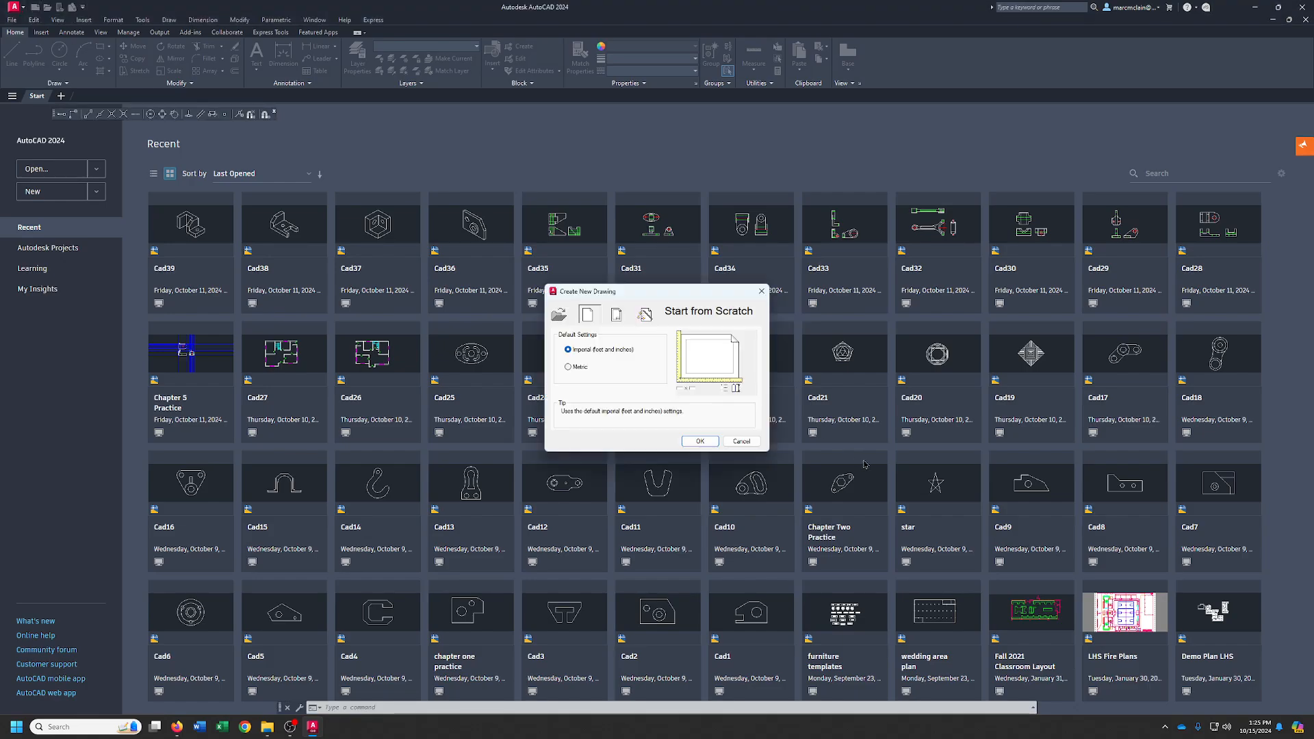
Start an imperial drawing from scratch and turn on the grid display and polar tracking.
left_click(698, 441)
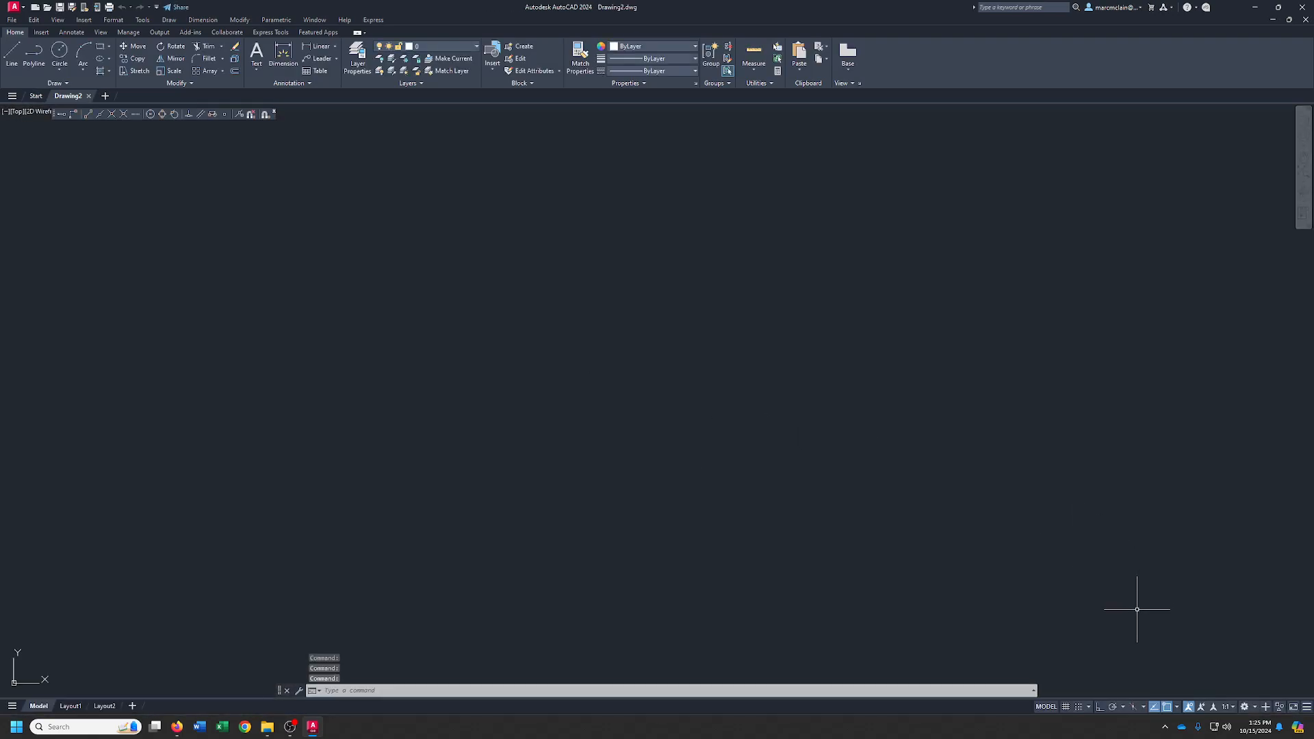
left_click(1066, 708)
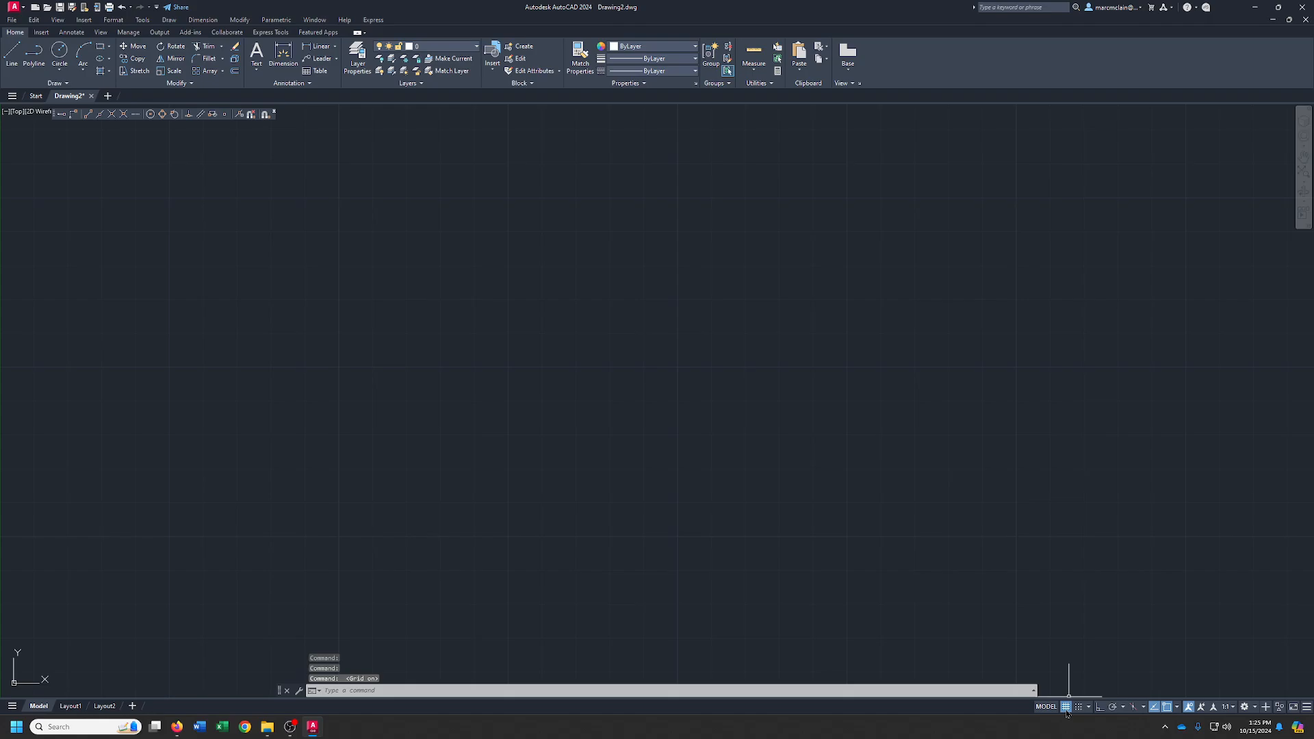
left_click(1112, 708)
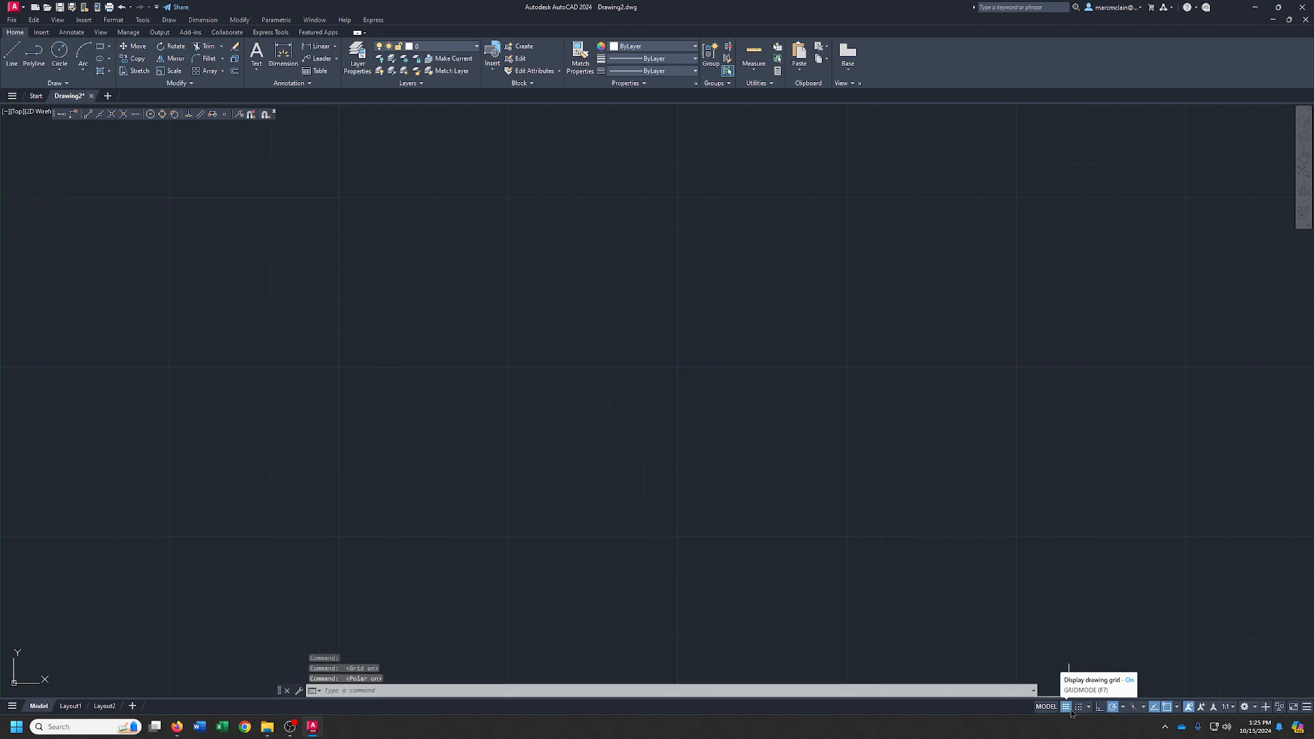
left_click(1178, 707)
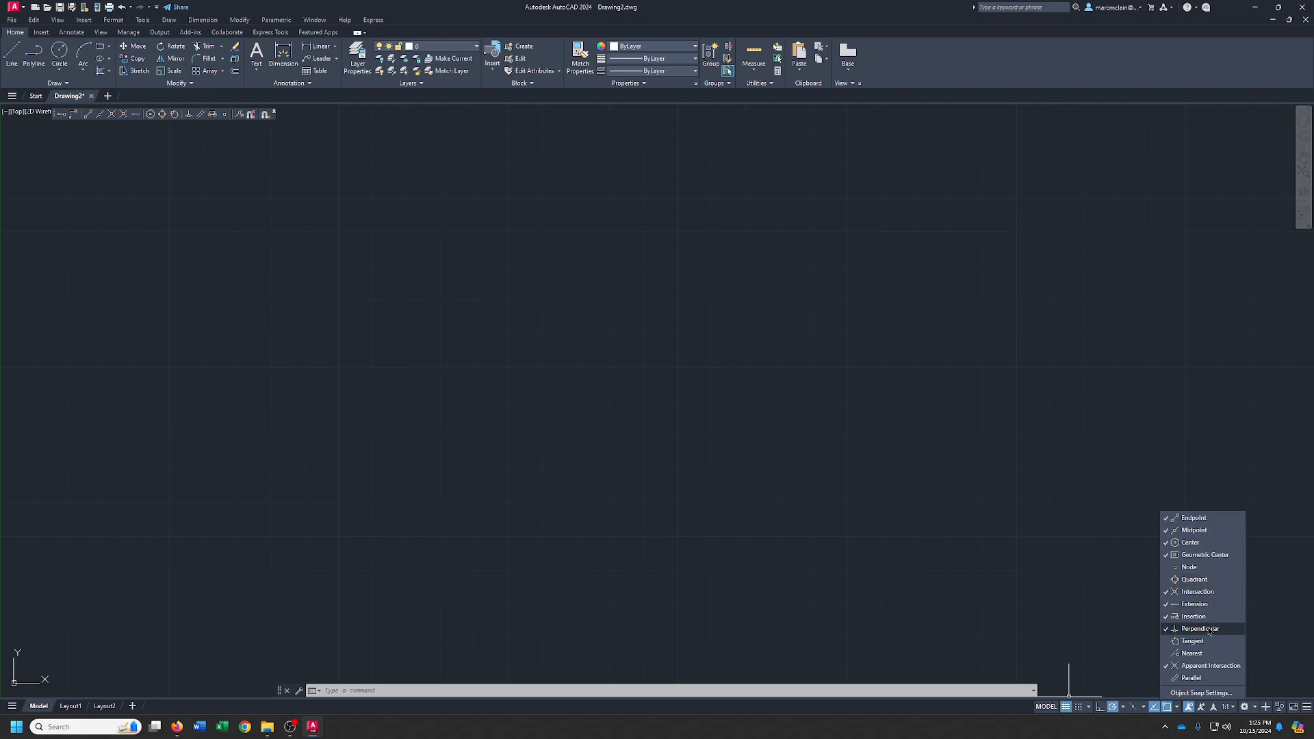
left_click(1213, 678)
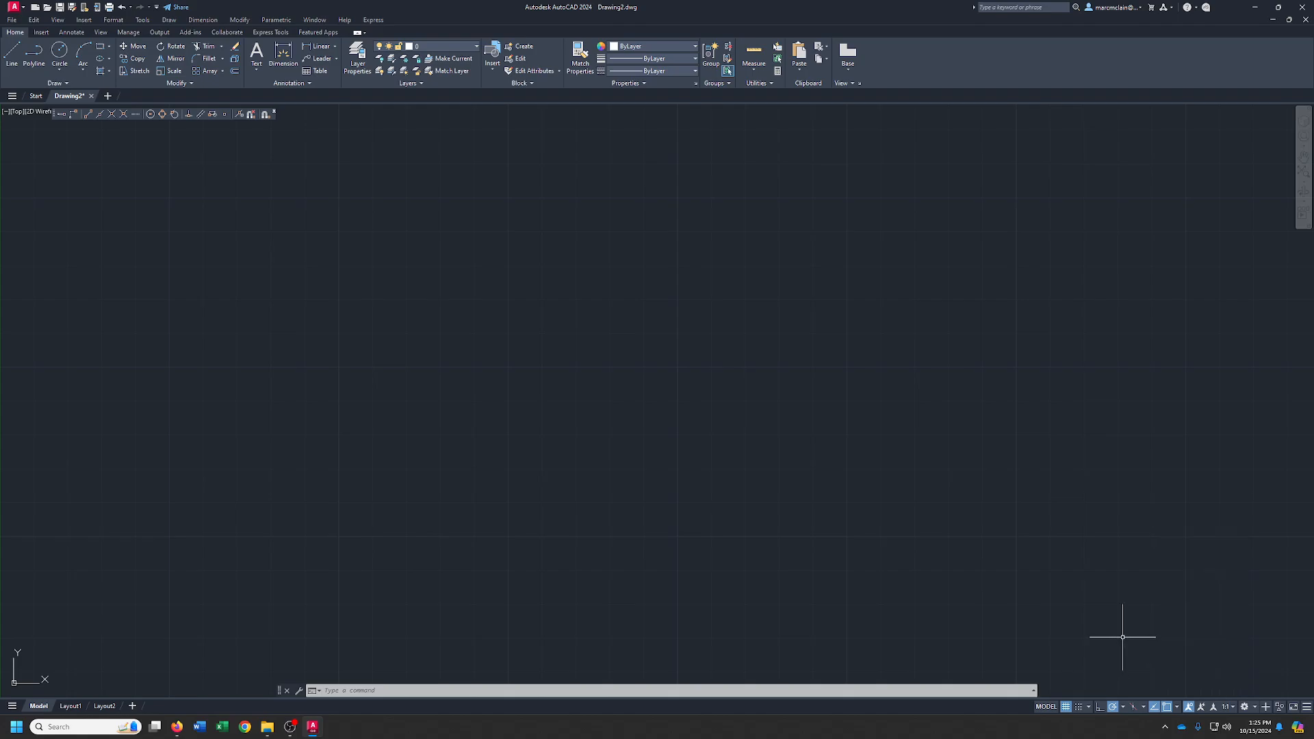
Open the Layer Properties Manager, place it near the middle of the drawing area and enlarge it.
left_click(357, 55)
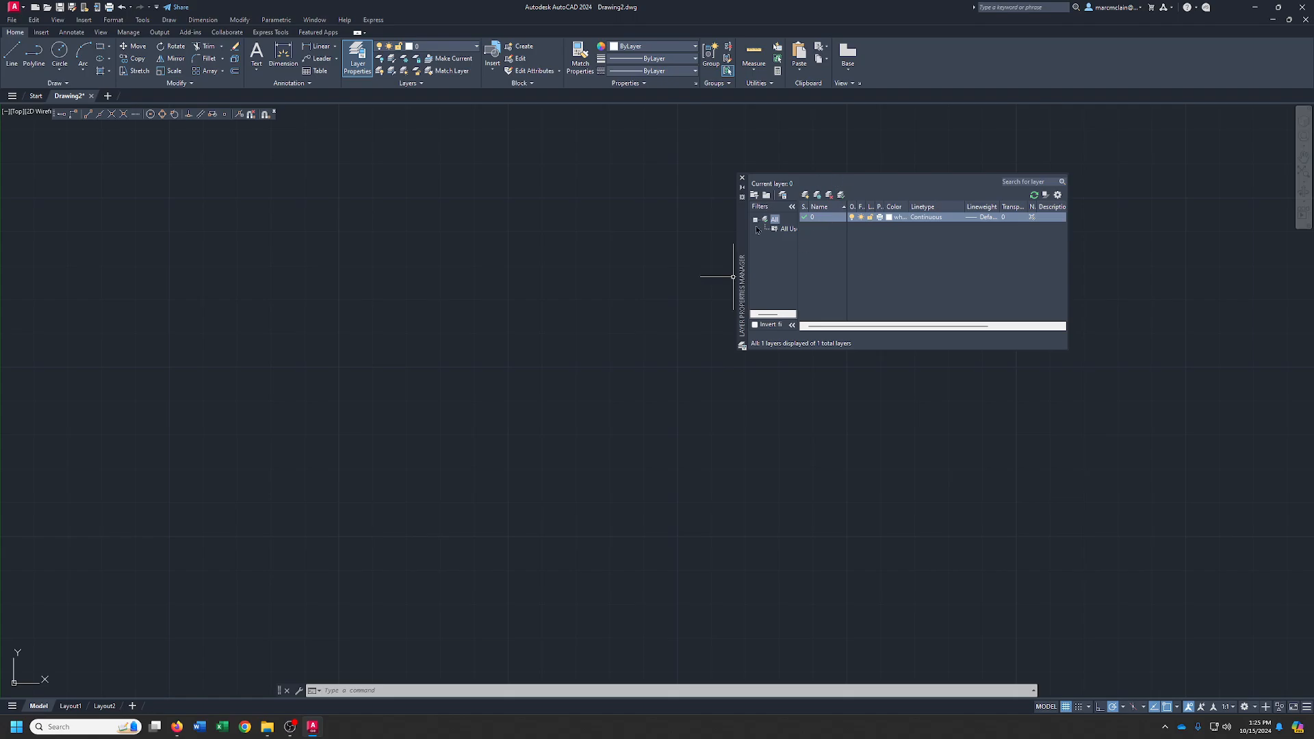
left_click_drag(742, 233, 492, 306)
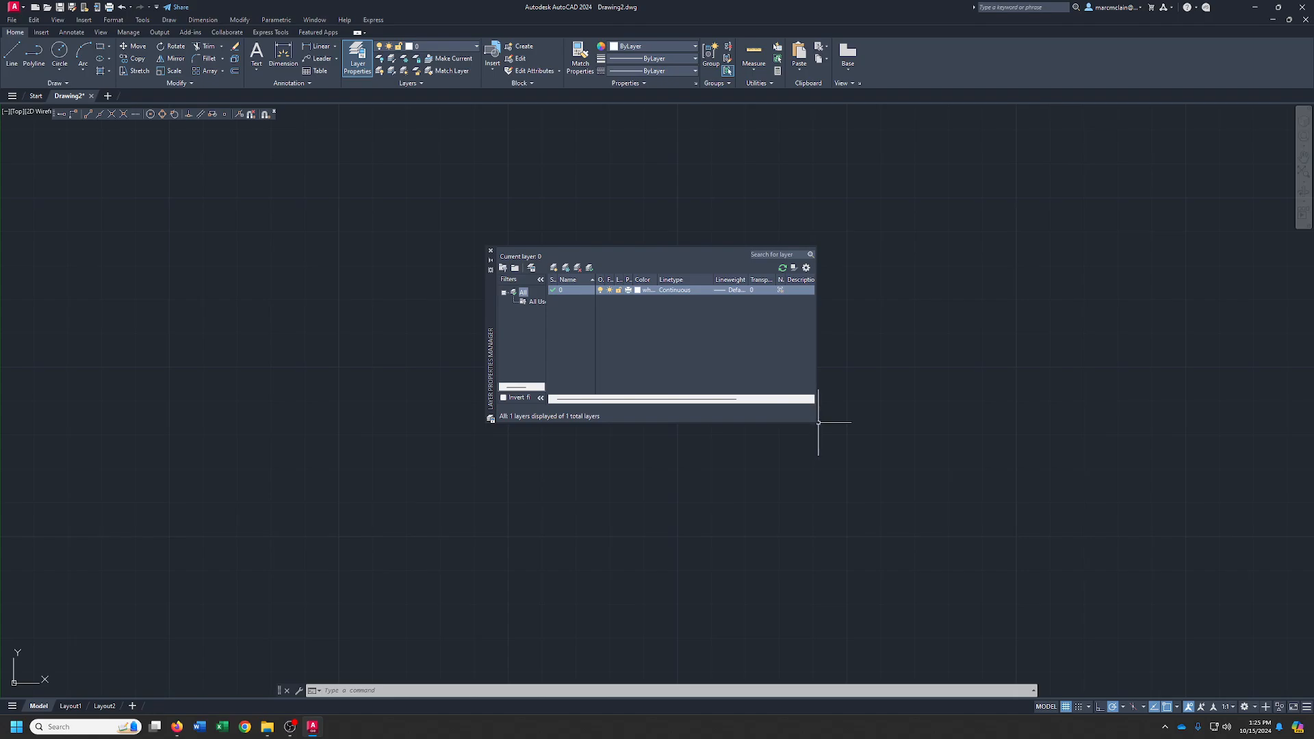
left_click_drag(819, 423, 918, 512)
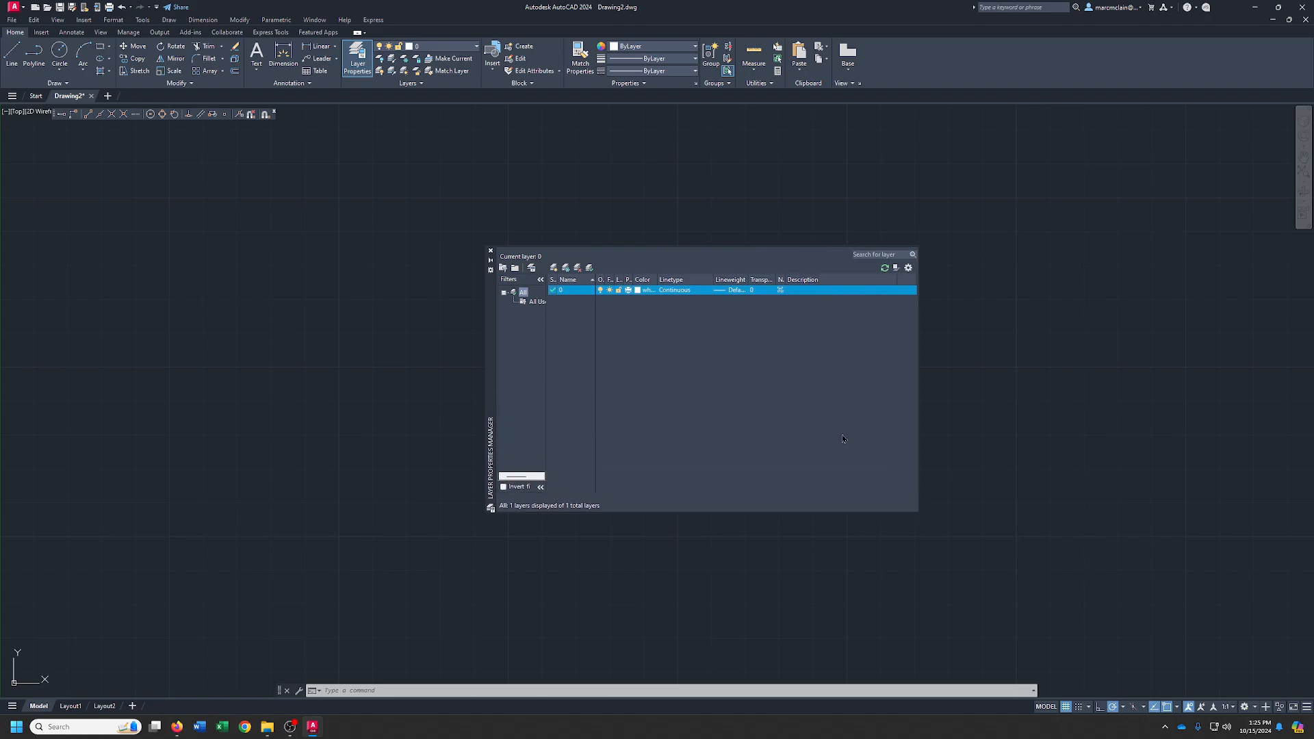
Create a layer named Const. and set its color to gray, index 8.
left_click(554, 267)
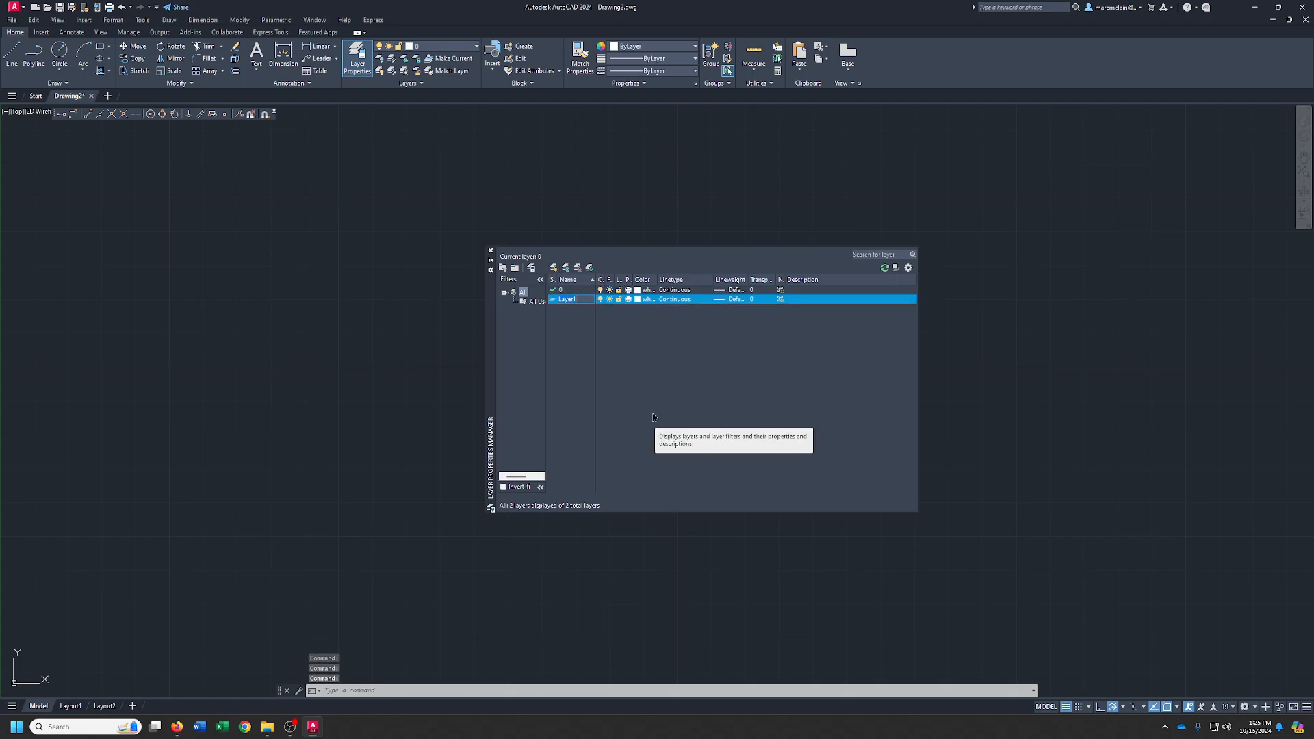
type("Const")
left_click(637, 301)
left_click(637, 301)
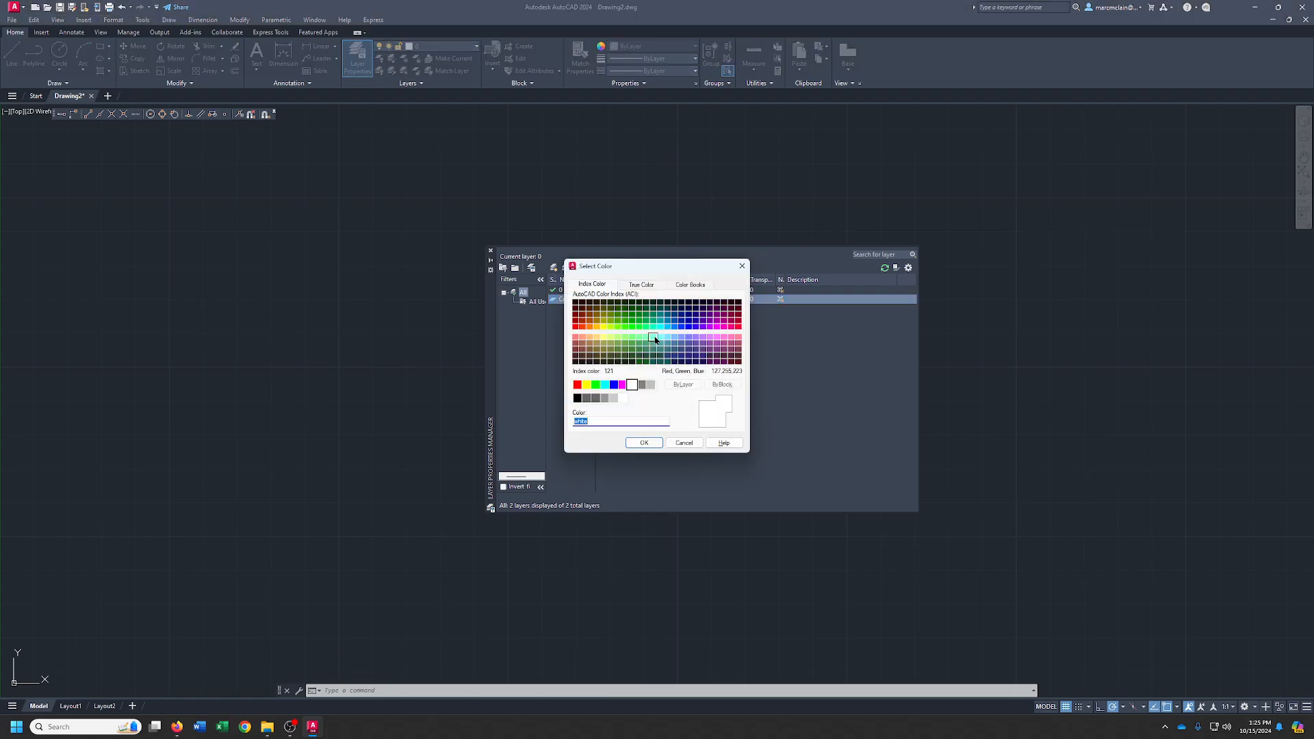
left_click(641, 384)
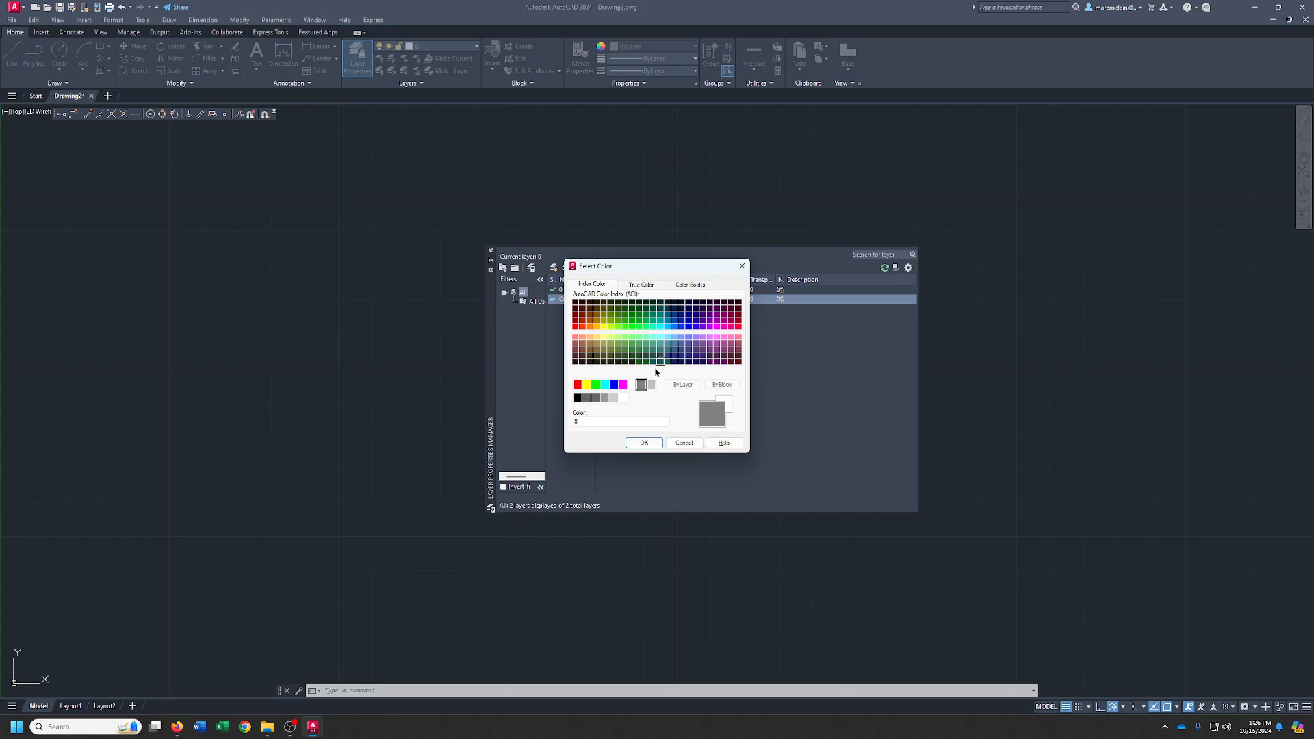
left_click(643, 444)
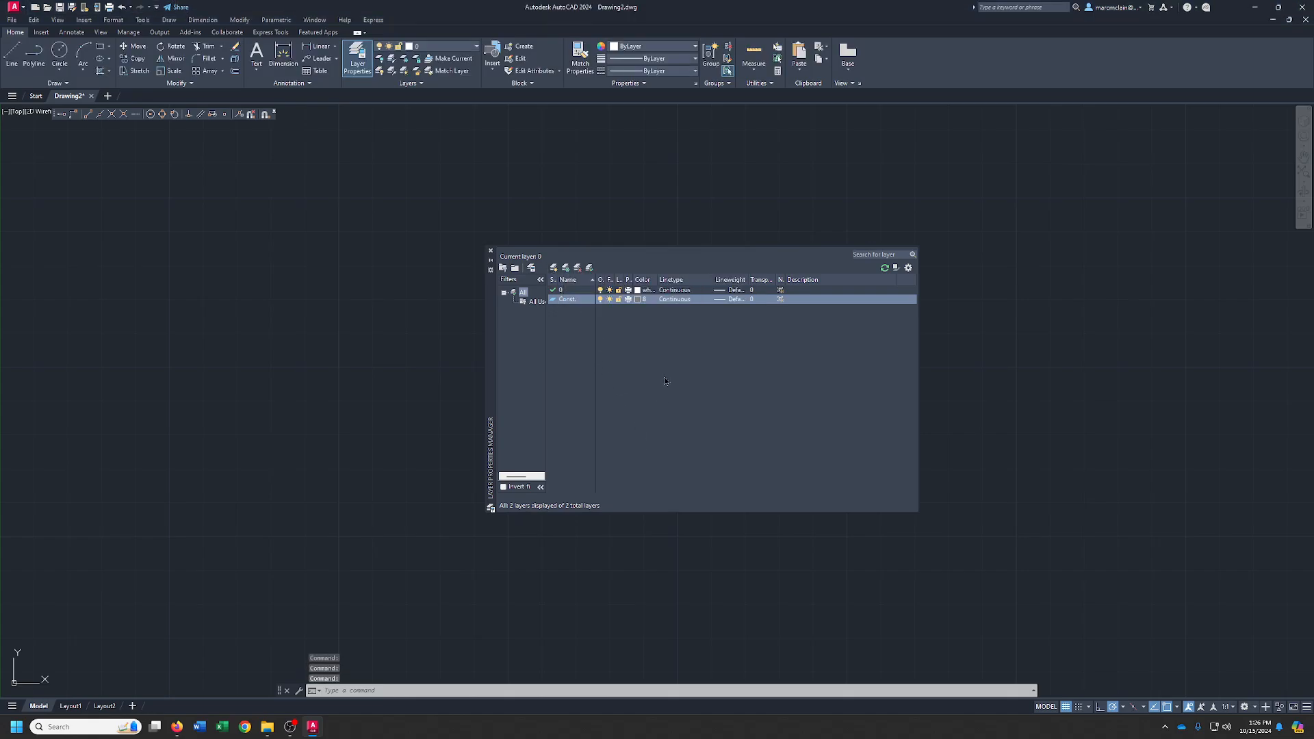
Create a layer named ObjectLines and set its color to white.
left_click(553, 269)
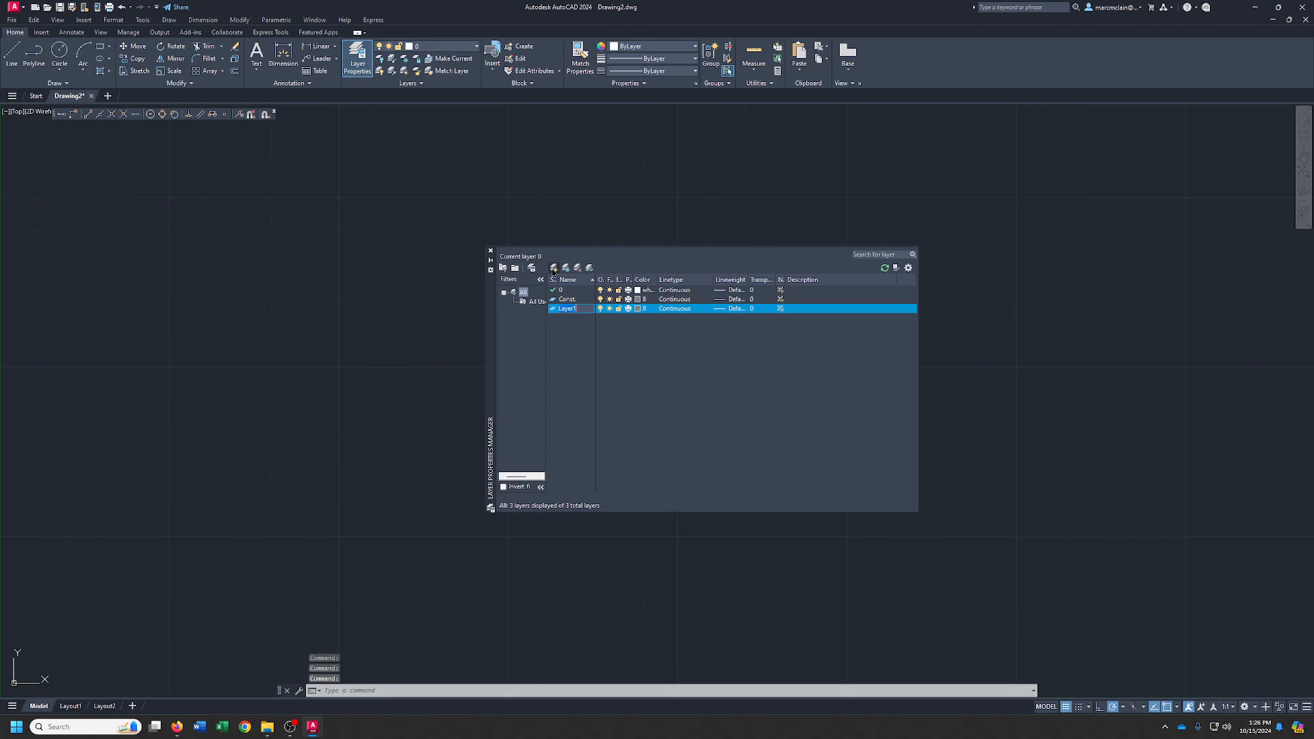
type("o")
type("Object")
key("BackSpace")
key("BackSpace")
key("BackSpace")
key("BackSpace")
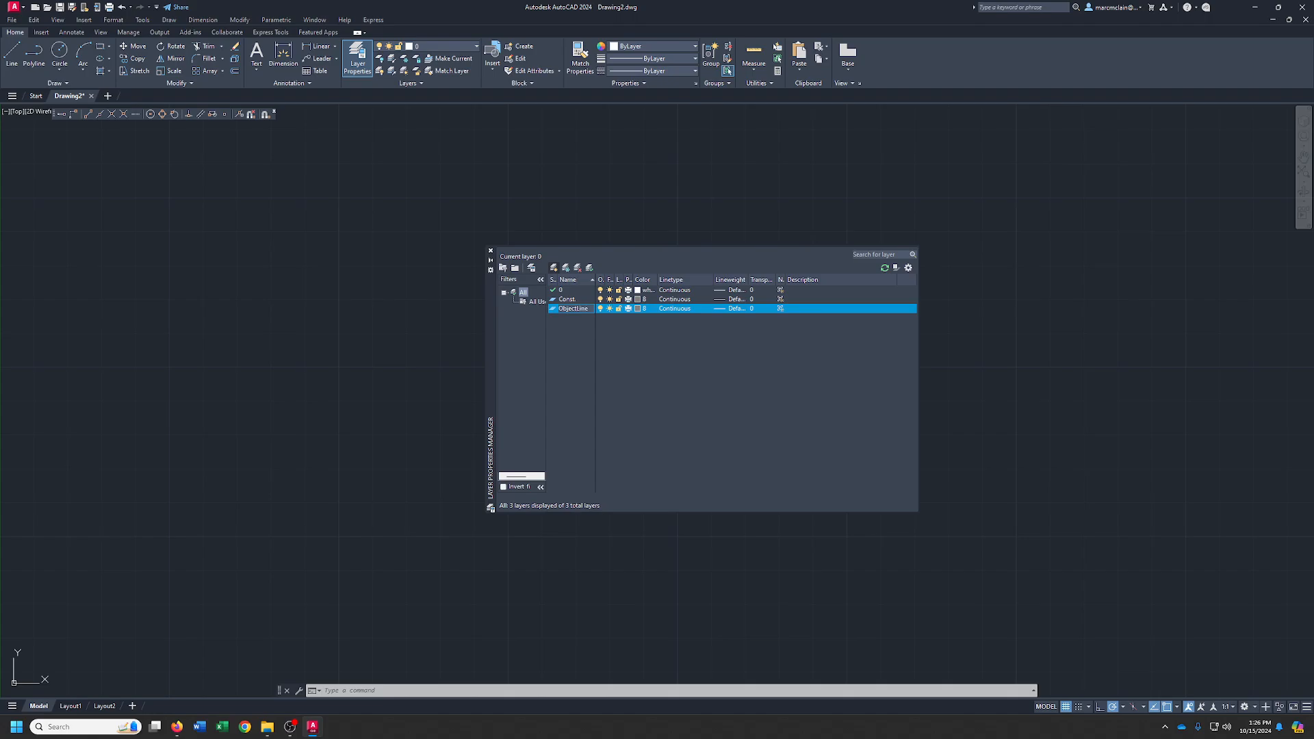
left_click(639, 309)
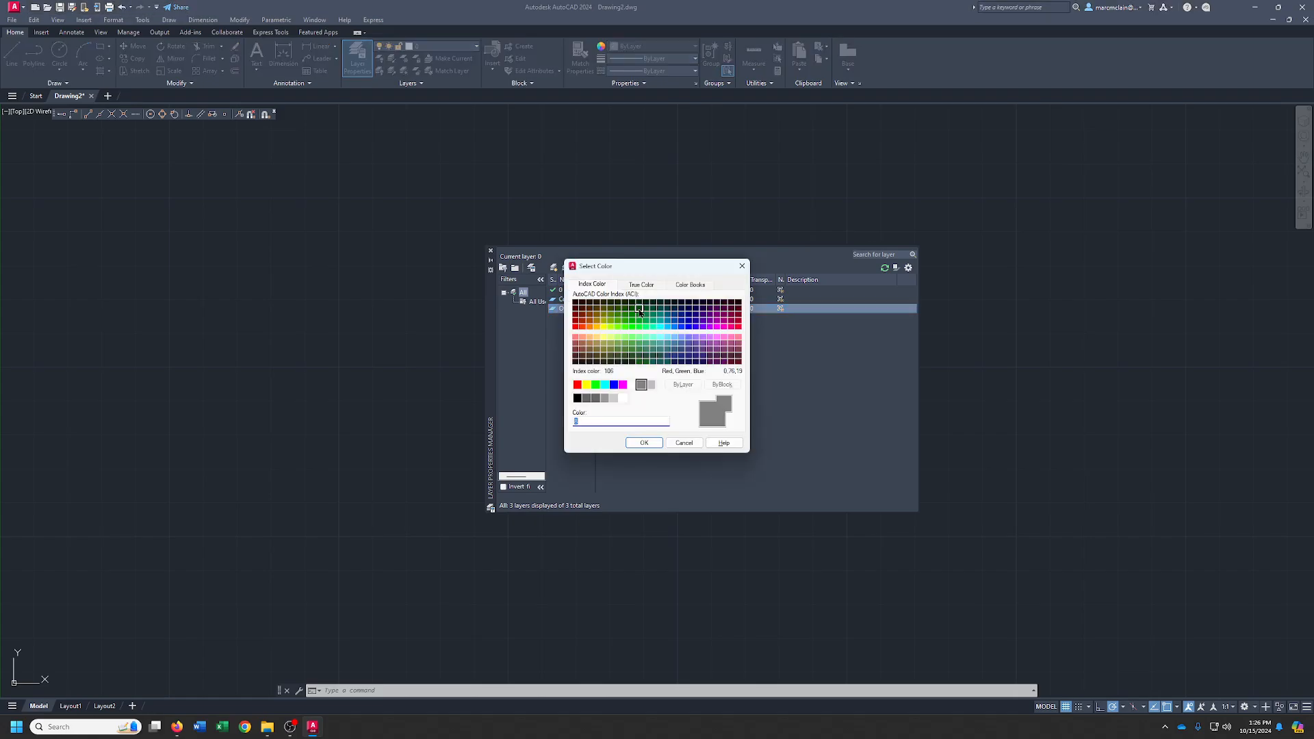
left_click(631, 386)
left_click(647, 443)
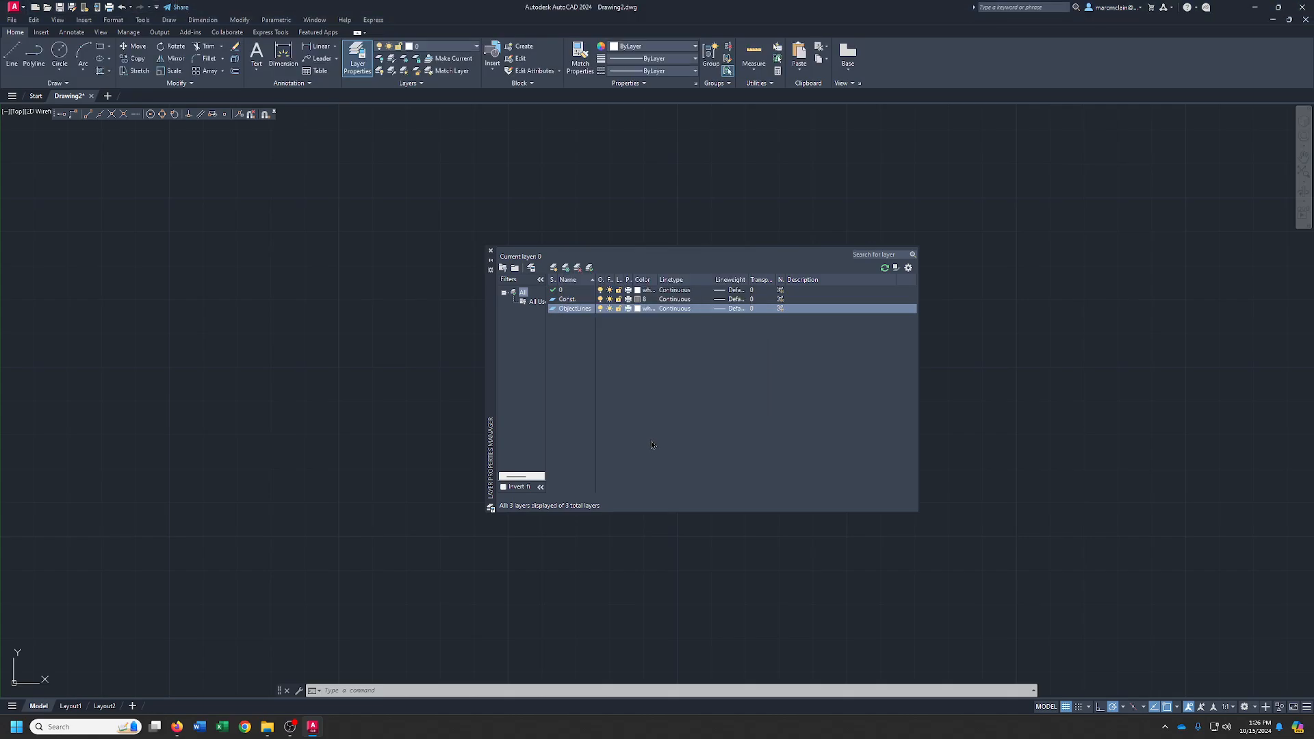
Create a layer named HiddenLines and set its color to cyan.
left_click(554, 267)
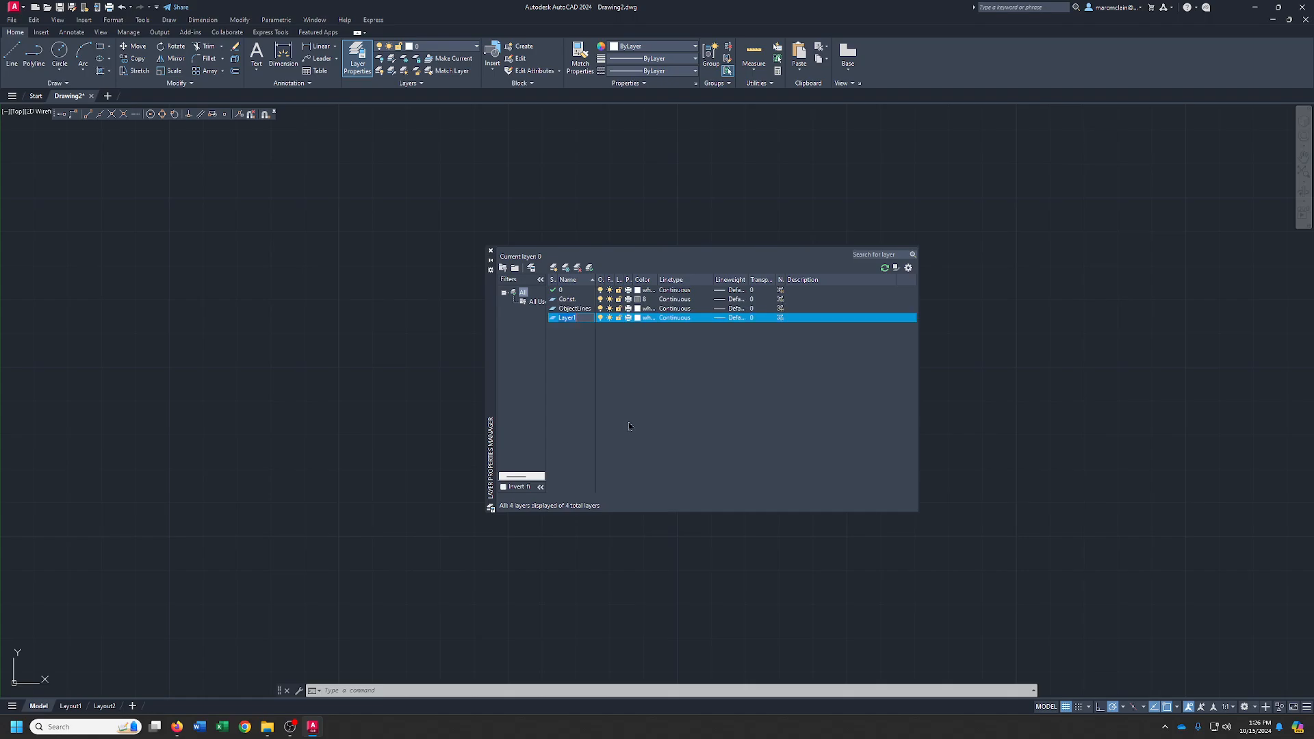
type("HiddenLines")
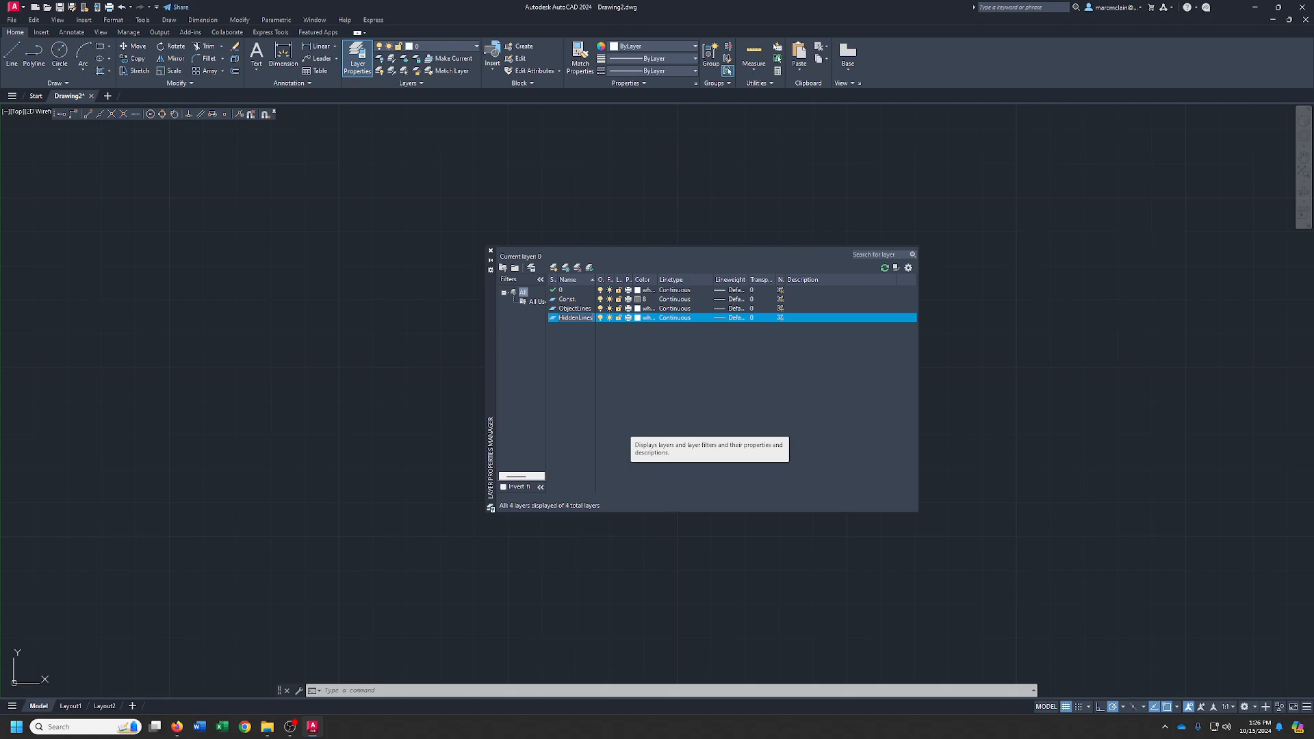
key("Return")
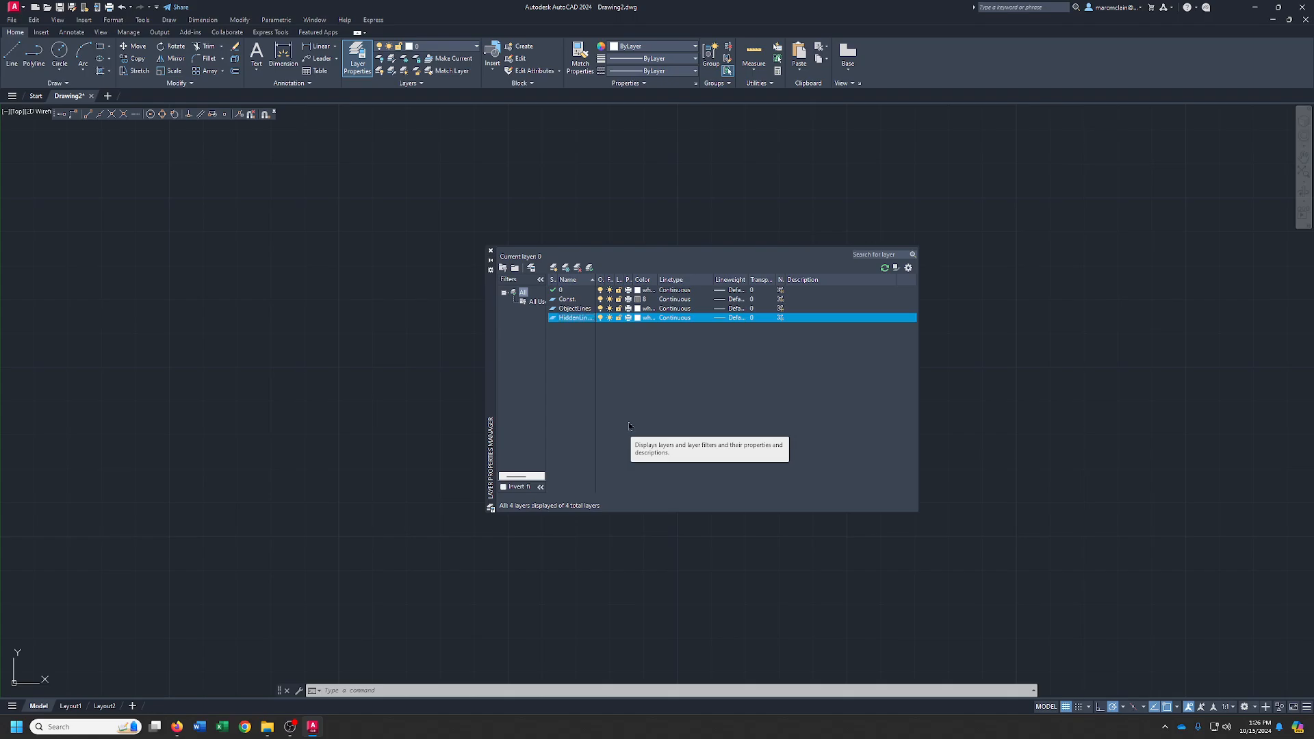
left_click(637, 319)
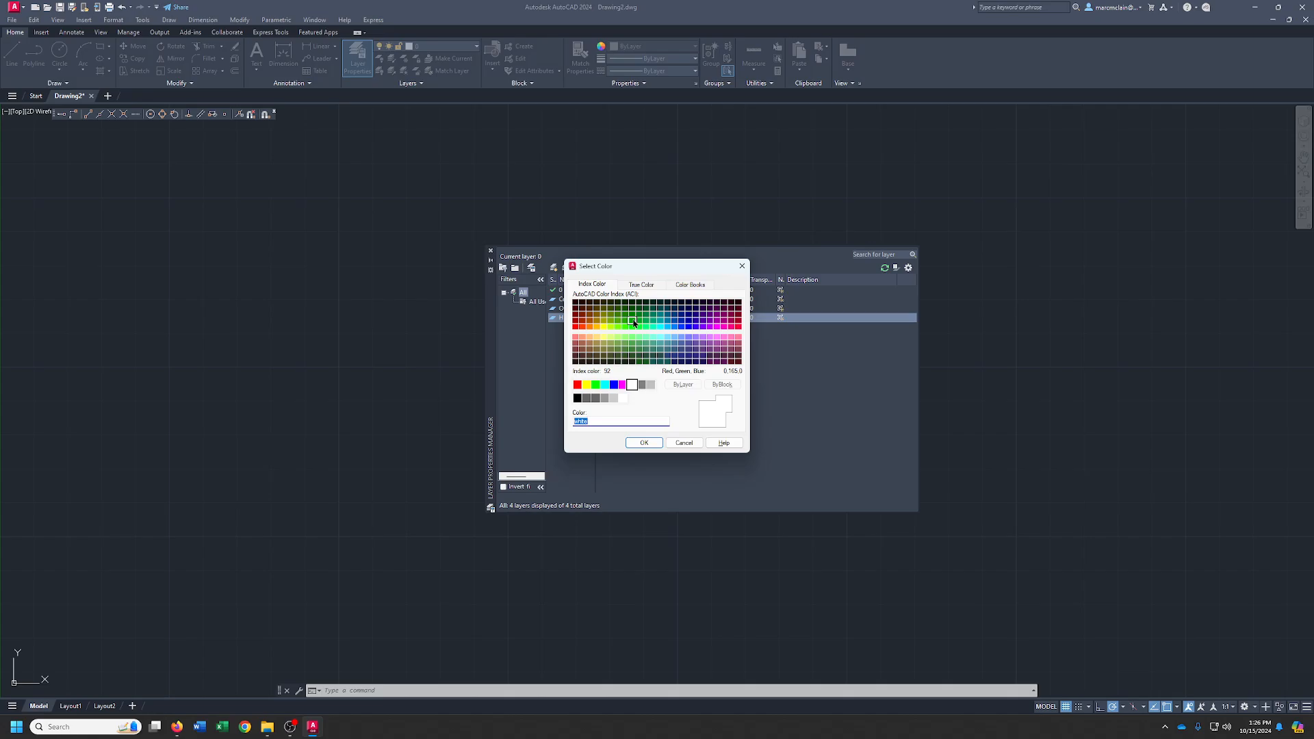
left_click(605, 385)
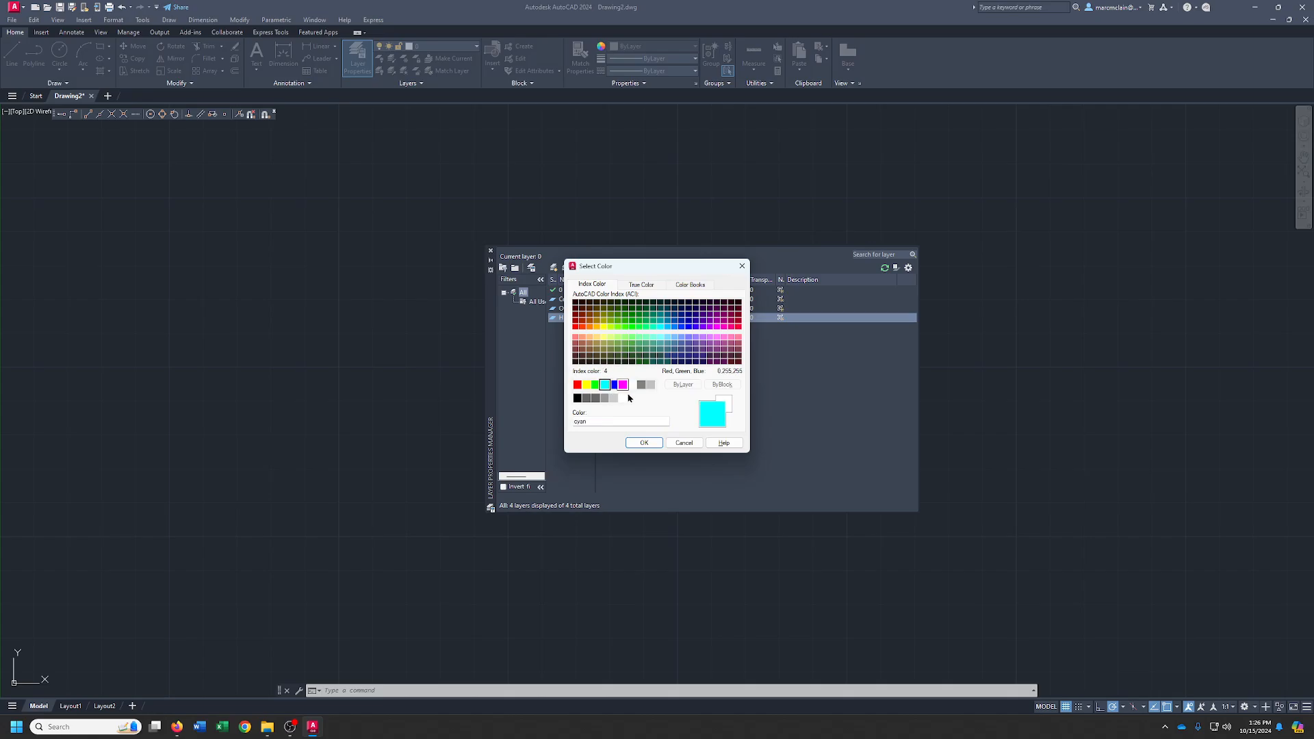
left_click(644, 442)
Load the HIDDEN linetype and assign it to the HiddenLines layer.
left_click(681, 318)
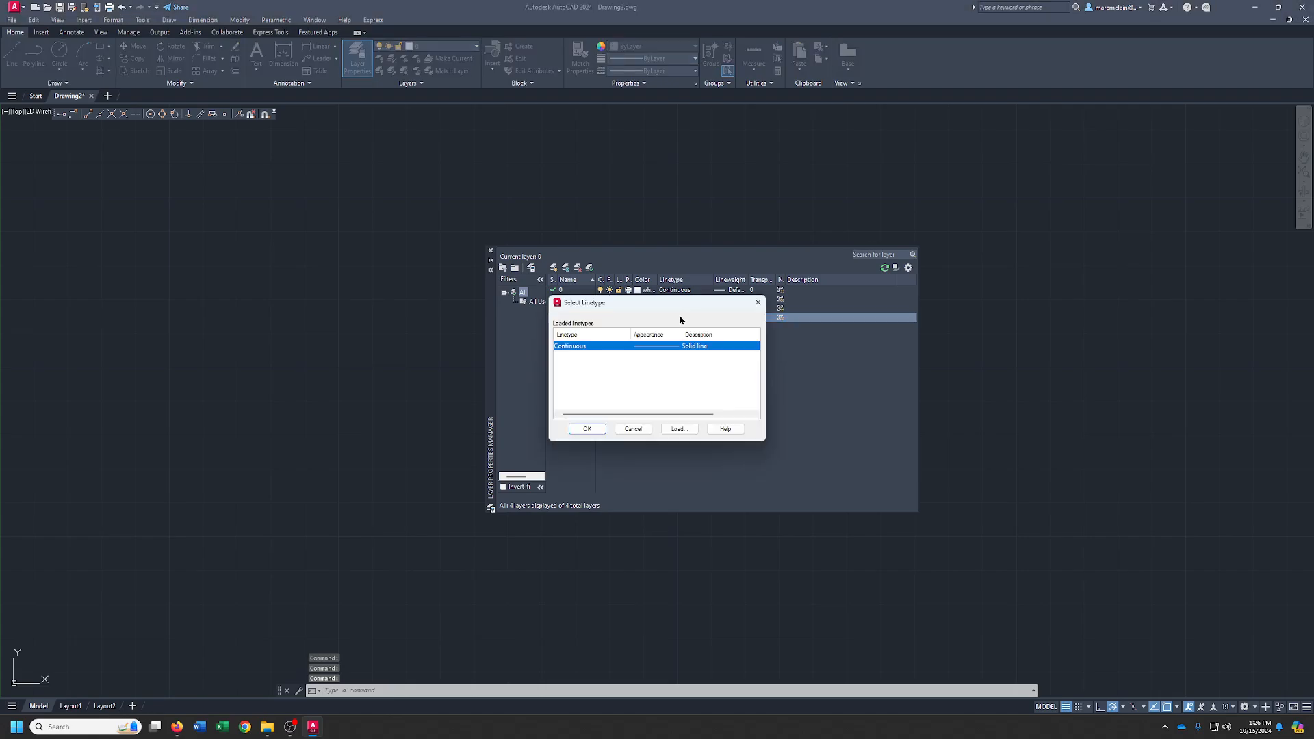
left_click(678, 429)
scroll(608, 382, "down", 9)
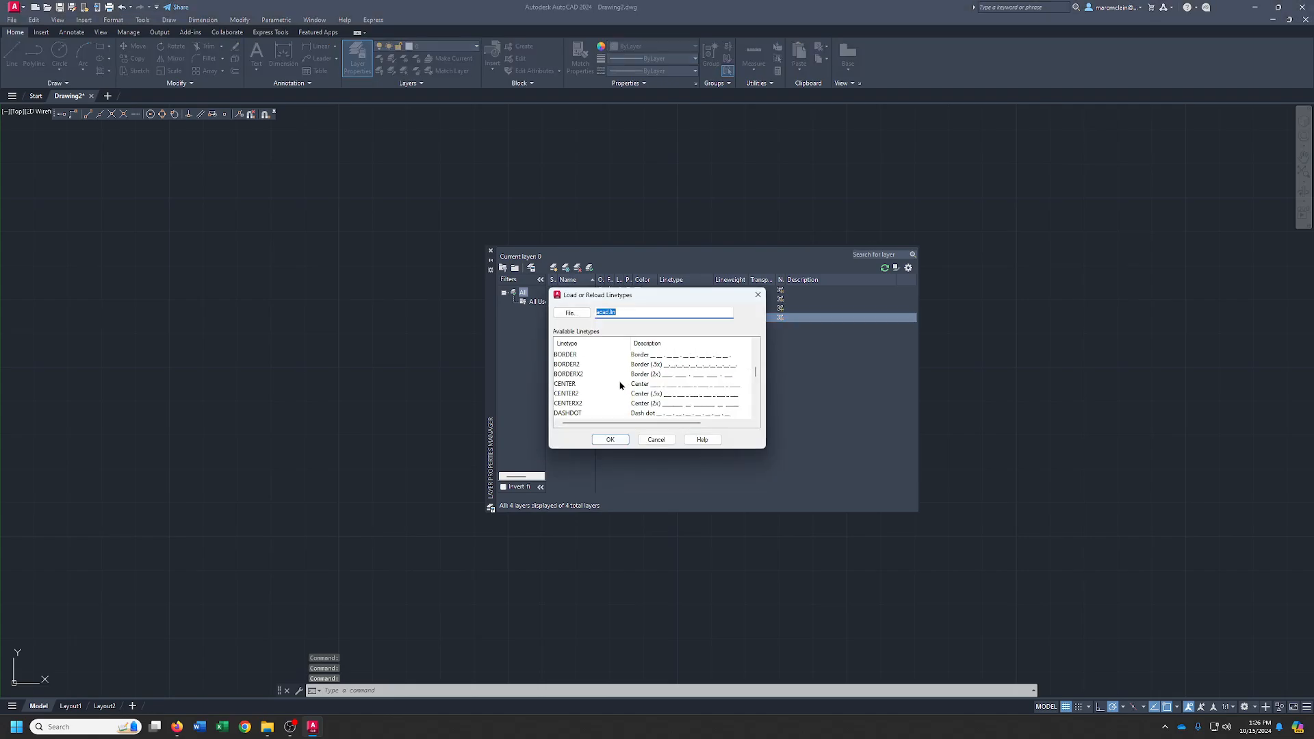
scroll(609, 382, "down", 3)
double_click(567, 355)
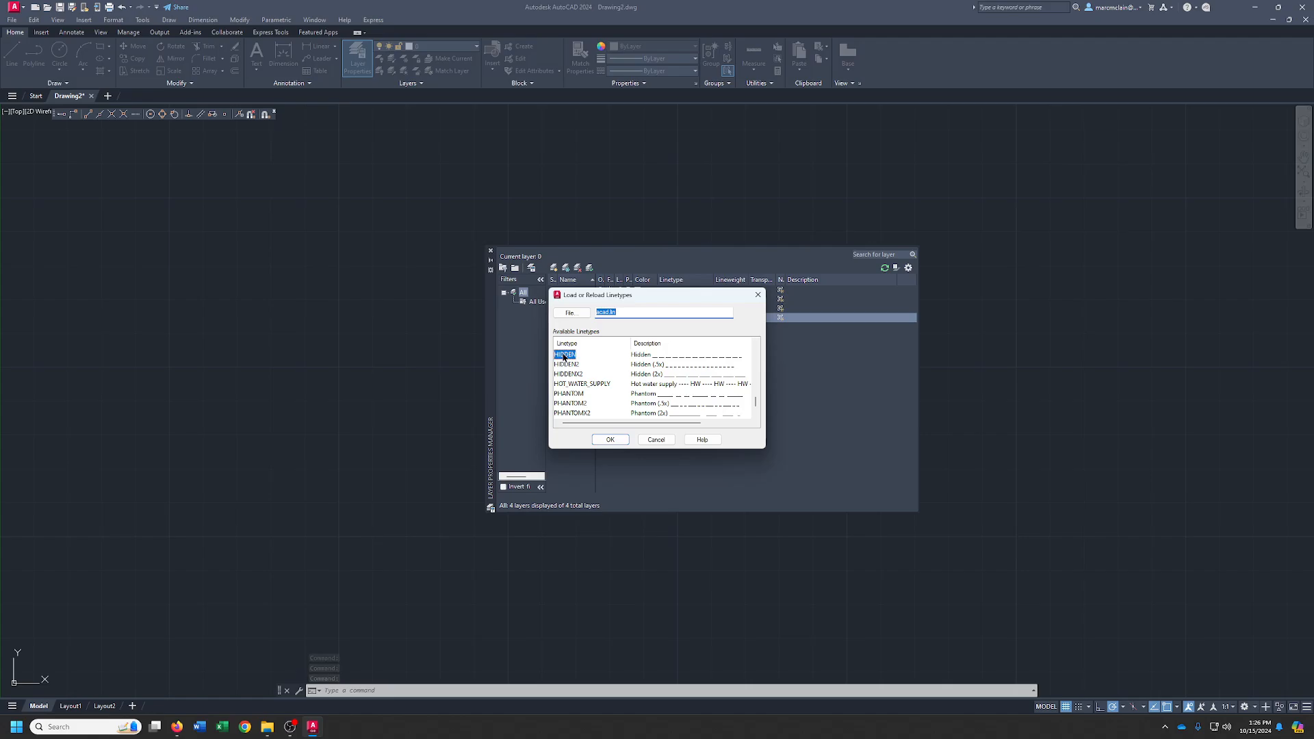
left_click(570, 358)
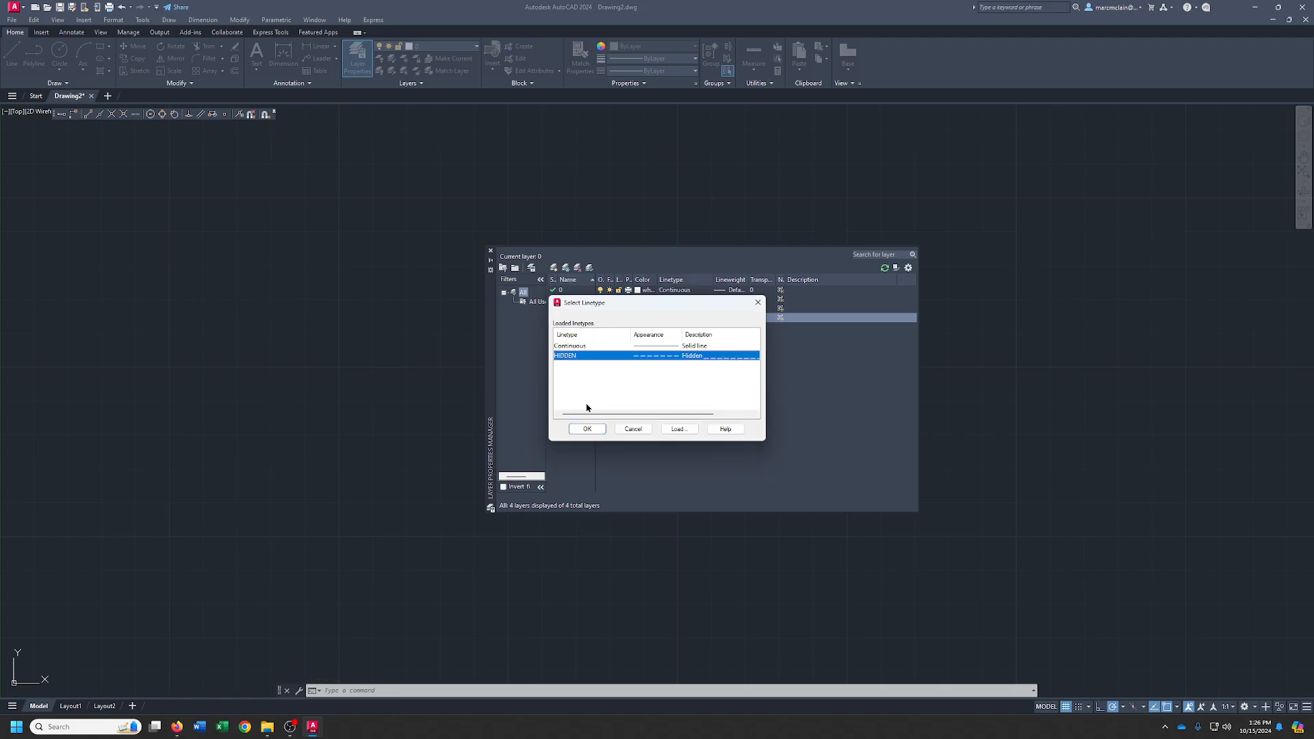
left_click(588, 429)
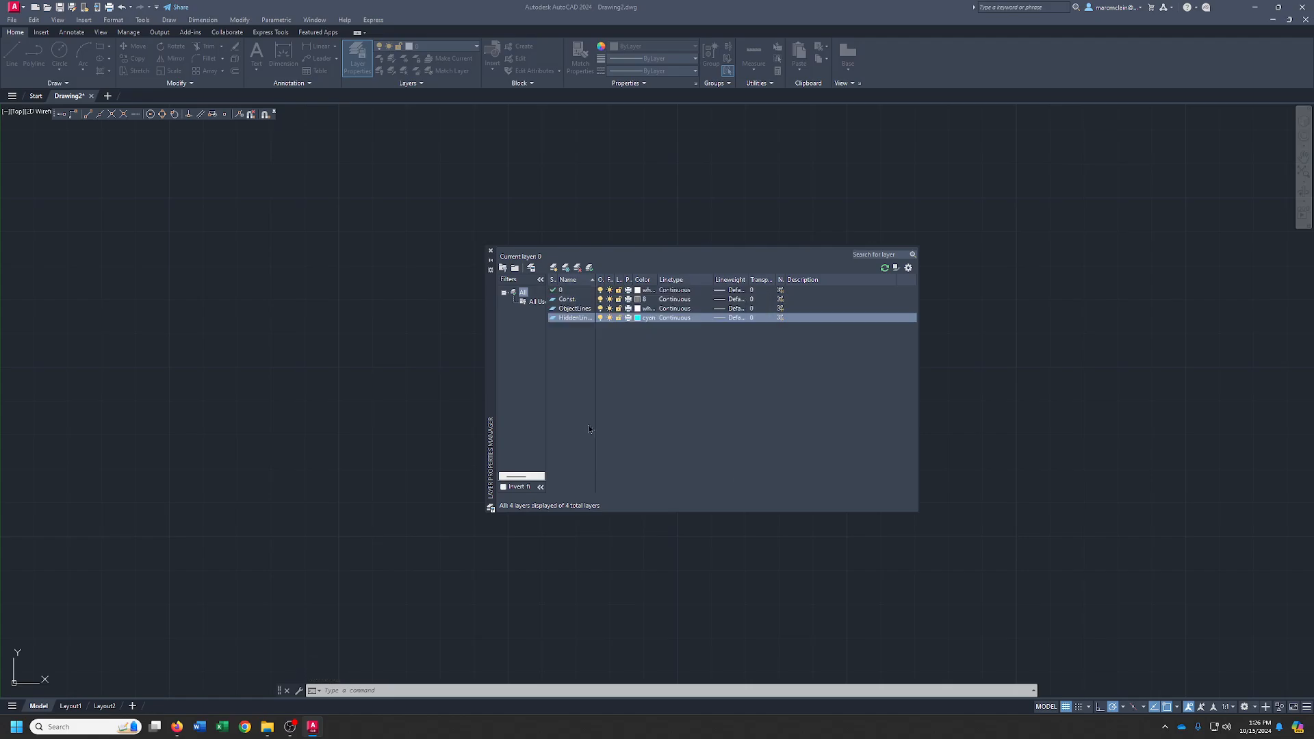
Create a layer named CenterLines and set its color to red.
left_click(554, 267)
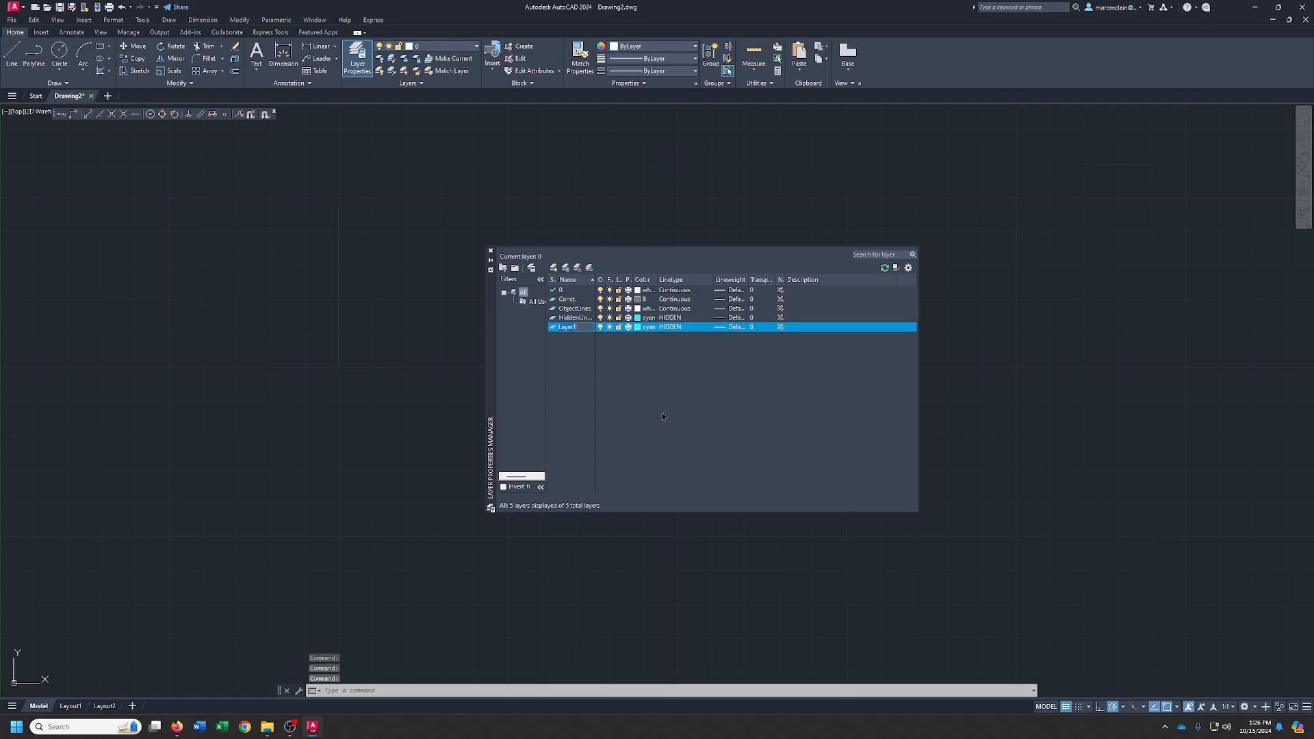
type("CenterL")
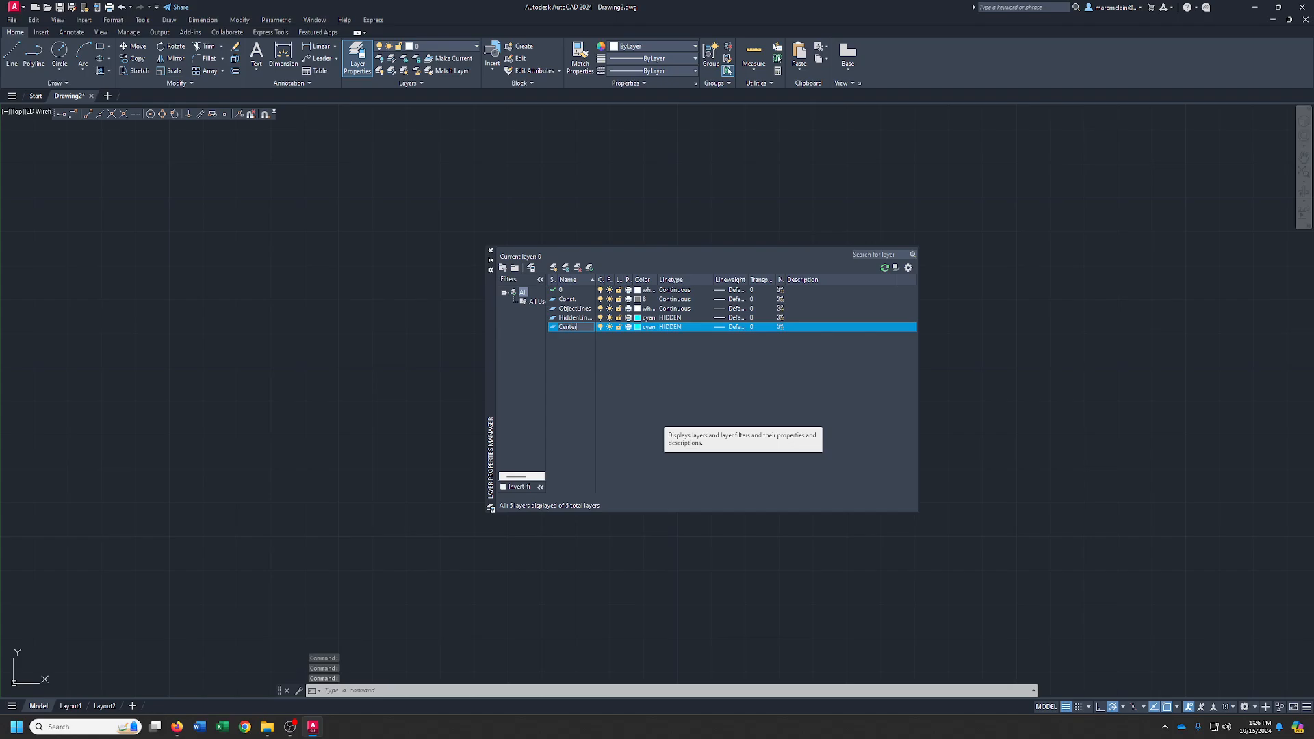
type("ines")
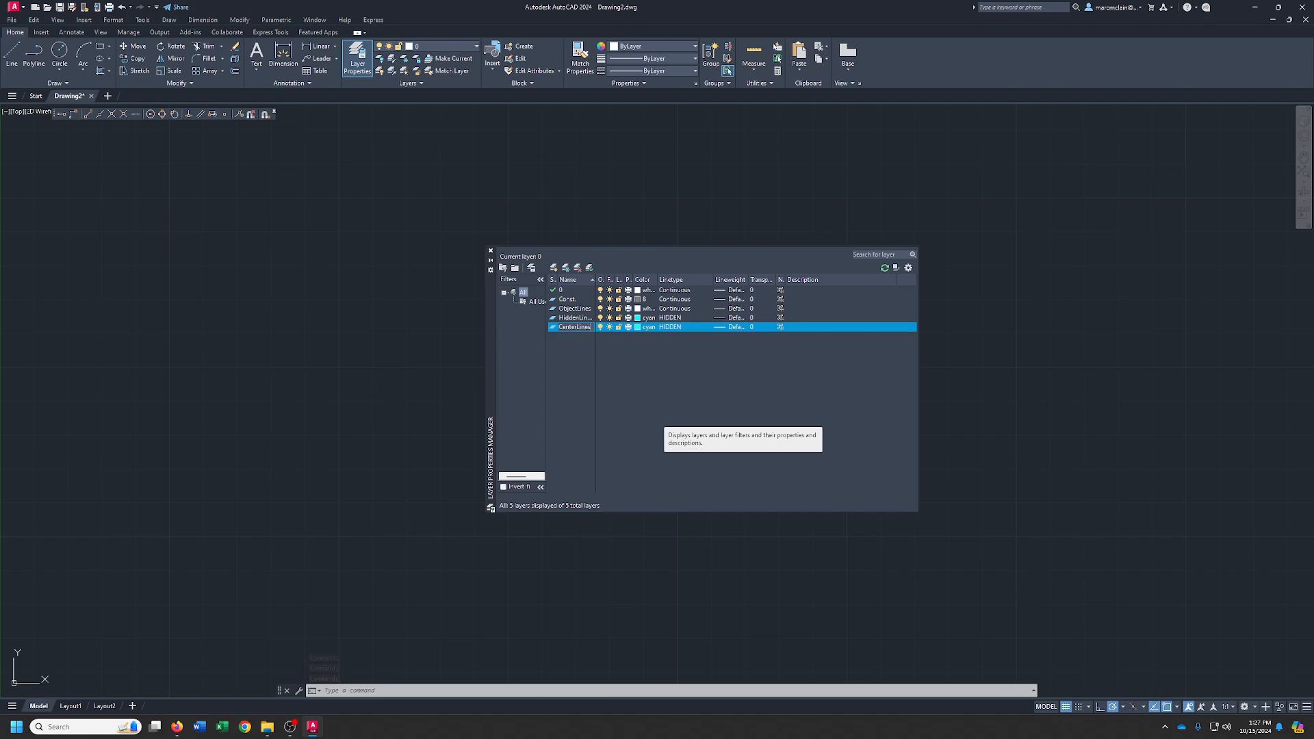
left_click(637, 327)
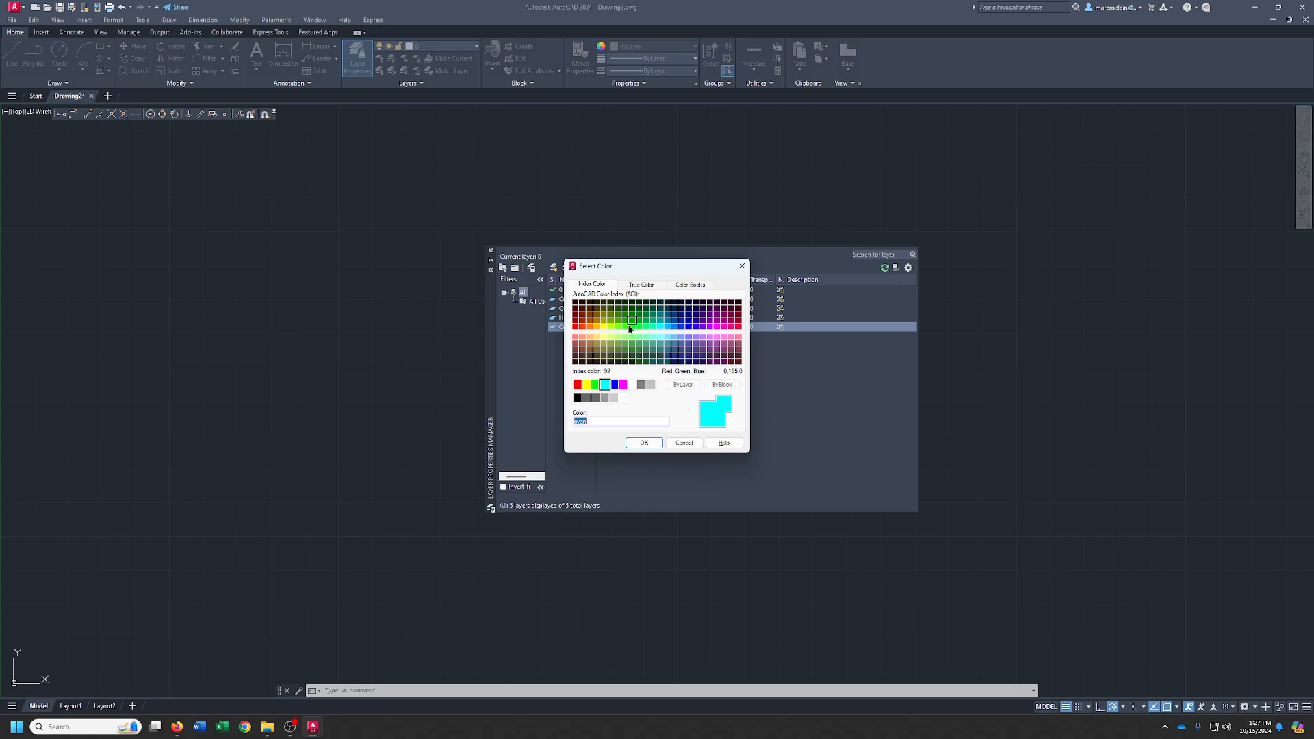
left_click(577, 385)
left_click(636, 445)
Load the CENTER2 linetype and assign it to the CenterLines layer.
left_click(682, 331)
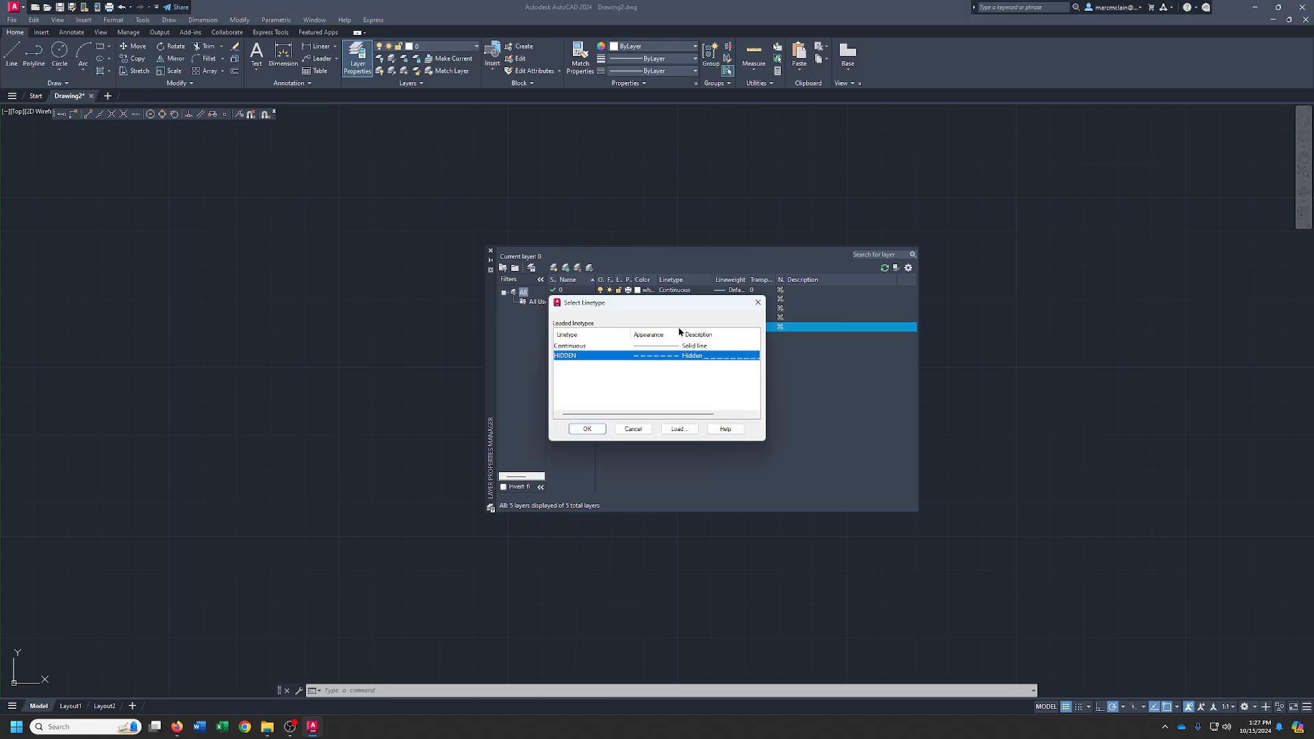
left_click(677, 429)
scroll(603, 375, "down", 6)
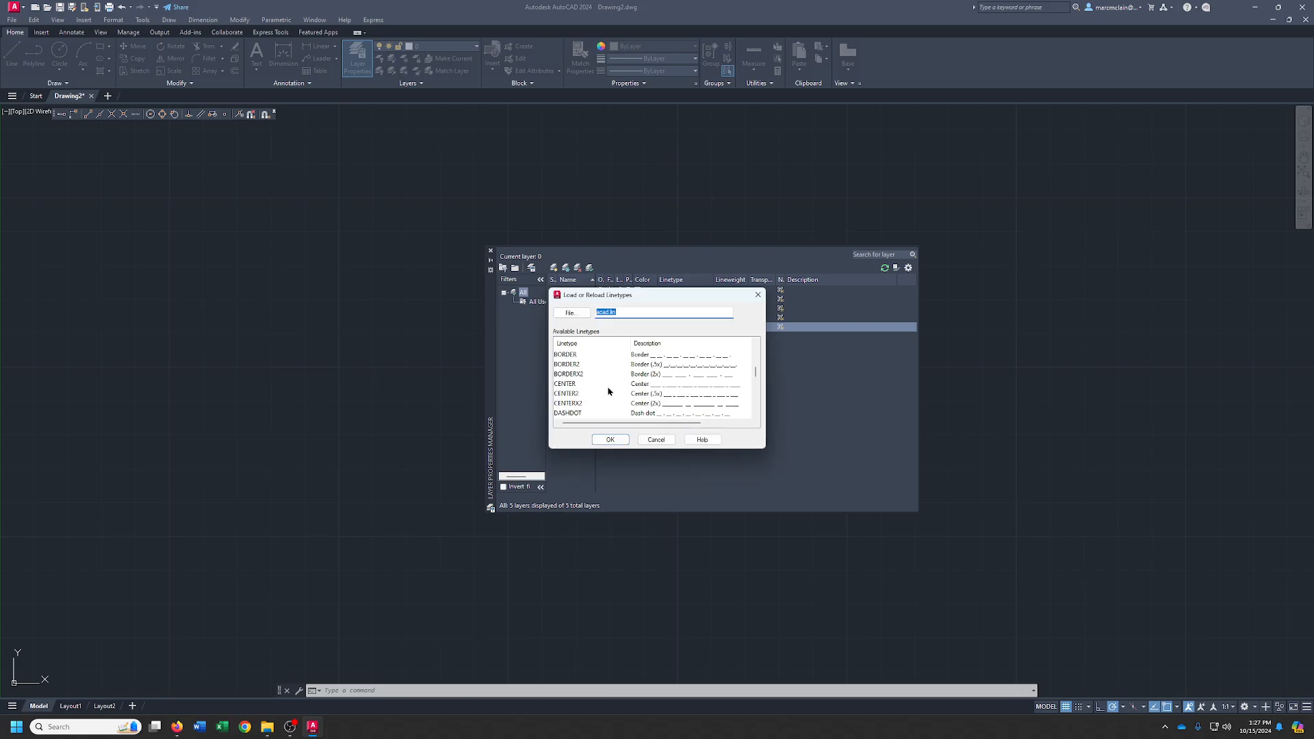
double_click(575, 366)
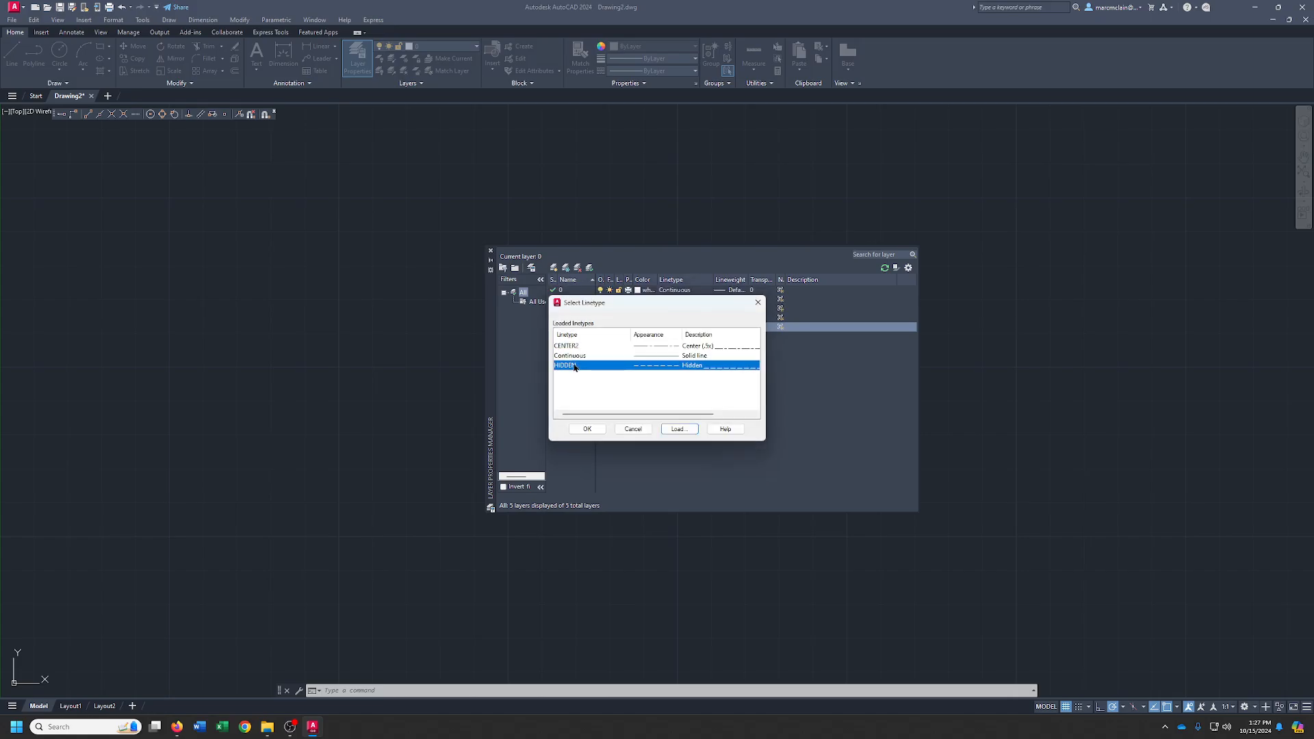
left_click(573, 347)
left_click(587, 428)
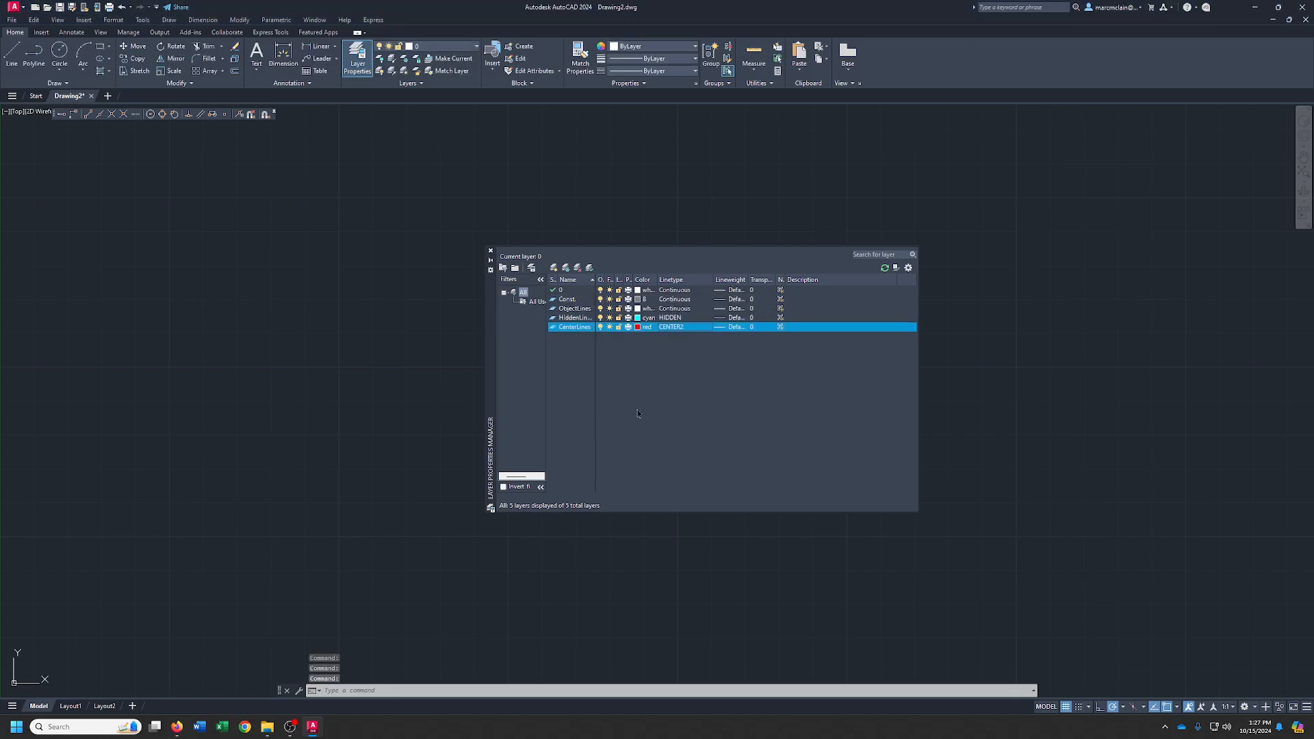
Create a layer named Dimensions and set its color to magenta.
key("alt+n")
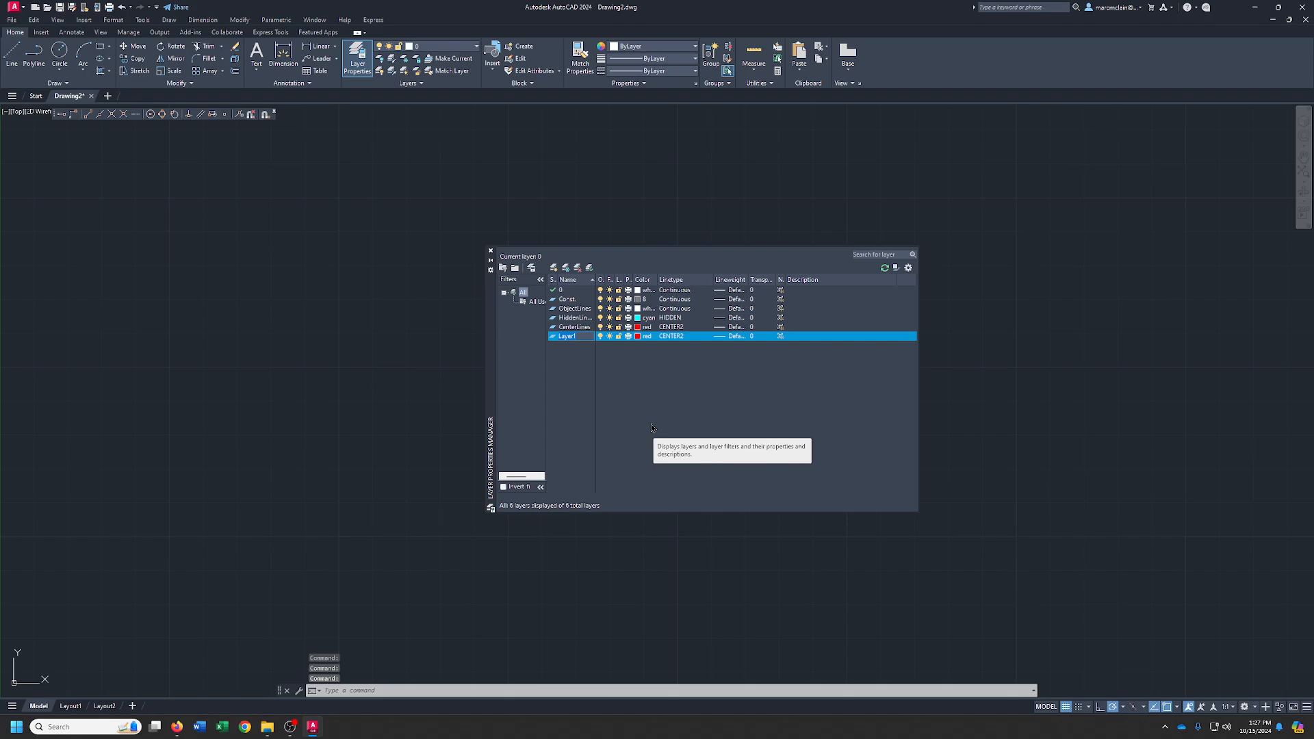
type("Dimensions")
key("Return")
left_click(638, 337)
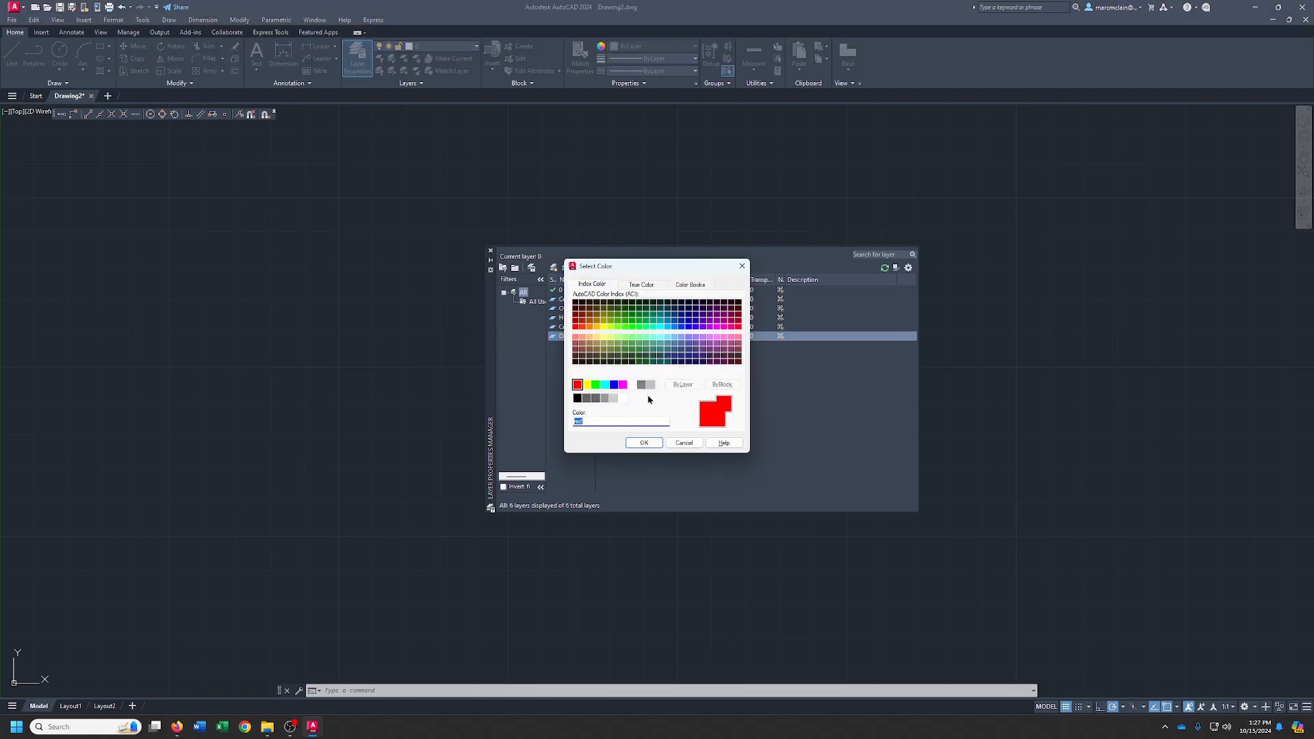
left_click(623, 385)
left_click(644, 443)
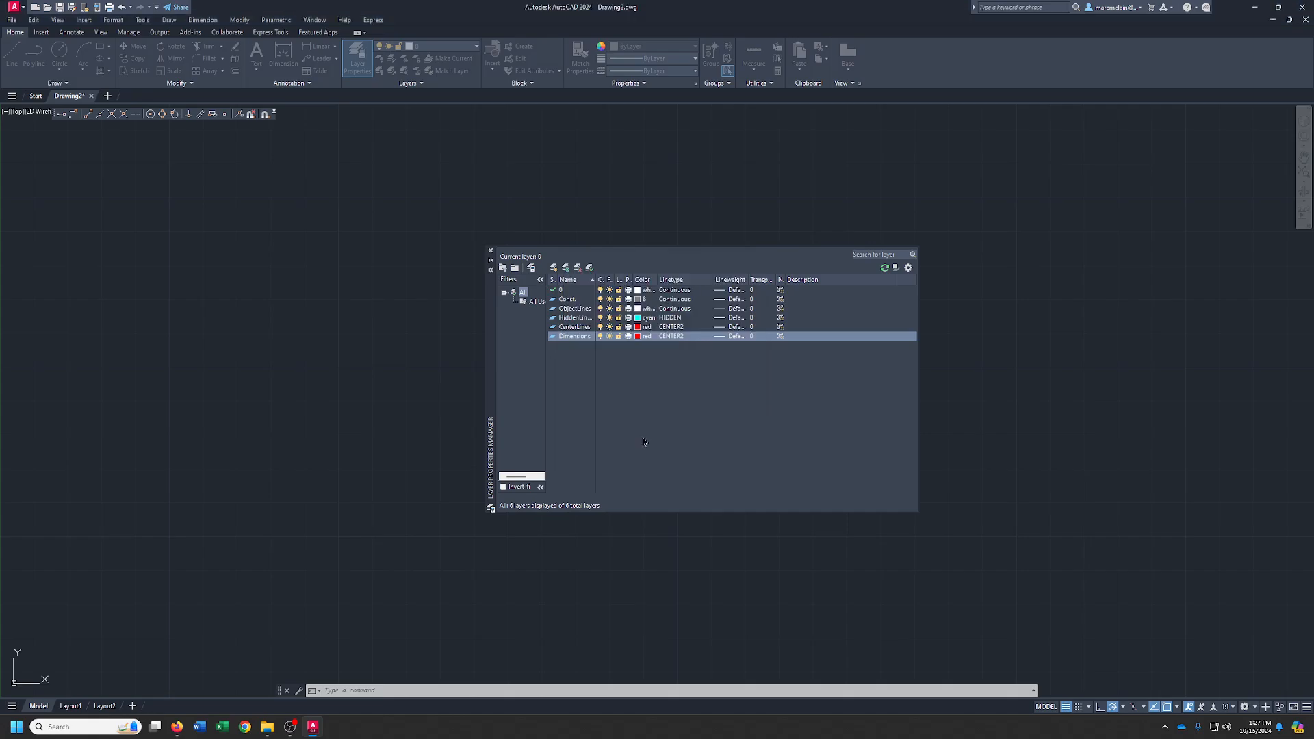
Assign the Continuous linetype to the Dimensions layer.
left_click(672, 336)
left_click(570, 356)
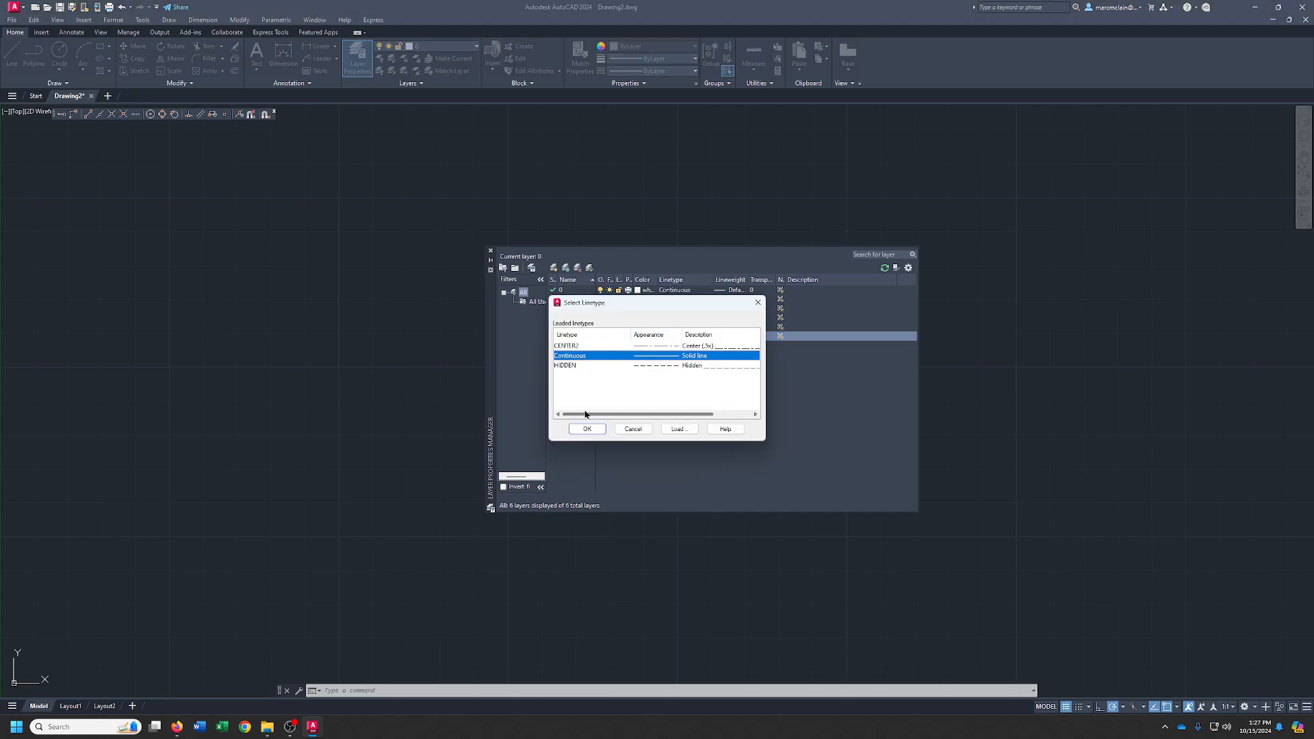
left_click(586, 429)
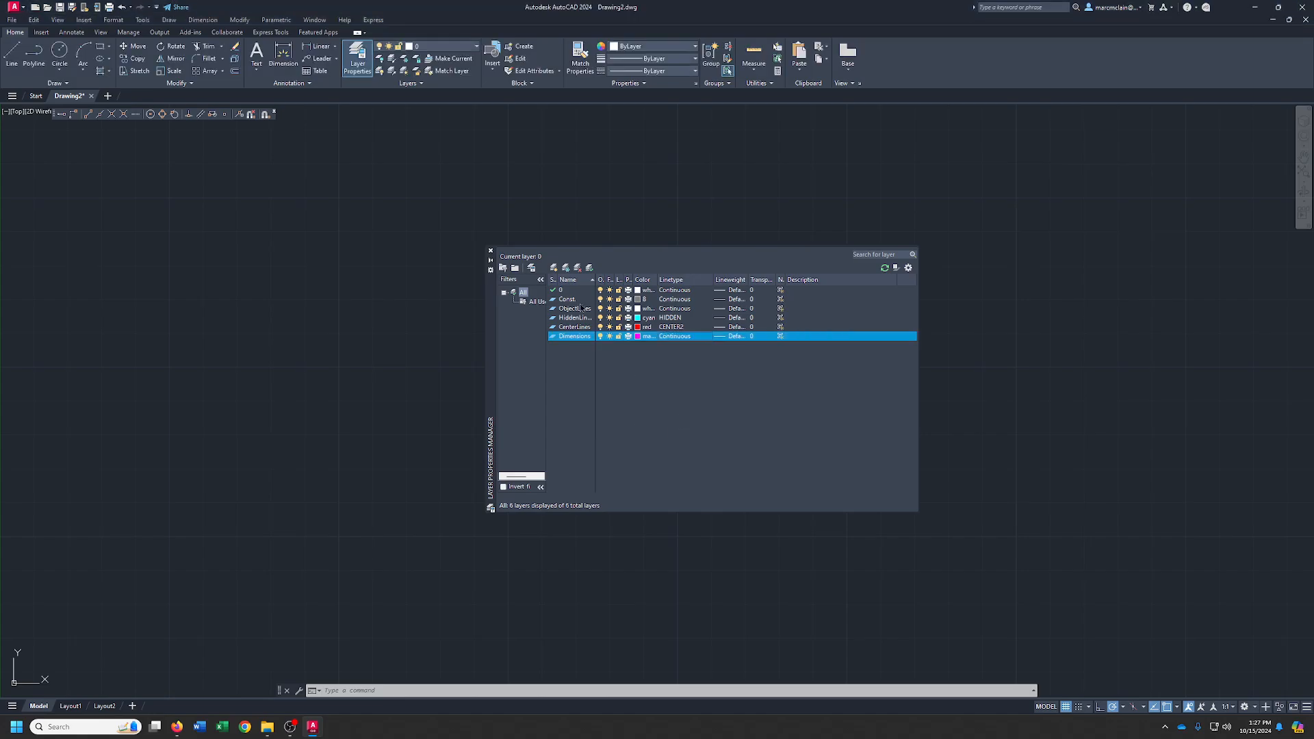
Create a layer named SectionLines and set its color to blue.
left_click(554, 267)
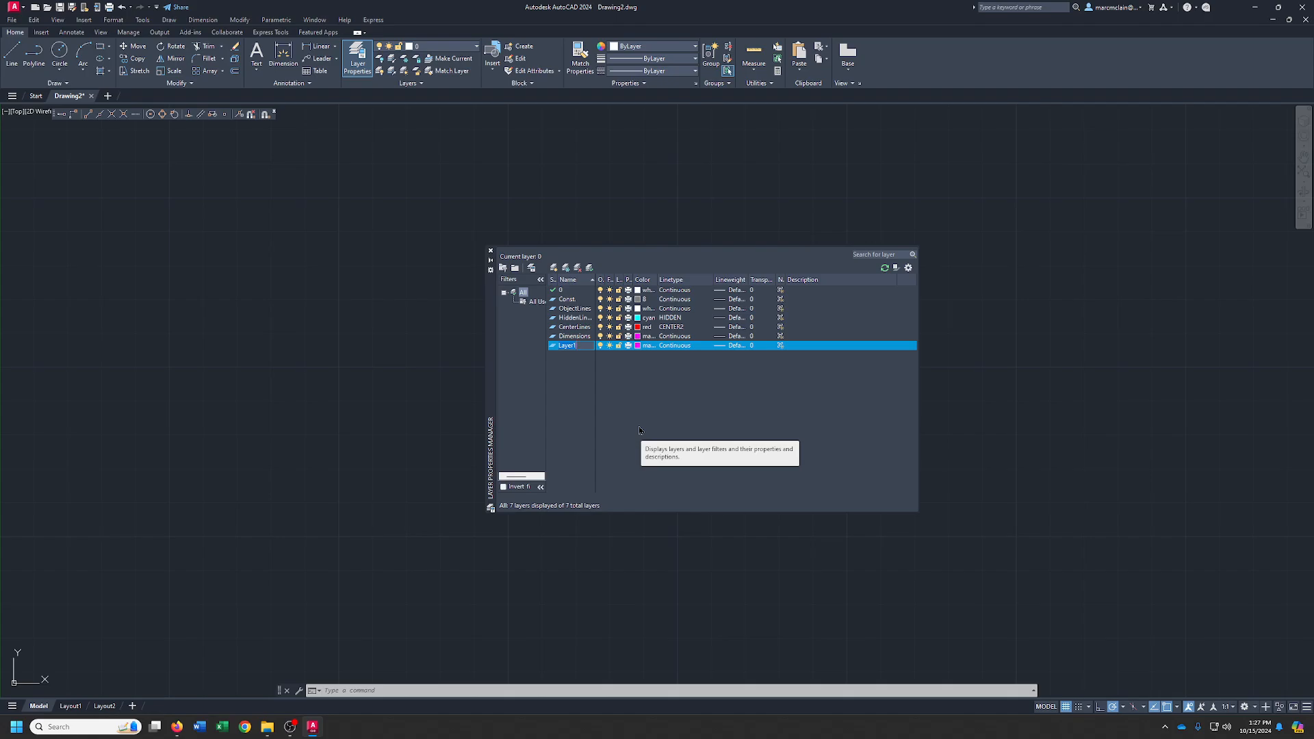
type("SectionLines")
left_click(641, 346)
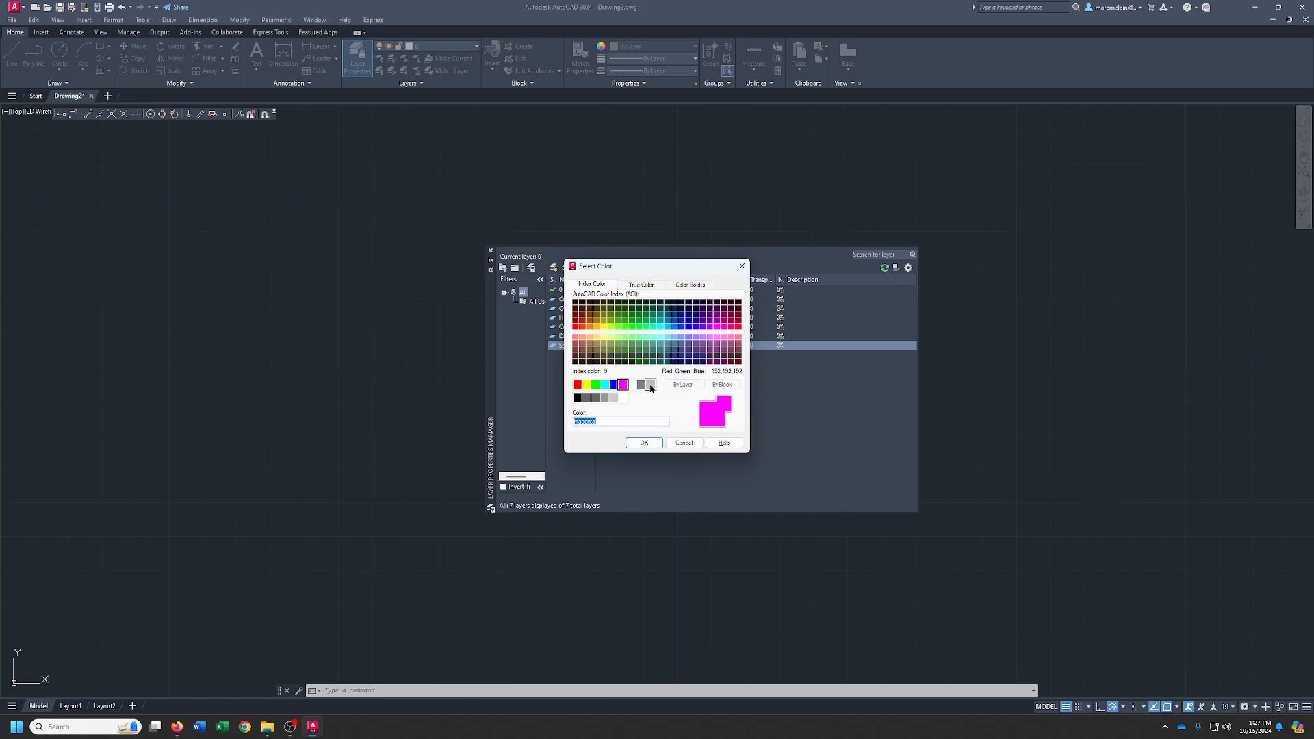
left_click(614, 385)
left_click(644, 443)
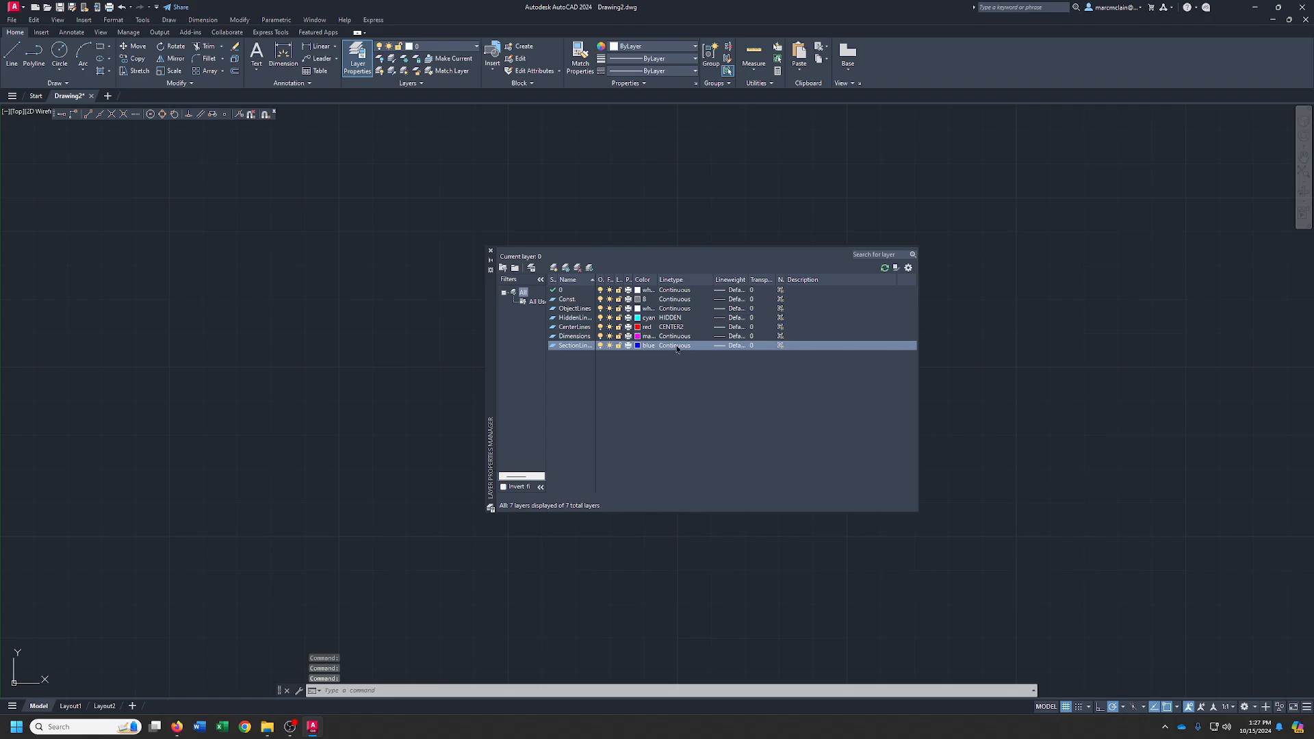
Create a layer named CuttingPlaneLine and set its color to light gray, index color 9.
left_click(554, 267)
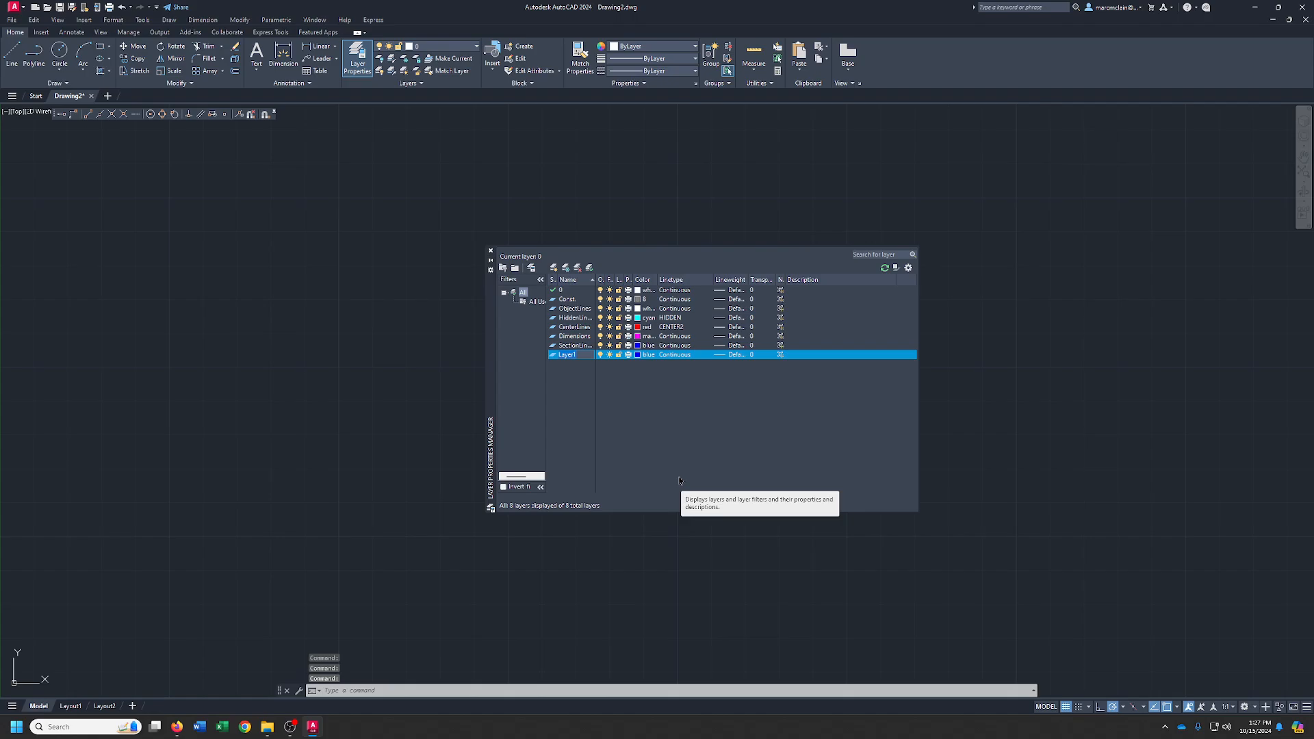
type("CuttingPl")
type("aneLine")
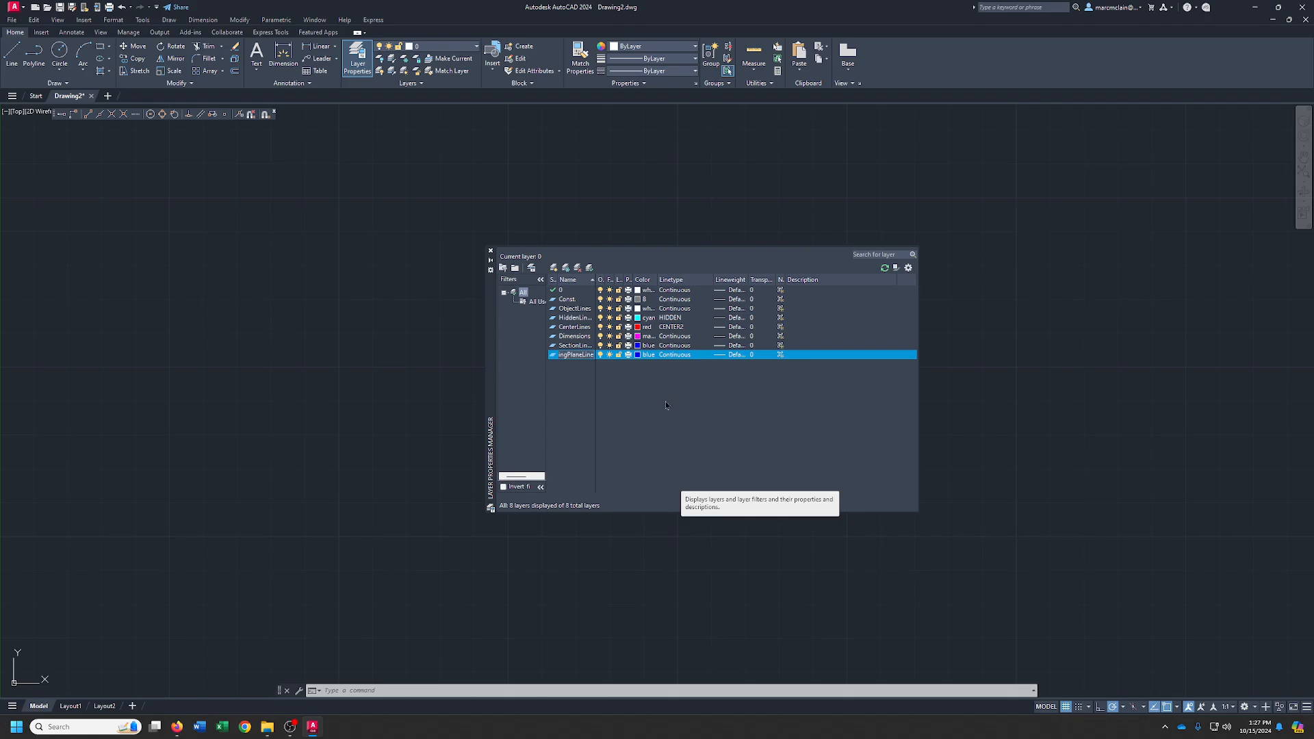
left_click(647, 355)
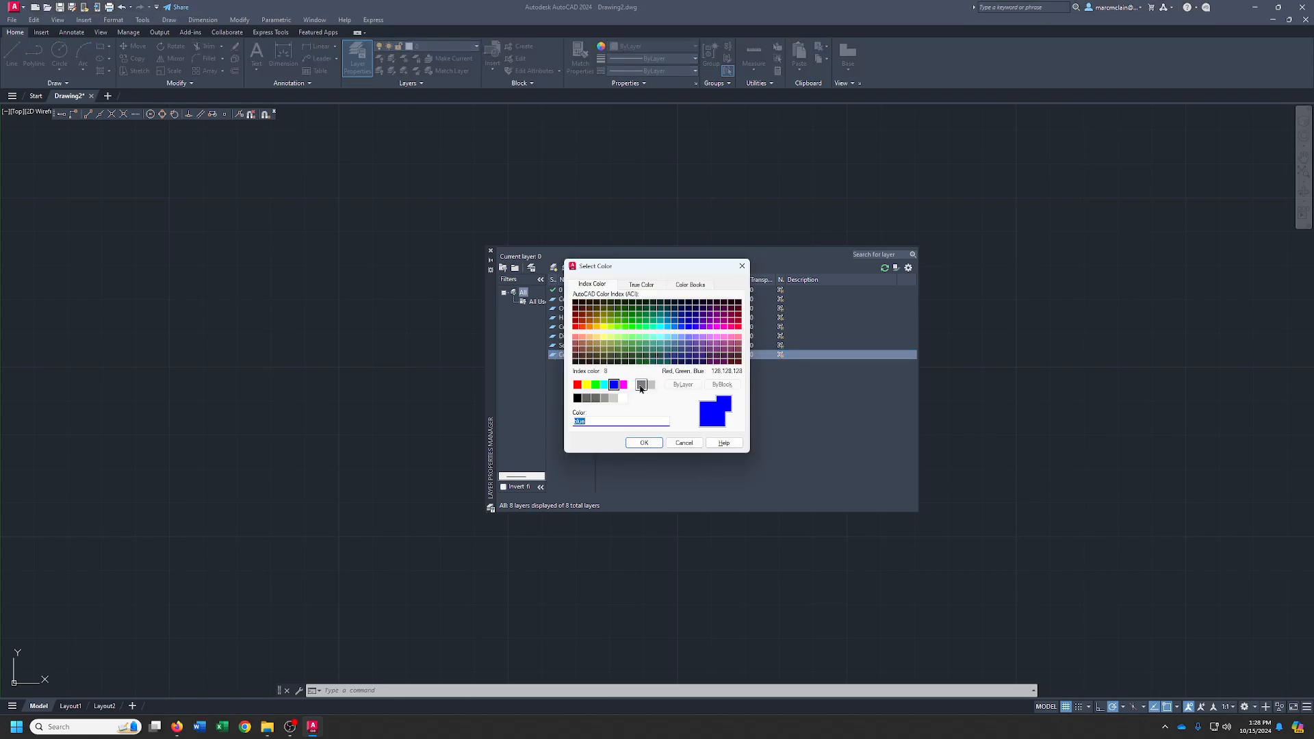
left_click(651, 387)
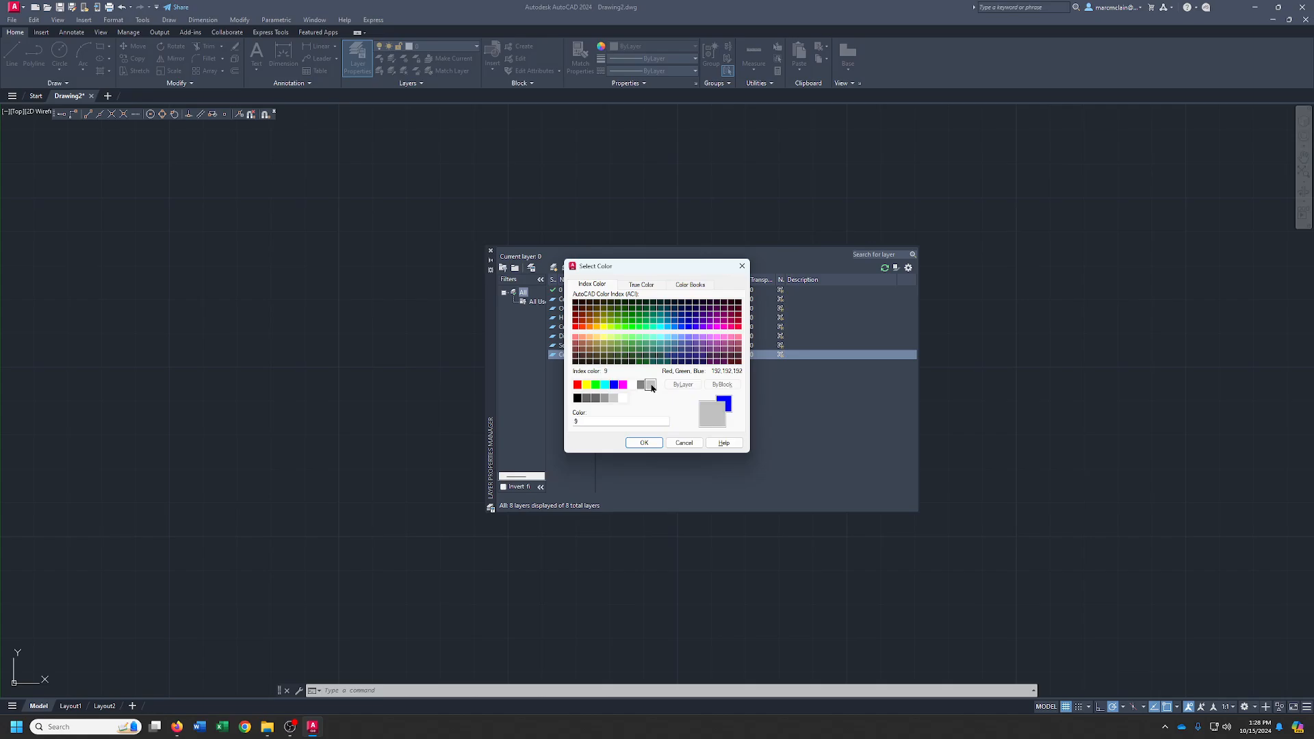
left_click(644, 443)
Load the PHANTOM linetype and assign it to the CuttingPlaneLine layer.
left_click(678, 356)
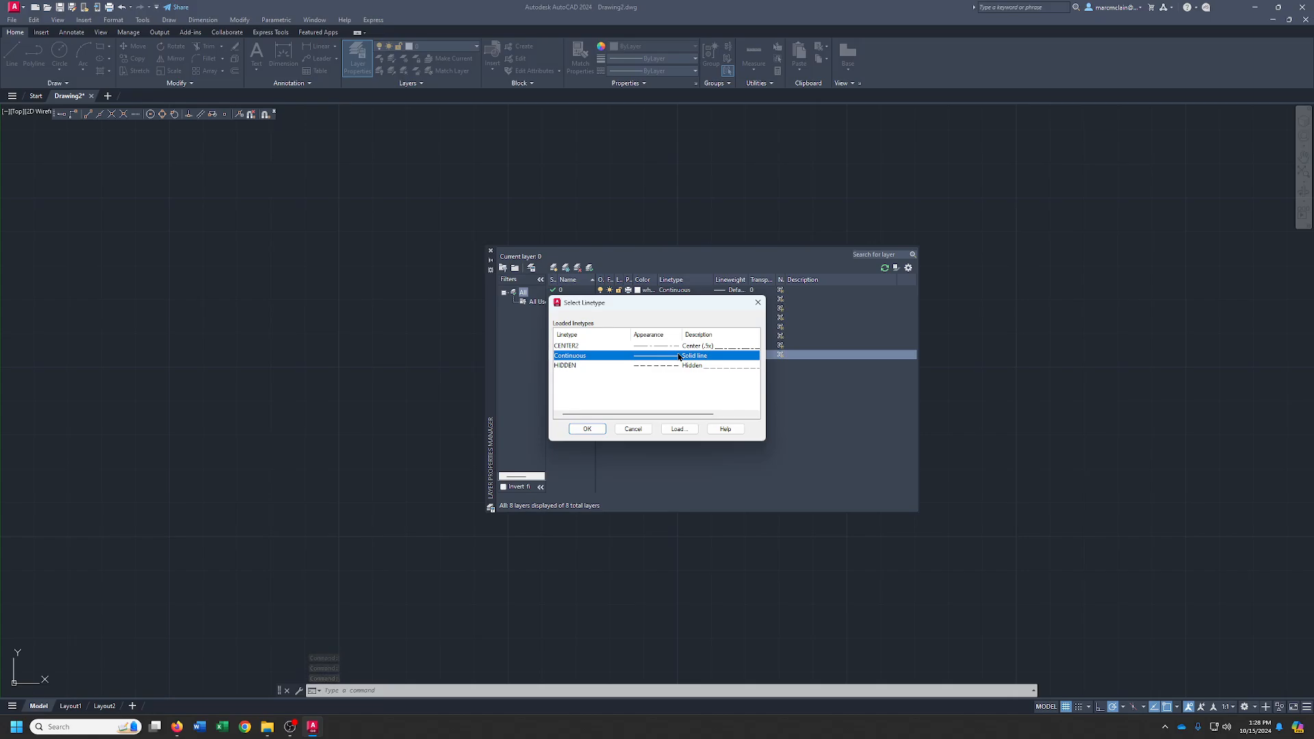
left_click(679, 428)
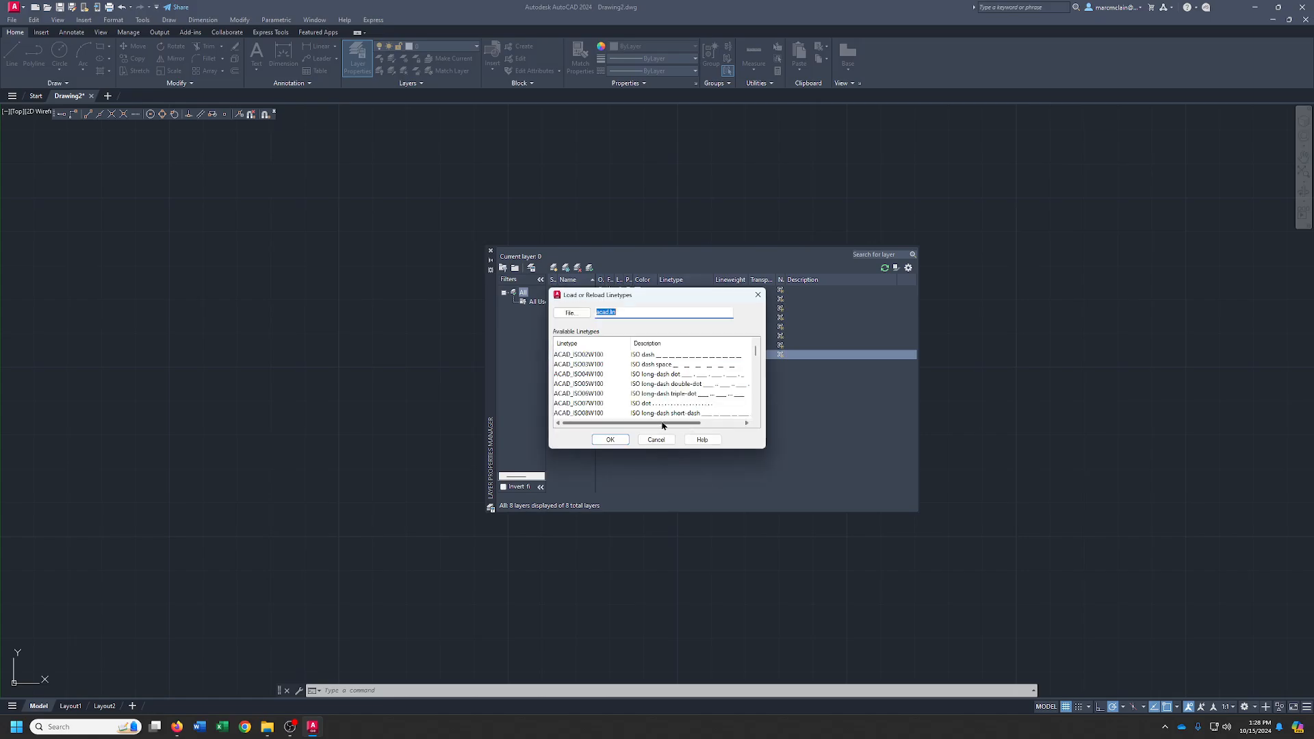
scroll(608, 403, "down", 5)
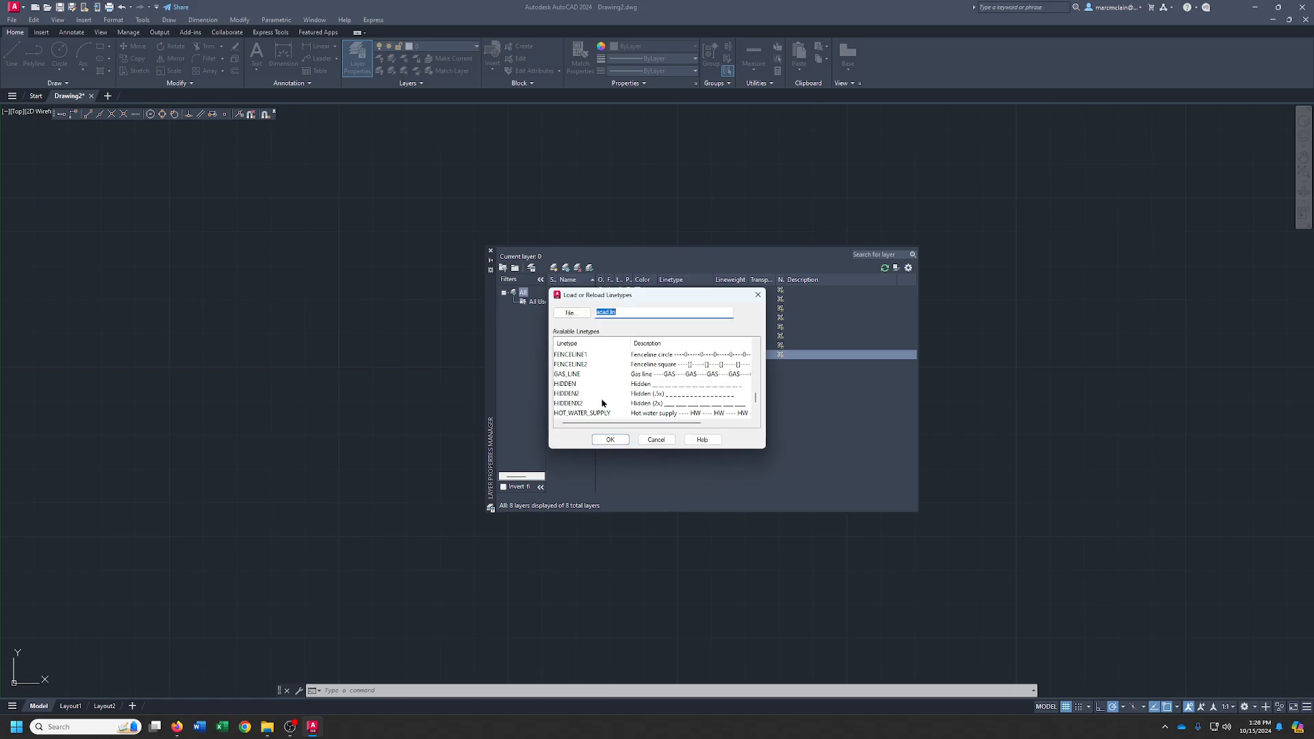
left_click(572, 394)
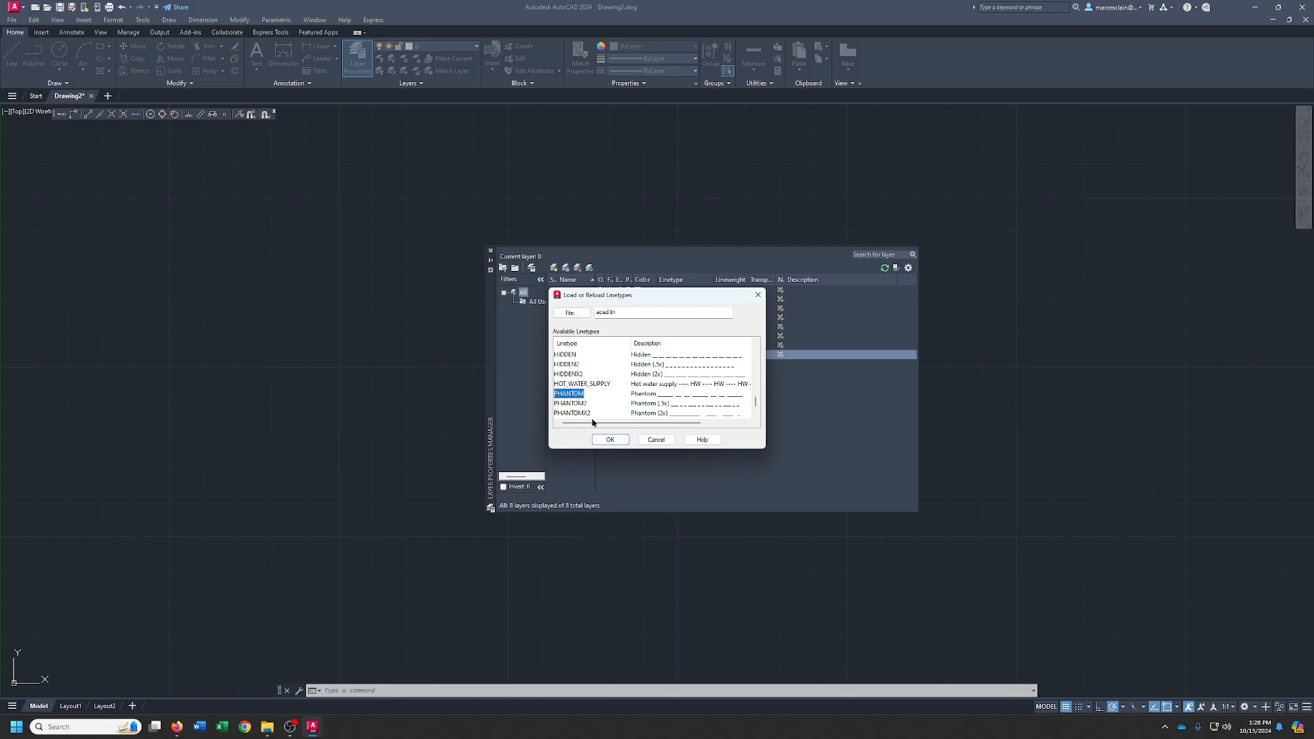
left_click(609, 439)
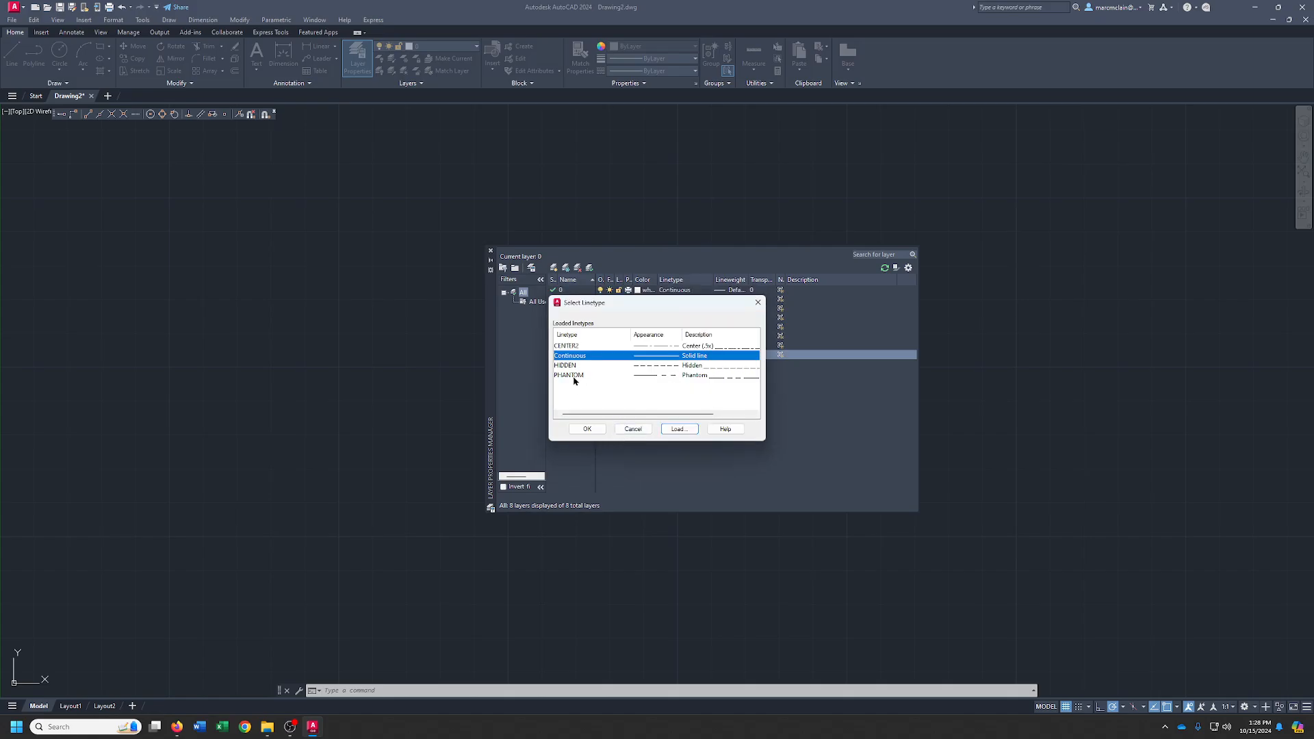
left_click(582, 375)
left_click(587, 430)
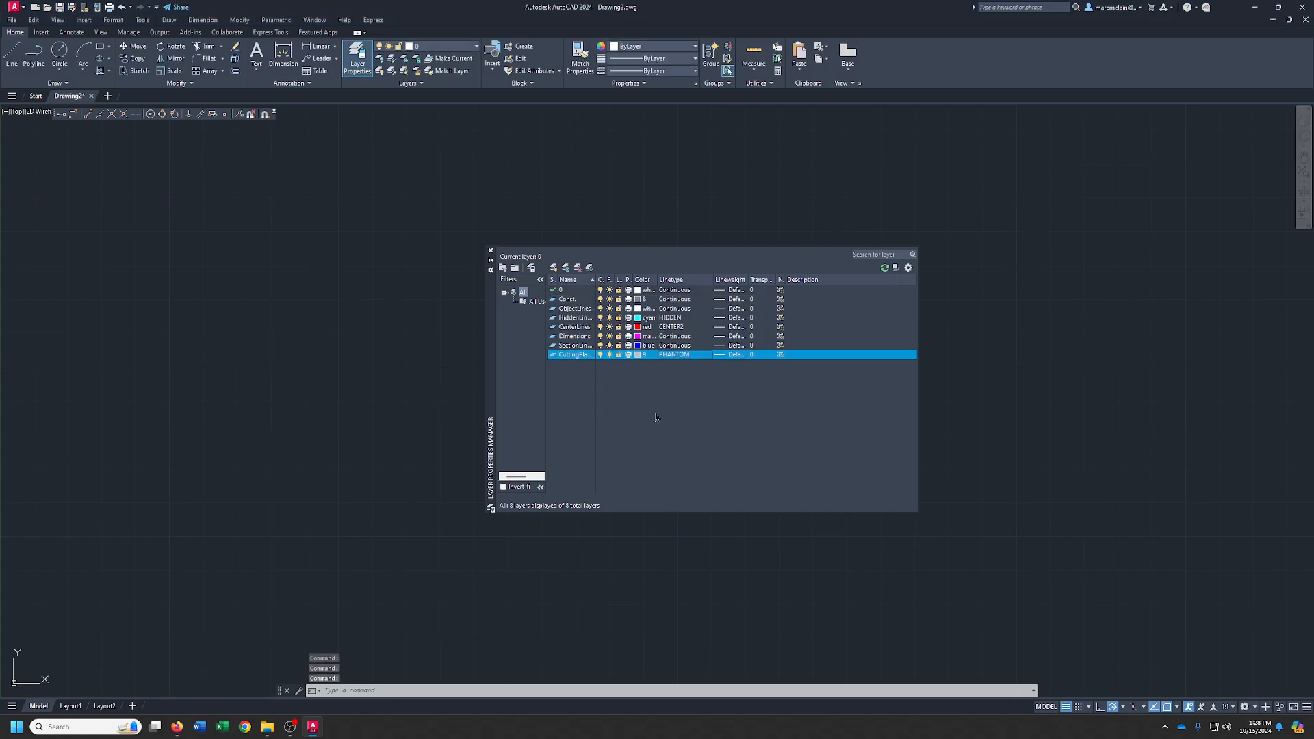
Create a layer named TitleBlock and set its color to green.
left_click(553, 267)
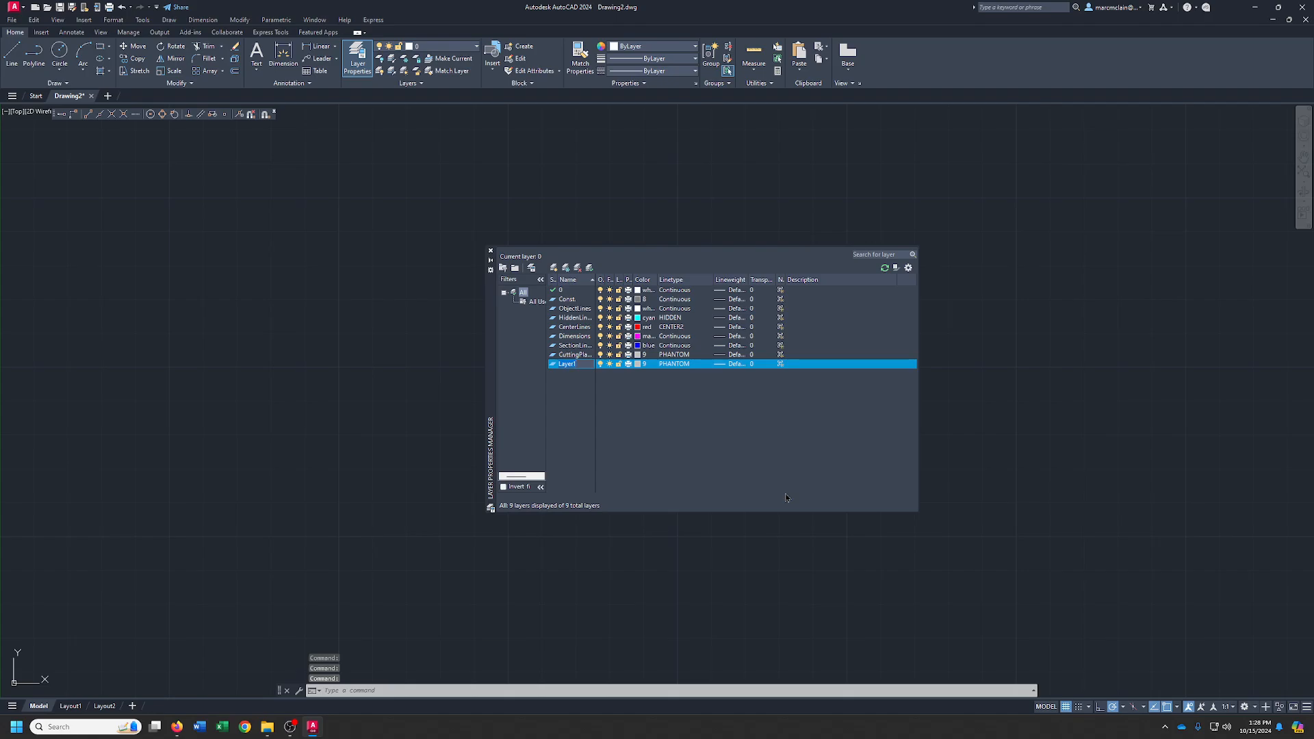
type("TilteB")
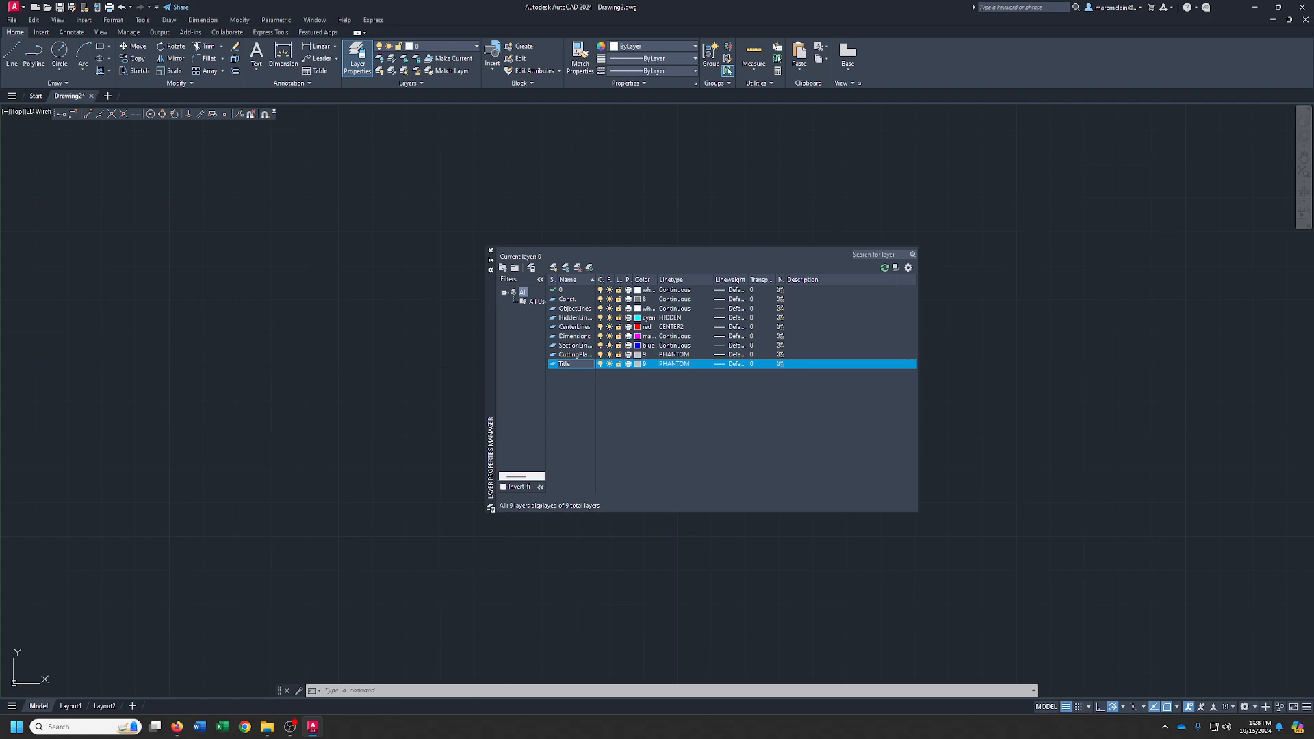
type("Block")
left_click(643, 364)
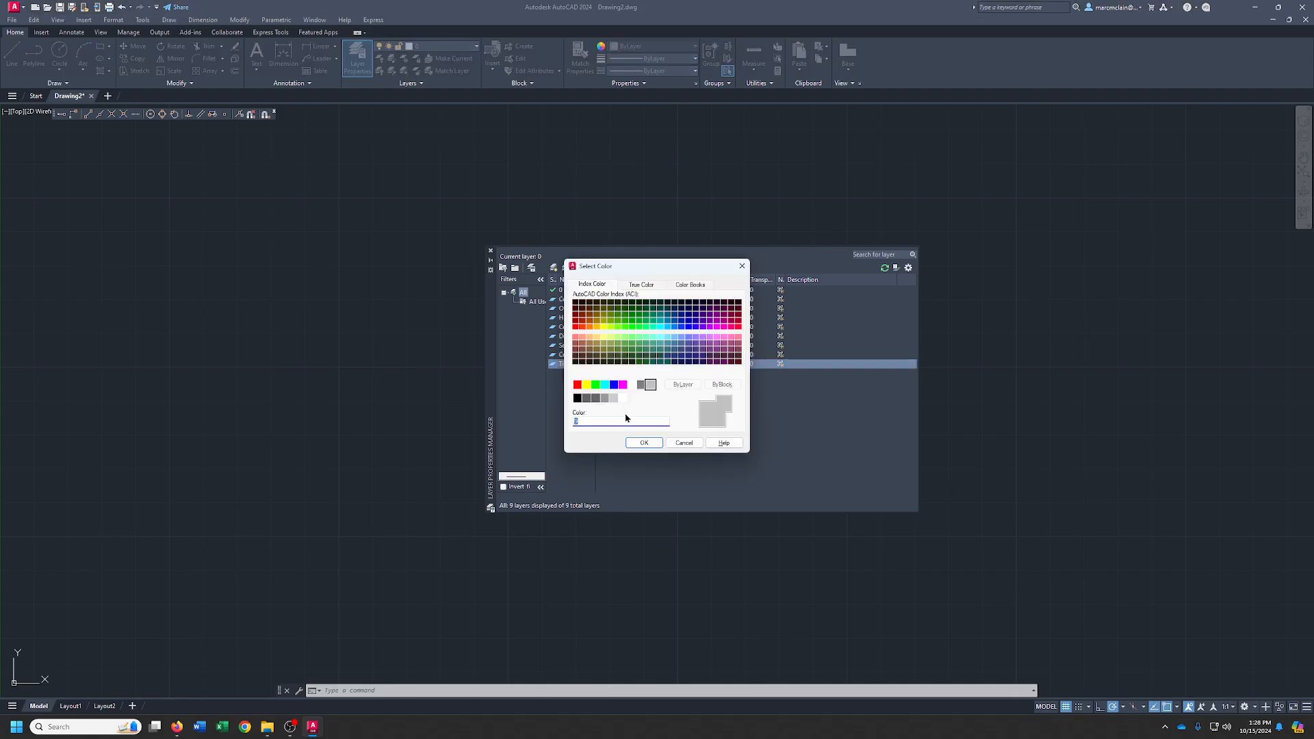
left_click(597, 386)
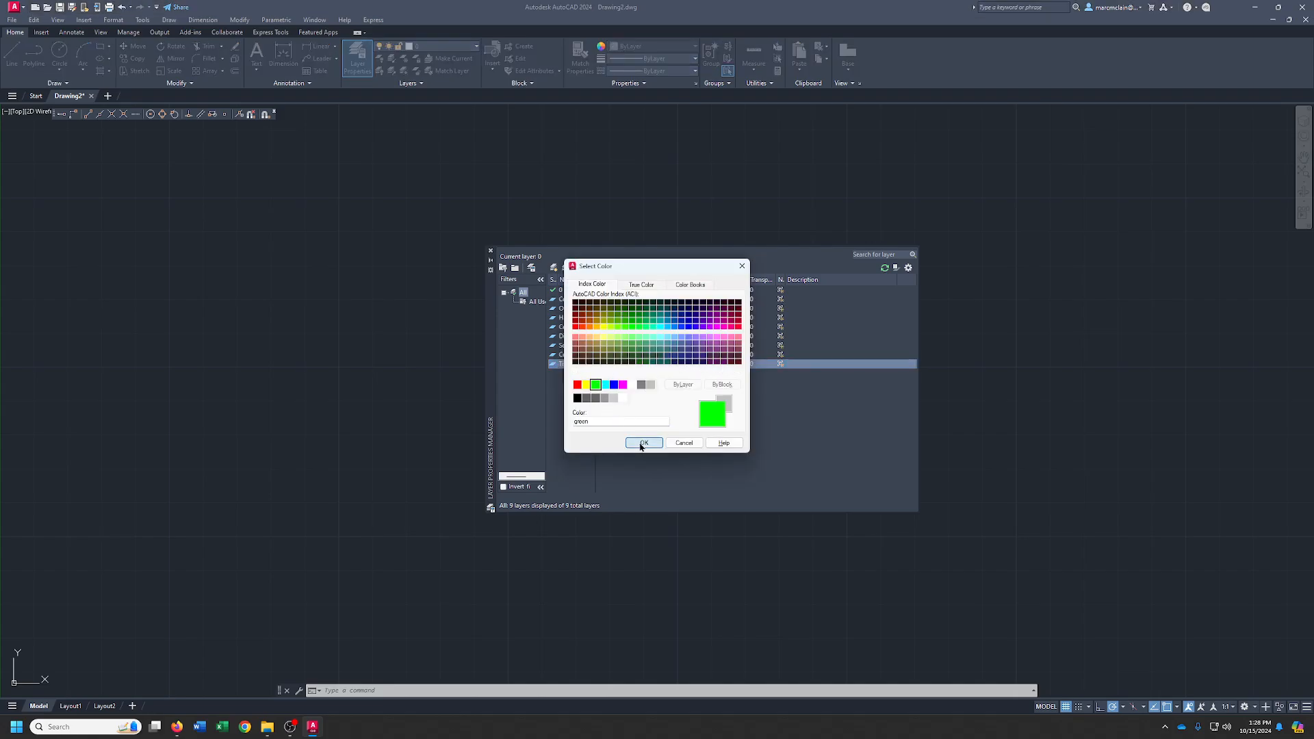
left_click(641, 443)
Assign the Continuous linetype to the TitleBlock layer.
left_click(674, 364)
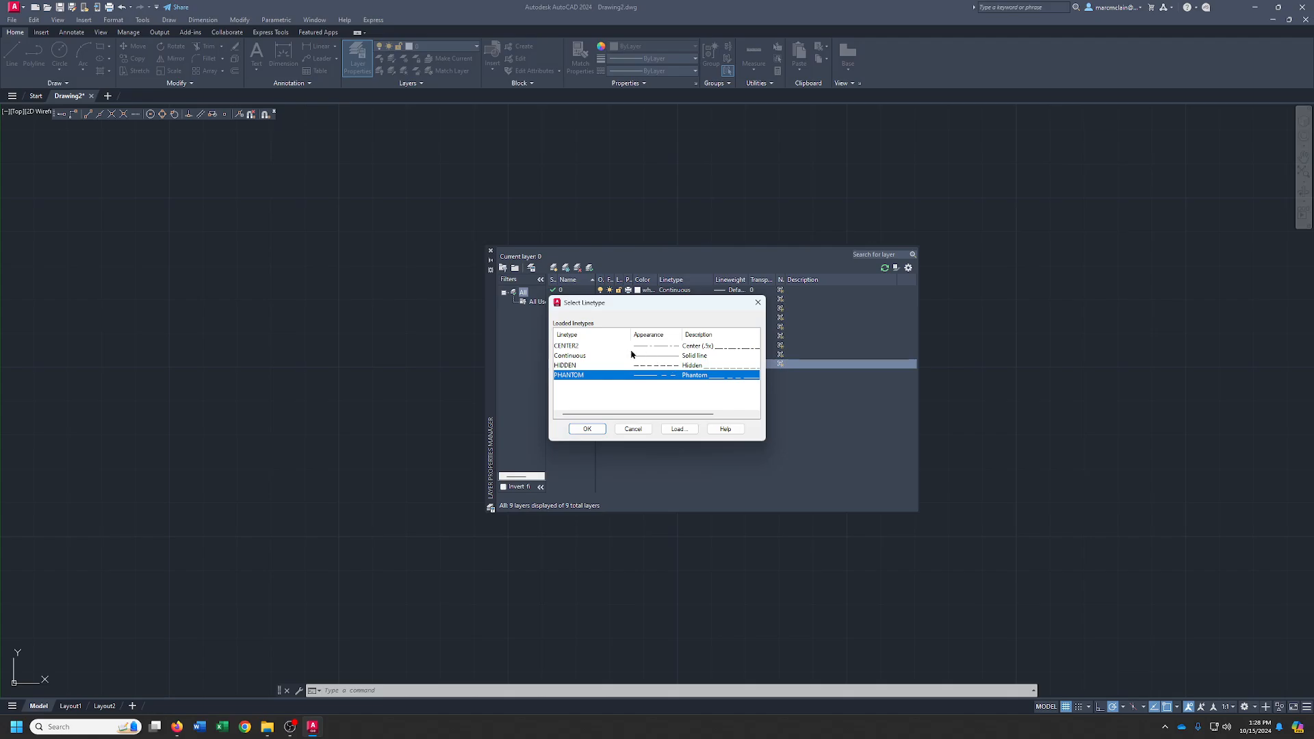
left_click(579, 356)
left_click(586, 429)
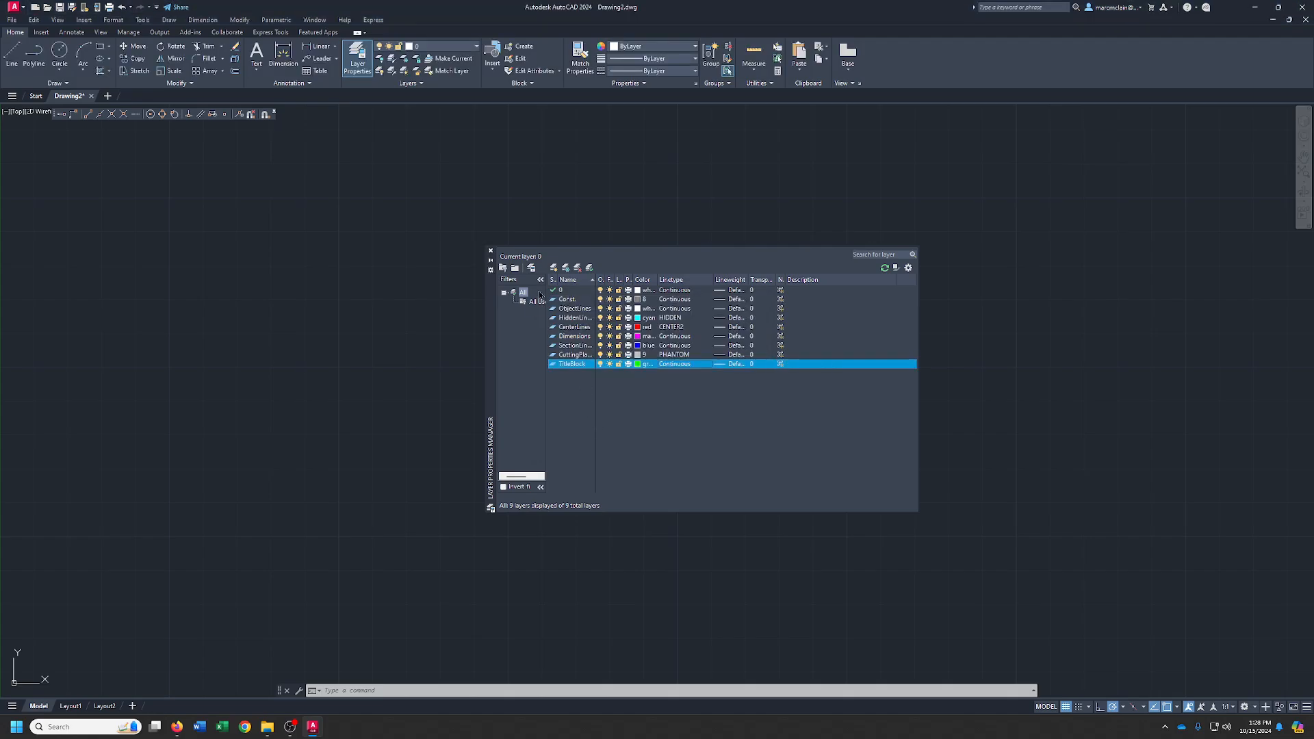
Create a non-plotting layer named ViewPort with its color set to white.
left_click(554, 267)
type("ViewPort")
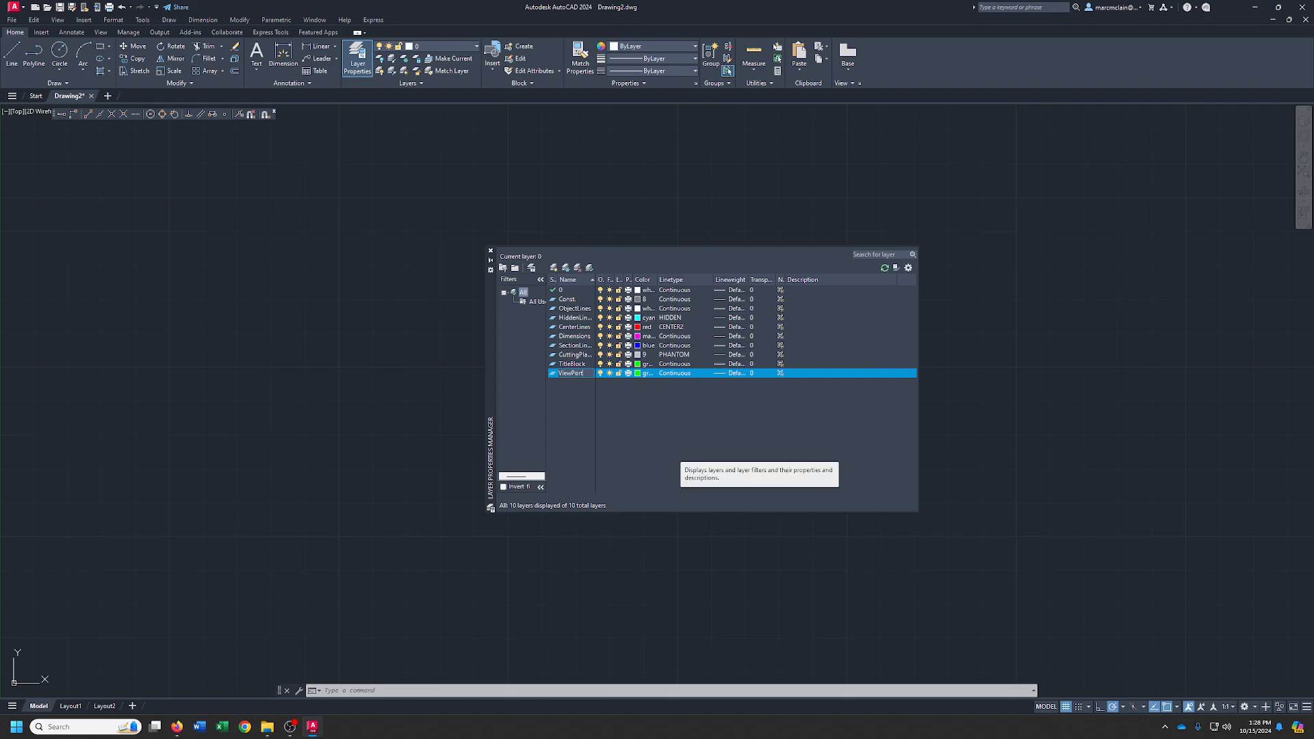
left_click(643, 373)
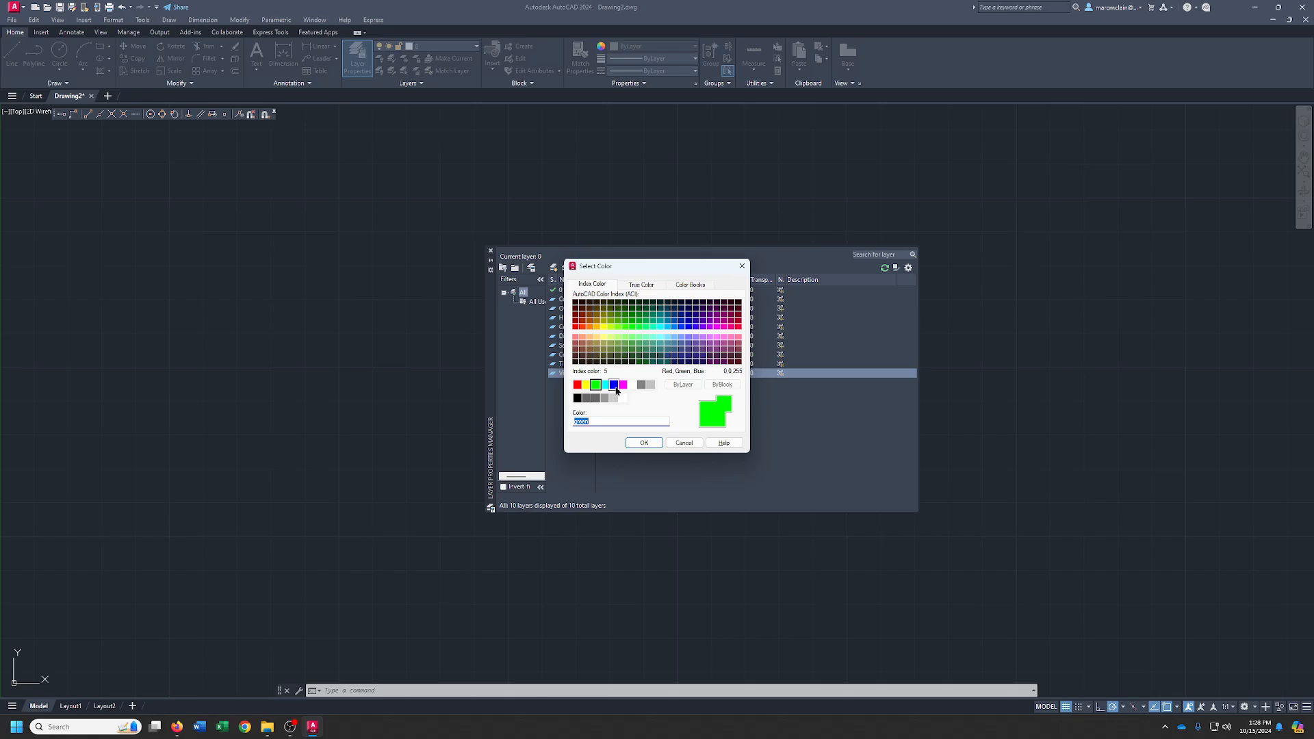
left_click(631, 385)
left_click(643, 444)
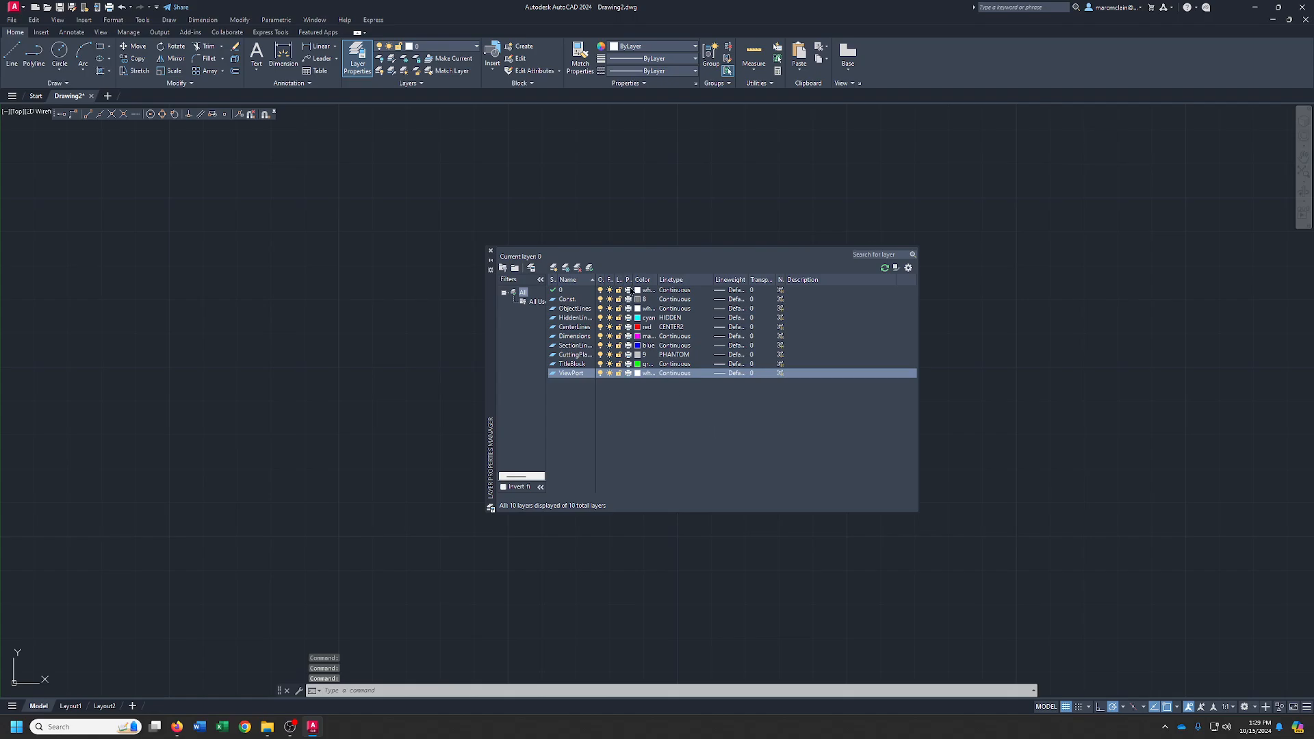
mouse_move(632, 278)
left_mouse_down()
mouse_move(662, 278)
mouse_move(635, 281)
left_mouse_up()
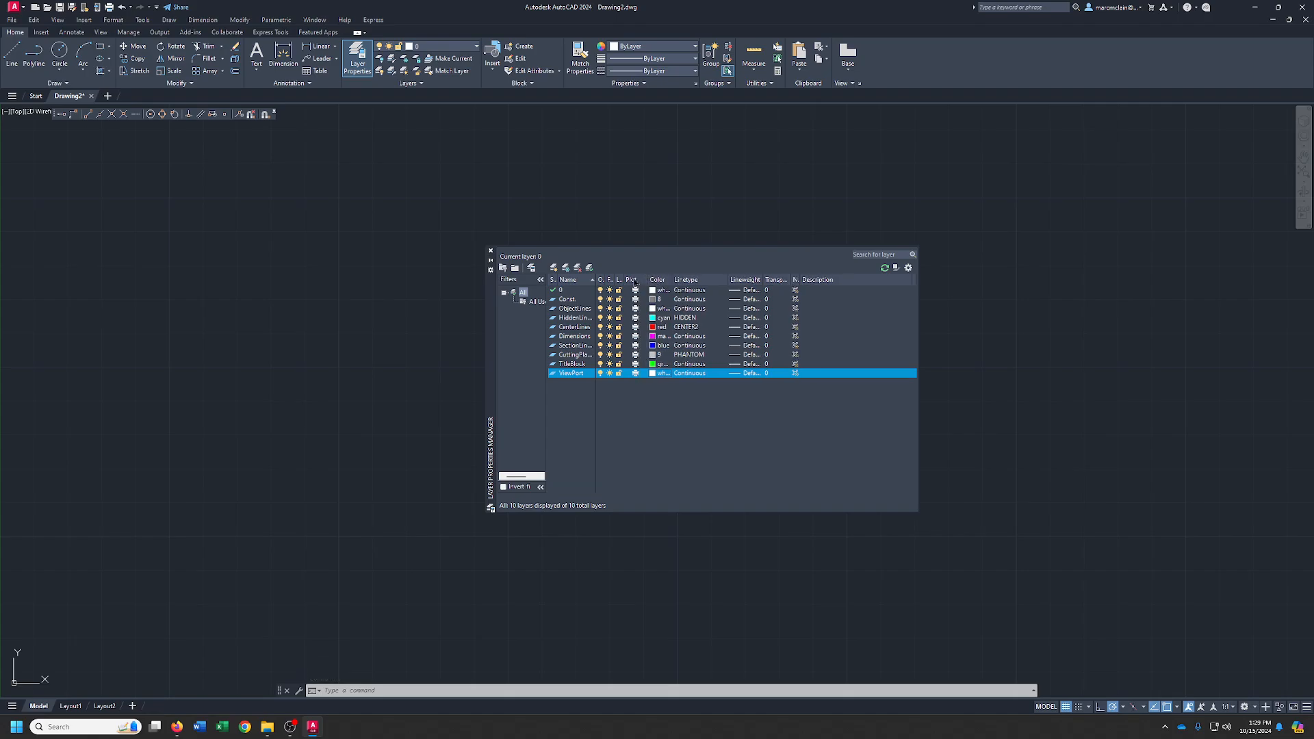
left_click(636, 374)
Set the lineweight of the ObjectLines layer to 0.60 mm.
left_click(752, 311)
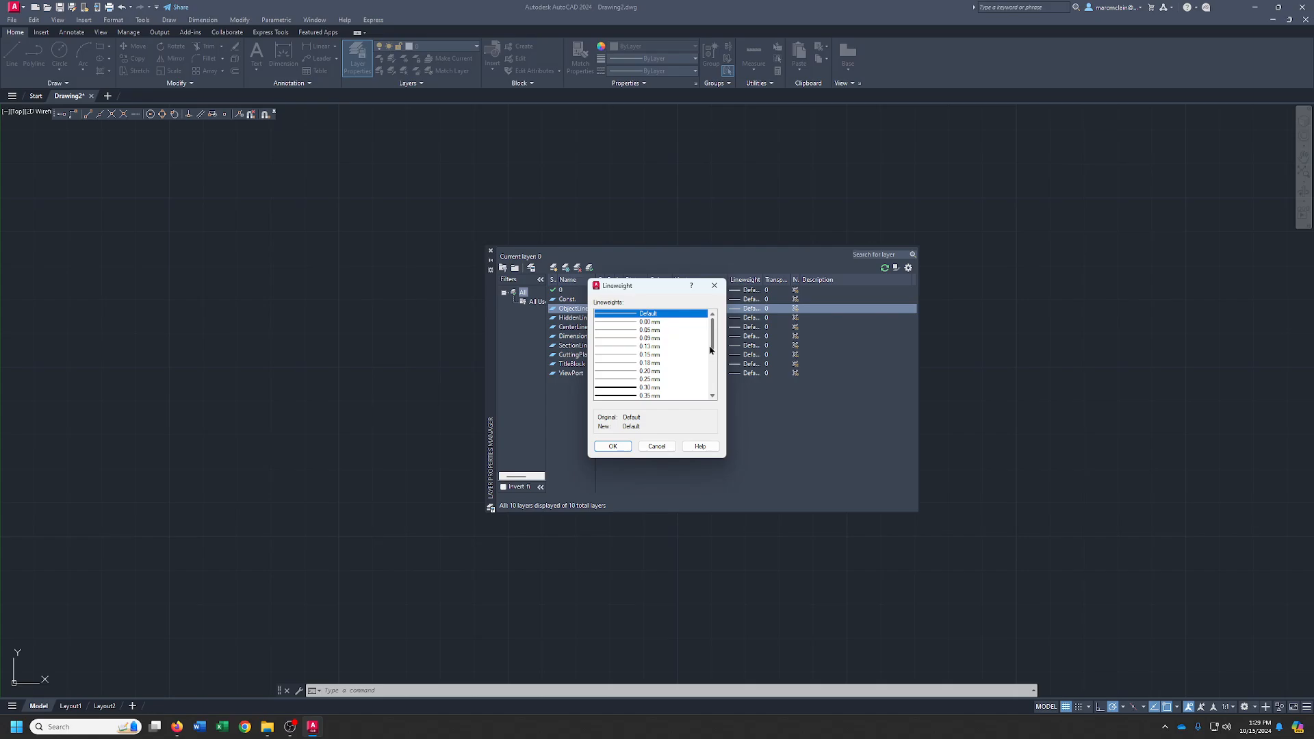
left_click_drag(712, 347, 713, 364)
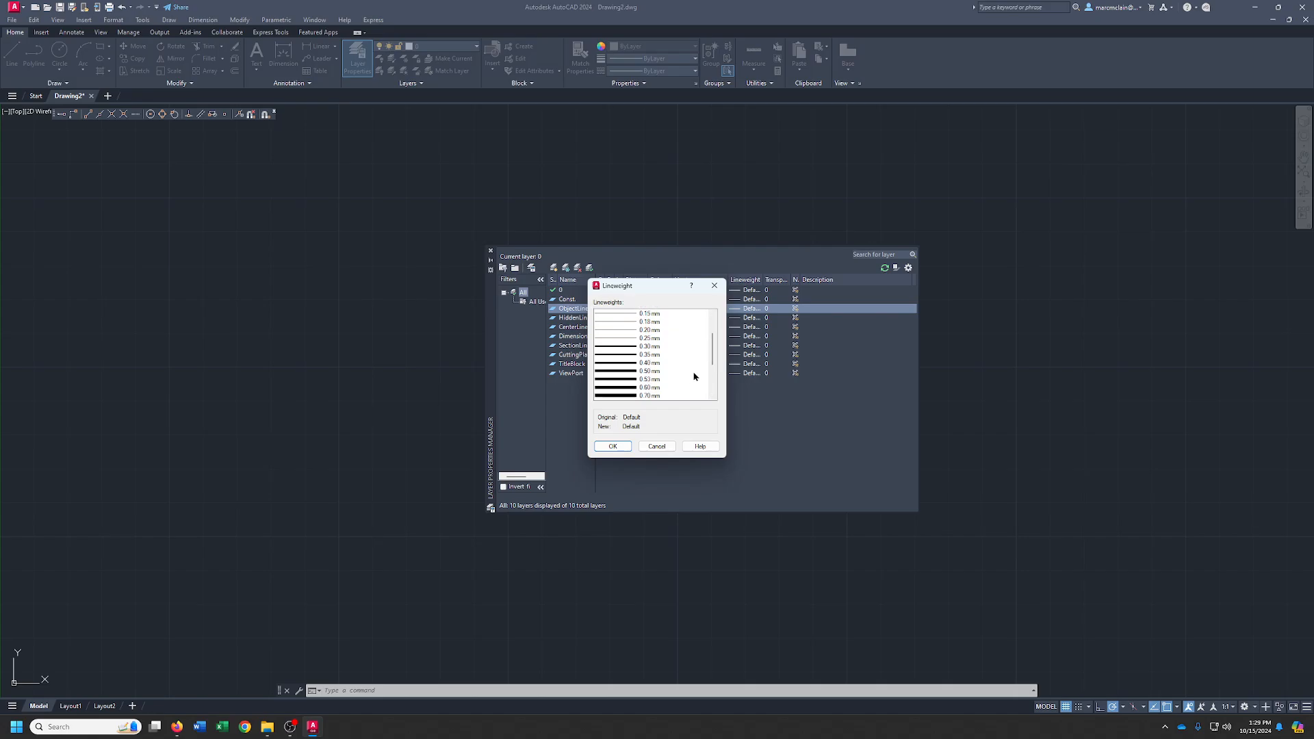
left_click(648, 388)
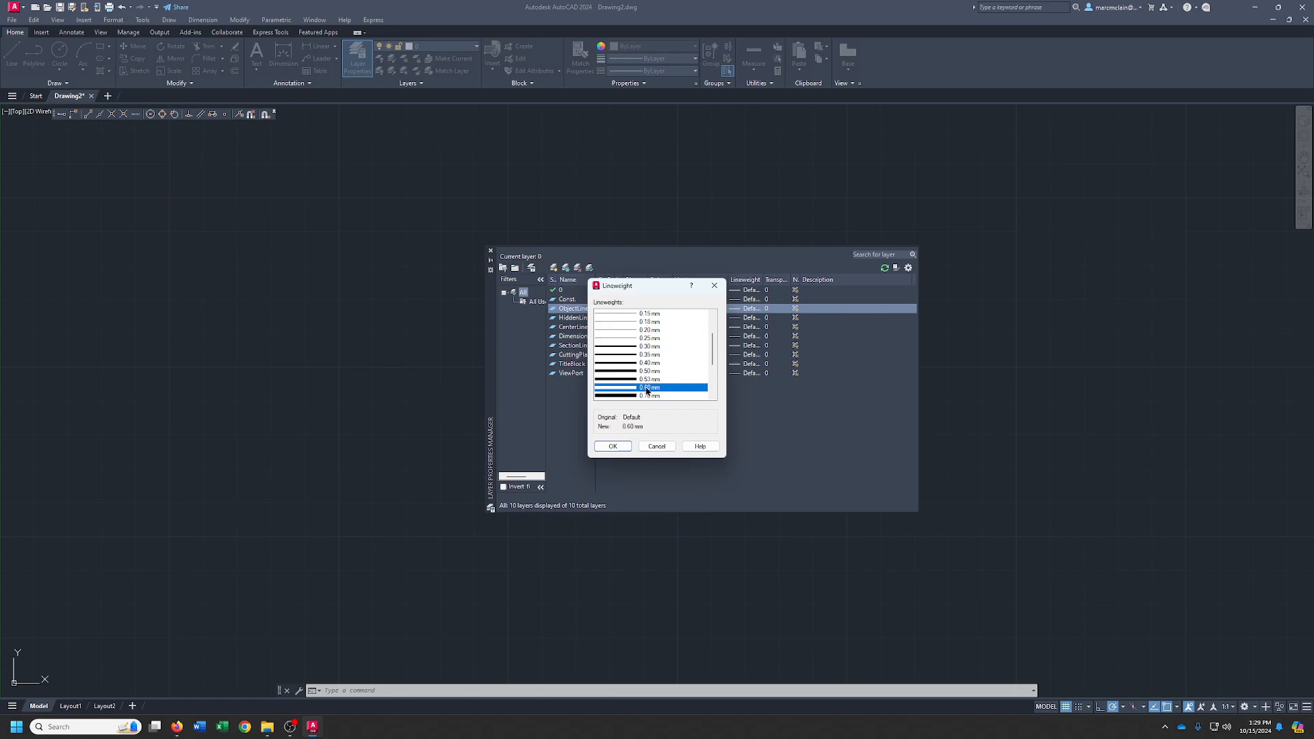
left_click(613, 446)
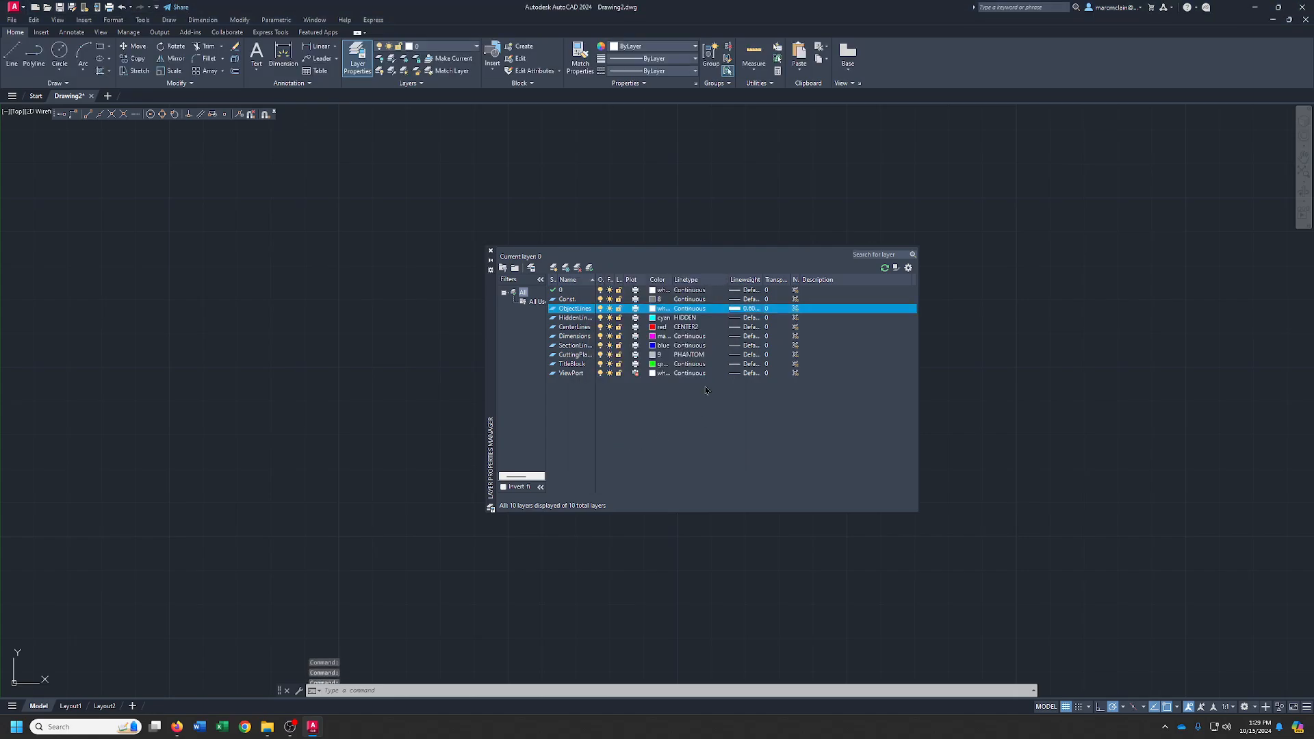
Set the lineweight of the HiddenLines layer to 0.30 mm.
left_click(730, 319)
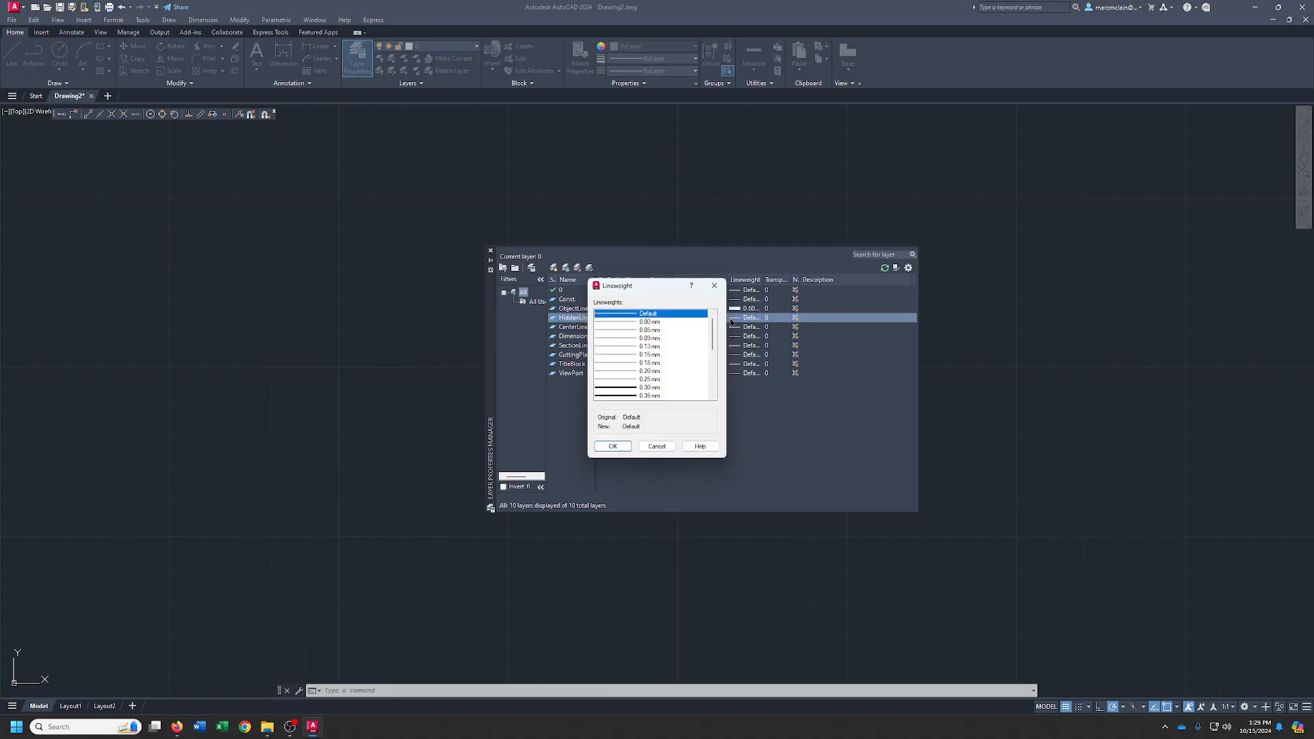
left_click(657, 388)
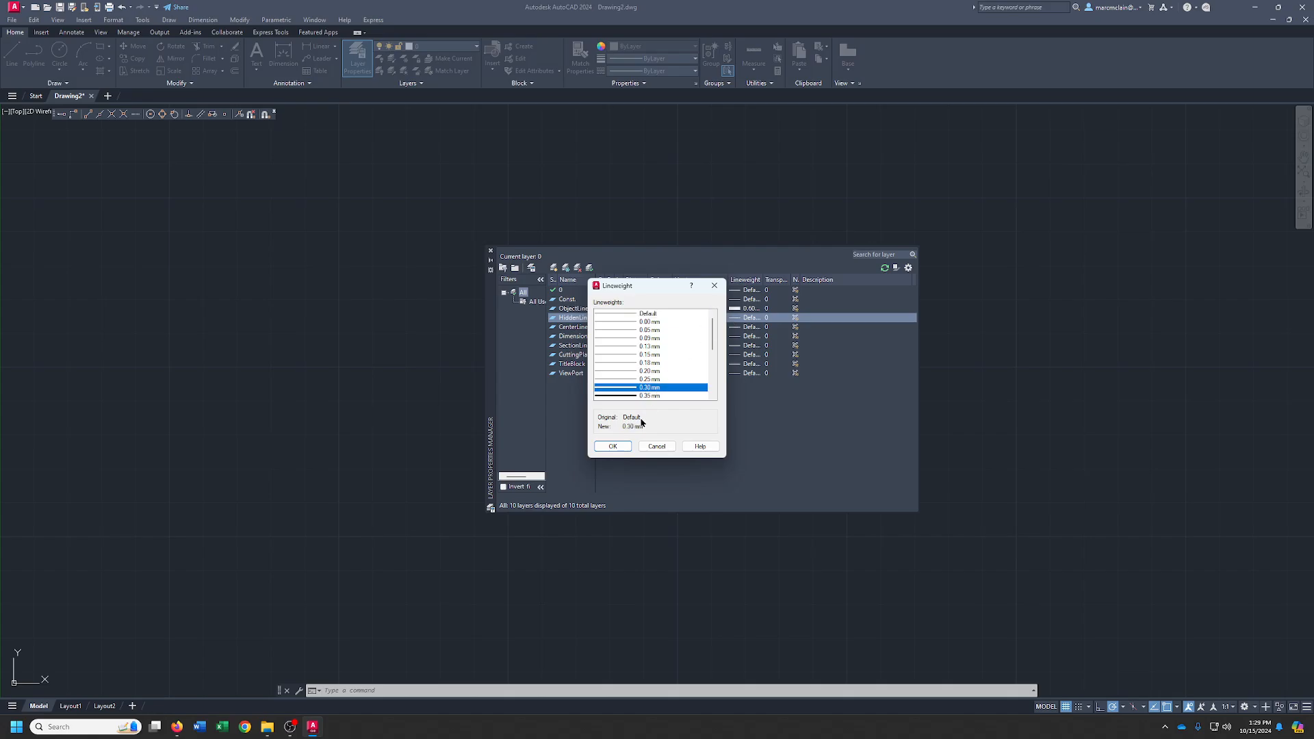
left_click(612, 446)
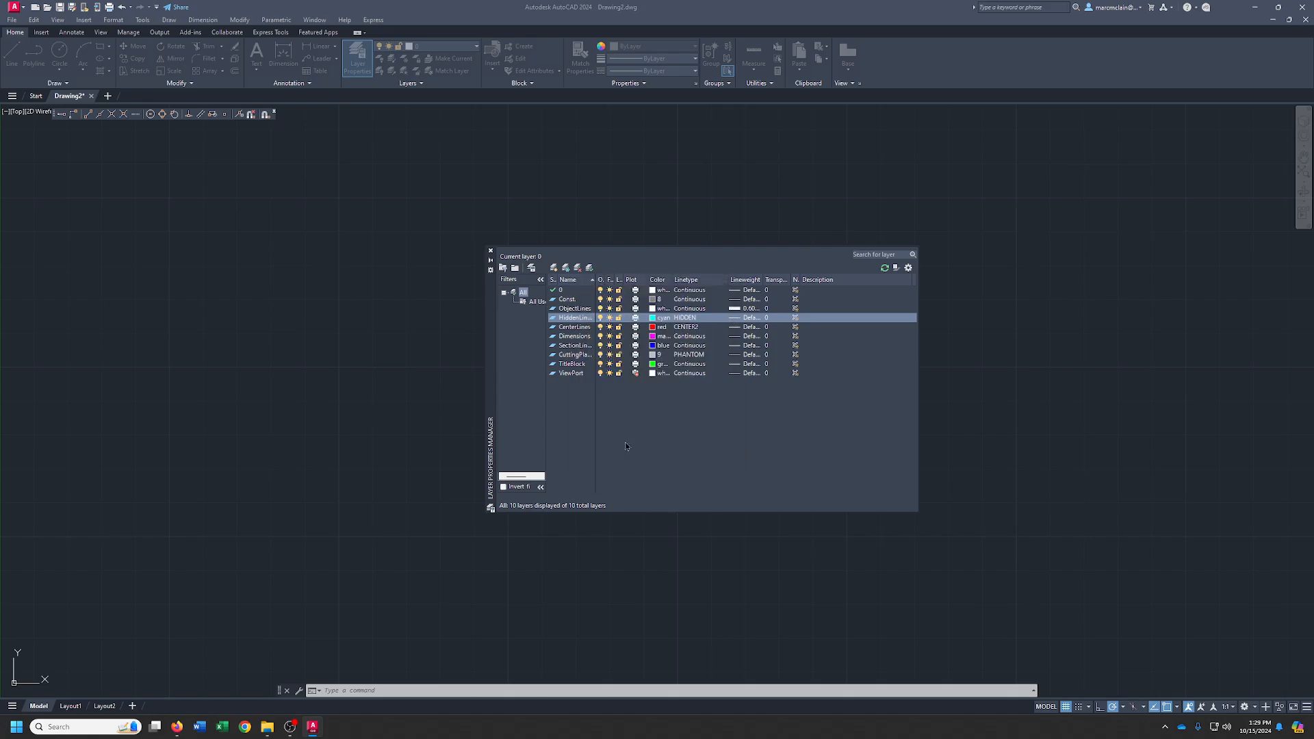
Leave the CenterLines lineweight at its default and set the cutting plane layer's lineweight to 0.60 mm.
left_click(736, 329)
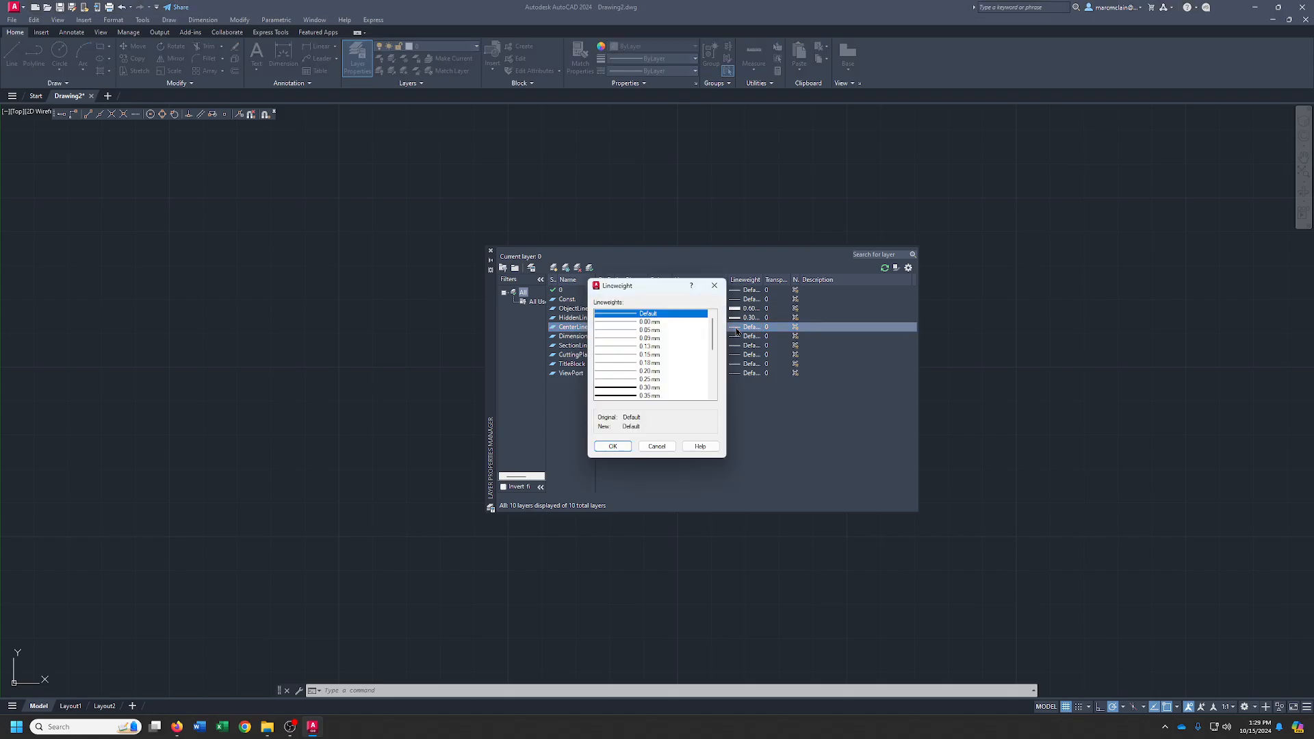
left_click(658, 446)
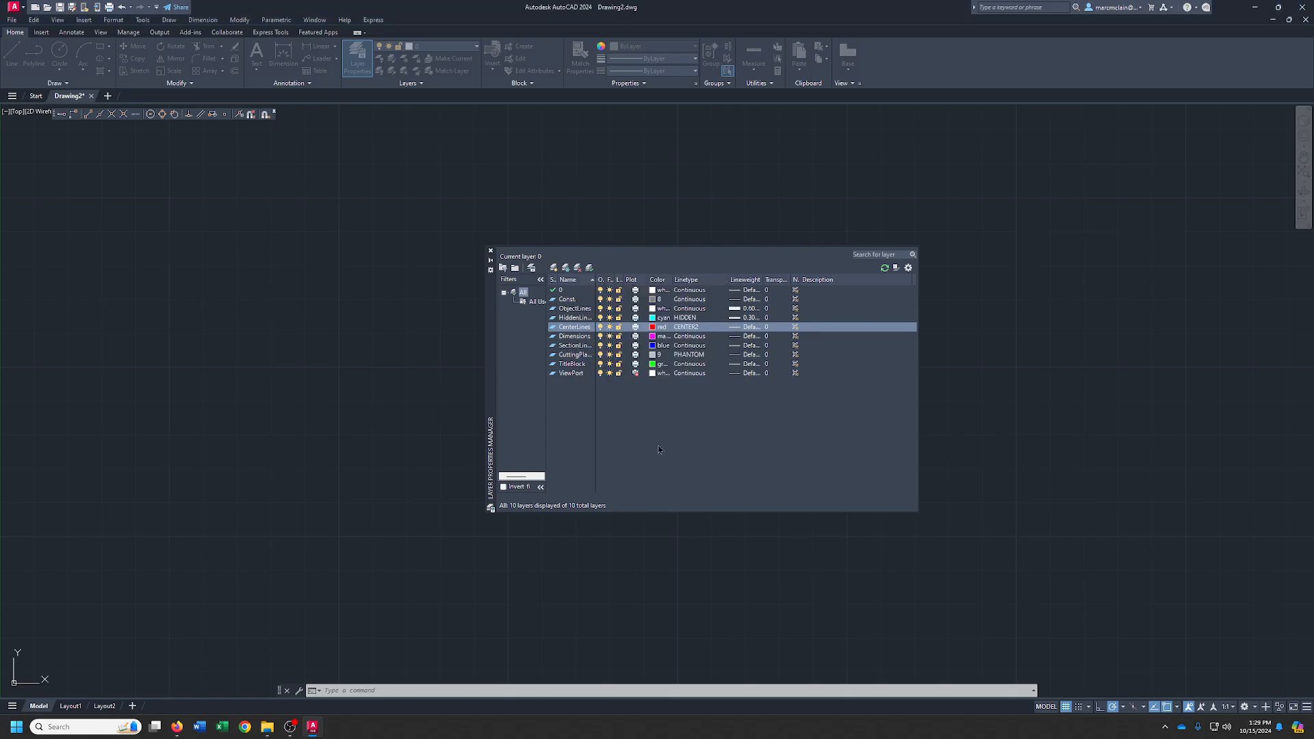
left_click(737, 355)
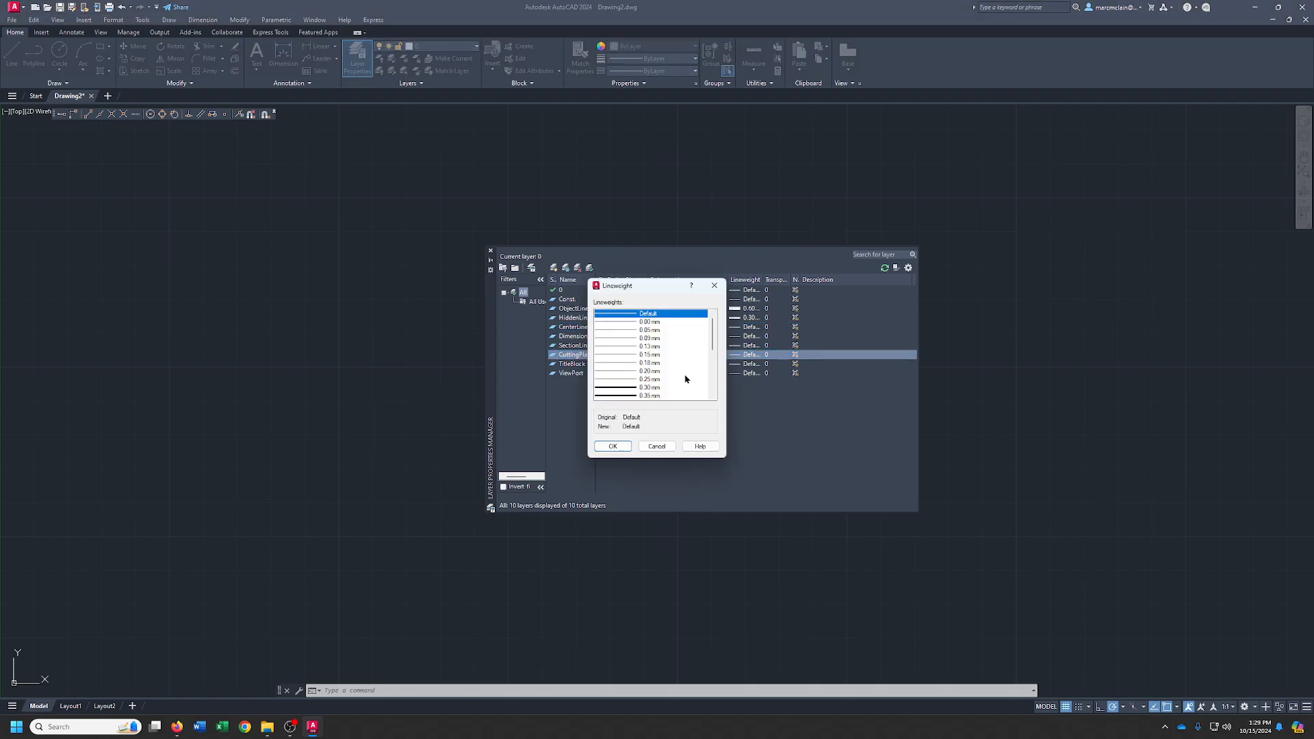
scroll(675, 372, "down", 3)
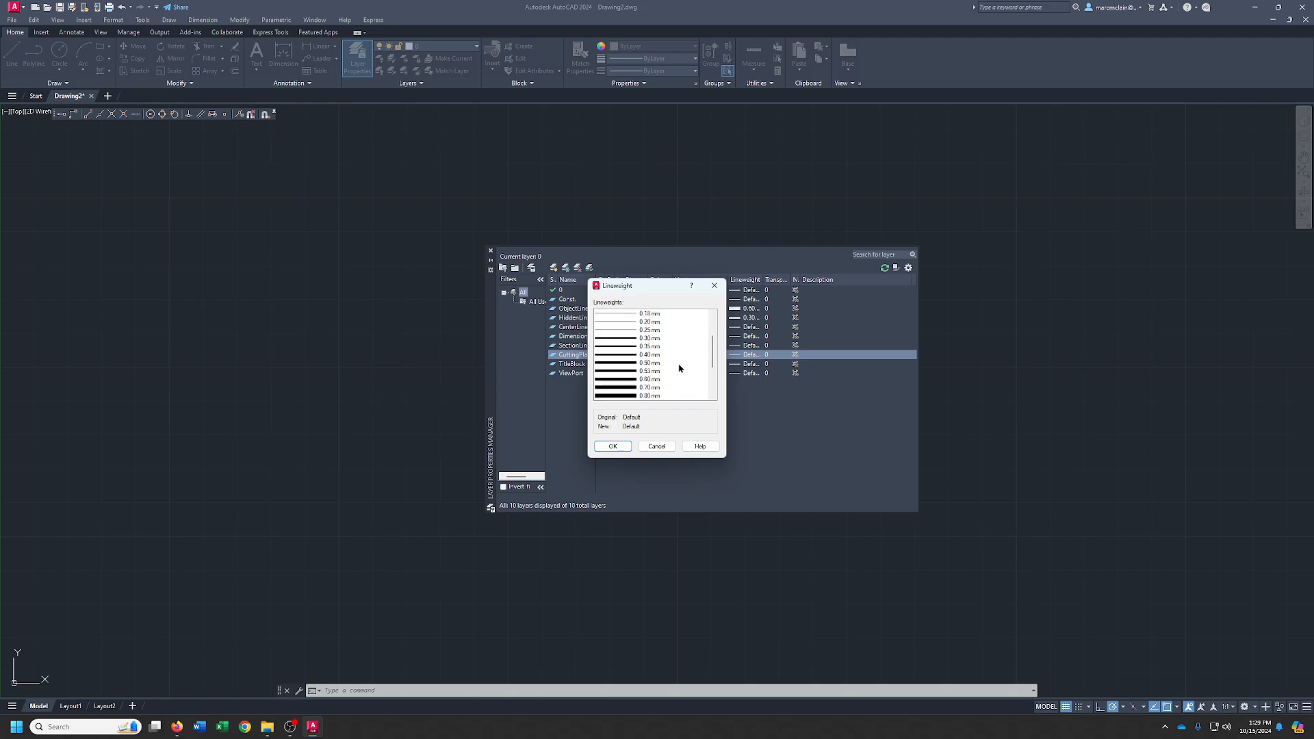
left_click(648, 380)
left_click(612, 446)
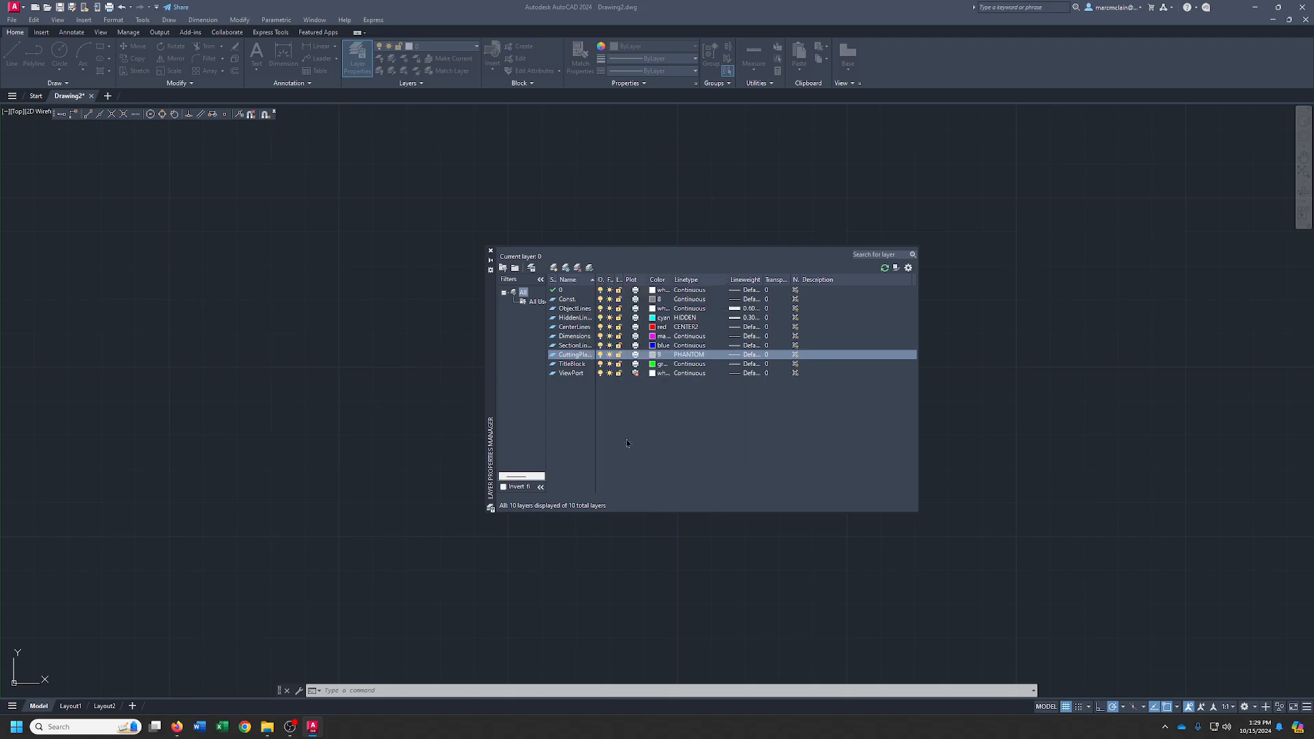
Set the lineweight of the TitleBlock layer to 1.20 mm.
left_click(735, 366)
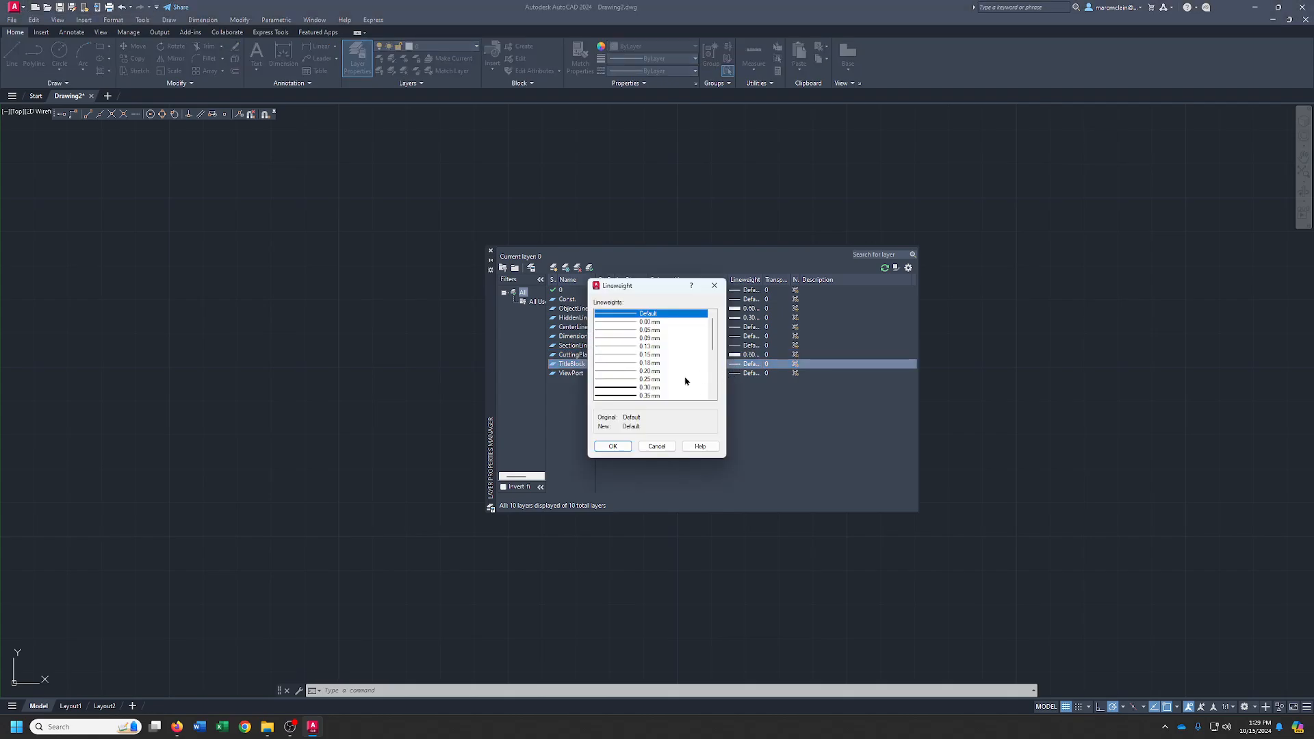
scroll(685, 382, "down", 3)
scroll(684, 384, "down", 1)
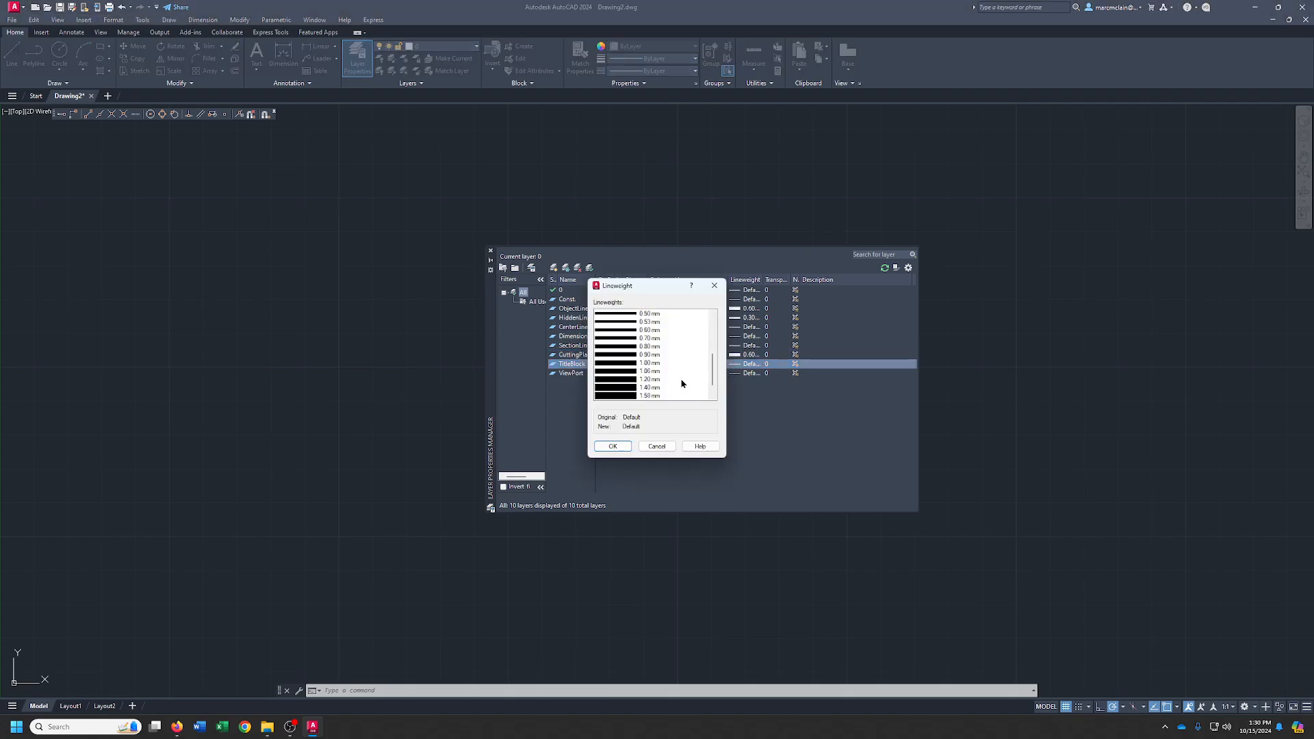
left_click(650, 381)
left_click(613, 446)
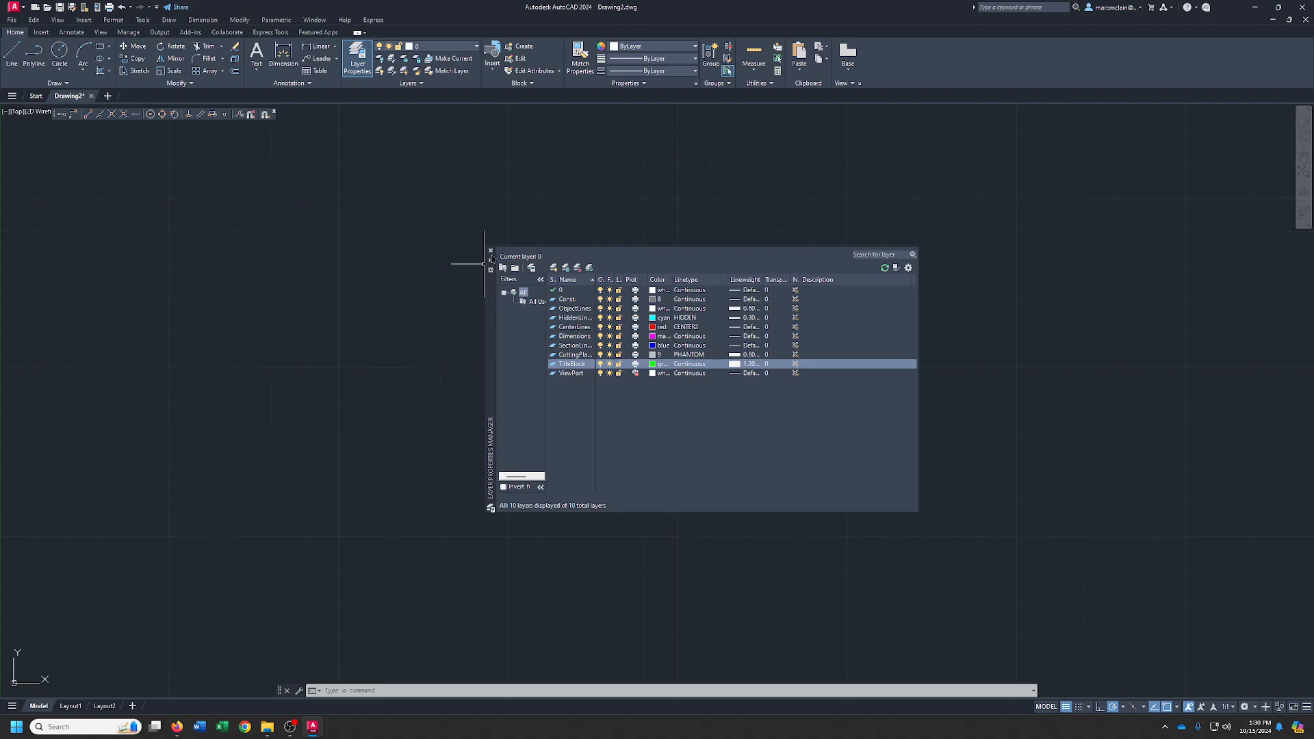
Close the Layer Properties Manager and make the Const. layer current for drawing construction lines.
double_click(575, 309)
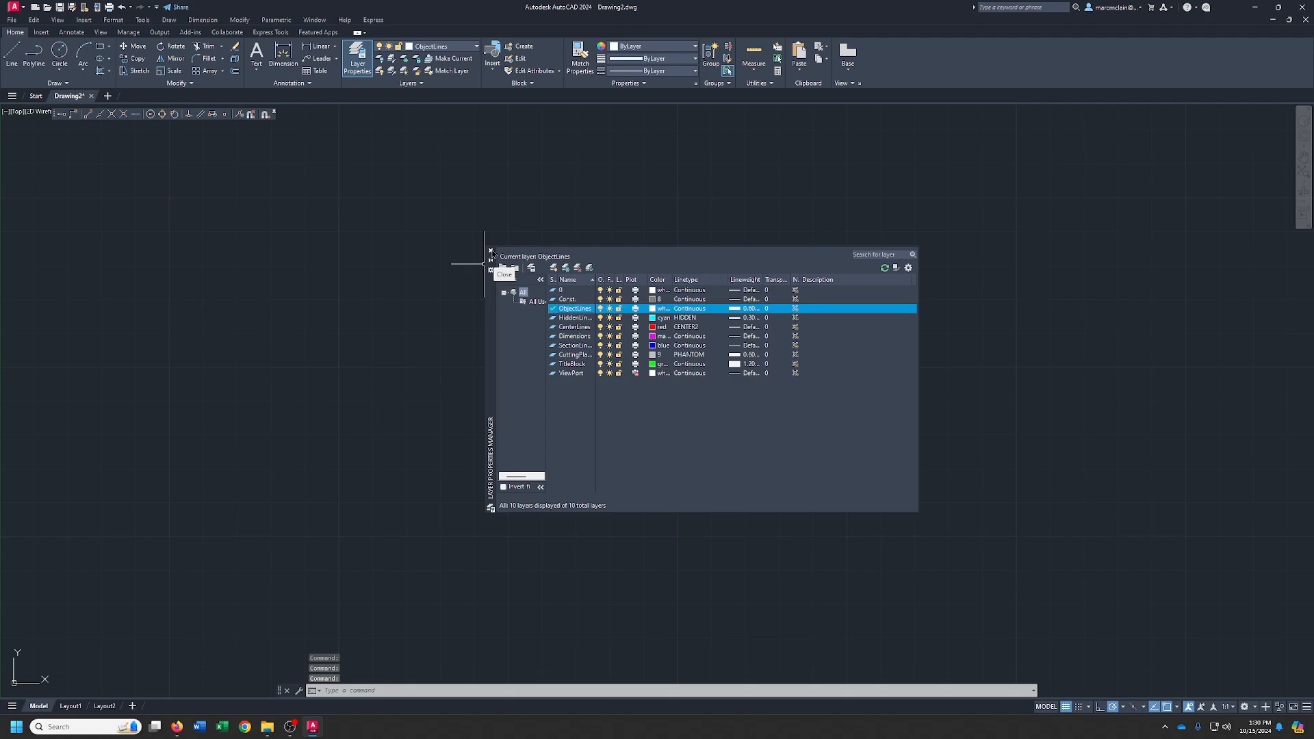
left_click(490, 252)
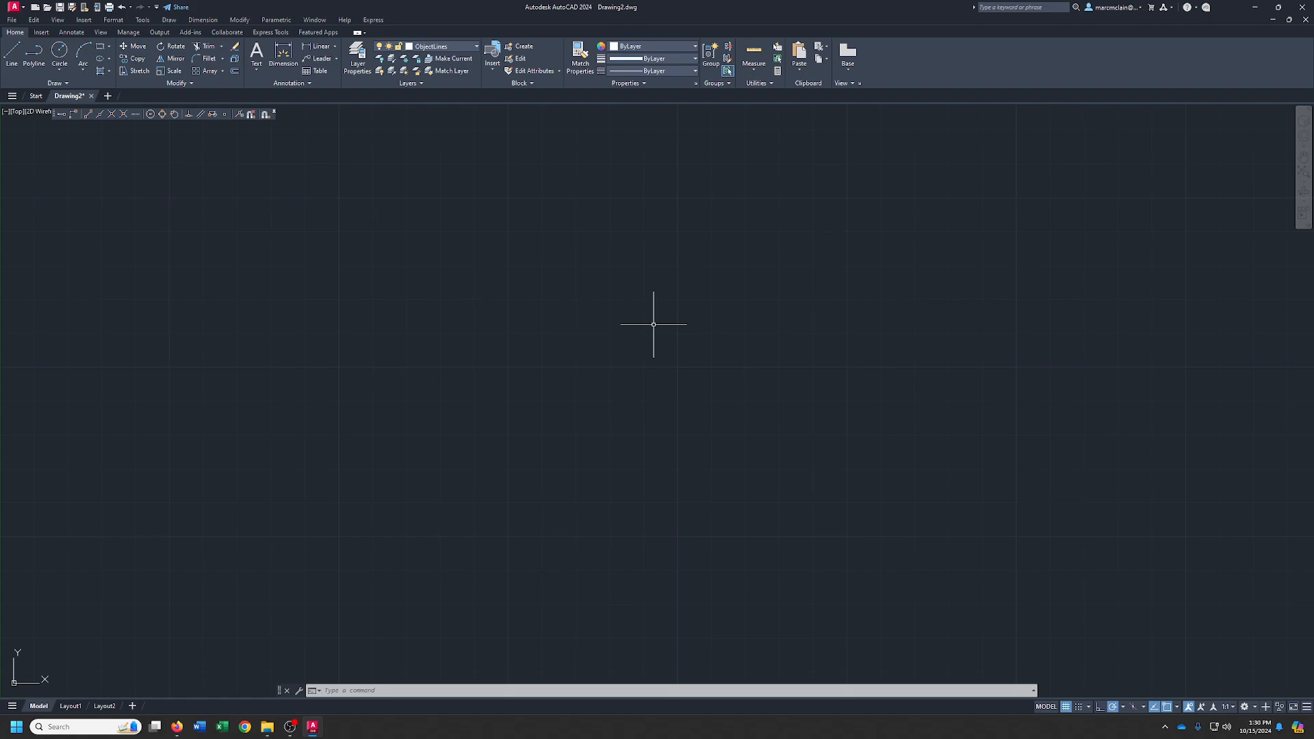
left_click(459, 46)
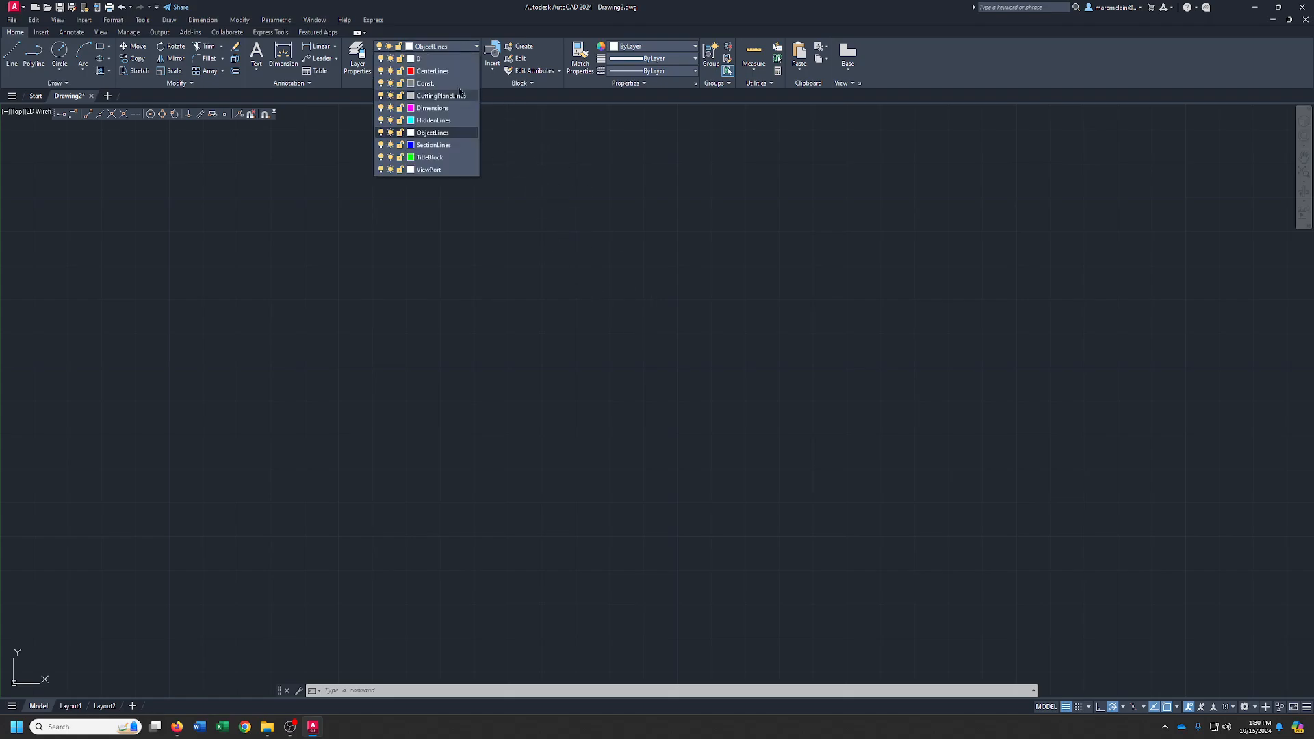
left_click(450, 85)
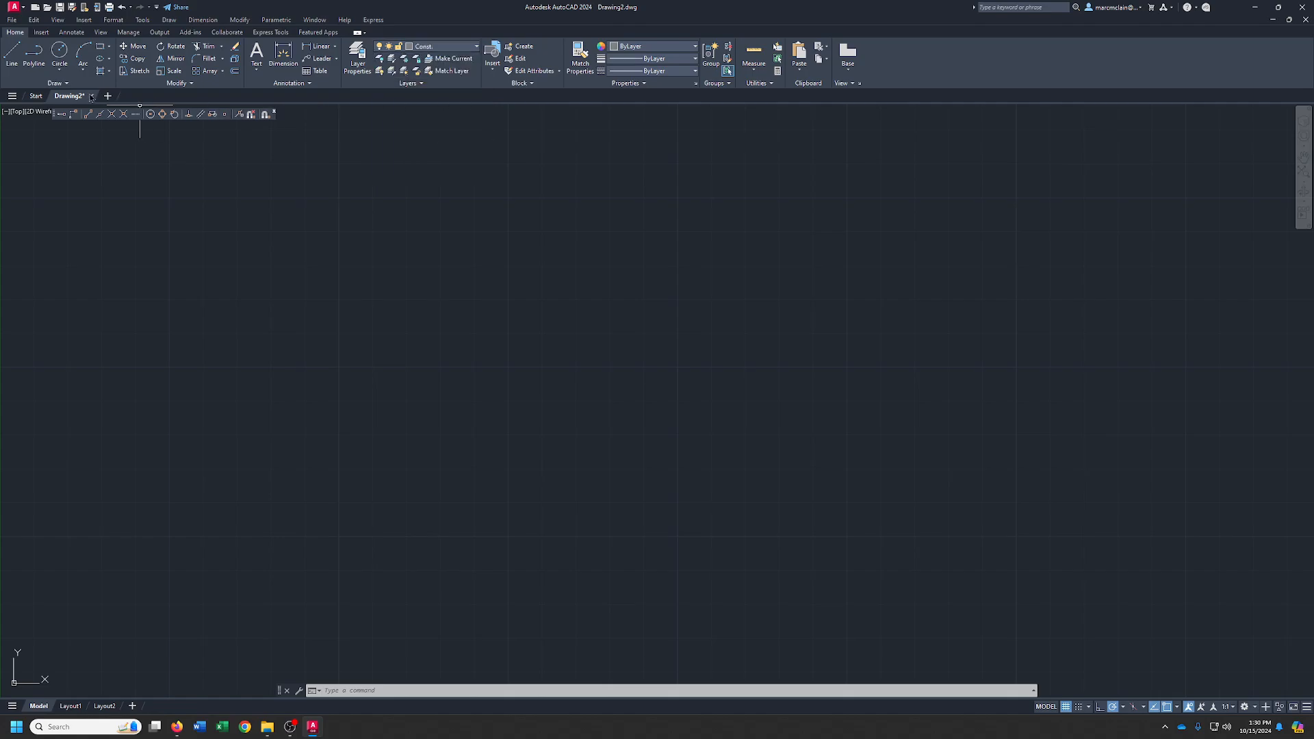
Draw a vertical and a horizontal construction line crossing at one point just above and right of the origin.
left_click(61, 83)
left_click(67, 83)
left_click(34, 95)
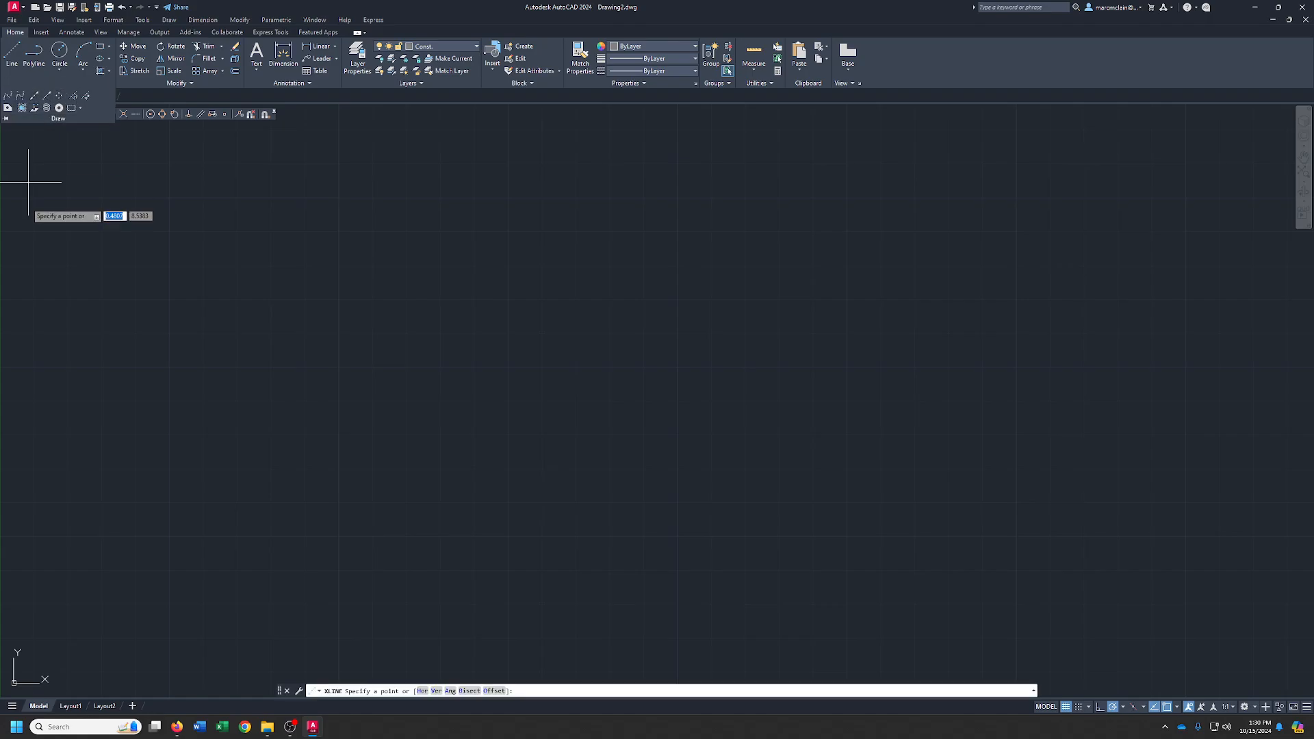
left_click(25, 650)
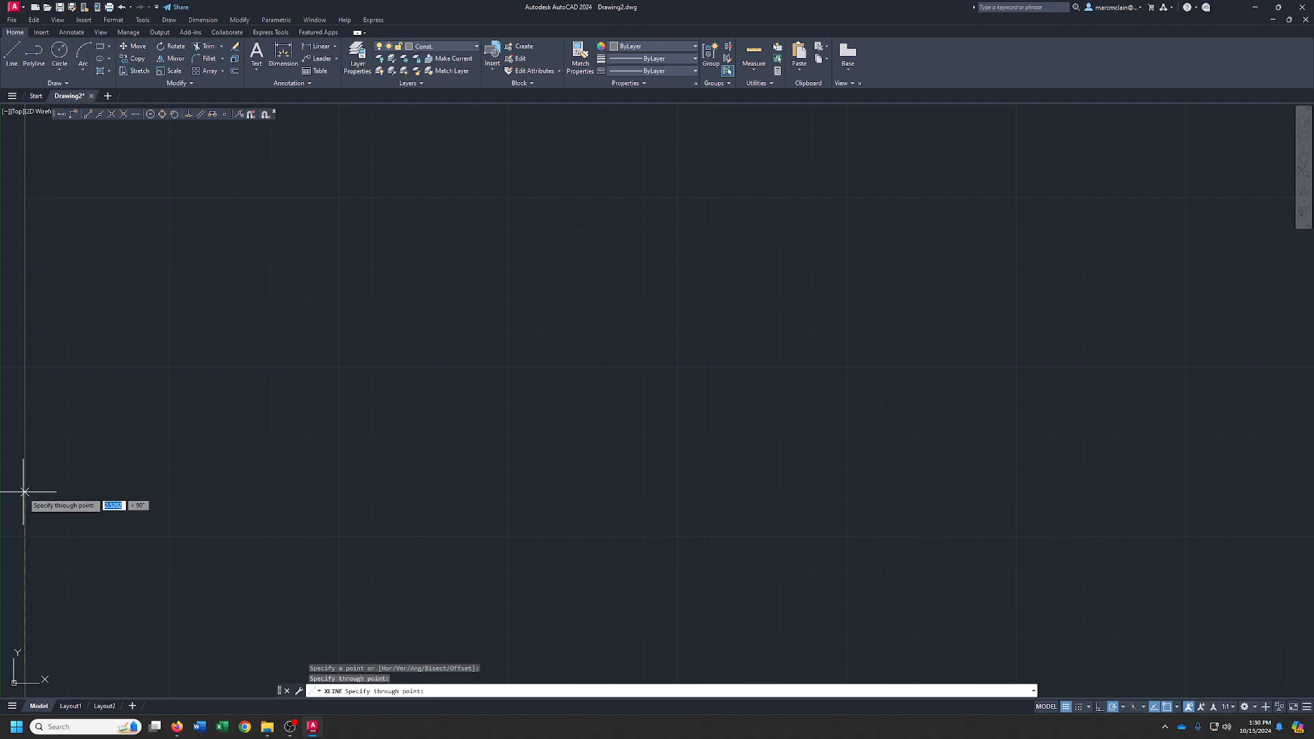
left_click(169, 665)
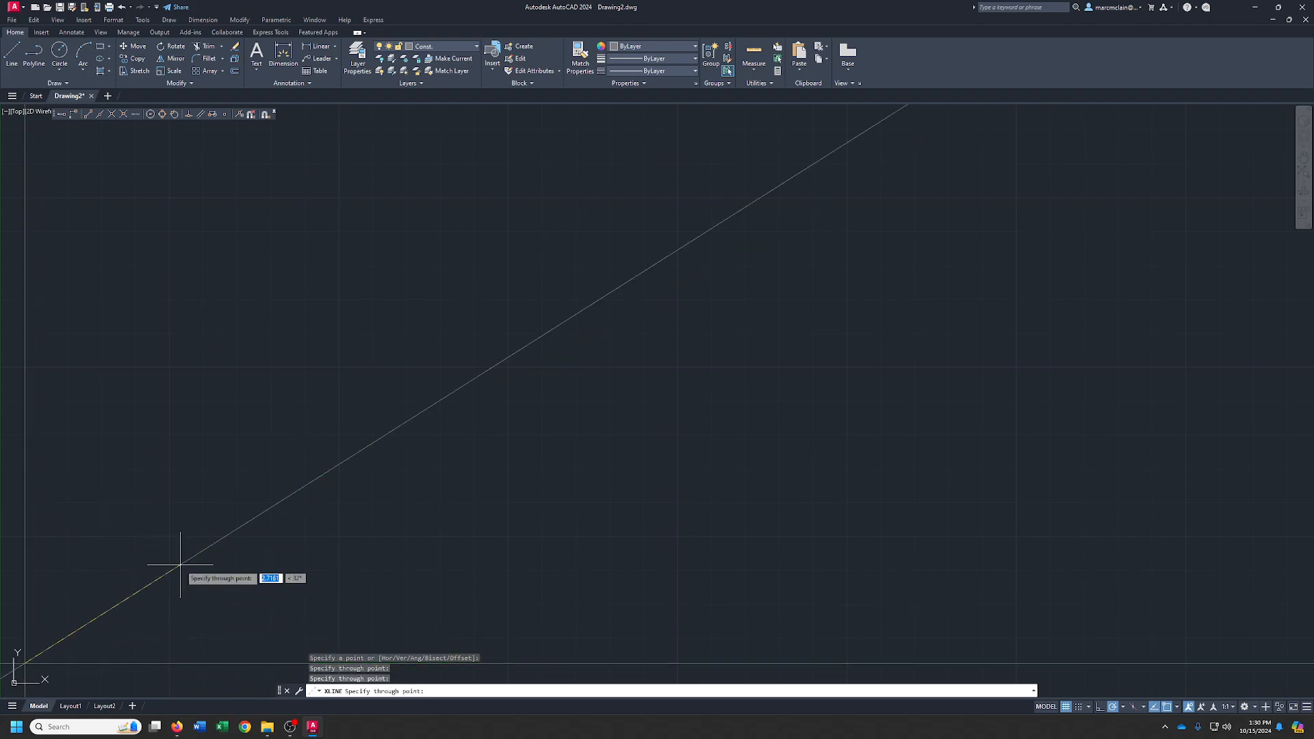
key("Return")
mouse_move(208, 562)
middle_mouse_down()
mouse_move(367, 534)
mouse_move(299, 497)
middle_mouse_up()
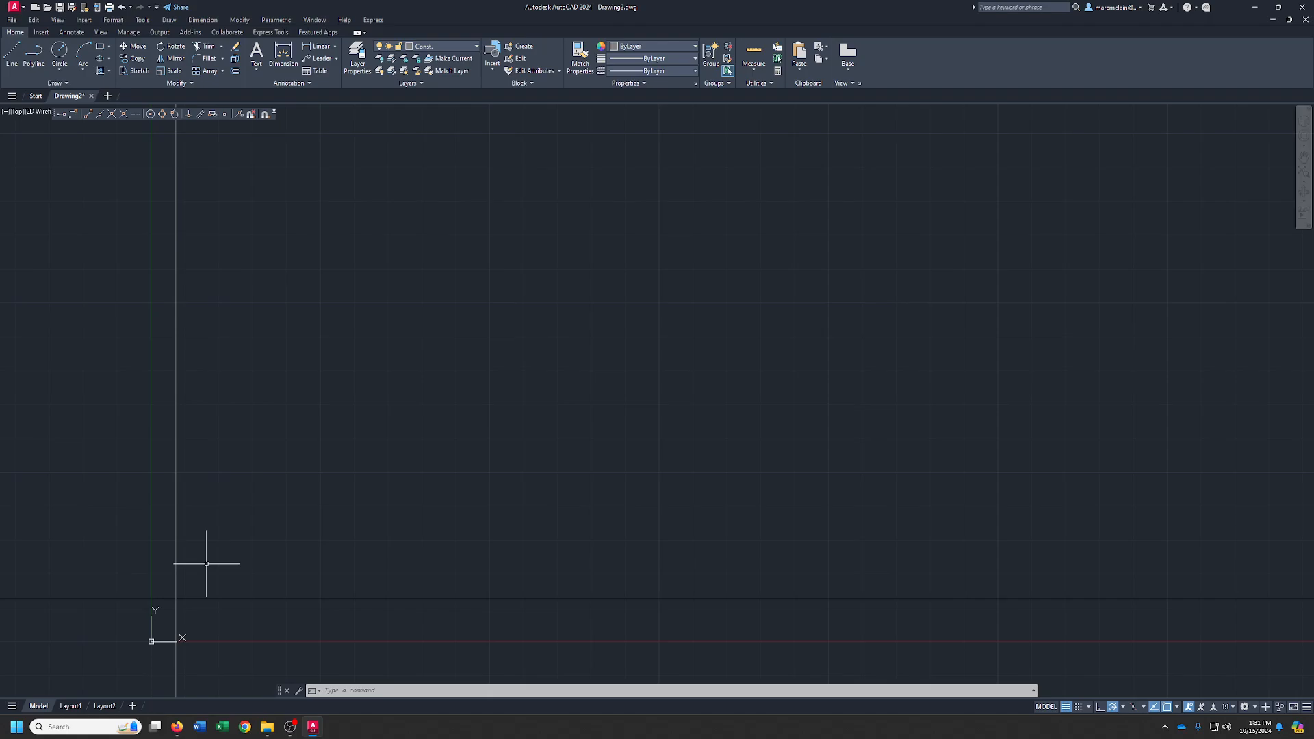
Offset the vertical construction line 2.875 to the right.
left_click(236, 71)
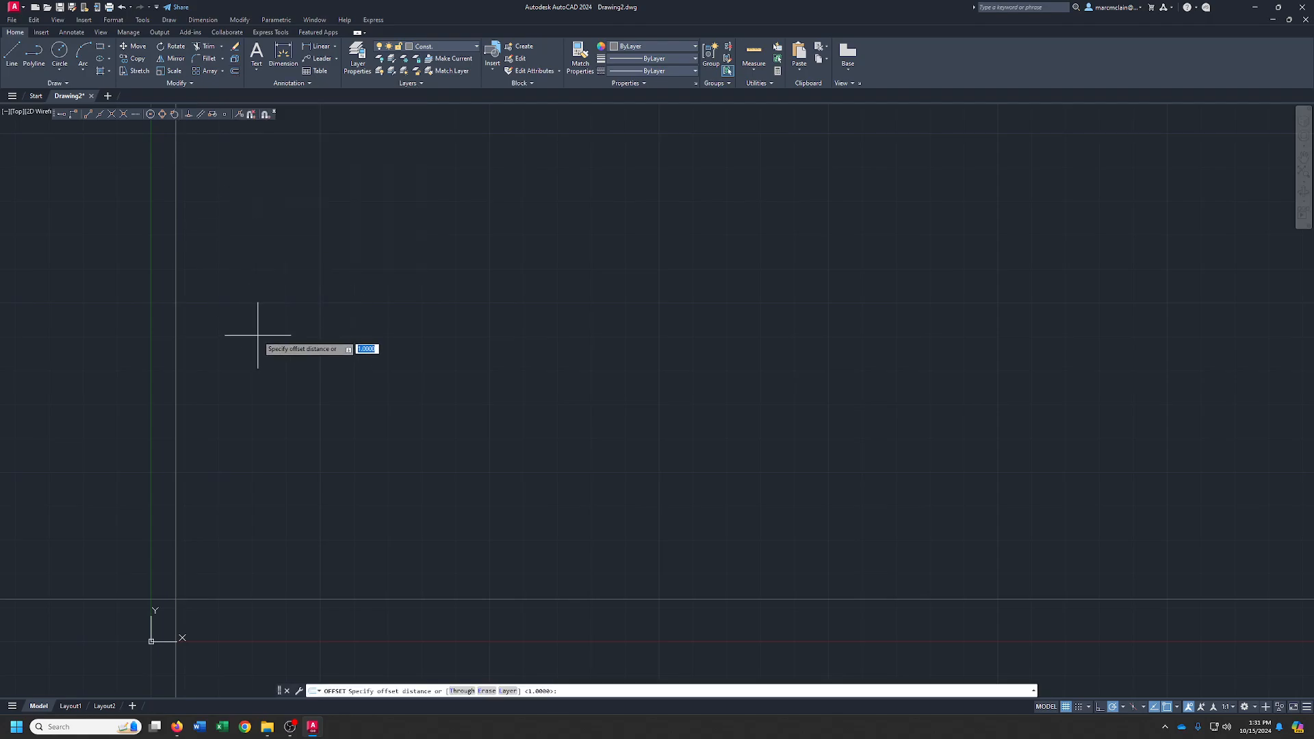
type("2.875")
key("Return")
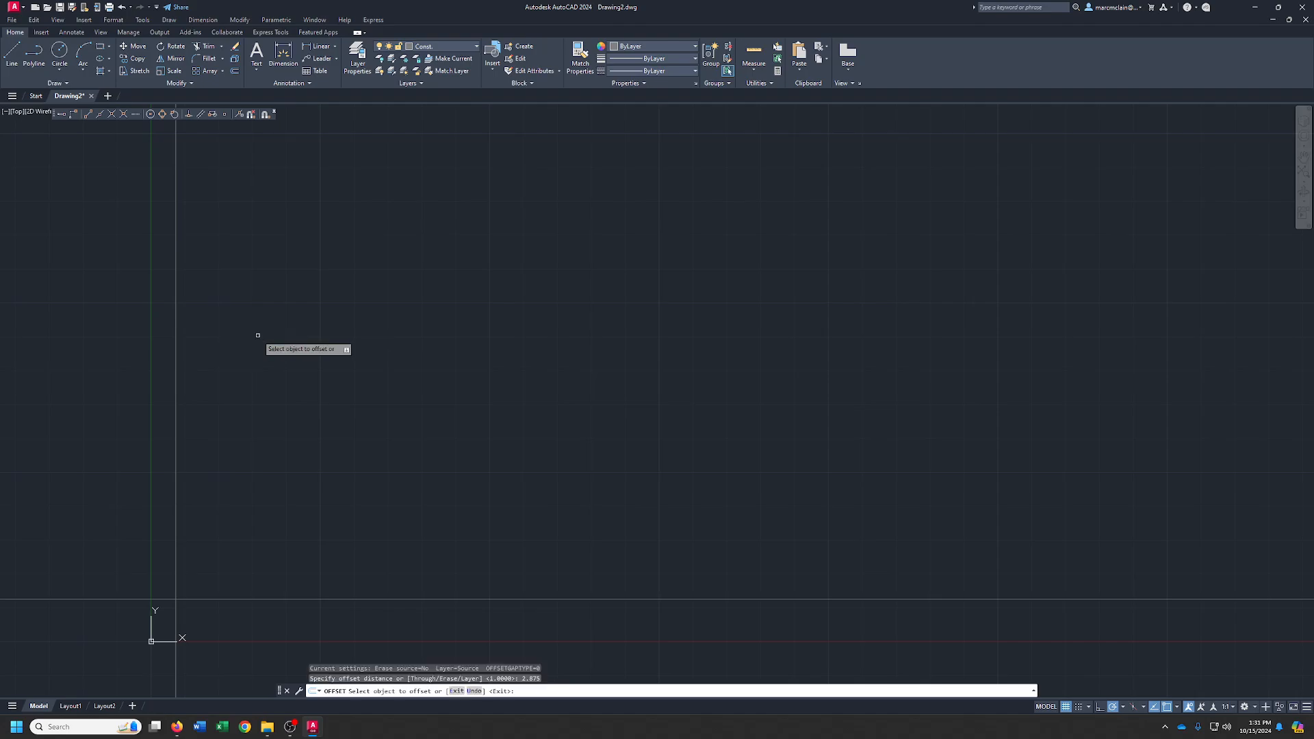
left_click(174, 487)
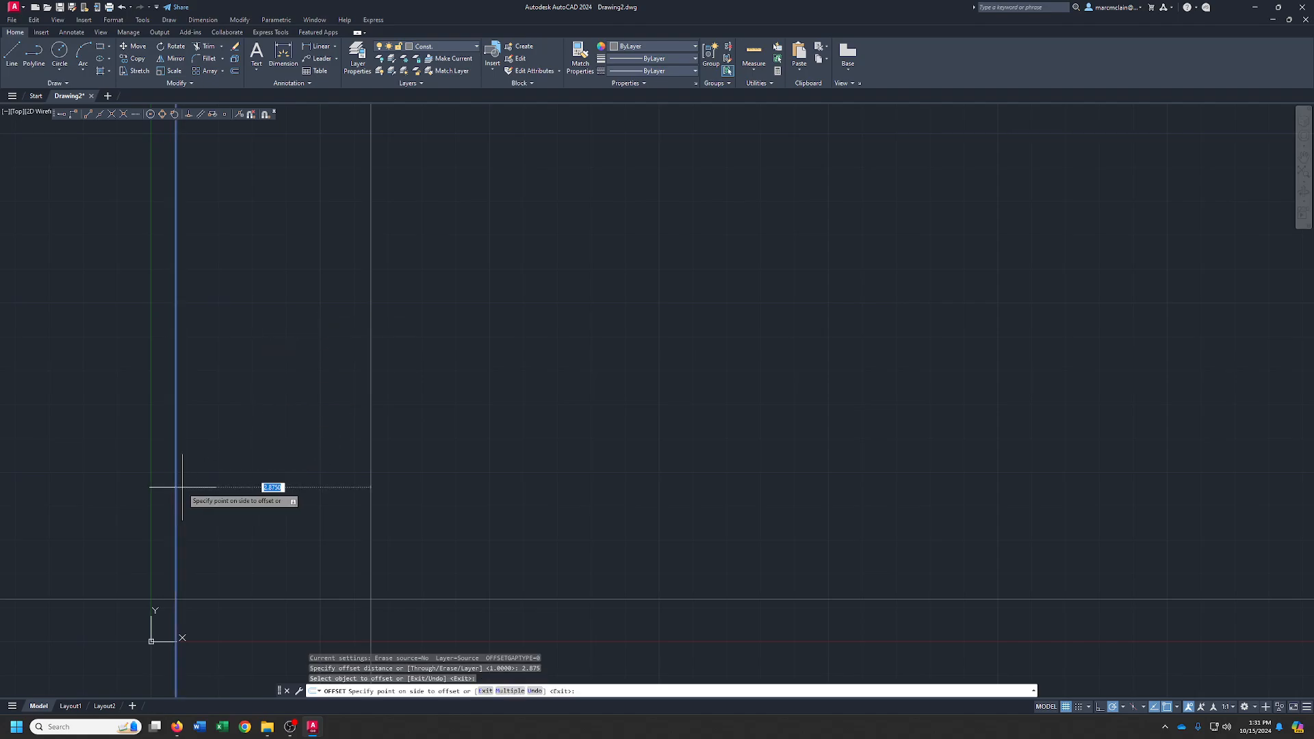
left_click(294, 479)
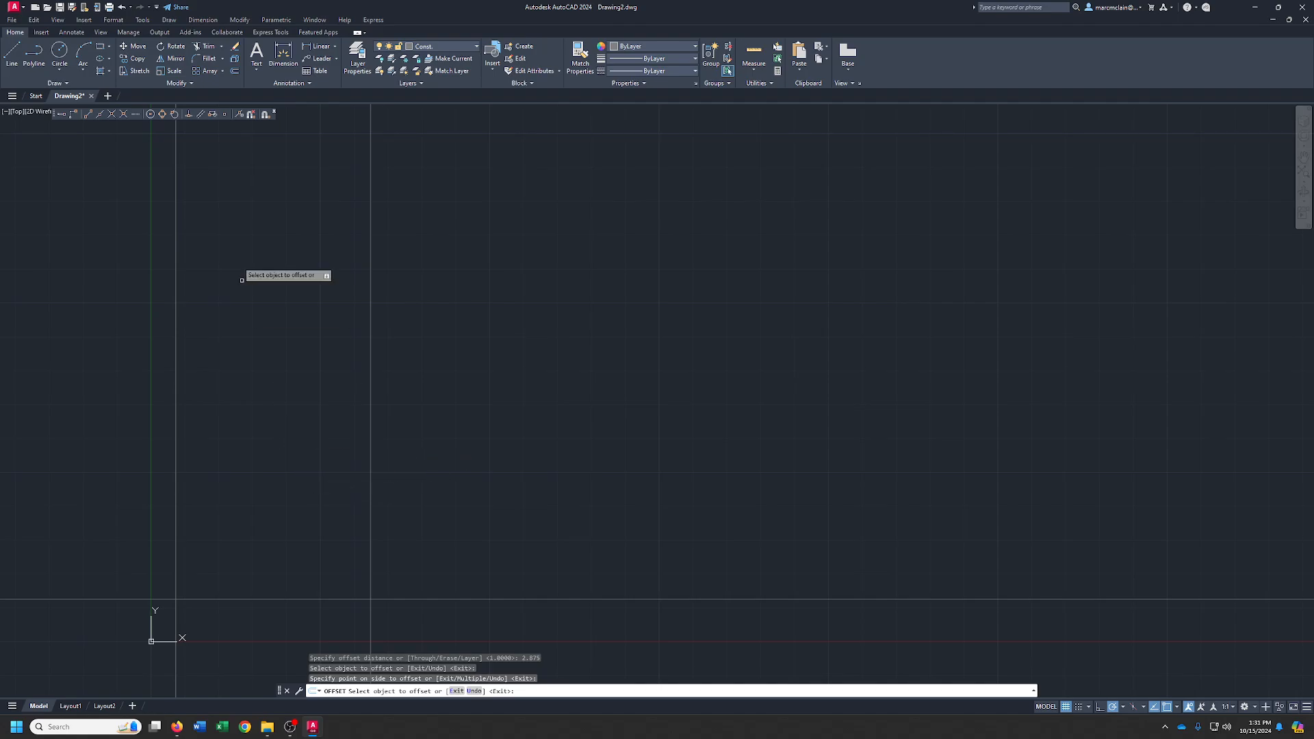
Offset the rightmost vertical construction line 1.625 to the left.
left_click(235, 71)
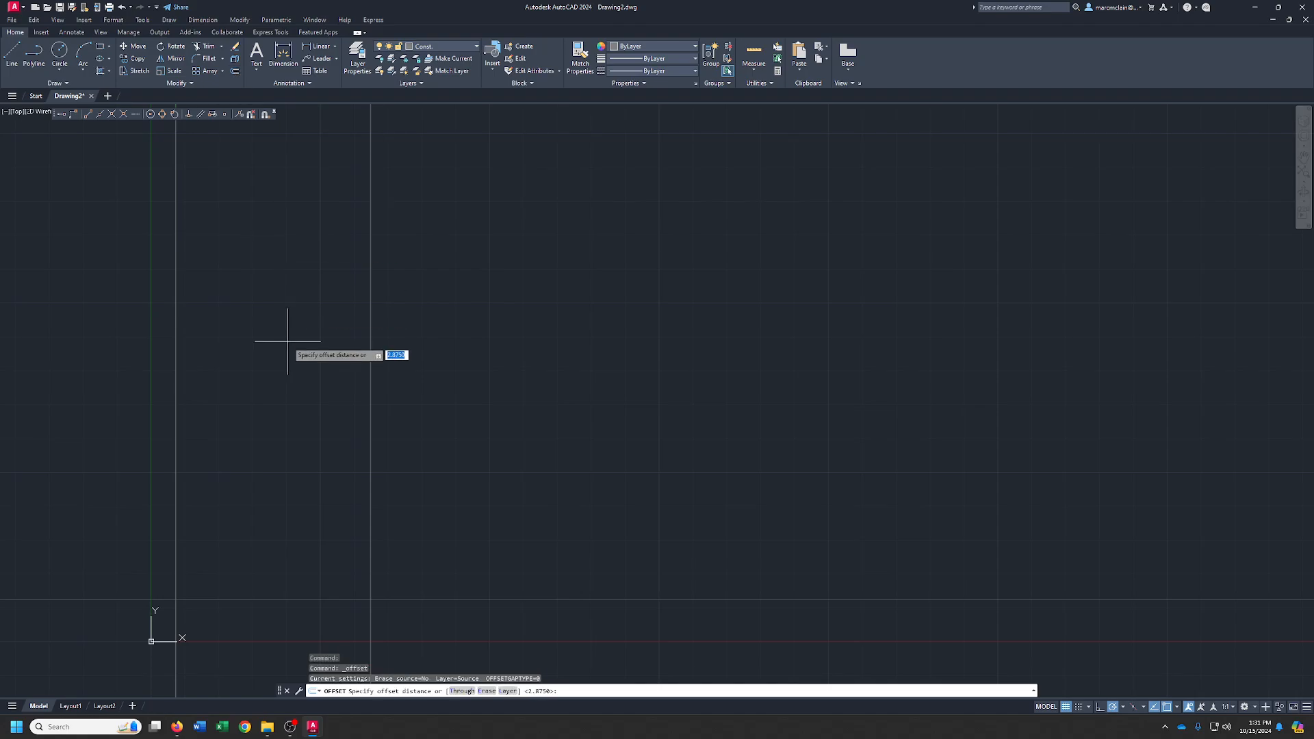
type("1.625")
key("Return")
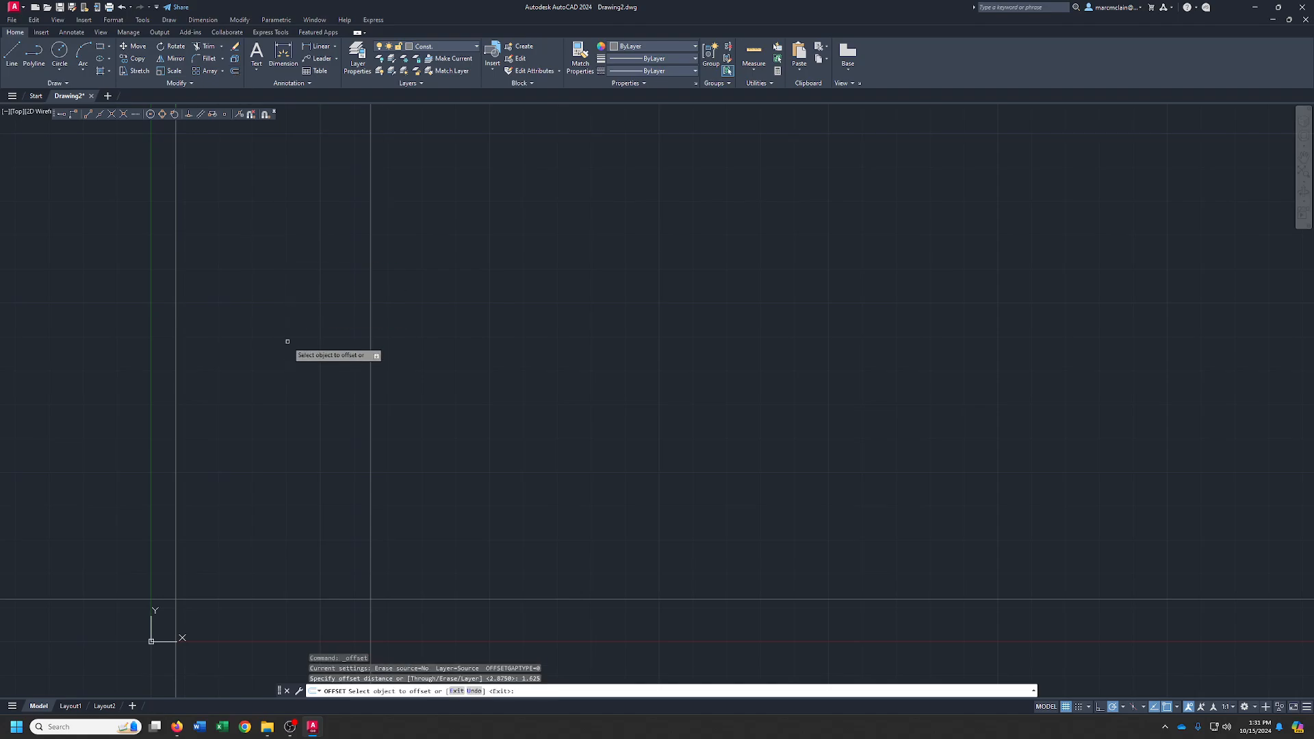
left_click(370, 454)
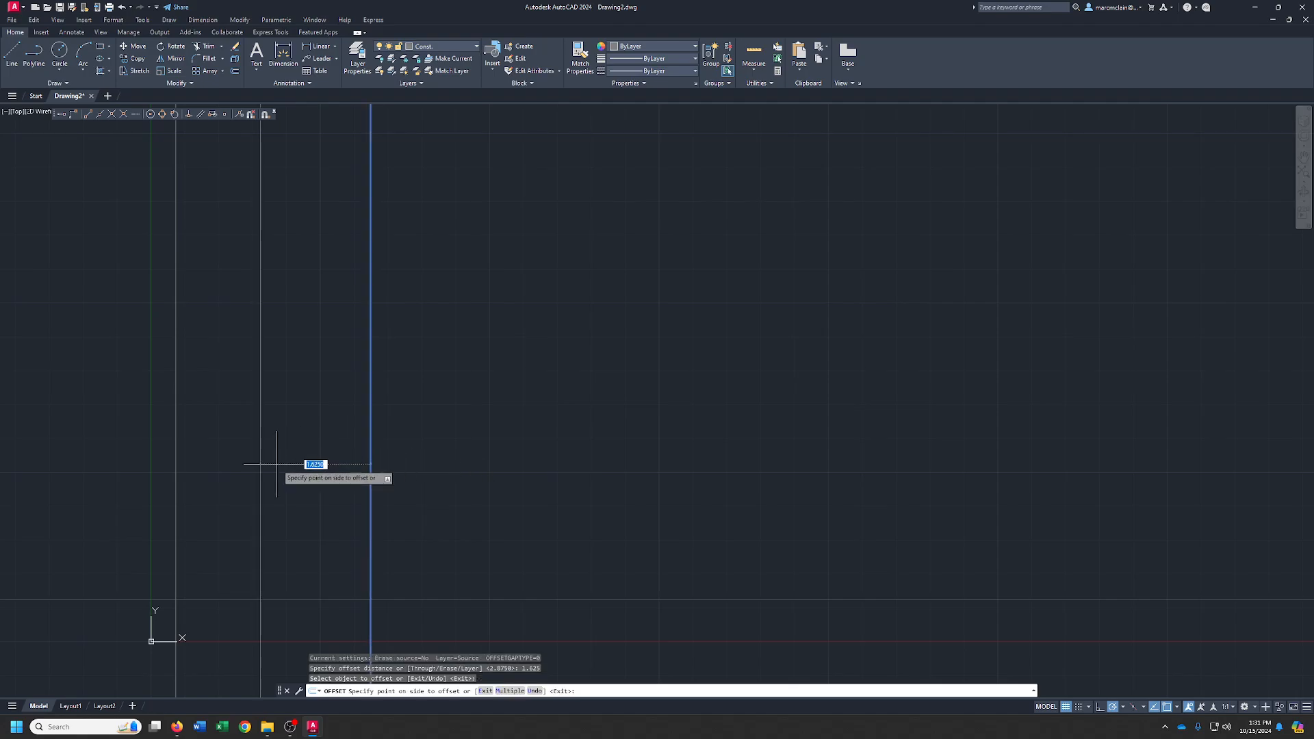
left_click(287, 448)
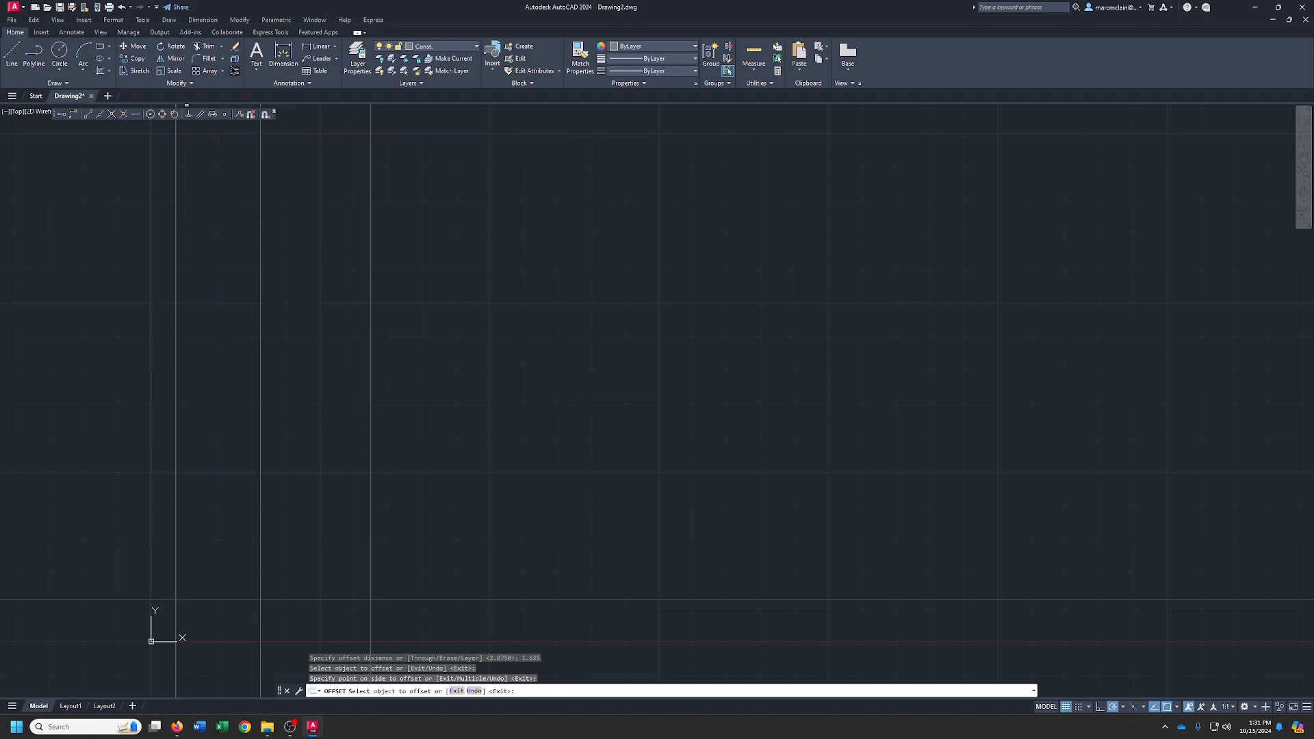
Offset the rightmost vertical construction line 0.875 to the left.
left_click(235, 72)
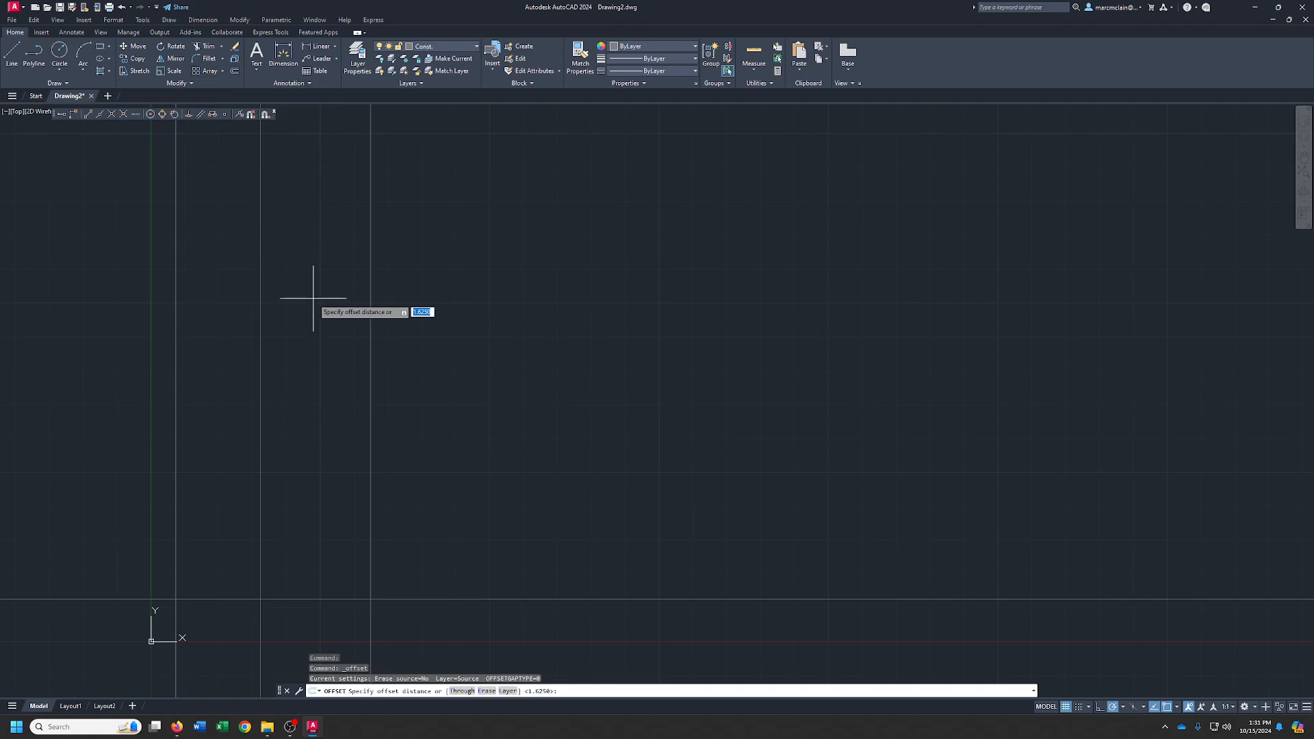
type(".")
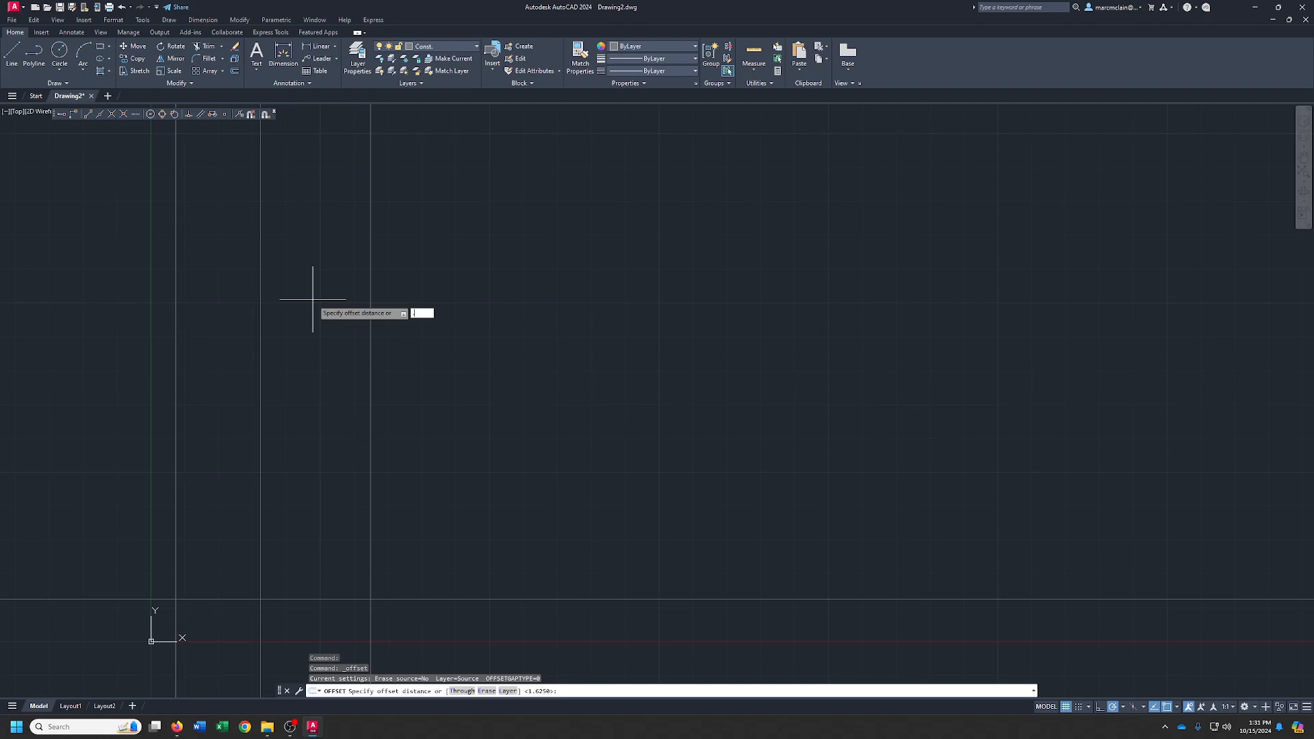
type("675")
key("Return")
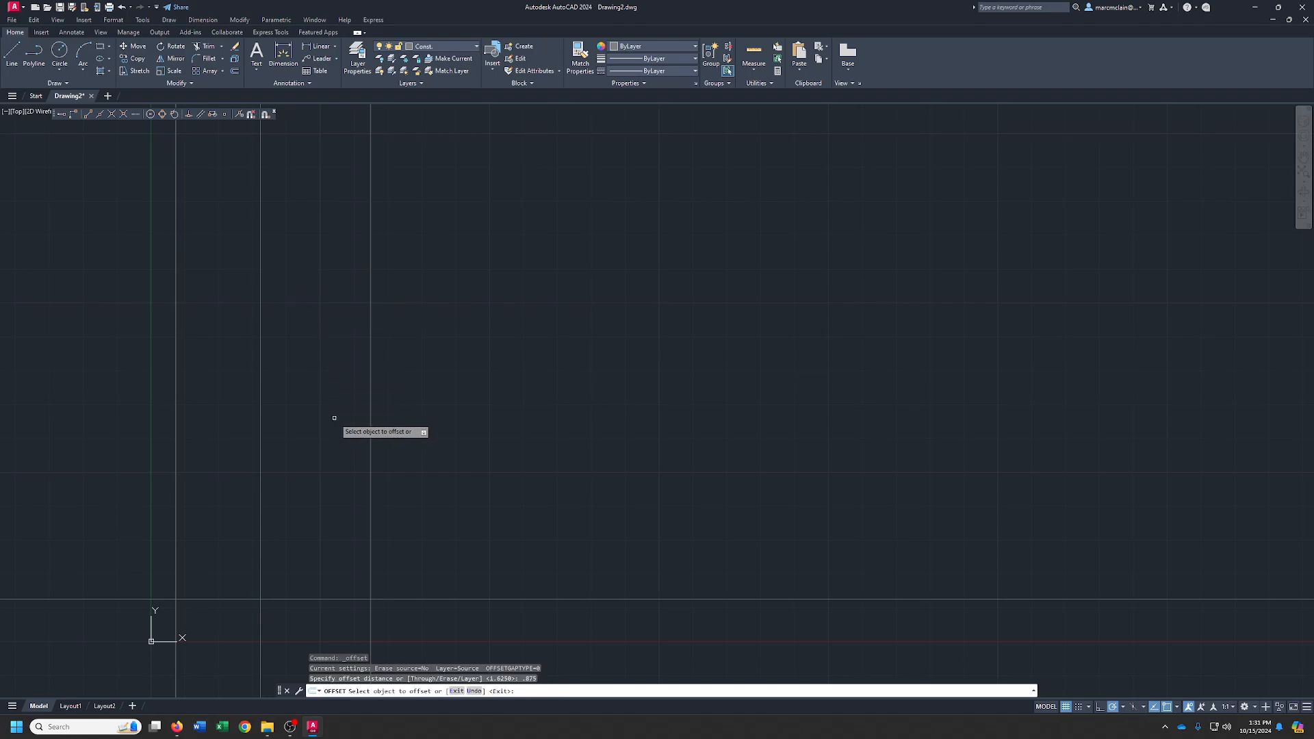
left_click(370, 428)
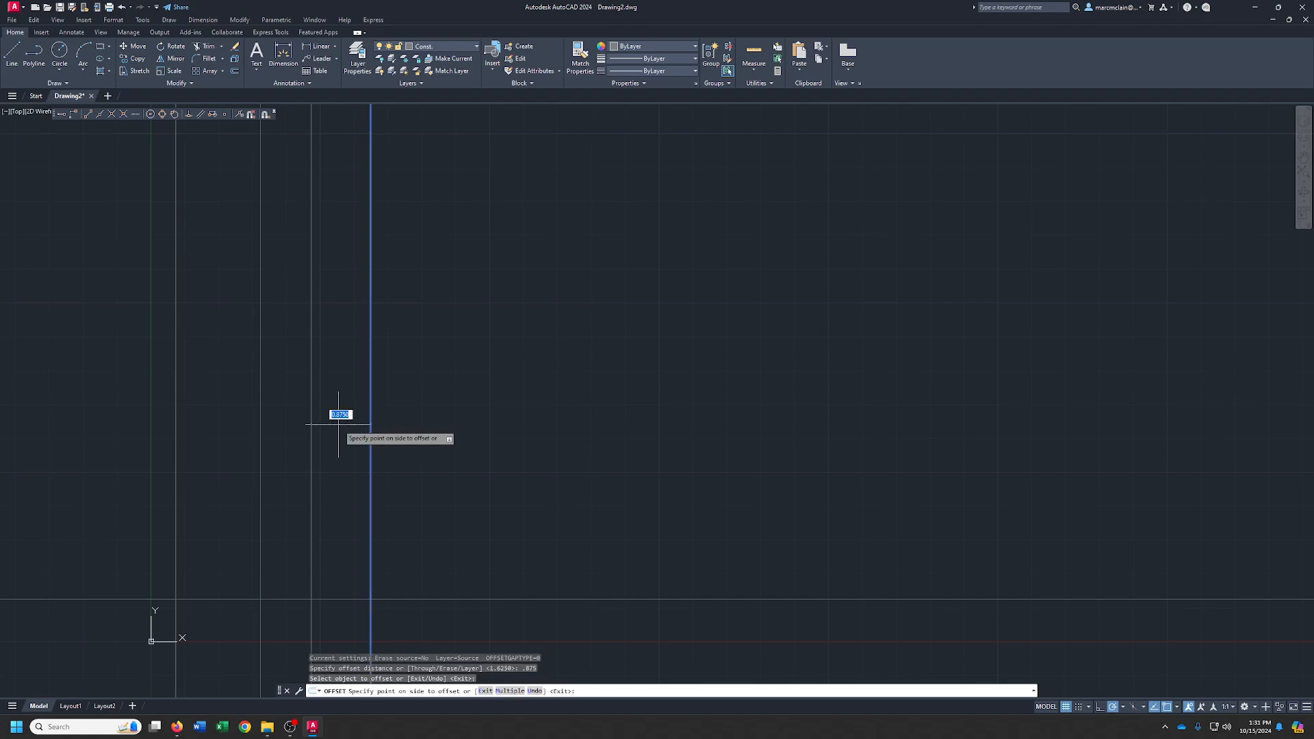
left_click(338, 425)
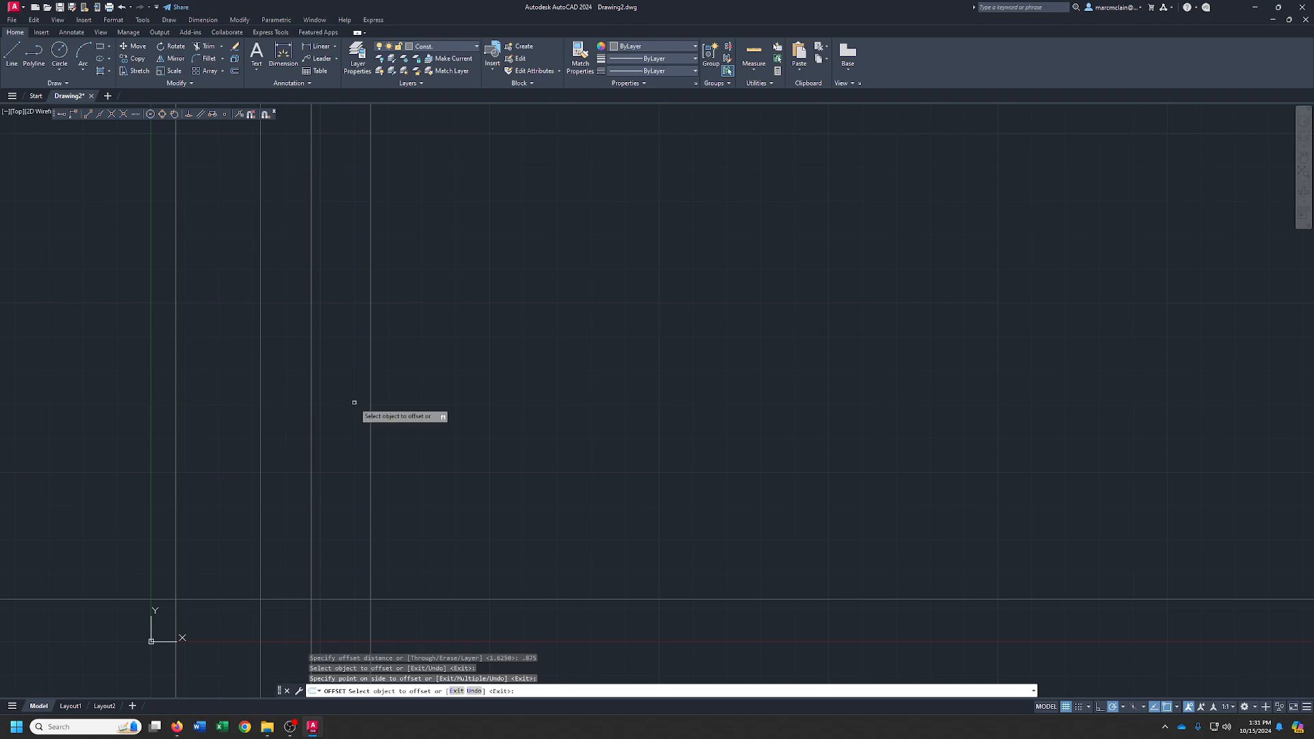
Offset the horizontal construction line 5.75 upward.
left_click(235, 71)
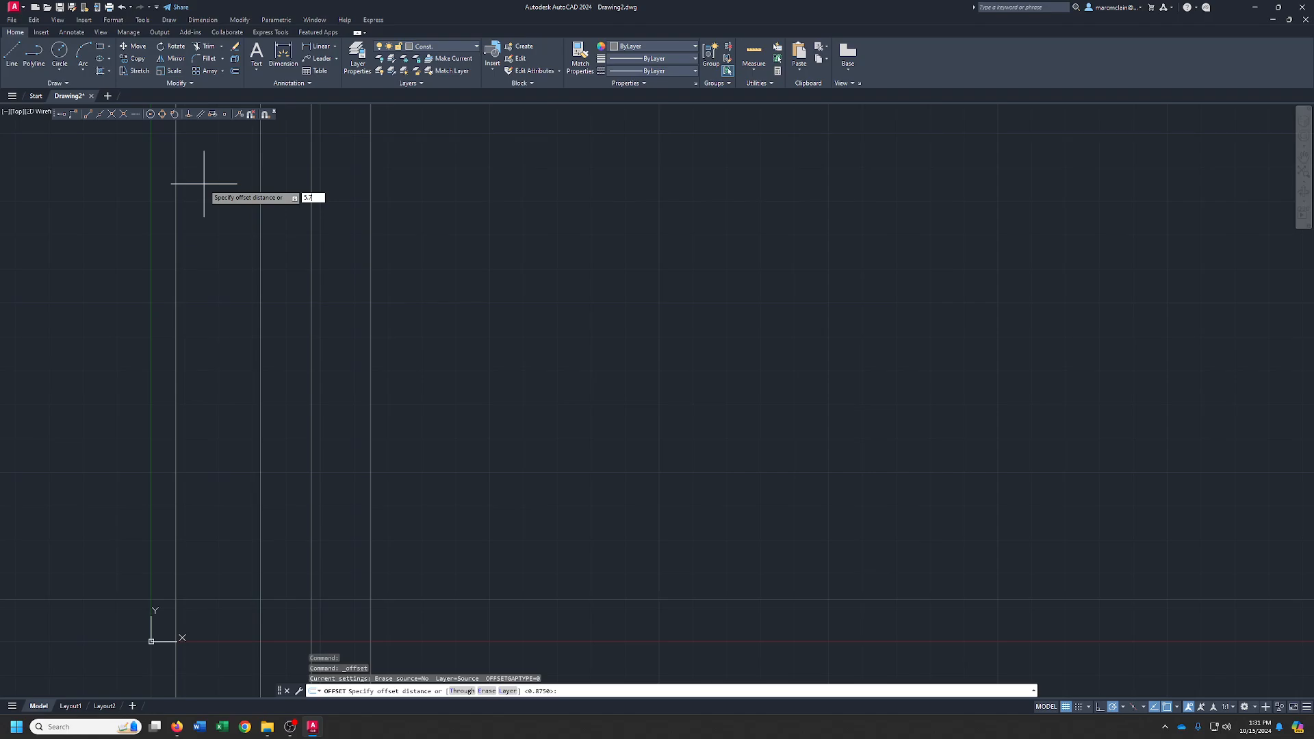
key("Return")
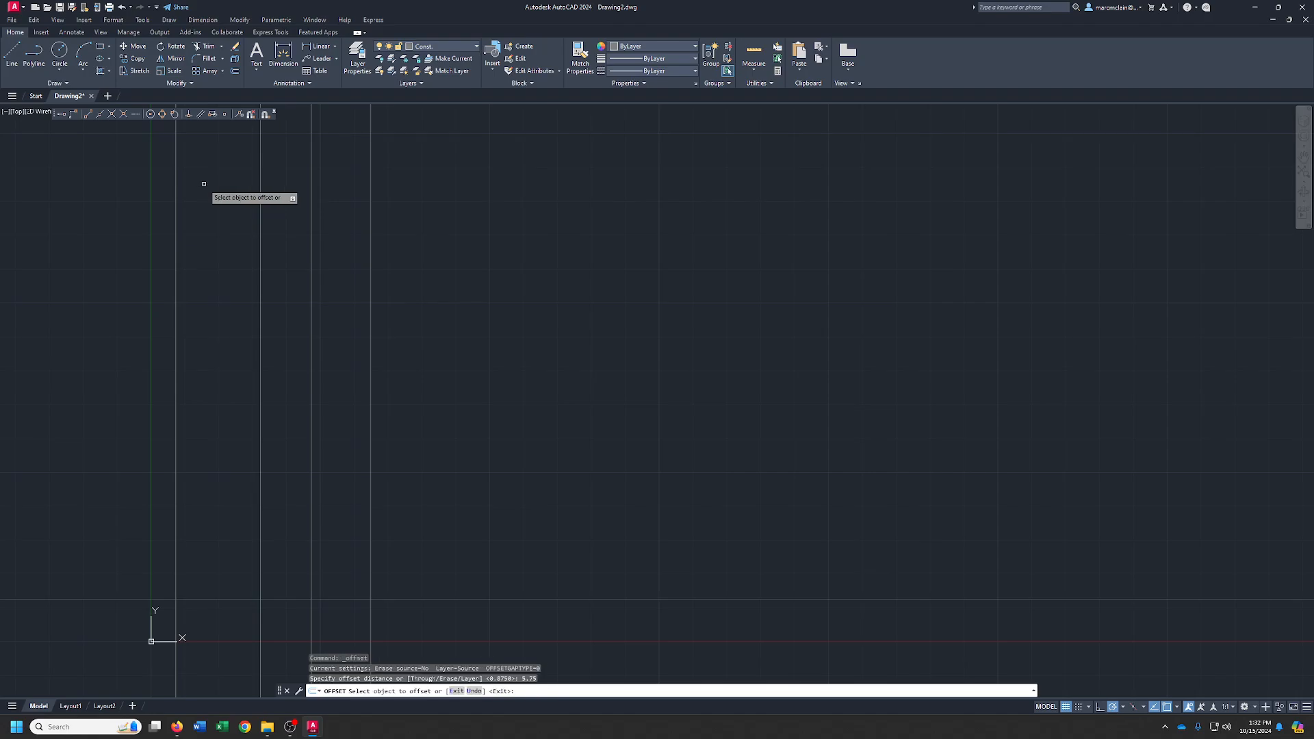
left_click(215, 598)
left_click(223, 380)
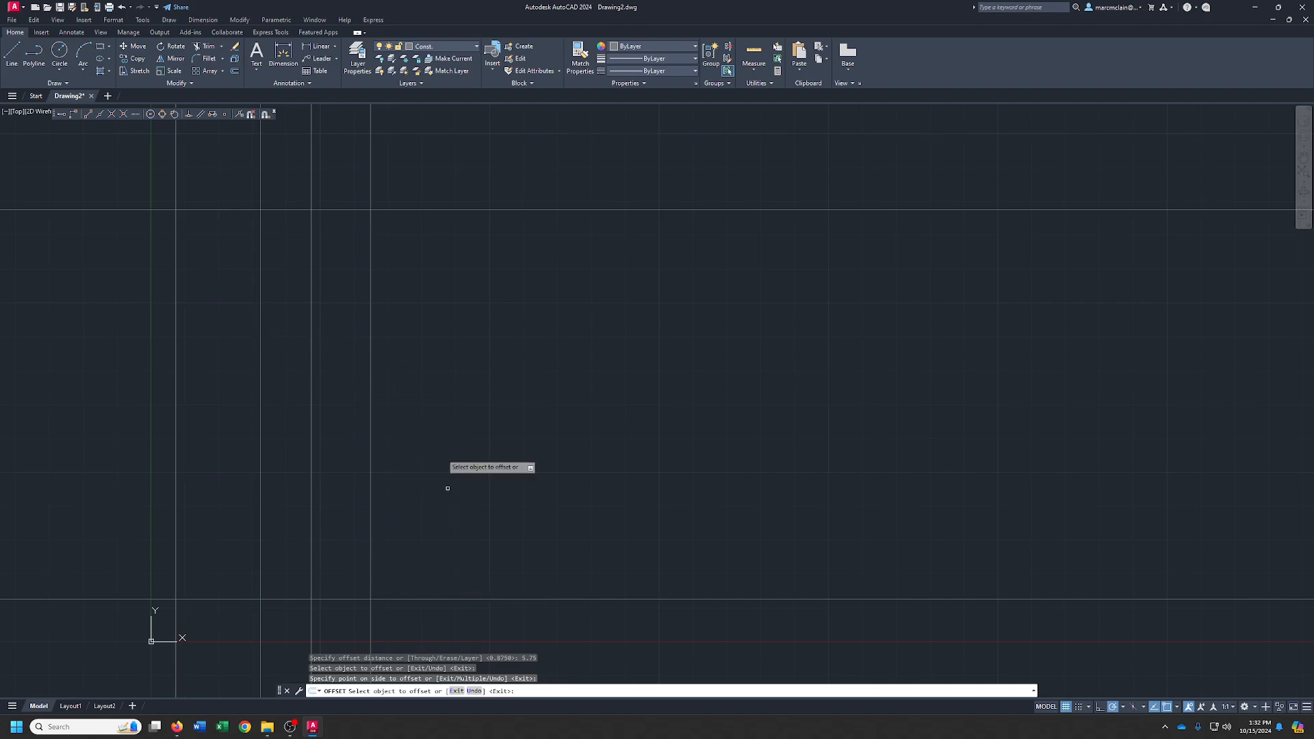
Offset the rightmost vertical construction line 2 to the right to space the next view.
left_click(235, 72)
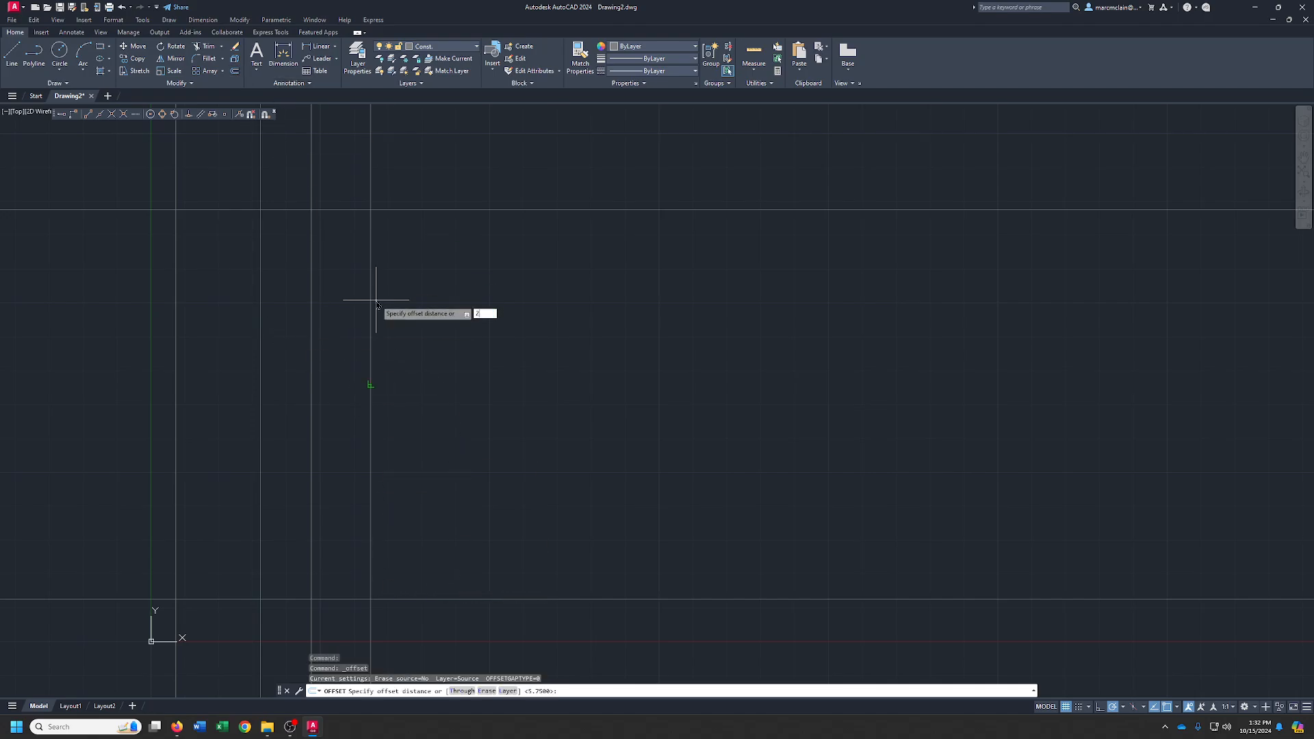
key("Return")
left_click(371, 321)
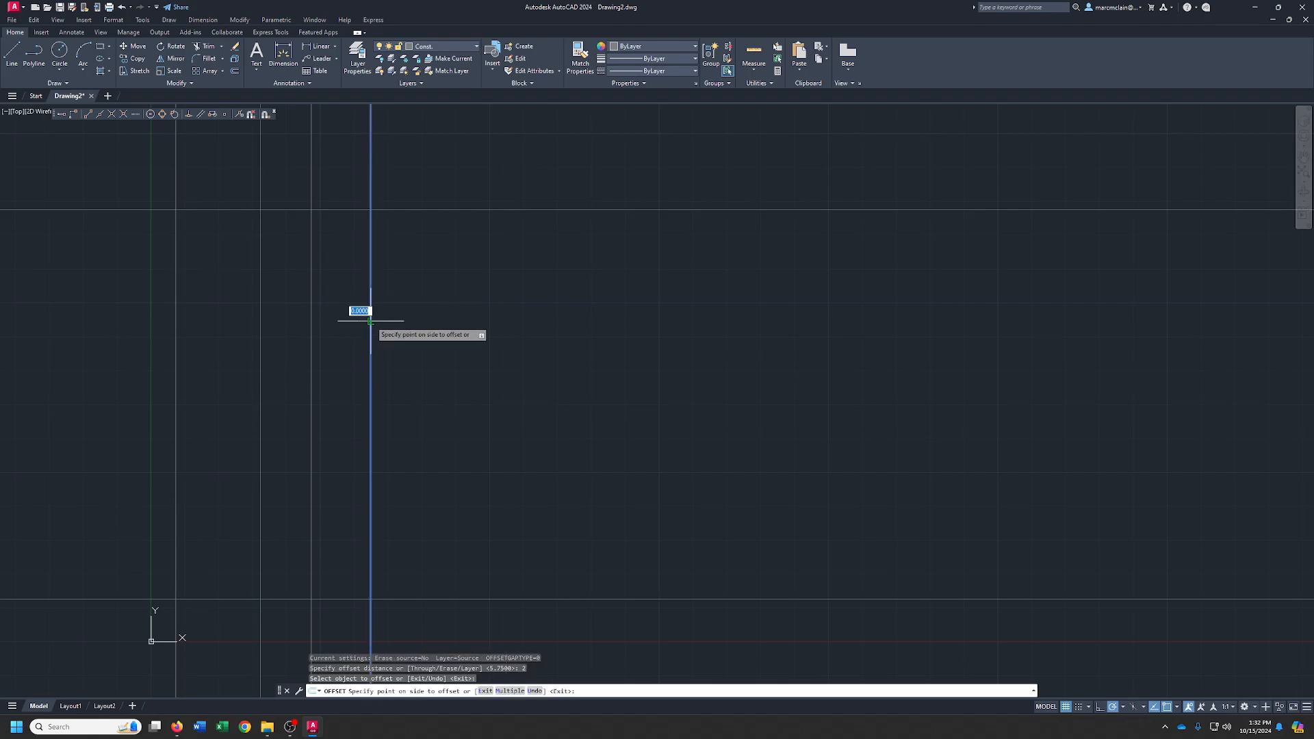
left_click(523, 327)
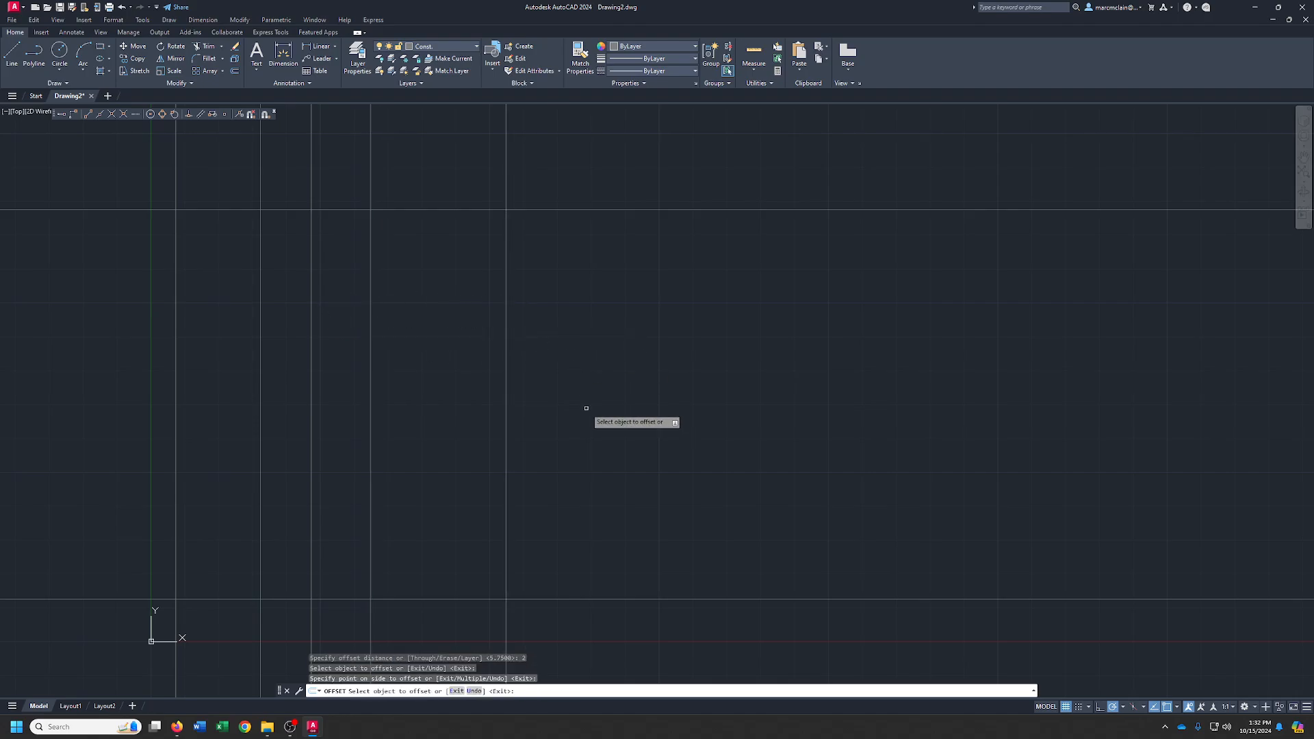
left_click(235, 70)
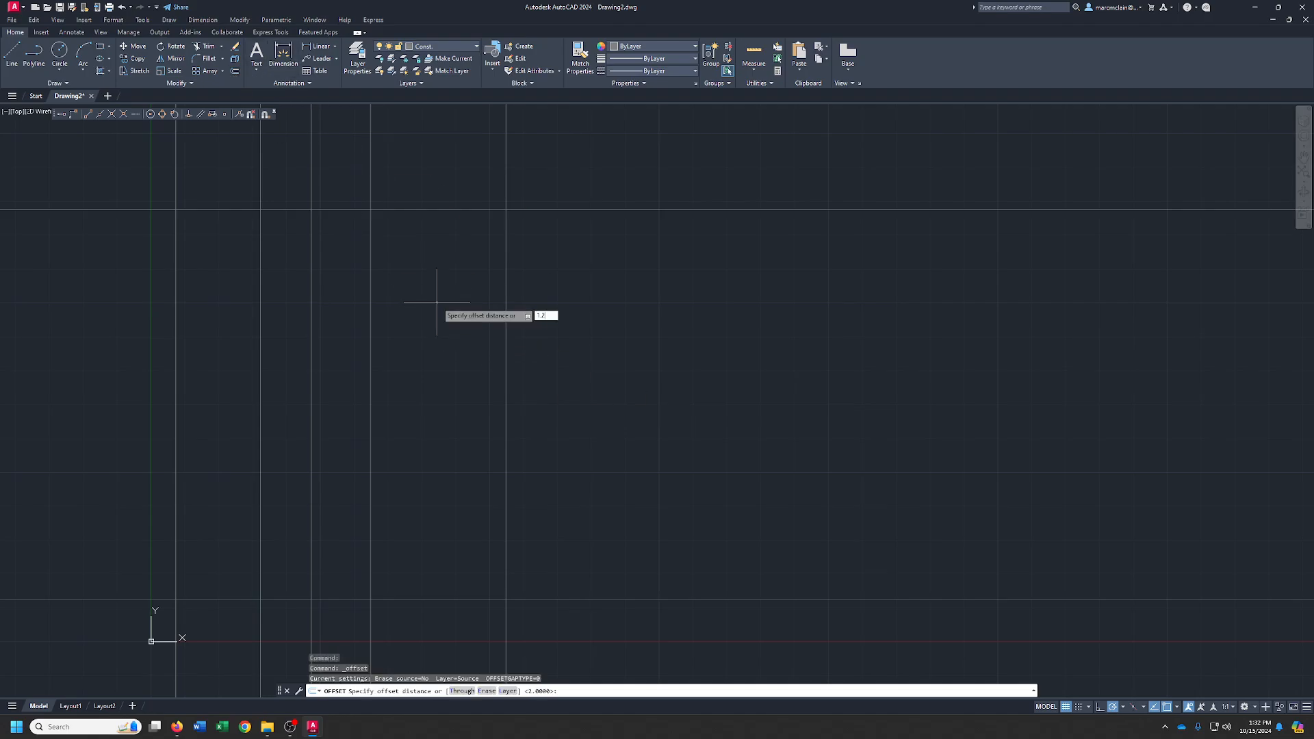
key("Return")
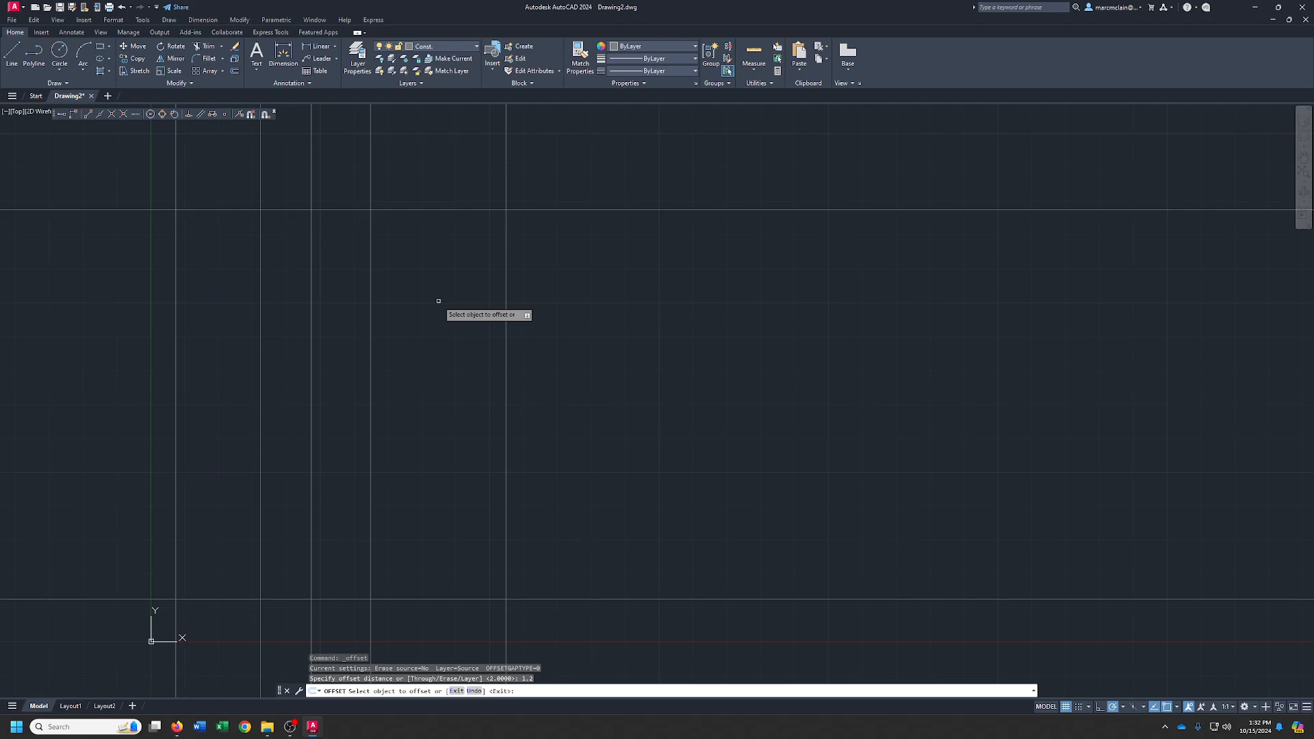
right_click(438, 301)
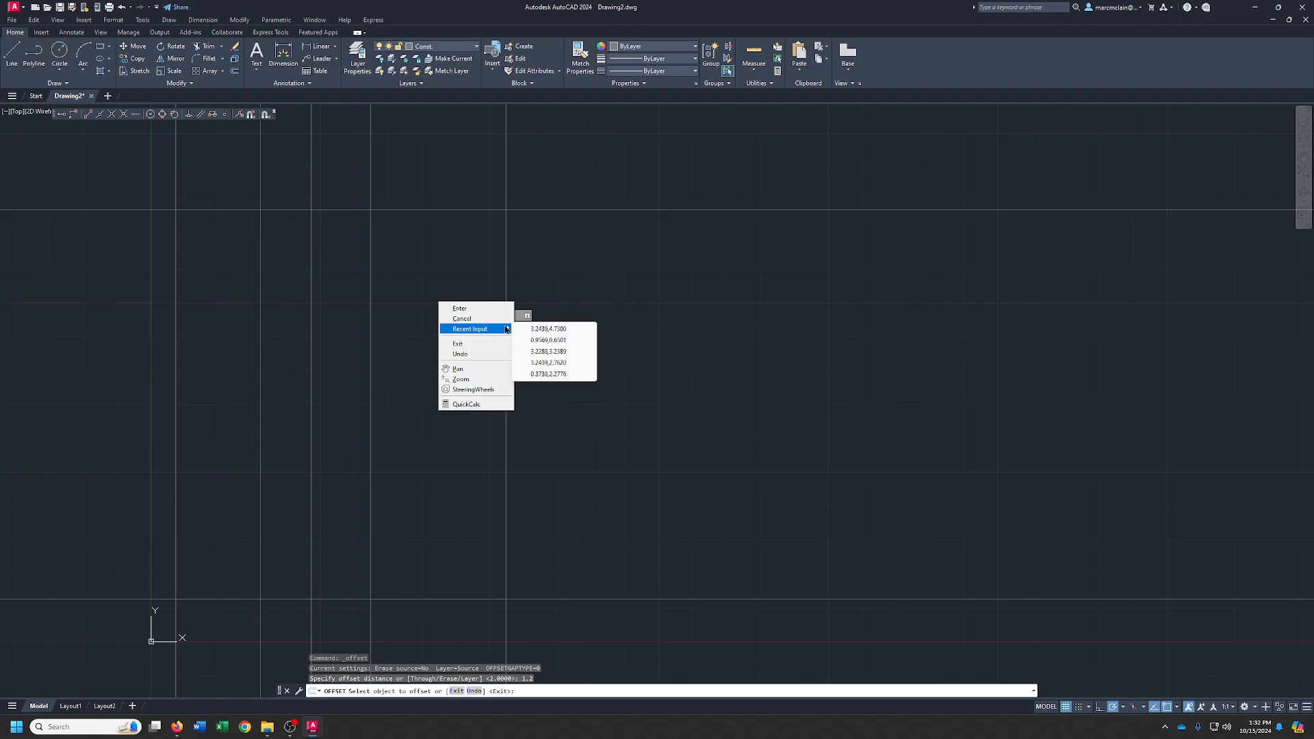
left_click(470, 311)
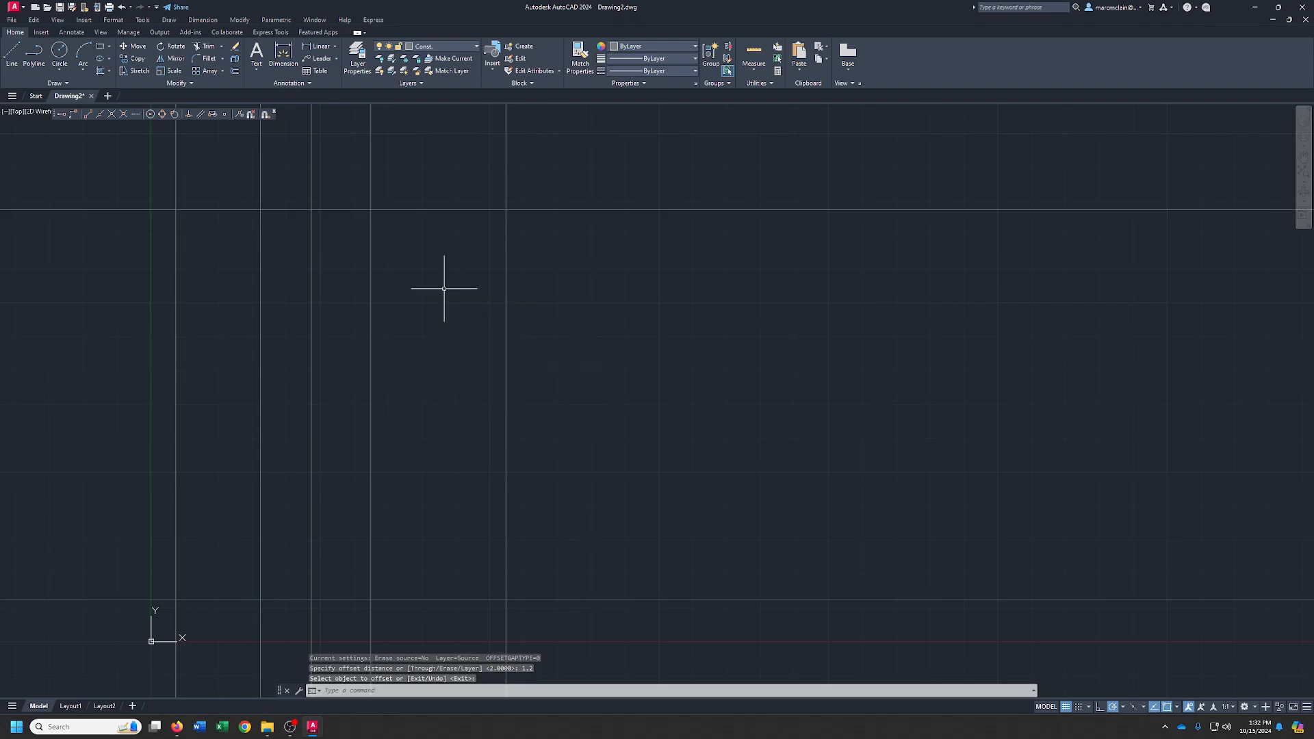
Offset the rightmost vertical construction line 1.5 to the right for the side view's depth.
left_click(235, 72)
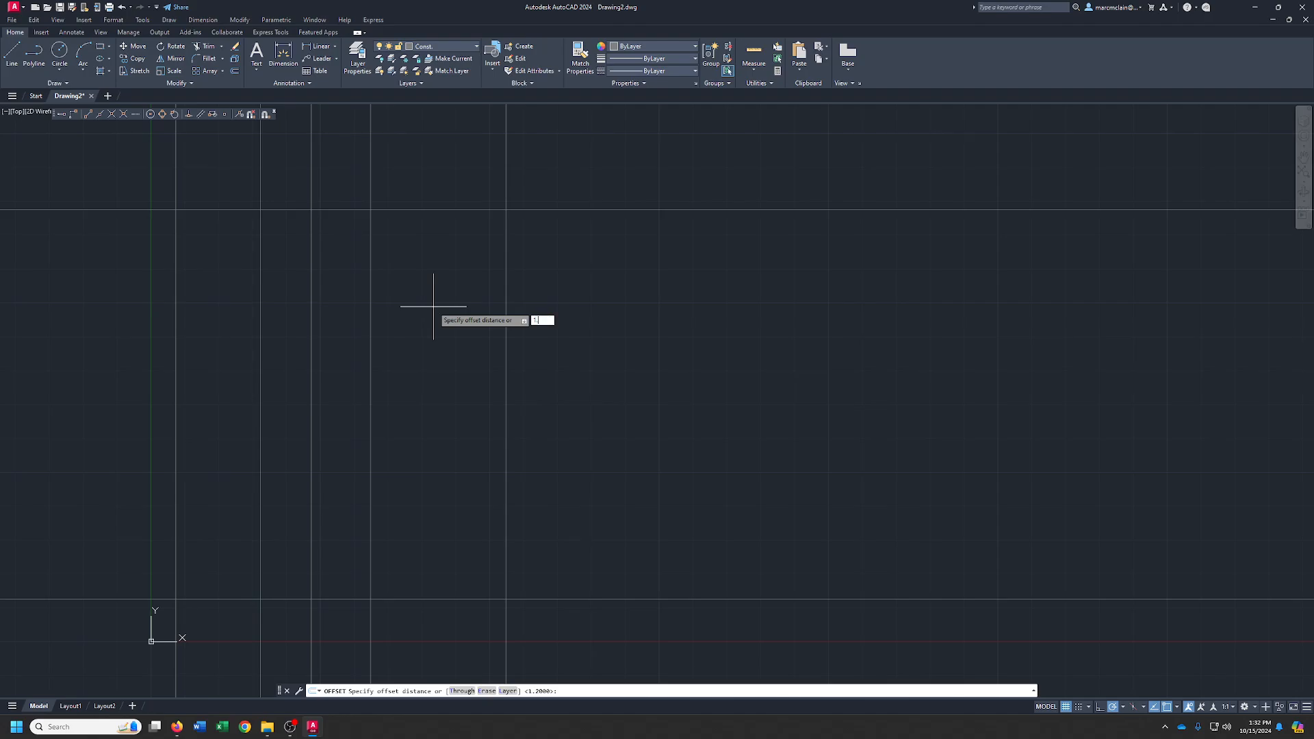
key("Return")
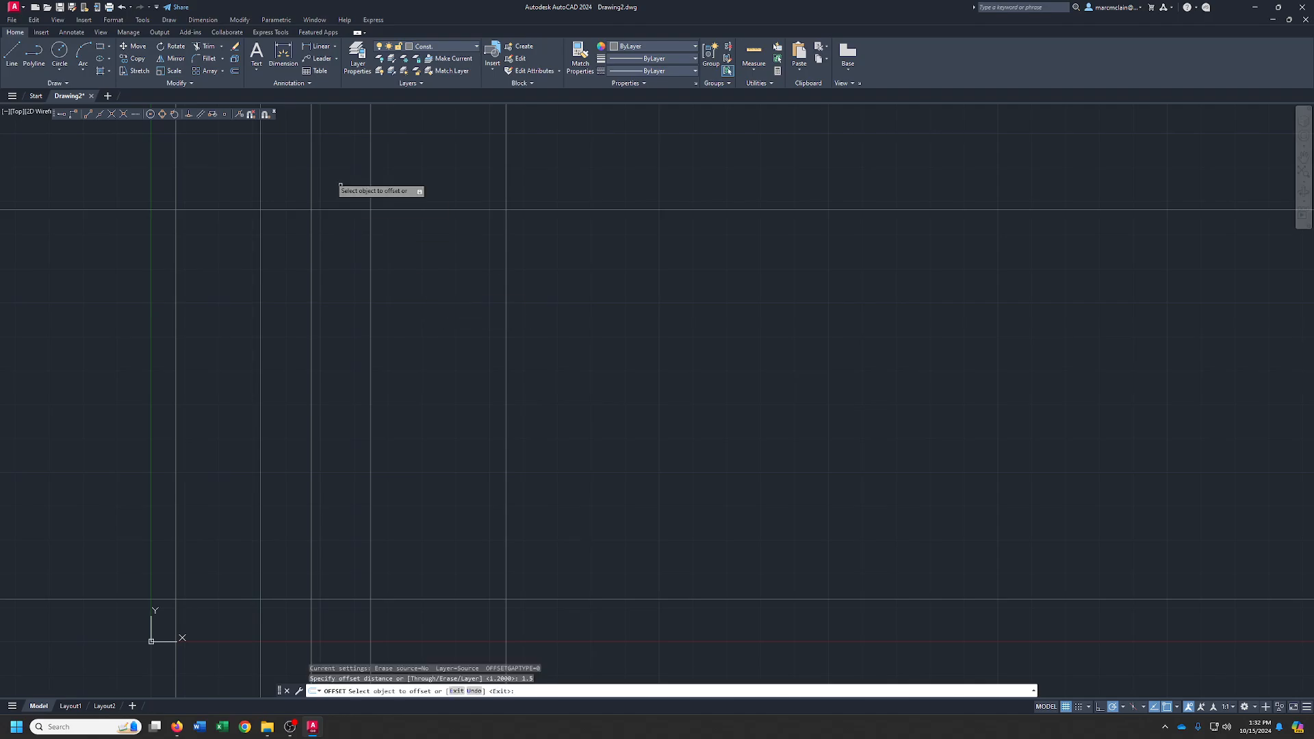
left_click(507, 547)
left_click(627, 541)
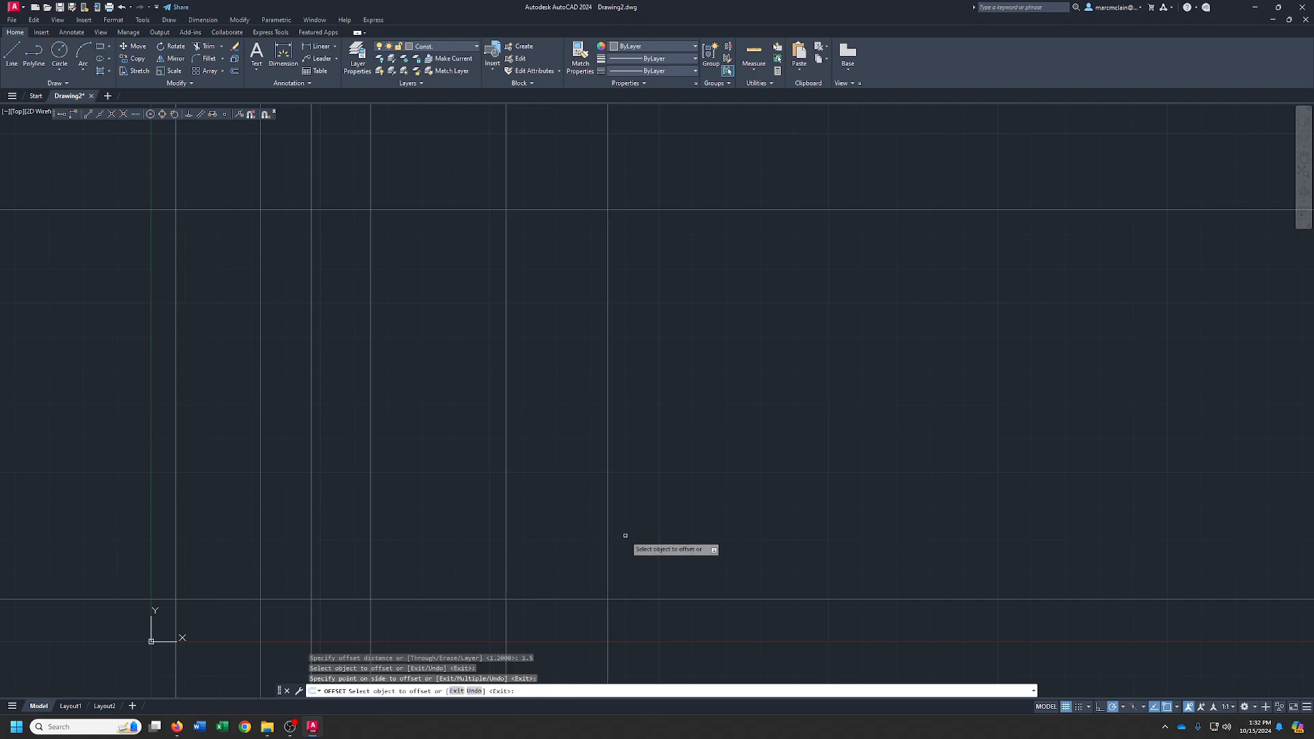
Offset the rightmost vertical construction line 0.5 to the left, inside the side view.
left_click(234, 72)
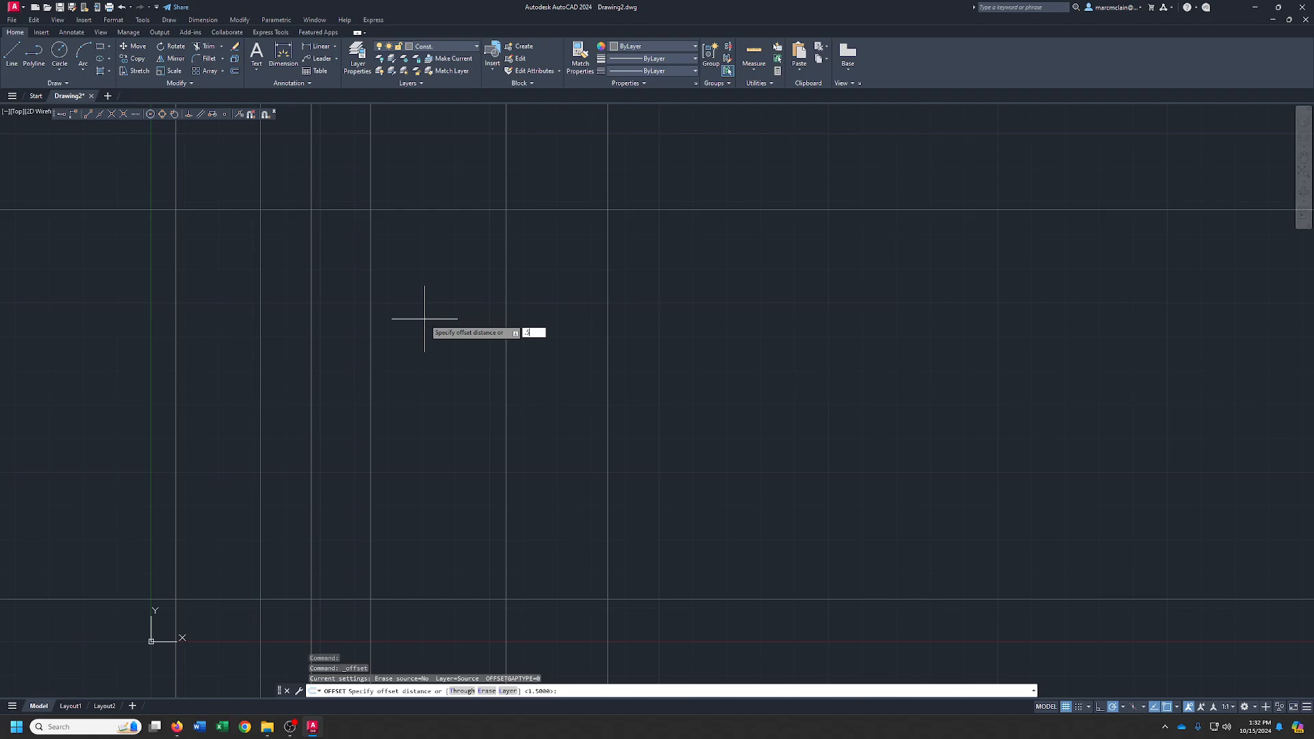
key("Return")
left_click(608, 486)
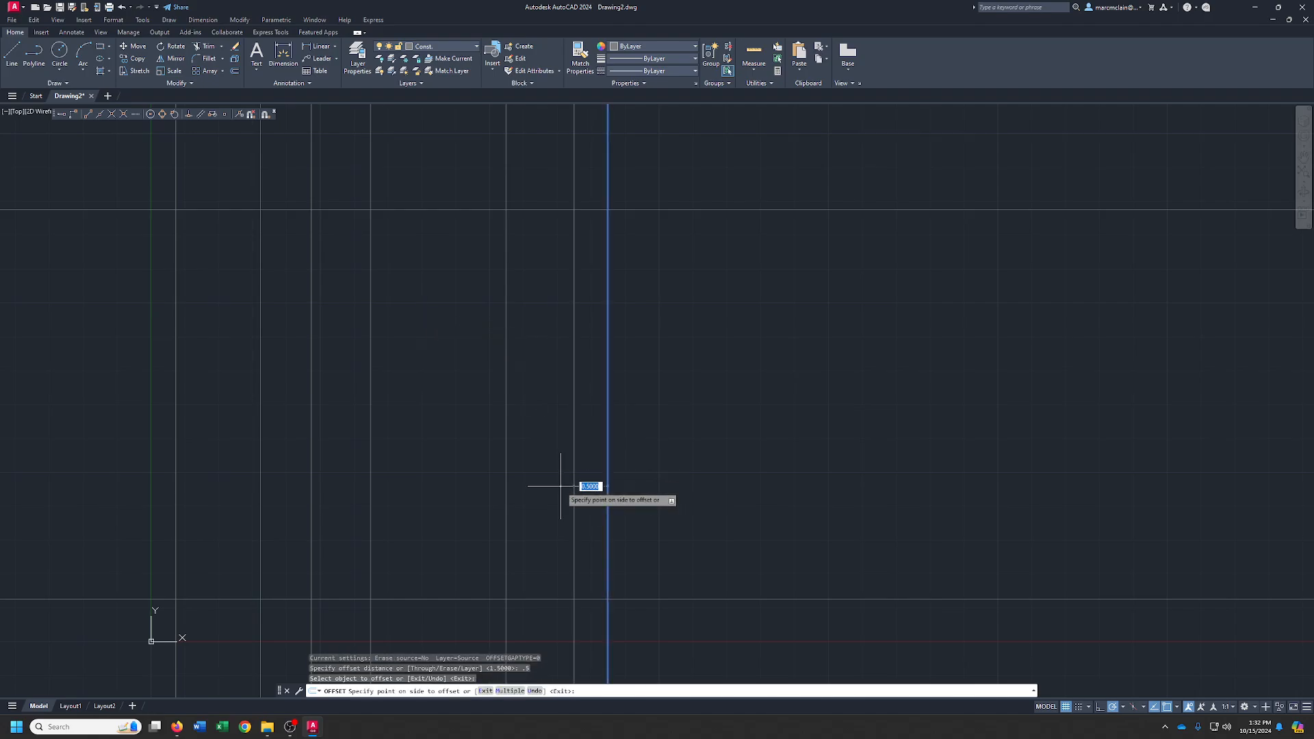
left_click(560, 487)
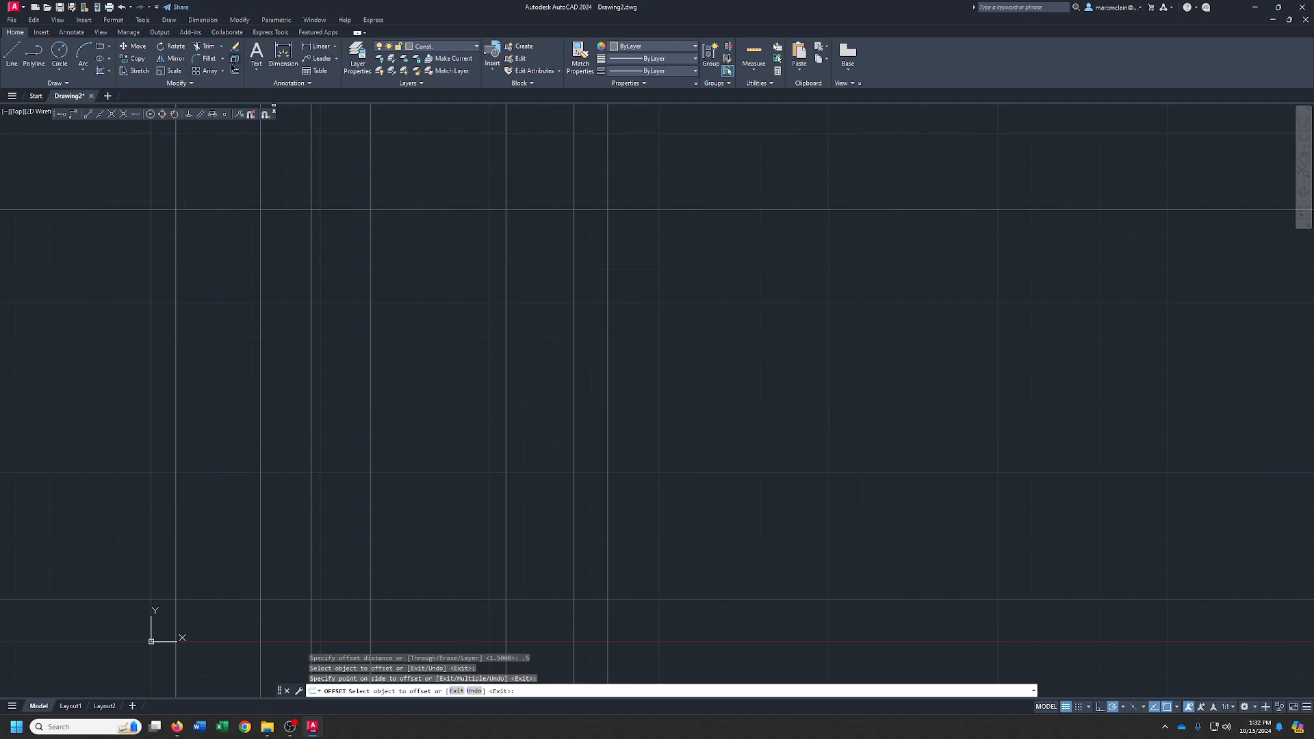
Offset the lowest horizontal construction line 1 upward.
left_click(234, 70)
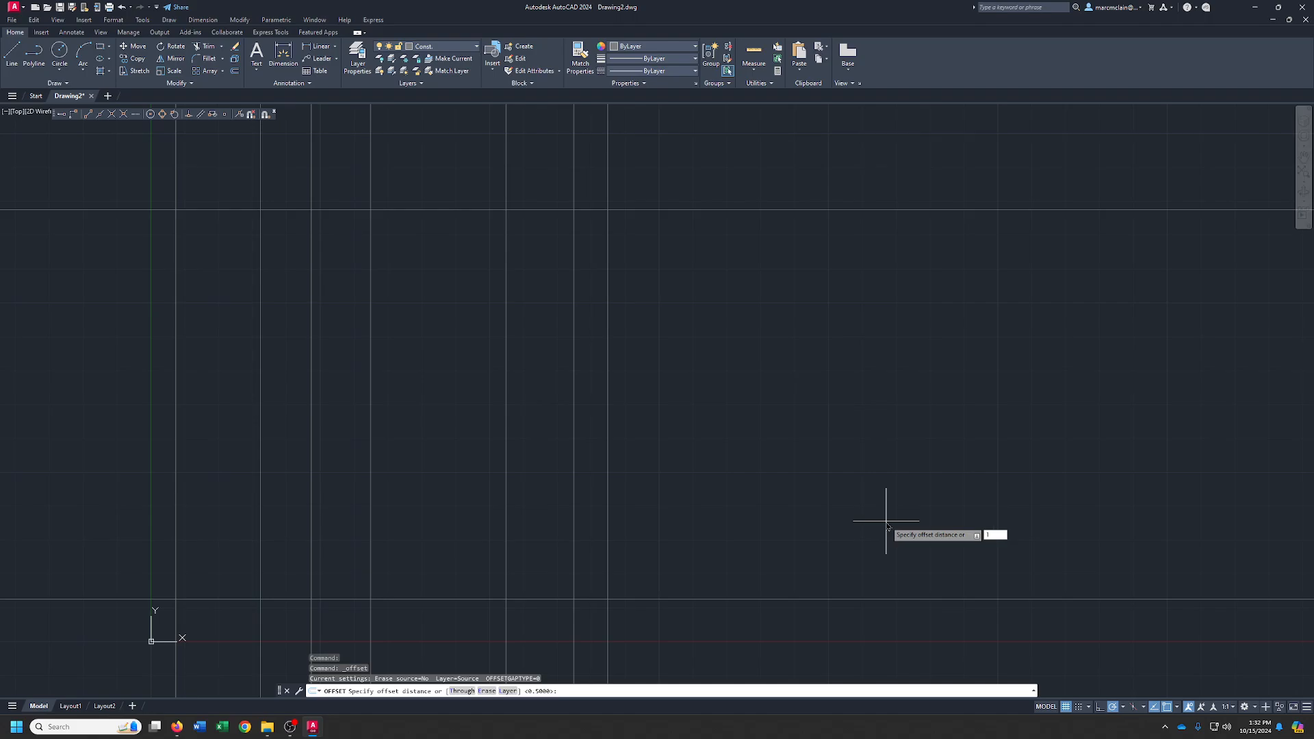
type("1")
key("Return")
left_click(769, 599)
left_click(757, 529)
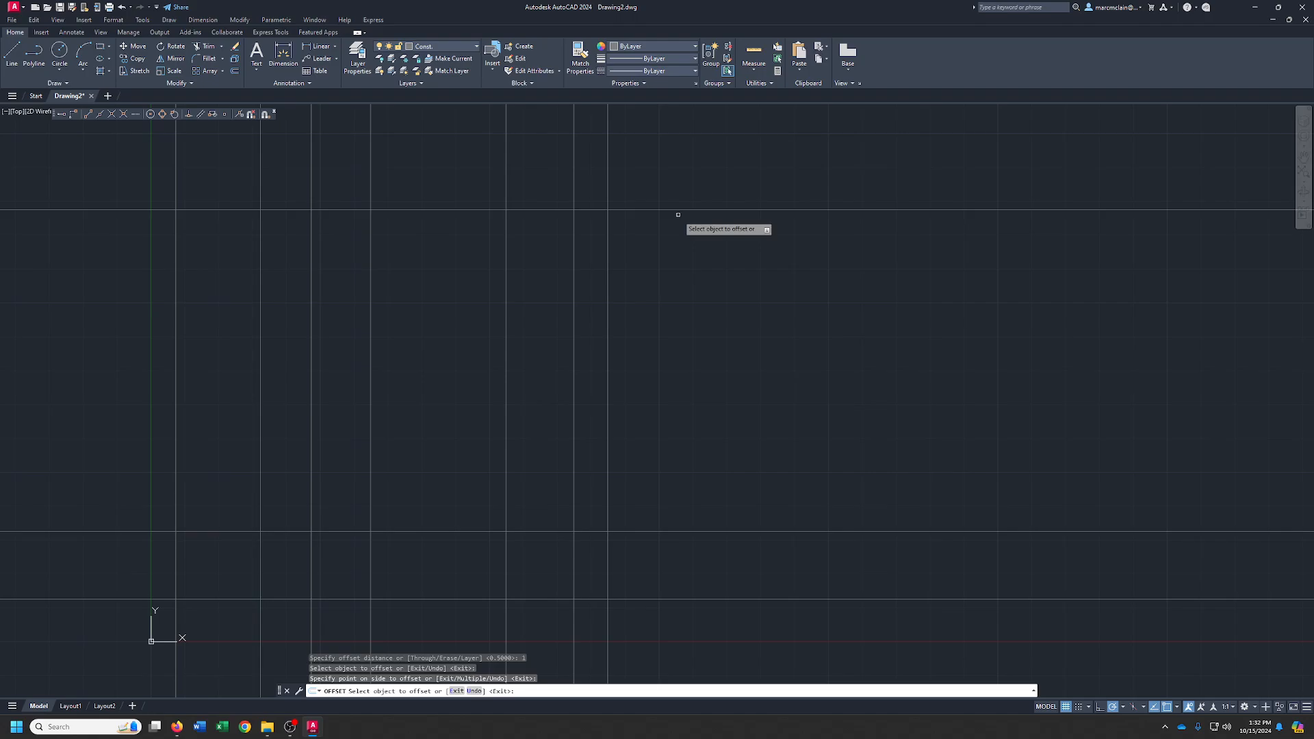
Offset the uppermost horizontal construction line 1.75 downward, and offset the resulting line another 1.75 downward.
left_click(235, 71)
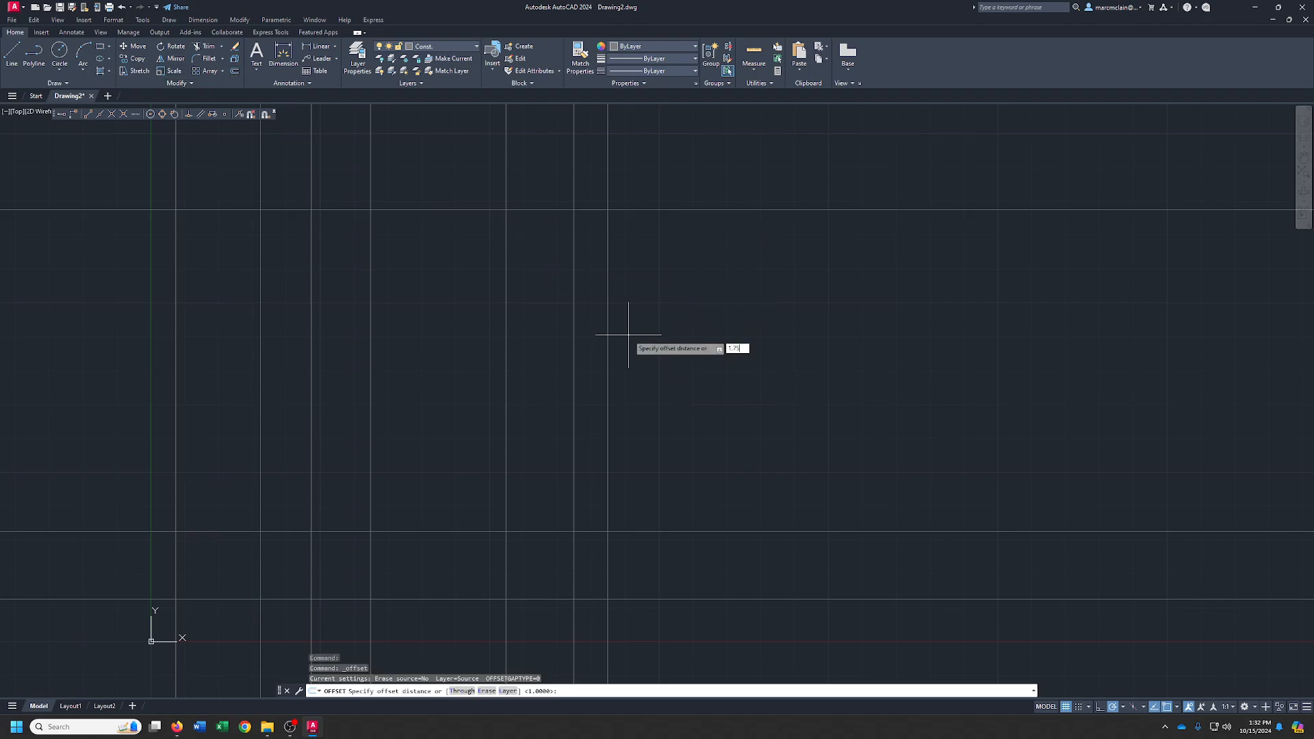
key("Return")
left_click(654, 209)
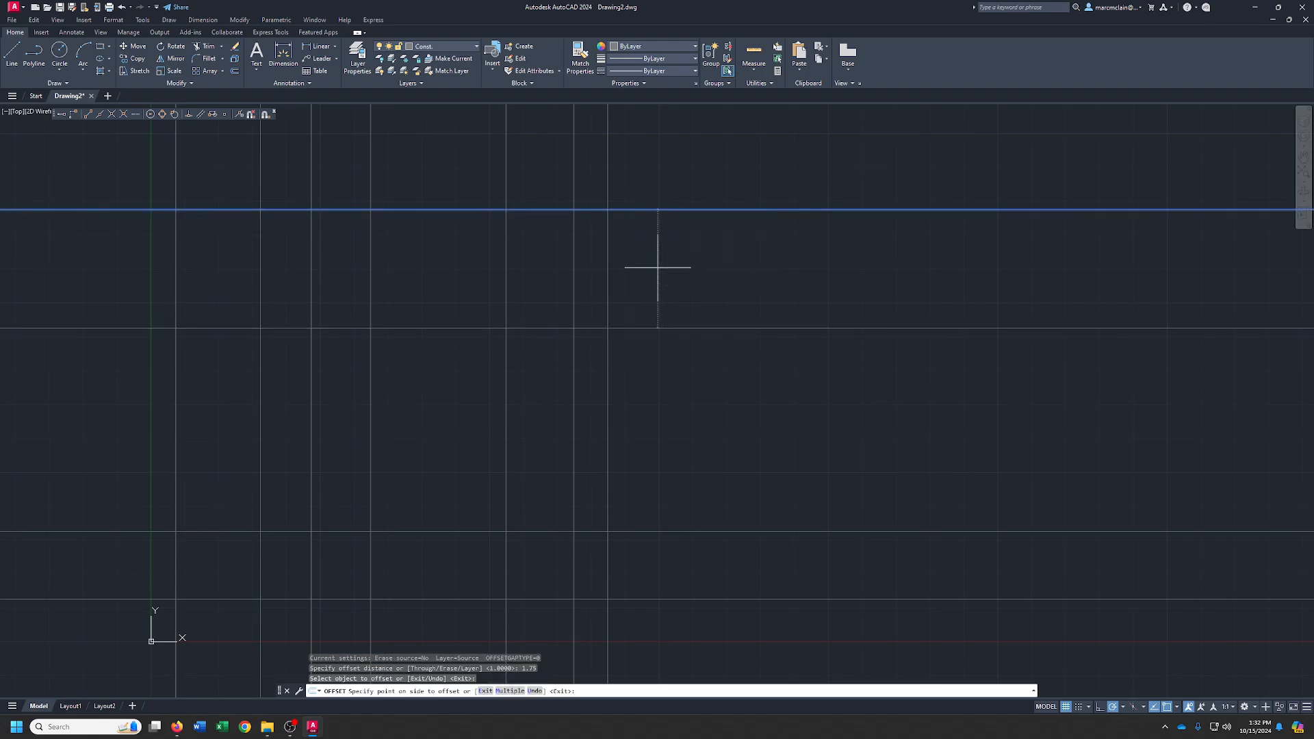
left_click(658, 267)
left_click(660, 328)
left_click(679, 395)
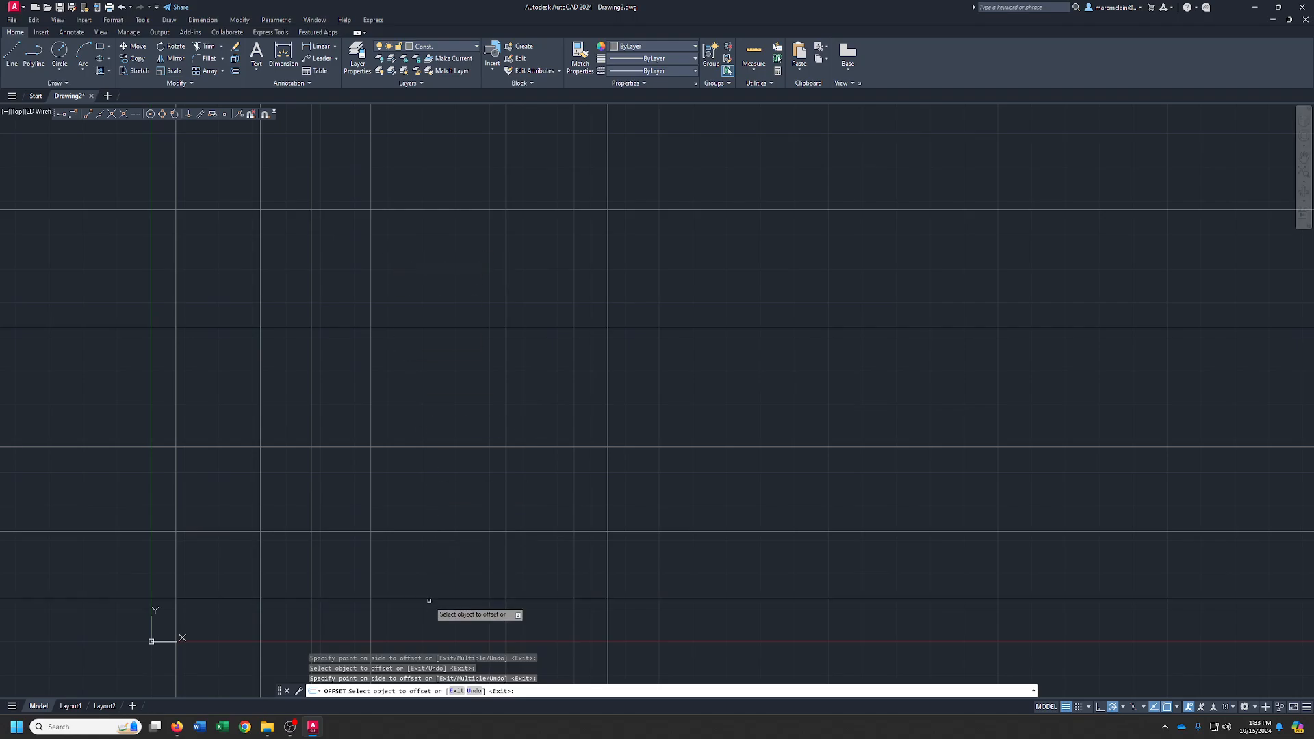
Offset the lowest horizontal construction line 4.5 upward.
left_click(235, 70)
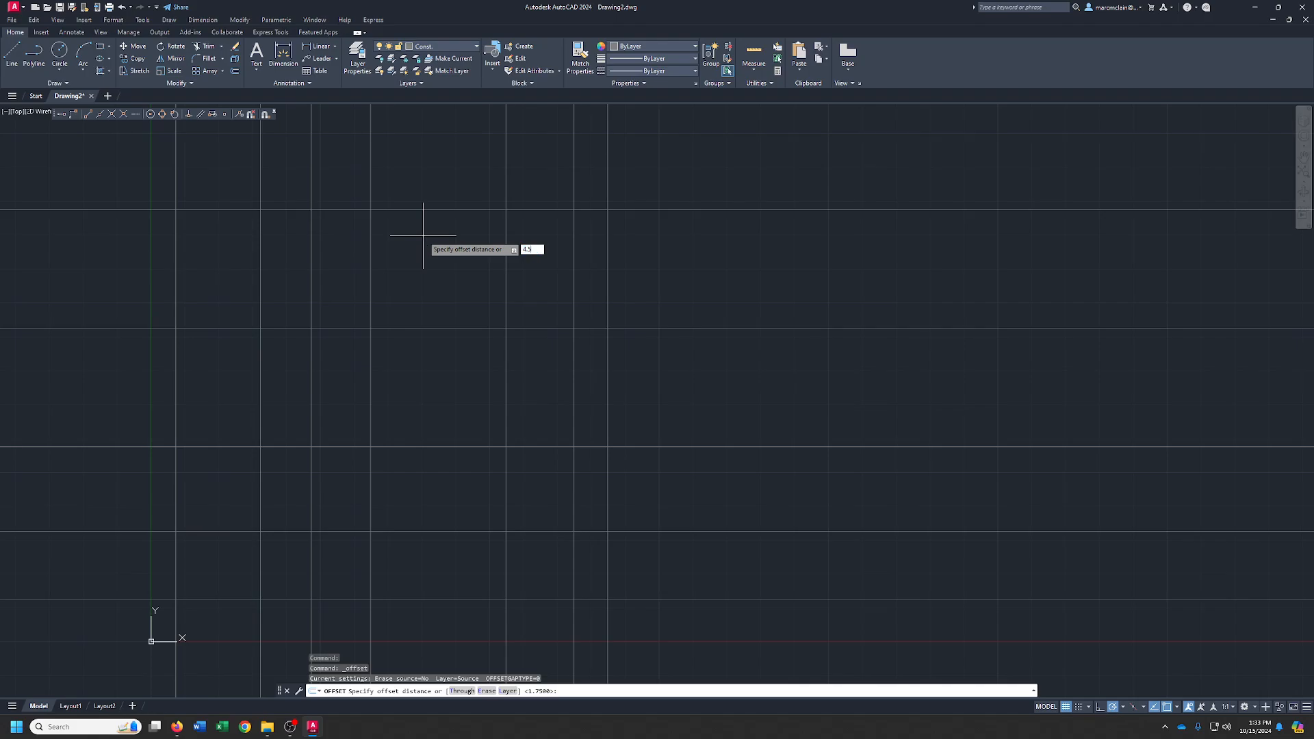
type("4.5")
key("Return")
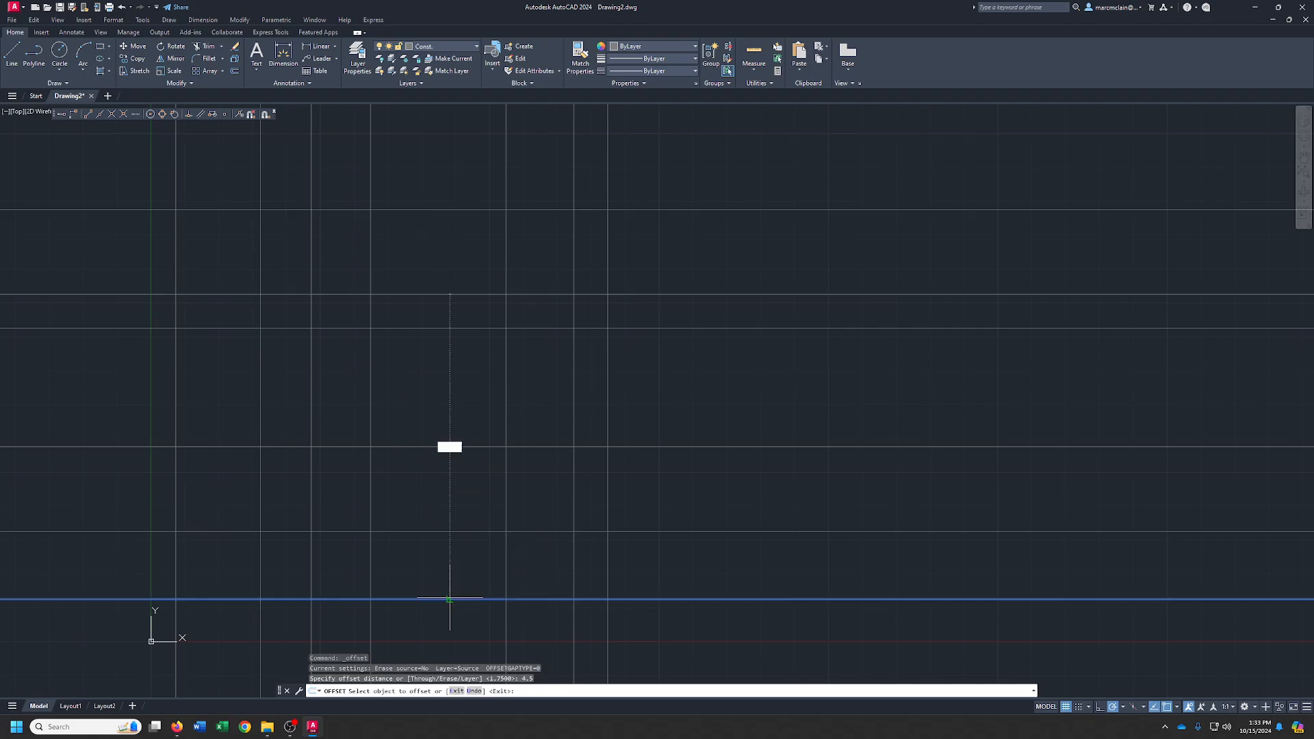
left_click(450, 599)
left_click(468, 394)
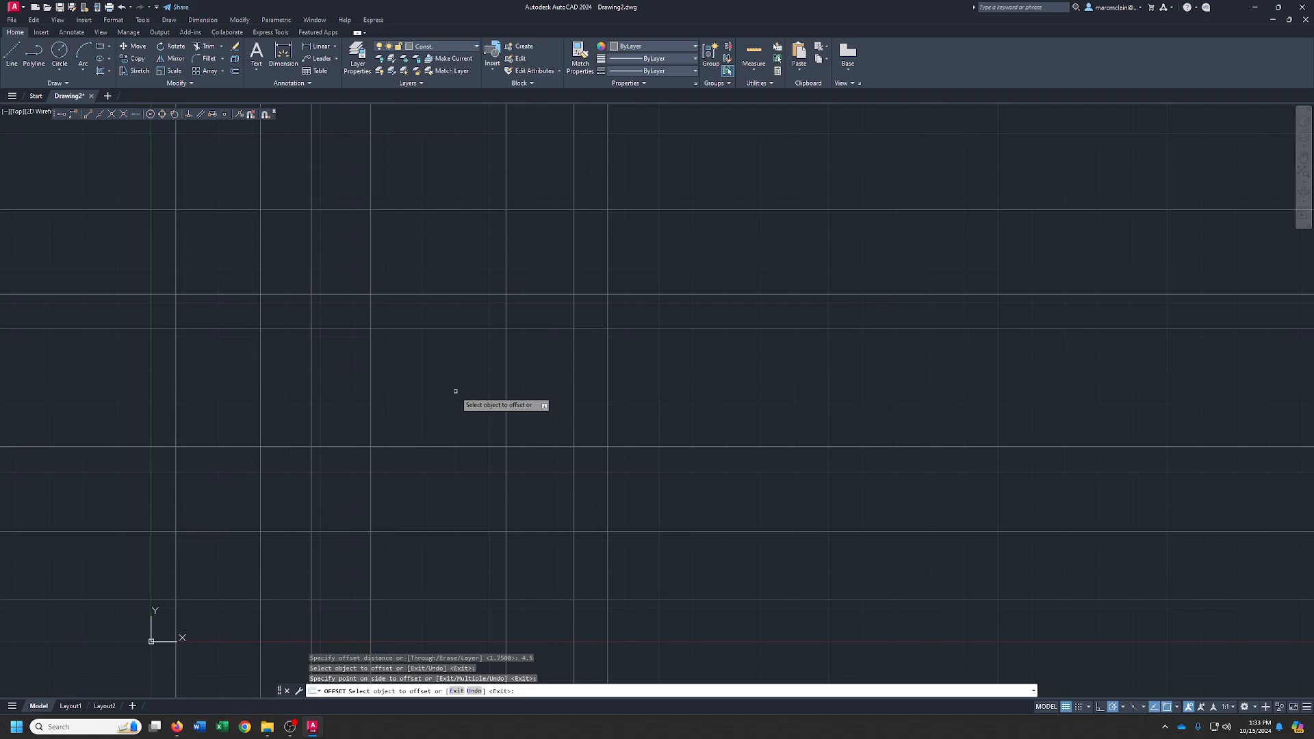
Make ObjectLines the current layer and draw the front view's outer rectangle between the outermost construction line intersections.
middle_click_drag(453, 389, 547, 392)
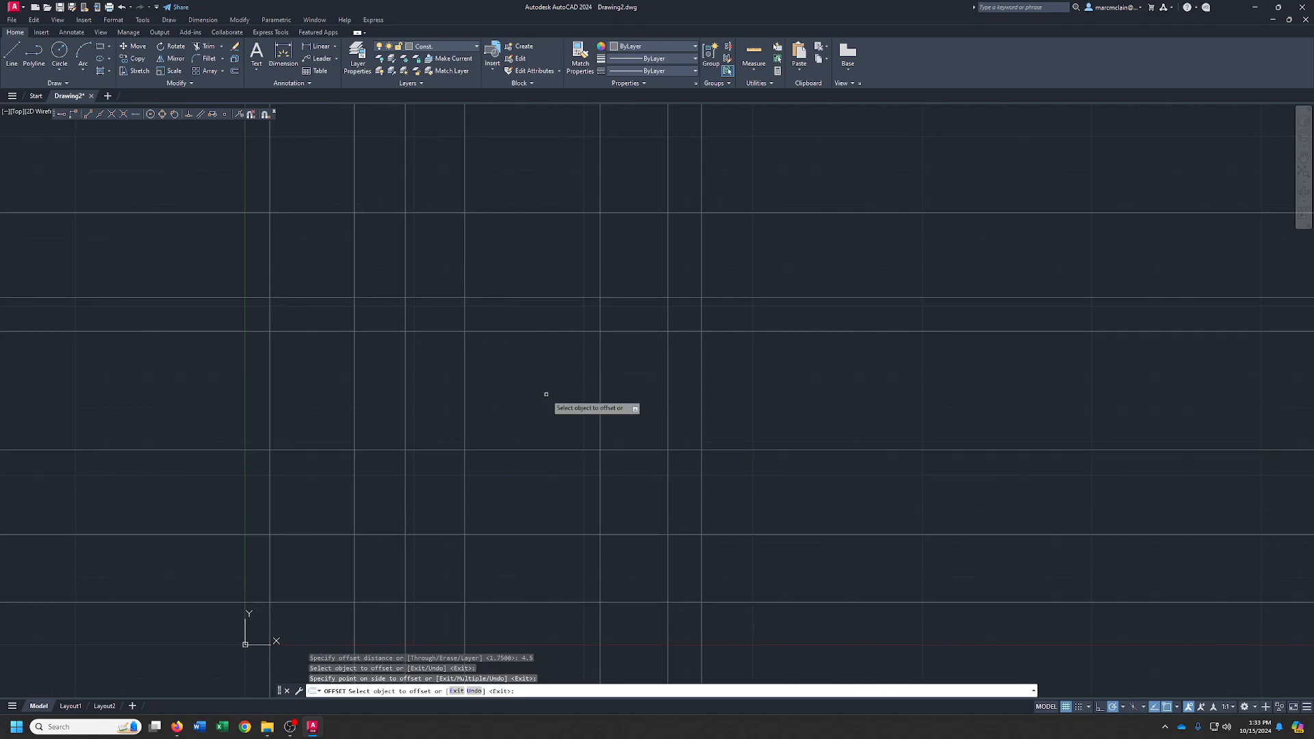
left_click(446, 48)
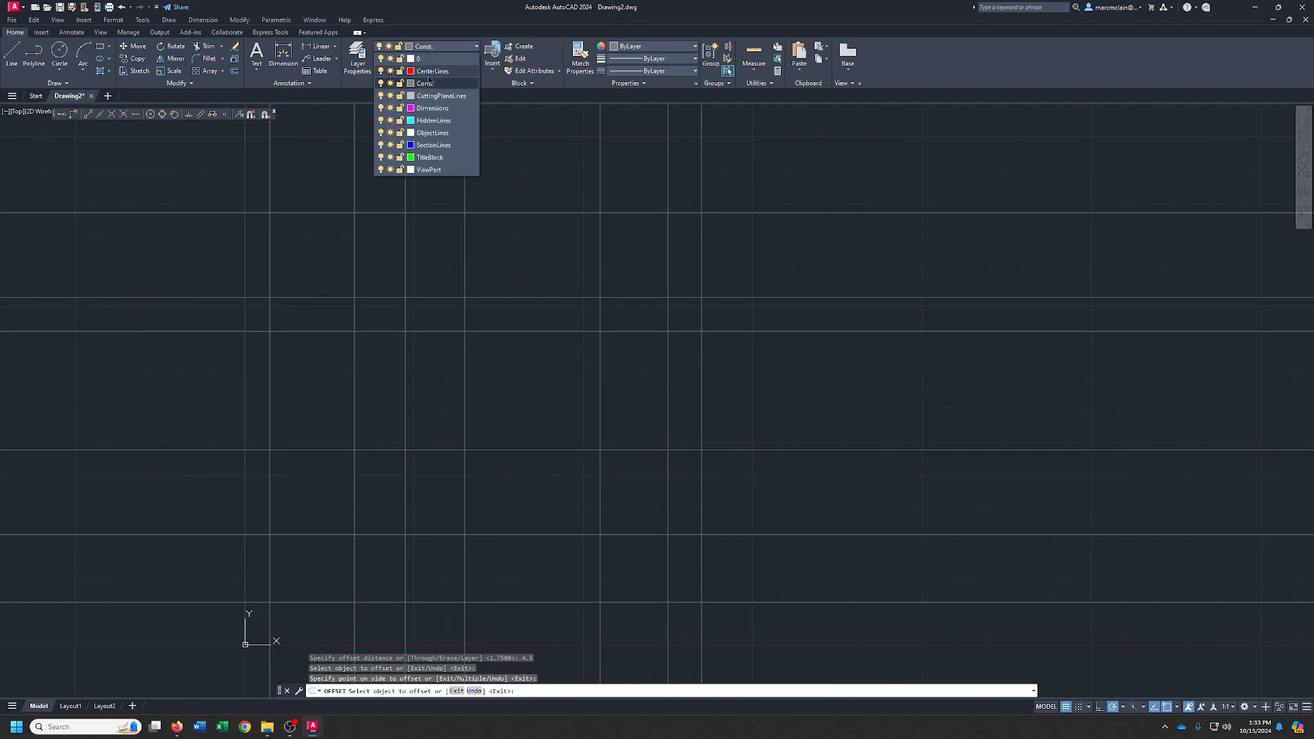
left_click(437, 135)
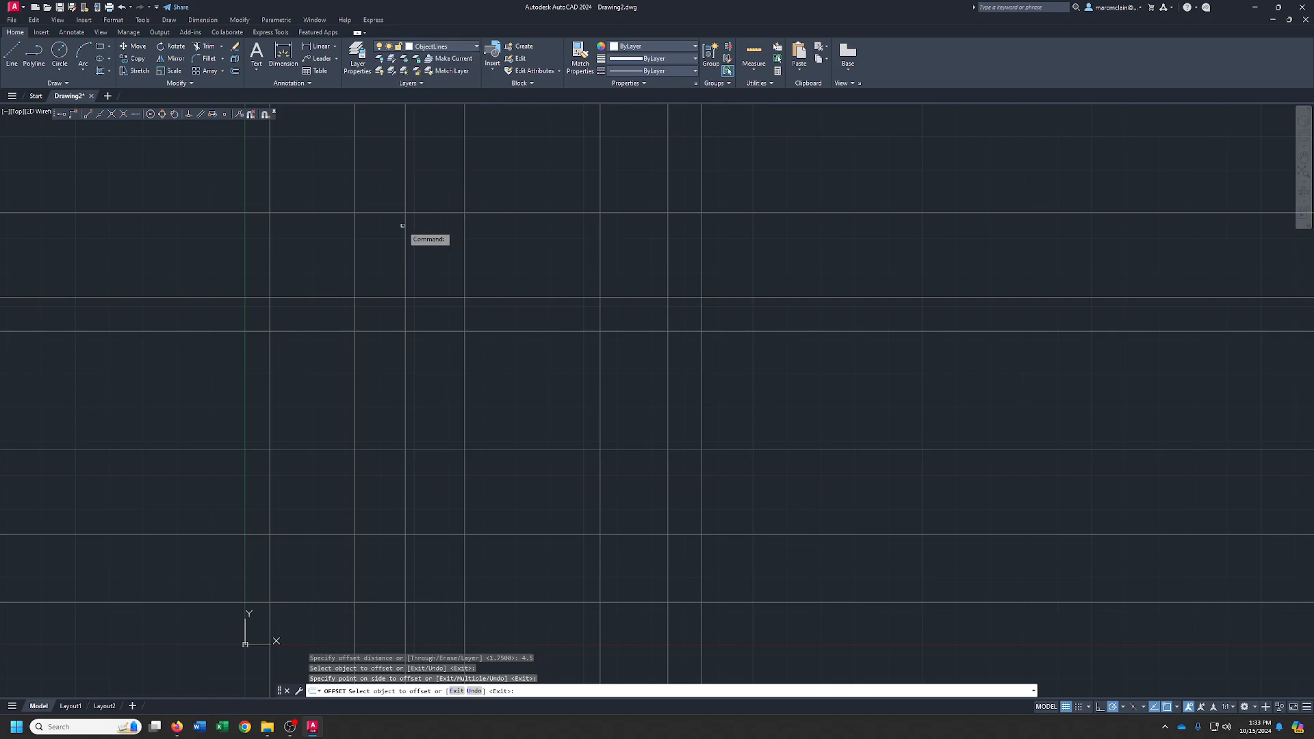
left_click(101, 50)
left_click(269, 213)
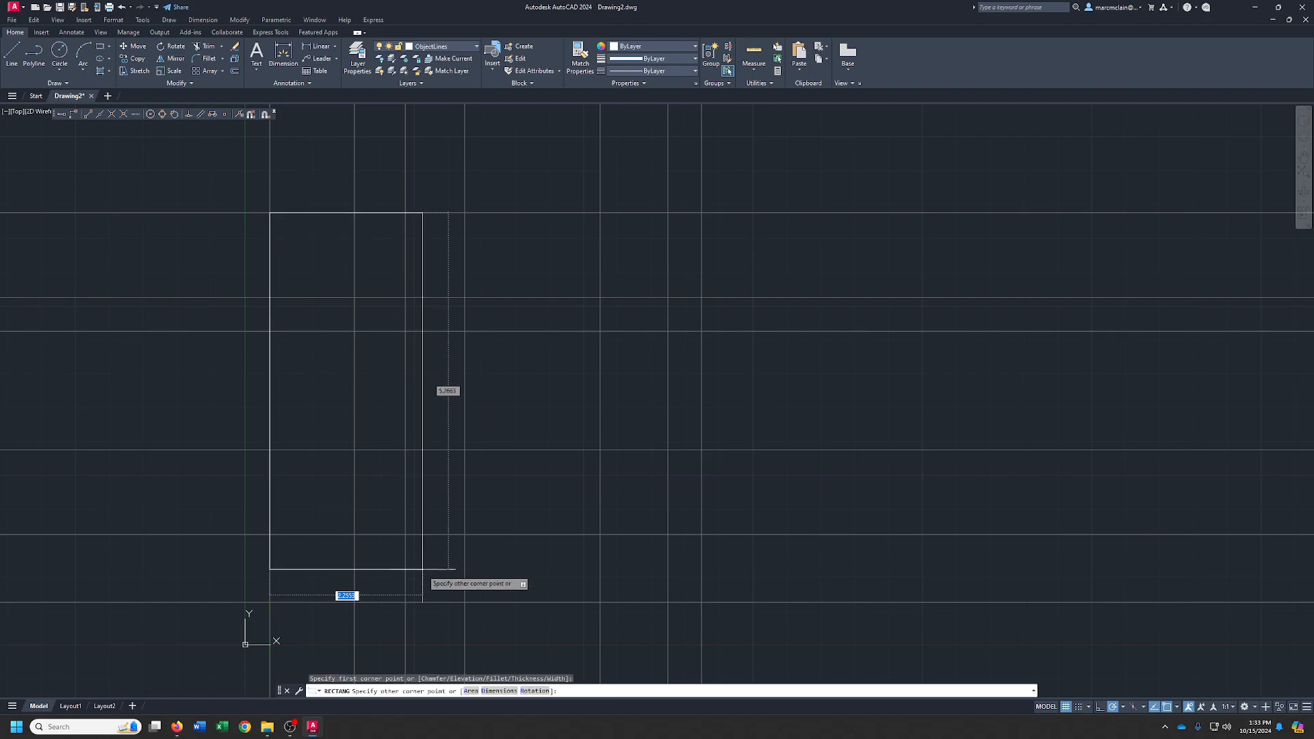
left_click(464, 602)
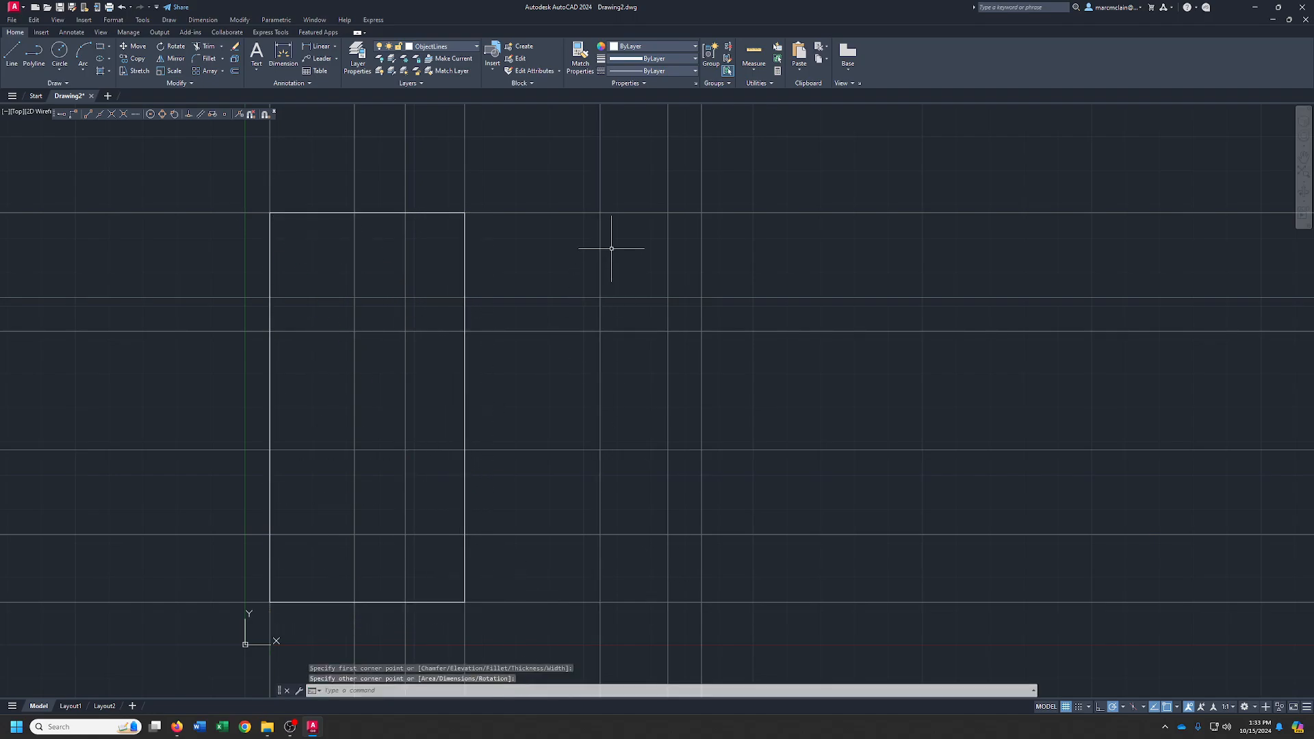
Draw the side view's outer rectangle between the last construction lines on the right, spanning the full height.
right_click(605, 225)
left_click(634, 235)
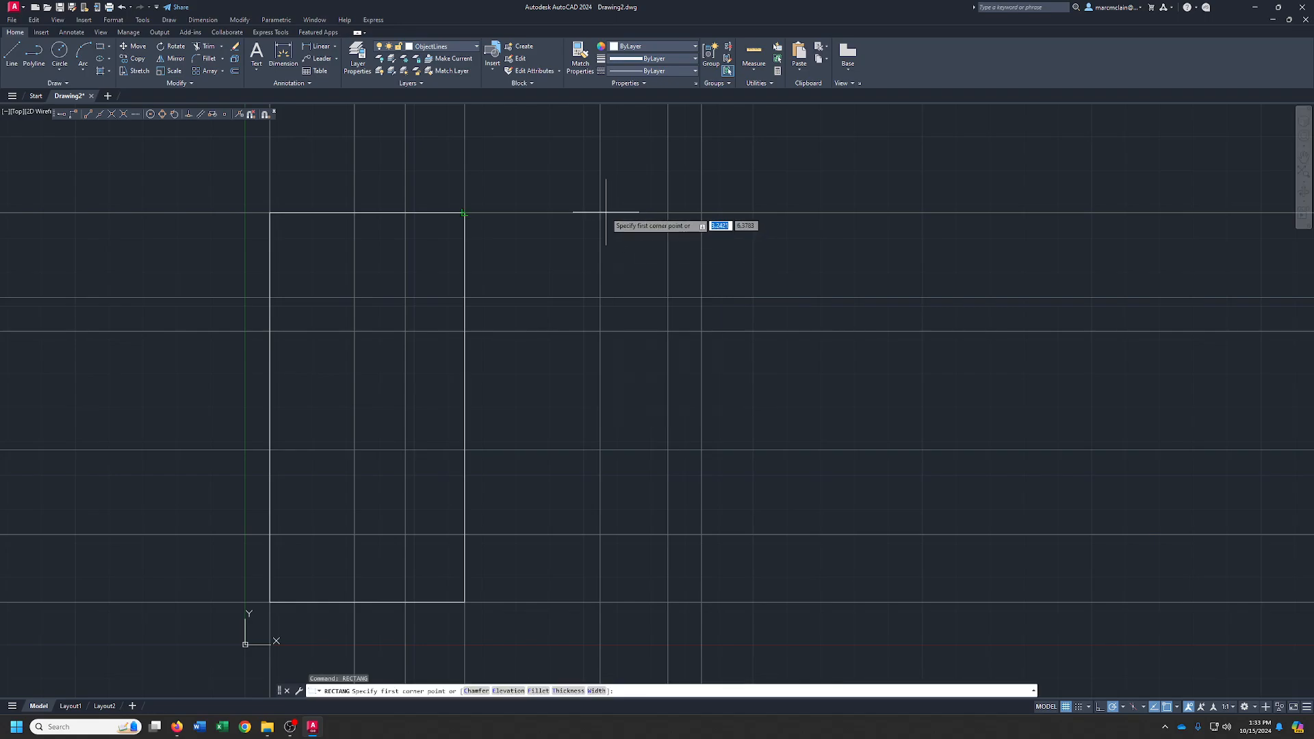
left_click(600, 213)
left_click(701, 603)
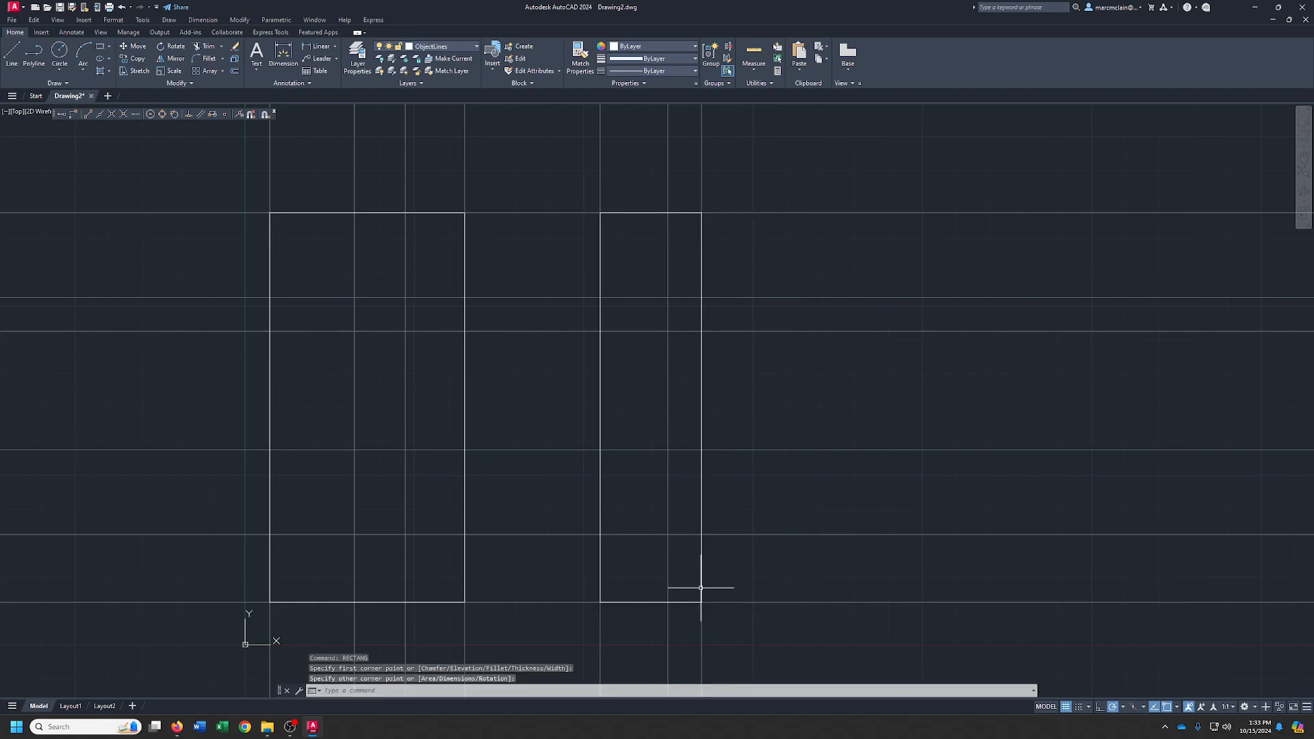
right_click(757, 383)
left_click(636, 348)
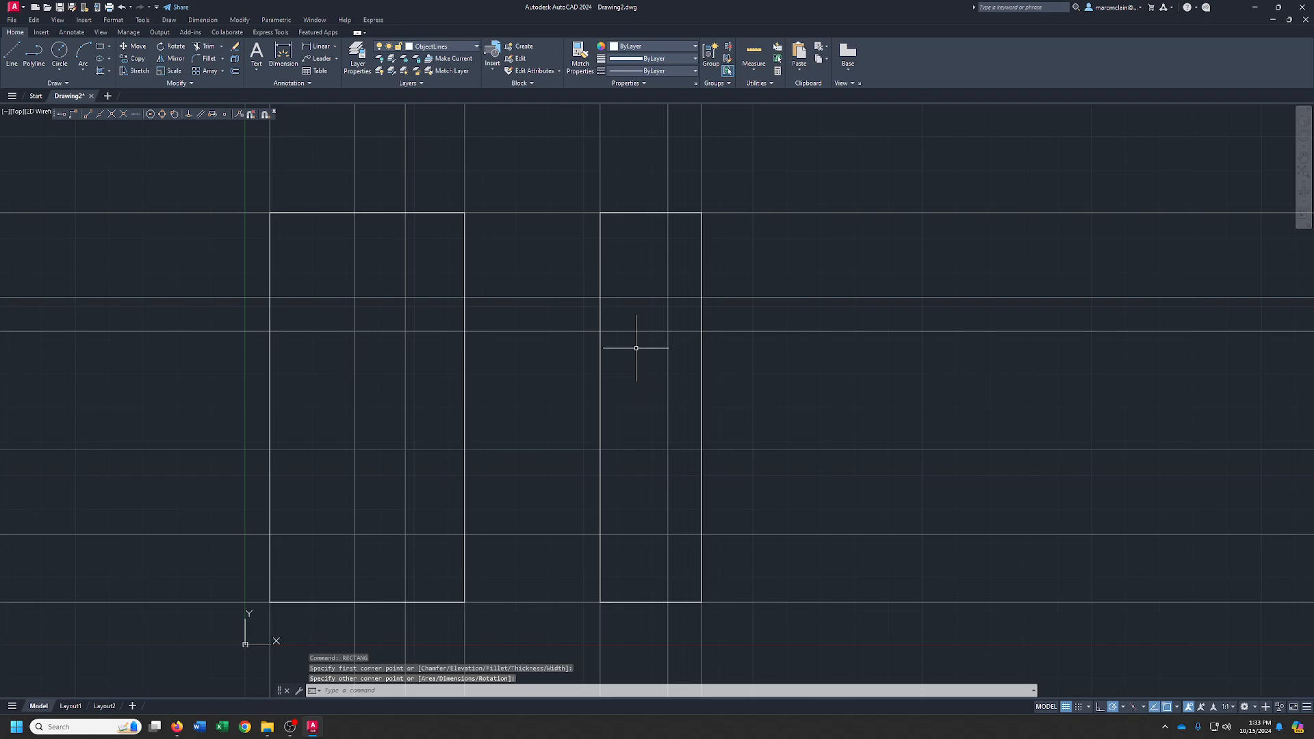
Explode both view rectangles into separate lines.
left_click(228, 168)
left_click(851, 654)
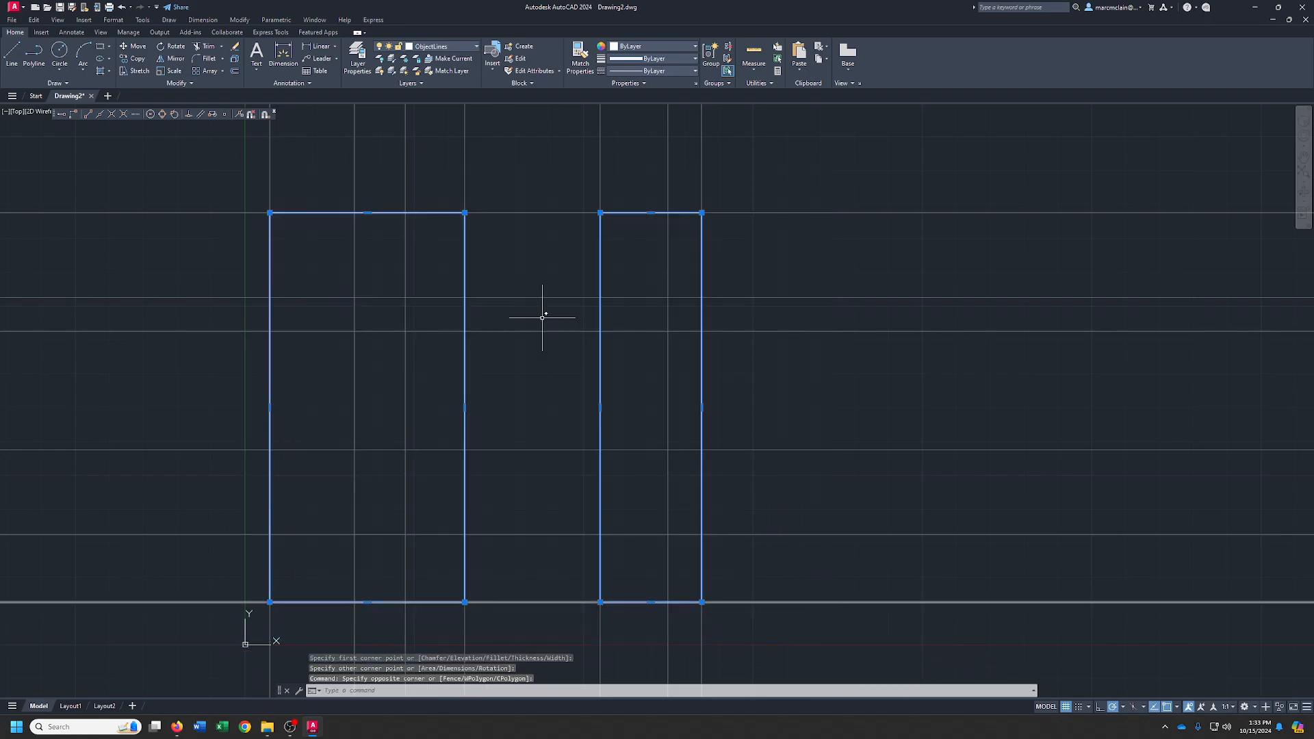
left_click(235, 58)
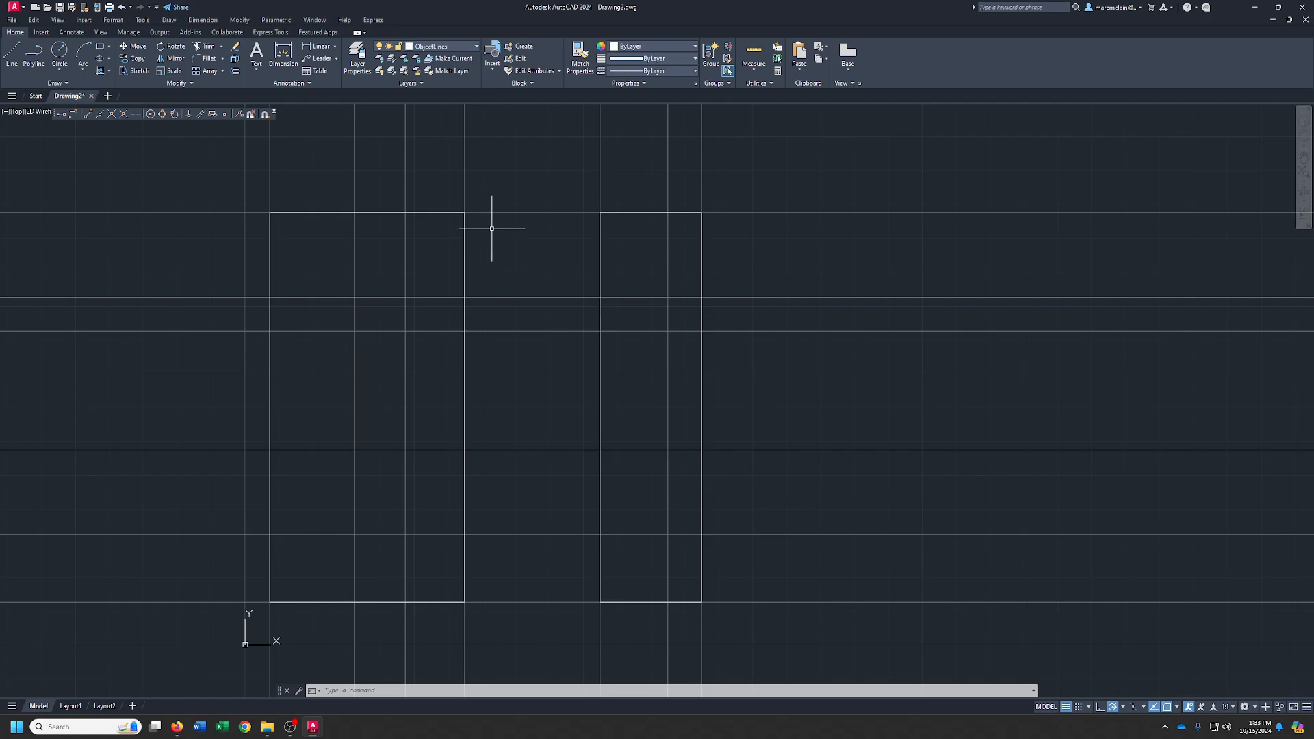
Add the LineWeight toggle to the status bar and turn on lineweight display.
left_click(1307, 709)
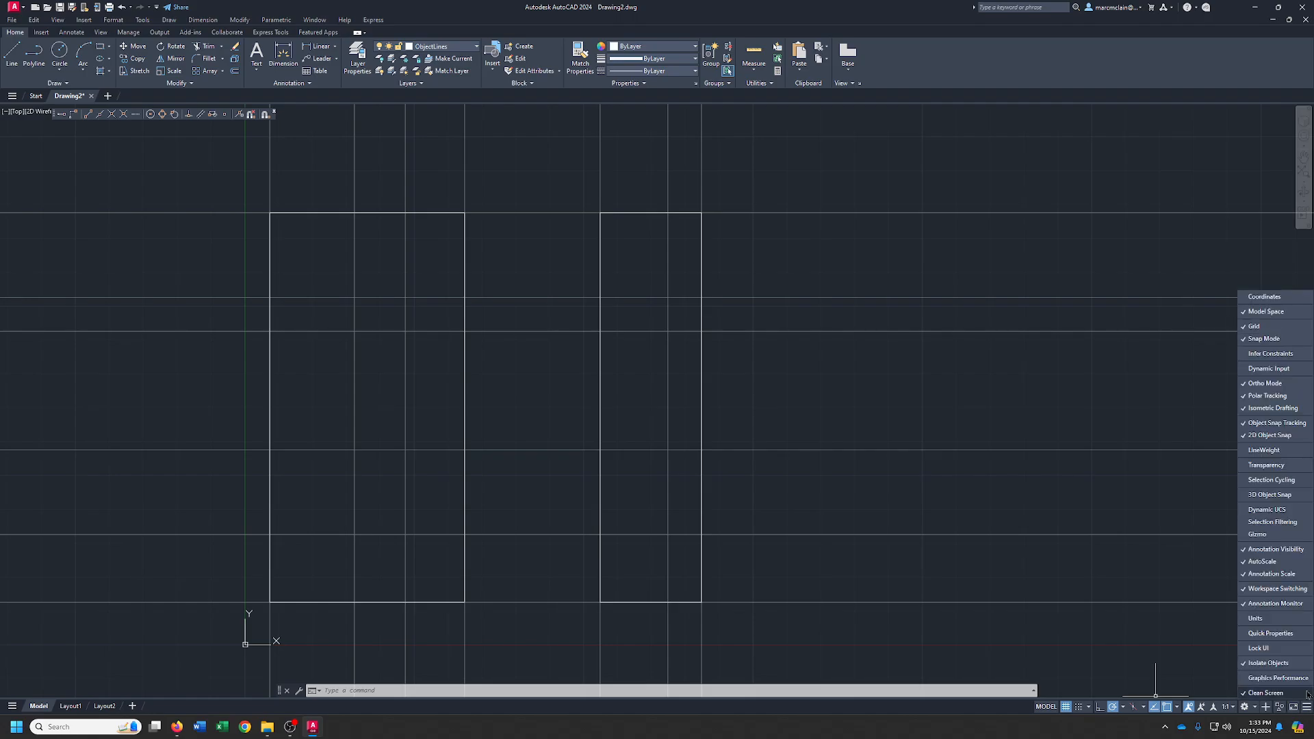
left_click(1261, 451)
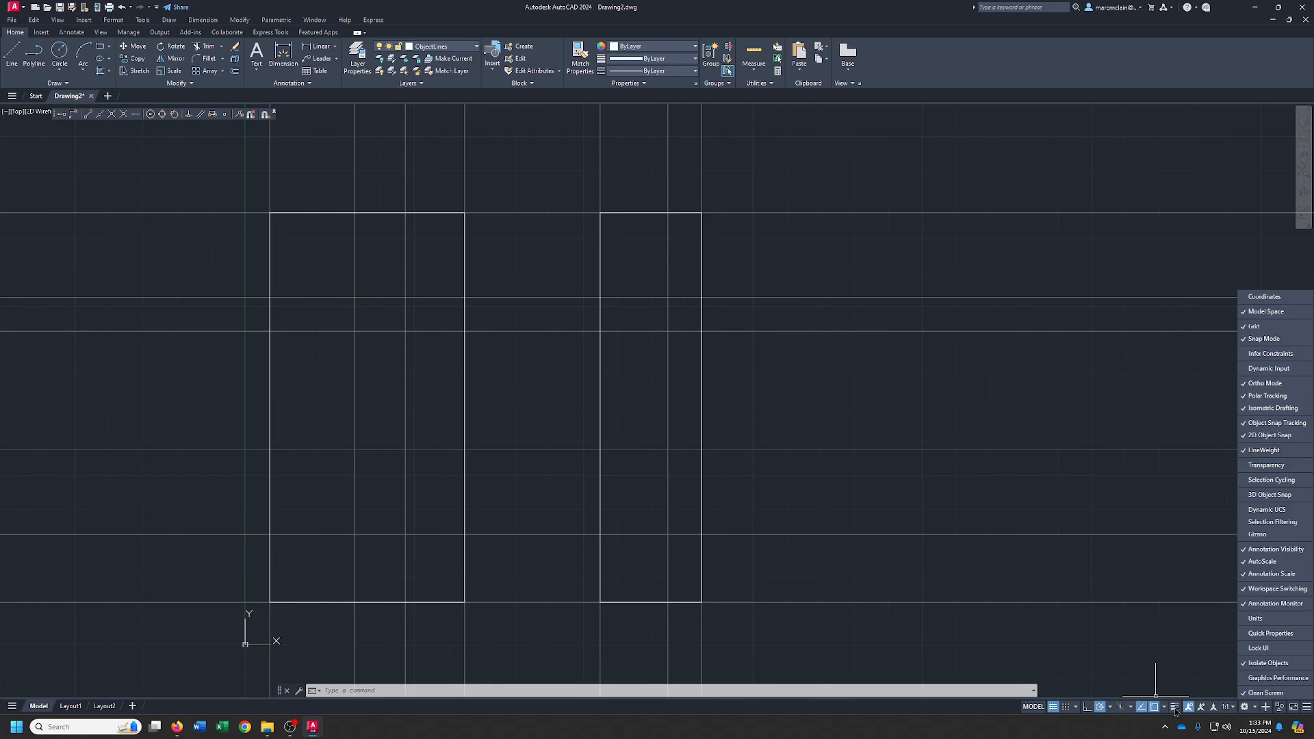
left_click(1209, 683)
left_click(1175, 708)
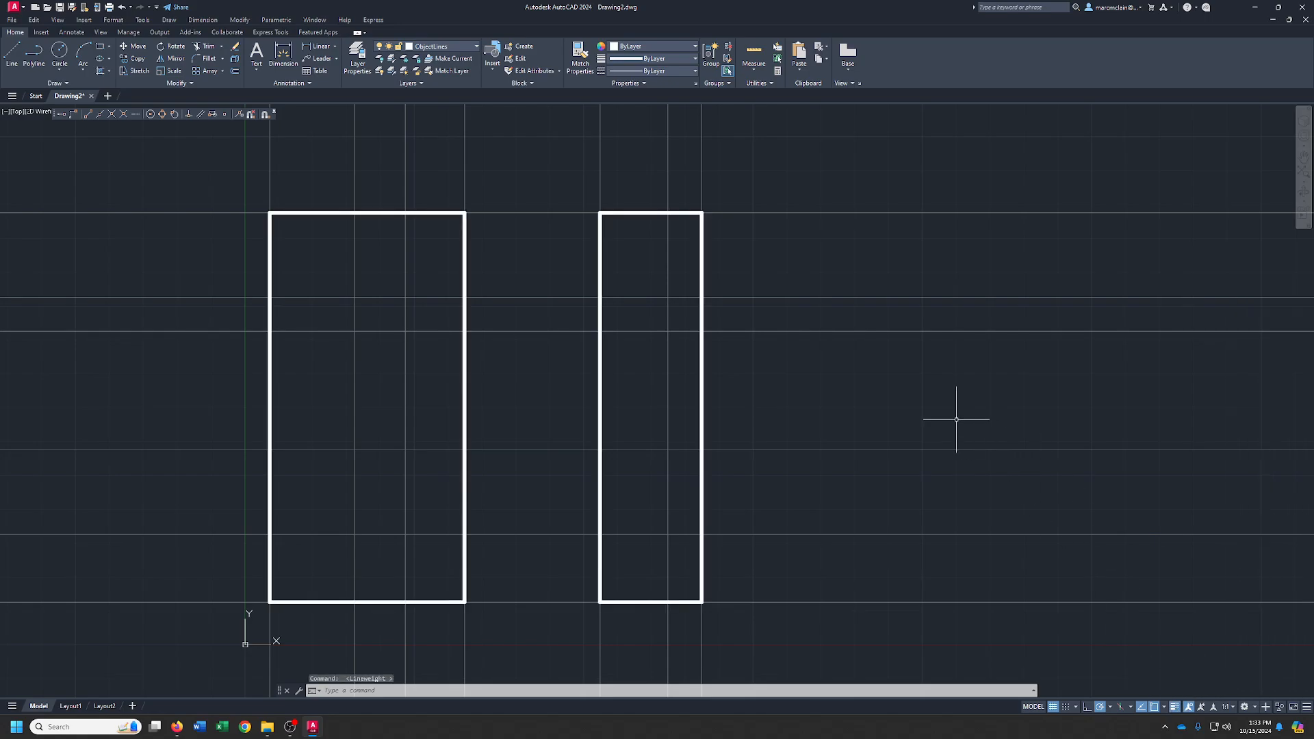
middle_click_drag(838, 375, 992, 385)
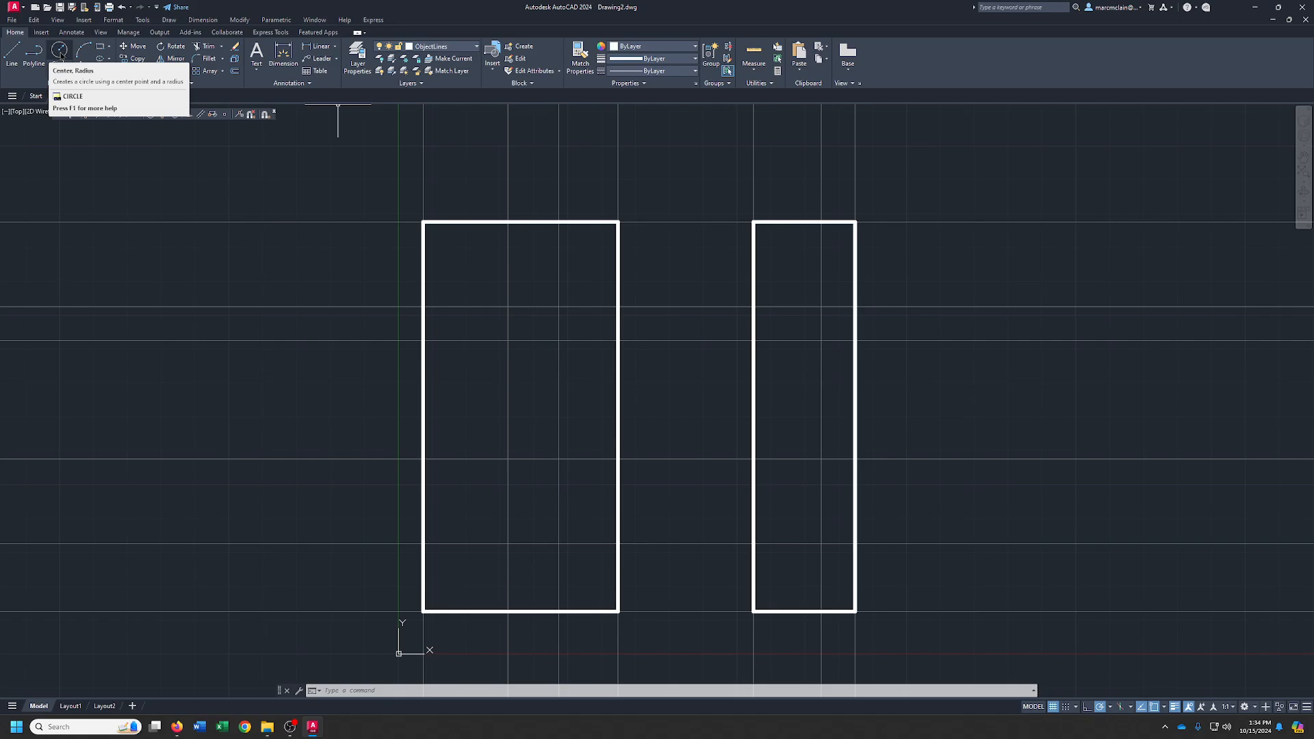
left_click(60, 55)
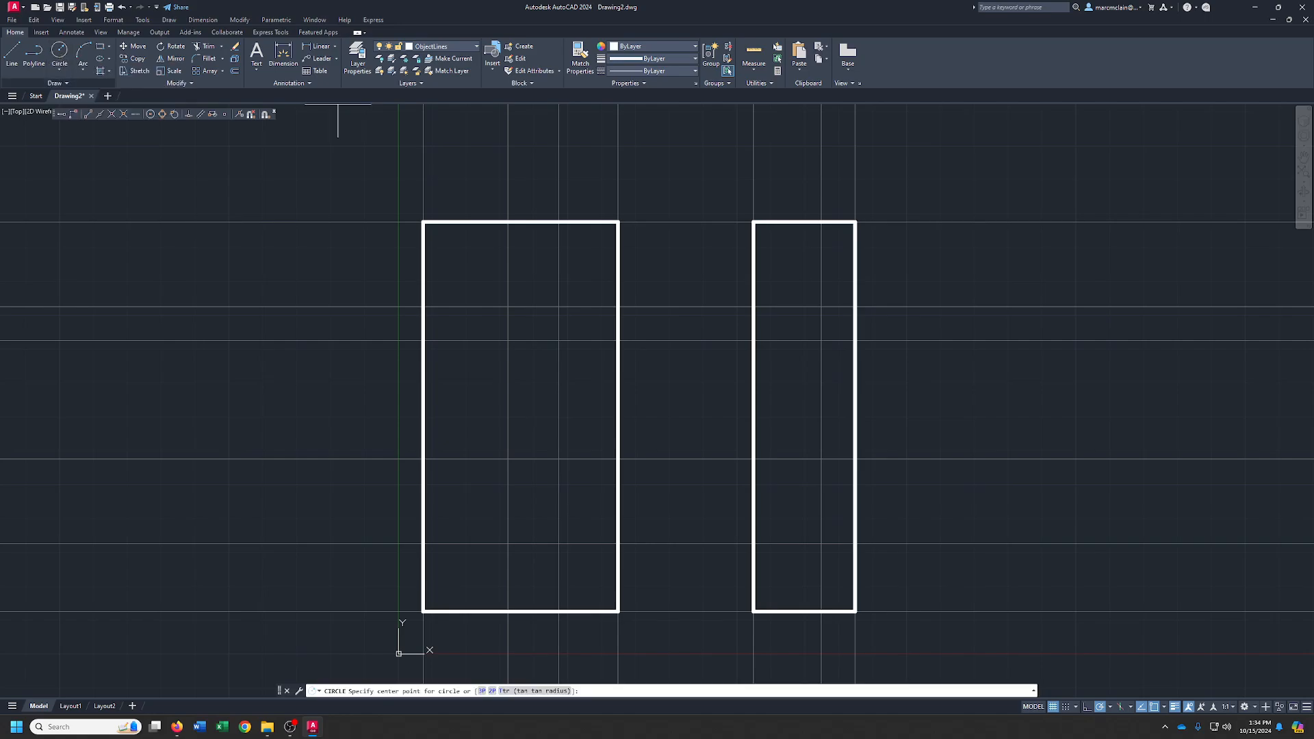
left_click(507, 340)
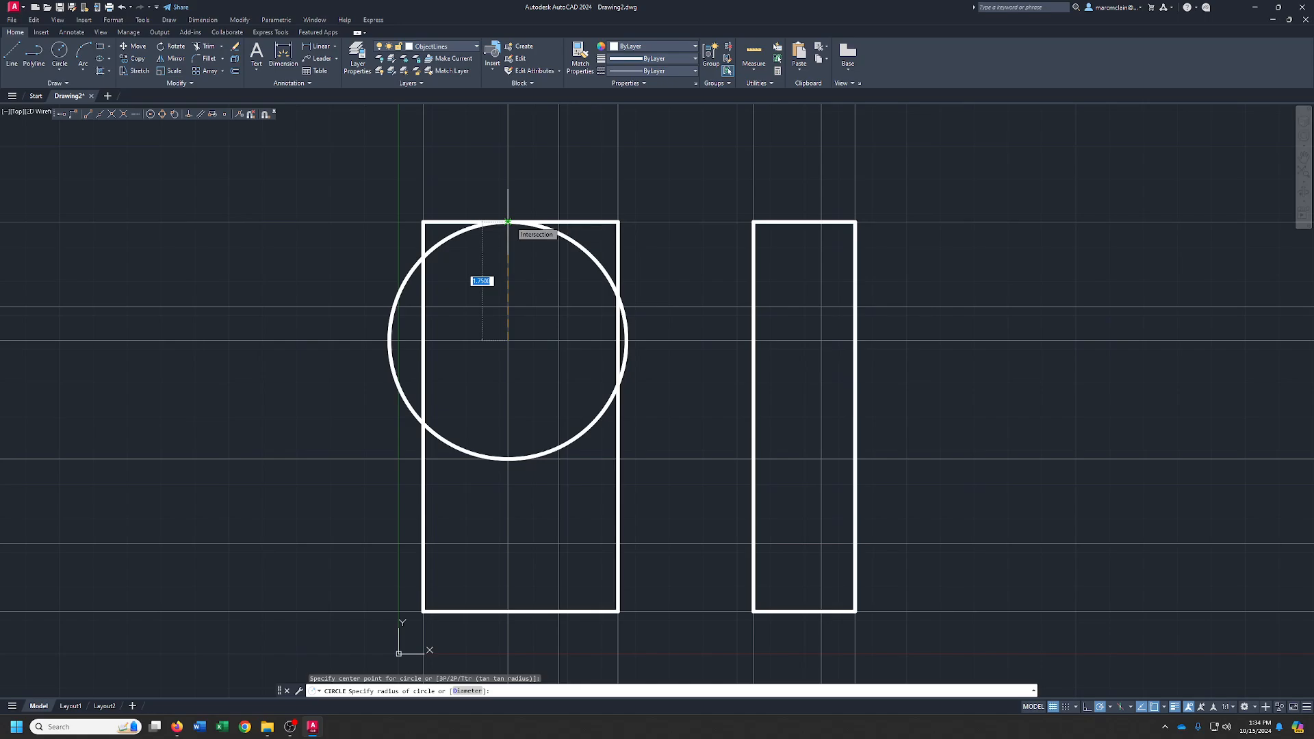
key("Escape")
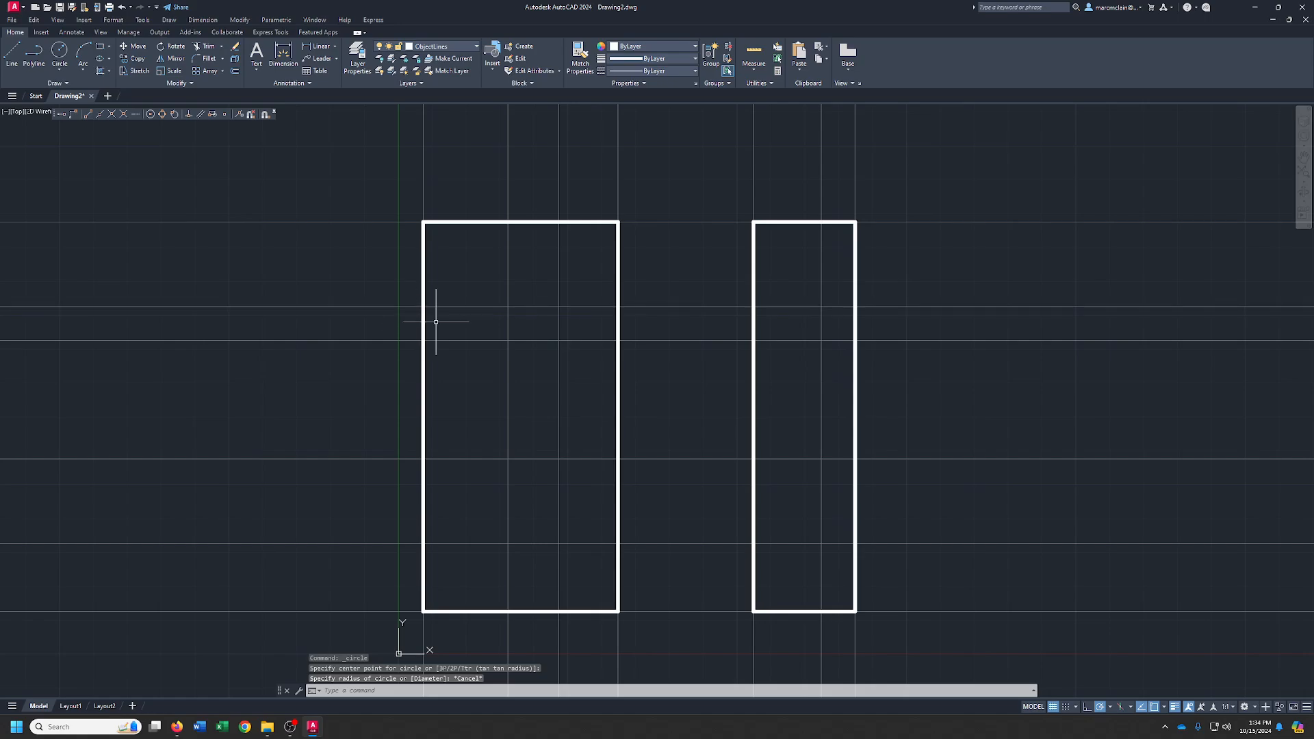
Draw a circle centred on the front view's left edge at the third horizontal construction line from the top, reaching the top-left corner, and delete that edge.
right_click(446, 326)
left_click(474, 334)
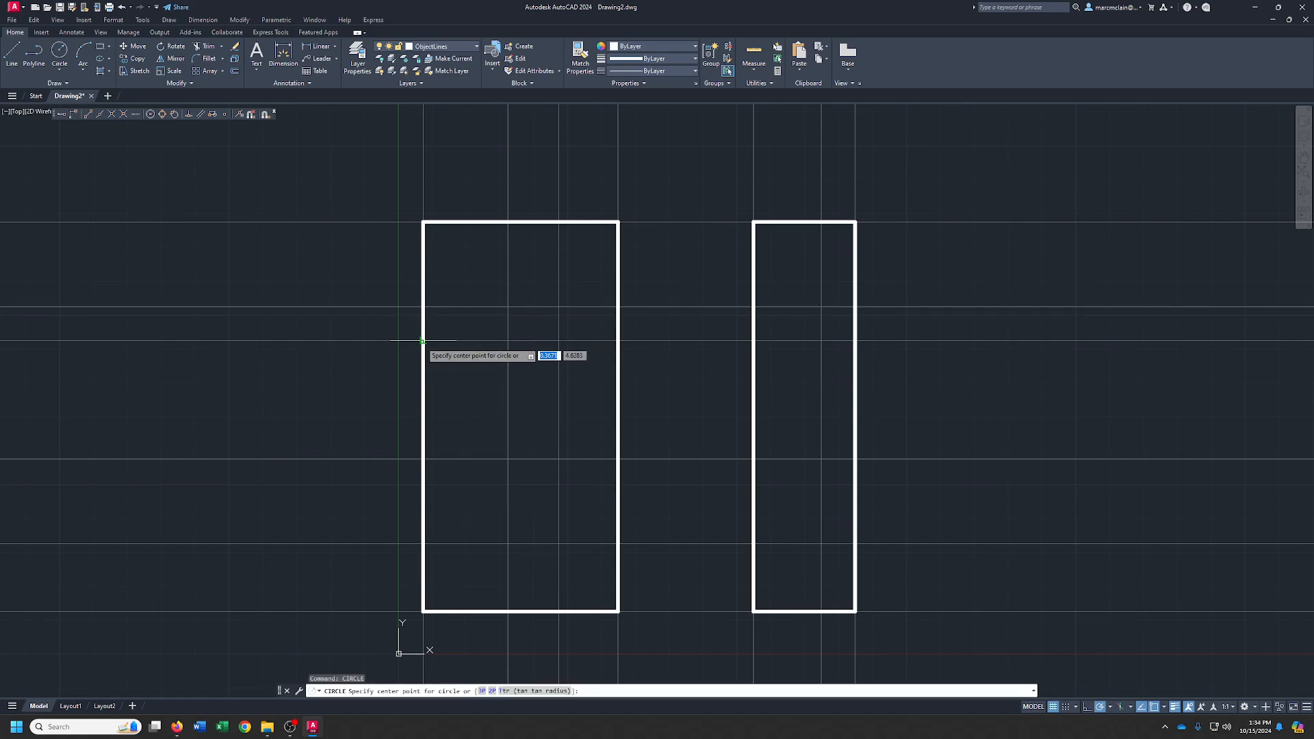
left_click(422, 340)
left_click(424, 223)
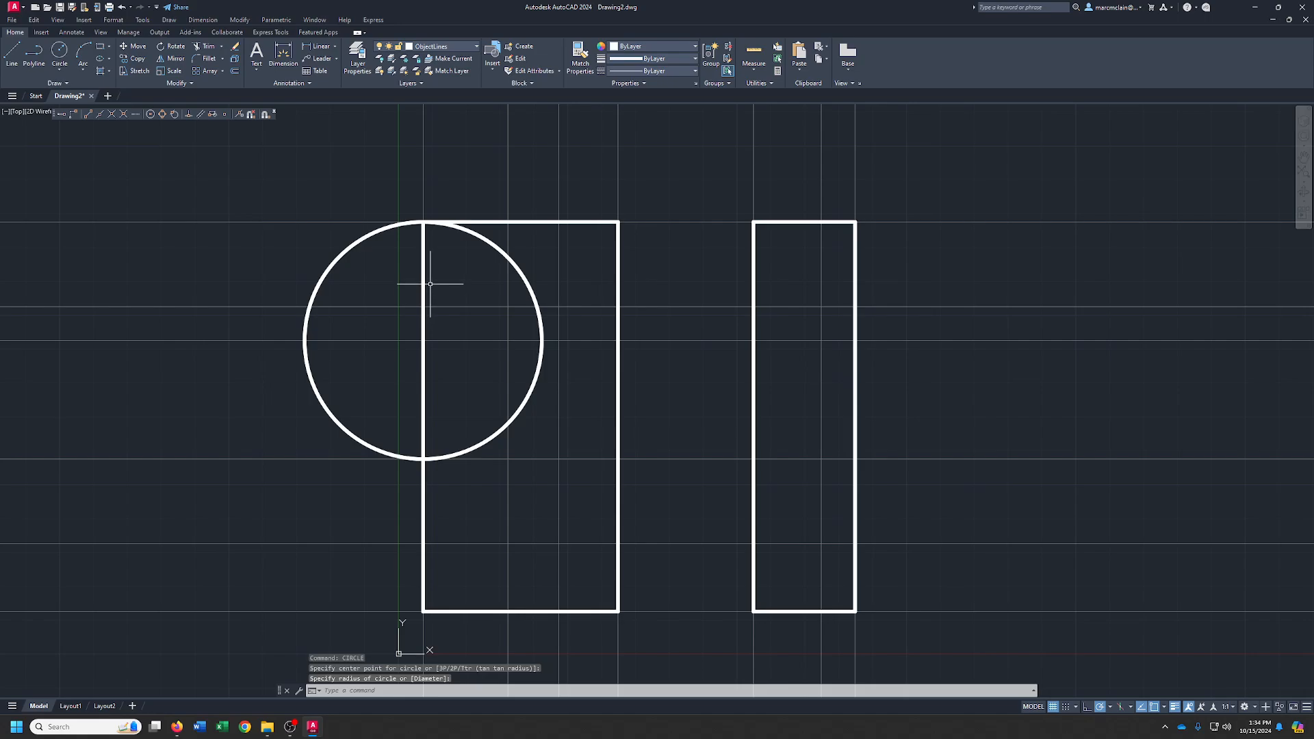
left_click(424, 282)
key("Delete")
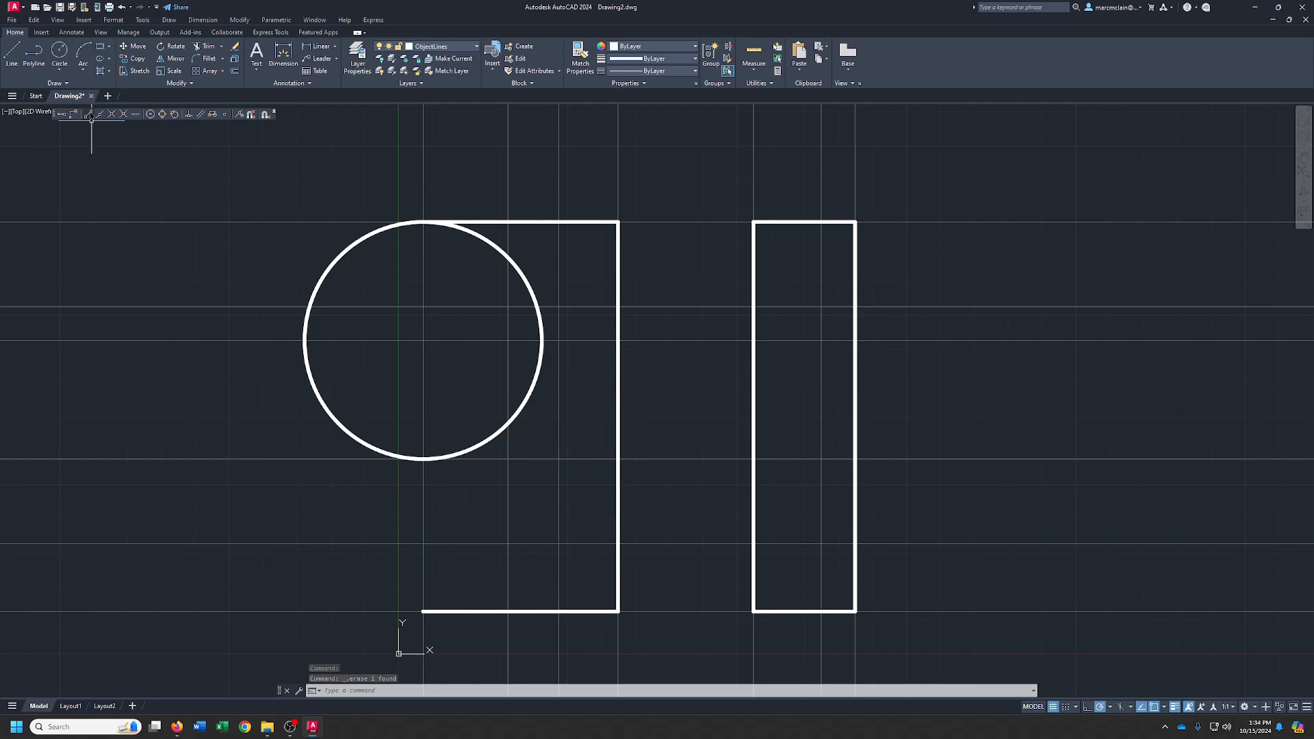
Draw connected lines from the front view's bottom edge up the second vertical construction line, then across to the circle's lowest point.
left_click(19, 55)
left_click(507, 611)
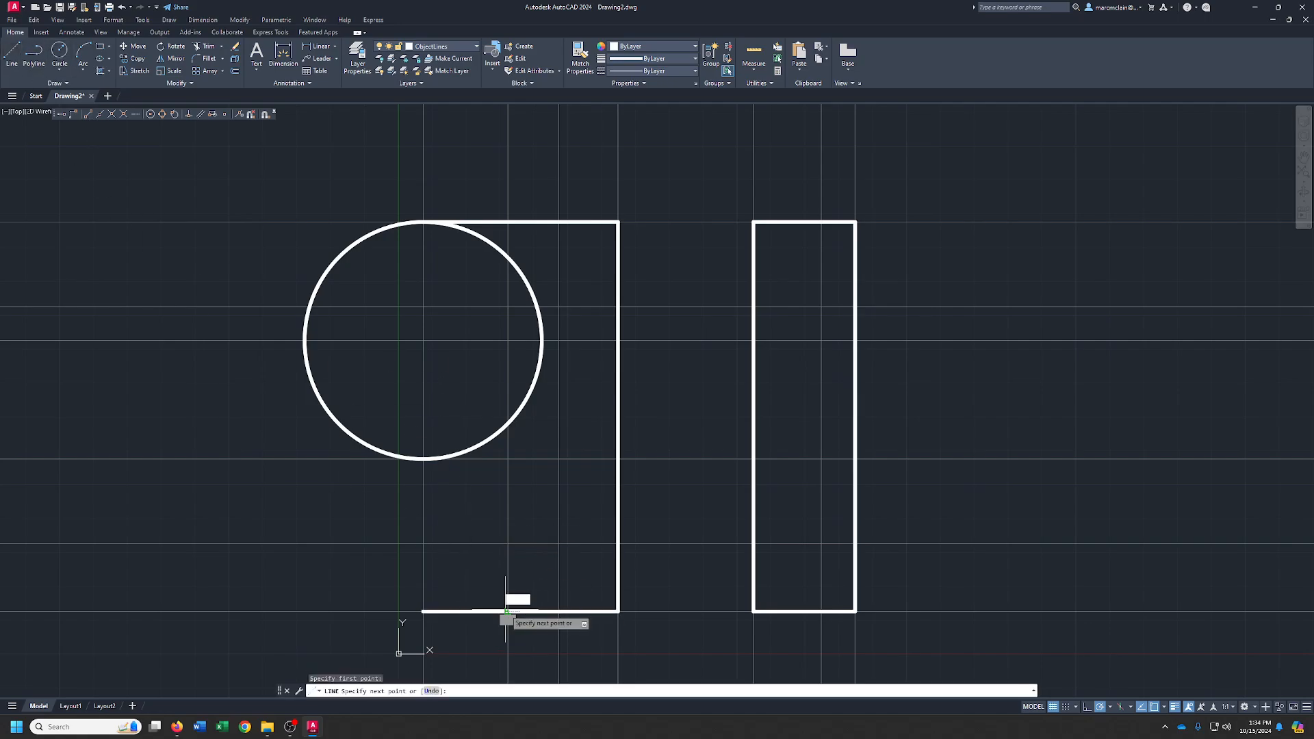
left_click(507, 458)
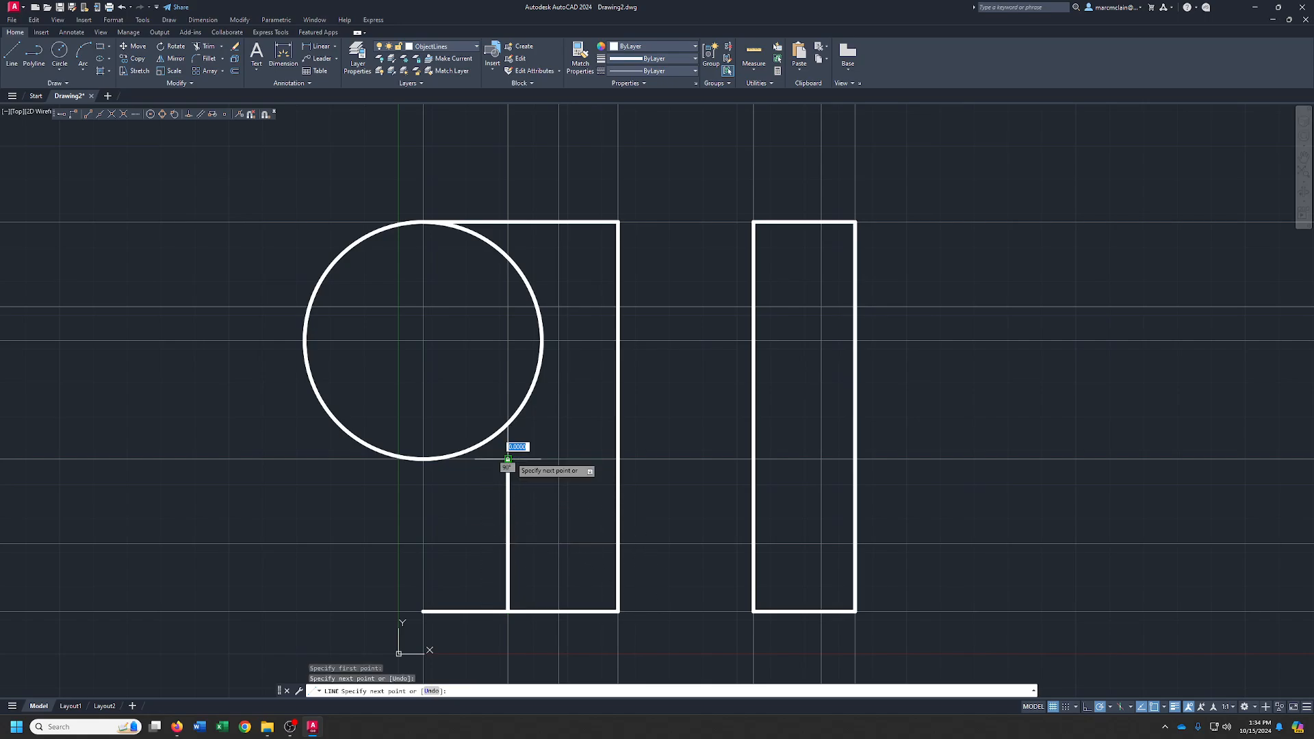
left_click(423, 458)
key("Return")
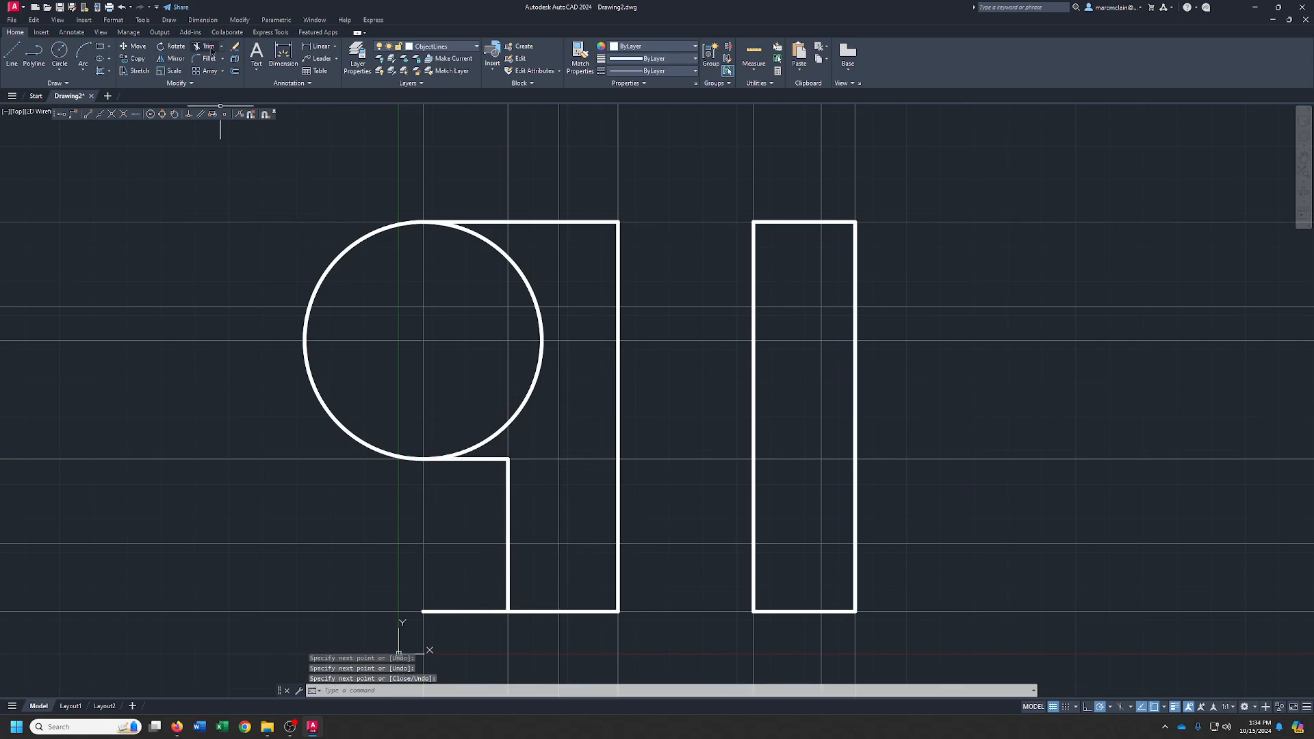
Trim away the circle's right half, using the front view's top edge and the short horizontal line beneath the circle as cutting edges.
left_click(208, 48)
right_click(343, 158)
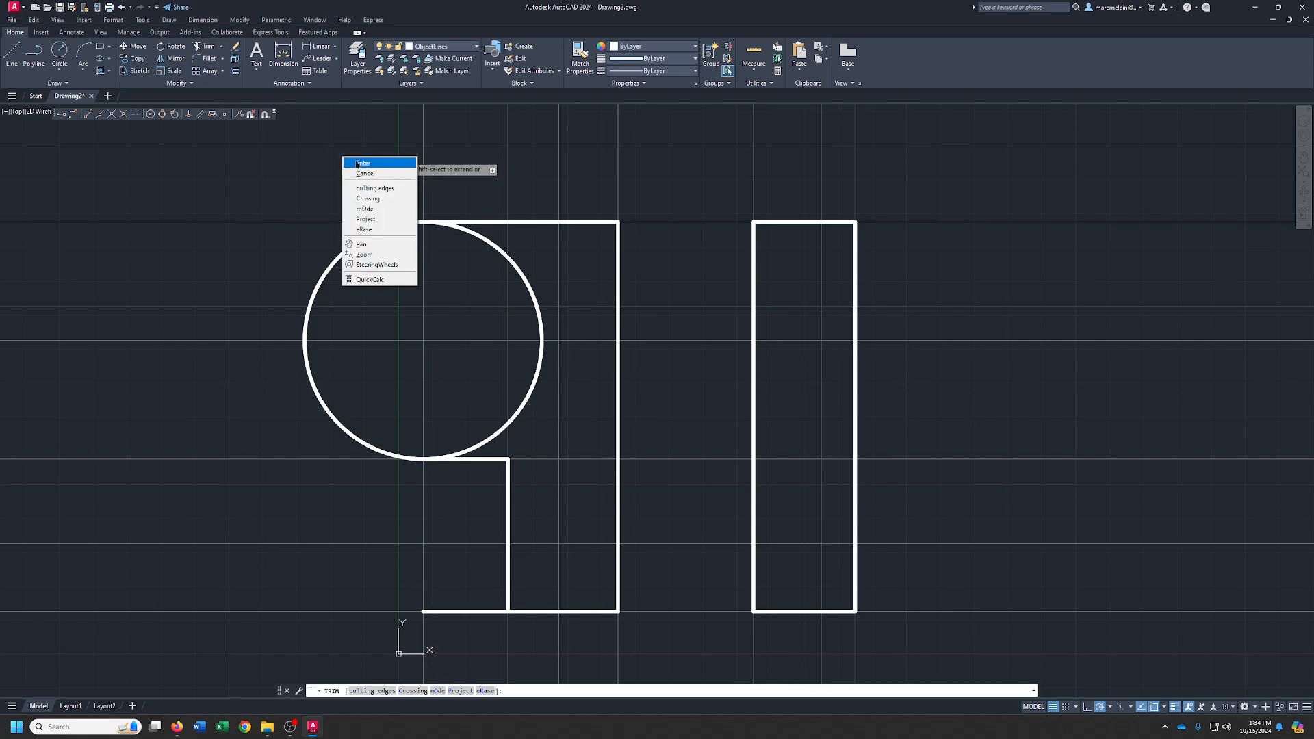
left_click(371, 188)
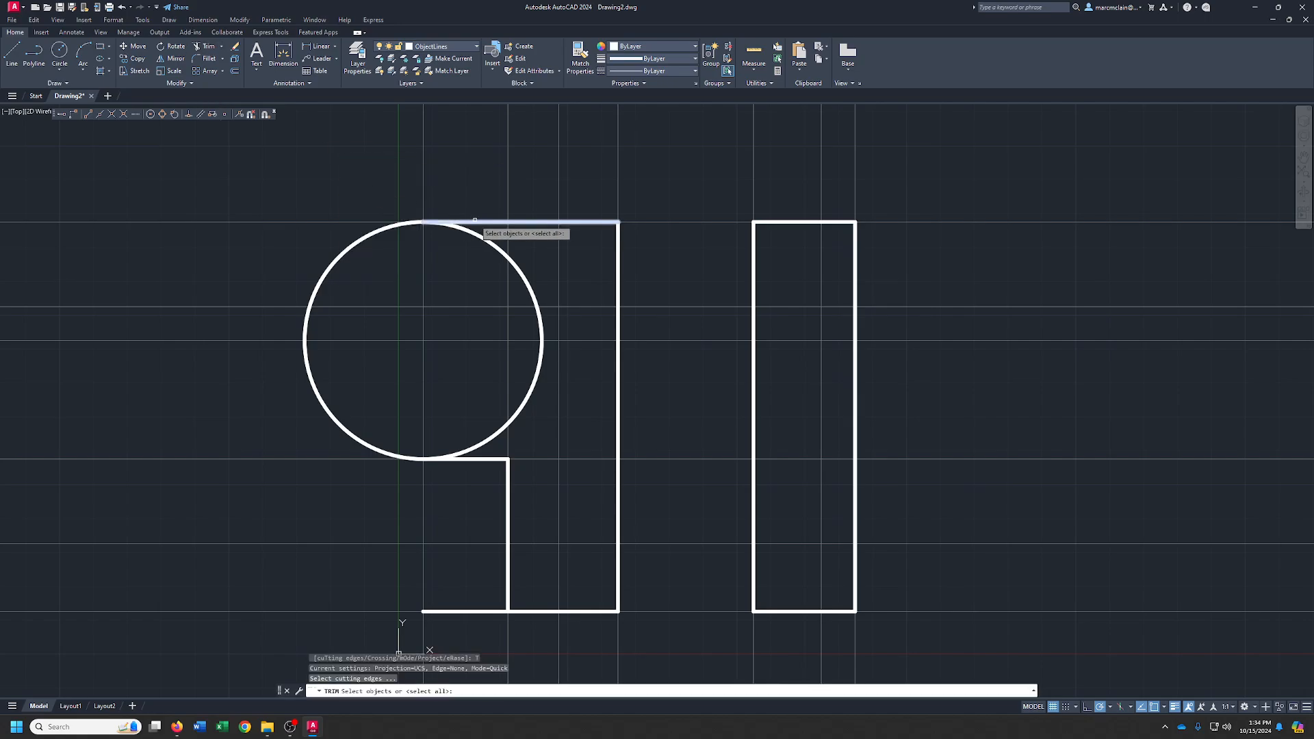
left_click(476, 221)
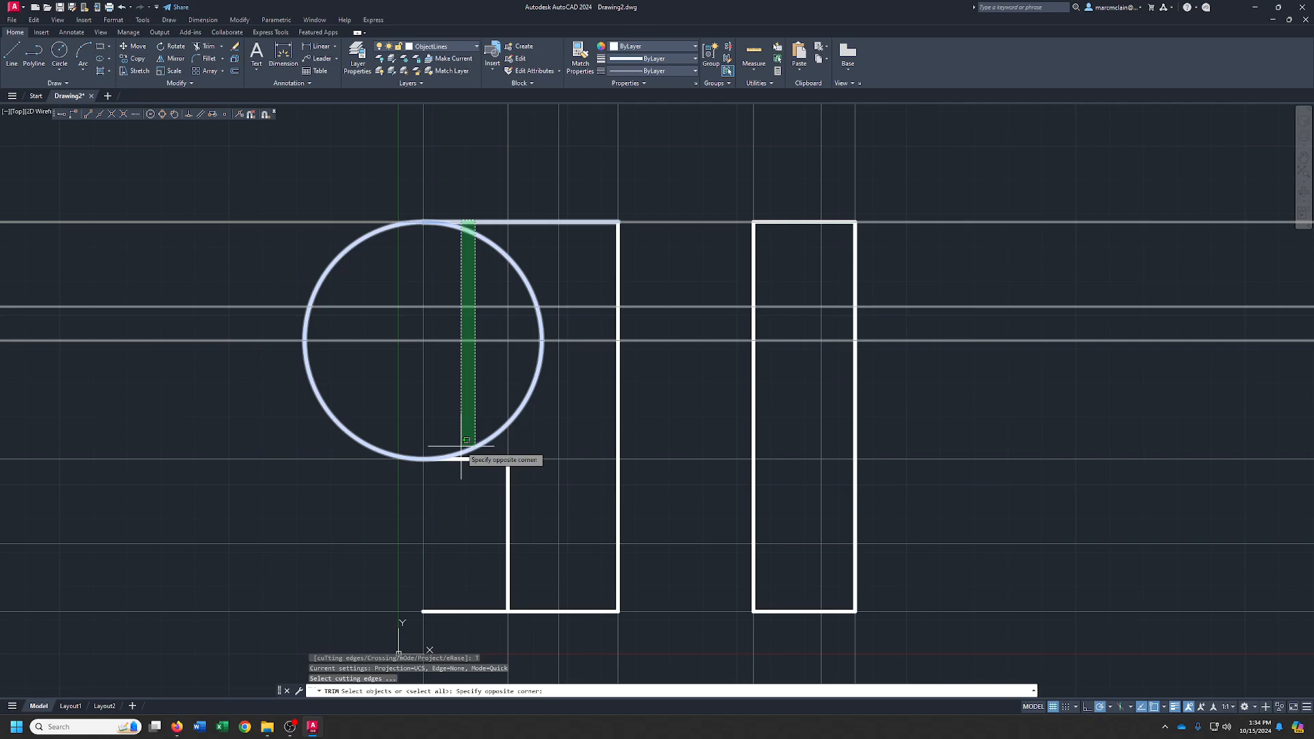
left_click(472, 221)
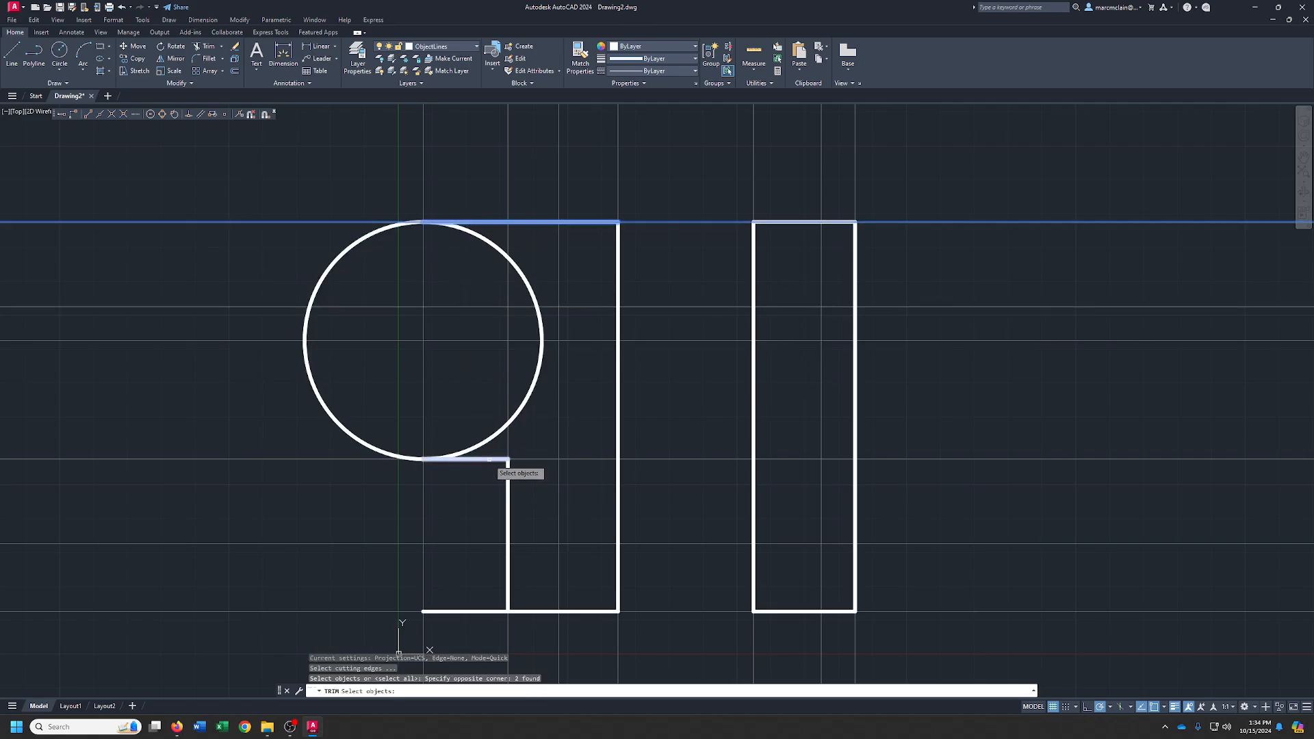
left_click(488, 459)
key("Return")
left_click(491, 438)
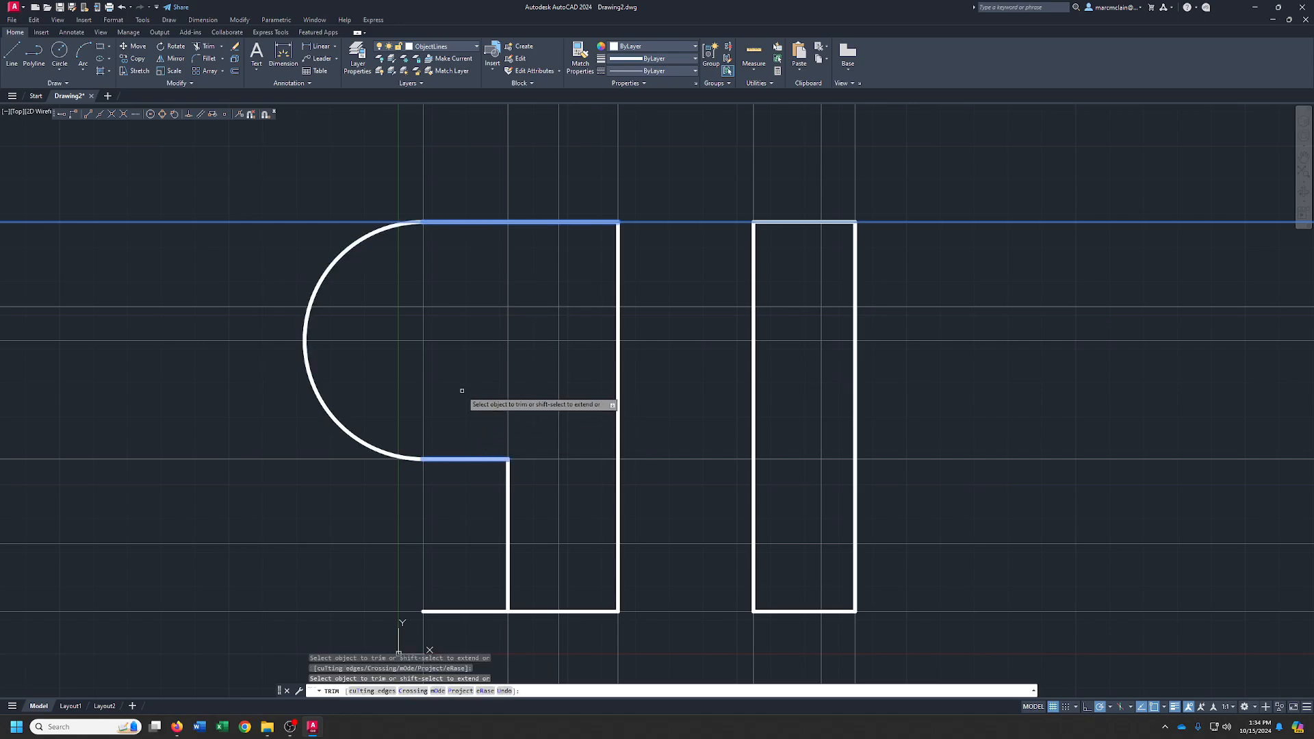
right_click(464, 390)
left_click(472, 402)
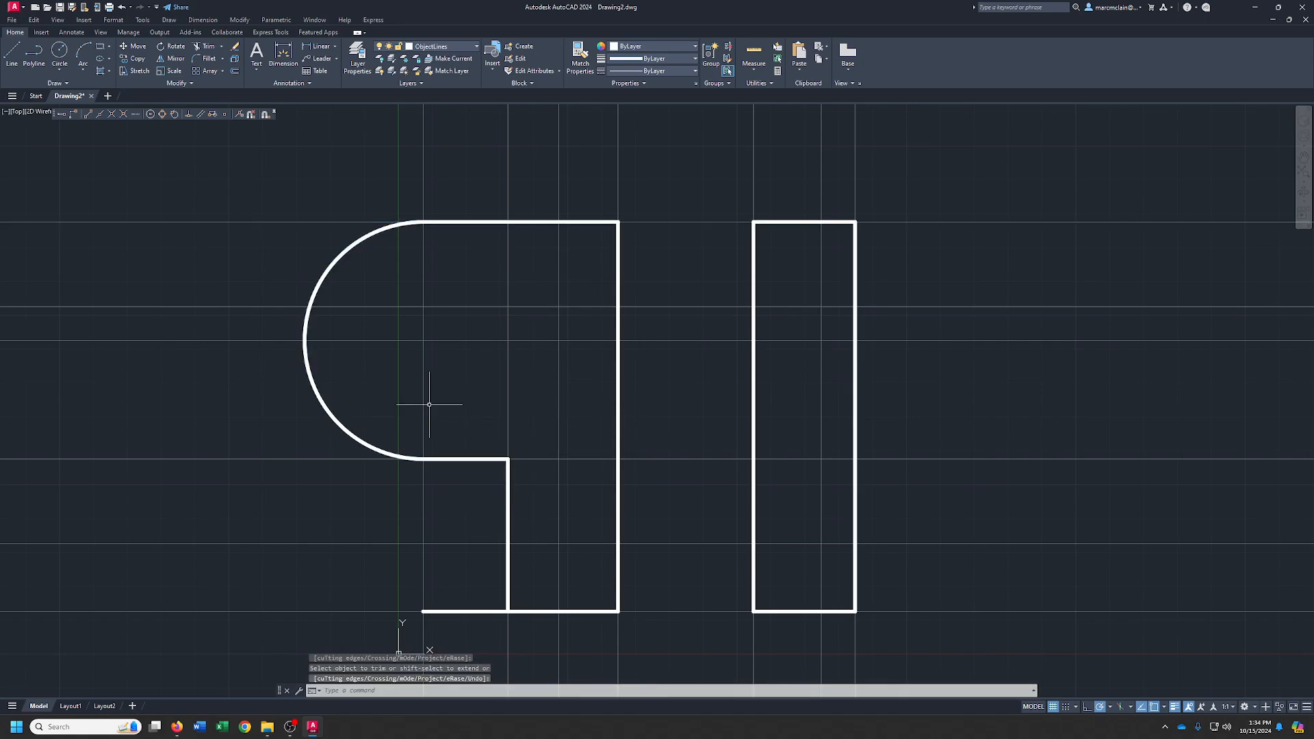
Trim the leftover bottom edge segment protruding left of the front view's lower leg.
left_click(214, 46)
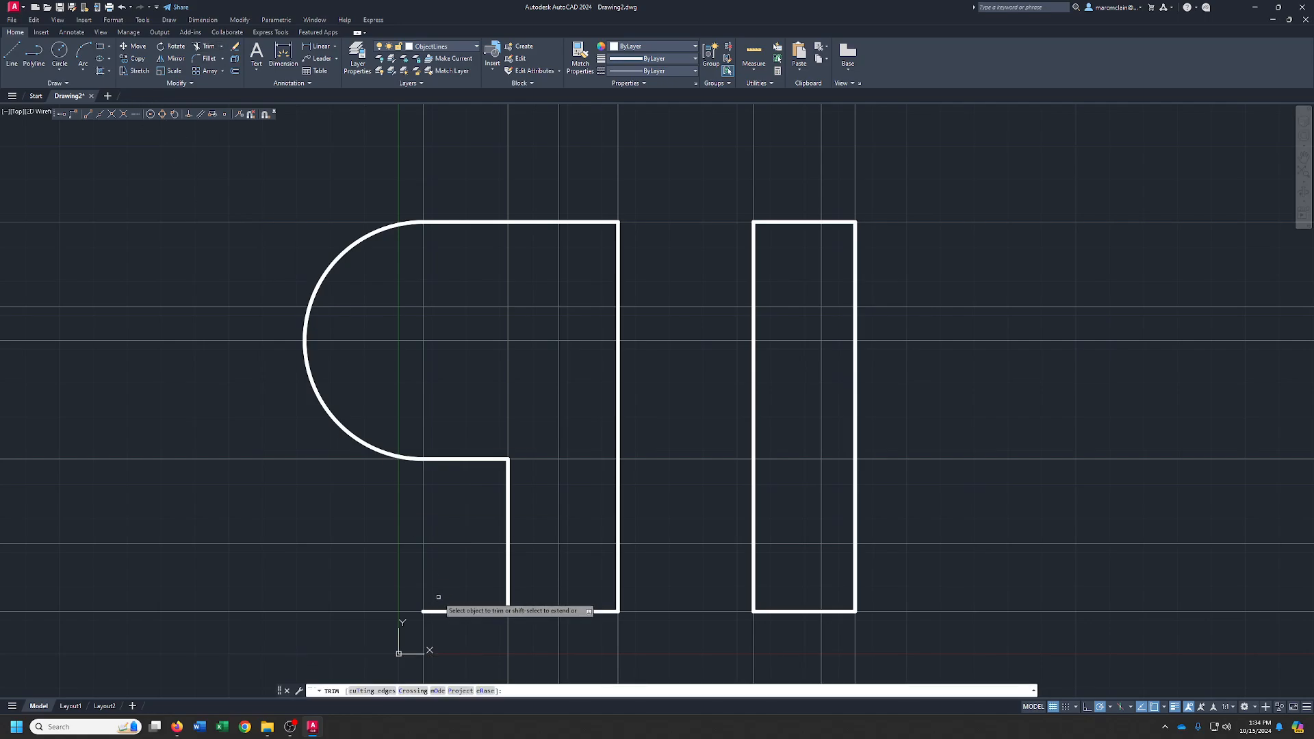
right_click(459, 575)
left_click(477, 579)
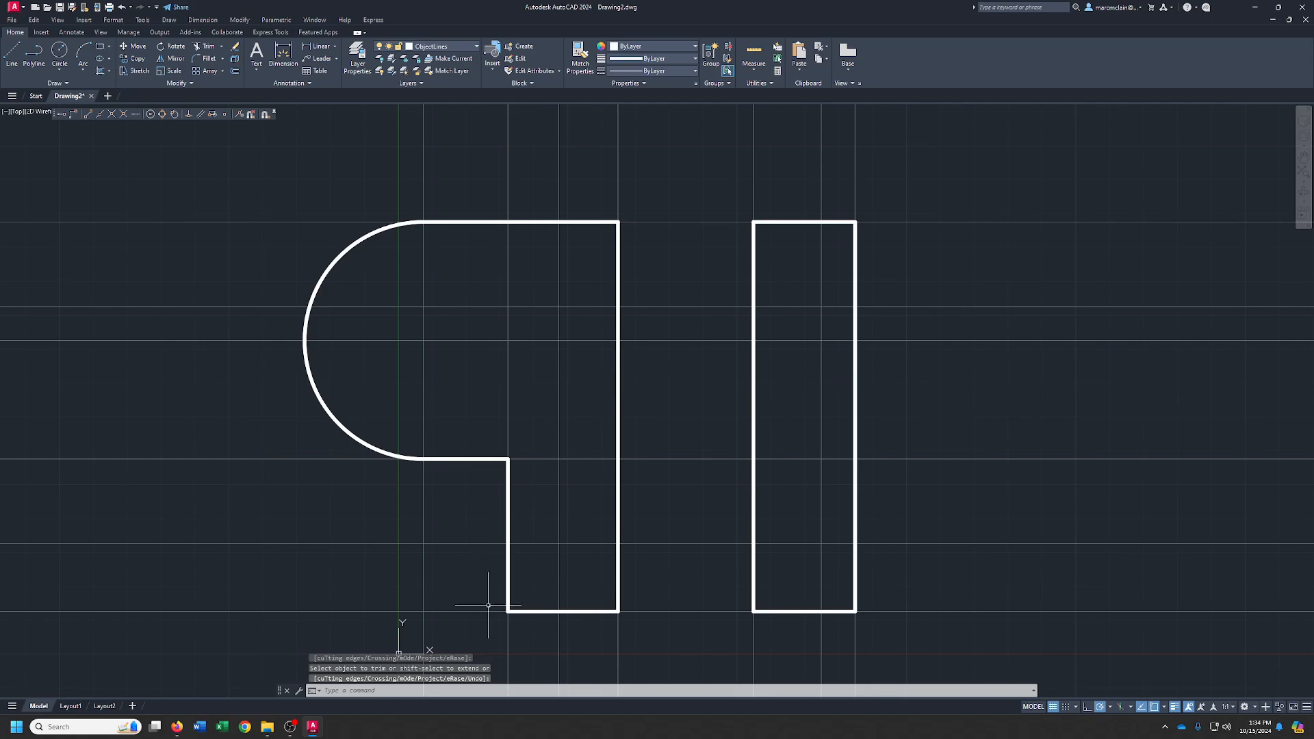
Draw a horizontal line across the front view's lower leg along the construction line just above its bottom edge.
left_click(12, 60)
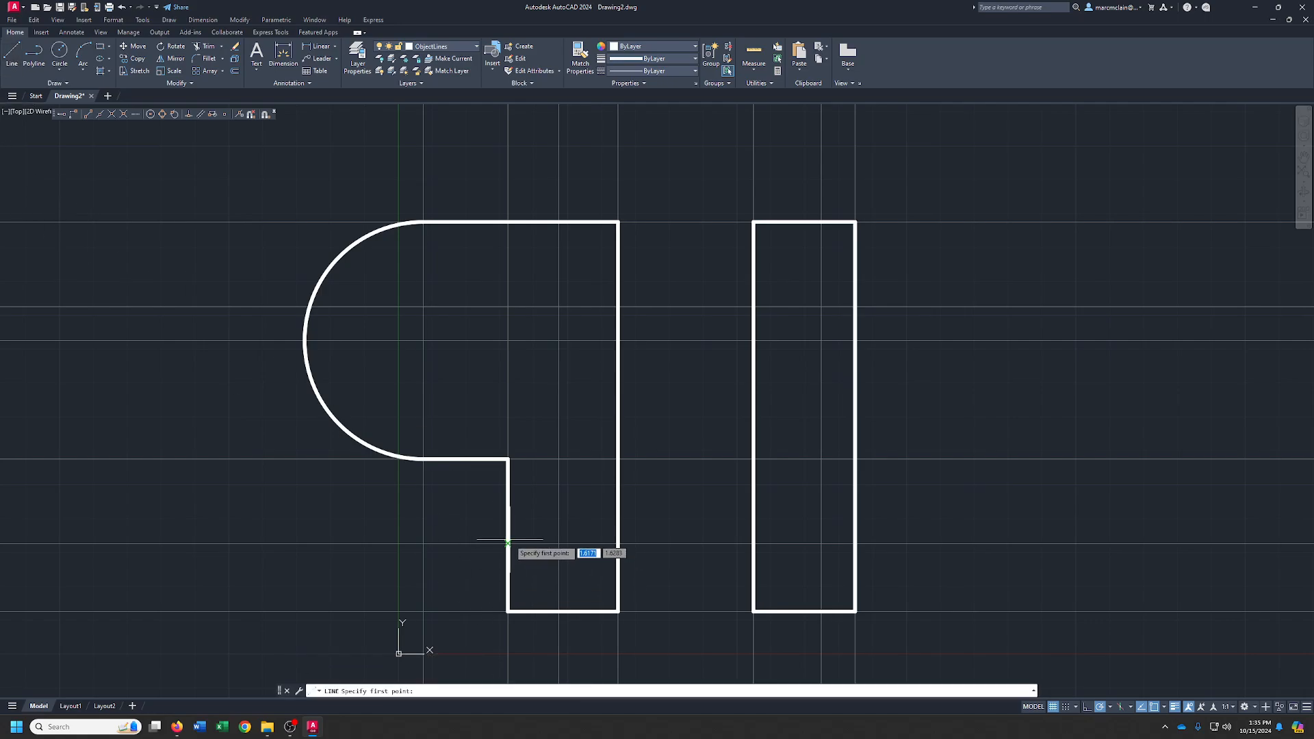
left_click(507, 544)
left_click(612, 544)
right_click(615, 544)
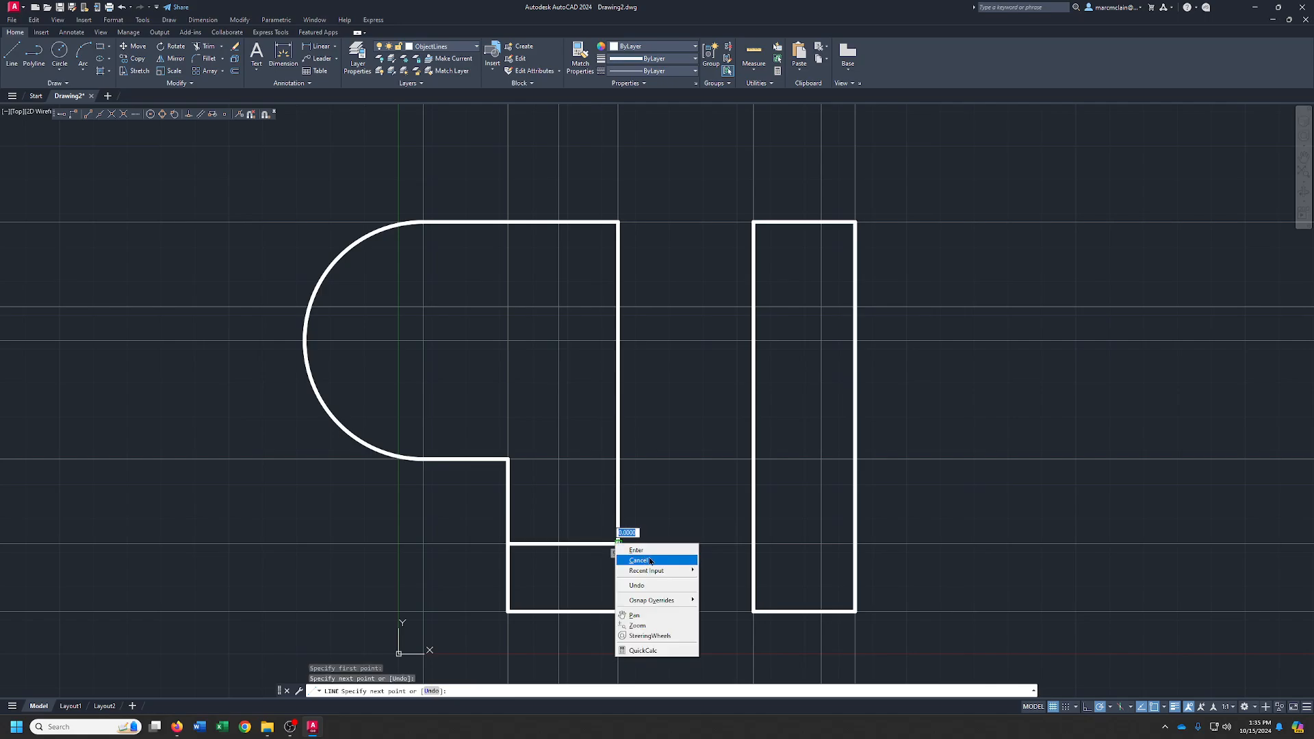
left_click(631, 548)
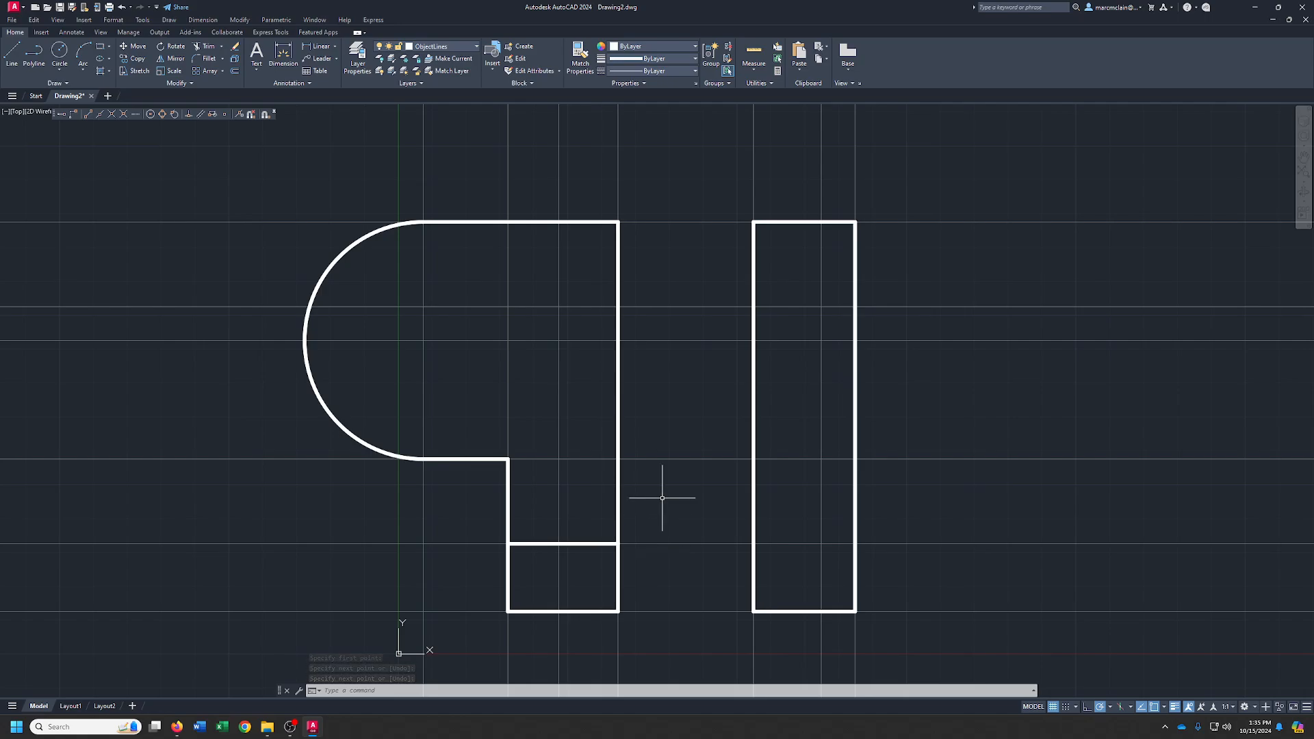
Draw a 120° angled line from the front view's right edge, at the second horizontal construction line, up to the top edge.
left_click(1111, 708)
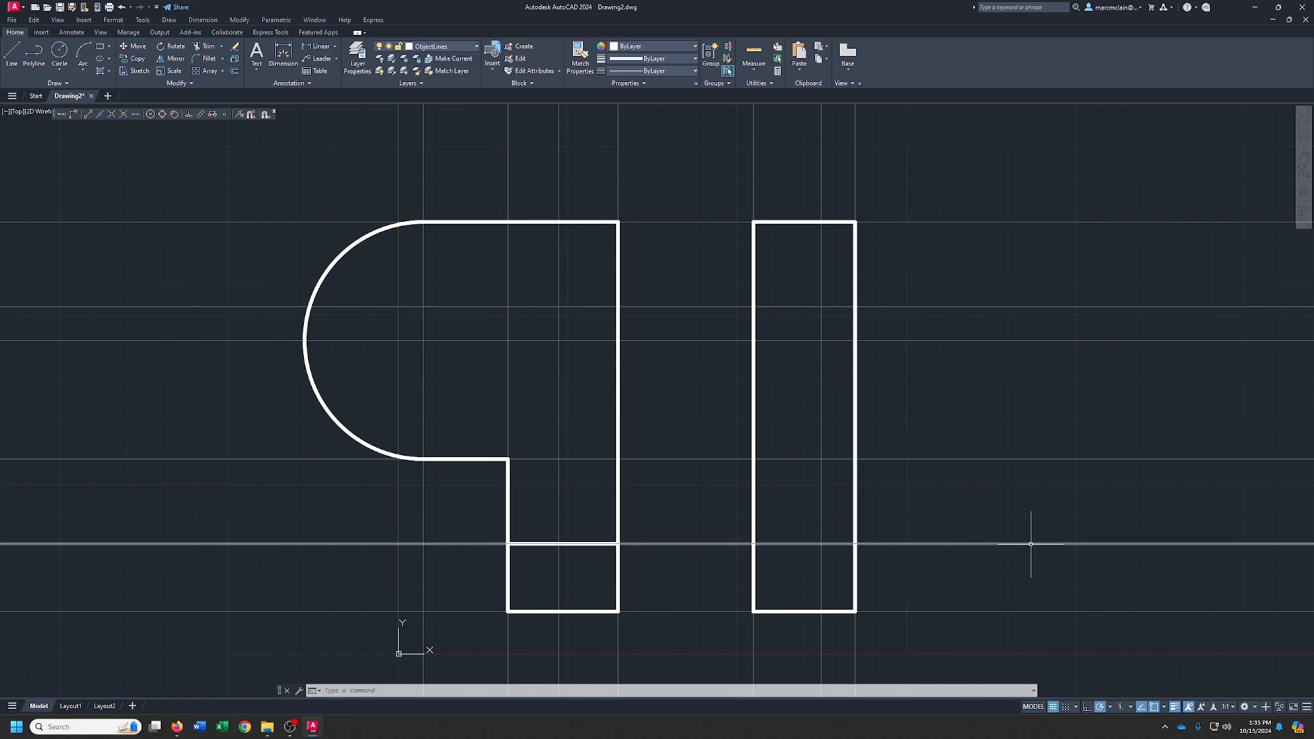
left_click(12, 54)
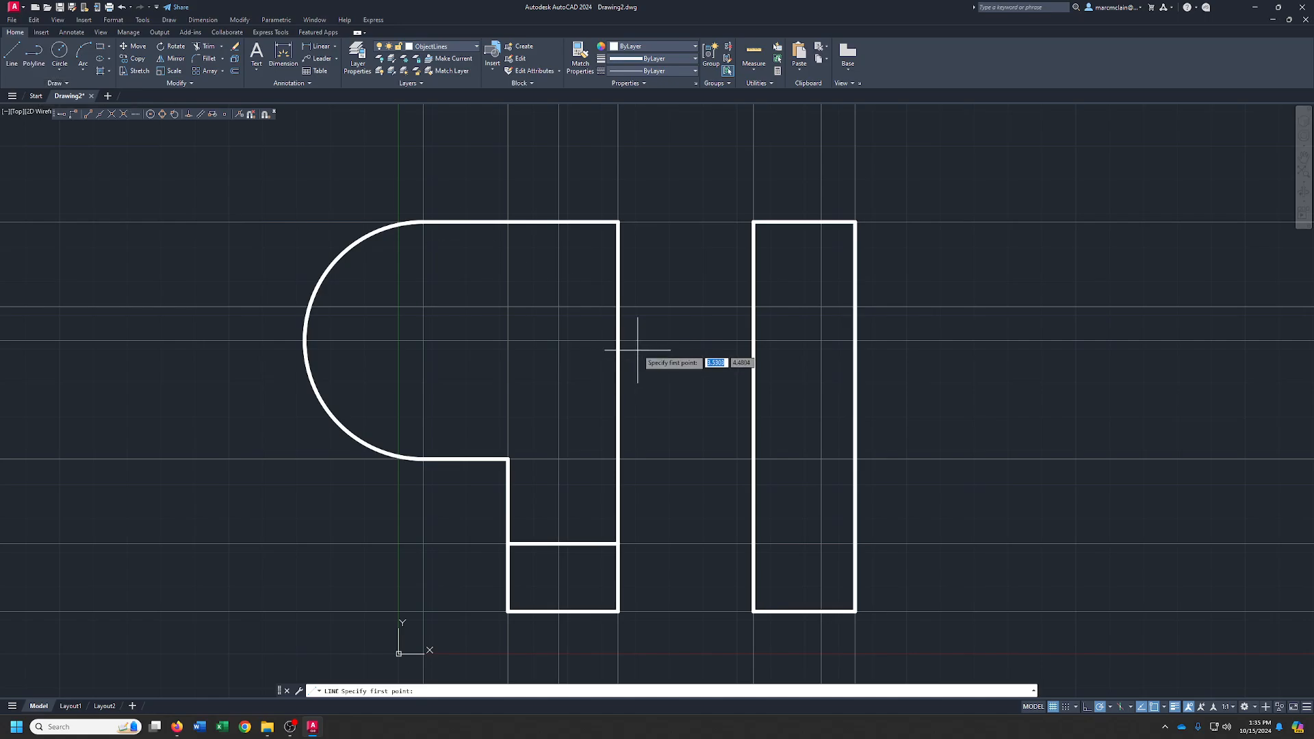
left_click(617, 305)
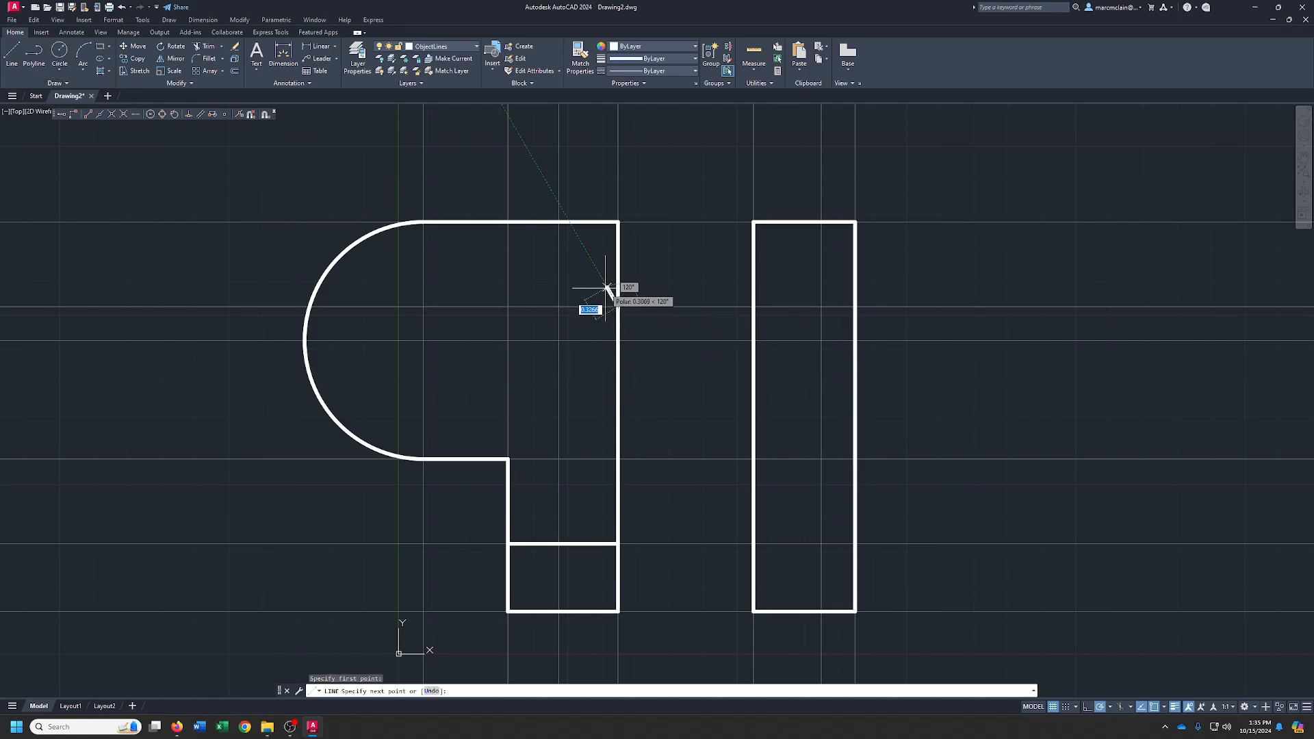
left_click(570, 223)
right_click(570, 223)
left_click(593, 231)
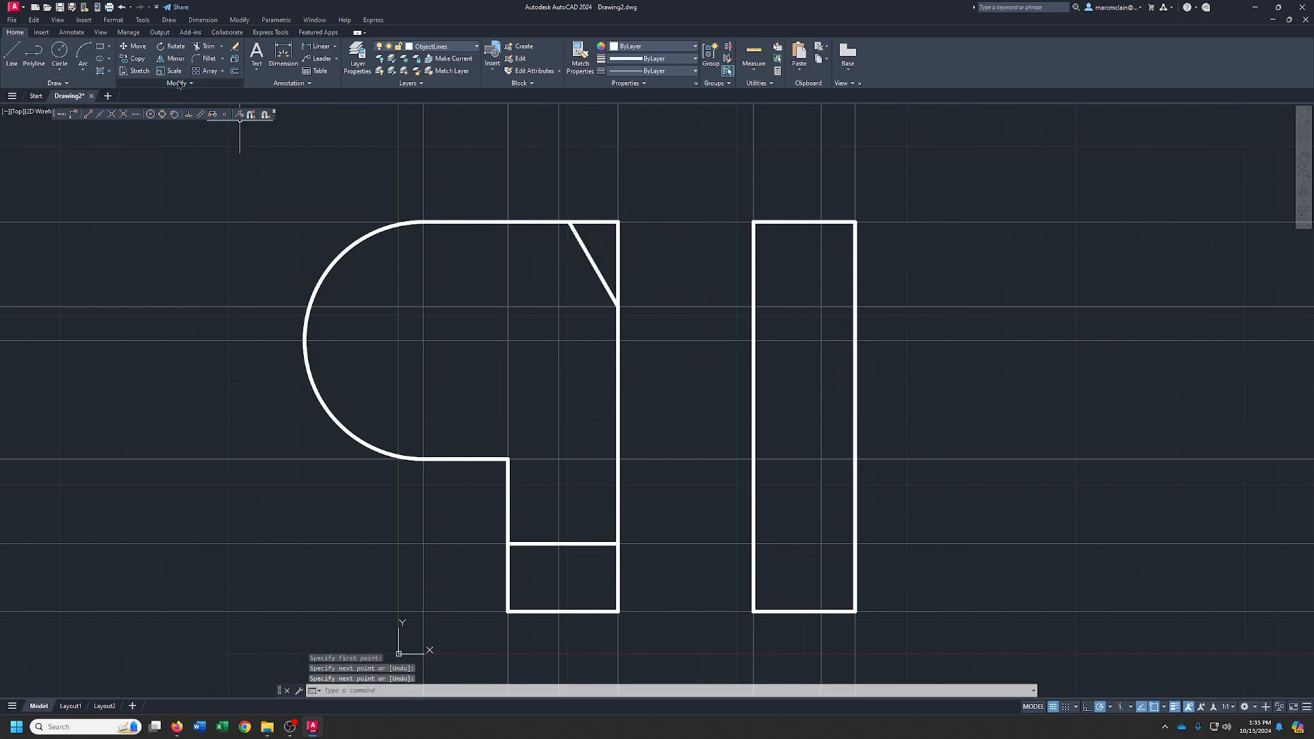
Trim the top and right edge segments outside the angled line at the front view's upper-right corner.
left_click(208, 47)
left_click(593, 223)
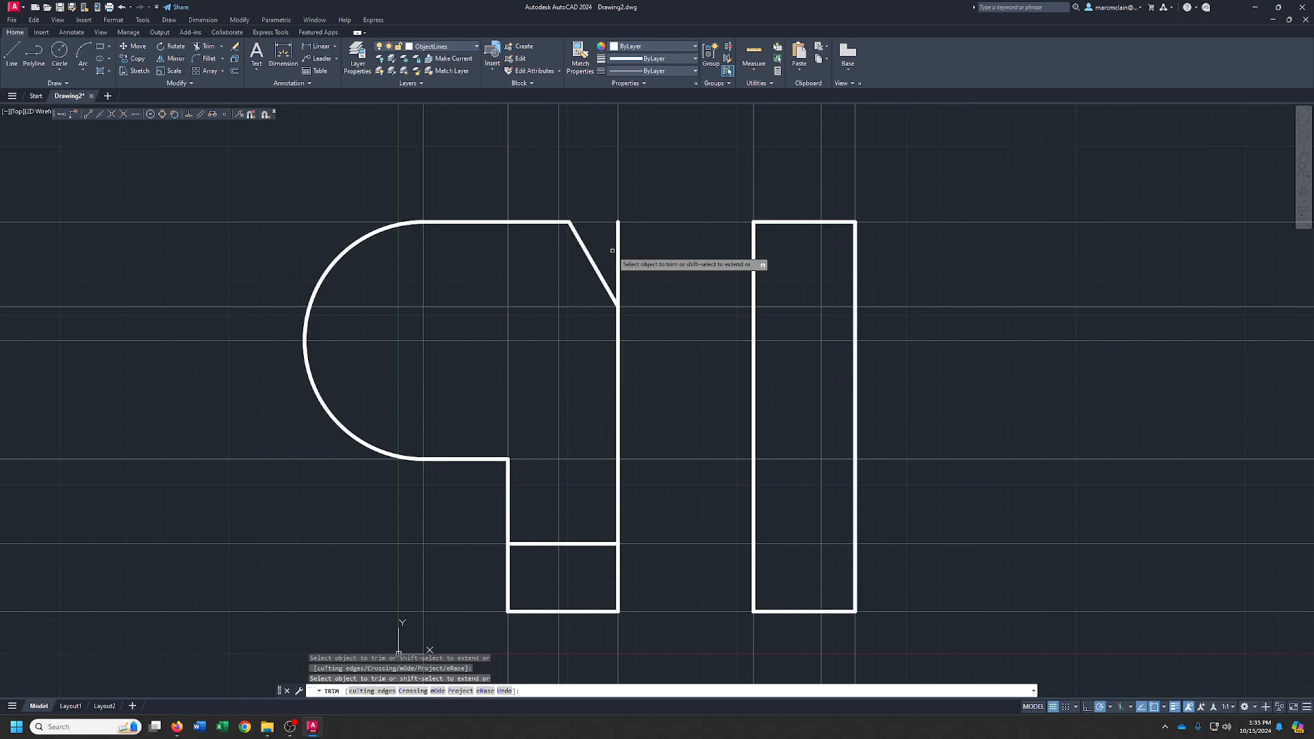
left_click(615, 252)
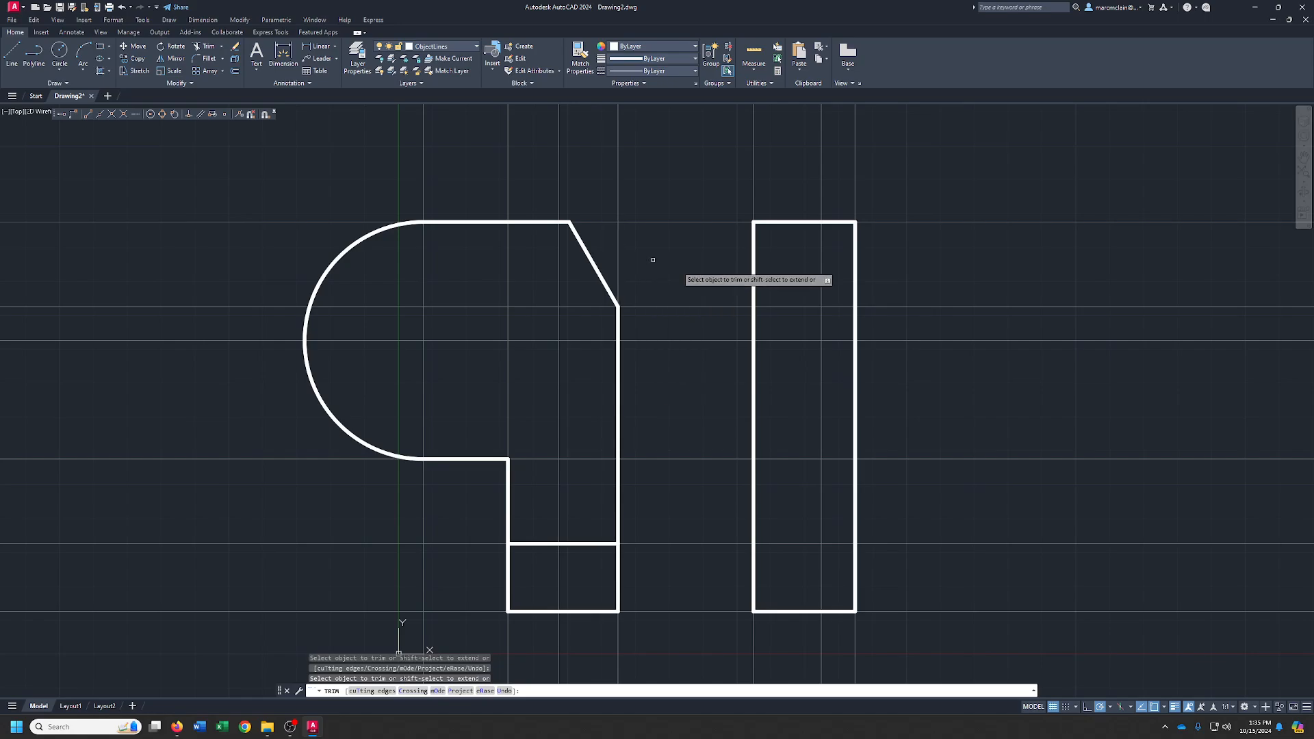
key("Return")
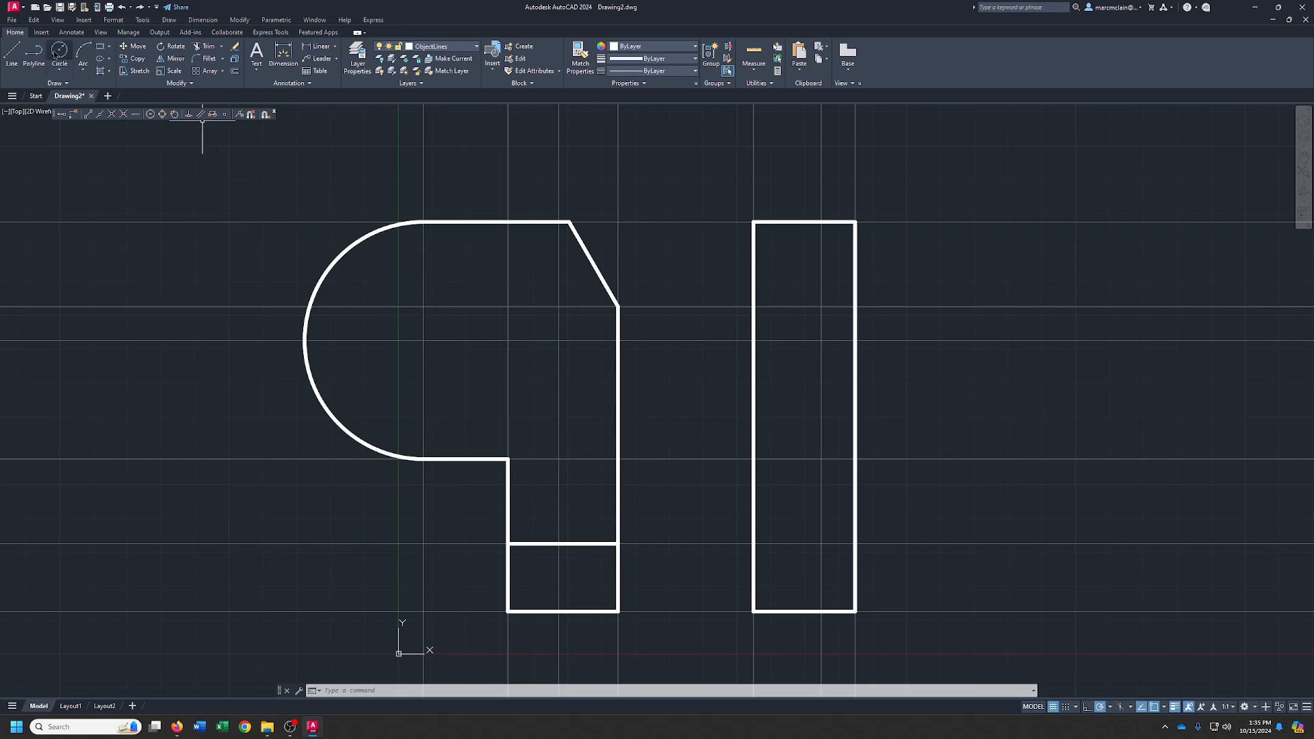
Draw a 0.625 diameter circle at the construction line intersection near the front view's right edge, level with the arc's centre.
left_click(61, 74)
left_click(75, 93)
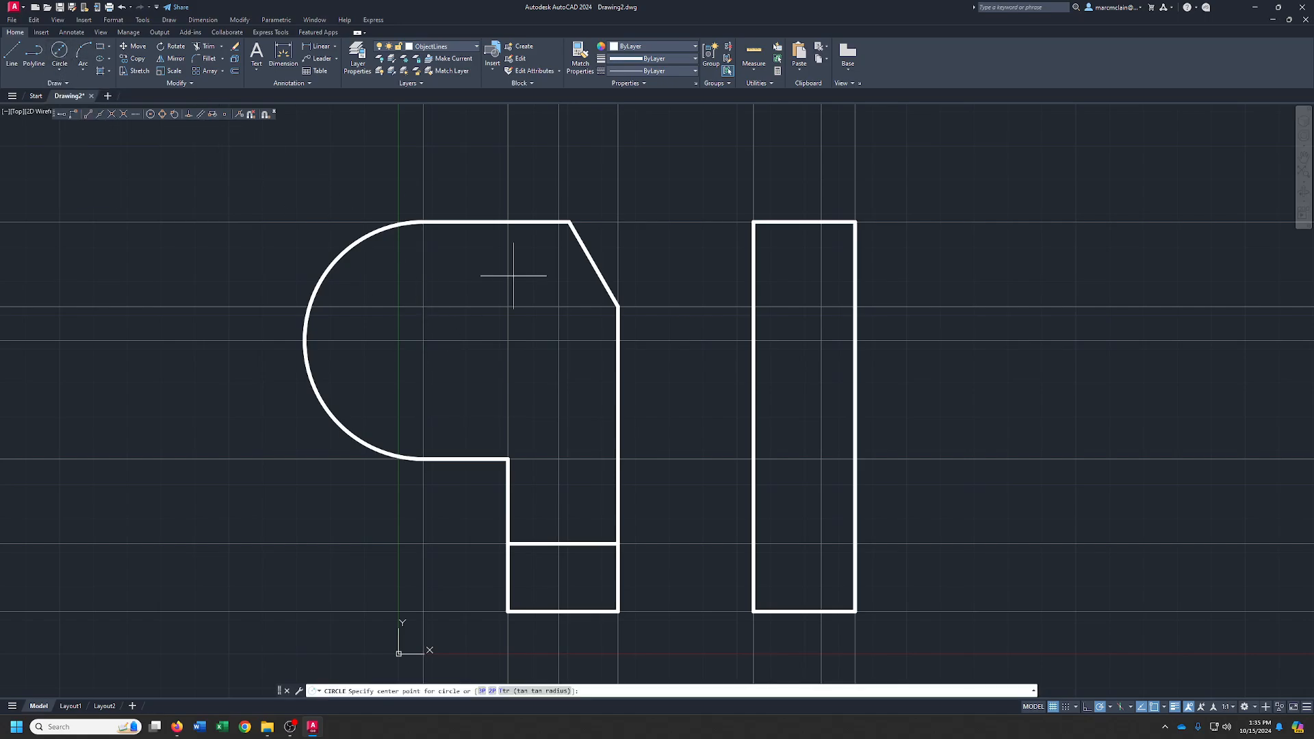
left_click(559, 340)
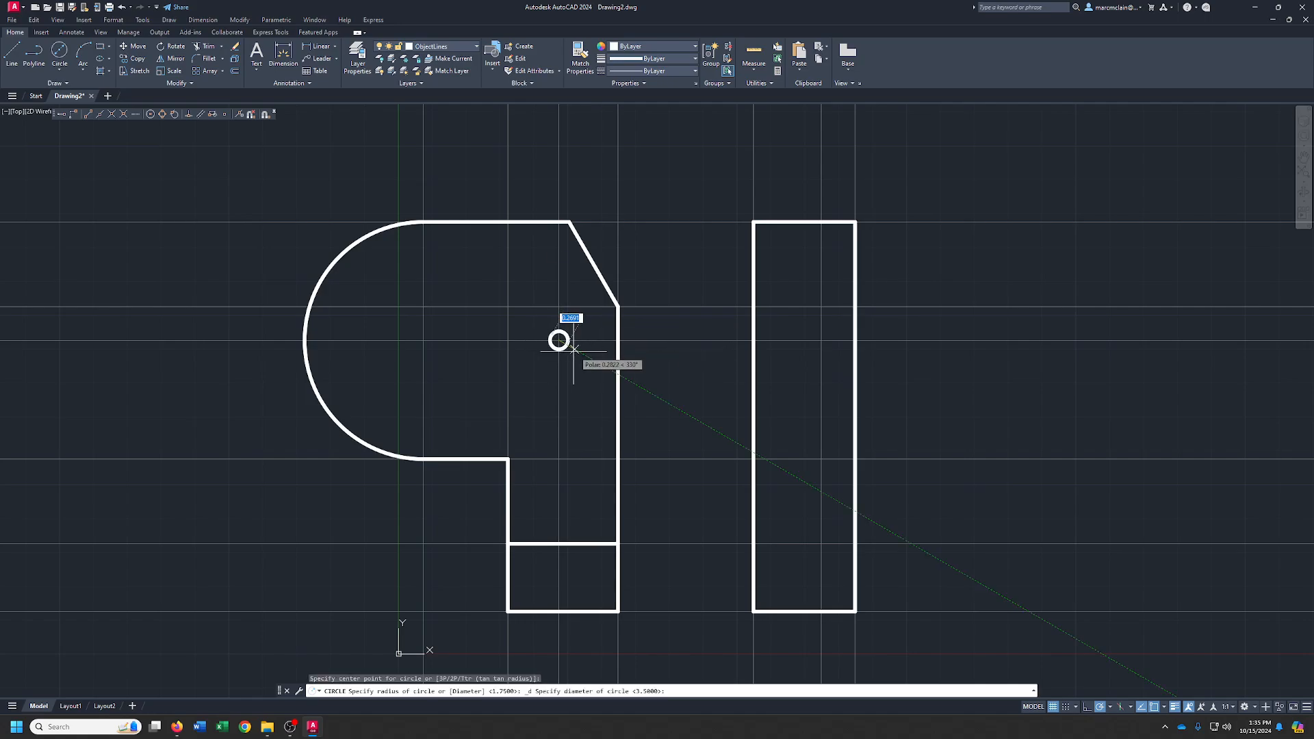
type(".625")
key("Return")
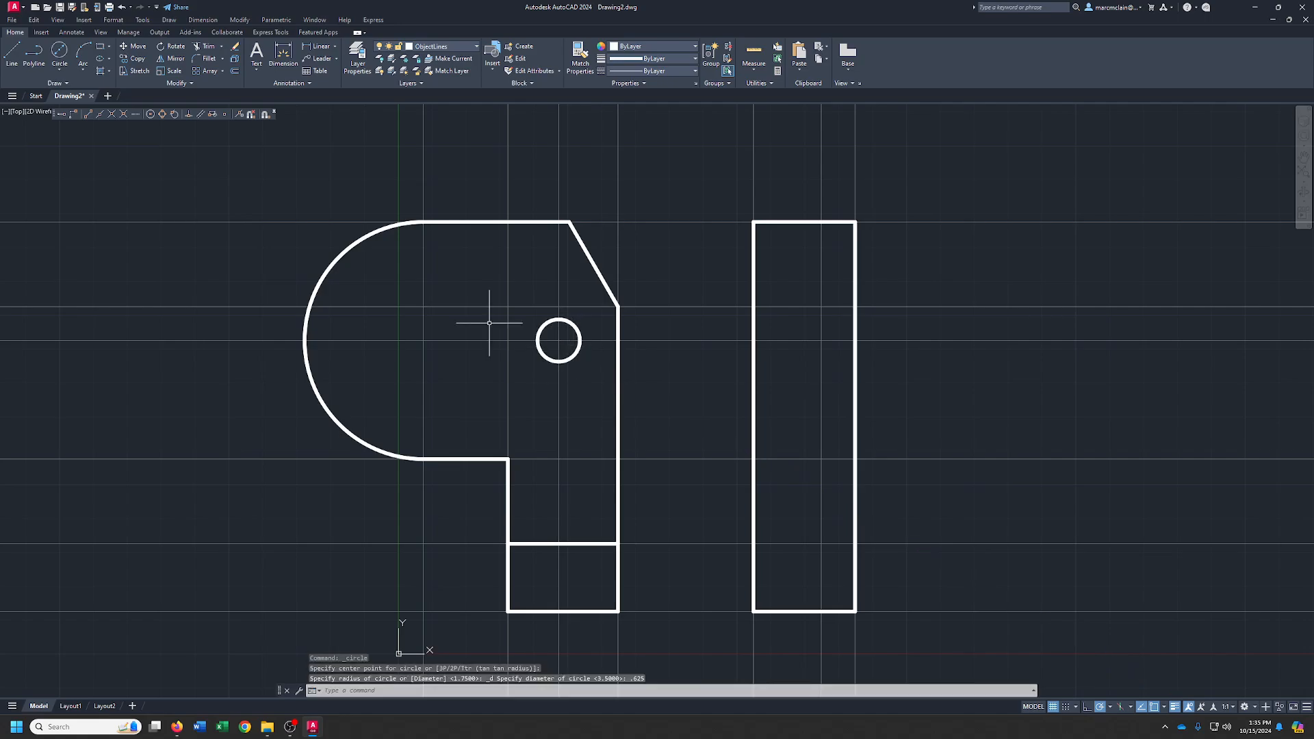
Draw a 1.75 diameter circle concentric with the front view's large arc.
left_click(59, 52)
left_click(423, 340)
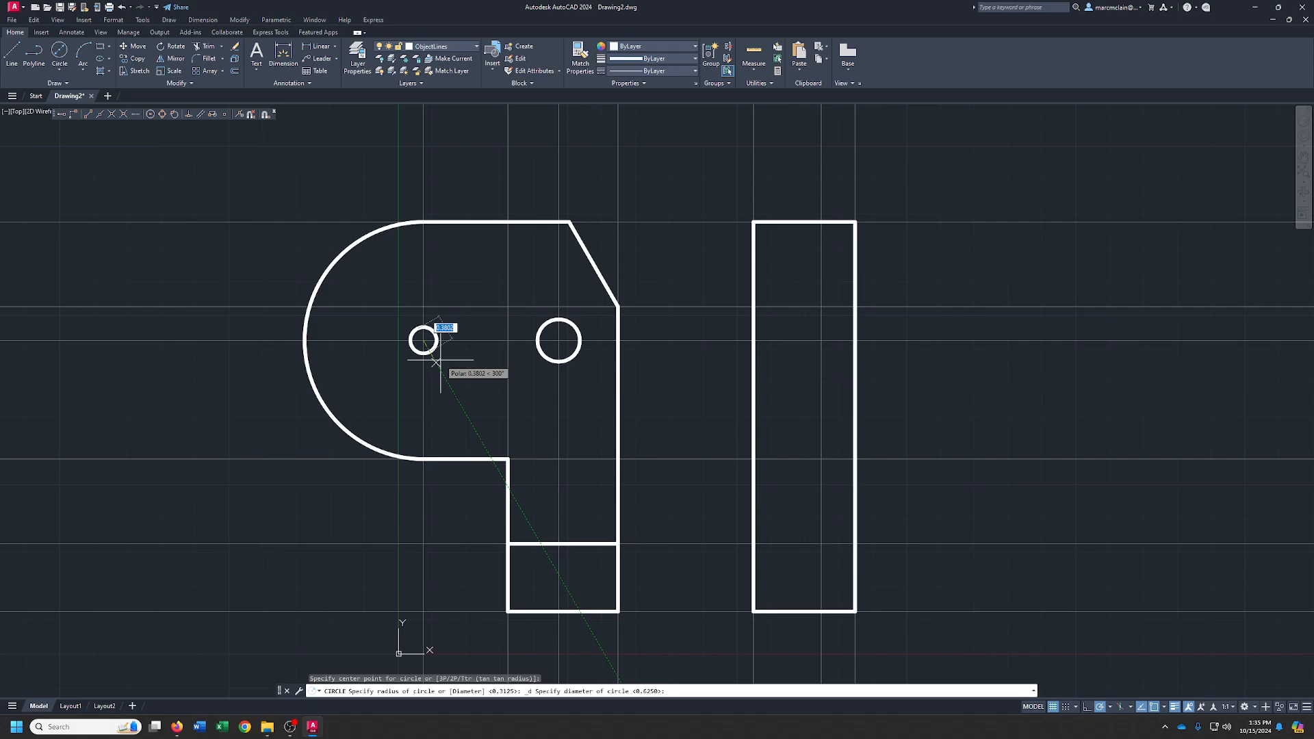
type("1.75")
key("Return")
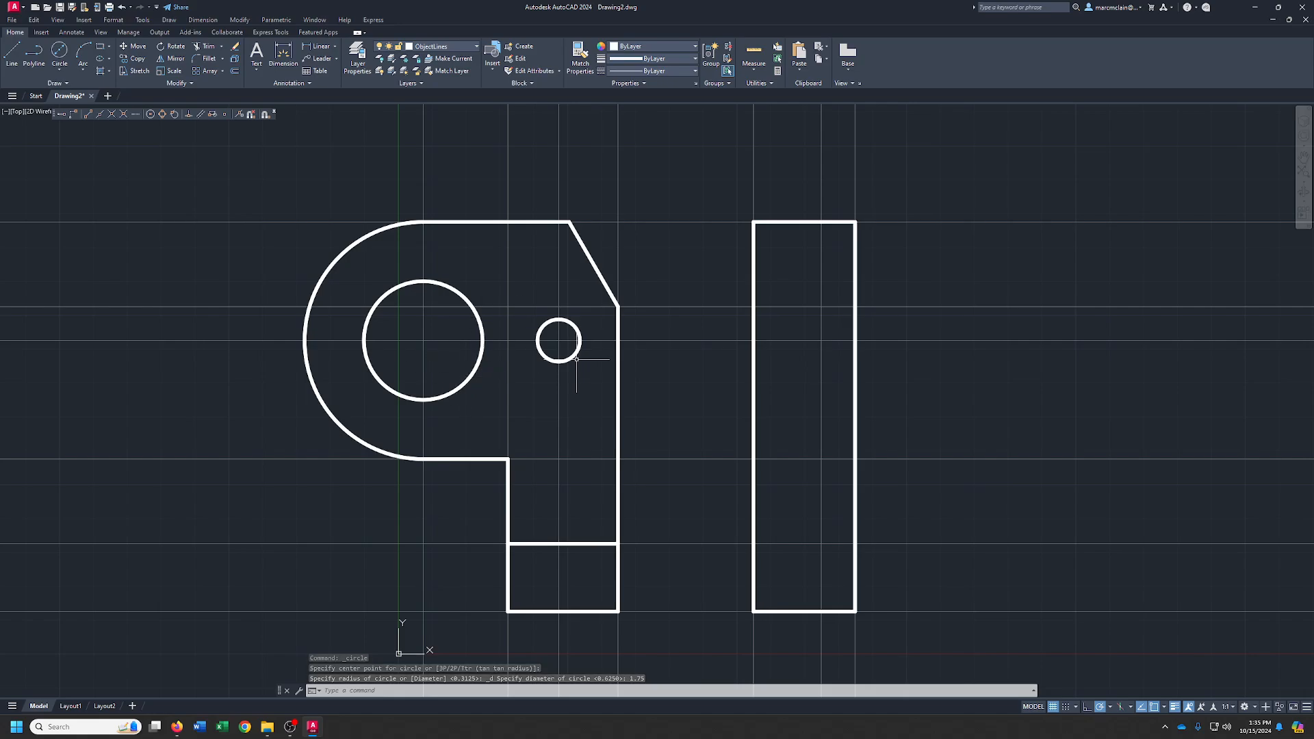
Draw the side view's inner L-shaped profile from the top edge down its inner construction line, then across to the left edge.
left_click(14, 52)
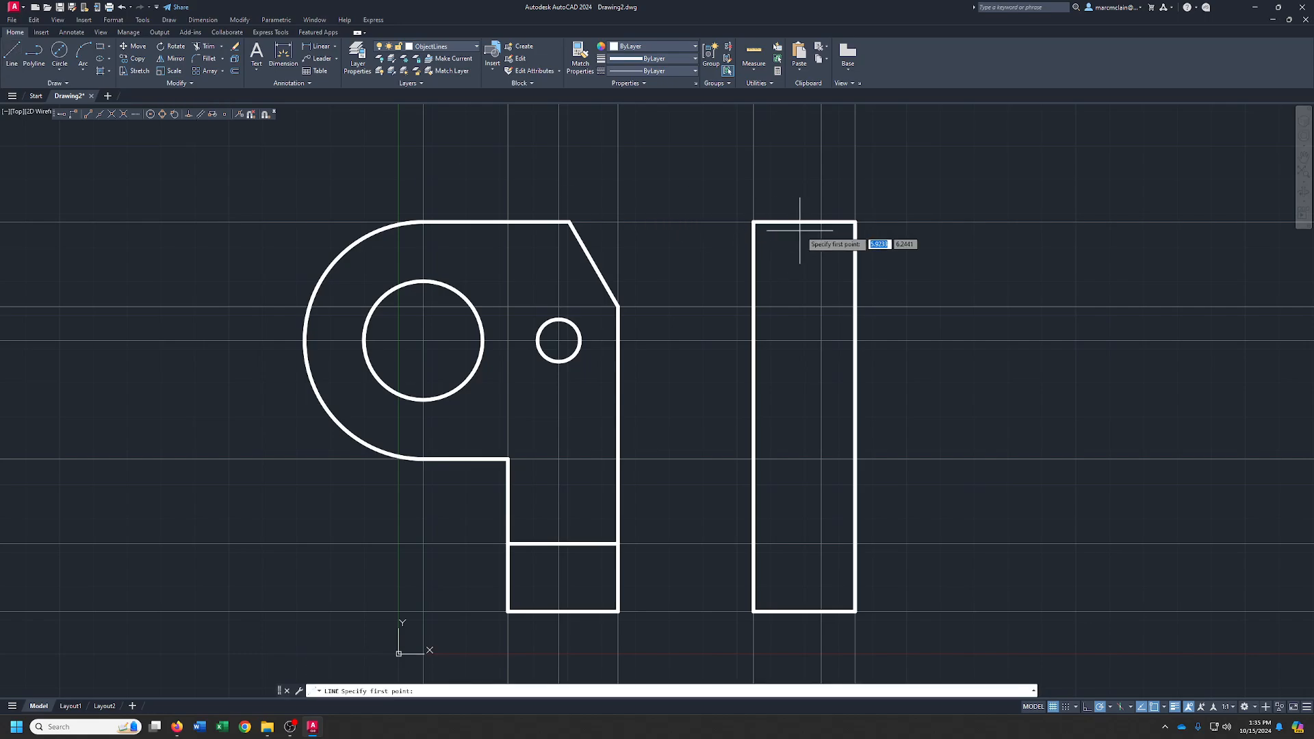
left_click(822, 222)
left_click(821, 544)
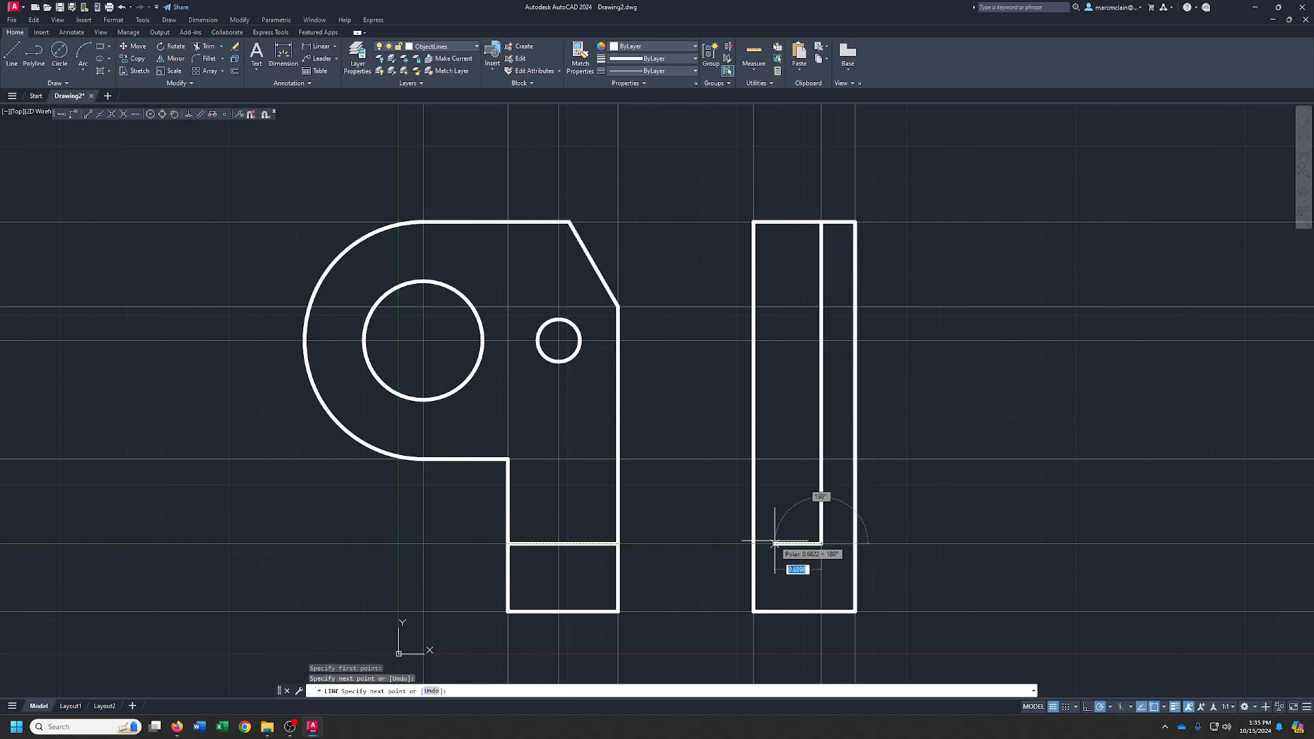
left_click(755, 544)
right_click(753, 543)
left_click(766, 547)
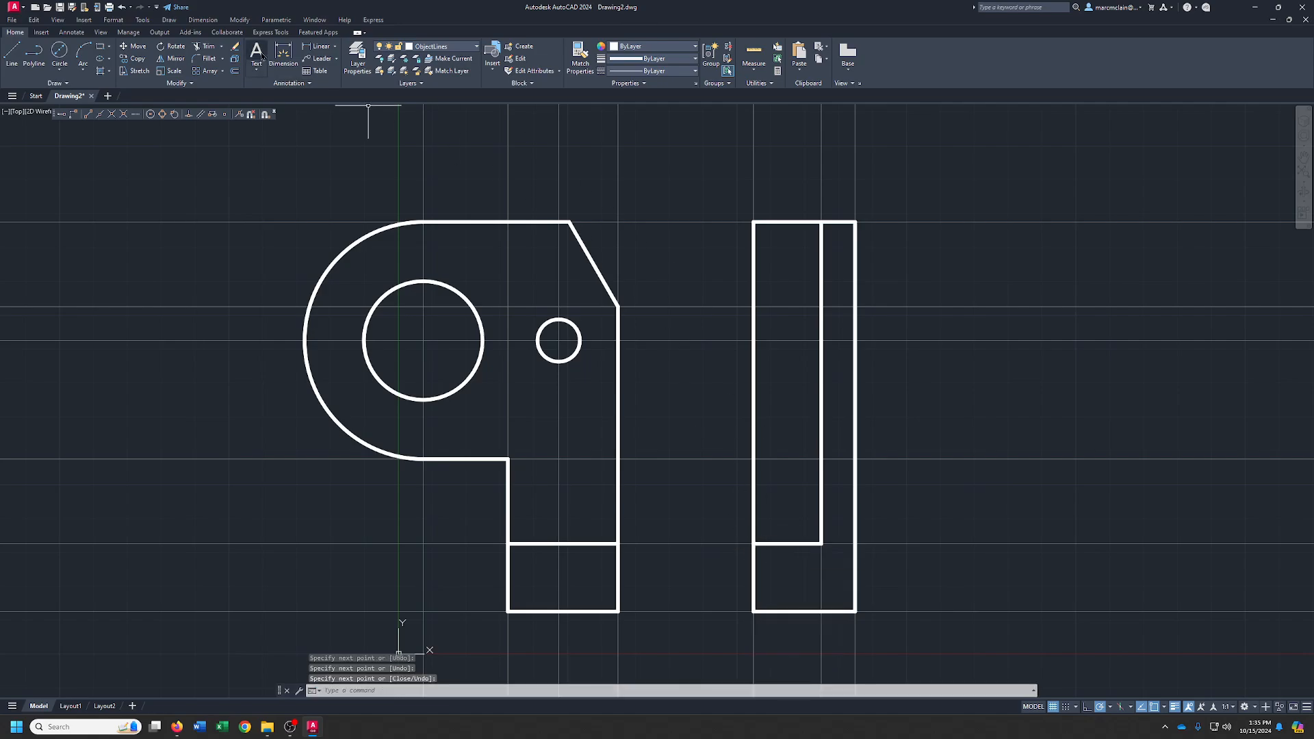
Trim the side view's top and left edges outside the L-shaped profile and delete the leftover left edge segment.
left_click(206, 46)
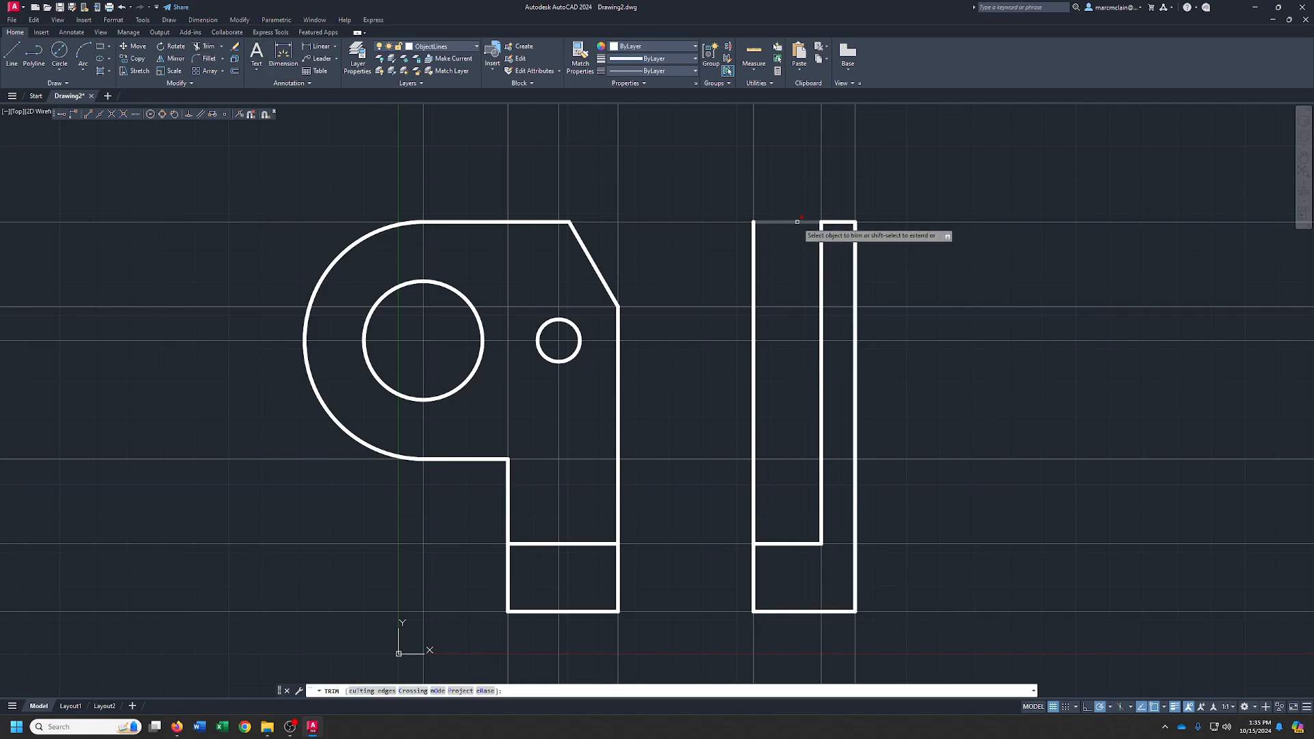
left_click(794, 222)
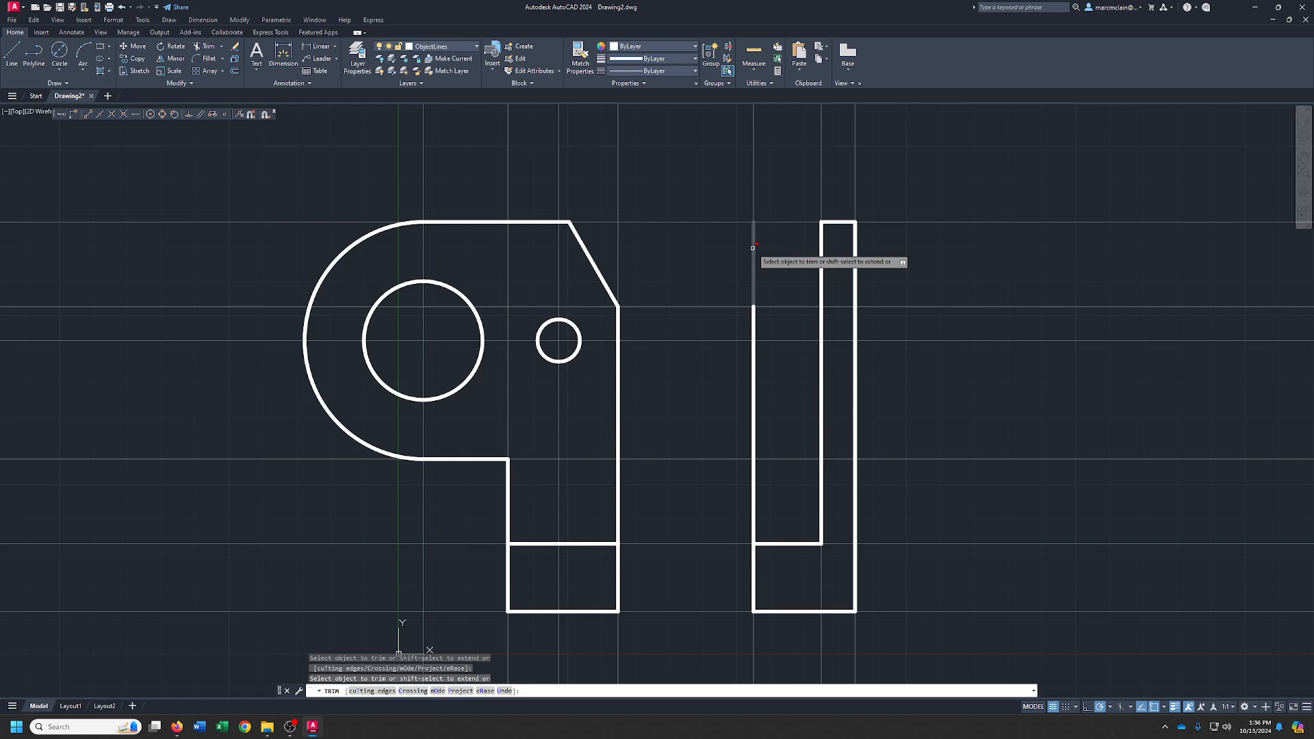
left_click(753, 248)
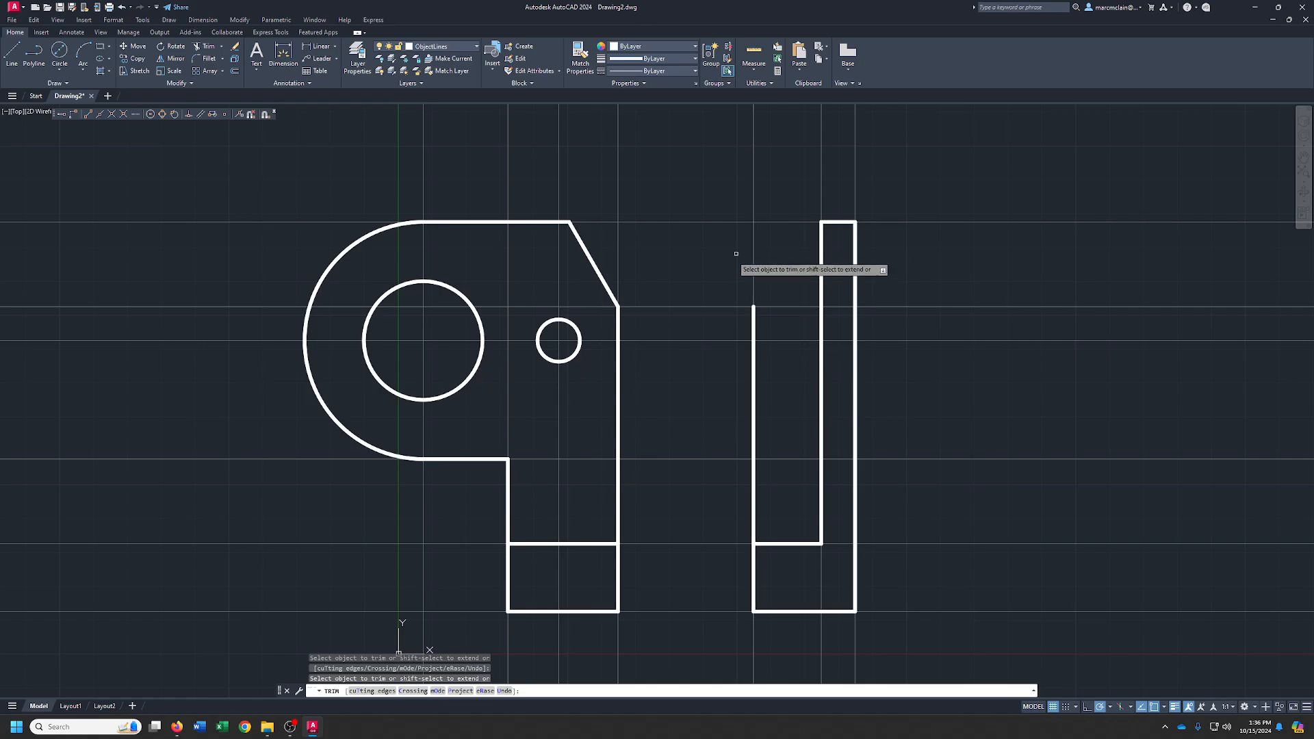
left_click(754, 525)
right_click(687, 365)
left_click(698, 371)
left_click(719, 284)
left_click(777, 470)
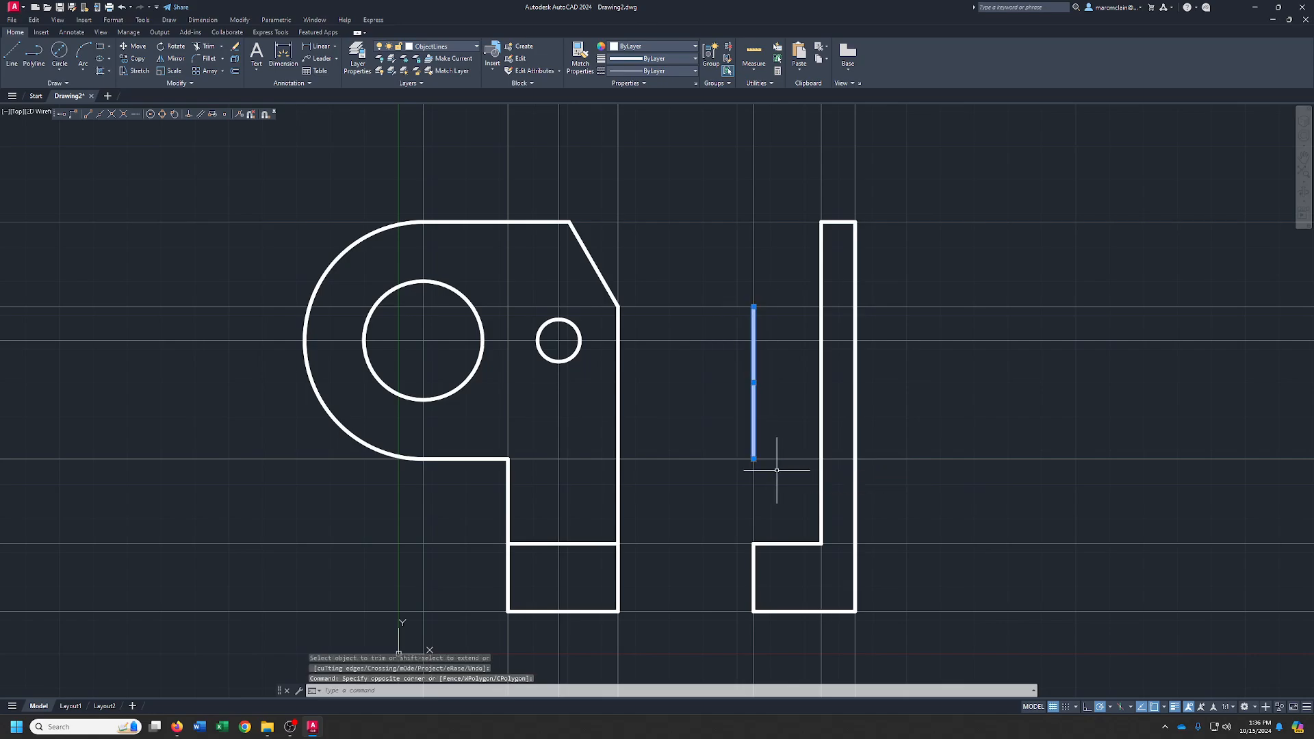
key("Delete")
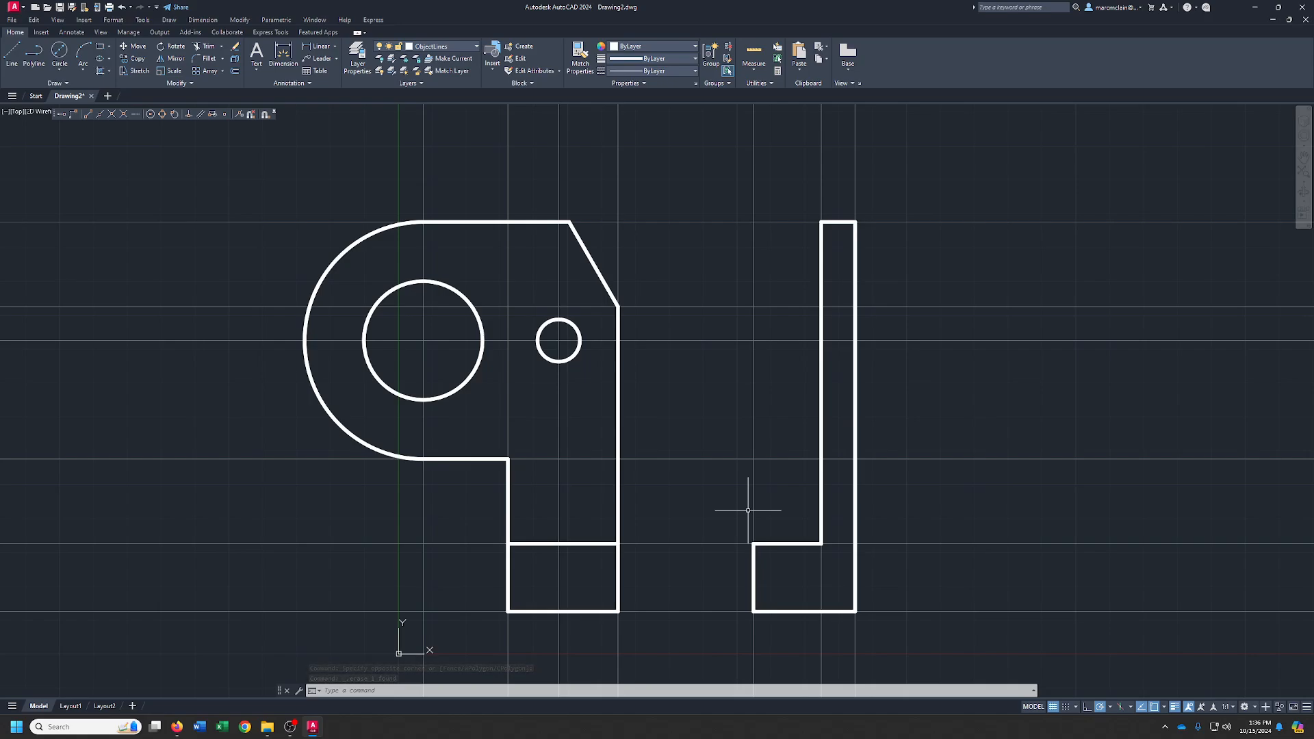
Draw a horizontal line across the side view's upright, level with the lower end of the front view's angled corner.
left_click(10, 54)
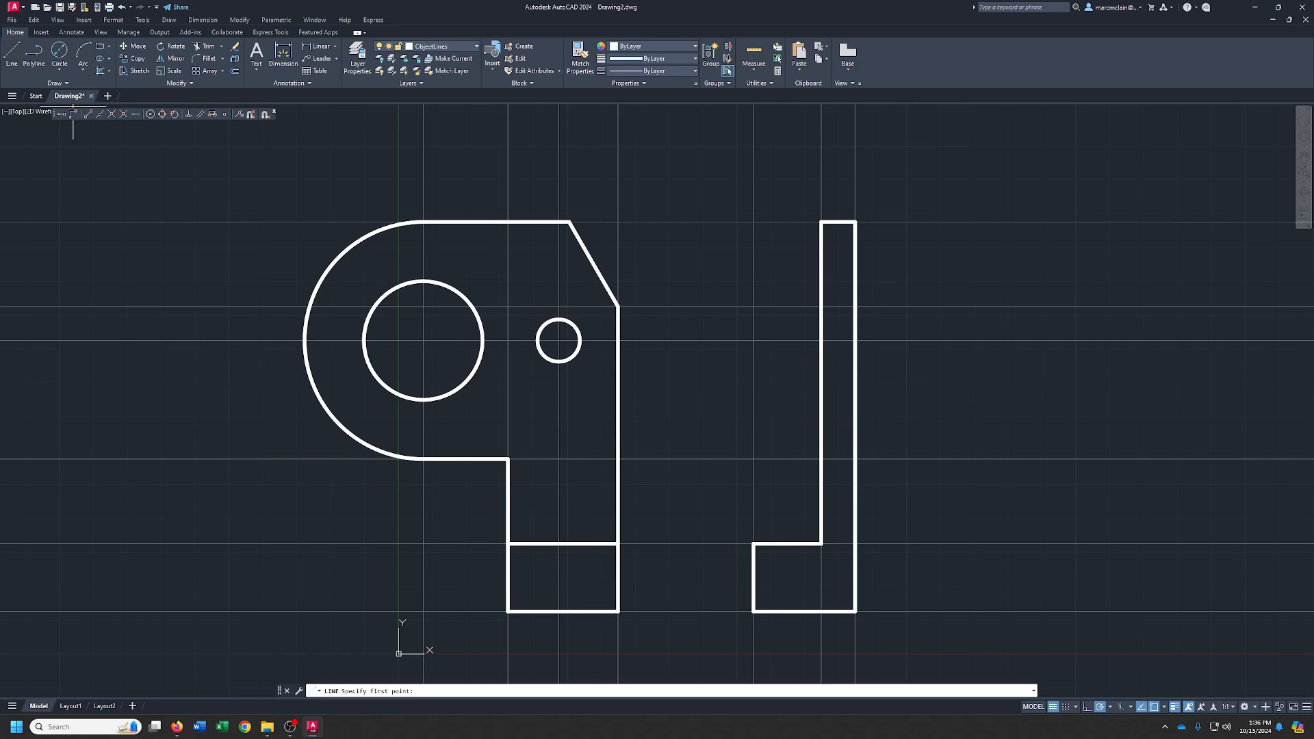
left_click(822, 306)
left_click(855, 306)
right_click(854, 306)
left_click(883, 314)
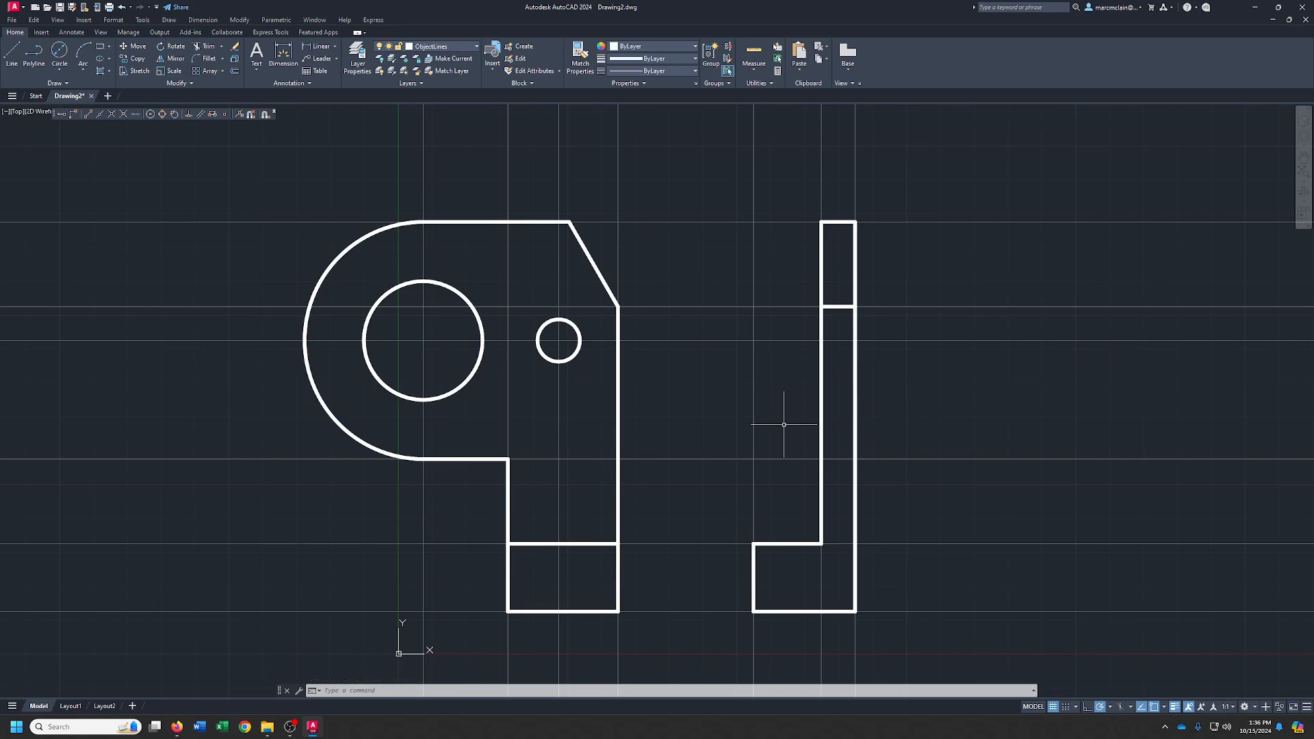
Make HiddenLines the current layer and draw a line across the side view's upright, level with the top of the large hole.
left_click(462, 47)
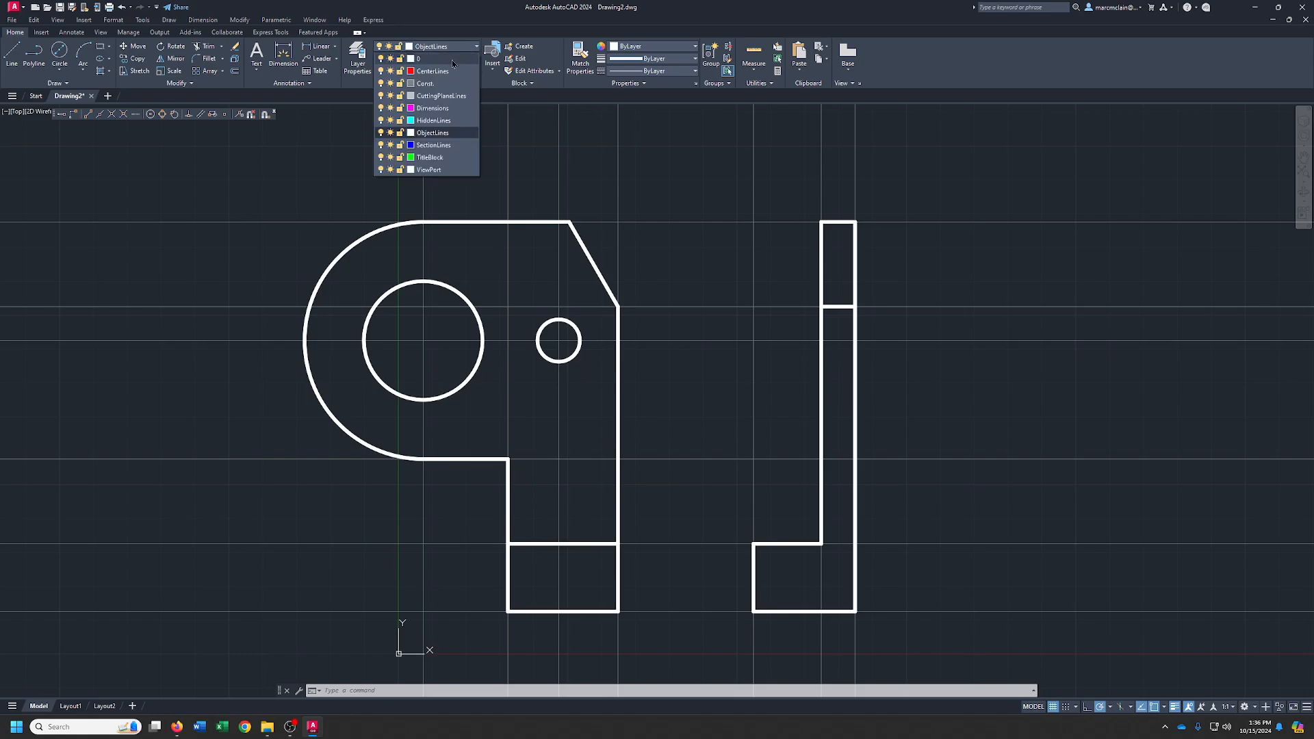
left_click(424, 121)
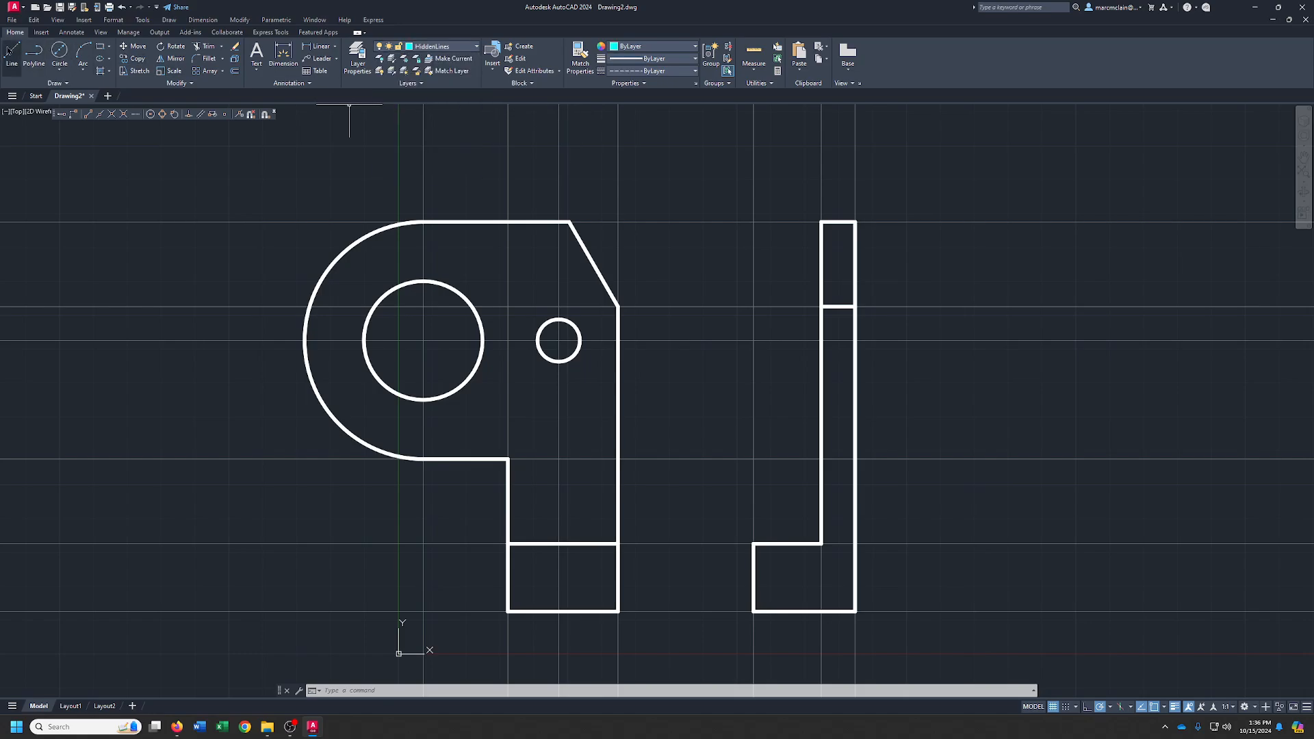
left_click(12, 53)
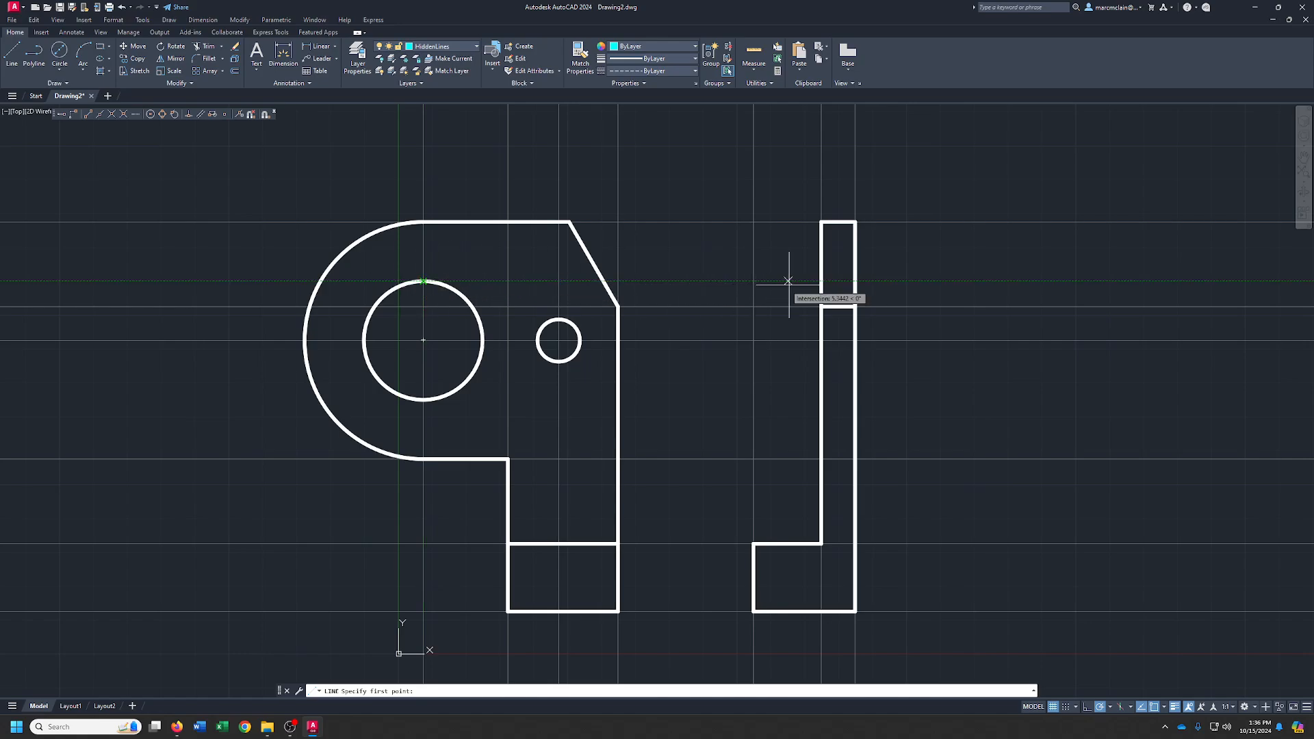
left_click(823, 281)
left_click(855, 281)
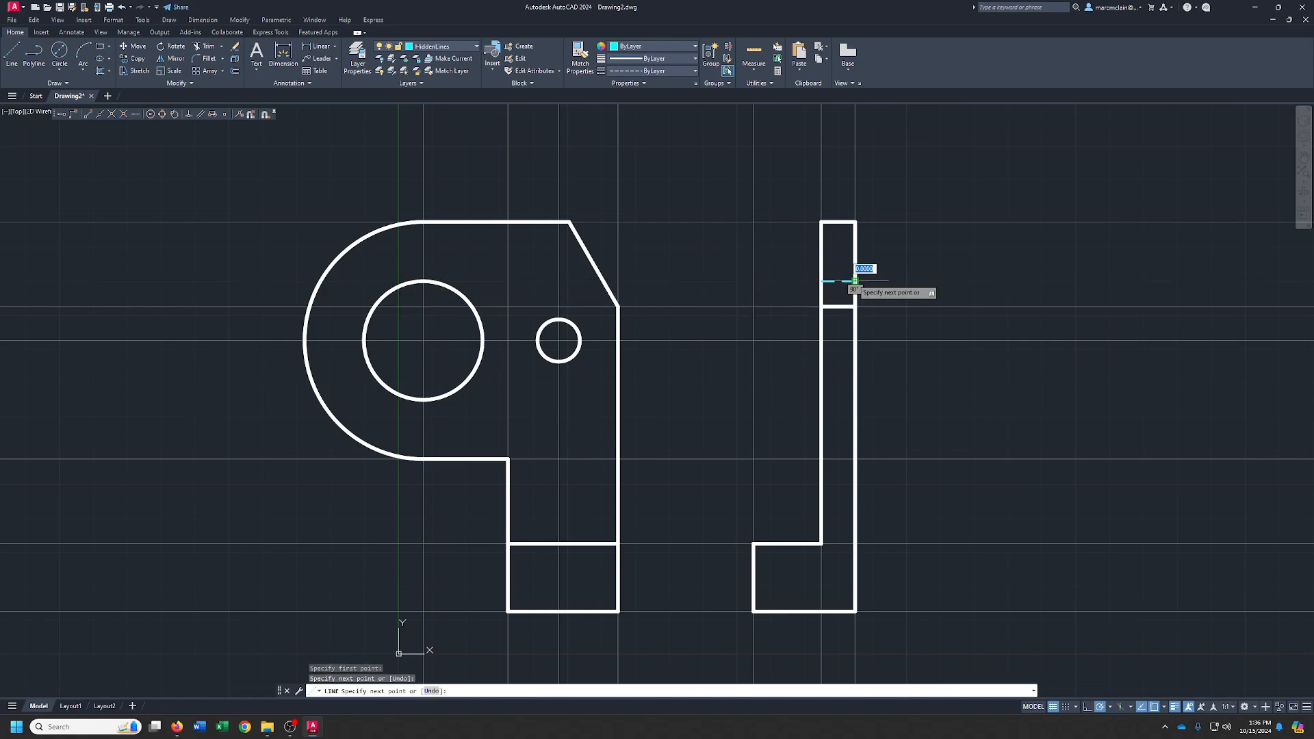
right_click(854, 280)
left_click(870, 286)
Copy the large hole's hidden line down by the hole's diameter, from its top quadrant to its bottom quadrant.
left_click(772, 256)
left_click(911, 322)
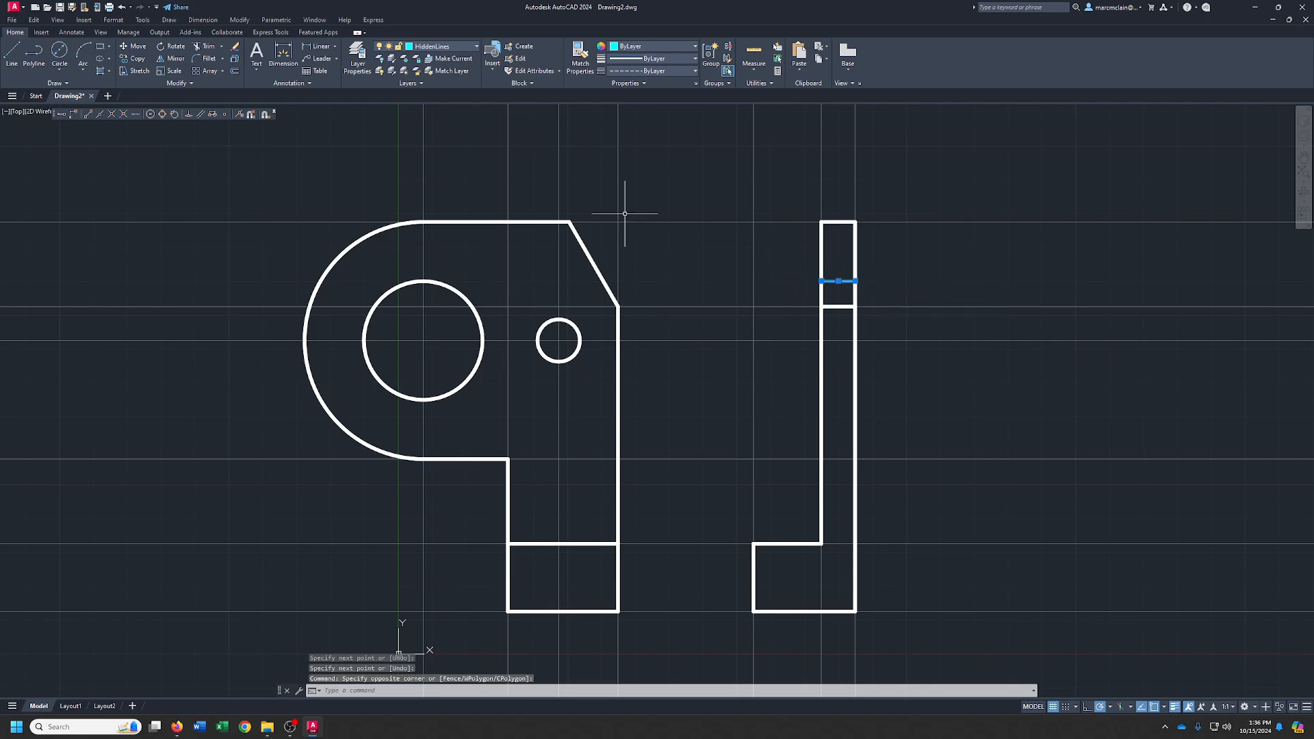
left_click(132, 59)
left_click(423, 280)
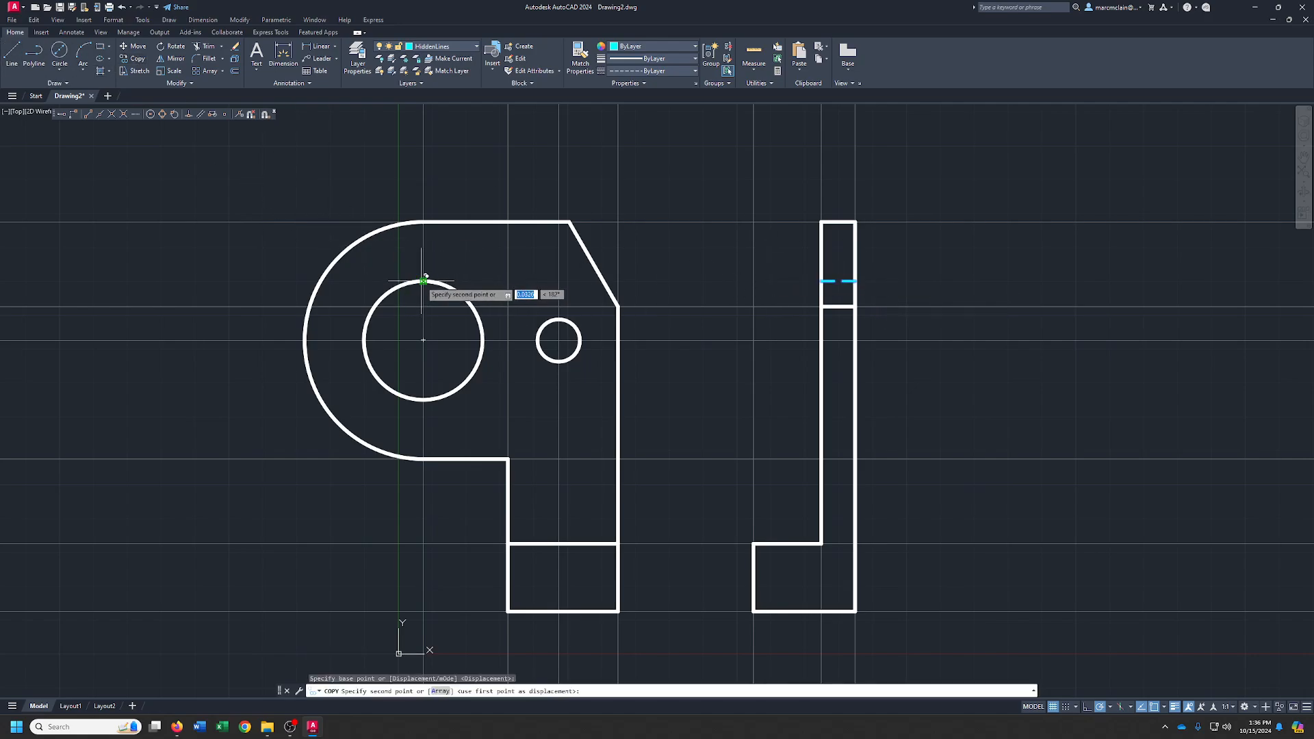
left_click(423, 400)
right_click(425, 401)
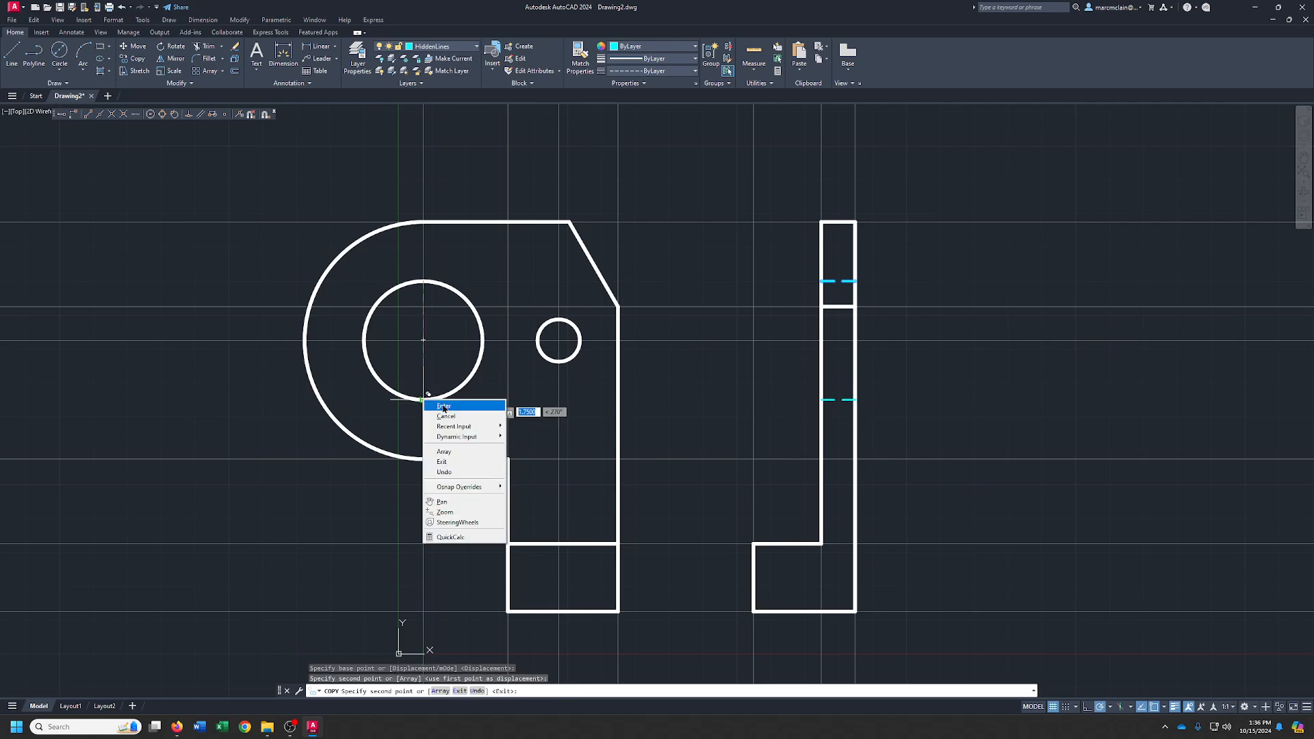
left_click(439, 406)
Draw a hidden line across the side view's upright, level with the top of the small hole.
left_click(12, 55)
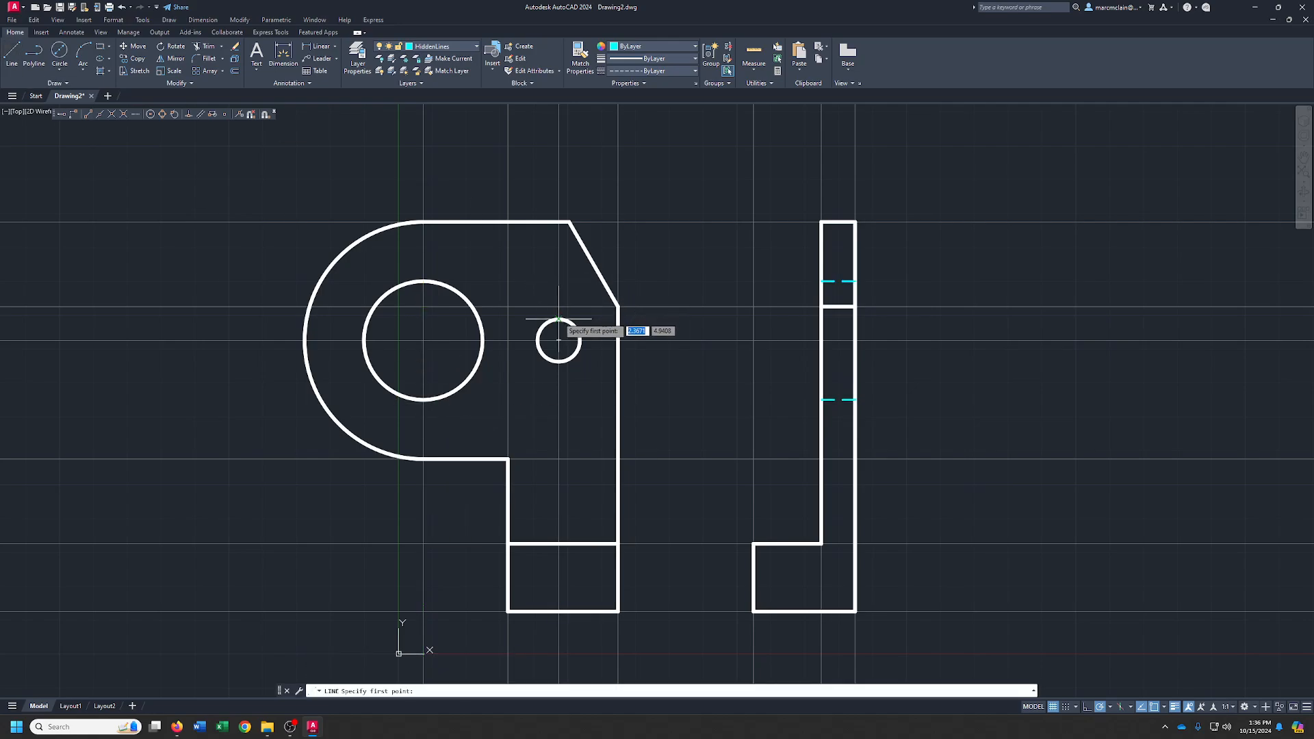
left_click(822, 319)
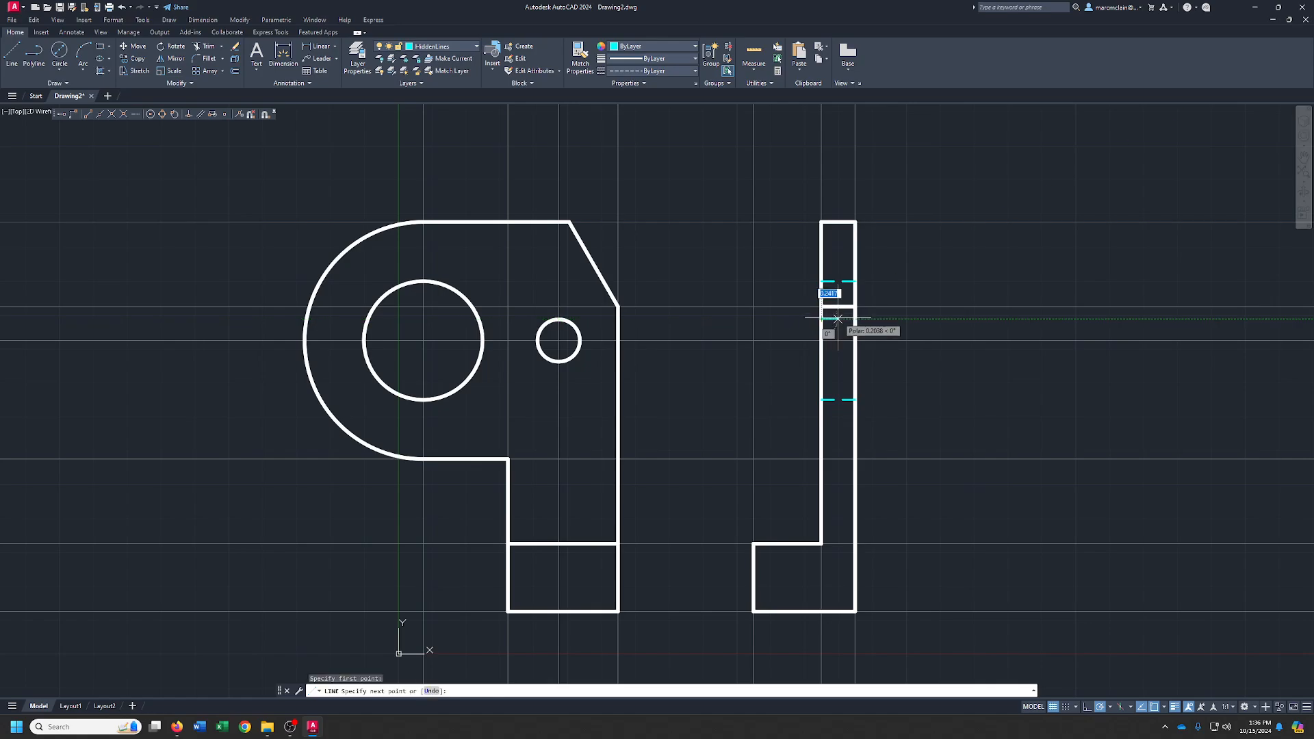
left_click(855, 319)
right_click(856, 320)
left_click(901, 339)
Copy the small hole's hidden line down by the hole's diameter, from its top quadrant to its bottom quadrant.
left_click(789, 315)
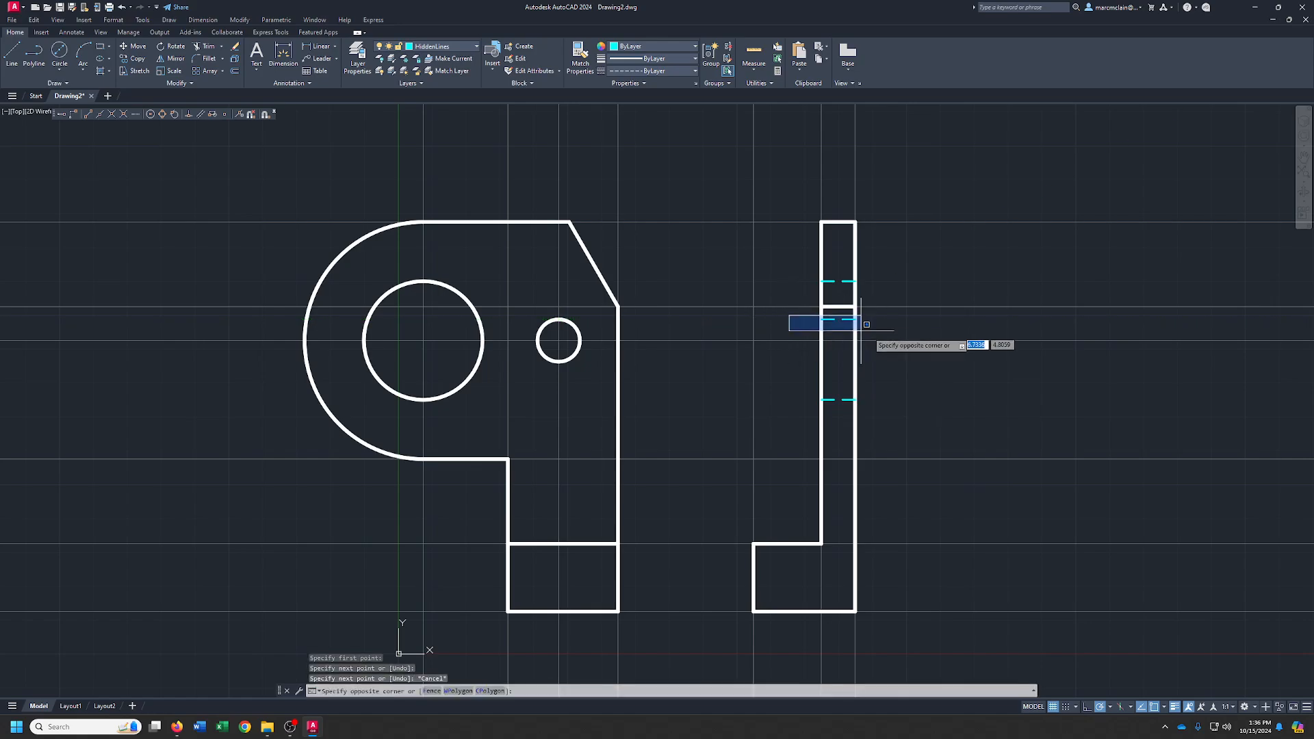
left_click(862, 331)
left_click(131, 60)
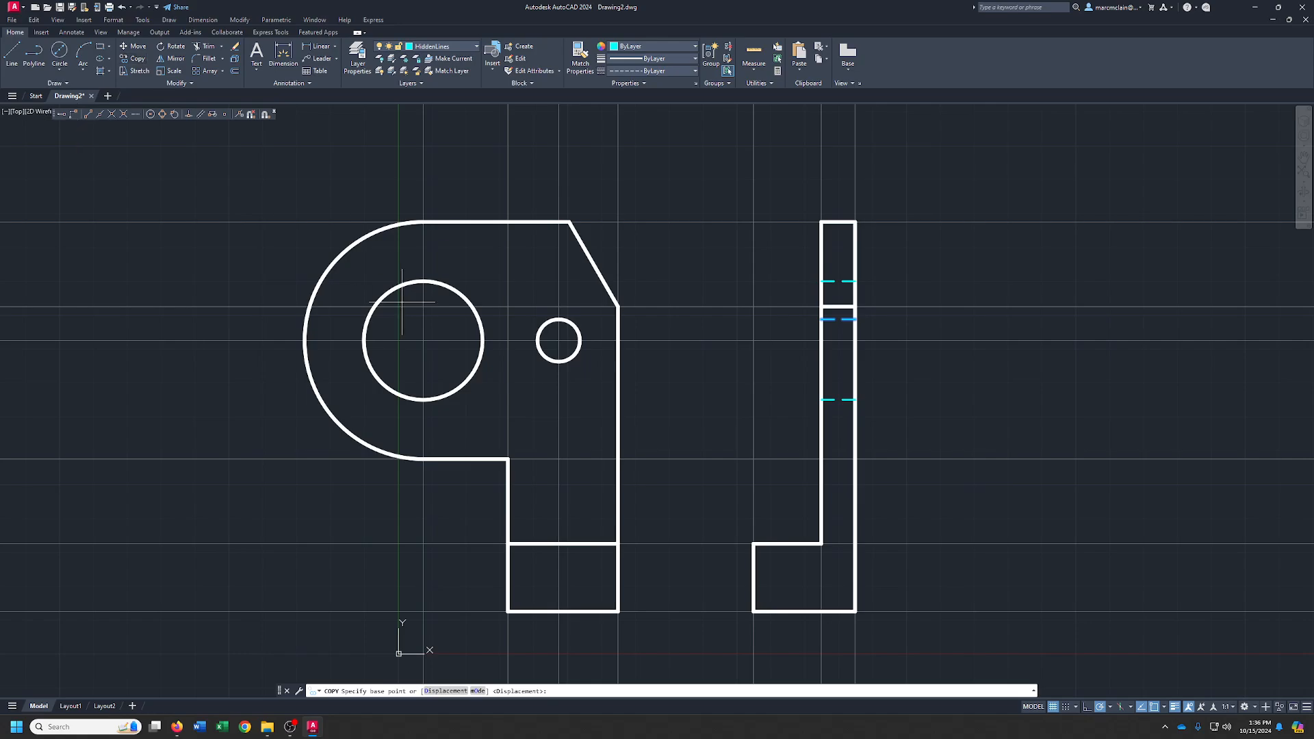
left_click(559, 319)
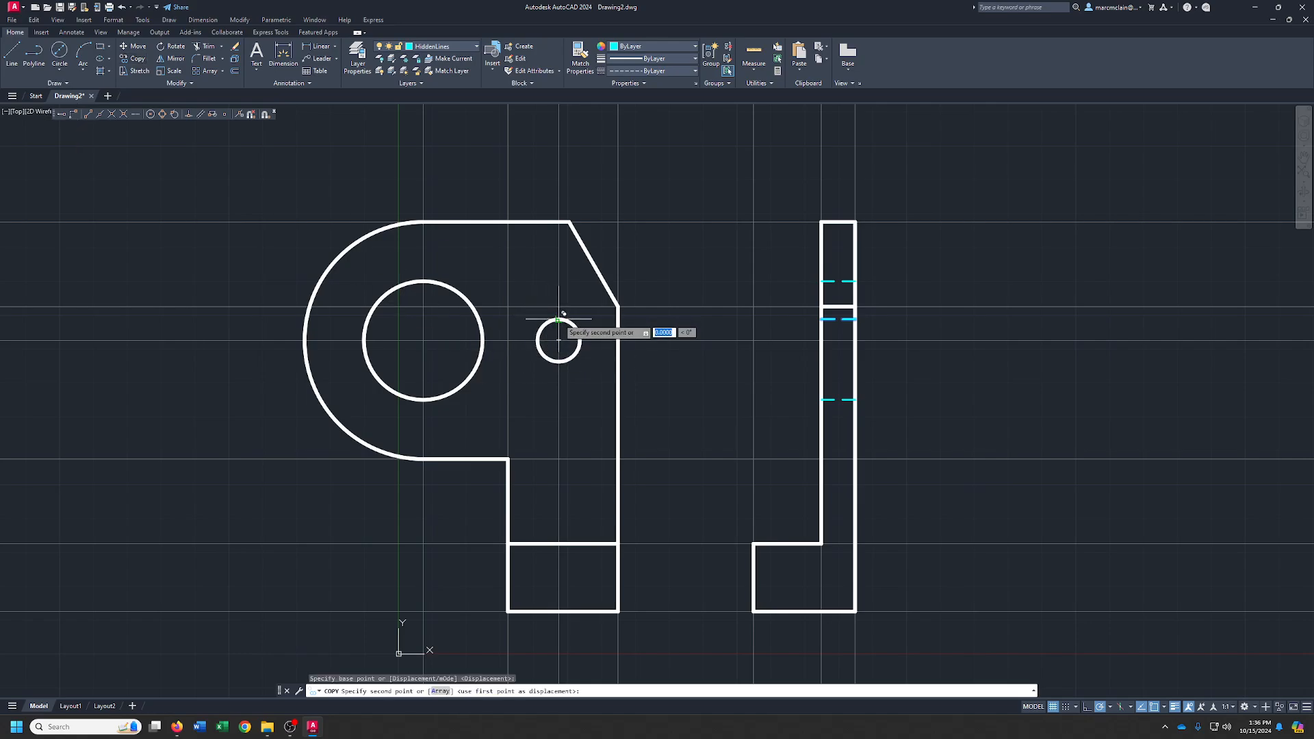
left_click(558, 361)
right_click(559, 362)
left_click(580, 370)
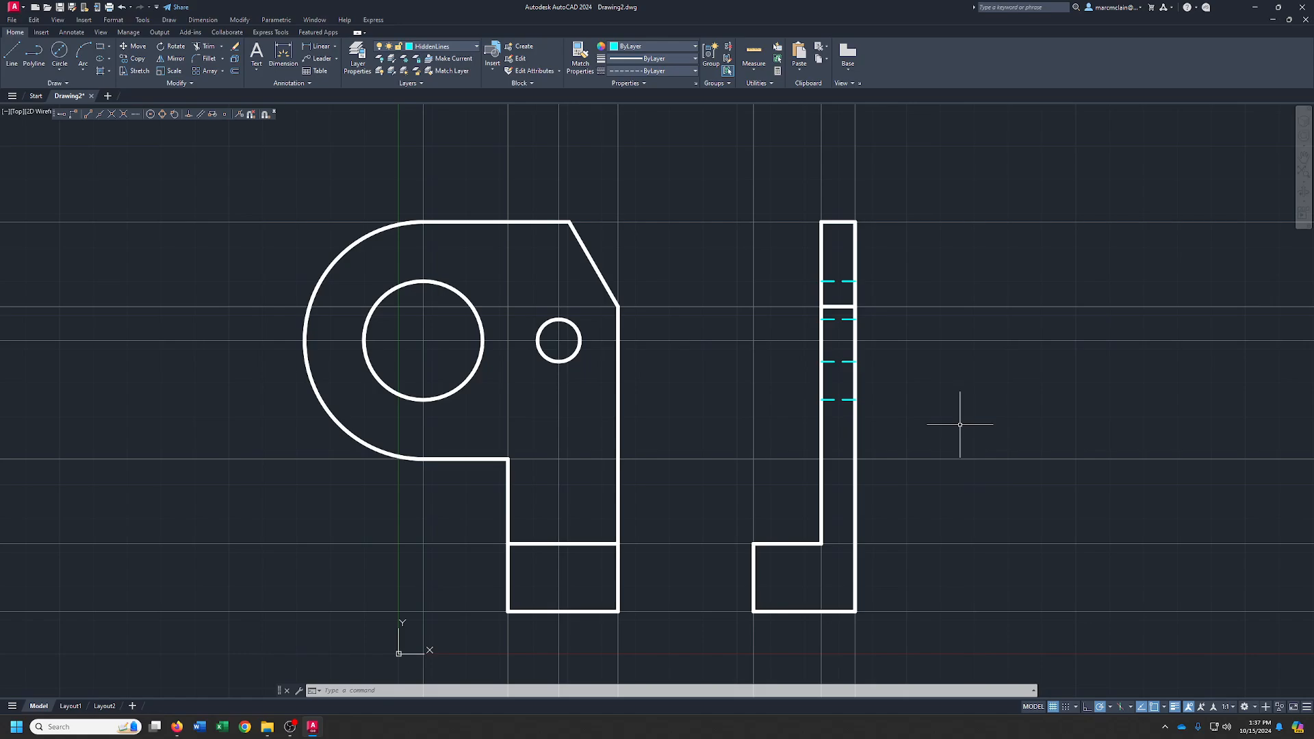
Fillet the front view's inner corner, where the lower horizontal edge meets the leg's left edge, with a 0.5 radius.
left_click(202, 58)
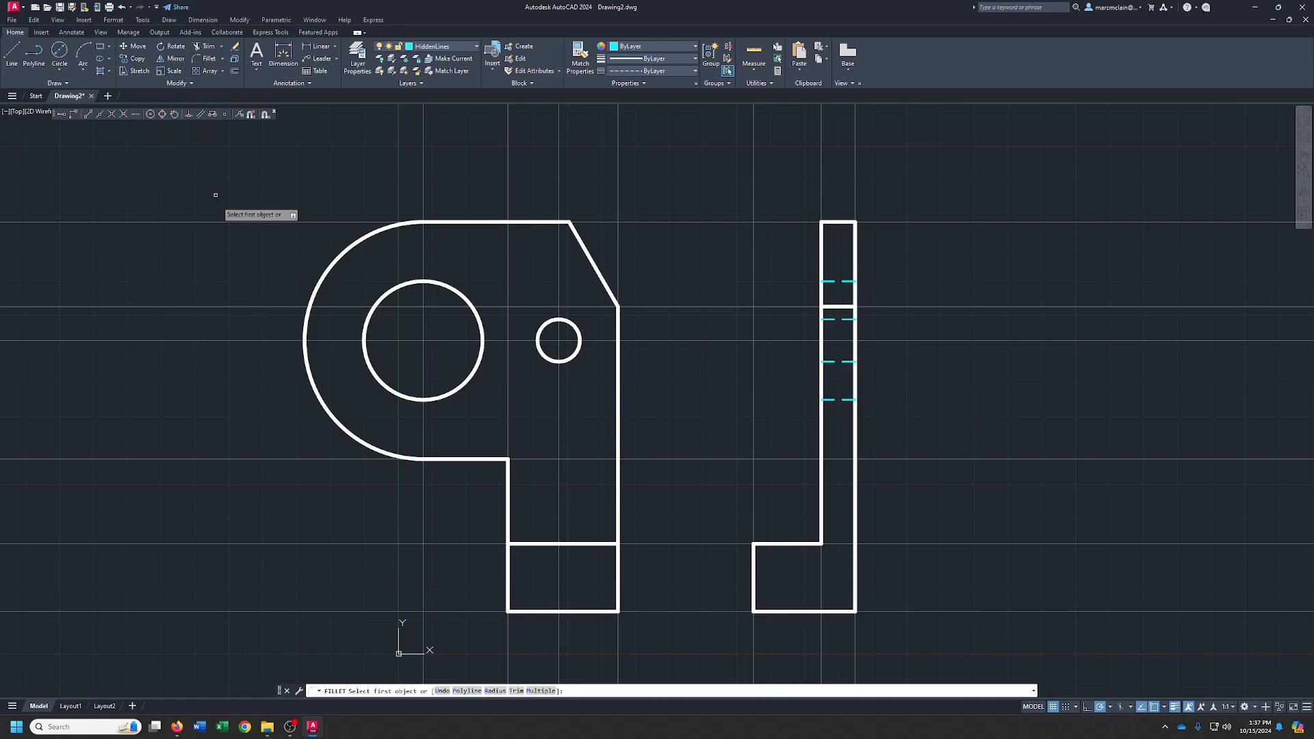
right_click(254, 273)
left_click(272, 335)
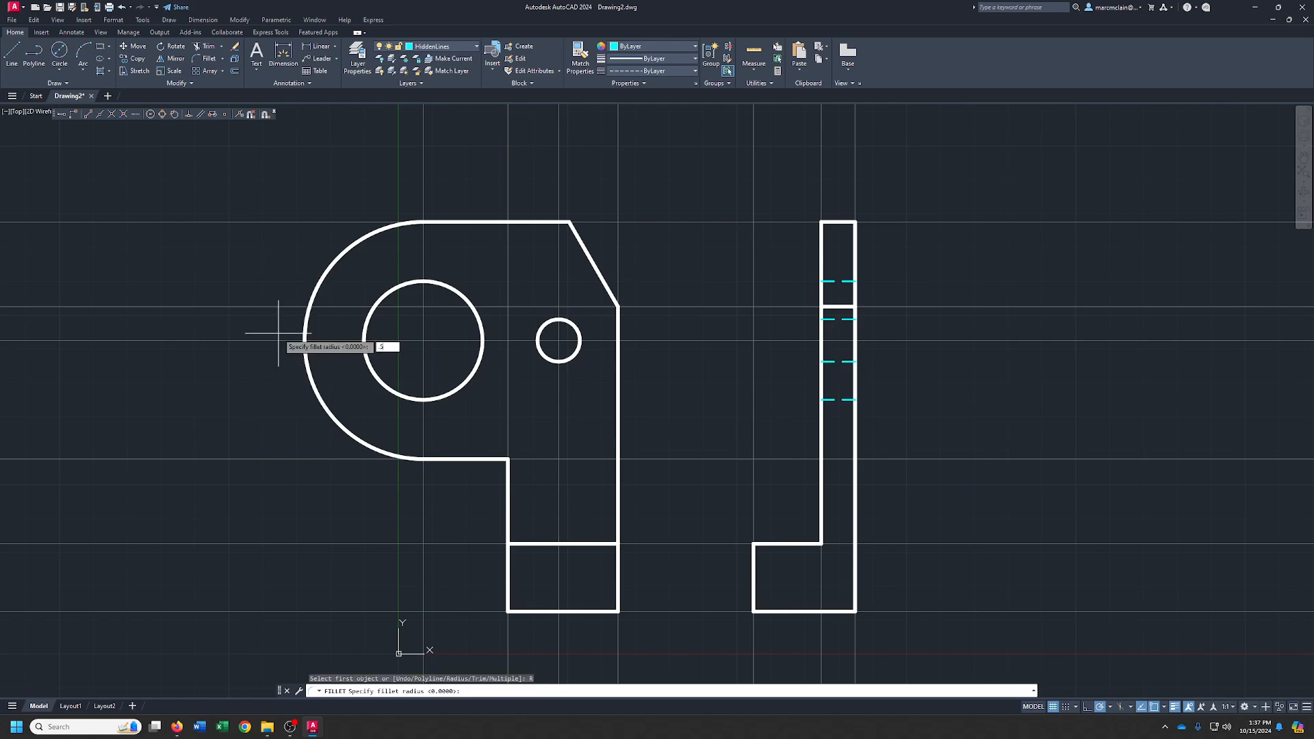
type(".5")
key("Return")
left_click(461, 460)
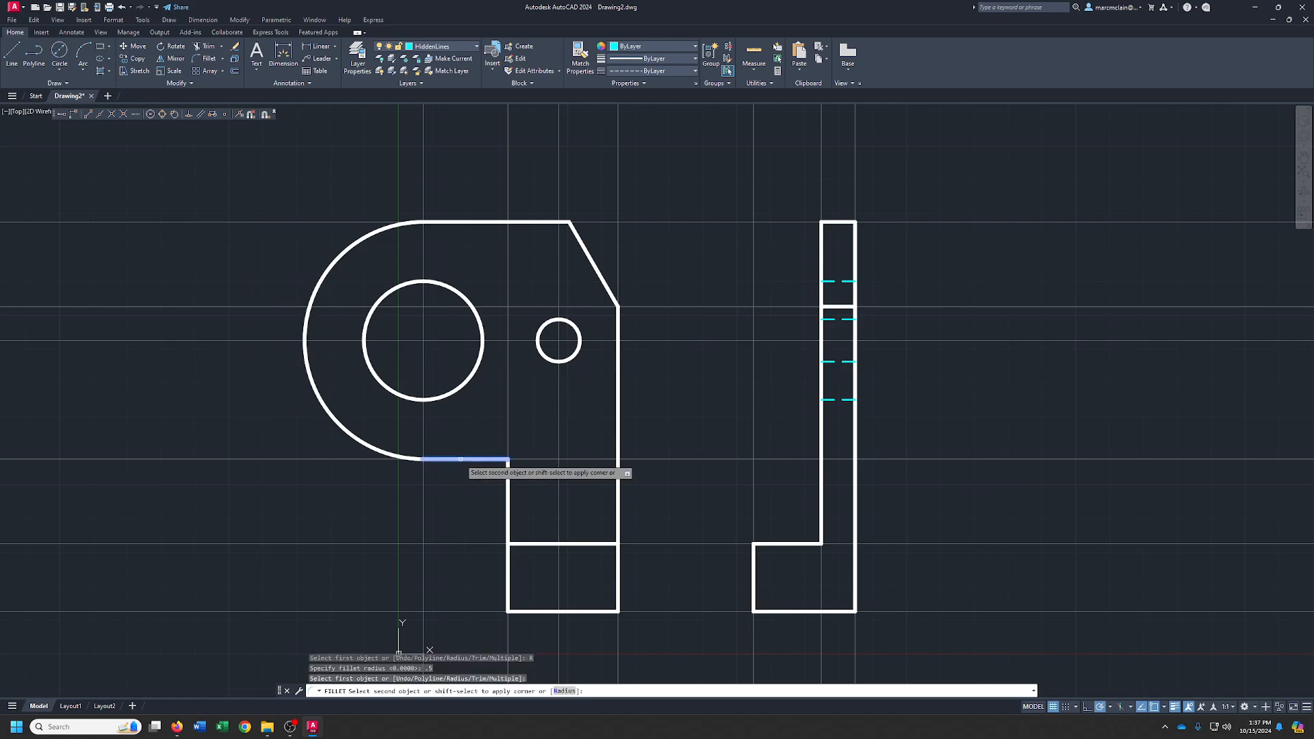
left_click(508, 507)
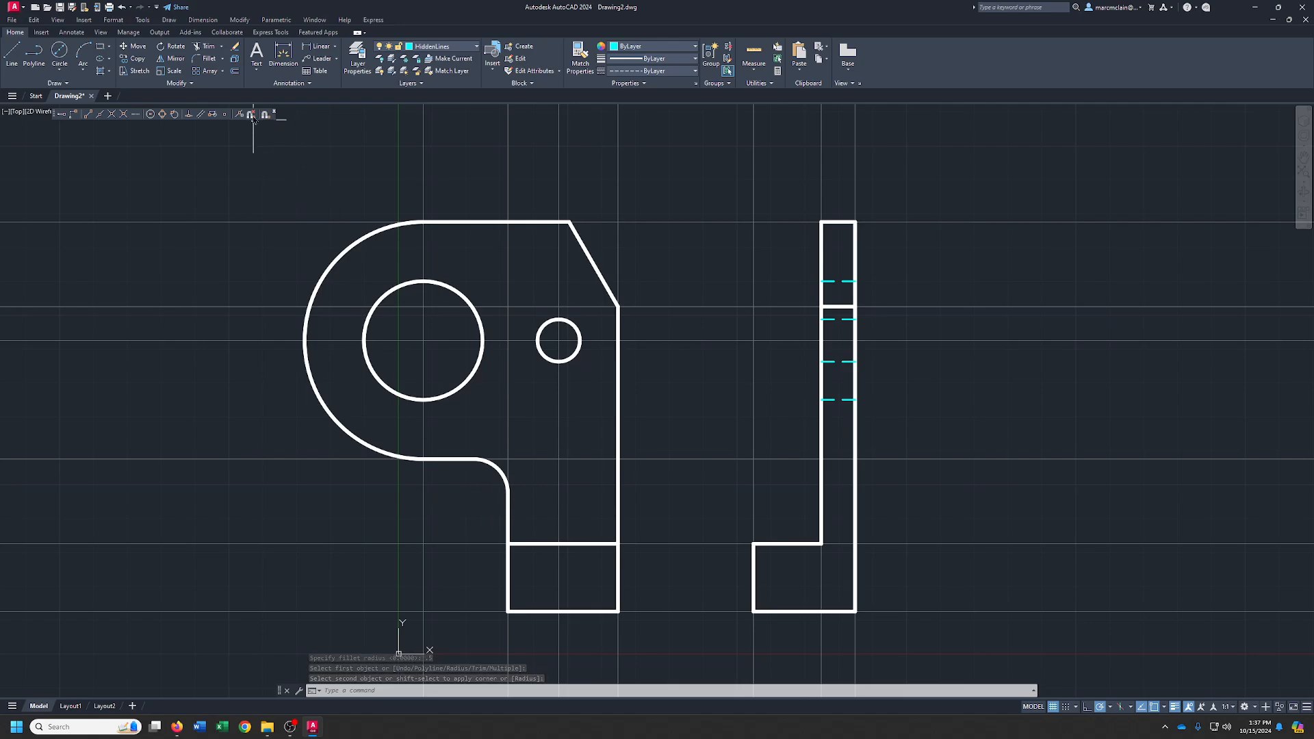
left_click(234, 71)
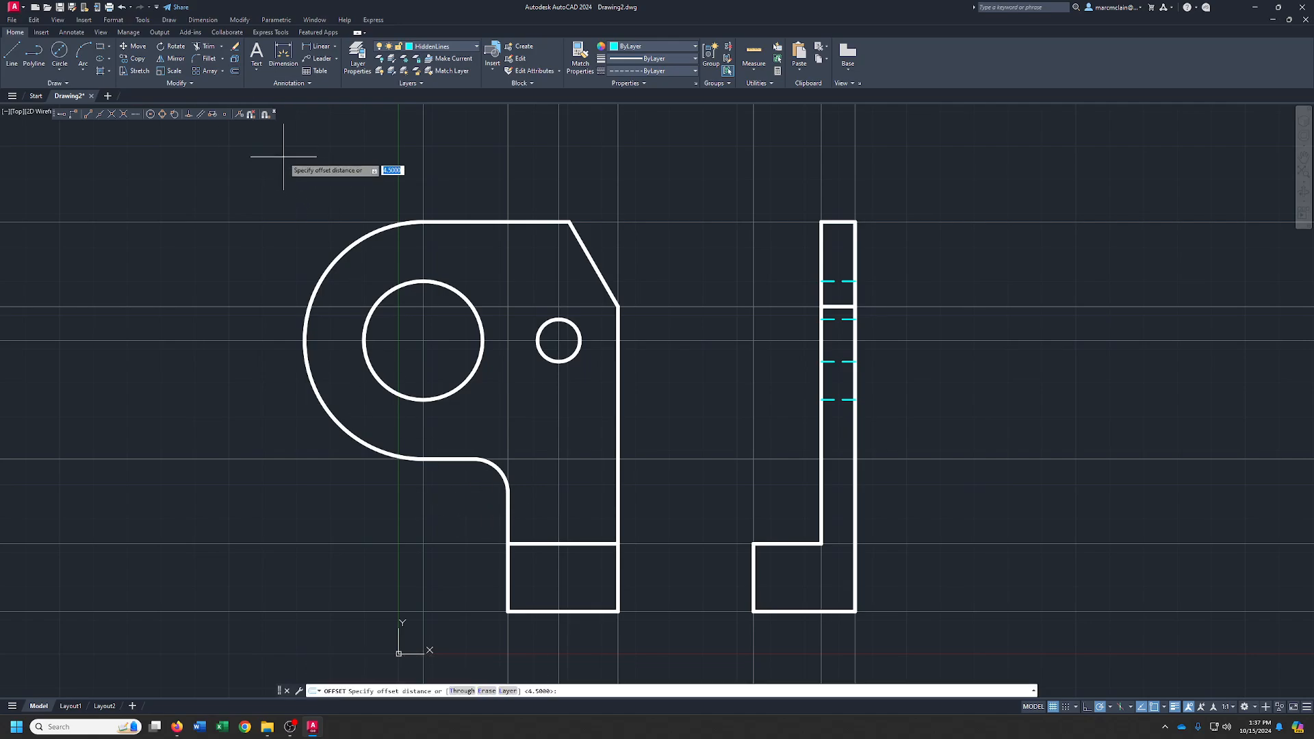
key("Return")
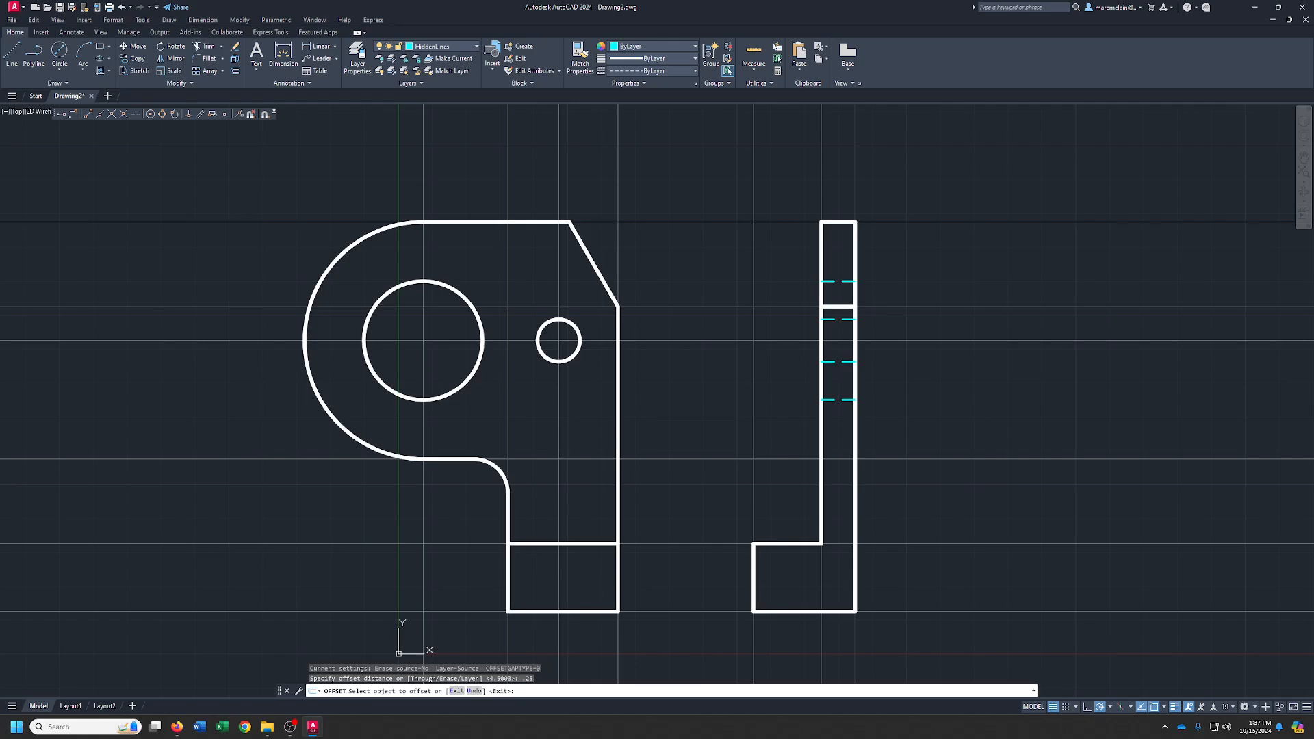
left_click(507, 578)
left_click(480, 569)
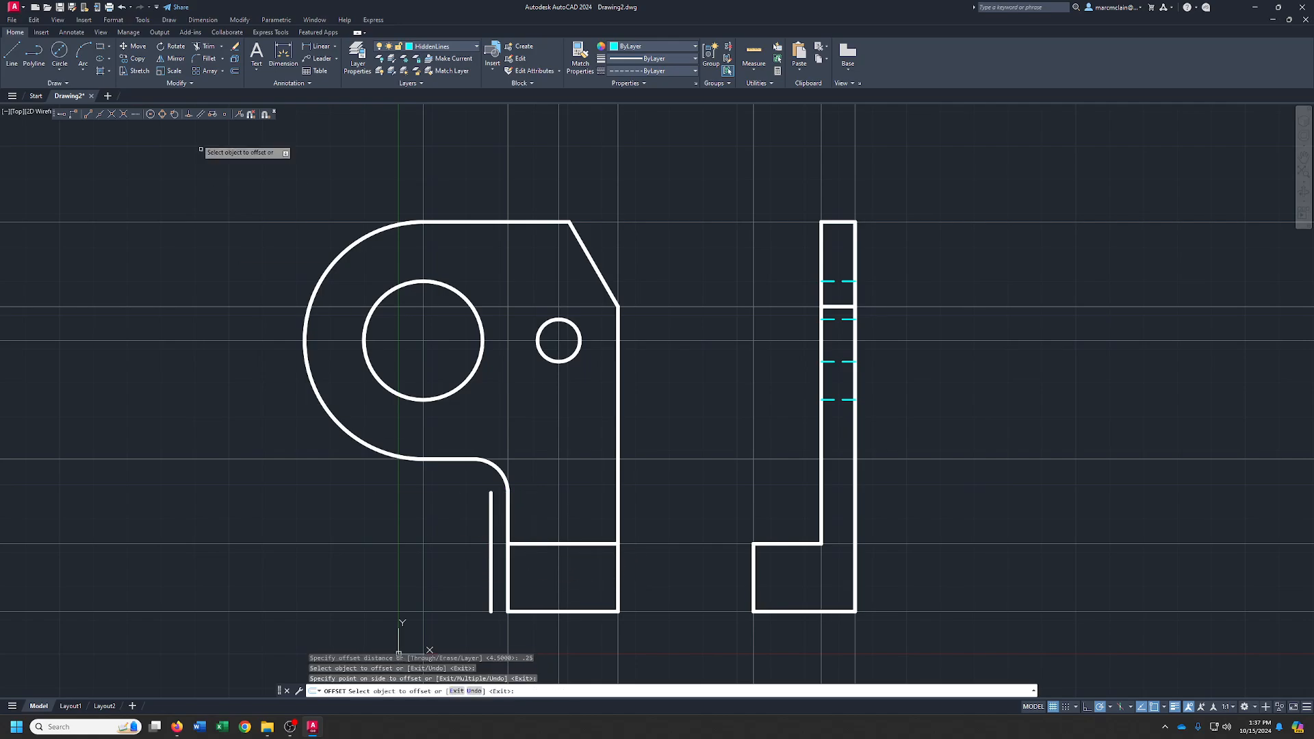
left_click(123, 10)
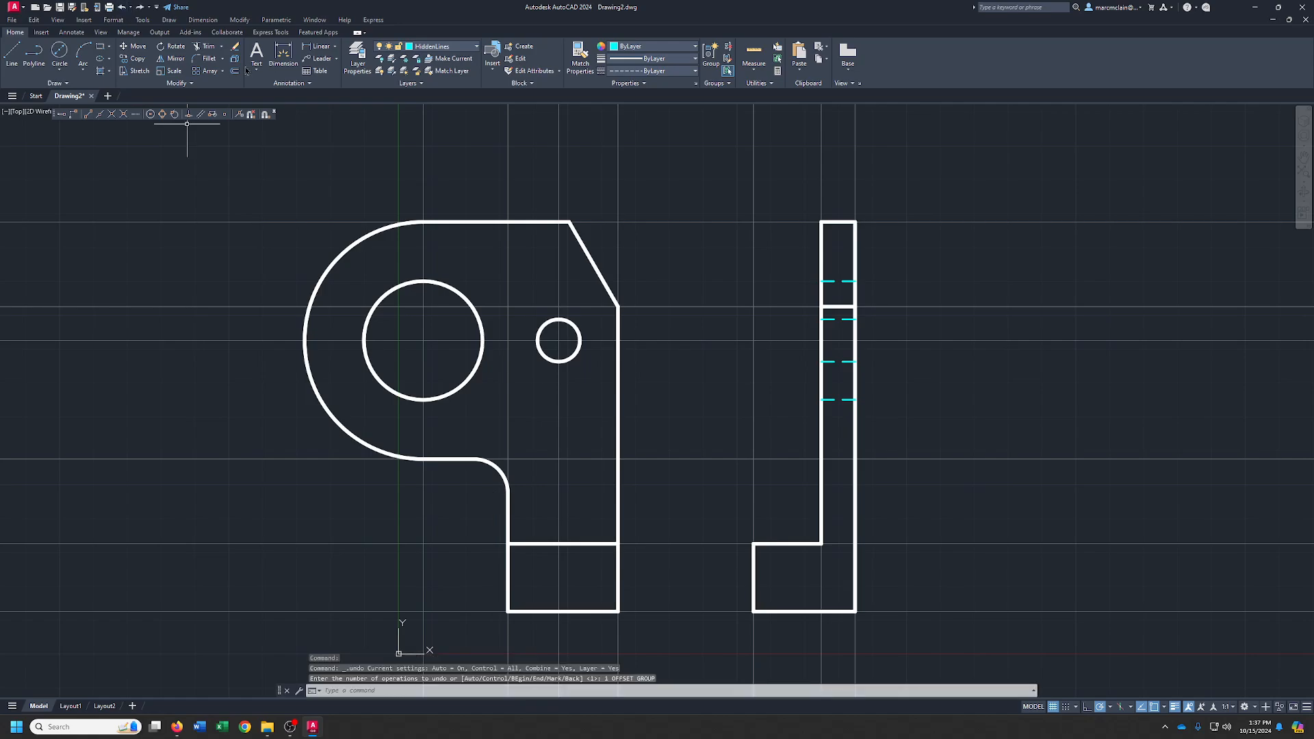
Fillet the upper-left corner of the side view's foot with a 0.25 radius.
left_click(205, 59)
right_click(234, 259)
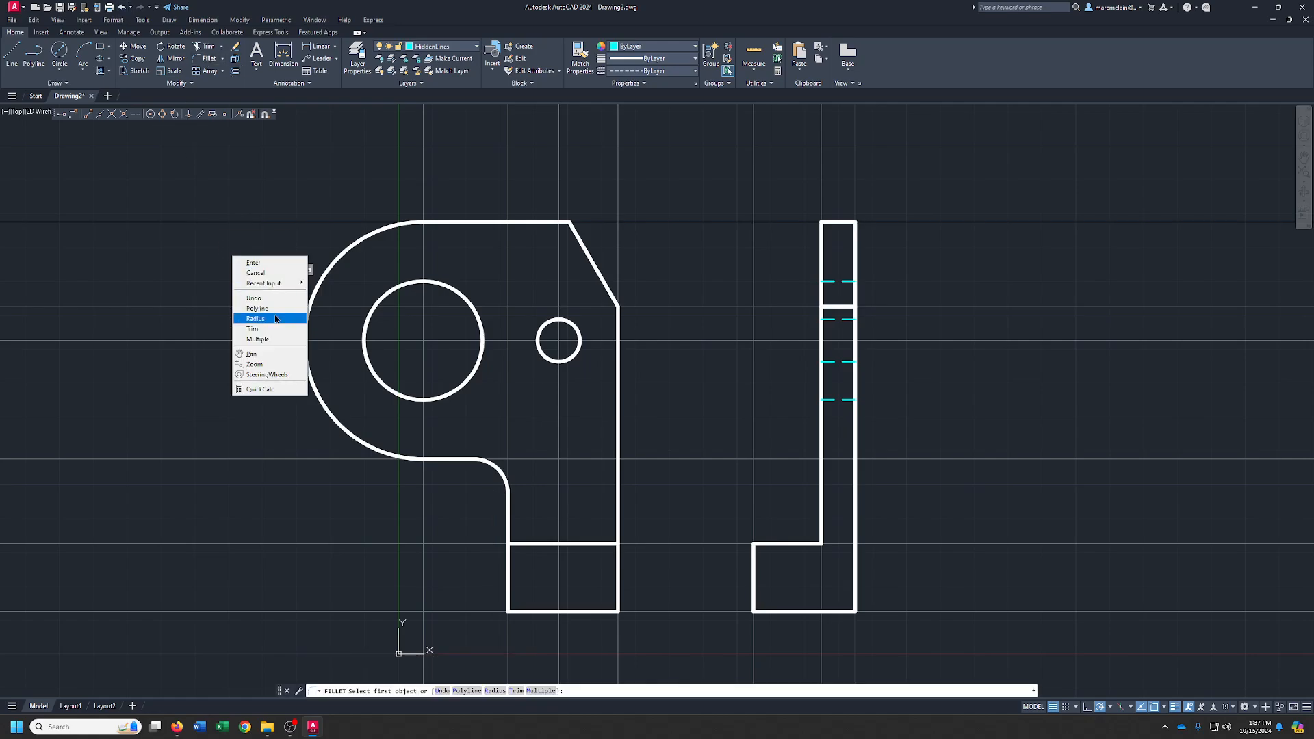
left_click(276, 318)
type(".2")
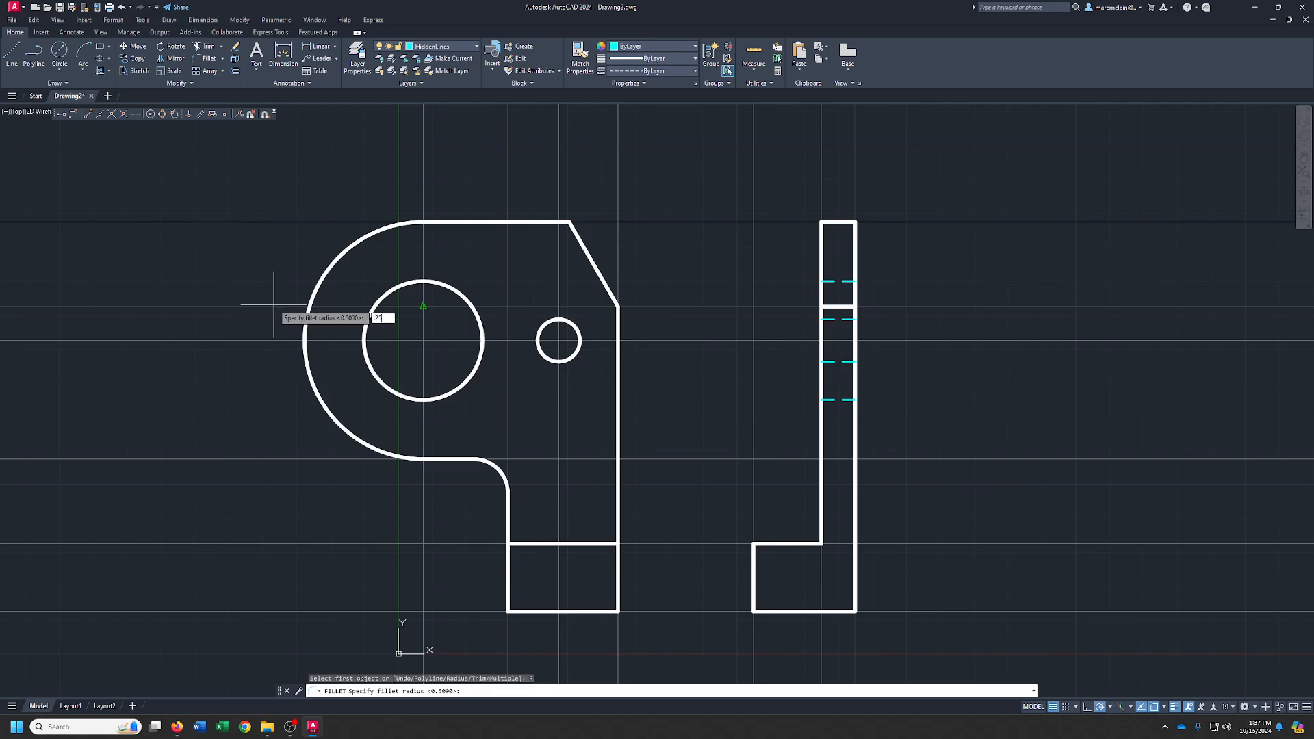
type("5")
key("Return")
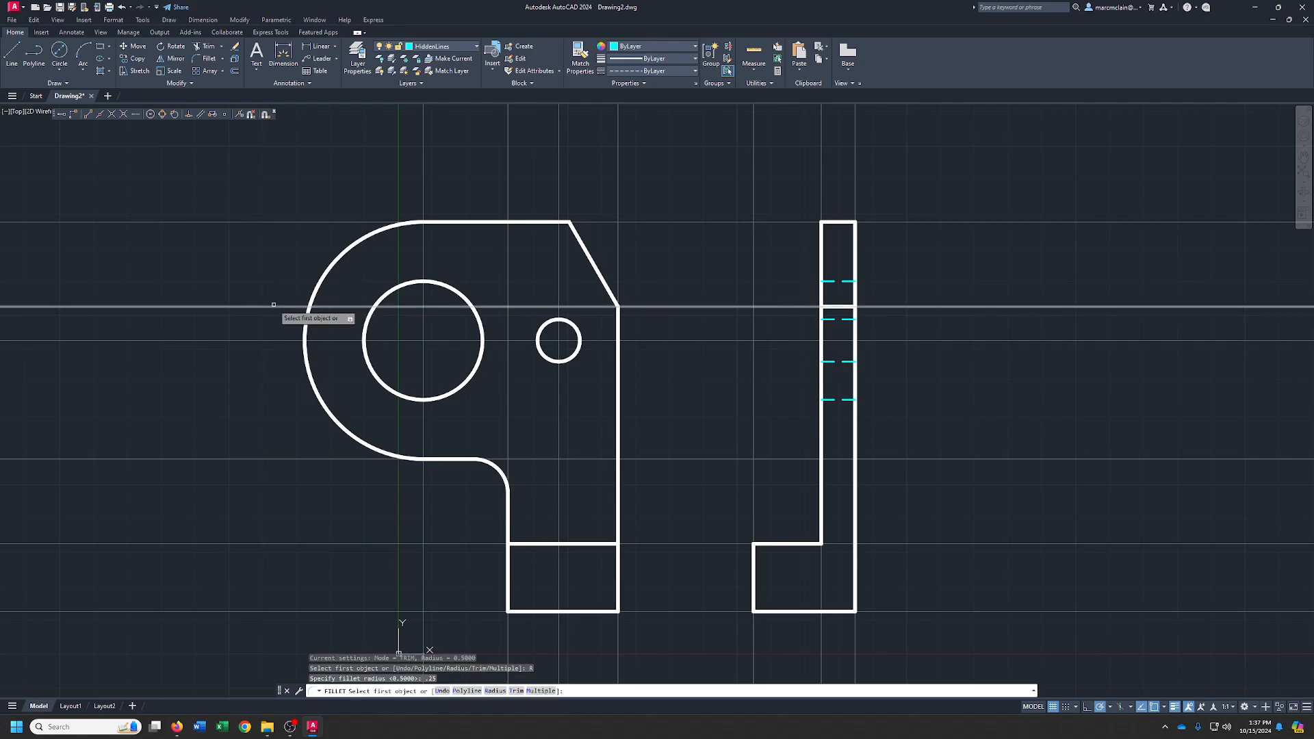
left_click(776, 545)
left_click(754, 574)
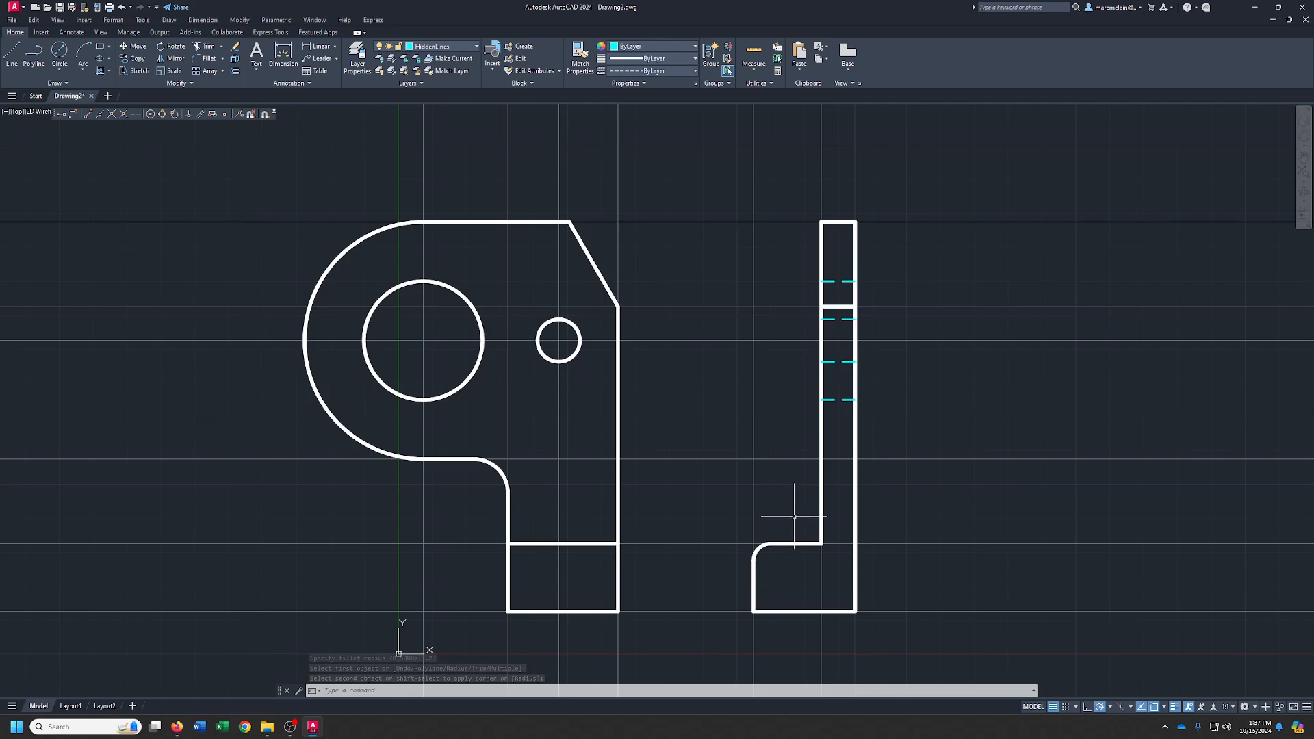
Fillet the side view's inner corner and the upright's upper-left corner with the same 0.25 radius.
key("Return")
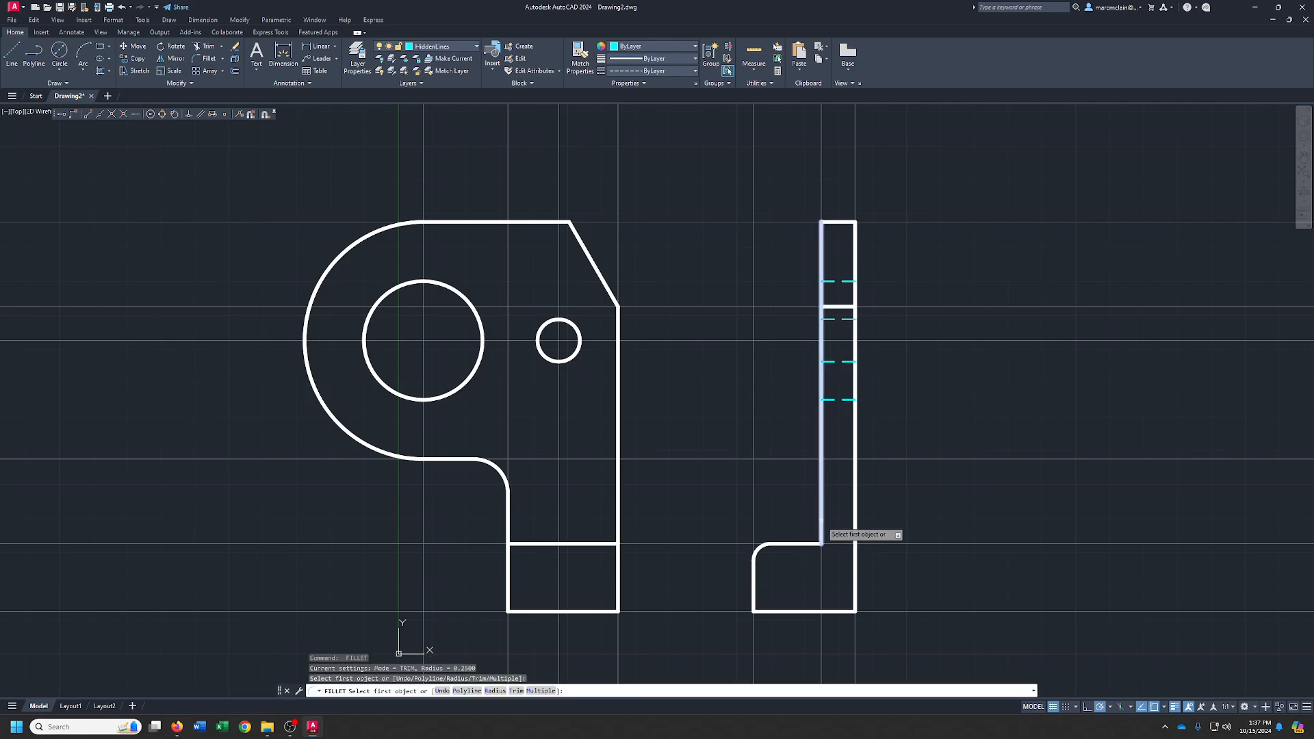
left_click(820, 527)
left_click(794, 544)
key("Return")
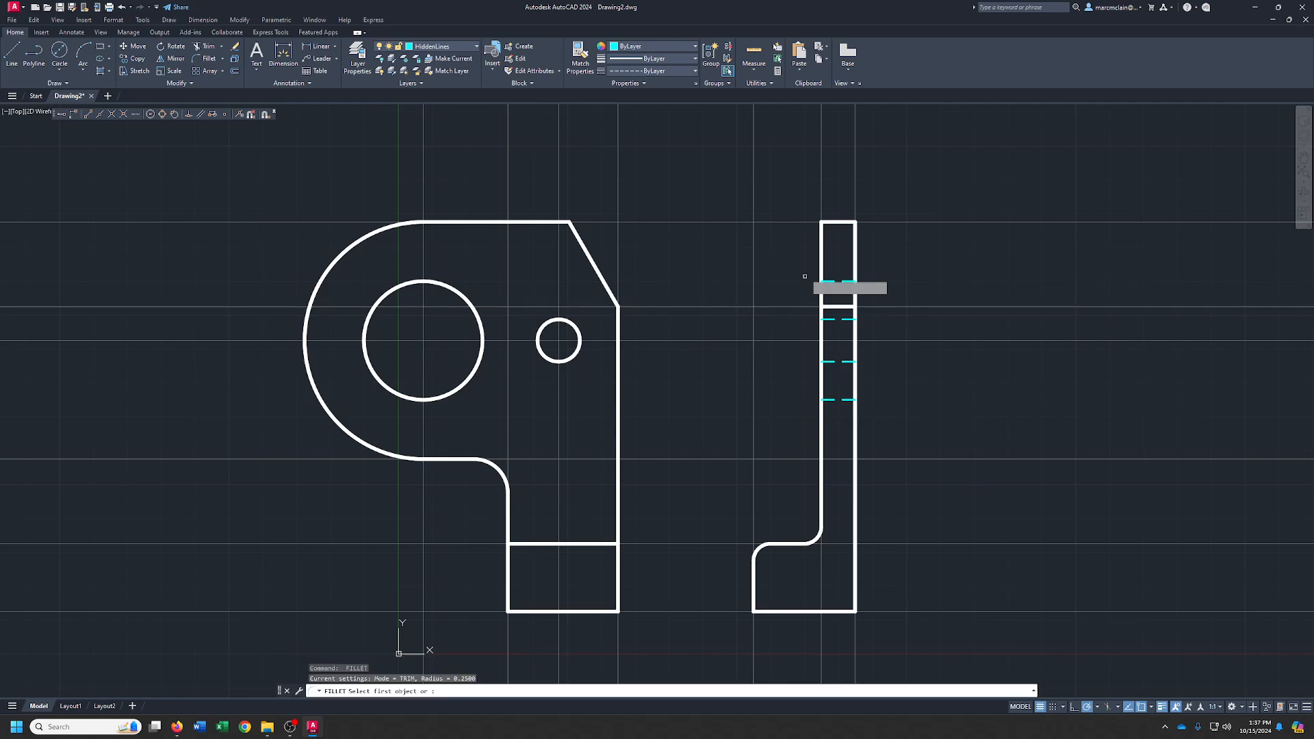
left_click(822, 274)
left_click(833, 222)
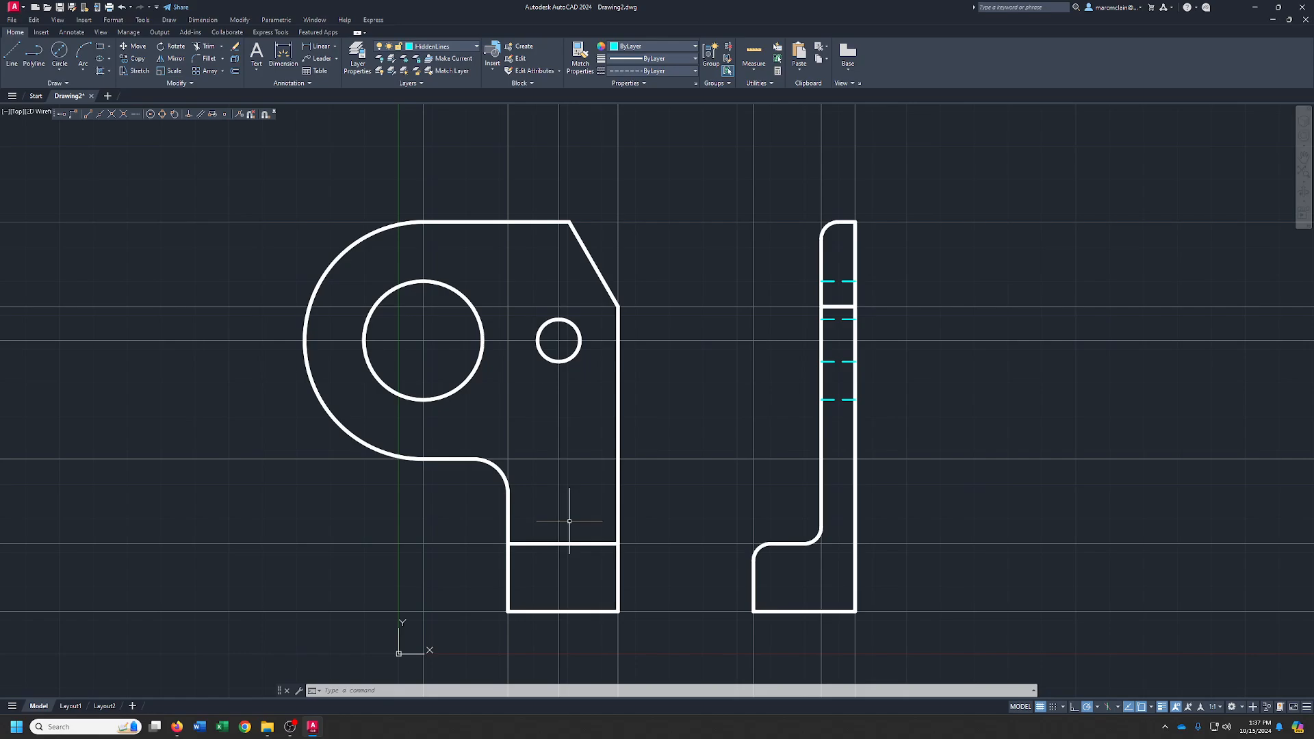
Start a 0.25 radius fillet from the left vertical edge of the front view's leg.
key("Return")
left_click(507, 562)
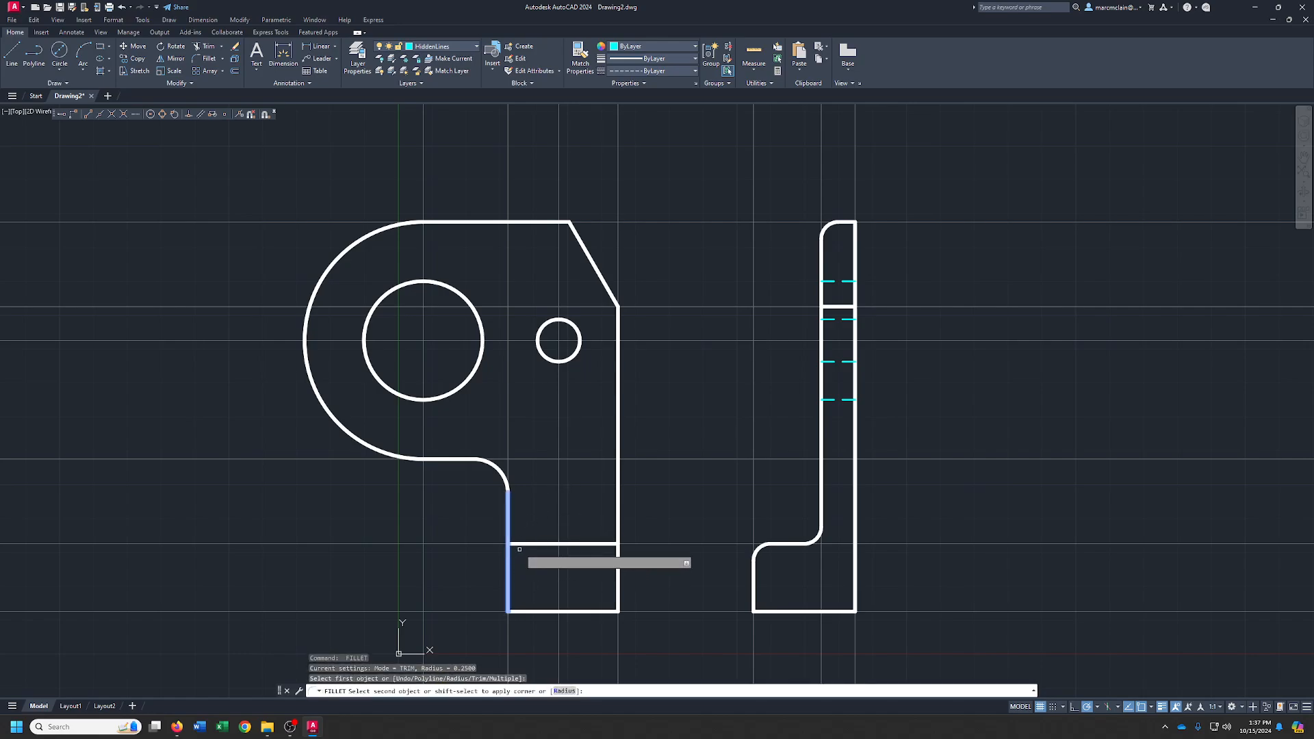
Finish the 0.25 fillet on the front view's base at its upper-left corner, and extend the base's left edge up to the neck arc.
left_click(524, 545)
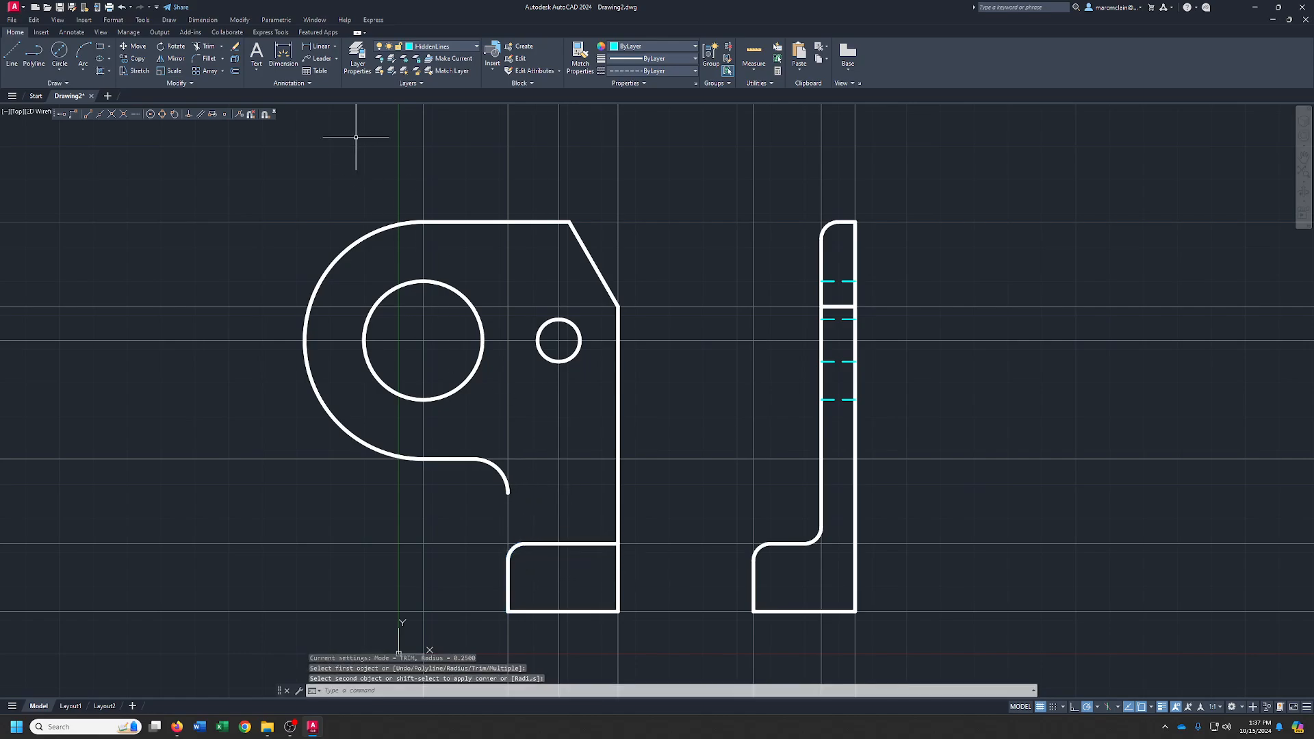
left_click(221, 48)
left_click(221, 84)
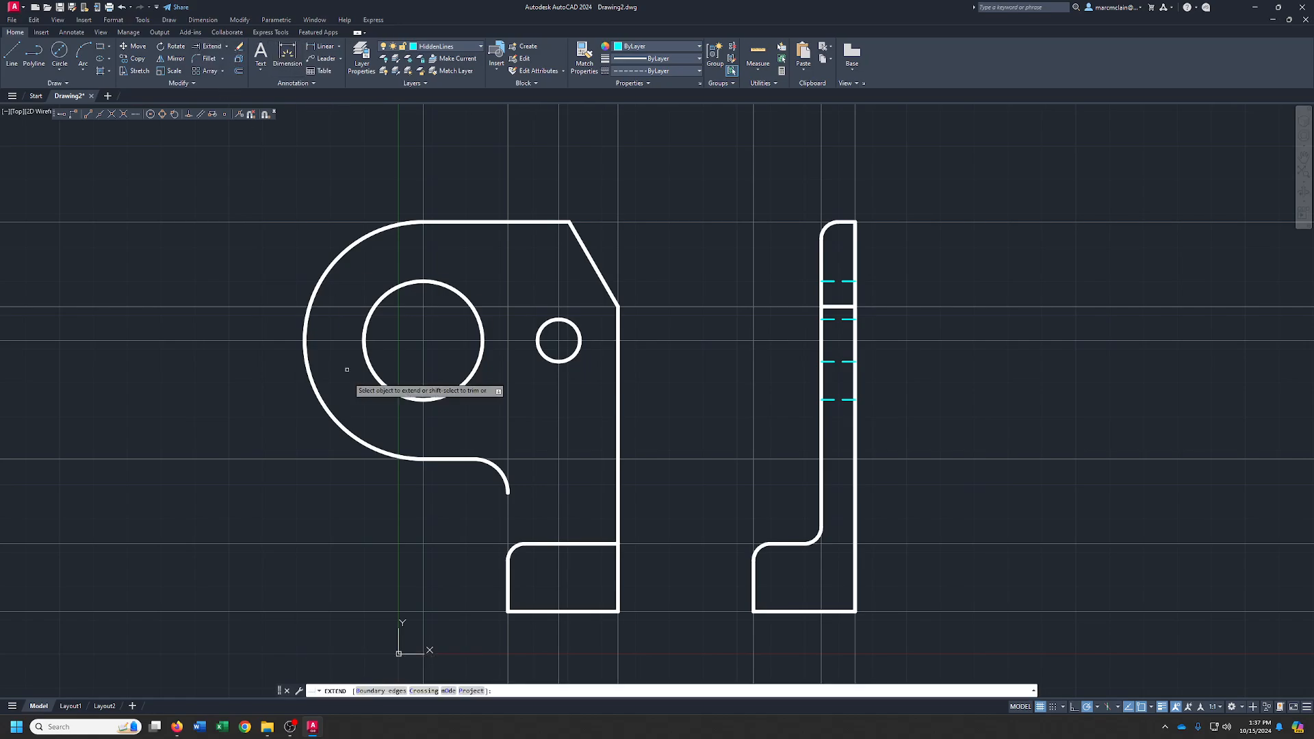
left_click(506, 566)
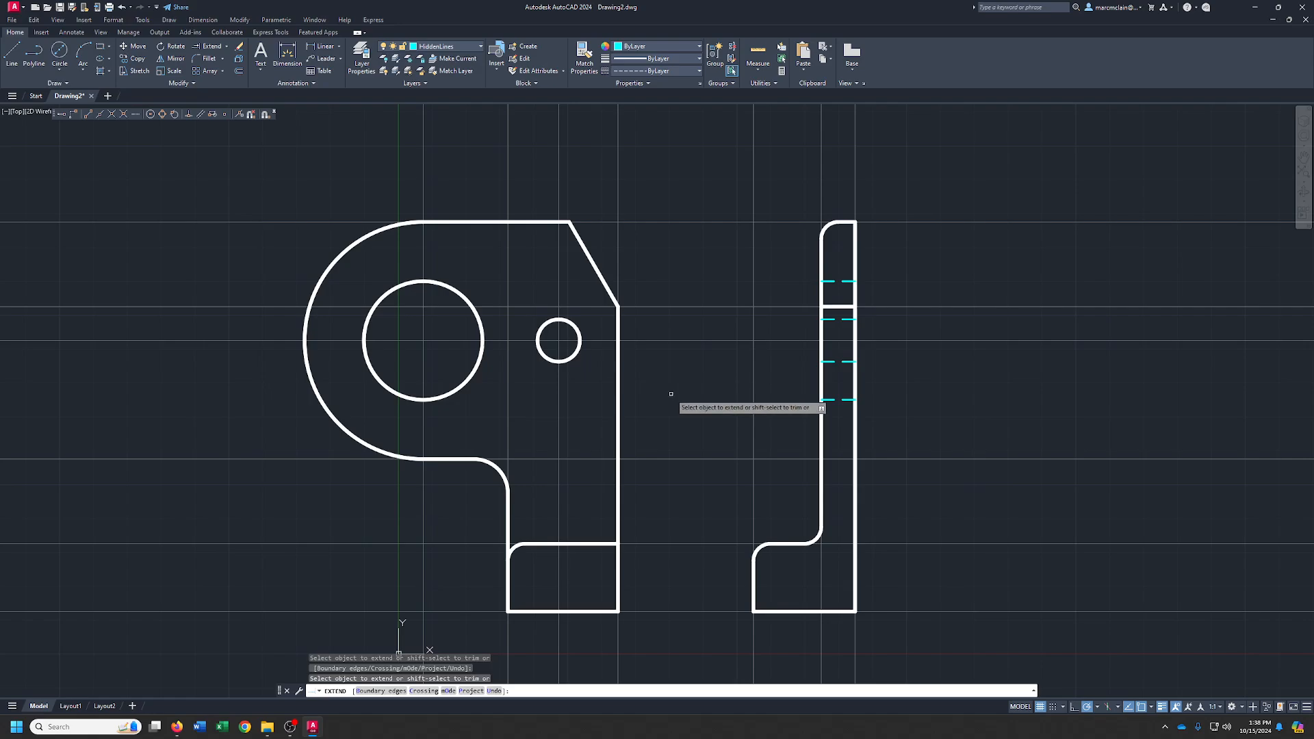
right_click(672, 393)
left_click(693, 399)
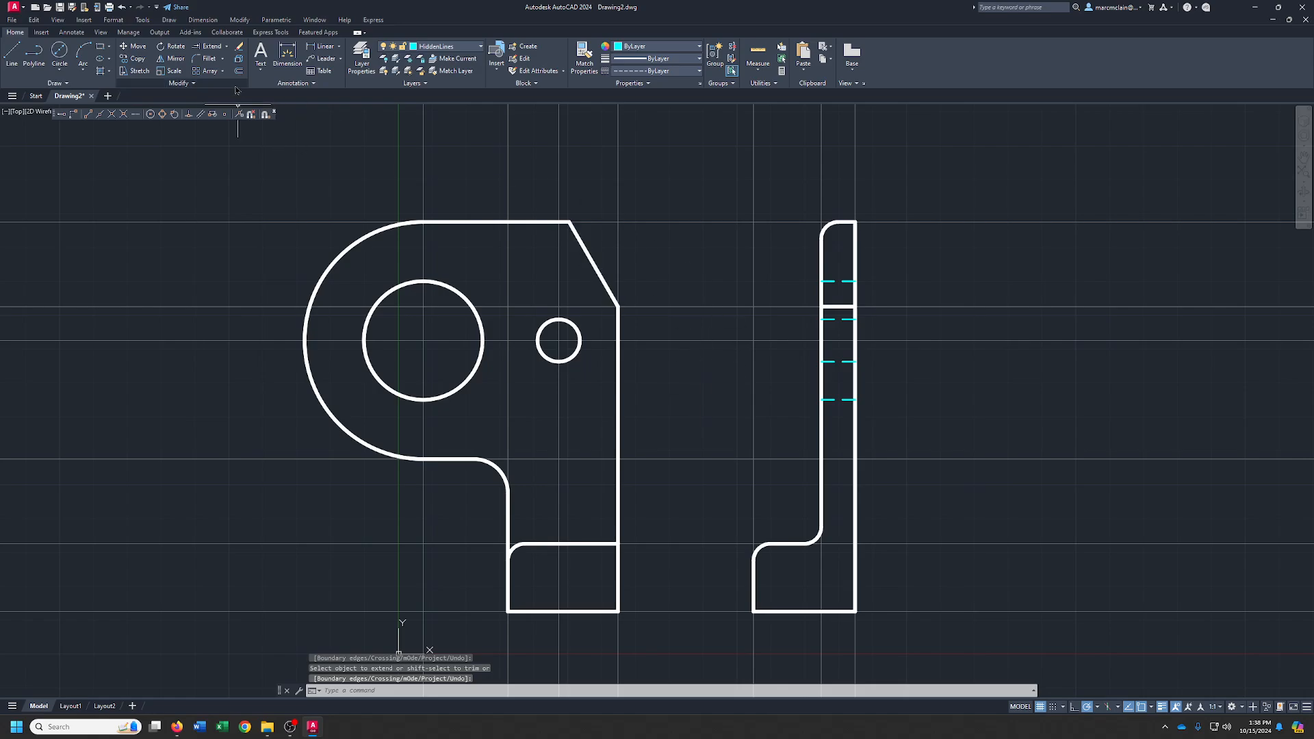
Make the CenterLines layer current and draw a horizontal line across the side view's upright at the height of the hole centres.
left_click(478, 47)
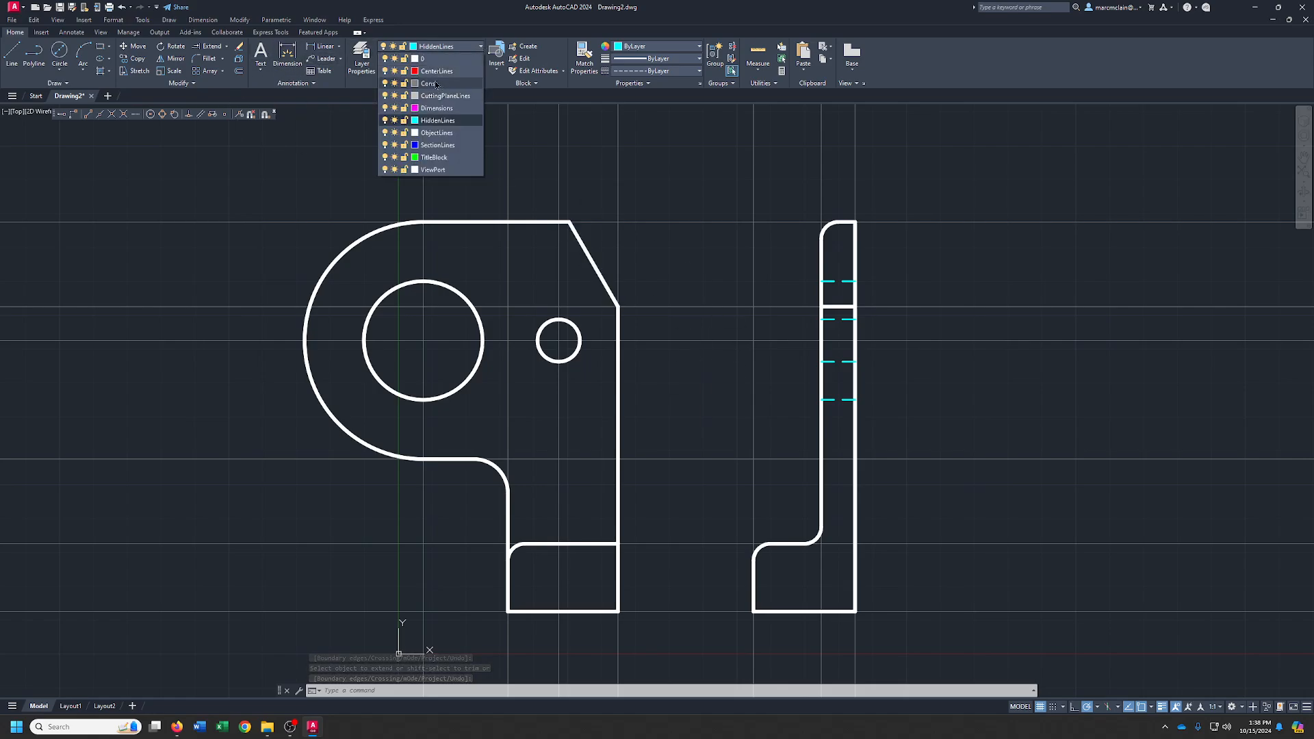
left_click(435, 72)
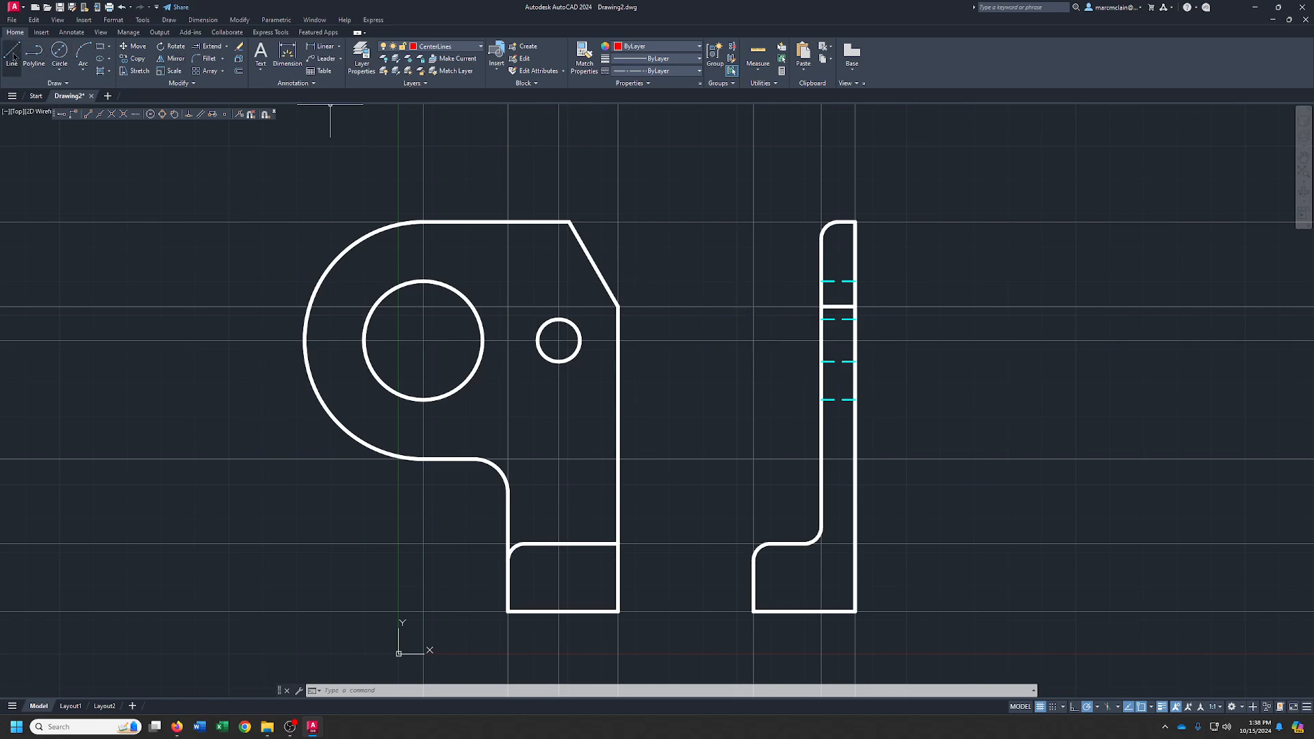
left_click(14, 57)
left_click(821, 340)
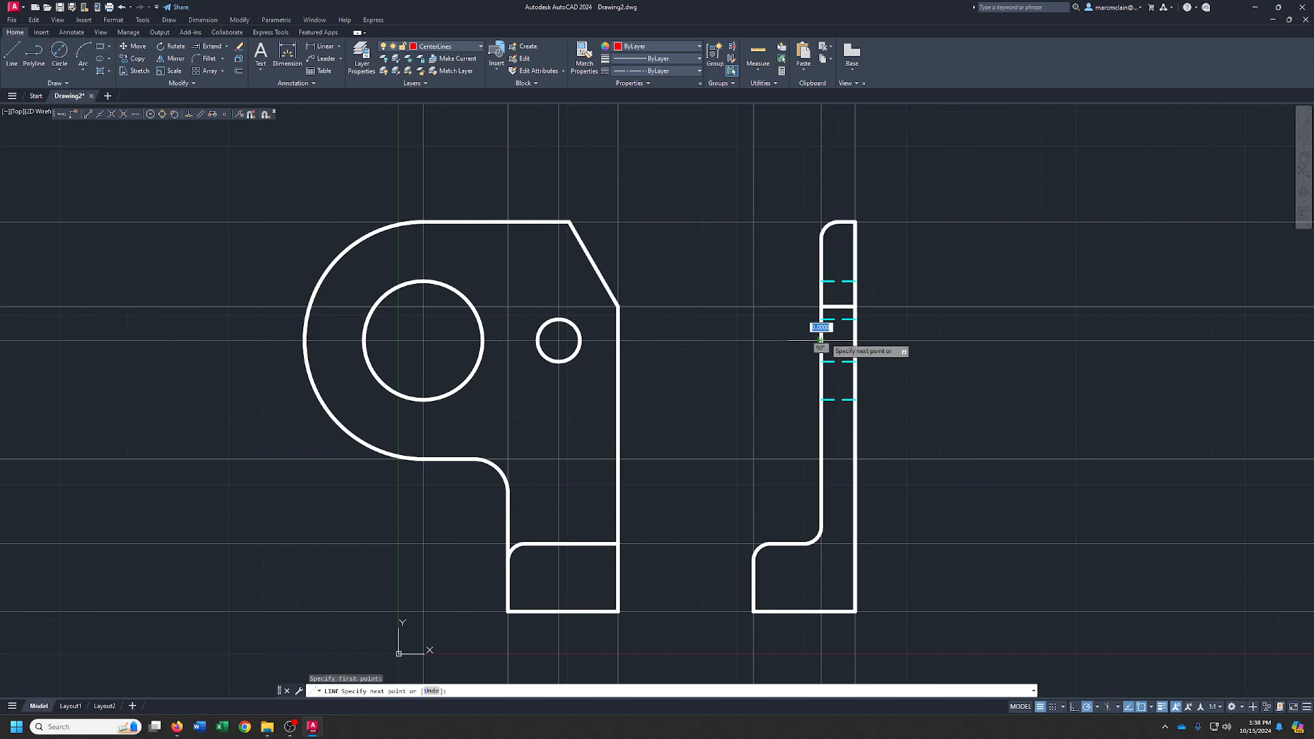
left_click(855, 340)
key("Return")
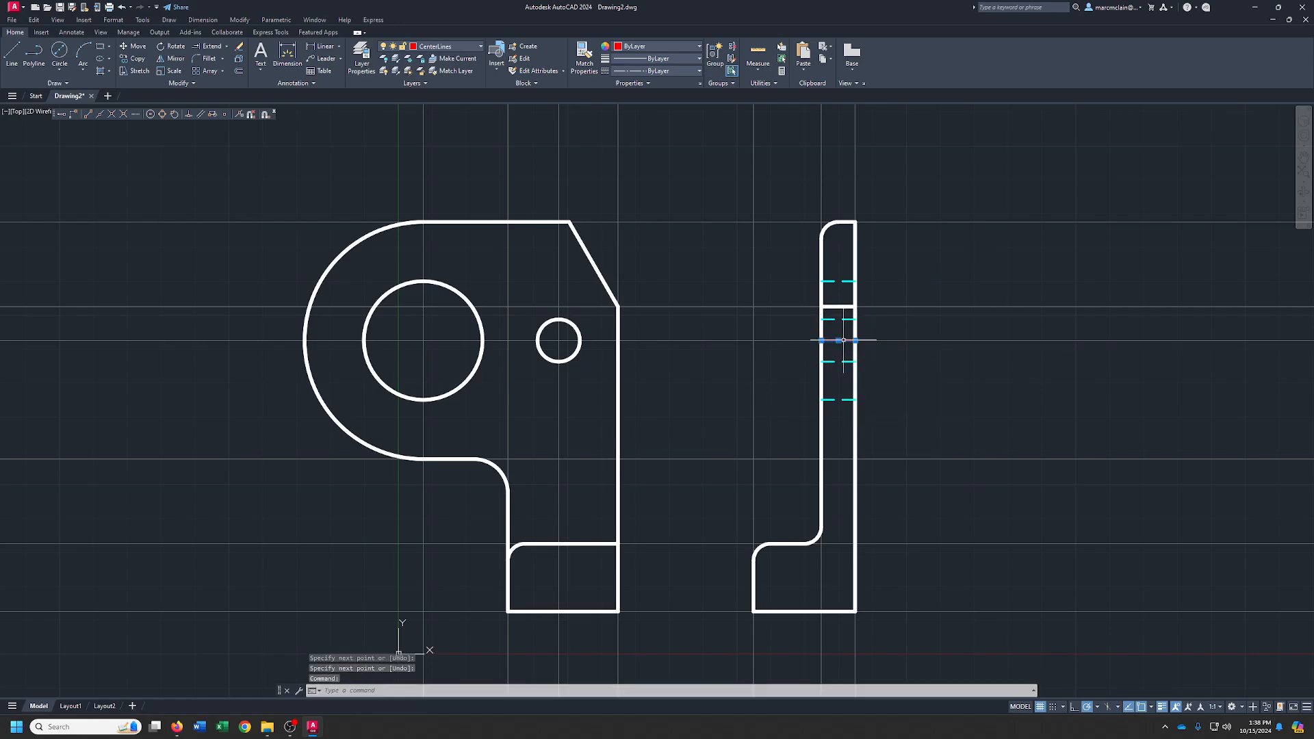
Stretch both ends of the side view's centre line outward by 0.5 beyond the part edges.
left_click(855, 340)
type(".5")
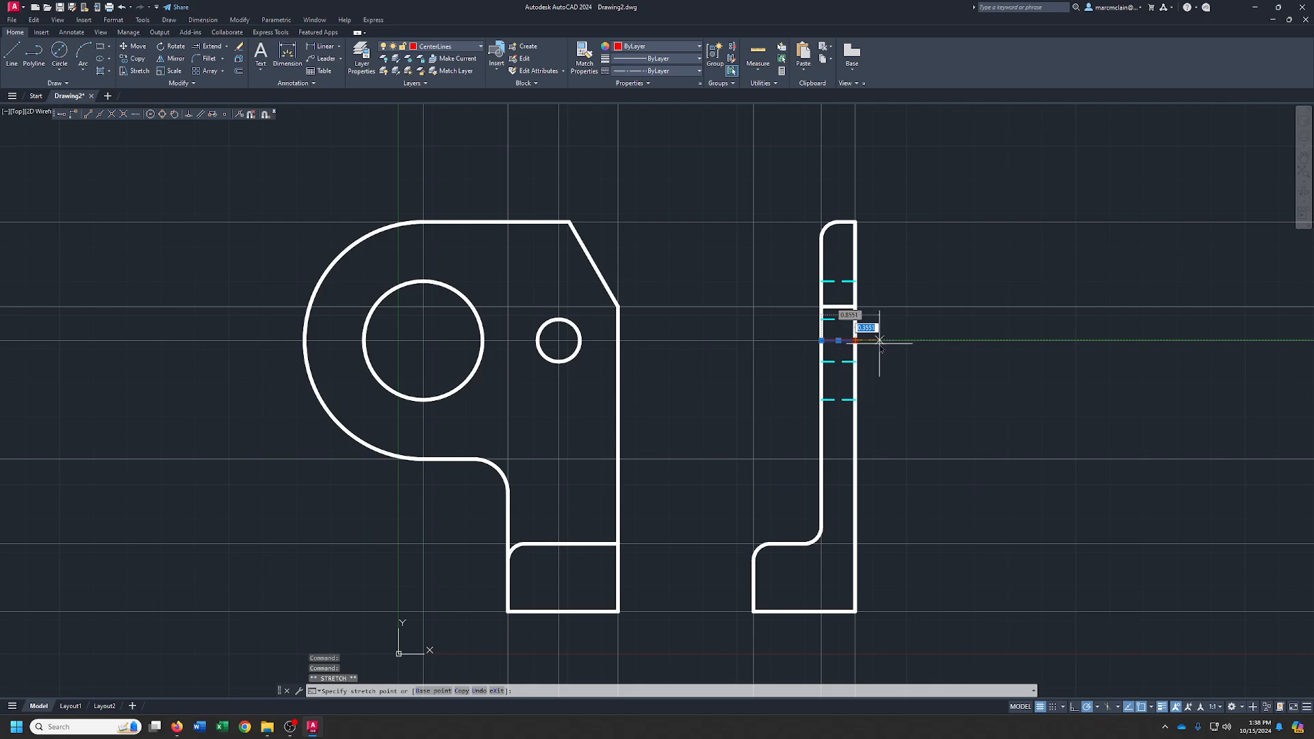
key("Return")
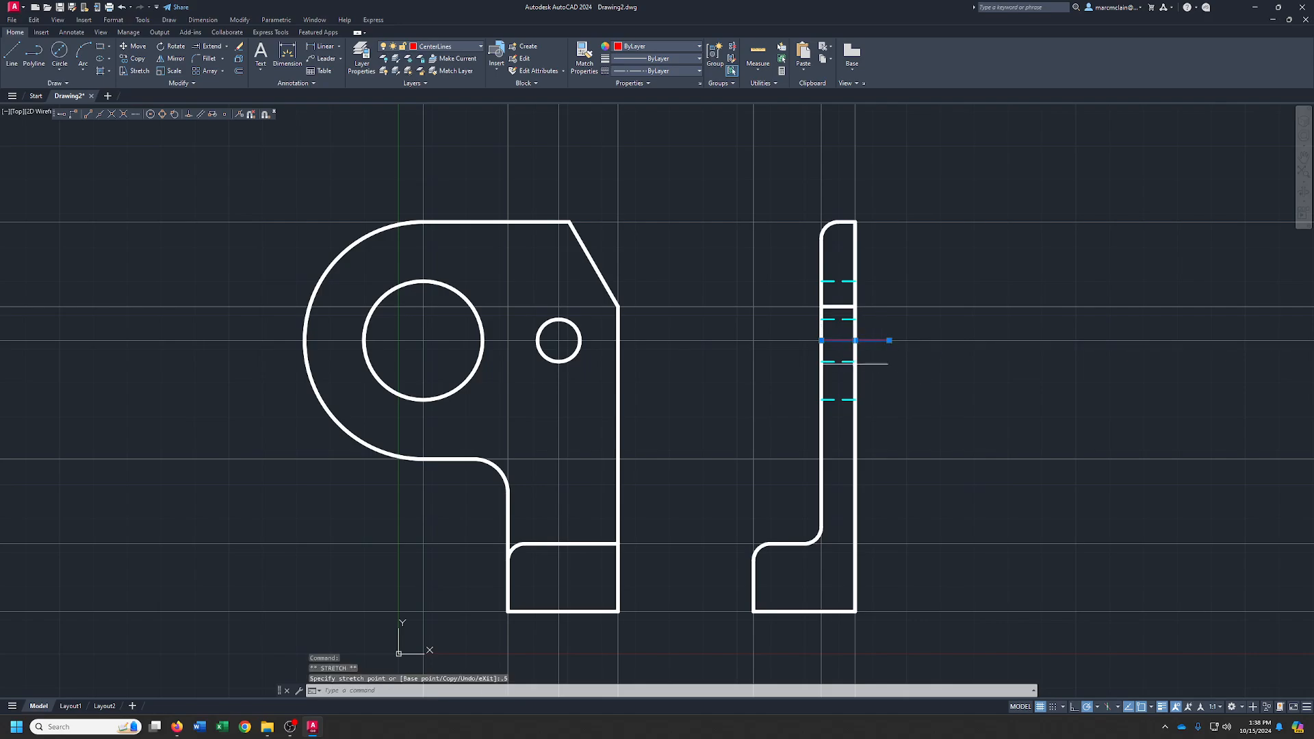
left_click(821, 340)
type(".5")
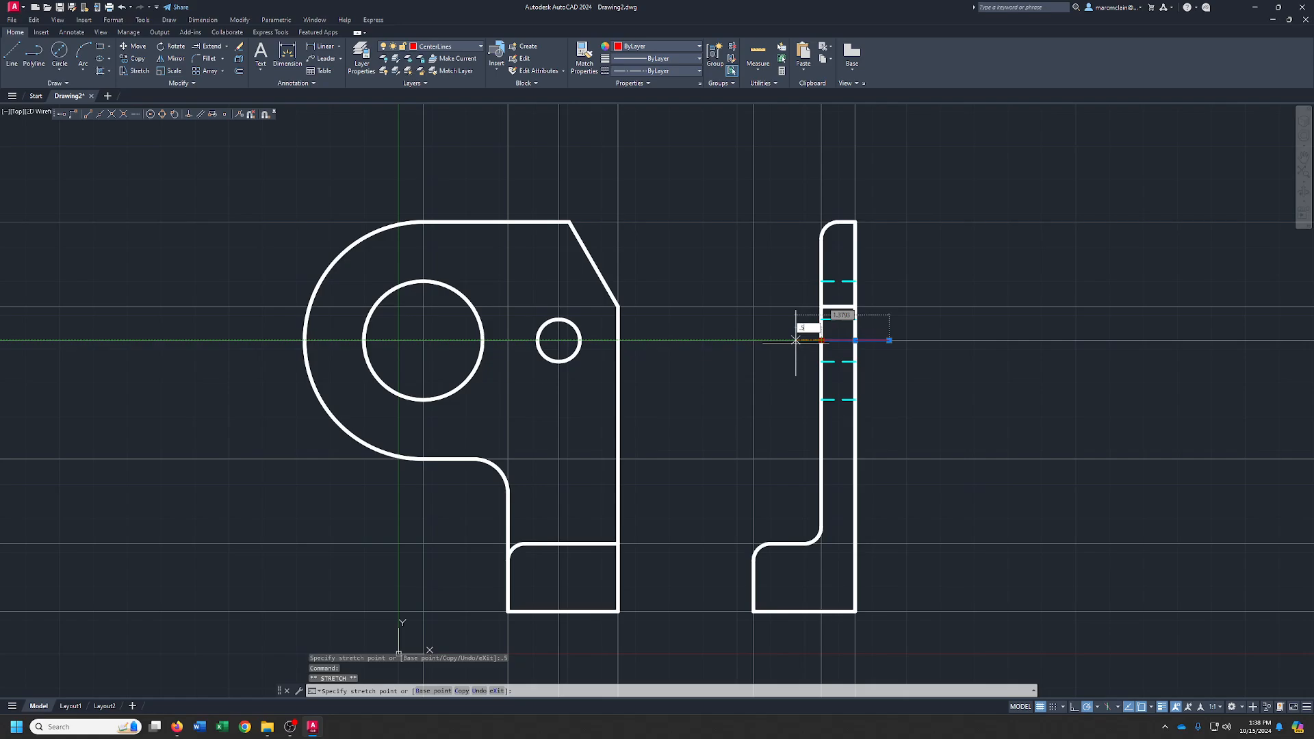
key("Return")
right_click(796, 343)
left_click(818, 352)
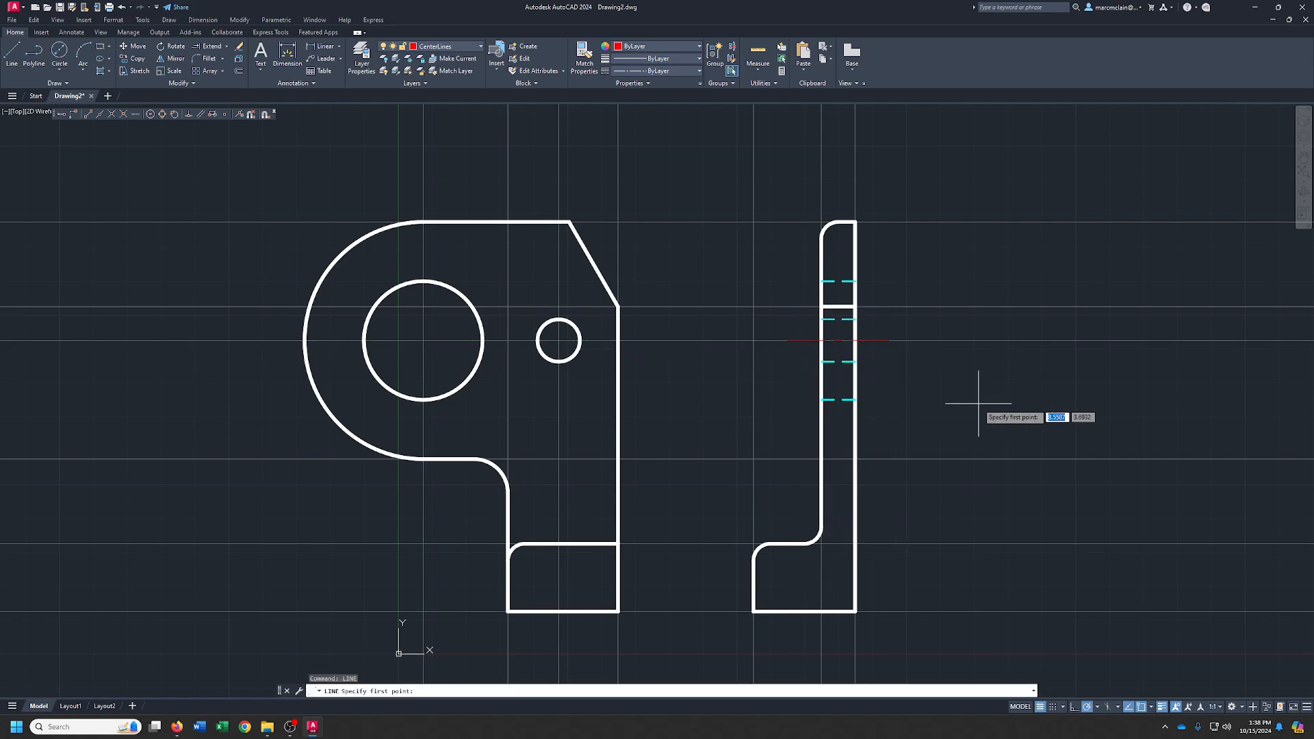
key("Escape")
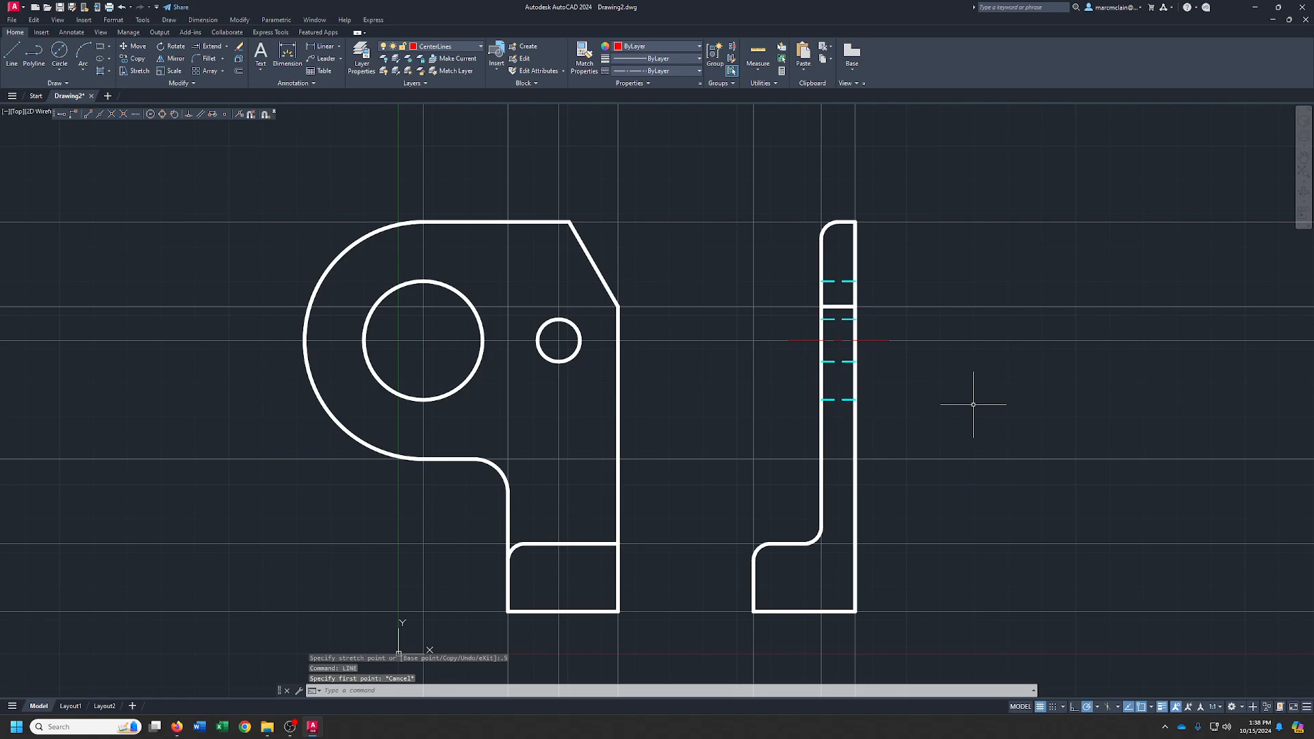
Freeze the Const. layer to hide the construction lines.
left_click(481, 47)
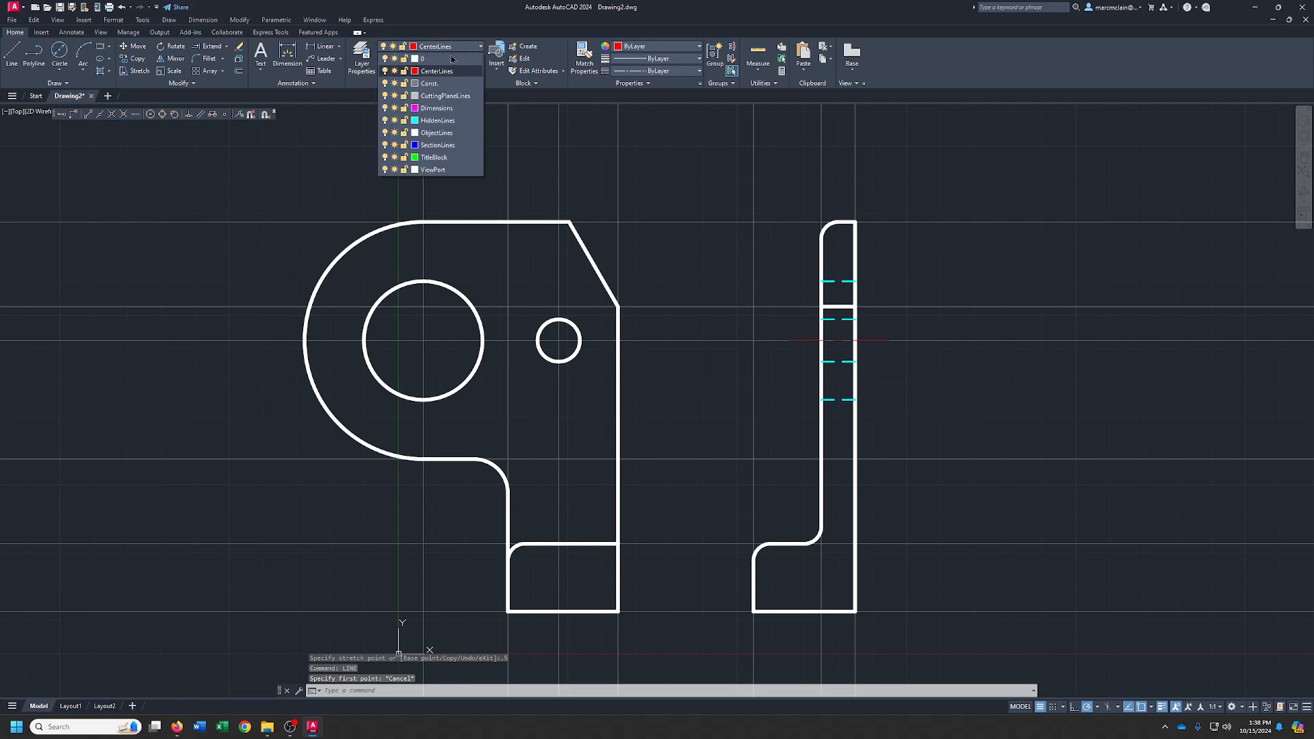
left_click(395, 84)
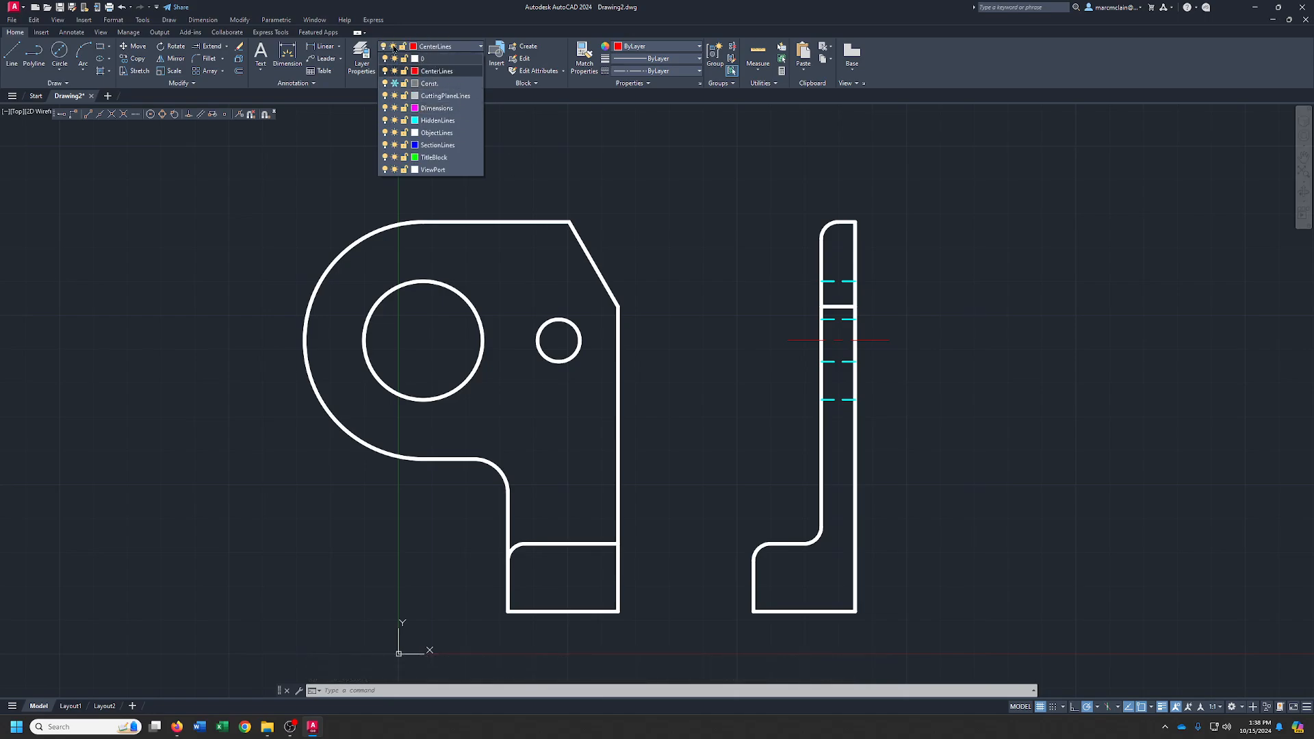
left_click(590, 181)
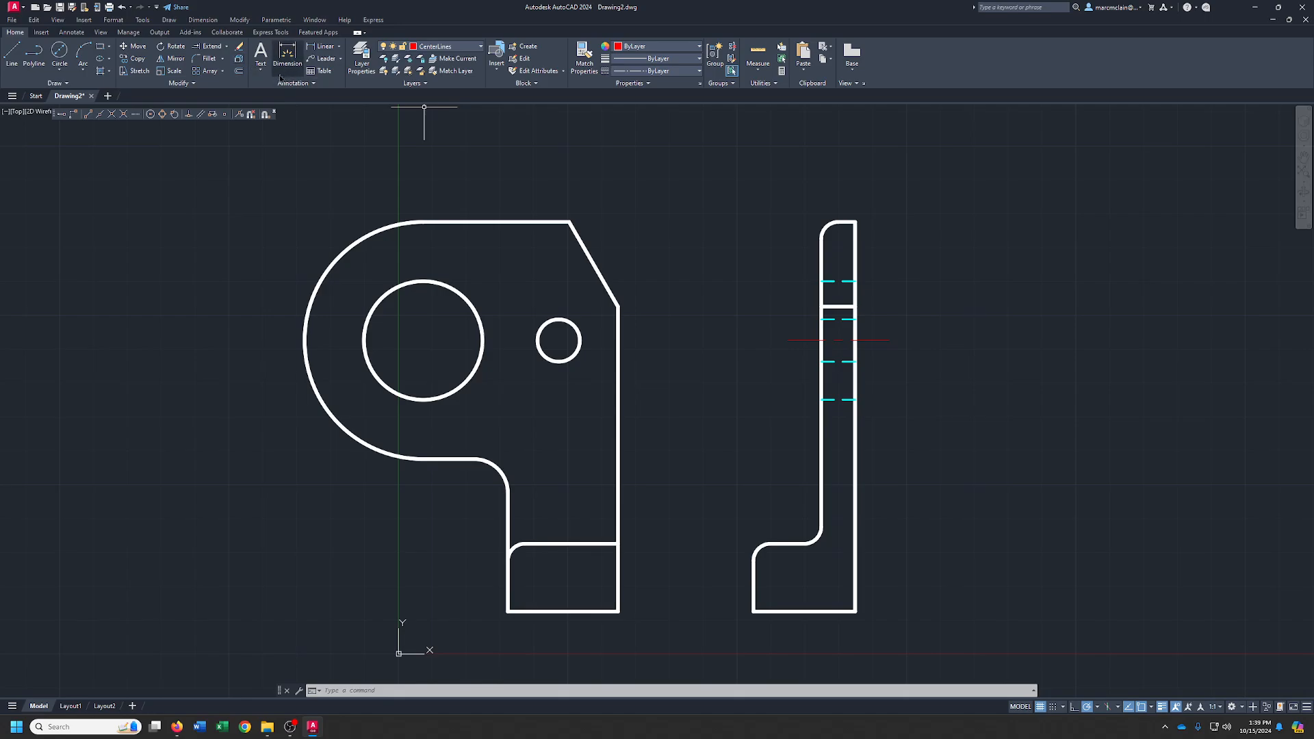
Display the Dimension toolbar and place it over the drawing area beneath the Object Snap toolbar.
left_click(204, 21)
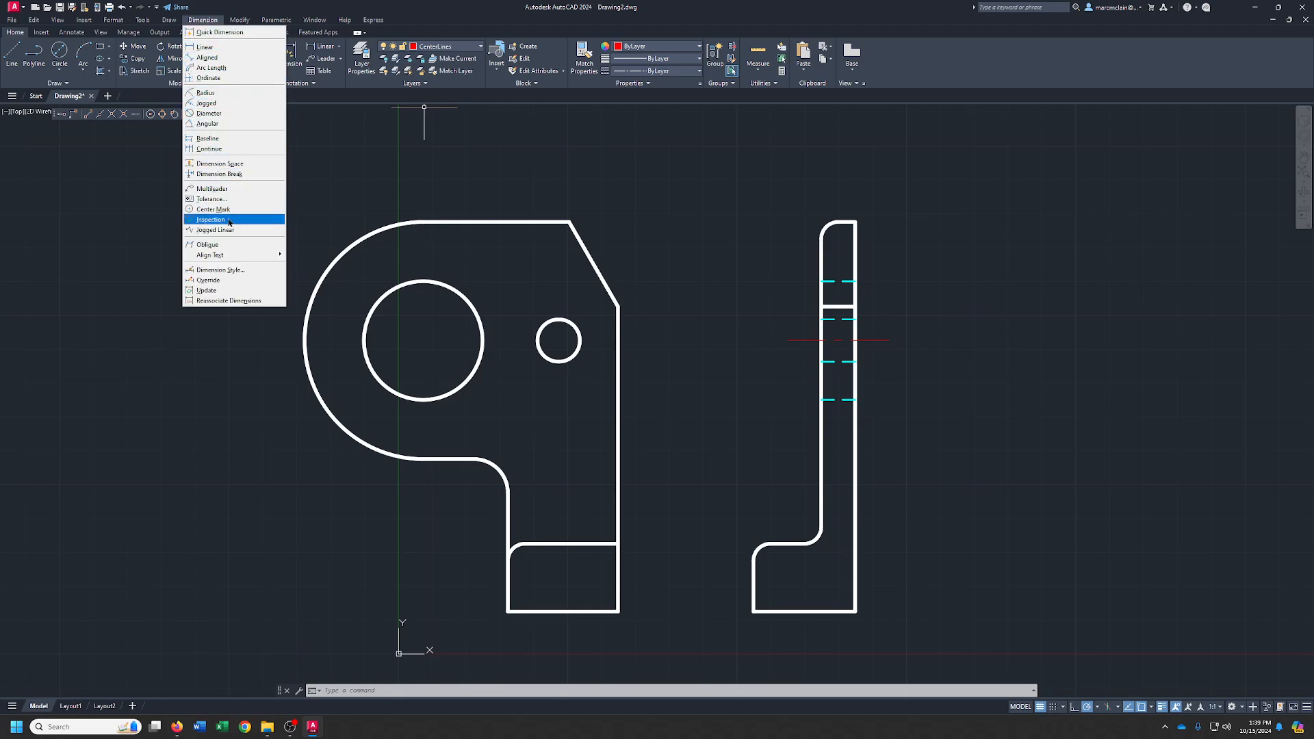
left_click(199, 21)
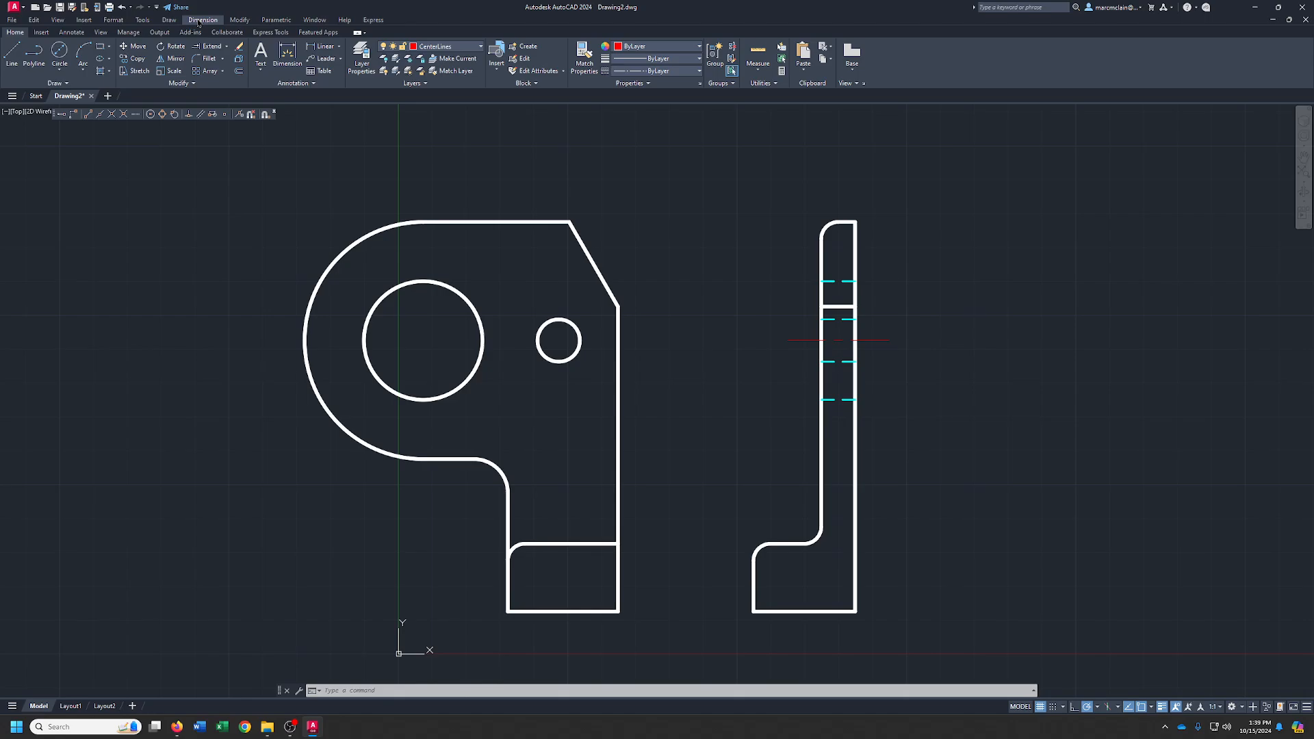
left_click(143, 20)
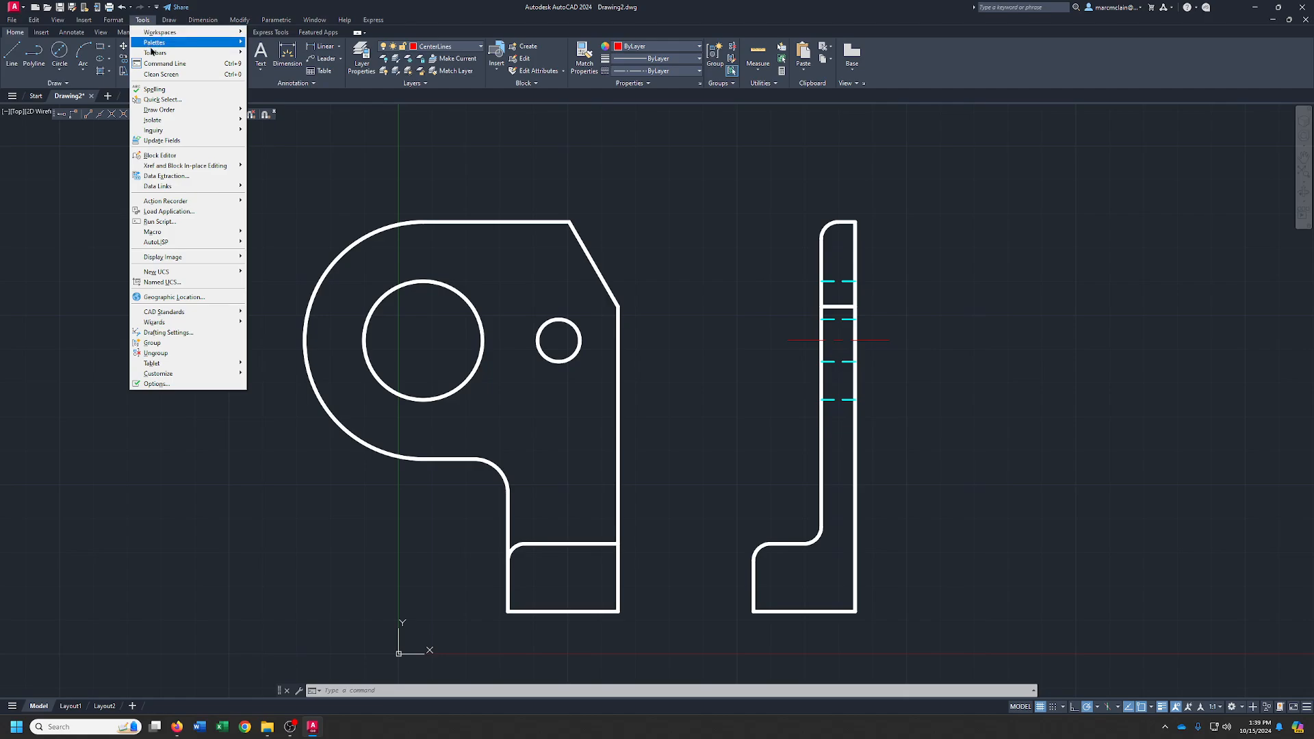
mouse_move(155, 56)
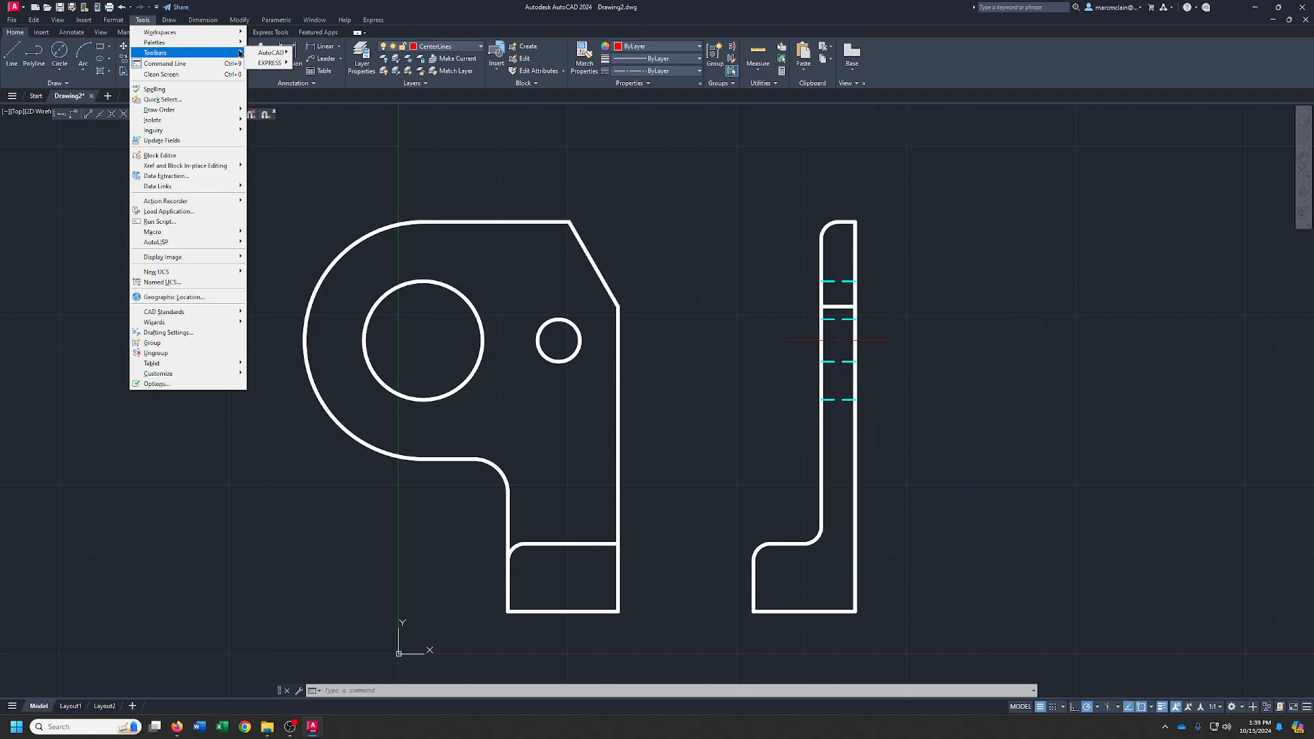
mouse_move(271, 55)
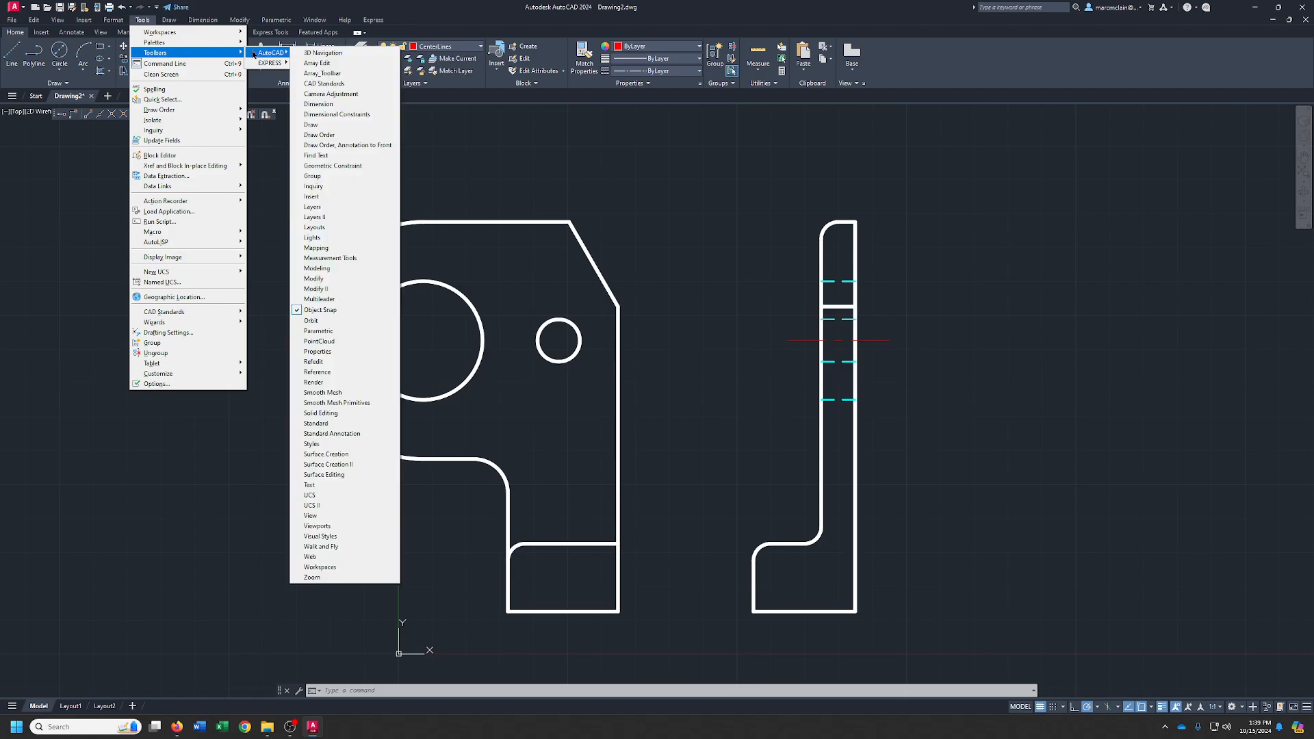
left_click(318, 104)
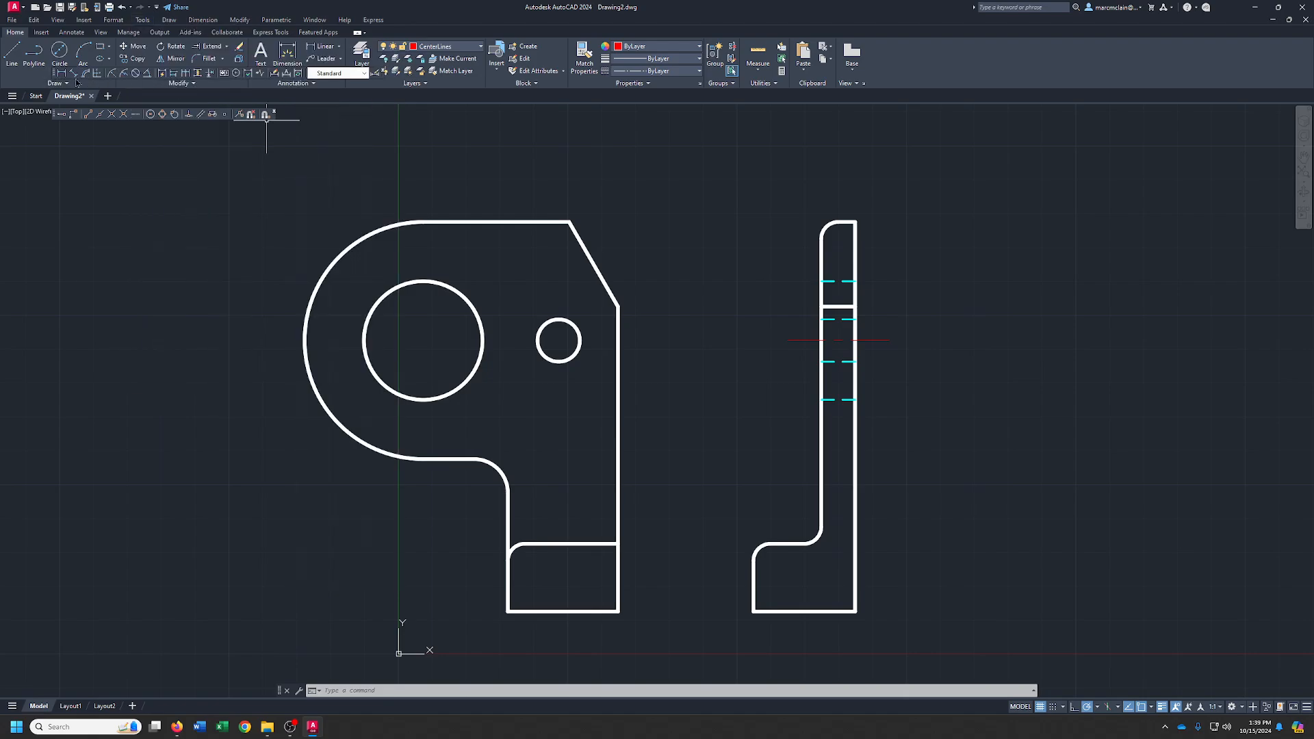
left_click_drag(55, 74, 42, 149)
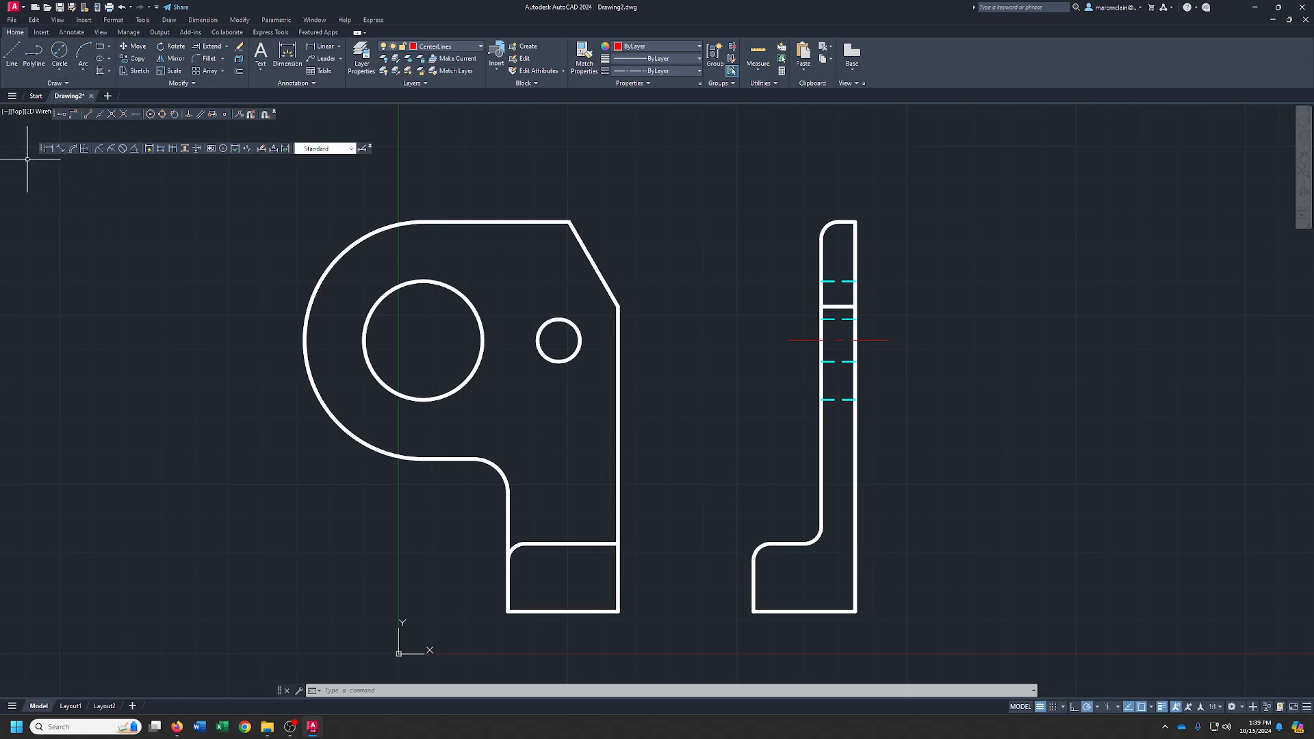
Create a new dimension style named Mechanical, based on Standard and used for all dimensions.
left_click(363, 149)
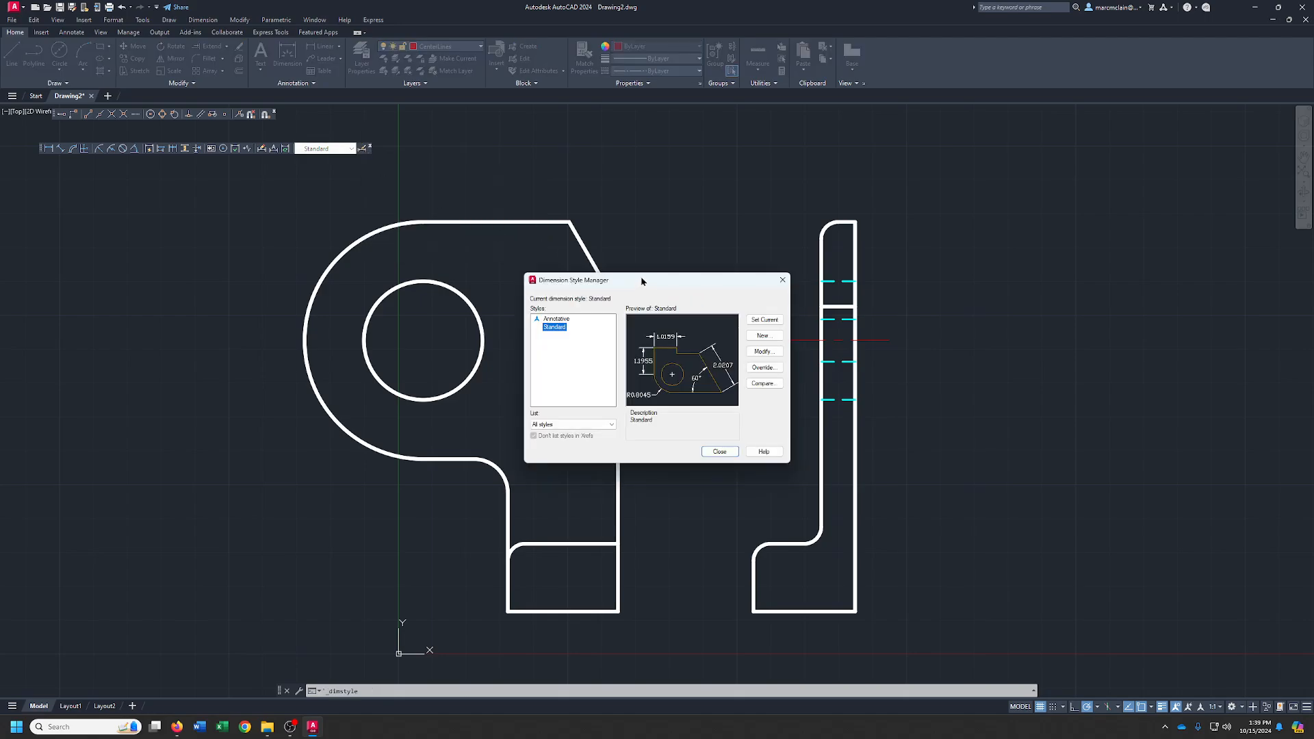
left_click_drag(642, 281, 679, 191)
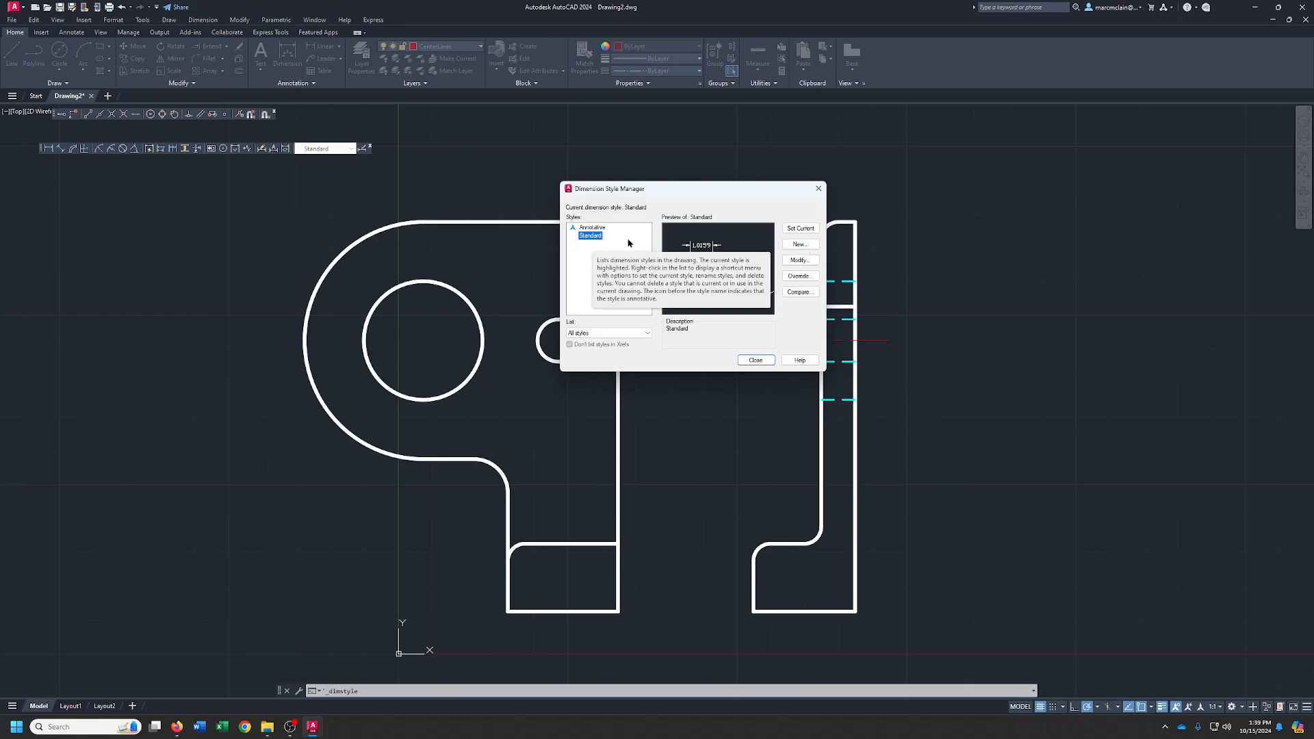
left_click(798, 248)
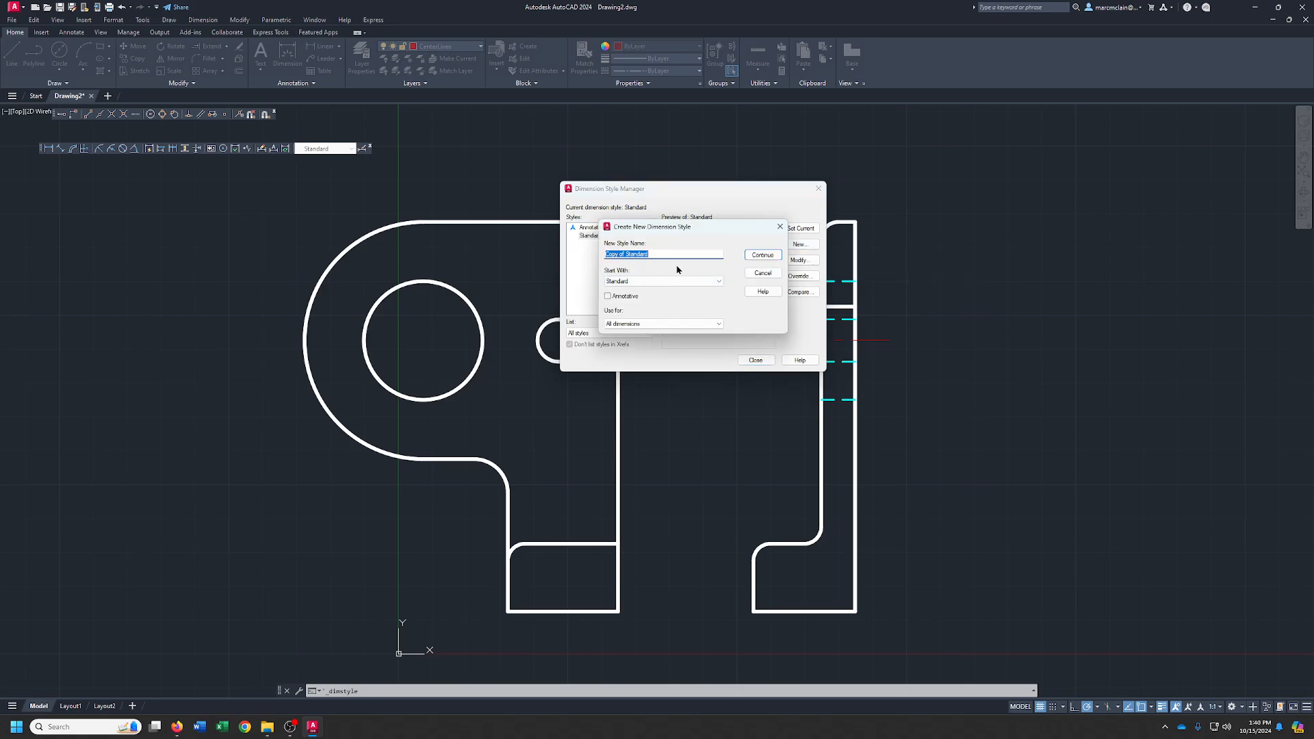
left_click(642, 259)
left_click_drag(648, 258, 567, 256)
type("Mechanical")
left_click(759, 255)
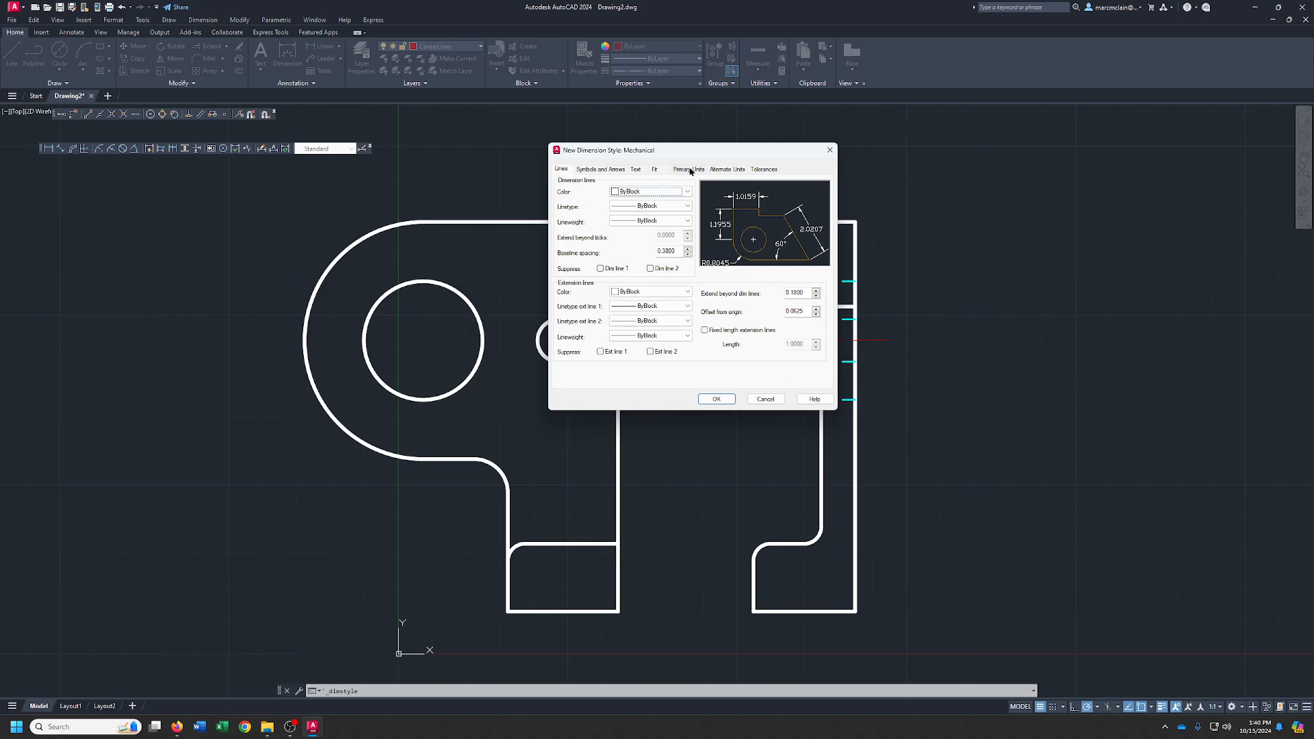
Set the Mechanical style's linear dimension precision to 0.000 and suppress leading zeros.
left_click(687, 170)
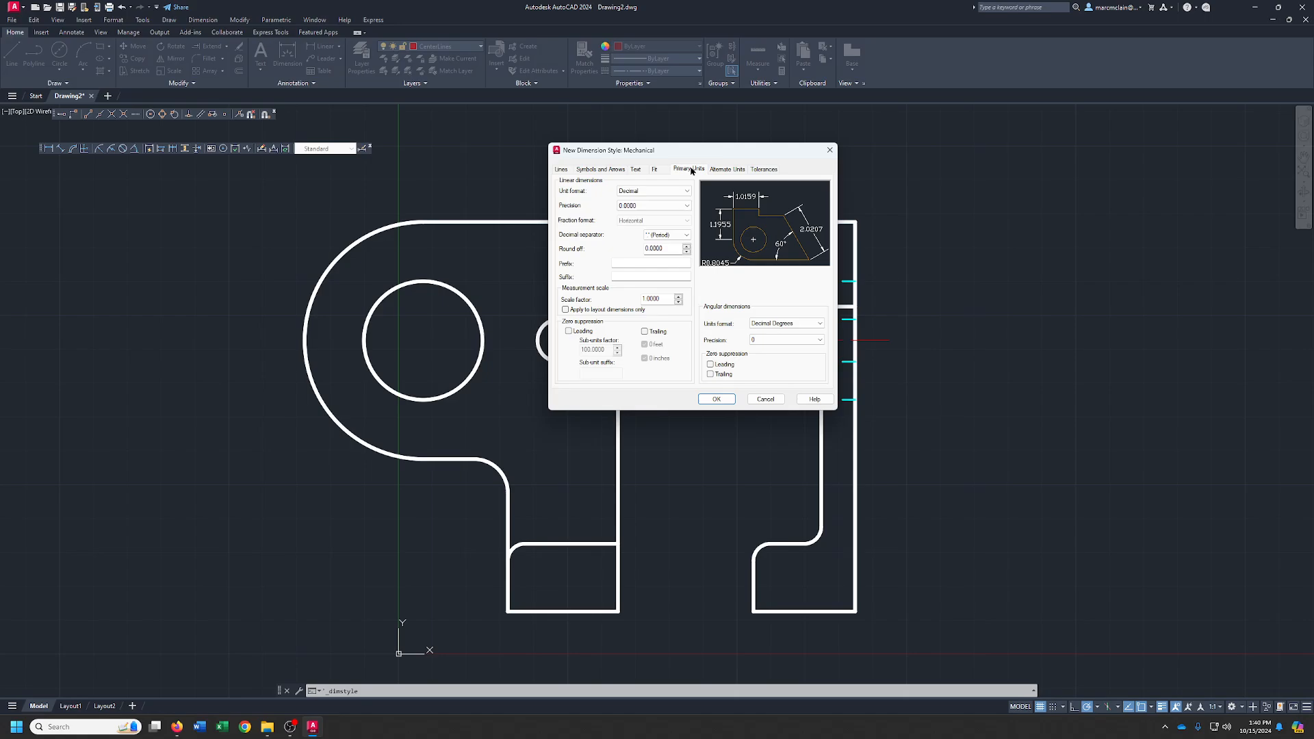
left_click(637, 207)
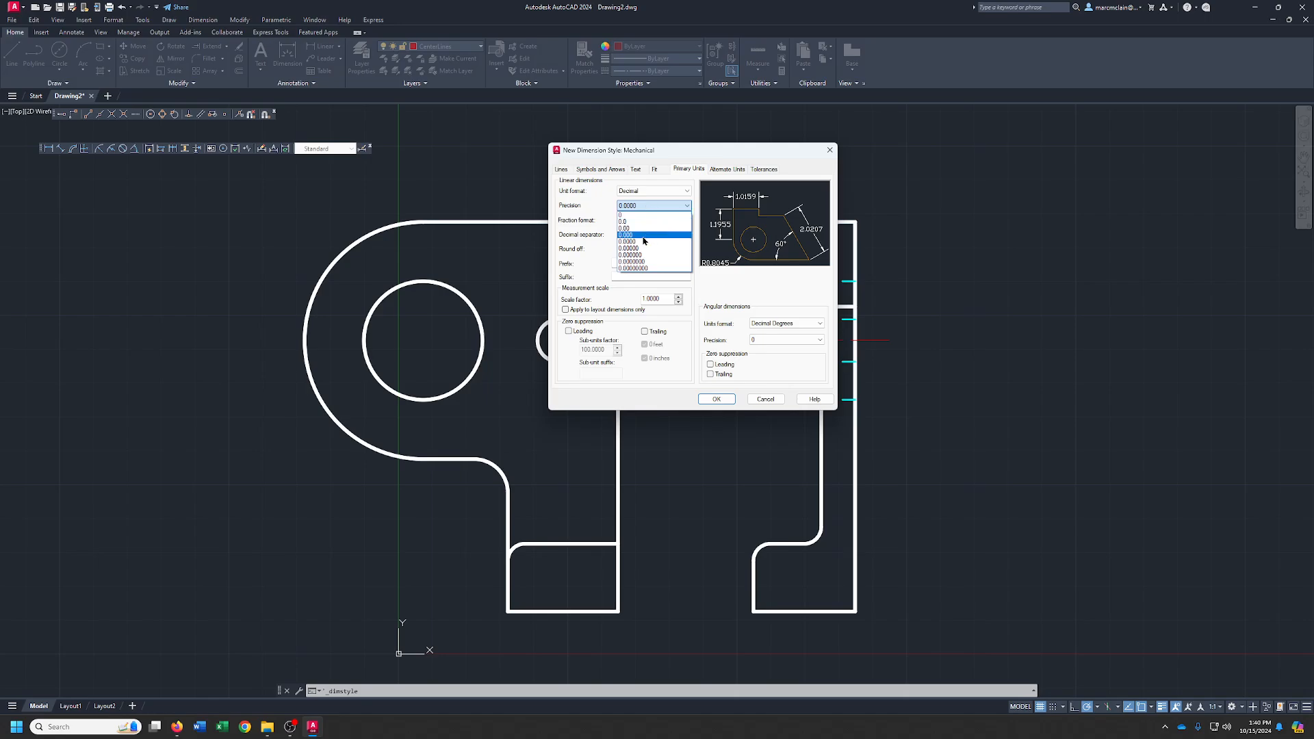
left_click(643, 237)
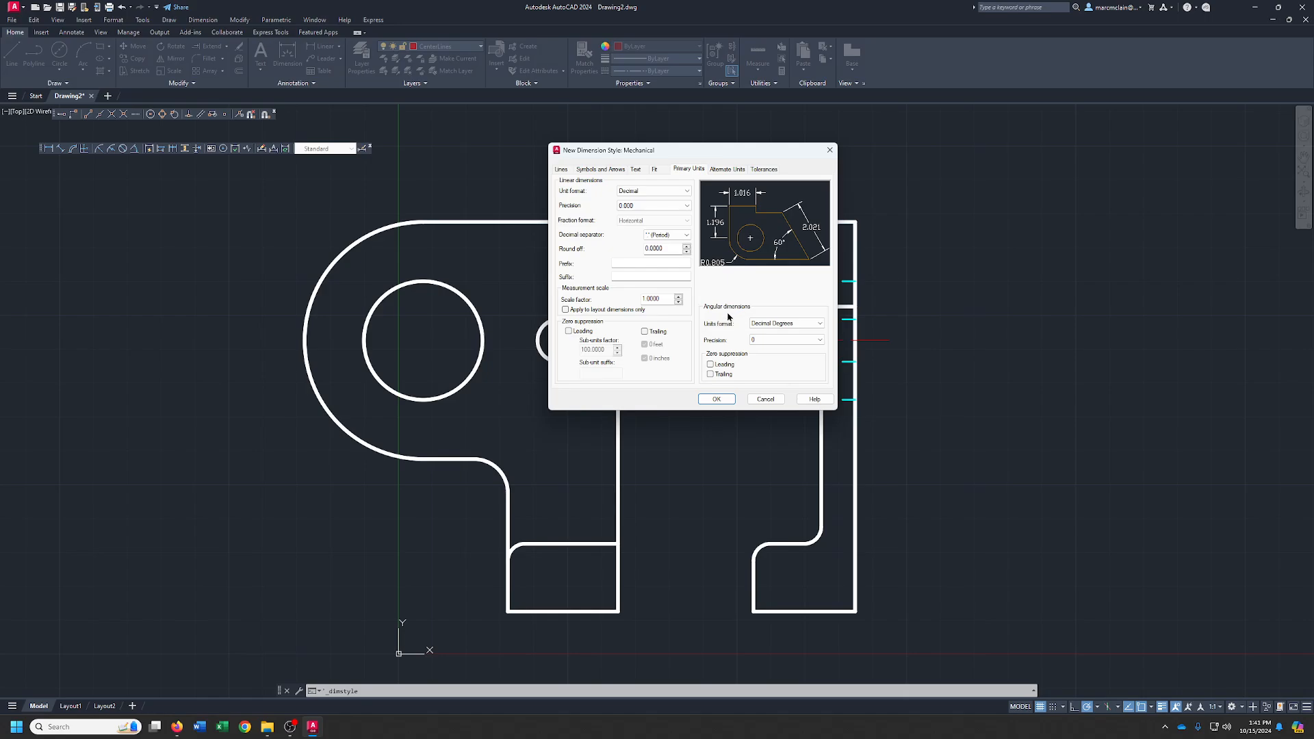
left_click(568, 331)
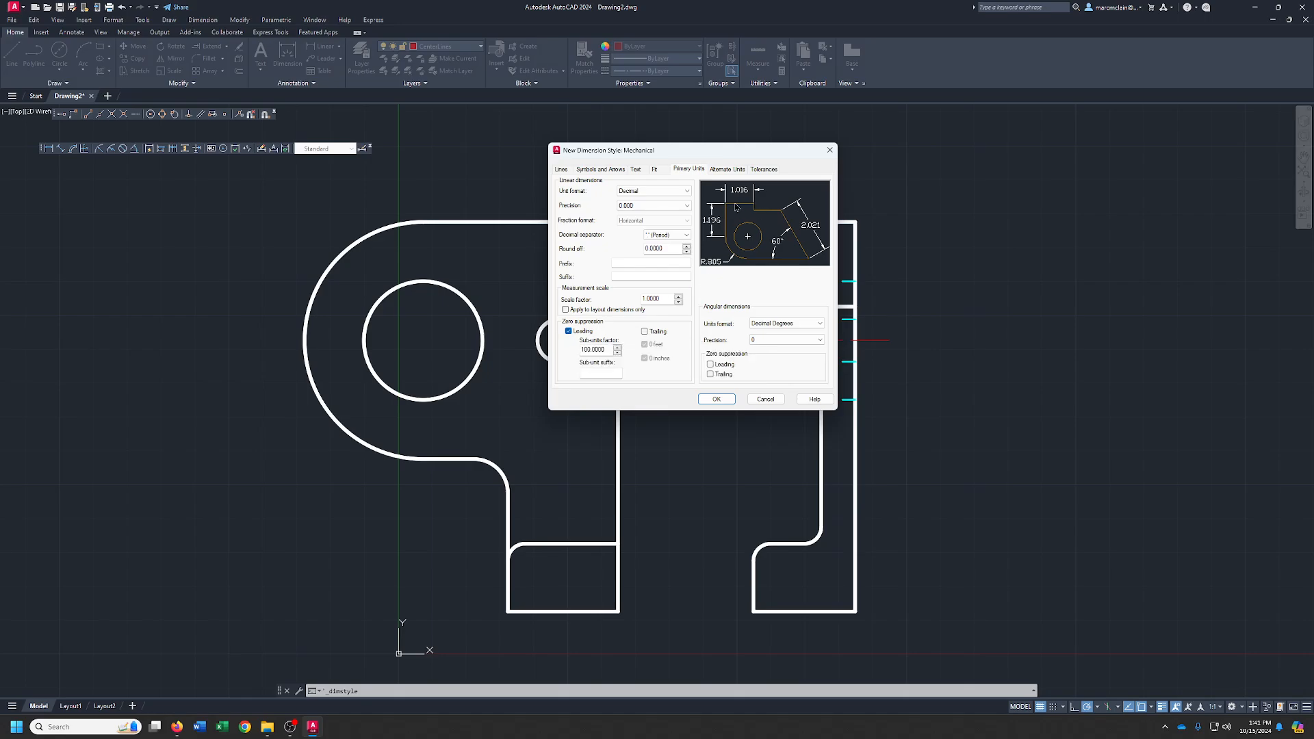
left_click(580, 334)
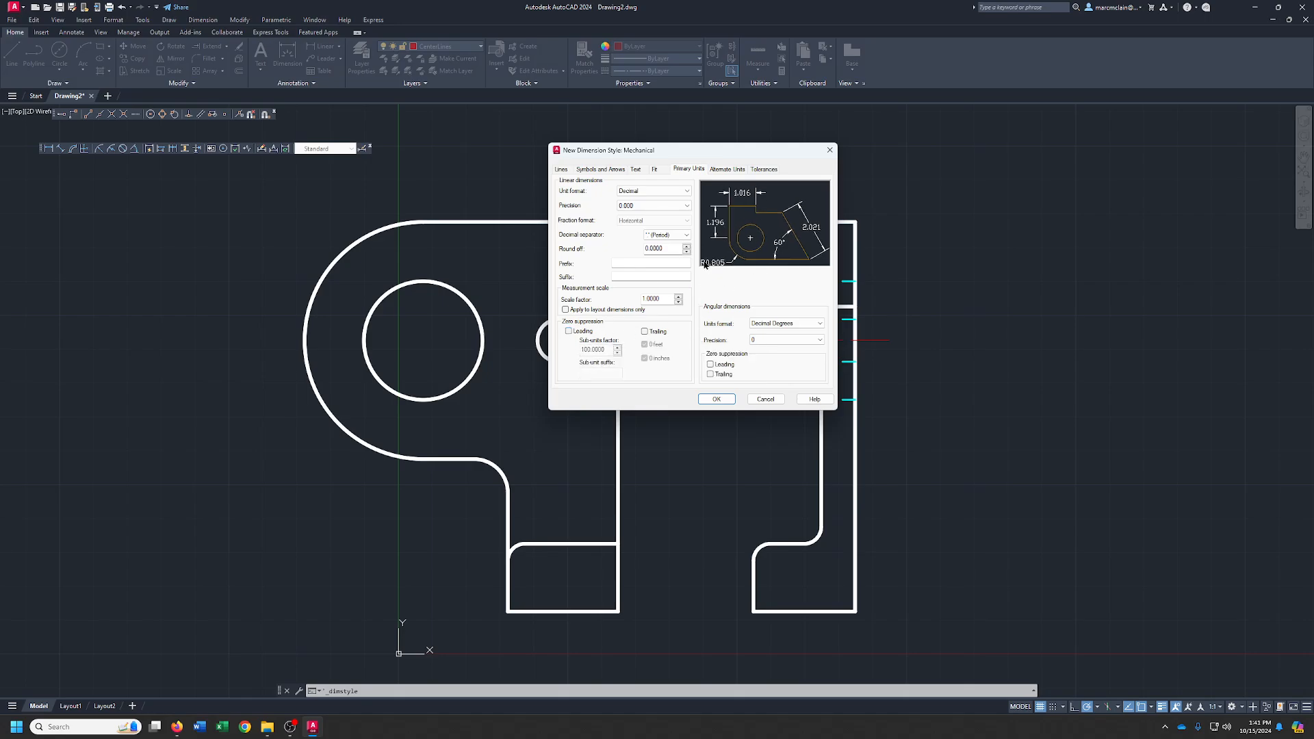
left_click(570, 332)
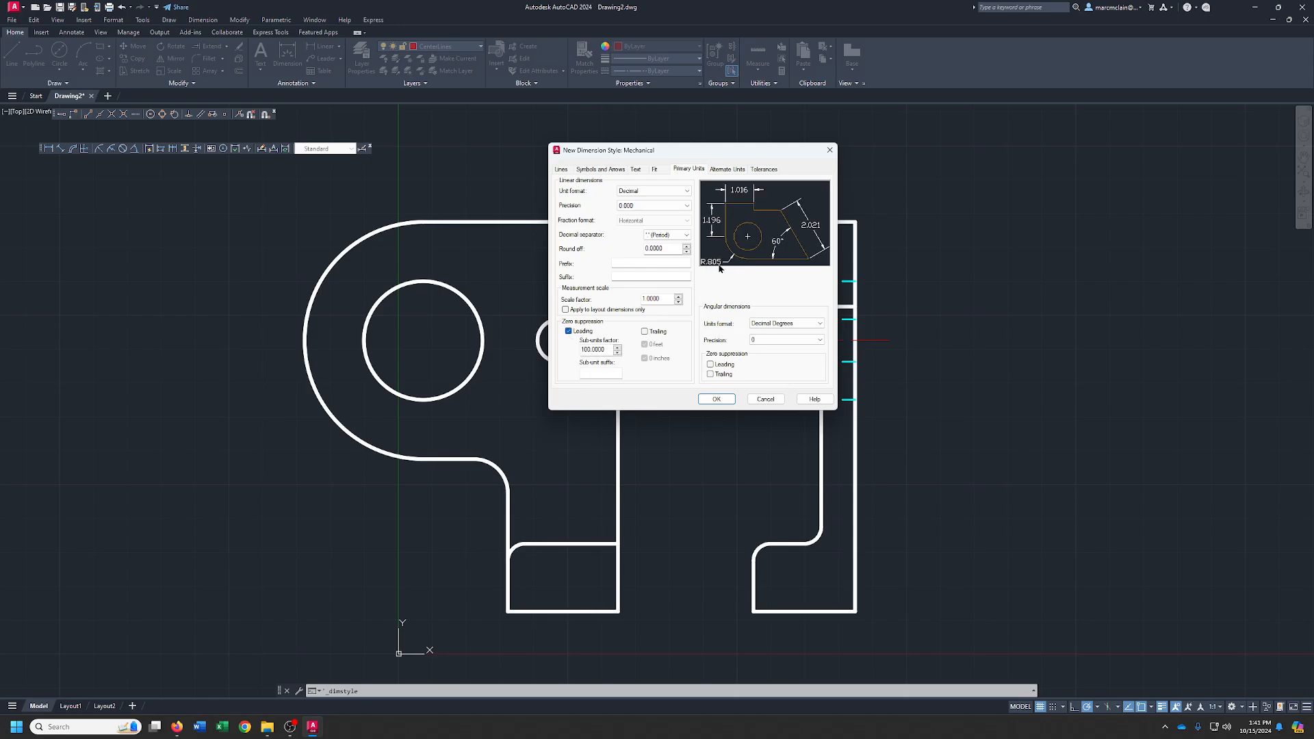
Set the Mechanical style's dimension text height to 0.09375.
left_click(656, 169)
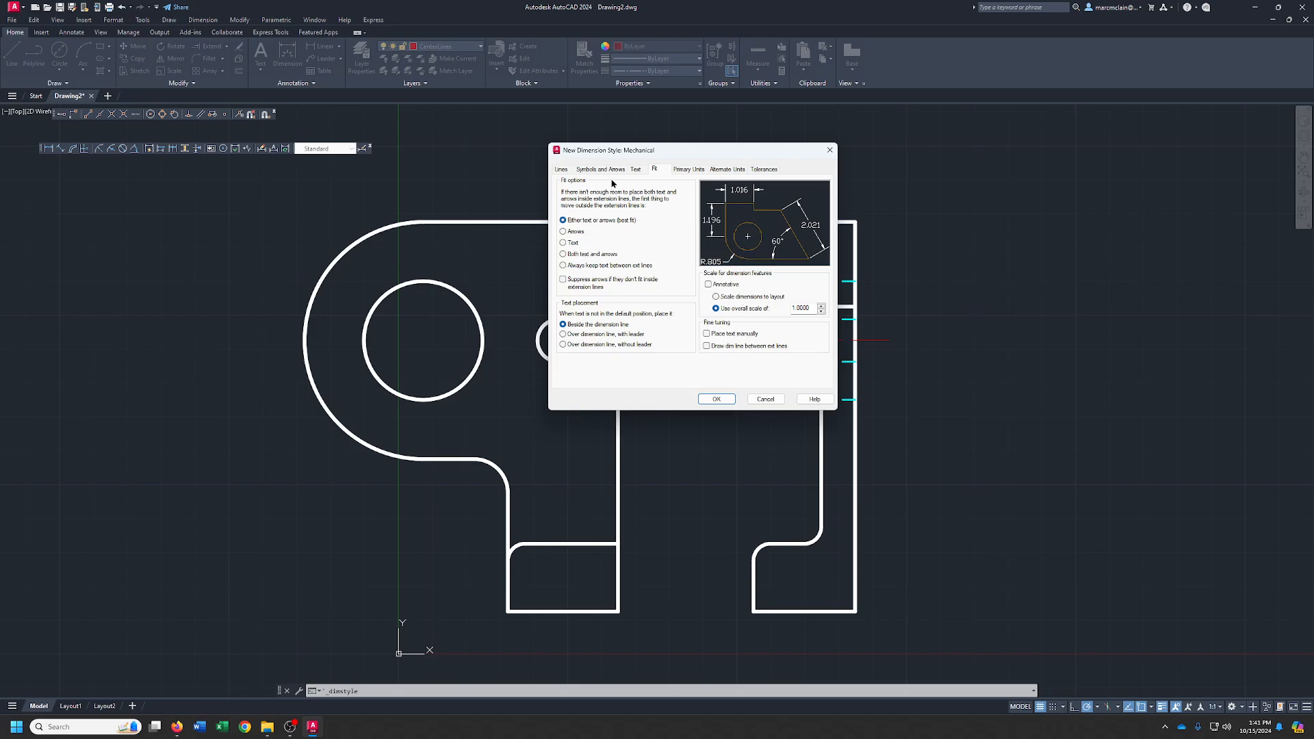
left_click(635, 169)
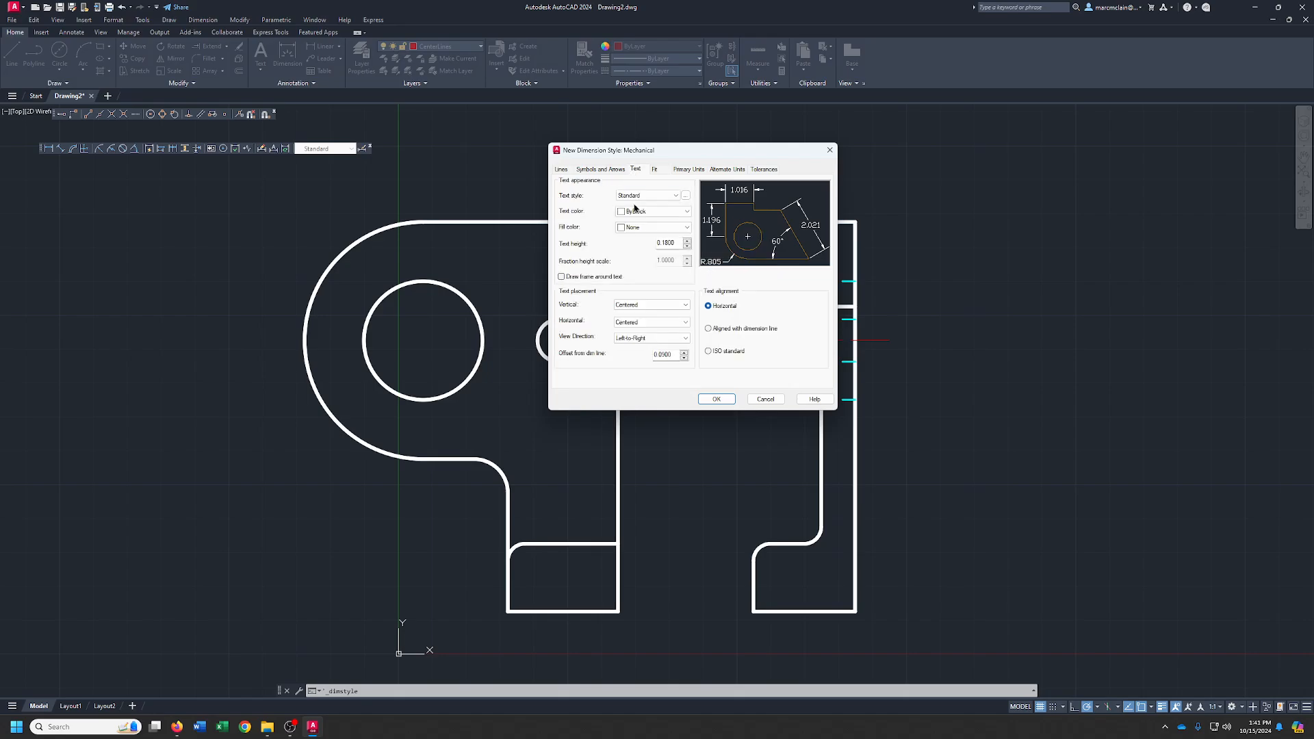
left_click_drag(674, 243, 643, 243)
type("3/")
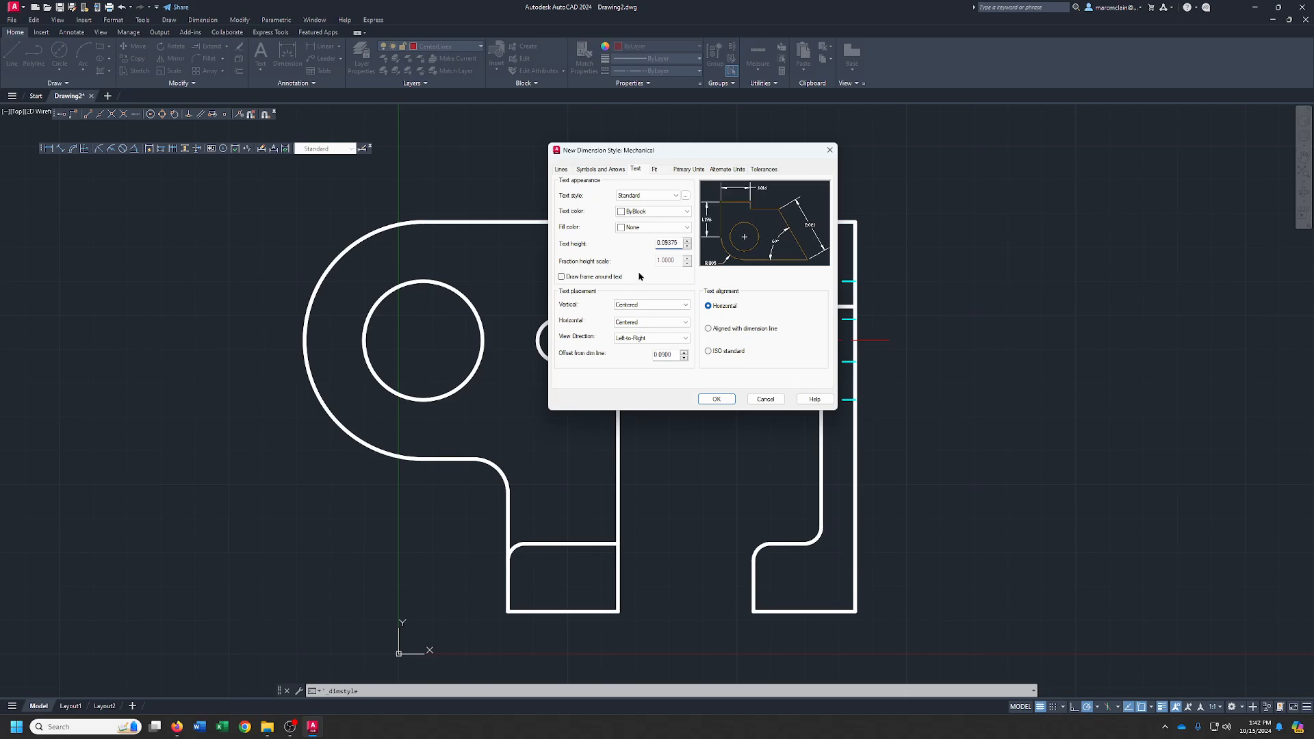
left_click_drag(679, 243, 655, 243)
Set the style's arrow size and its extension line distance beyond the dimension lines to 0.09375 each.
left_click(611, 170)
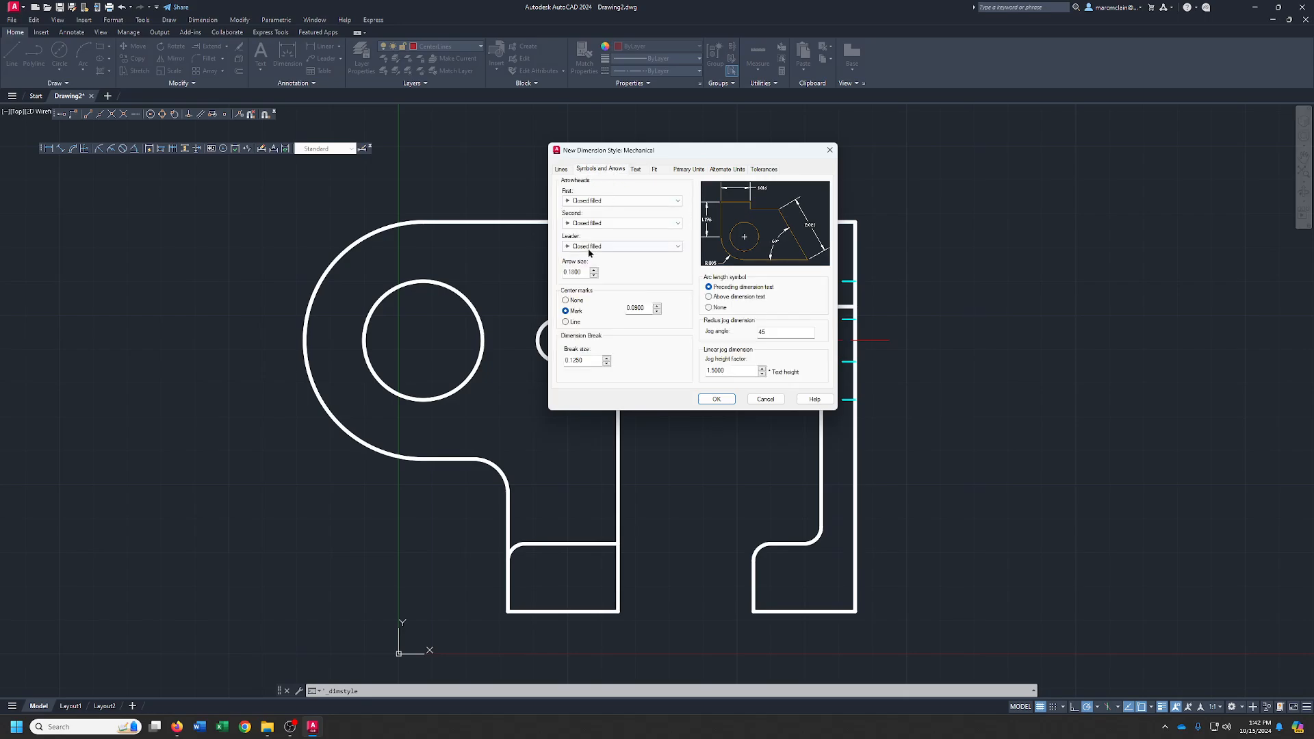
left_click_drag(575, 277, 547, 272)
type("0.09375")
left_click(561, 169)
left_click_drag(808, 292, 746, 291)
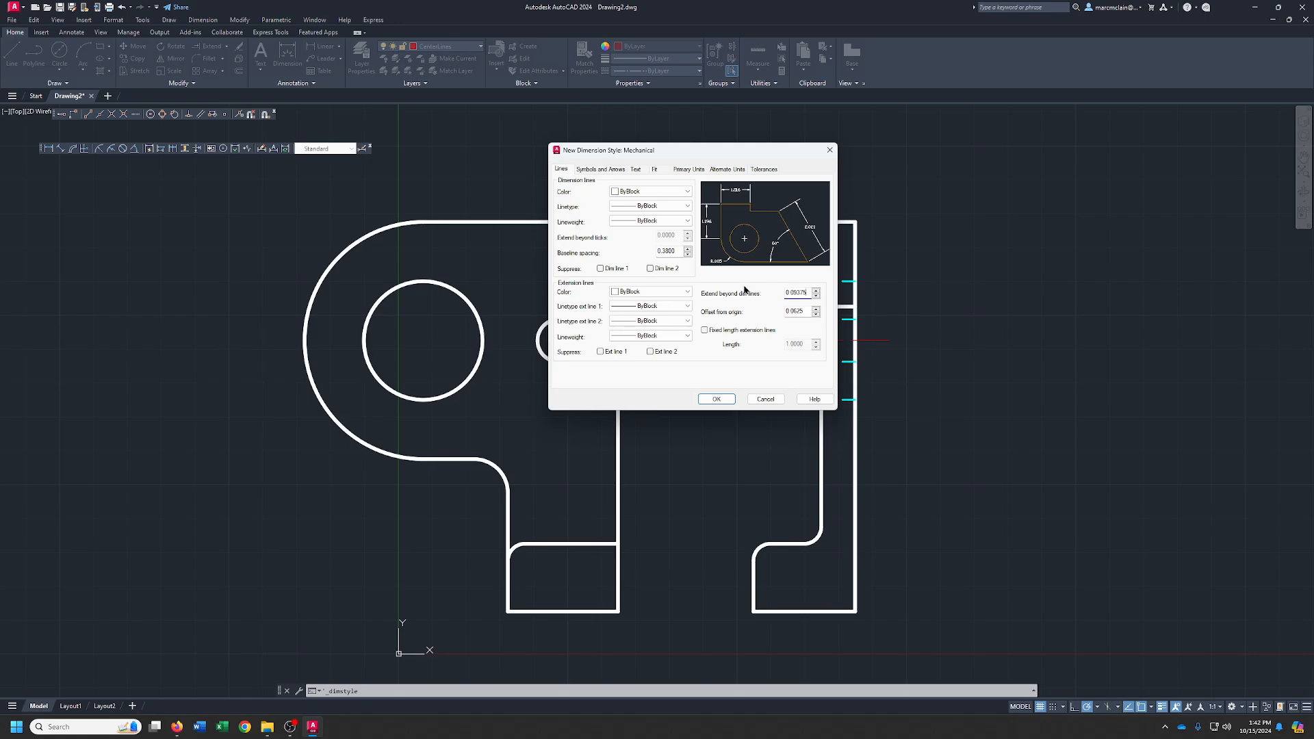
Change the style's center marks to Line and accept the Mechanical style settings.
left_click(607, 171)
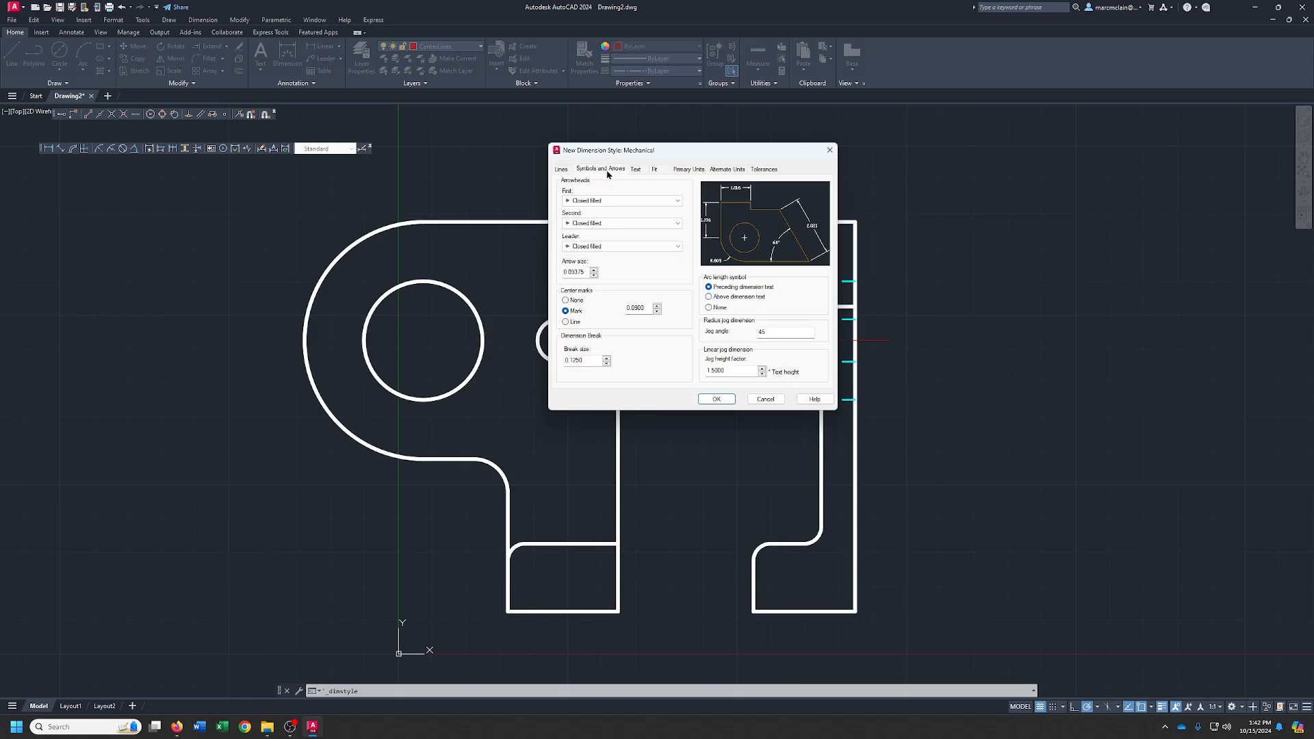
left_click(565, 322)
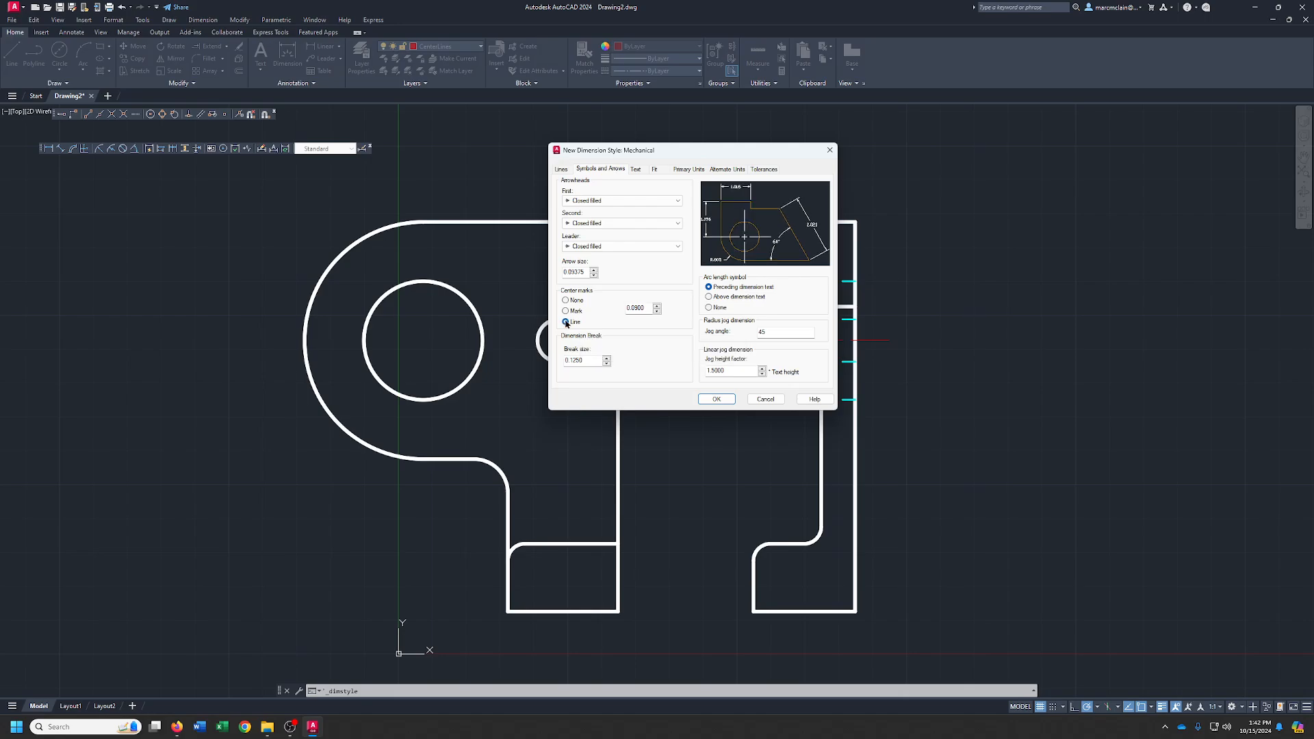
left_click(561, 171)
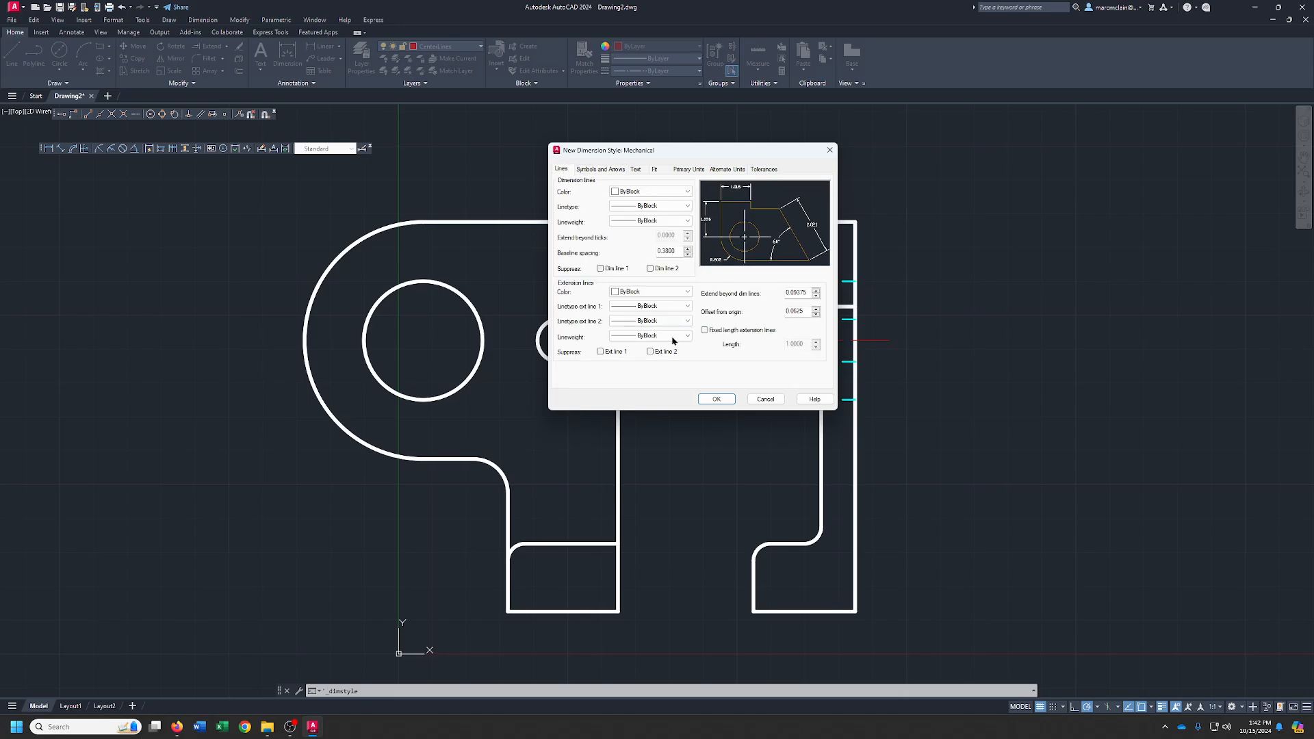
left_click(717, 399)
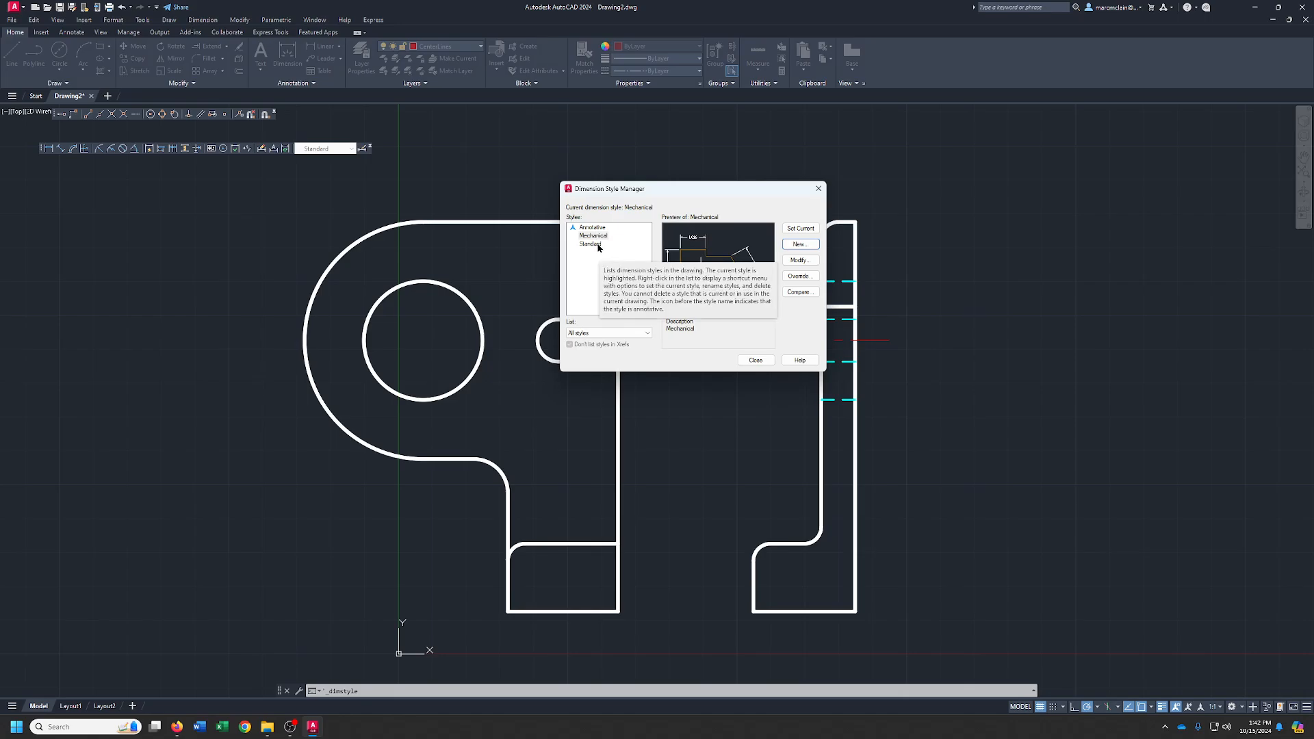
Make Mechanical the current dimension style and close the Dimension Style Manager.
left_click(593, 235)
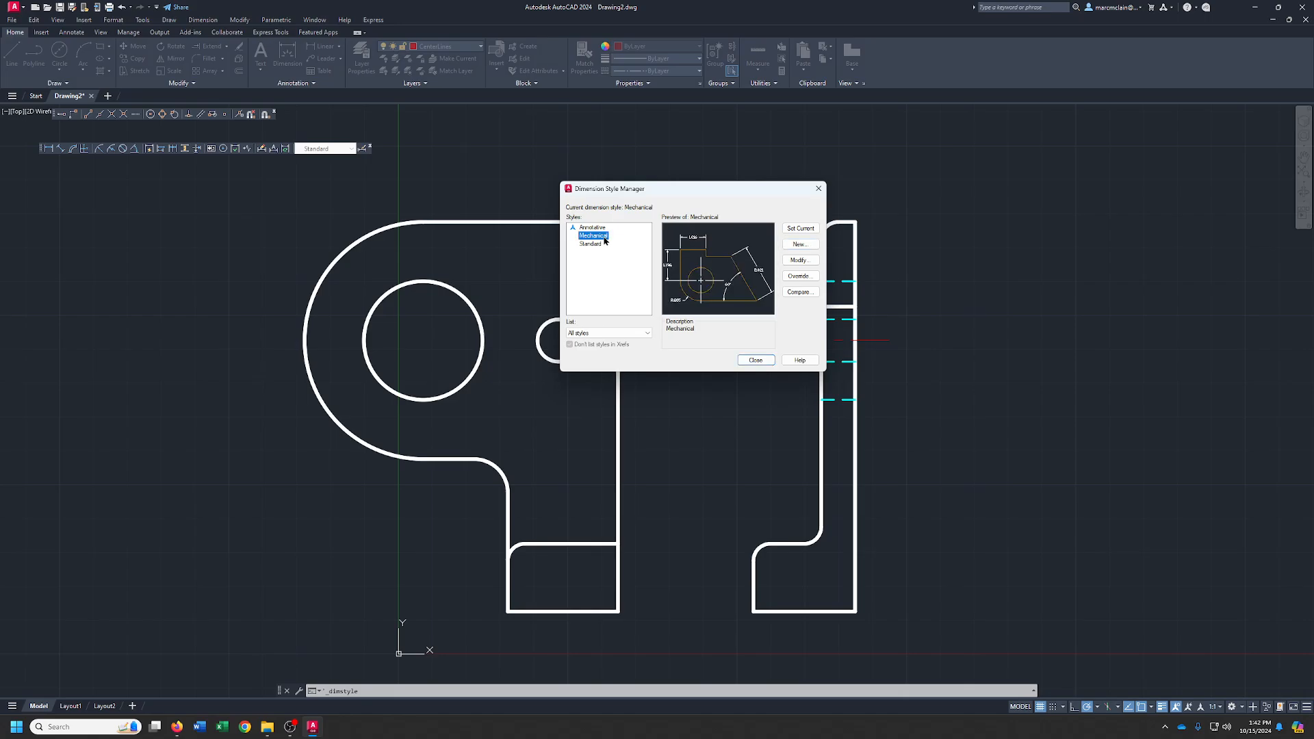
left_click(796, 230)
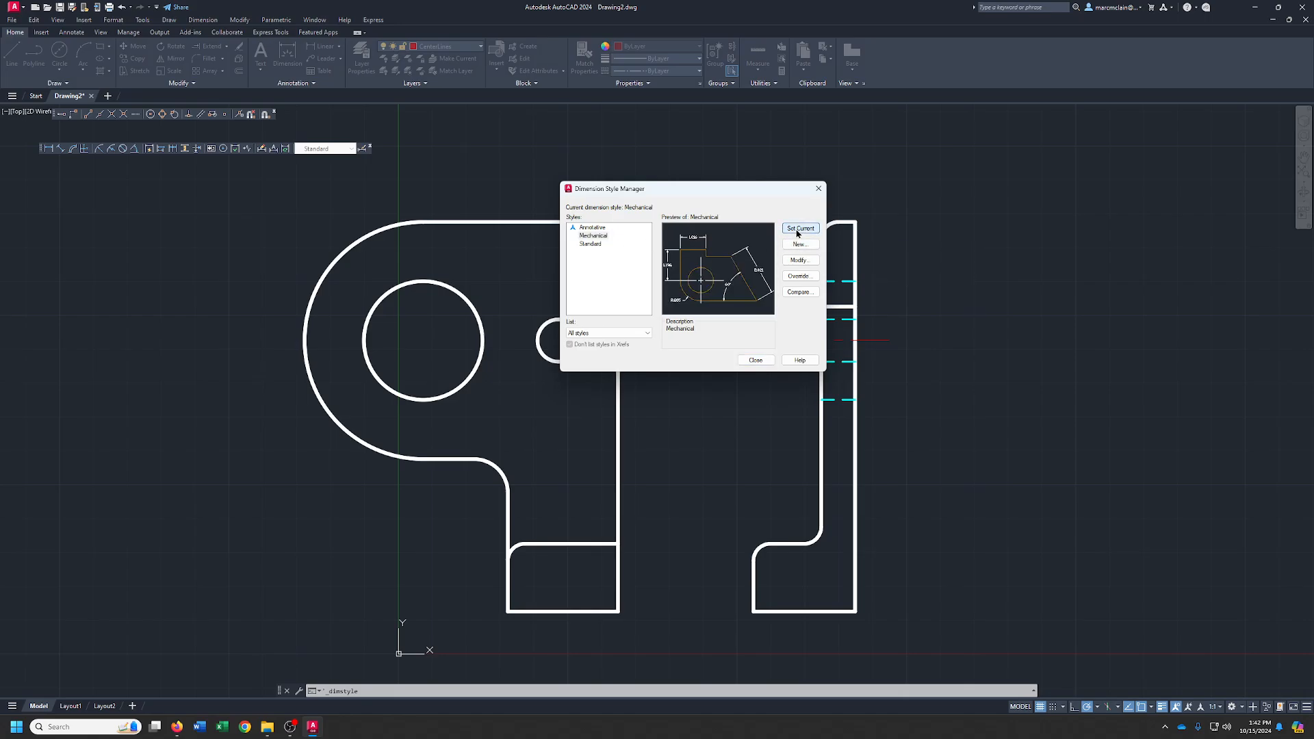
left_click(757, 362)
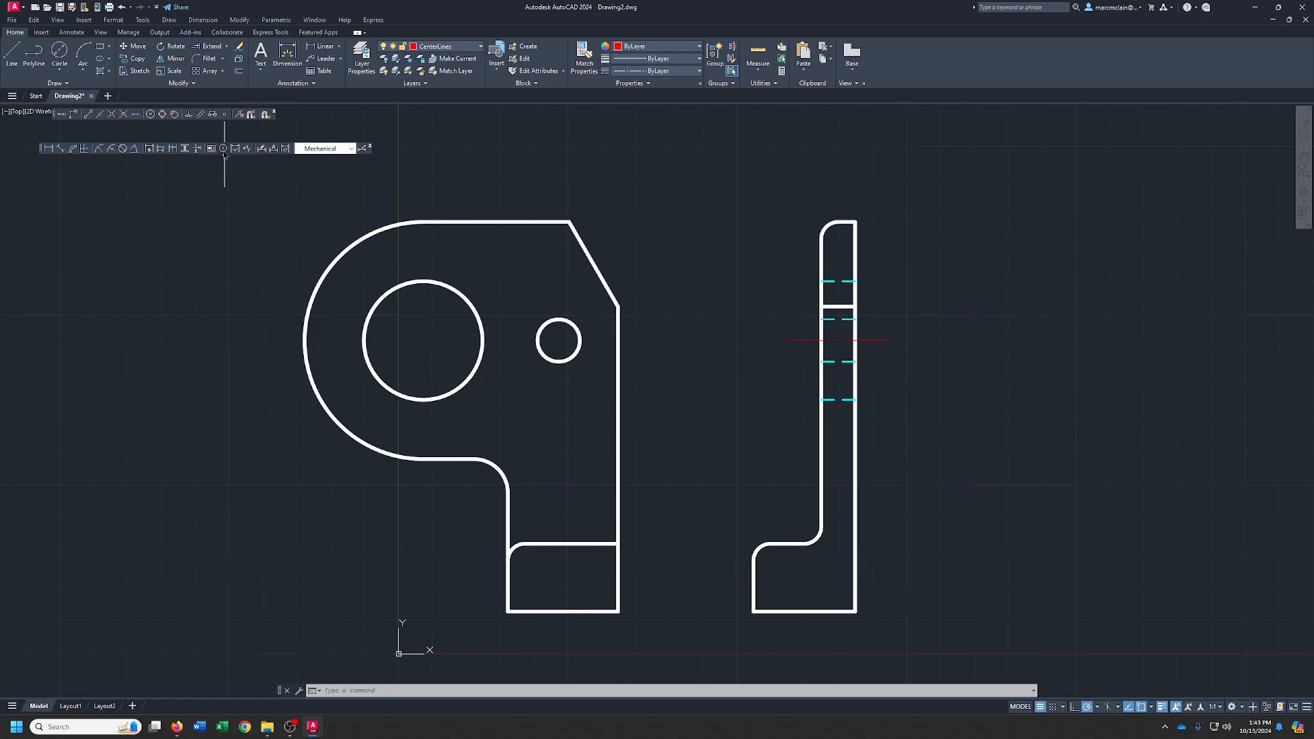
Add center marks to the large hole and the small hole in the front view.
left_click(199, 20)
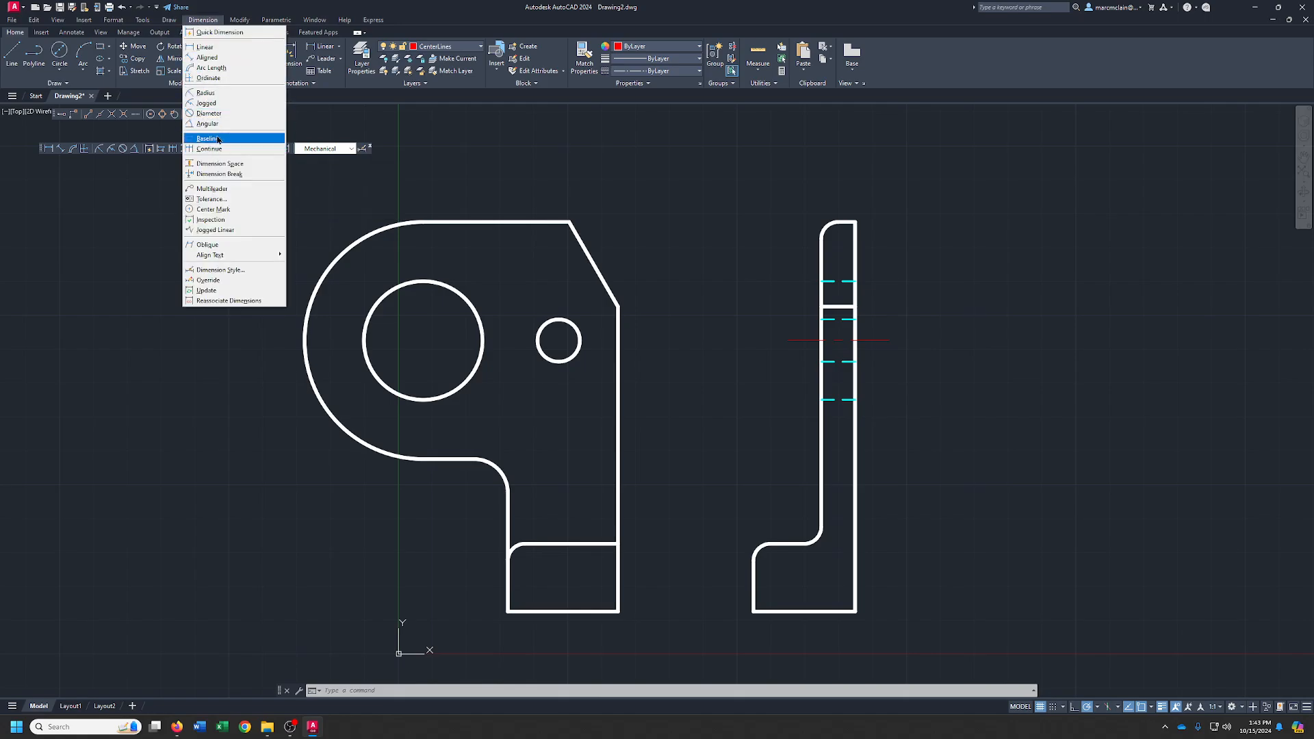
left_click(228, 209)
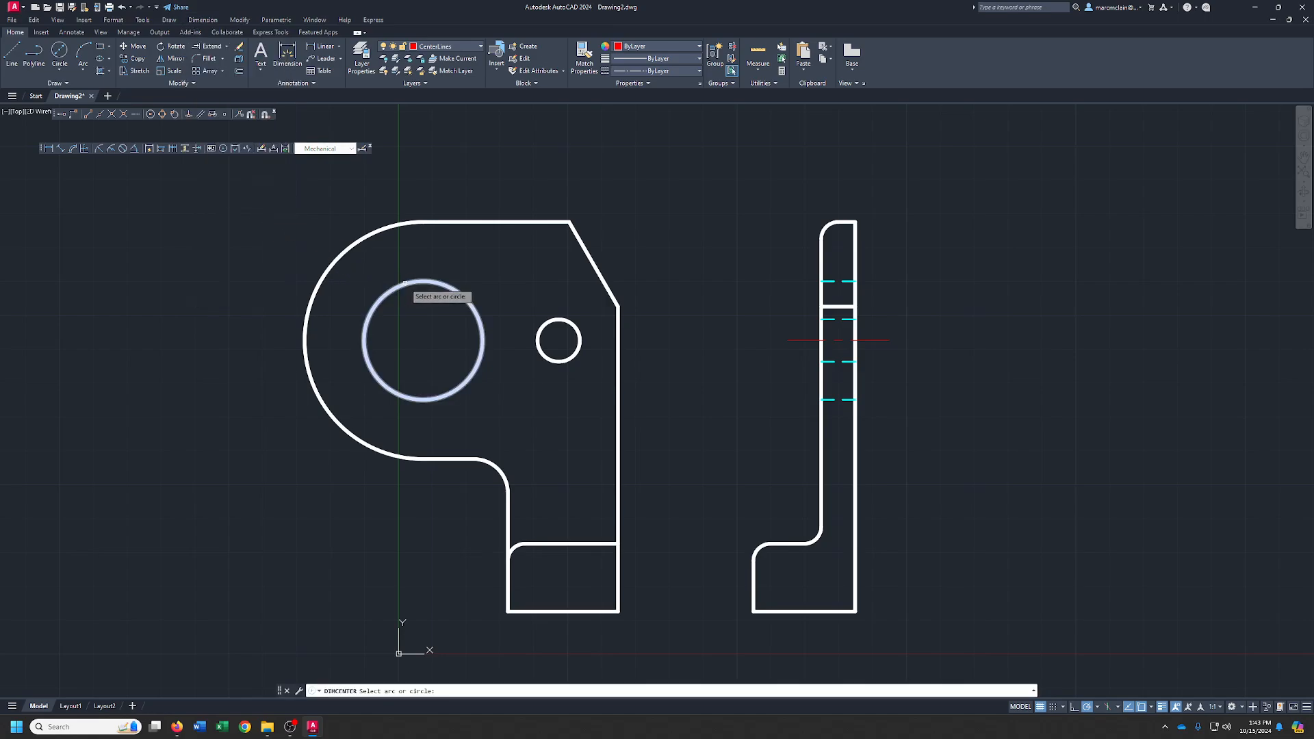
left_click(426, 281)
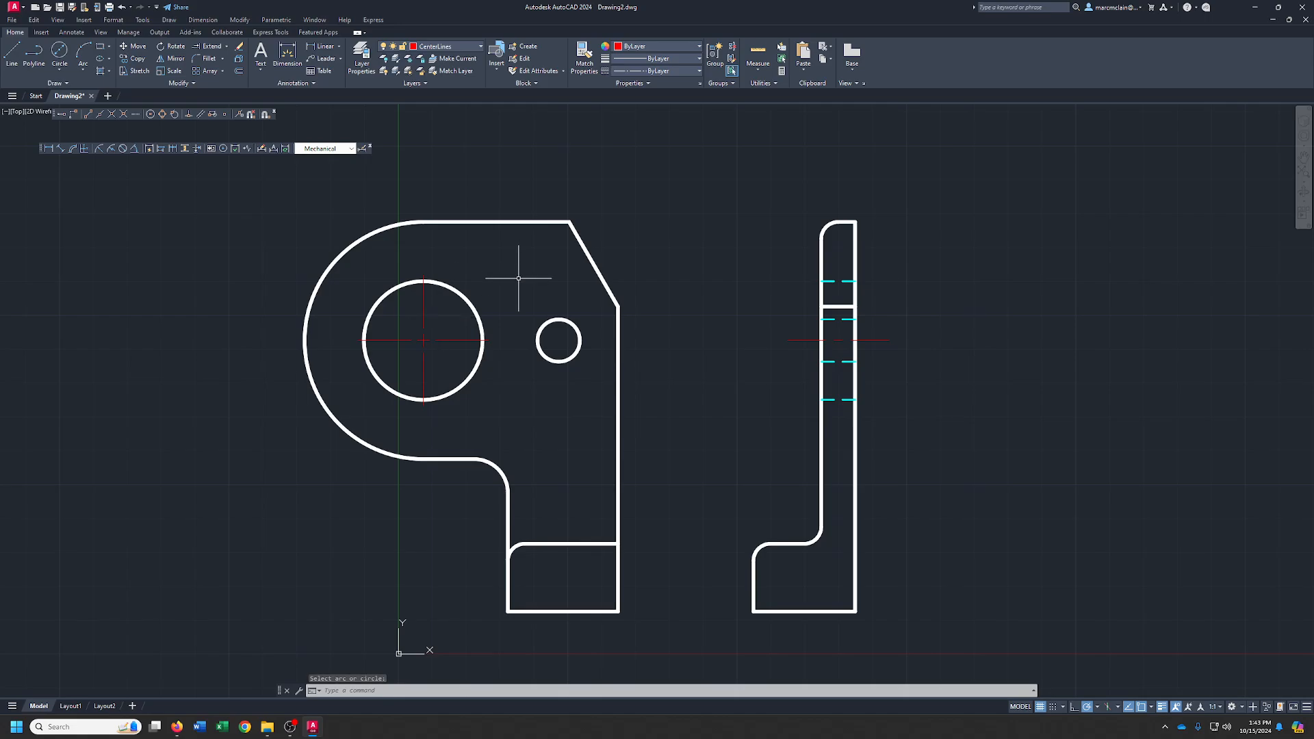
key("Return")
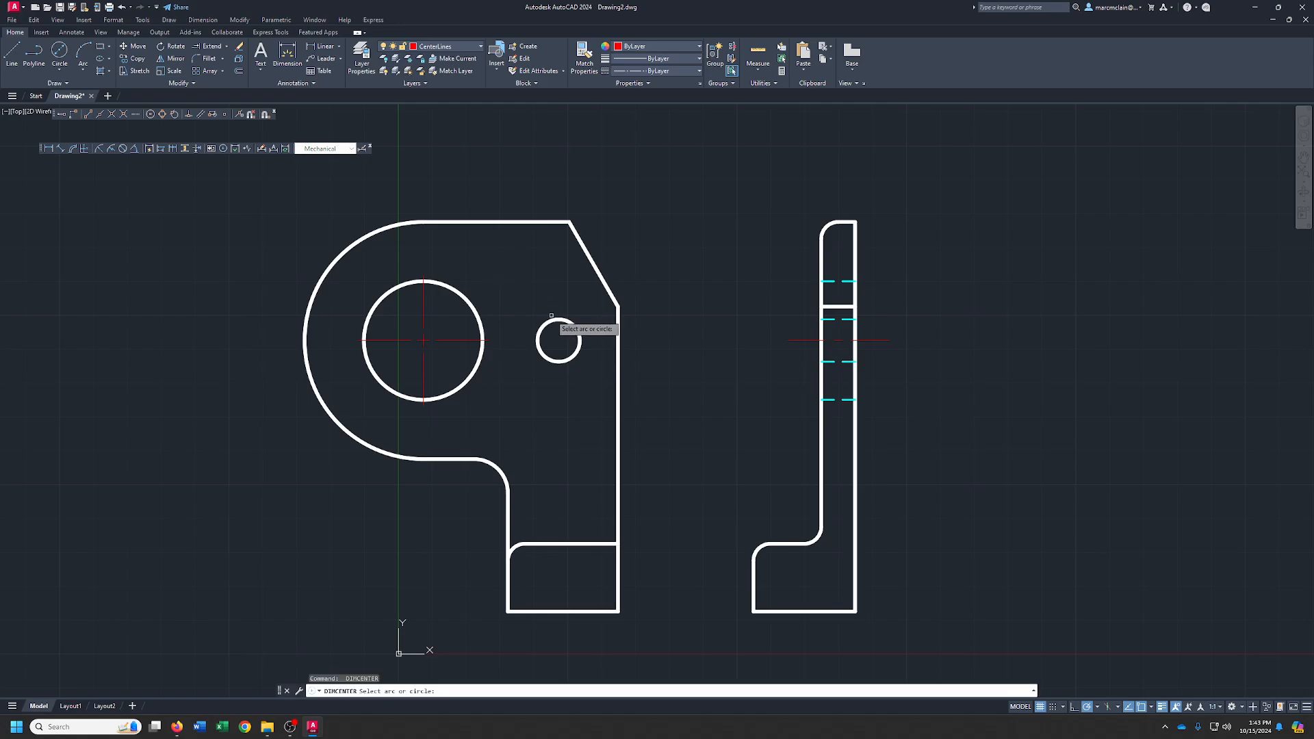
left_click(551, 316)
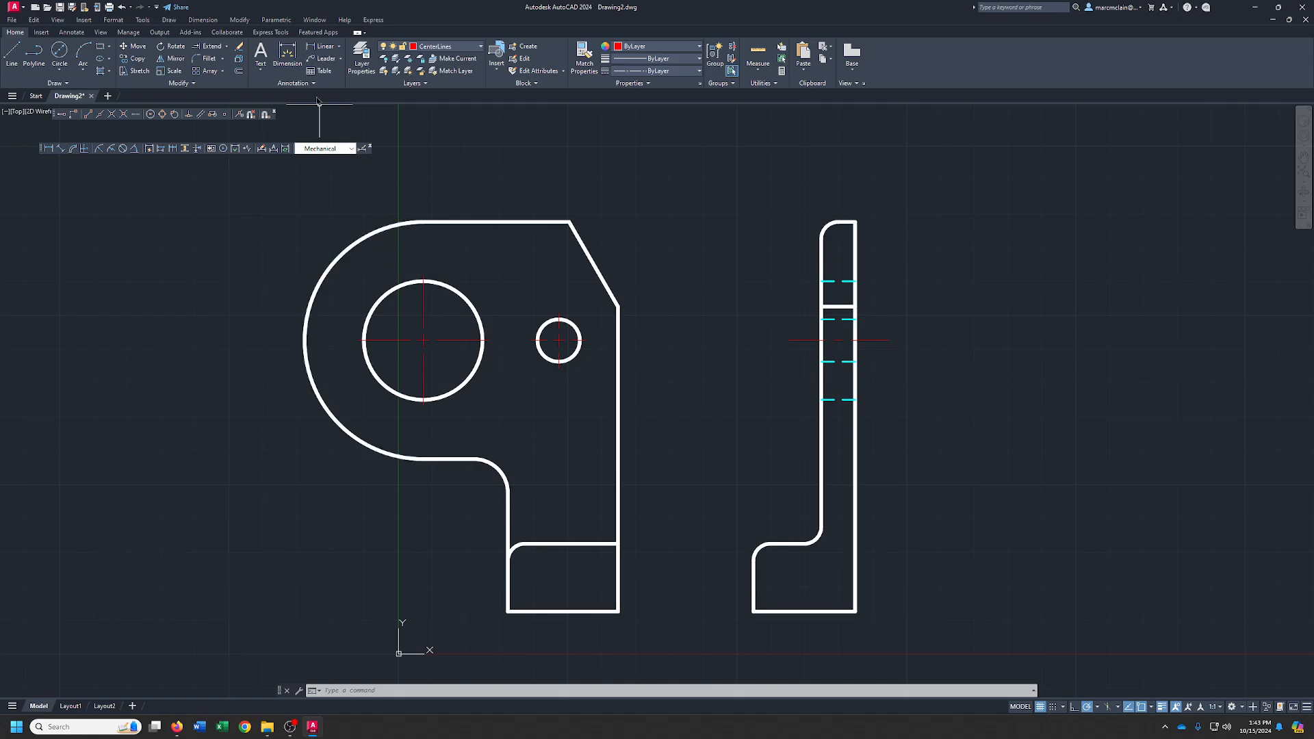
Extend the large hole's centre lines downward, to the left and upward to the bracket's outer outline.
left_click(211, 48)
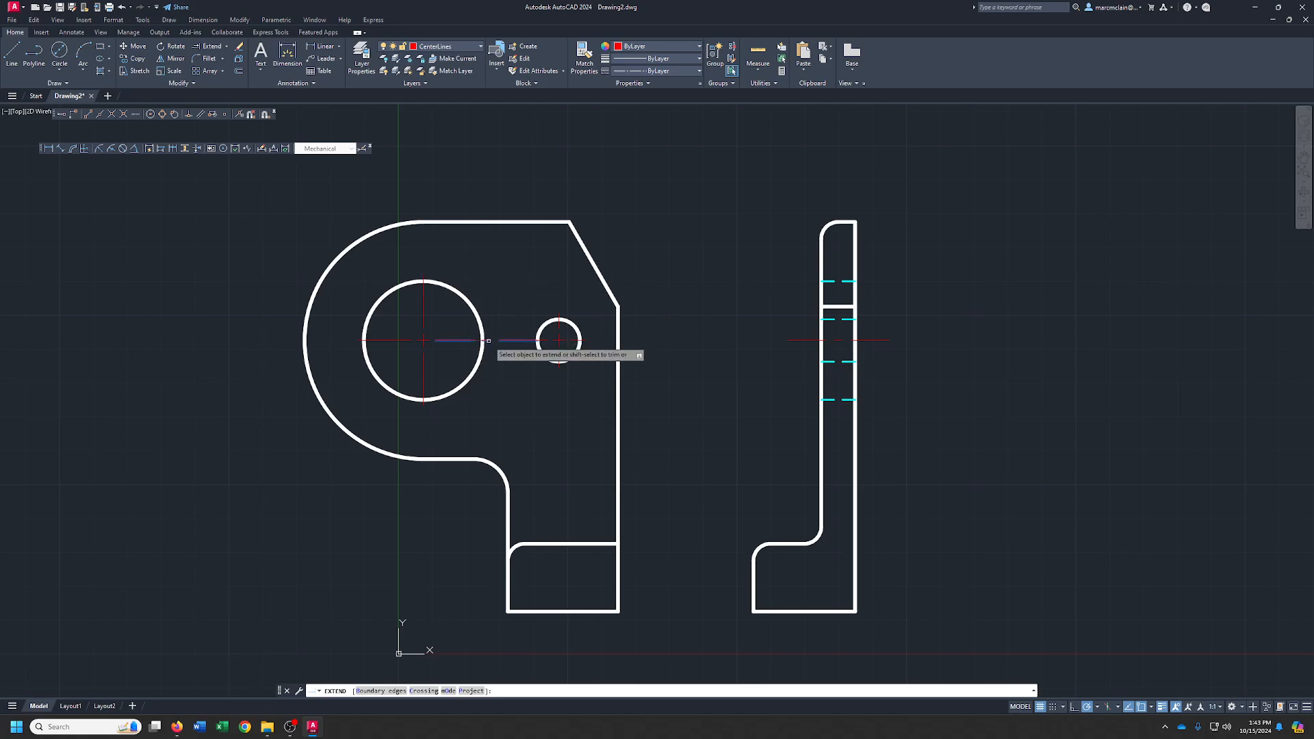
left_click(424, 405)
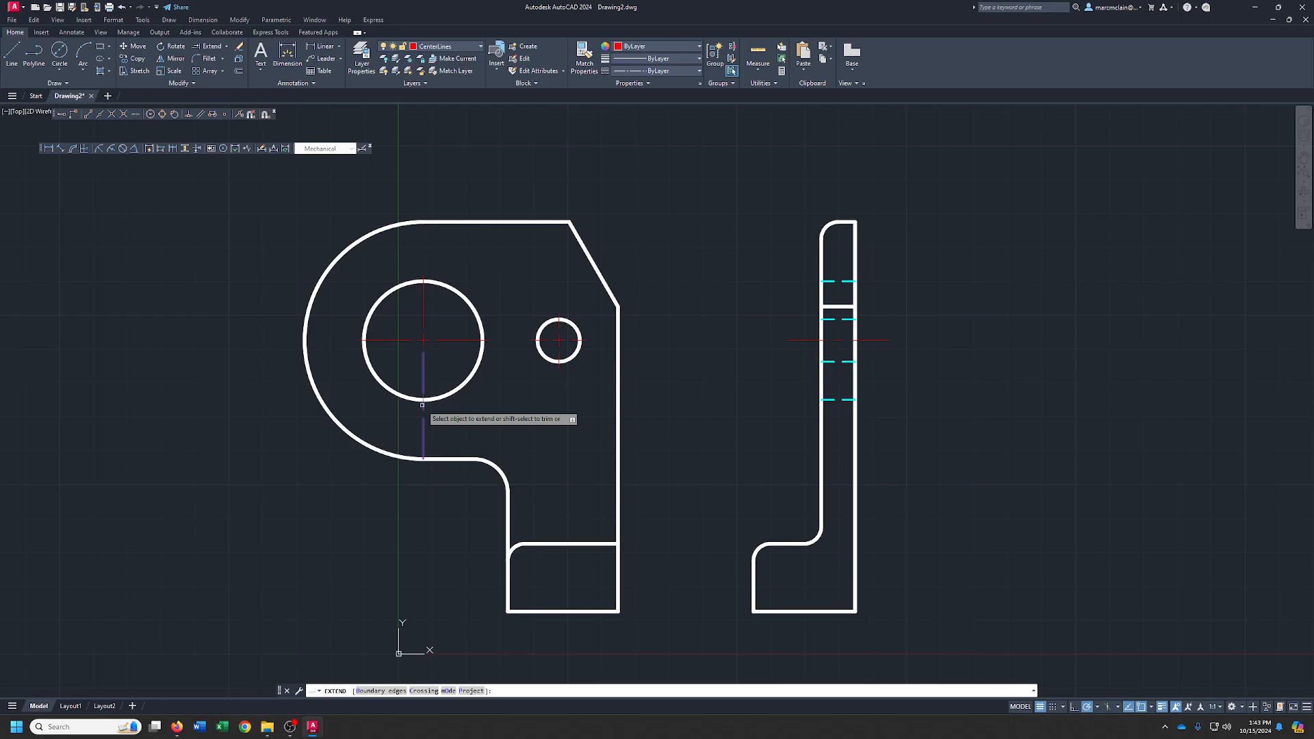
left_click(376, 341)
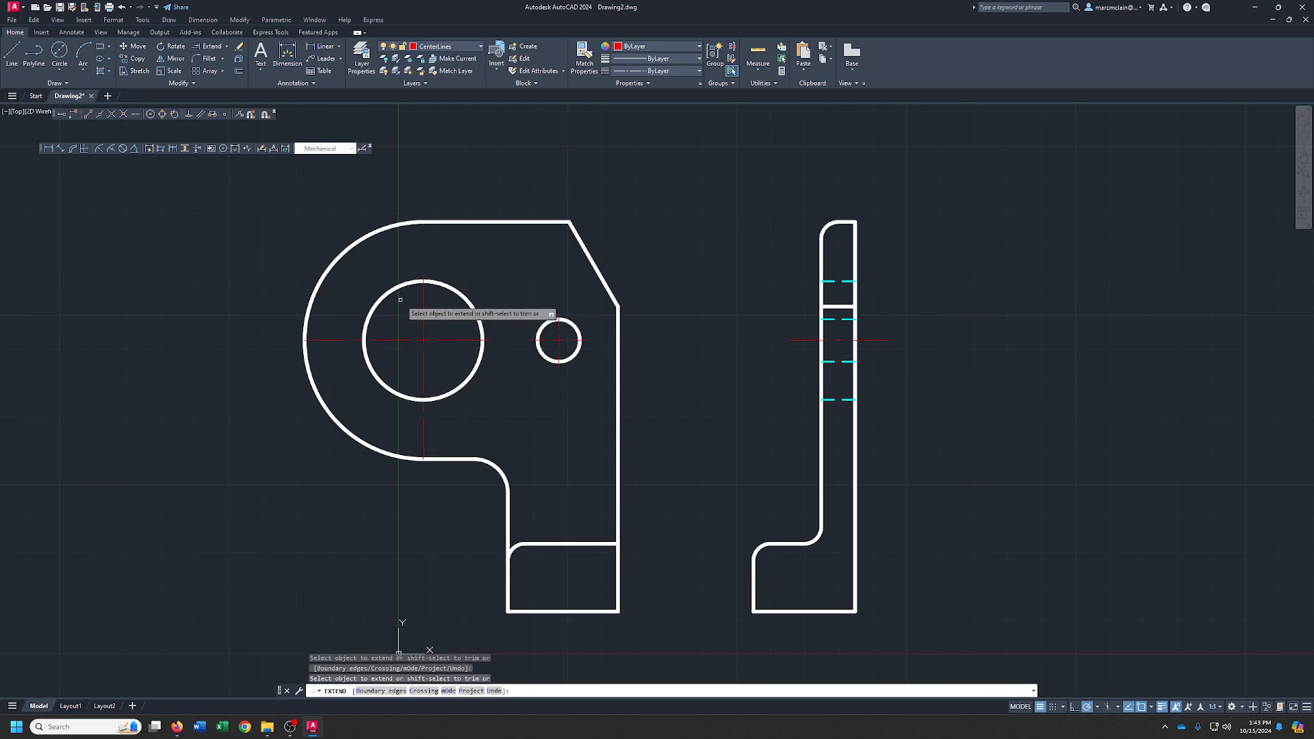
left_click(421, 292)
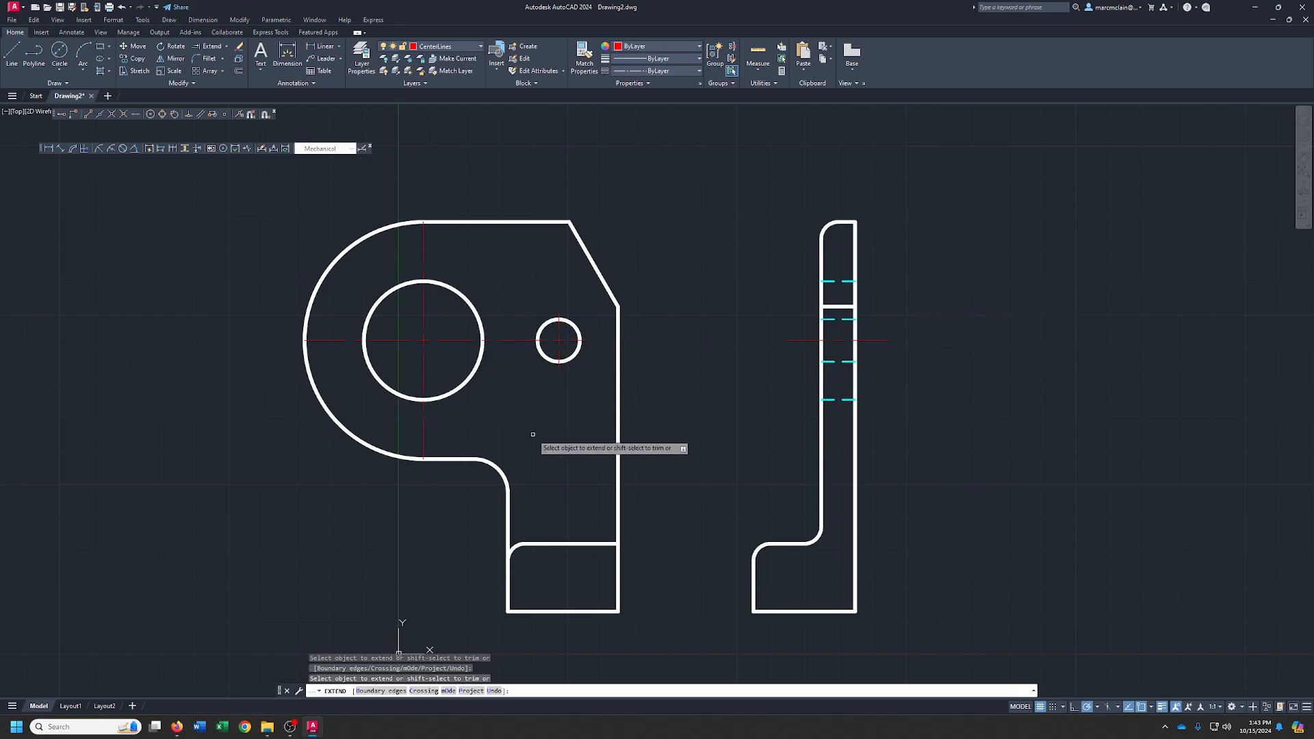
key("Escape")
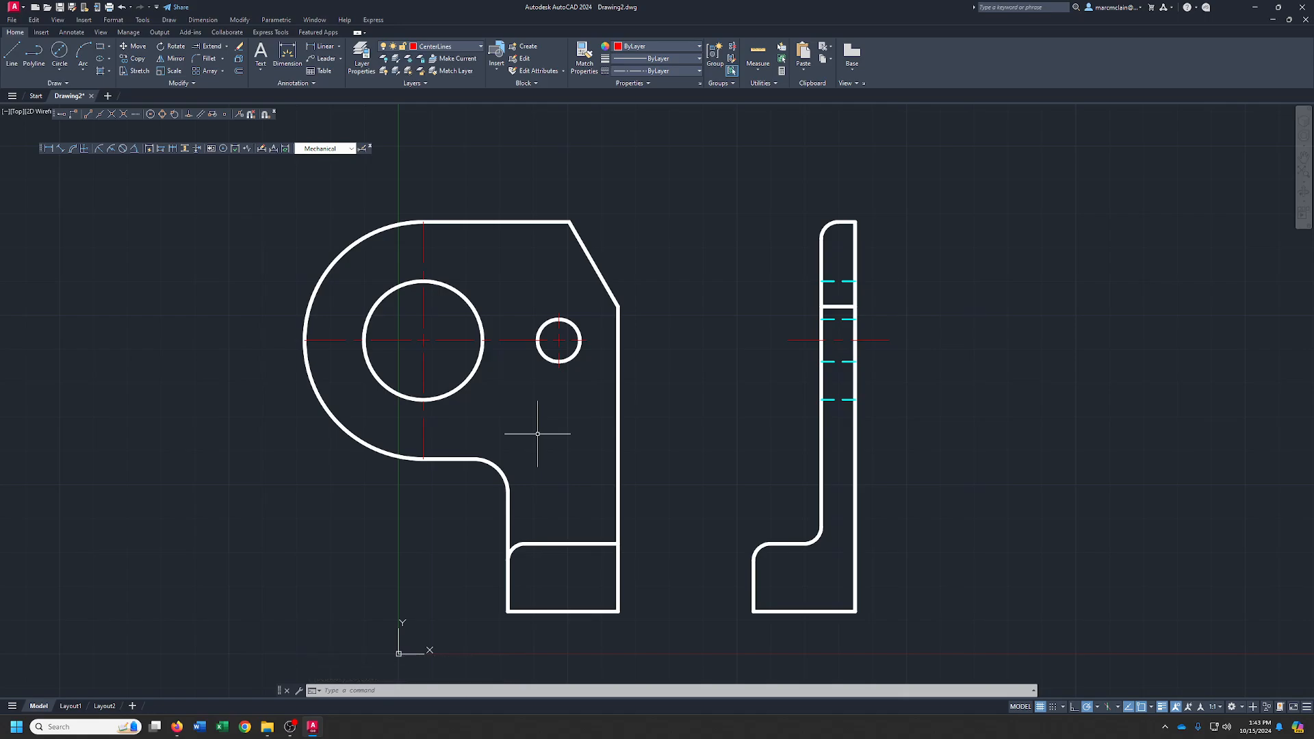
Make Dimensions the current layer and place a linear dimension for the base width below the front view.
left_click(462, 47)
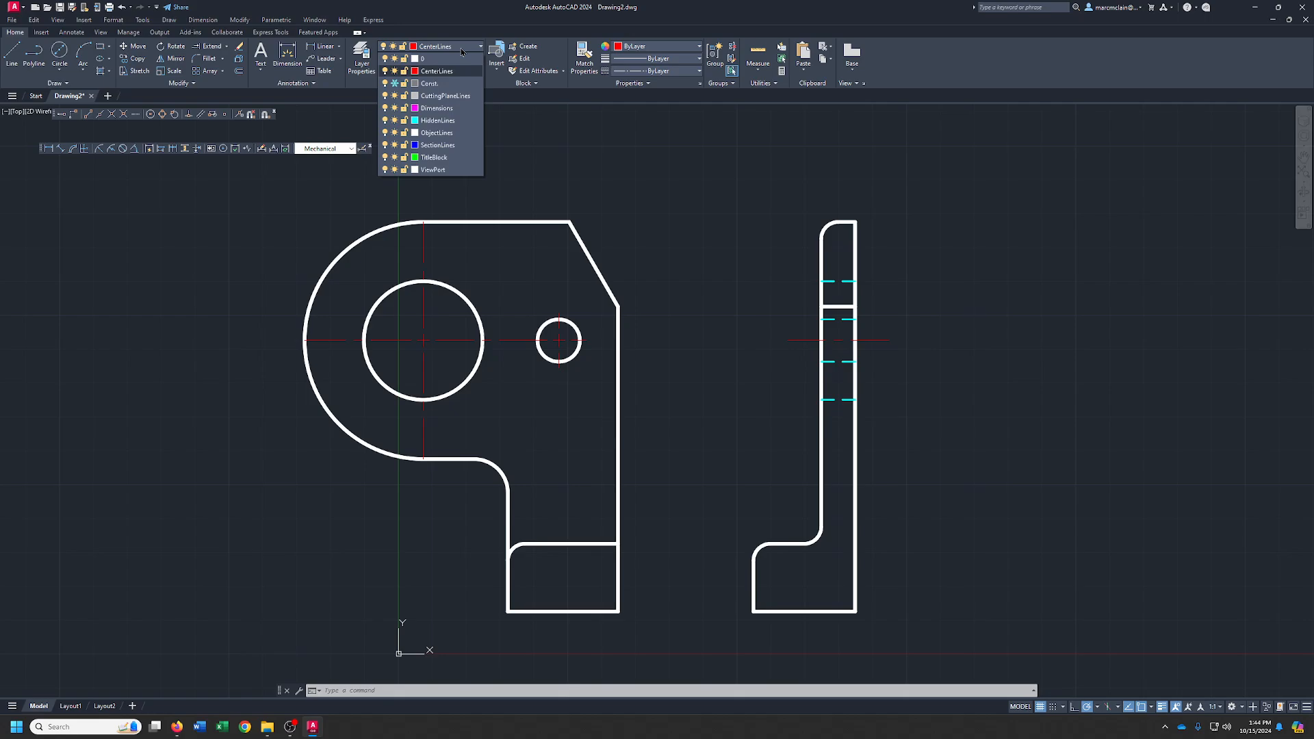
left_click(452, 109)
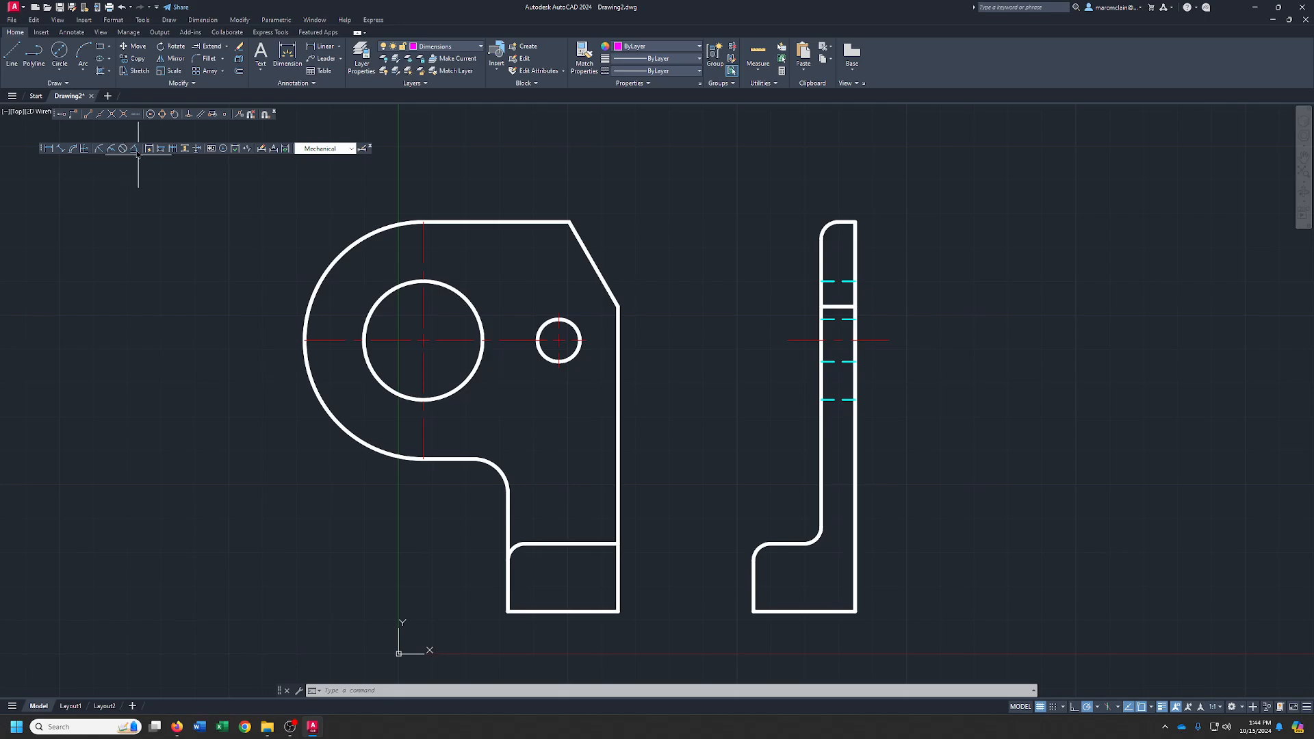
left_click(47, 149)
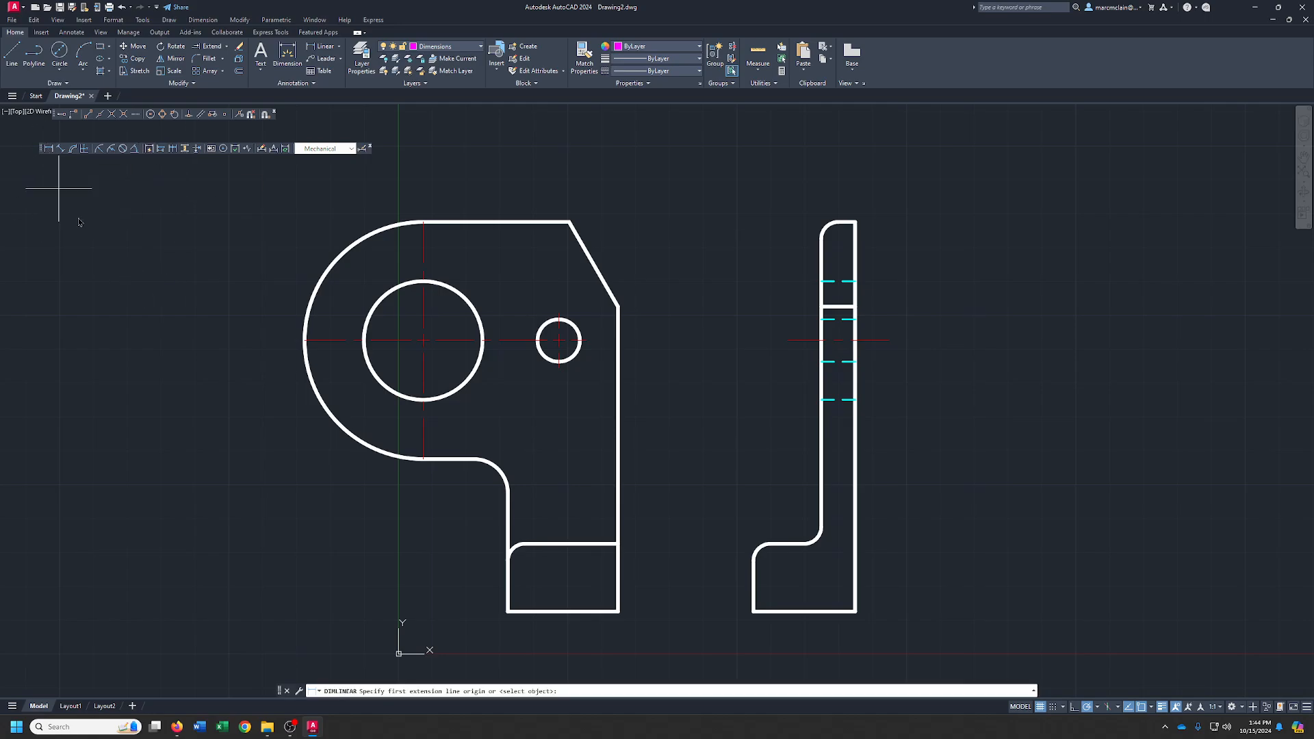
left_click(508, 610)
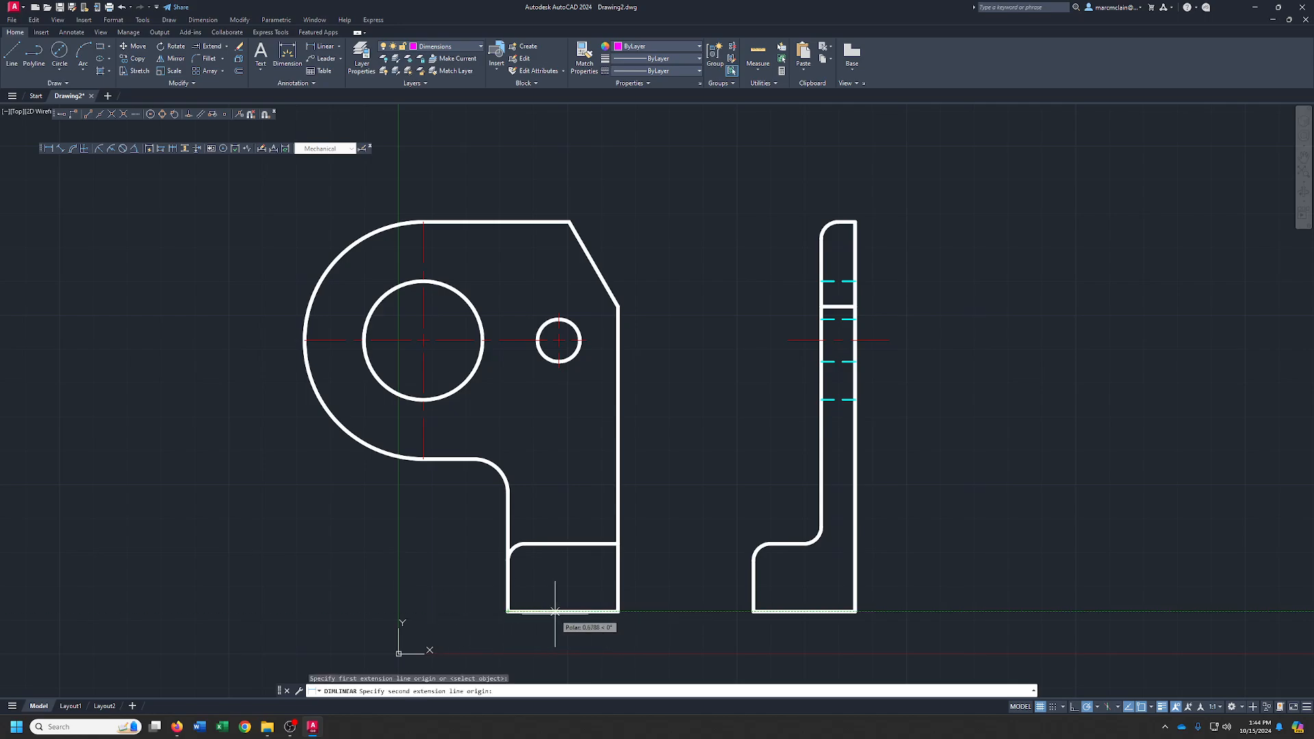
left_click(618, 610)
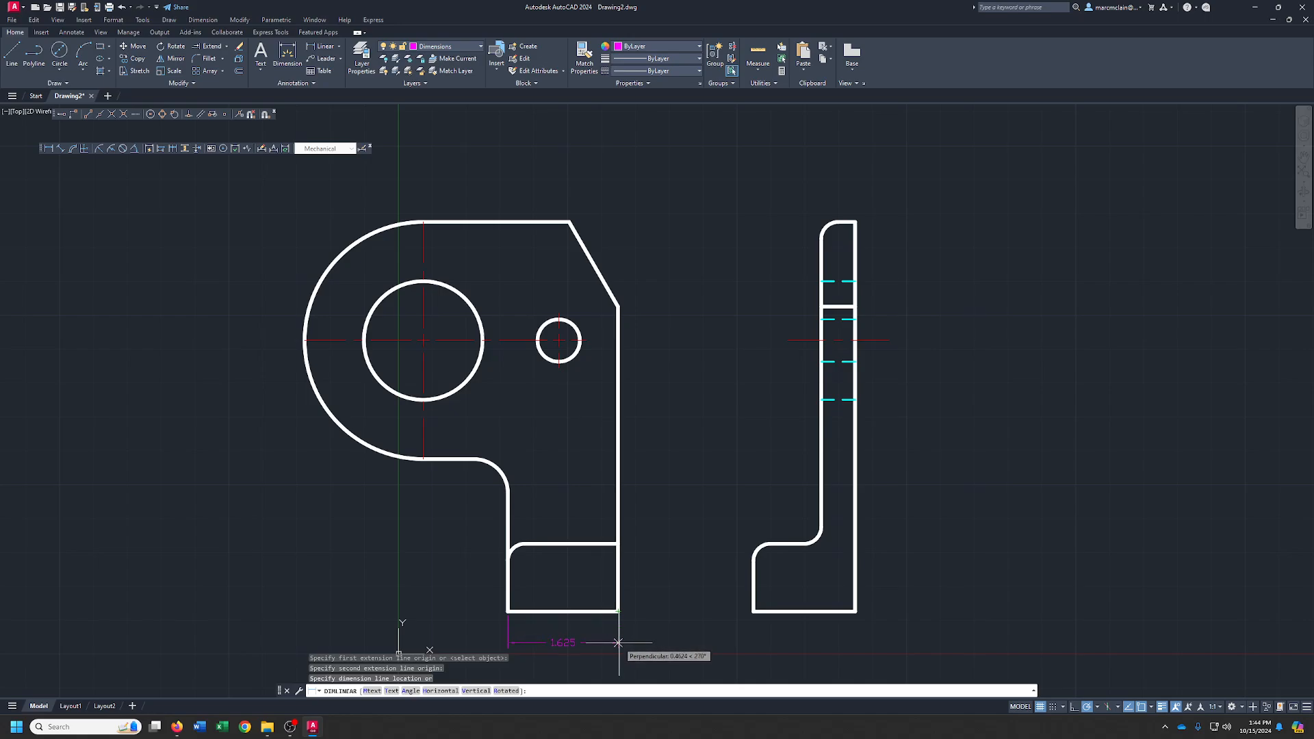
left_click(618, 643)
Dimension the height of the front view's right edge from the angled corner to the base, placed to its right.
mouse_move(630, 607)
middle_mouse_down()
mouse_move(651, 499)
mouse_move(690, 548)
mouse_move(567, 577)
middle_mouse_up()
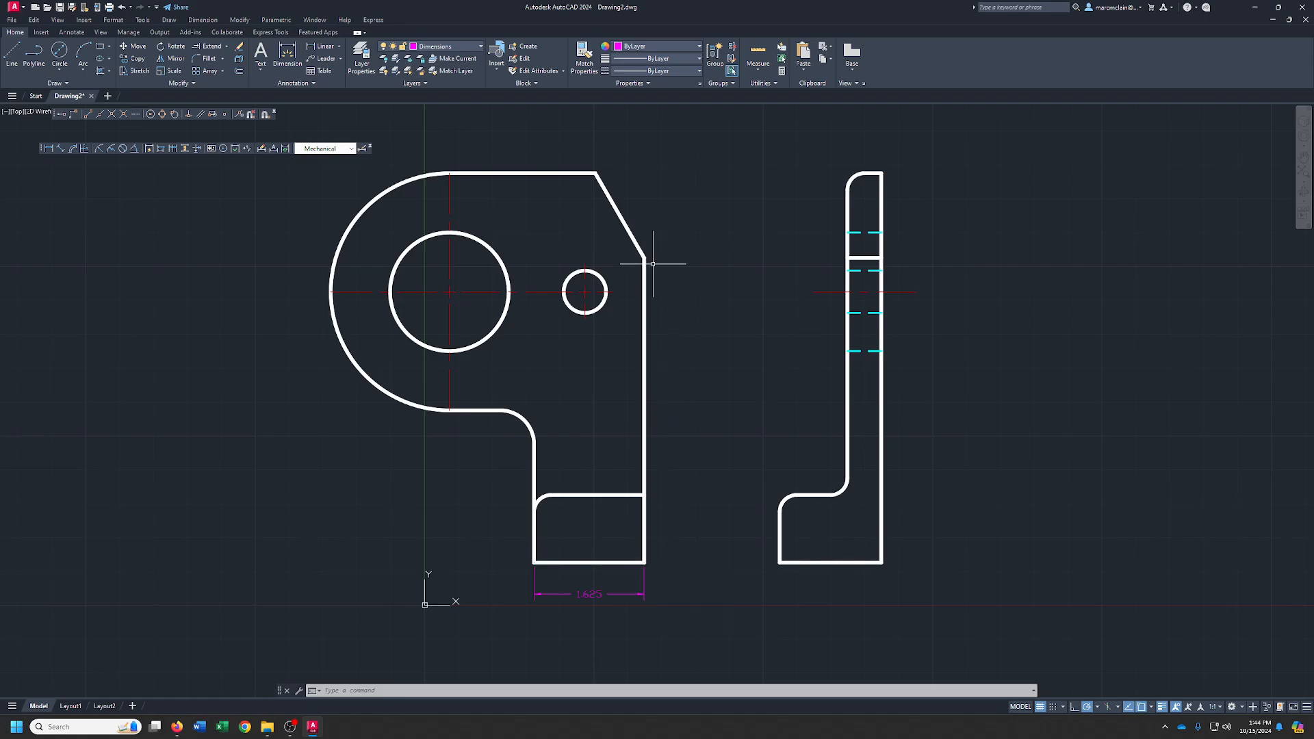
left_click(322, 46)
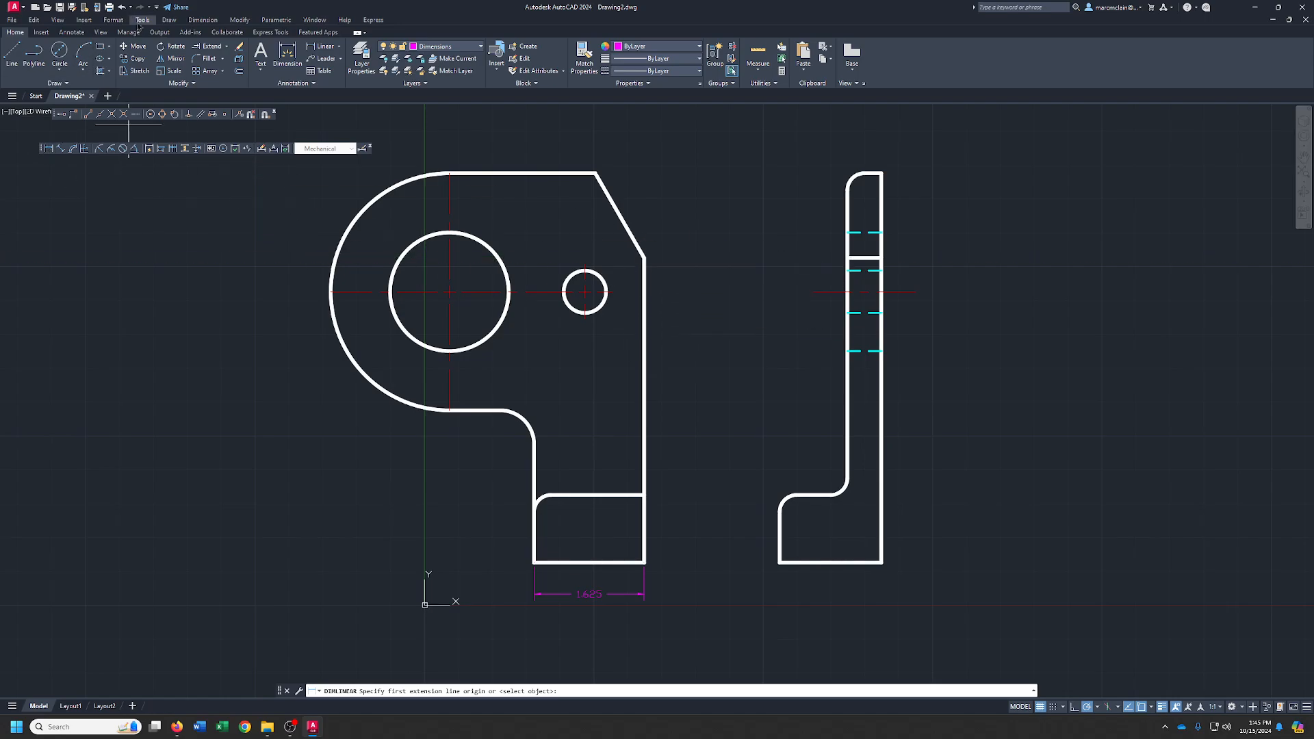
left_click(201, 20)
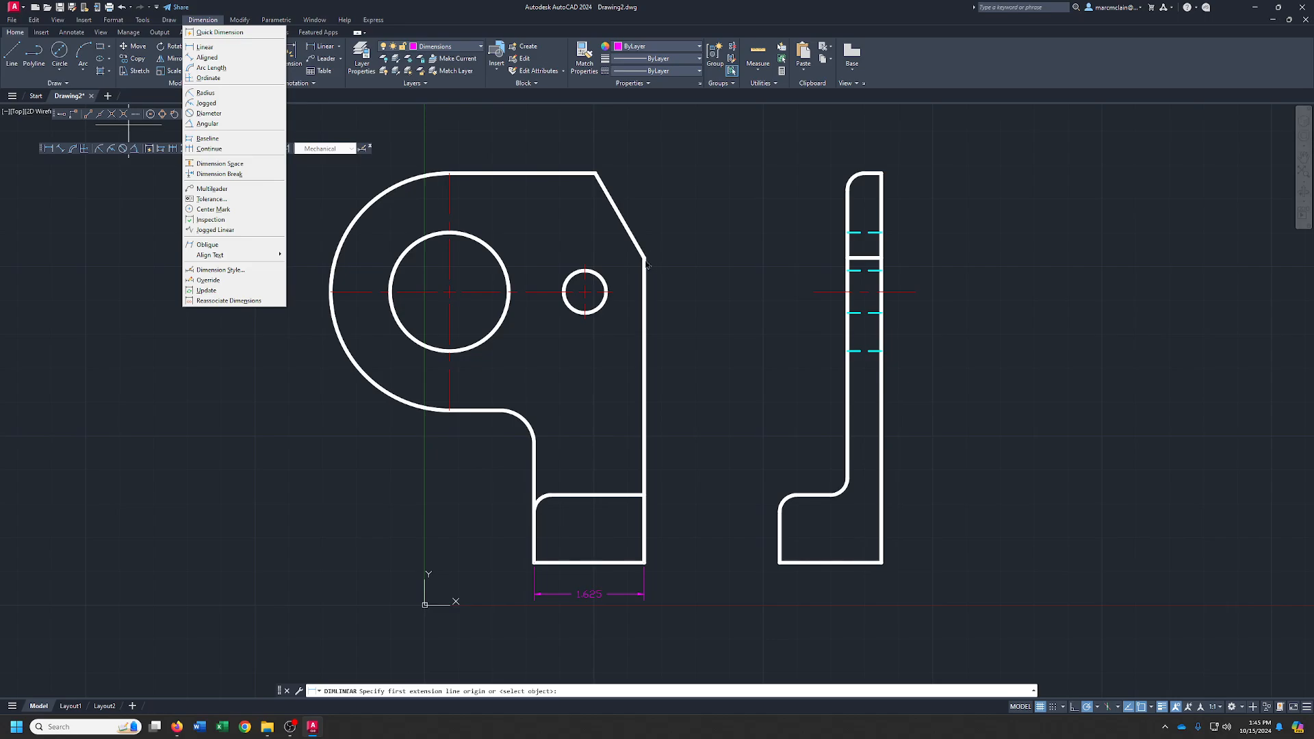
key("Escape")
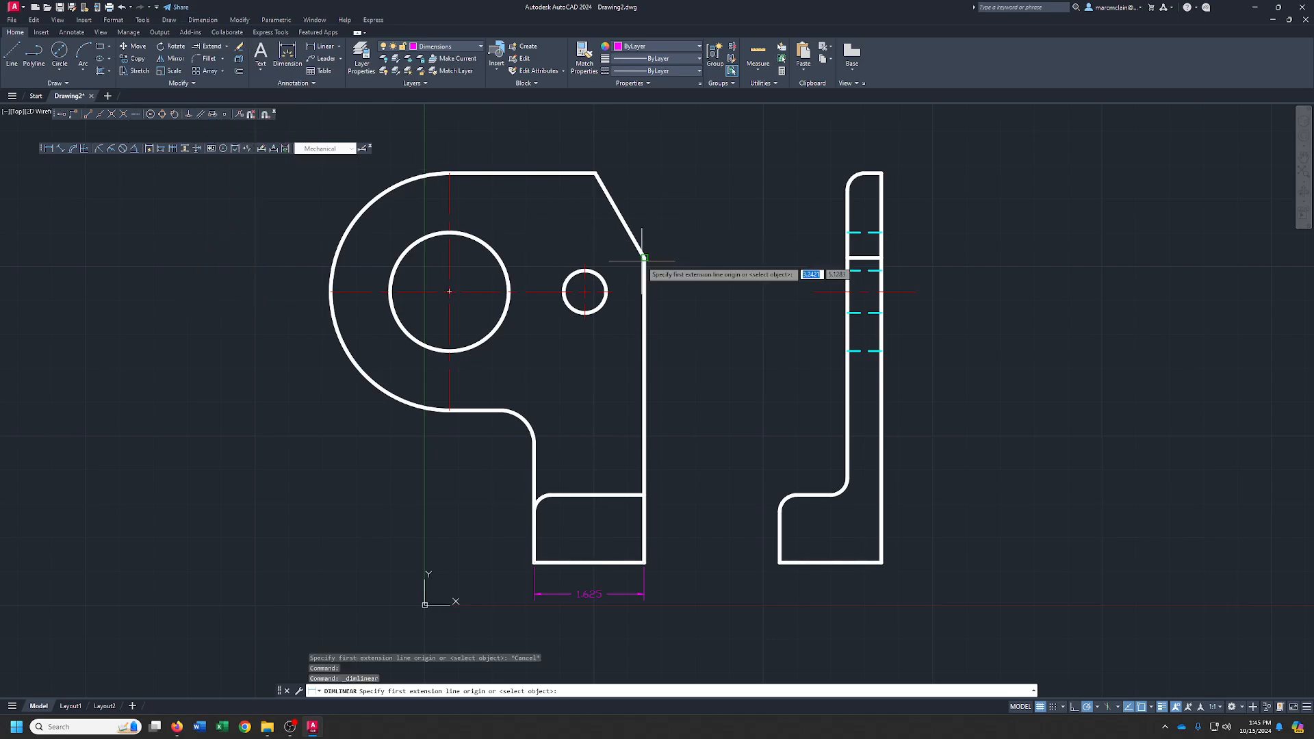
left_click(644, 258)
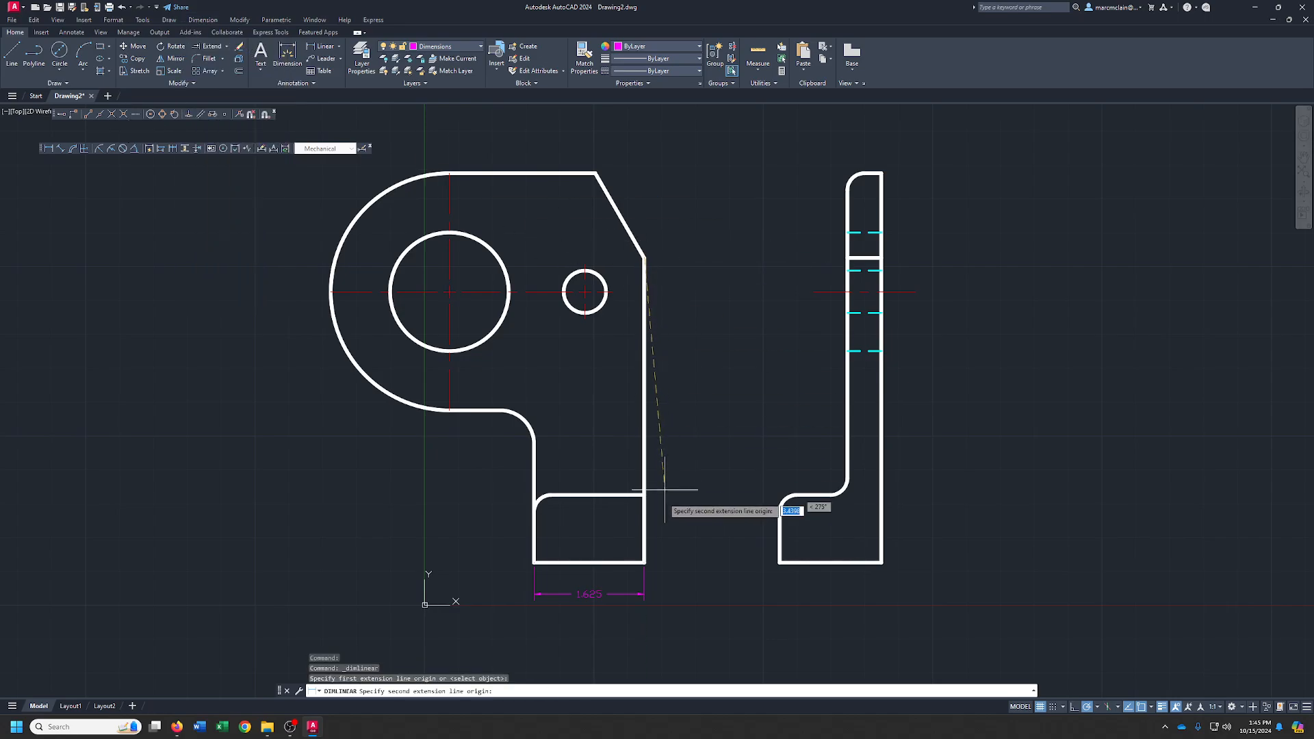
left_click(644, 562)
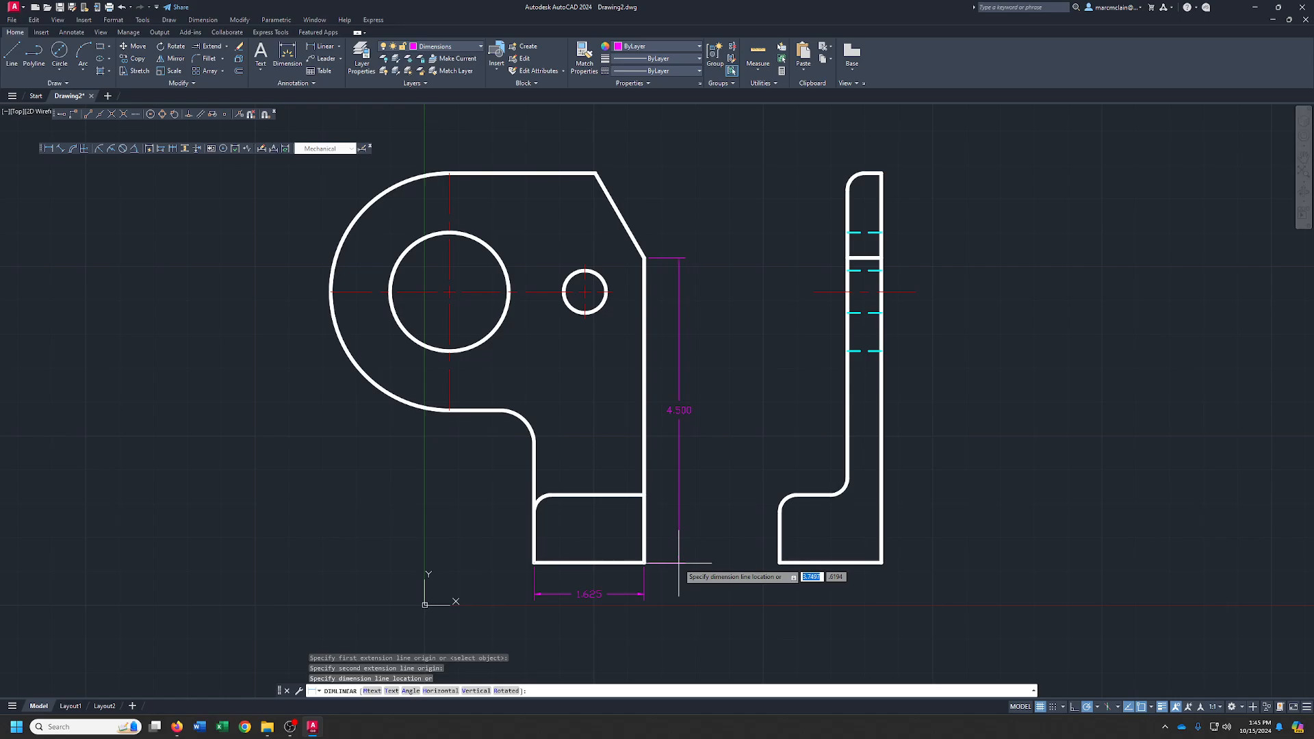
left_click(681, 561)
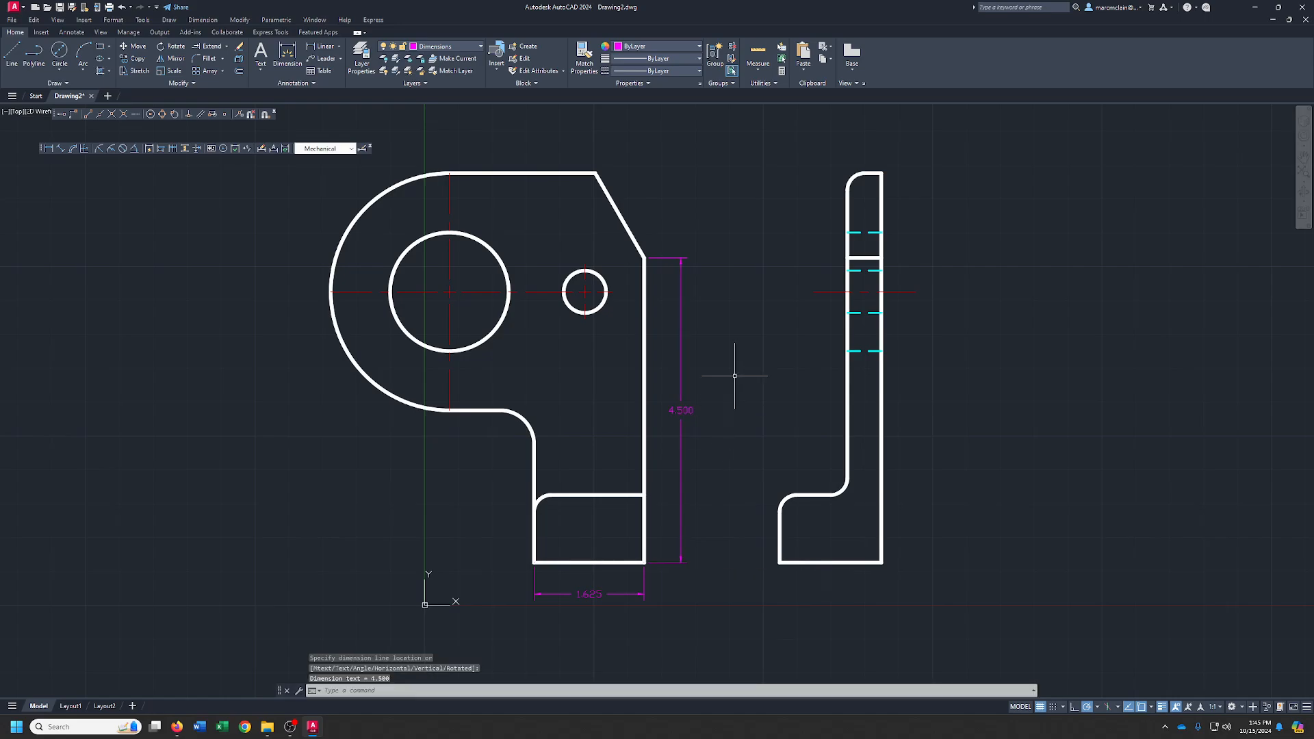
Place a horizontal linear dimension above the front view from its right edge to the small hole's centre.
middle_click_drag(712, 247, 724, 329)
left_click(318, 47)
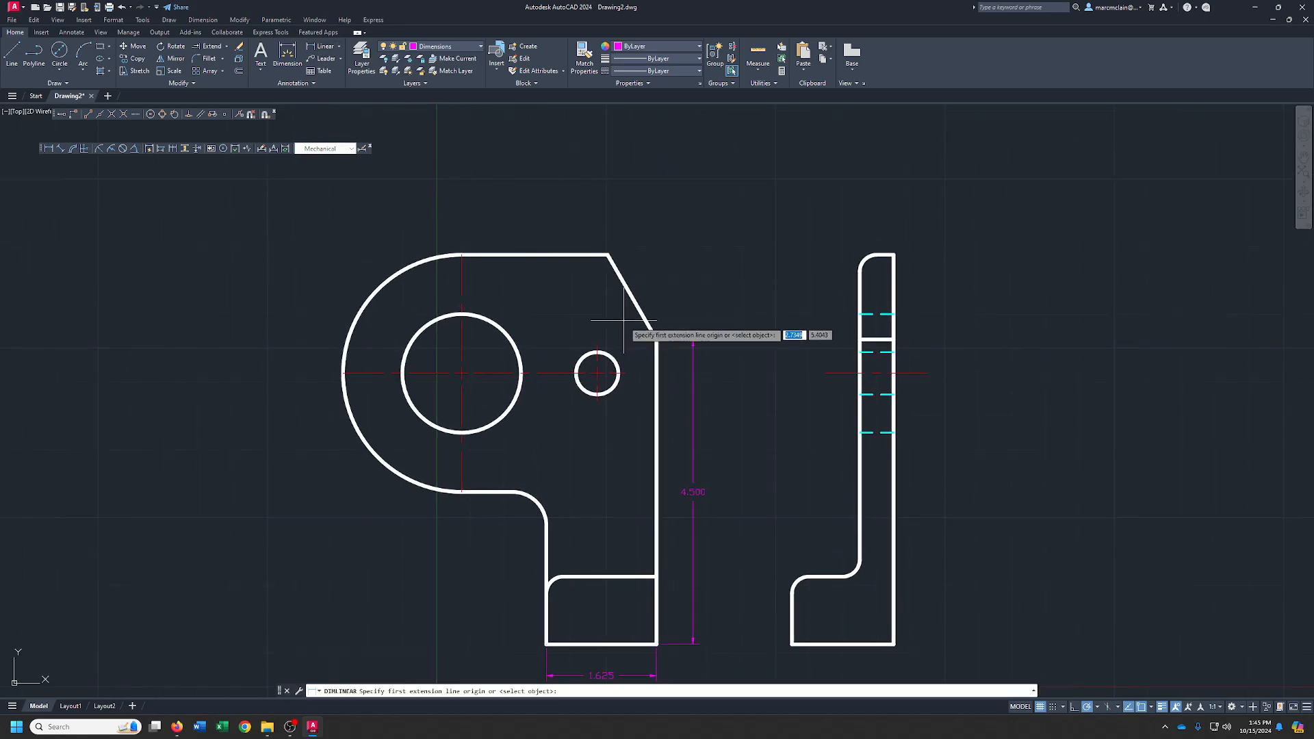
left_click(657, 338)
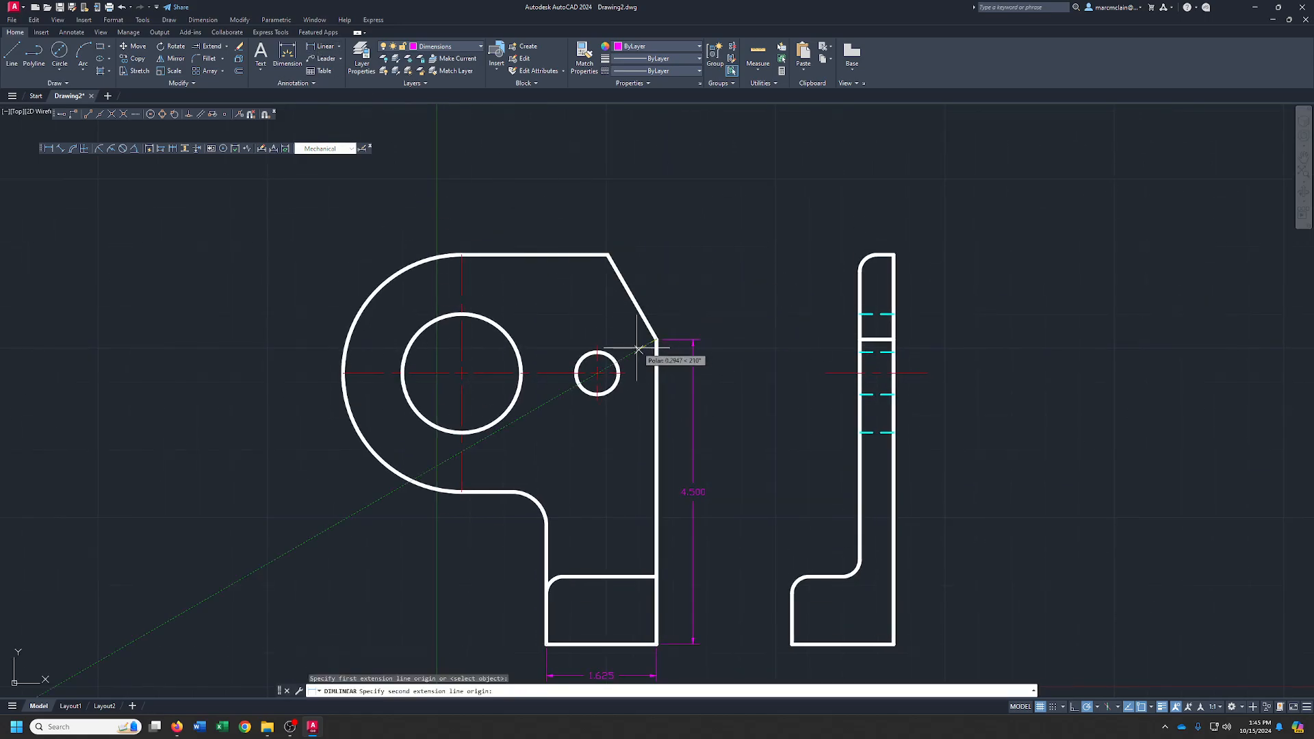
left_click(597, 356)
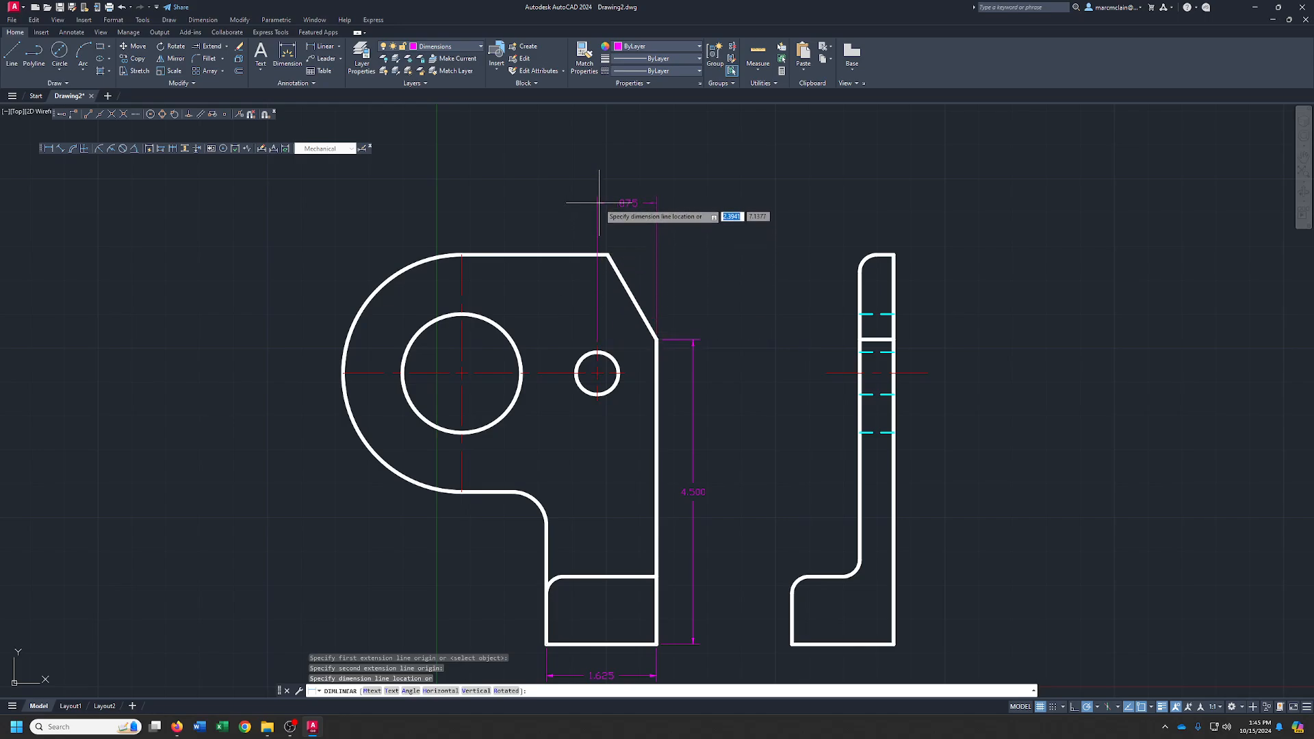
left_click(599, 203)
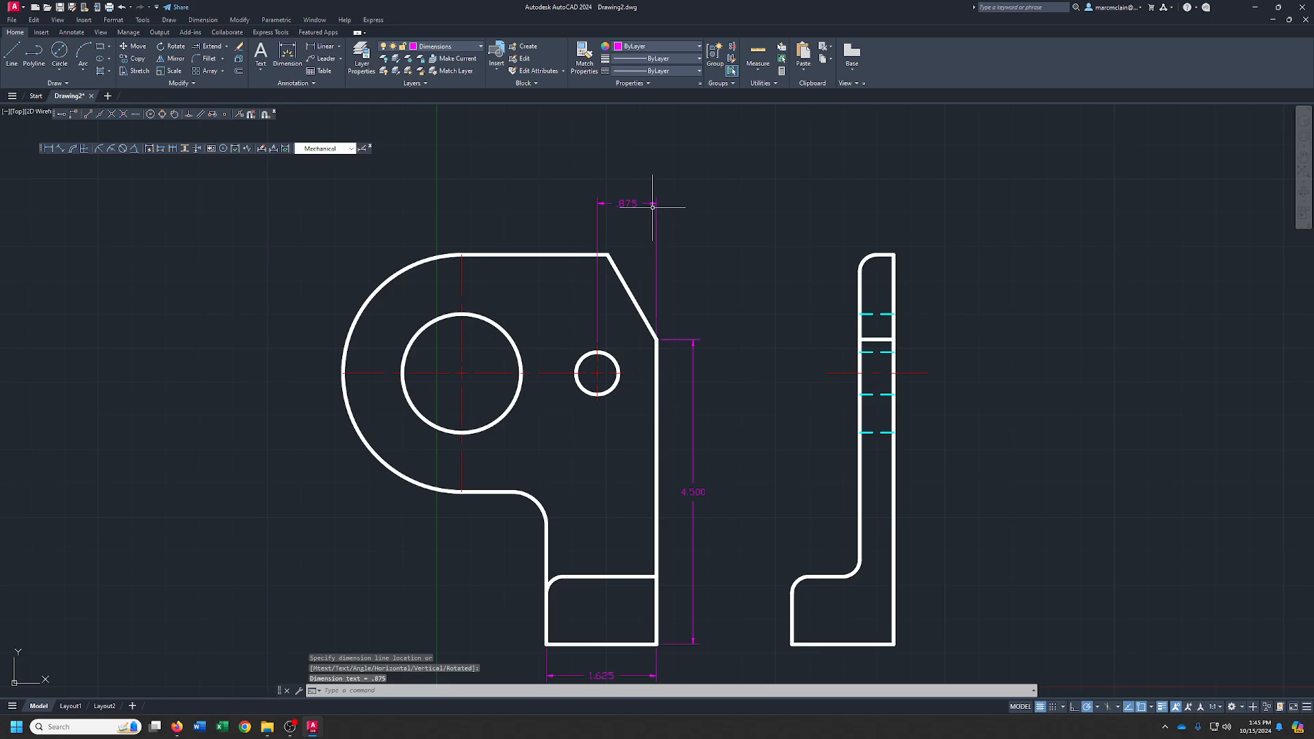
Dimension the horizontal distance from the front view's right edge to the large hole's centre, stacked above the small-hole dimension.
key("space")
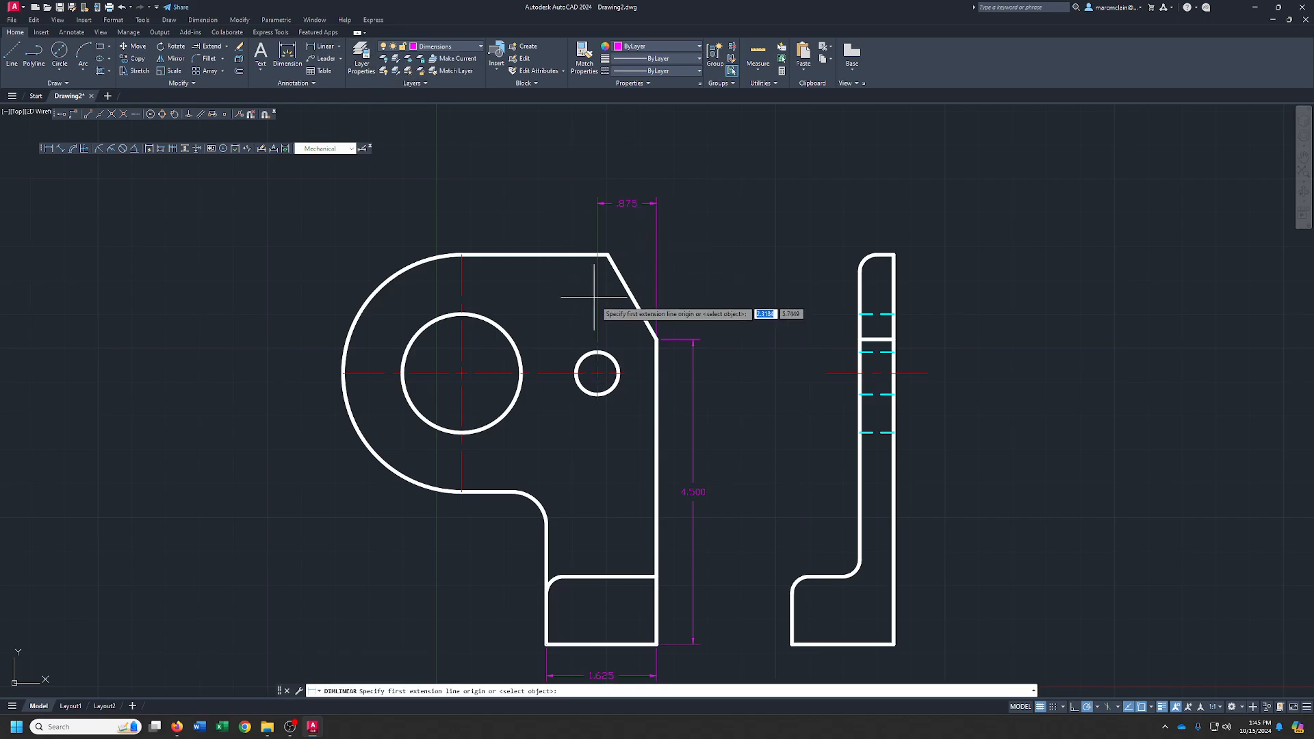
left_click(656, 338)
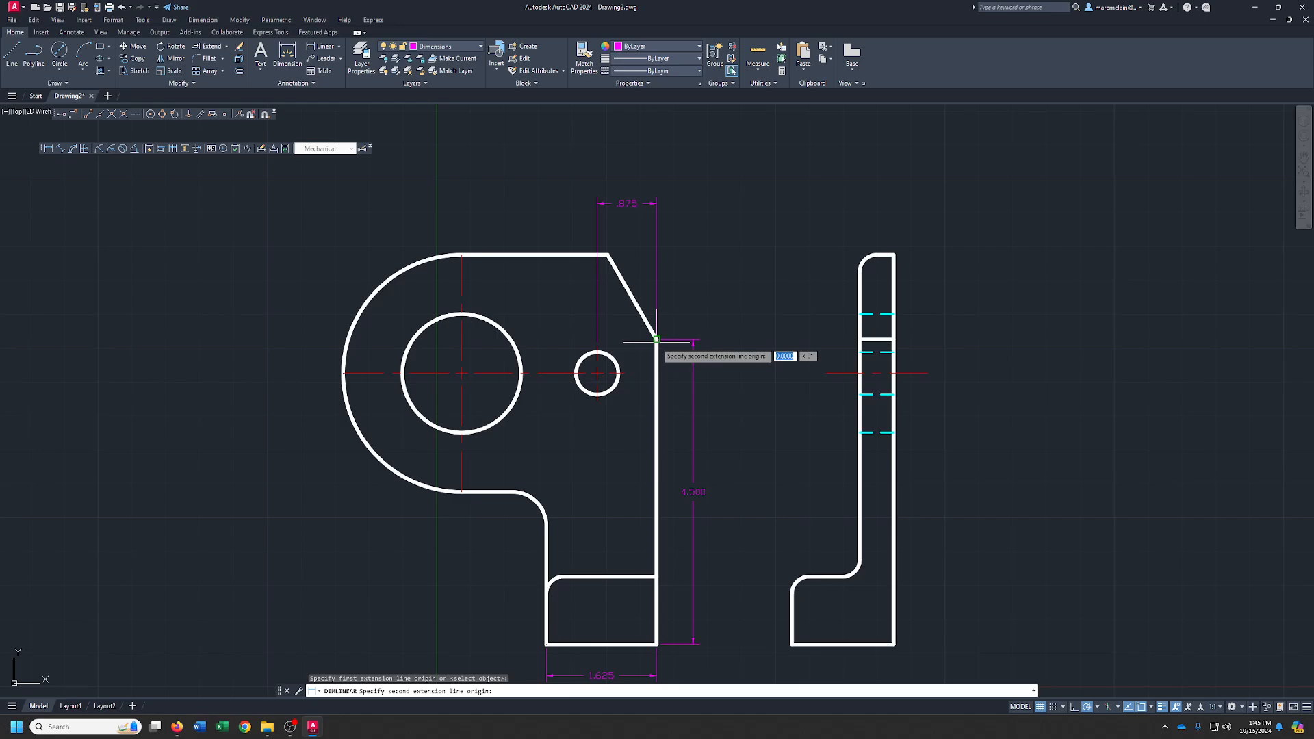
left_click(461, 254)
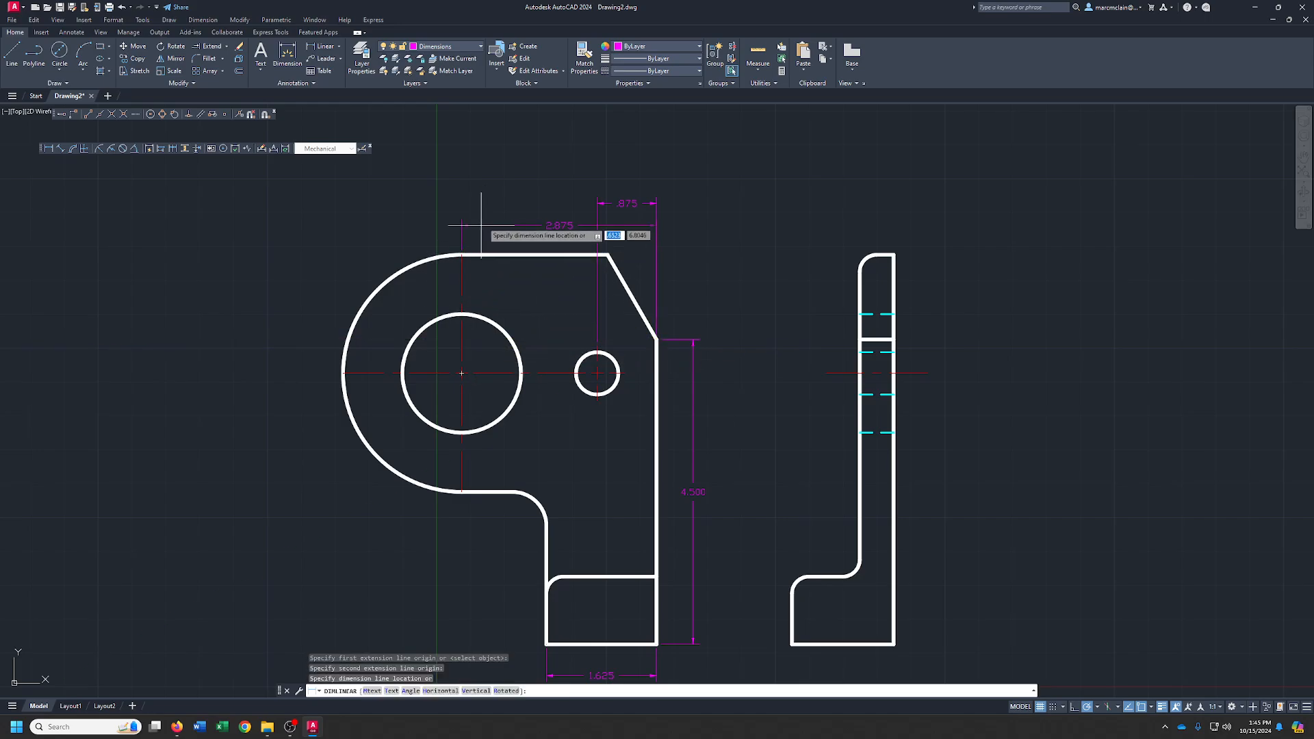
left_click(501, 175)
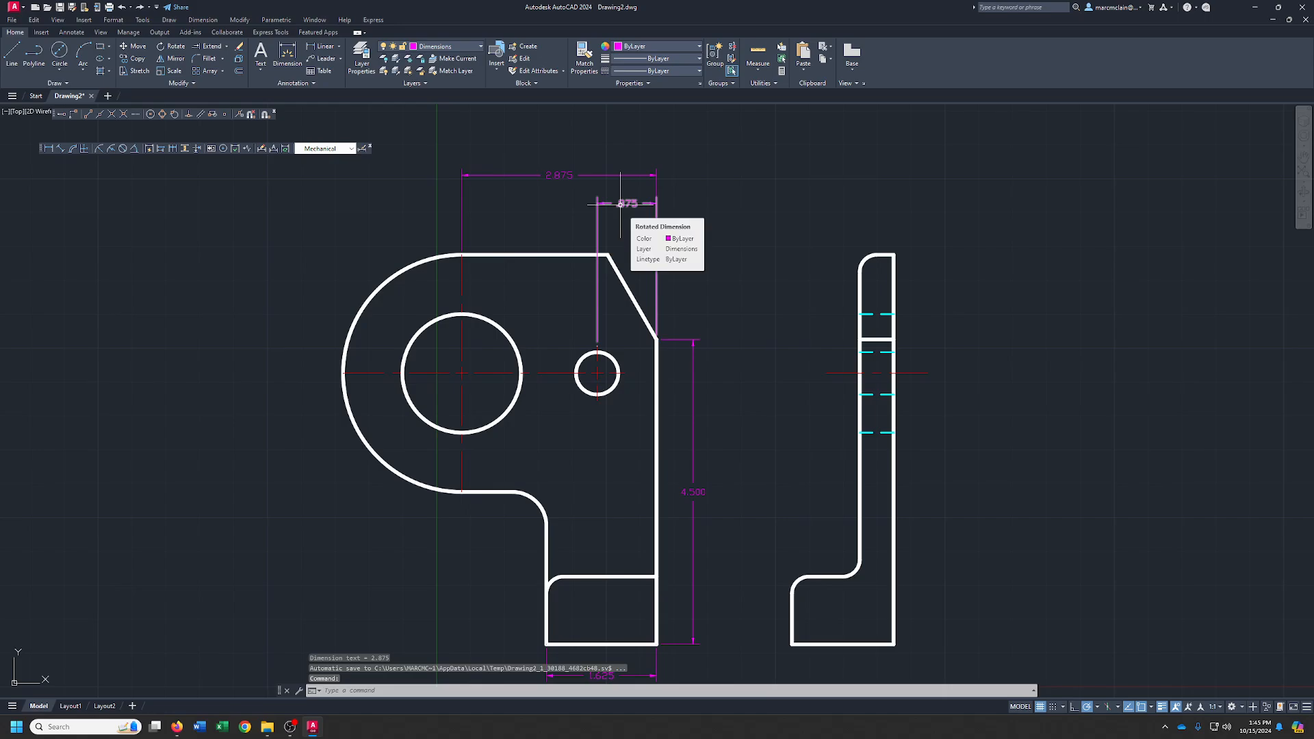
Dimension the thickness of the side view's upright plate, placed above the view.
right_click(793, 206)
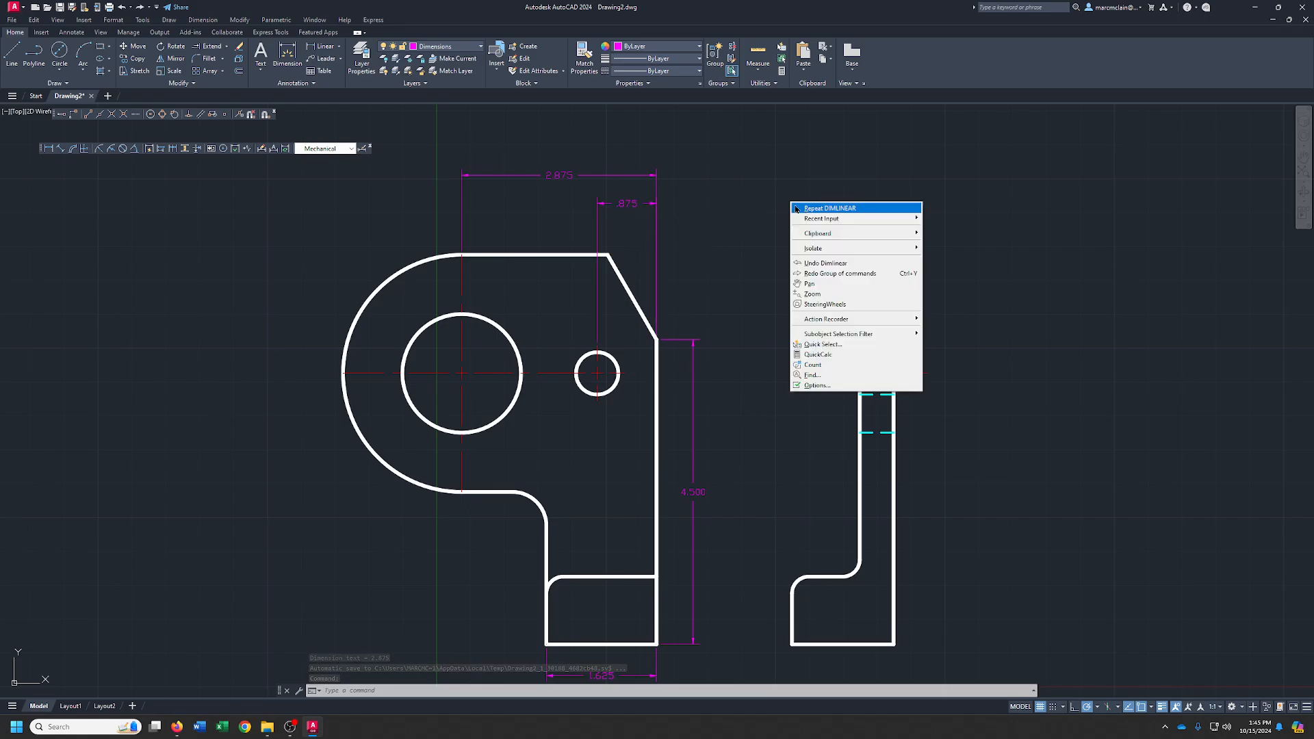
left_click(815, 208)
left_click(893, 254)
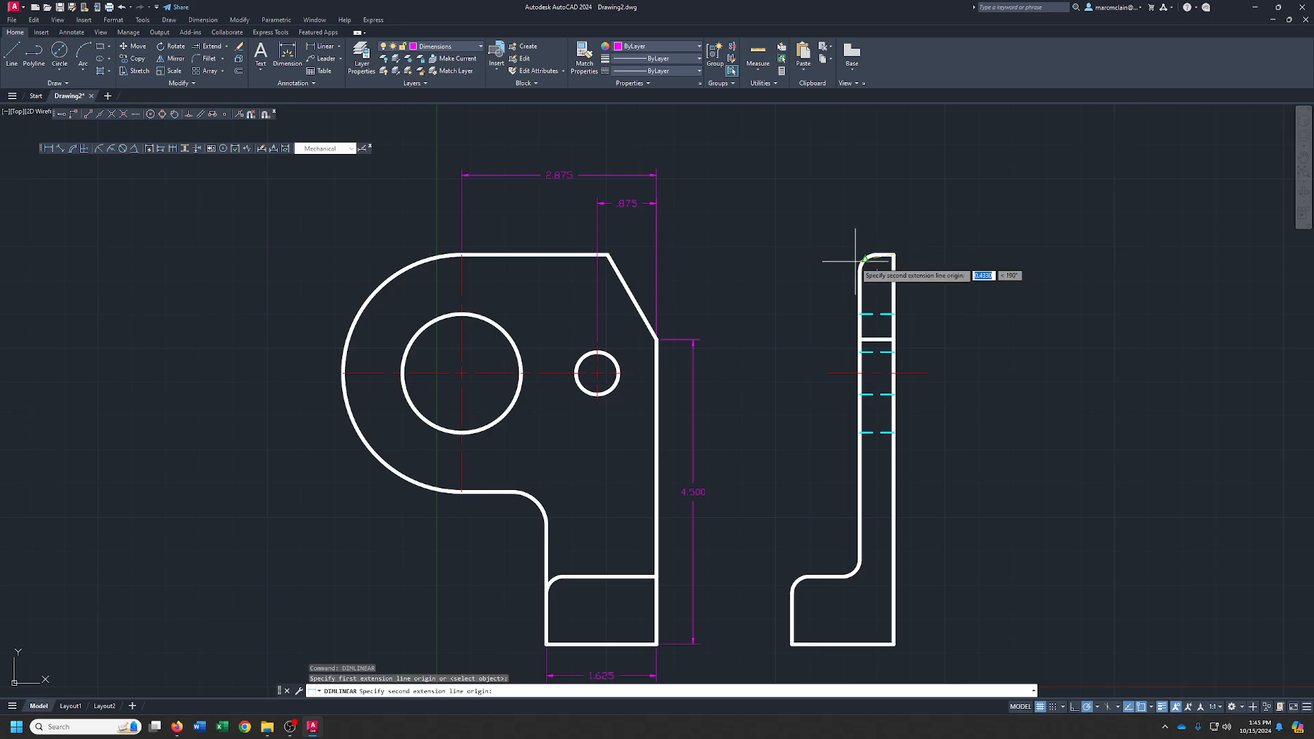
left_click(861, 272)
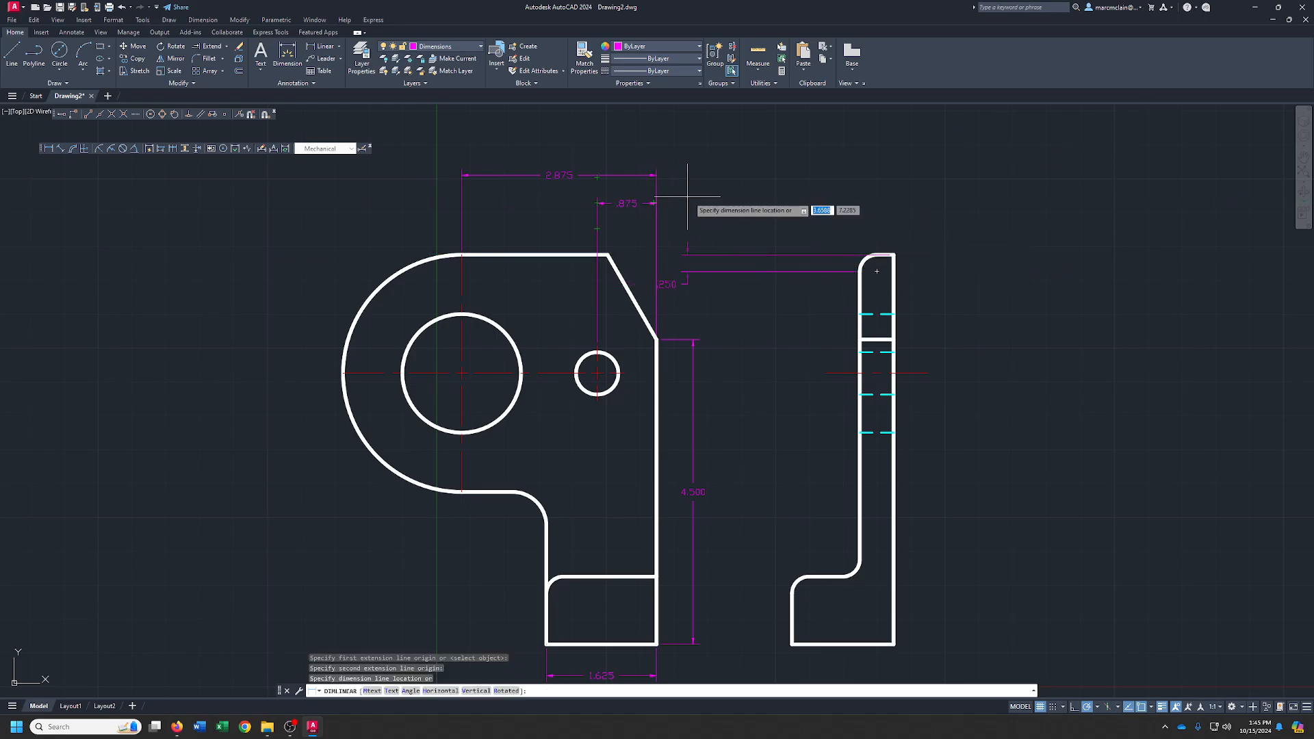
left_click(867, 204)
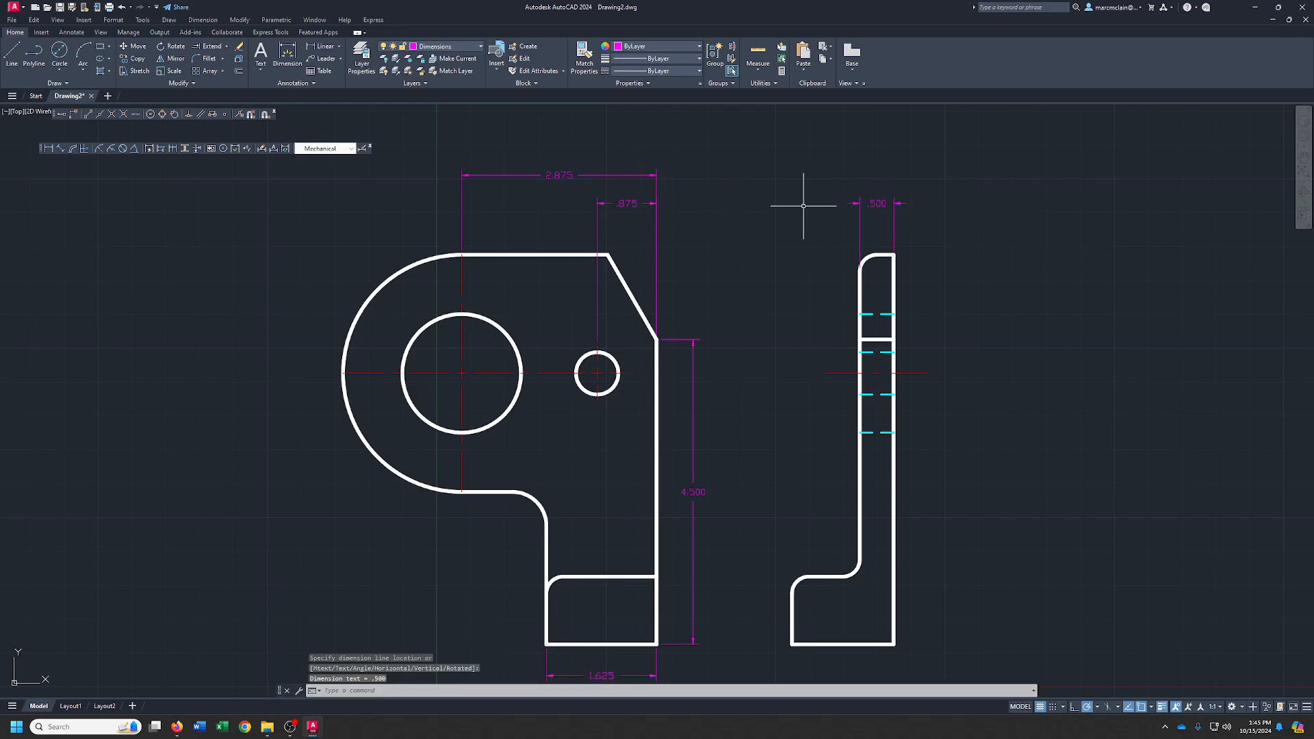
Dimension the overall height of the side view along its right edge, placed to its right.
right_click(994, 271)
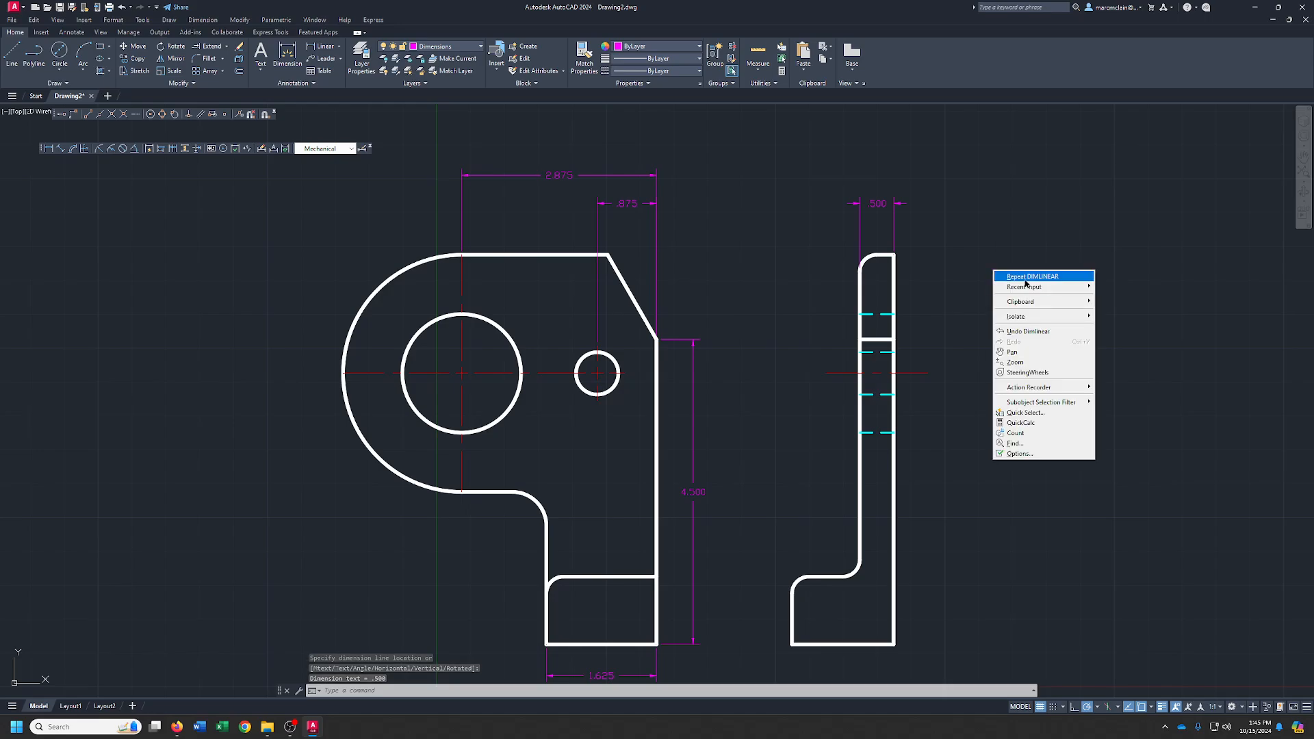
left_click(1024, 277)
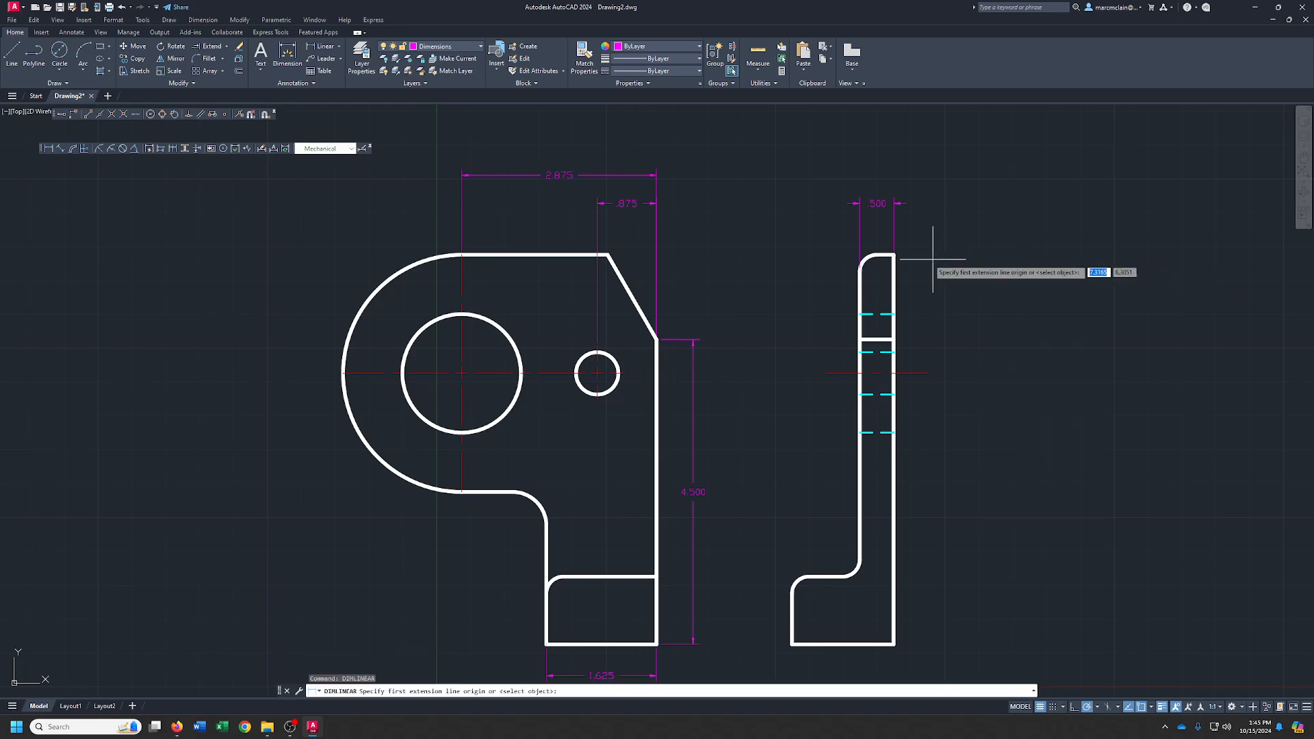
left_click(893, 256)
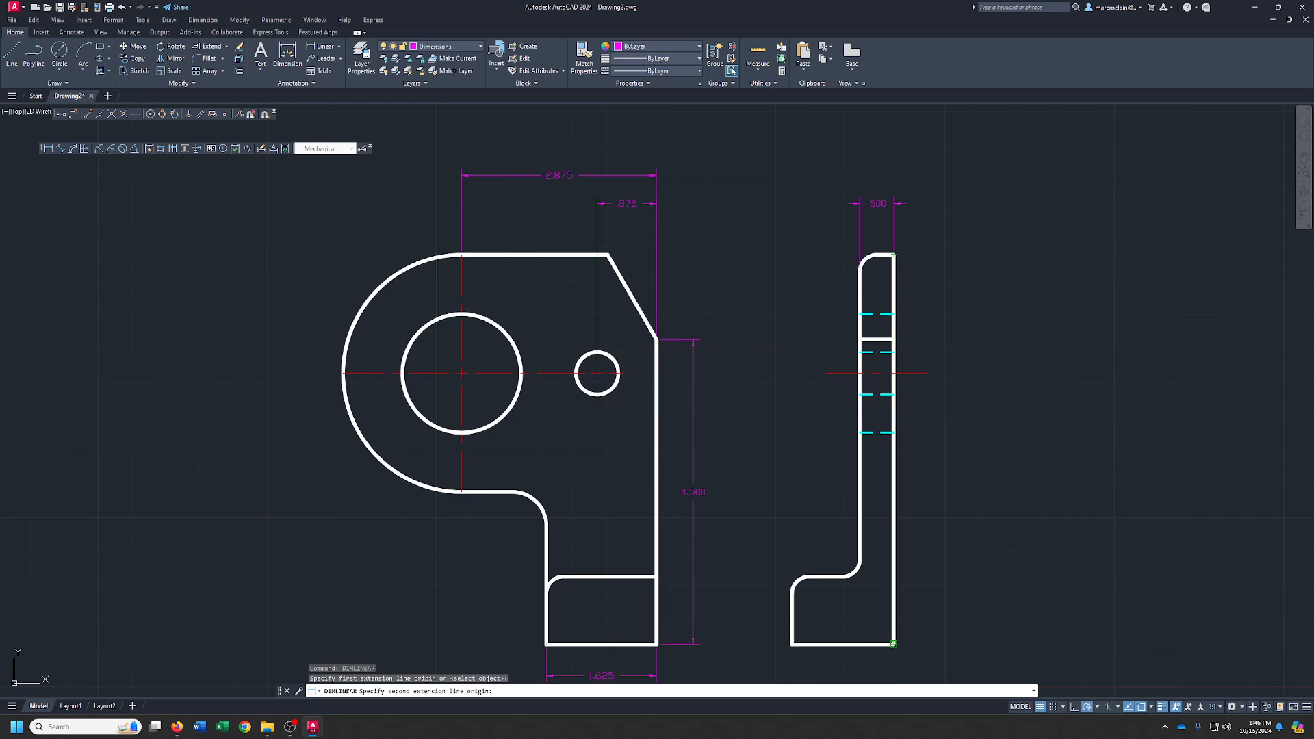
left_click(894, 644)
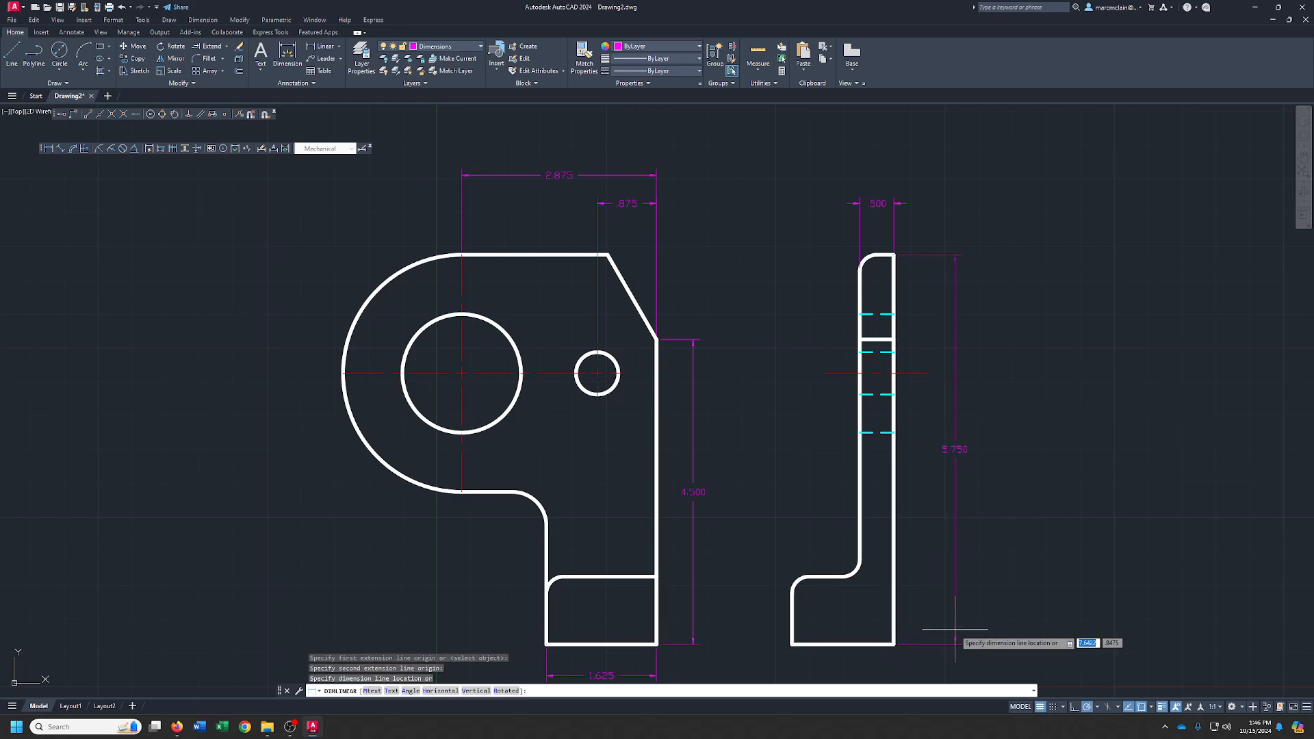
left_click(955, 629)
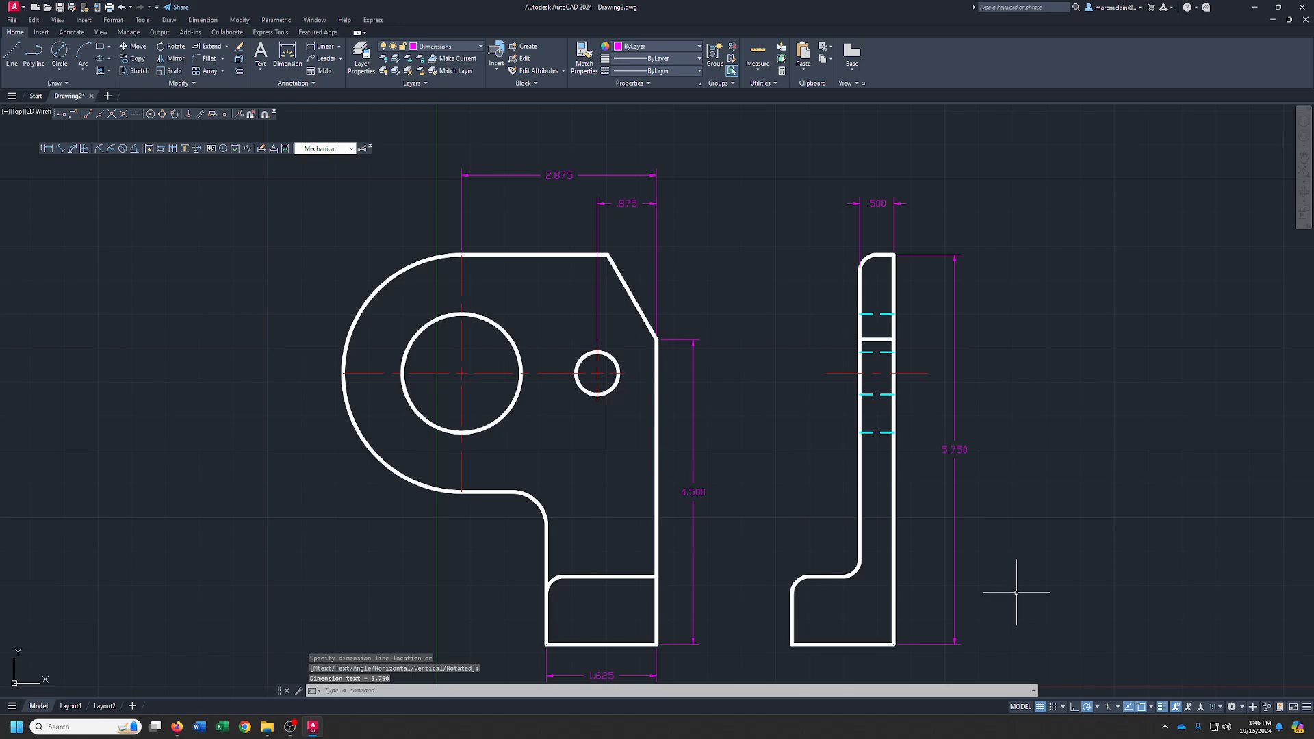
Dimension the base depth below the side view, in line with the front view's base width dimension.
middle_click_drag(1041, 561, 1025, 431)
right_click(780, 350)
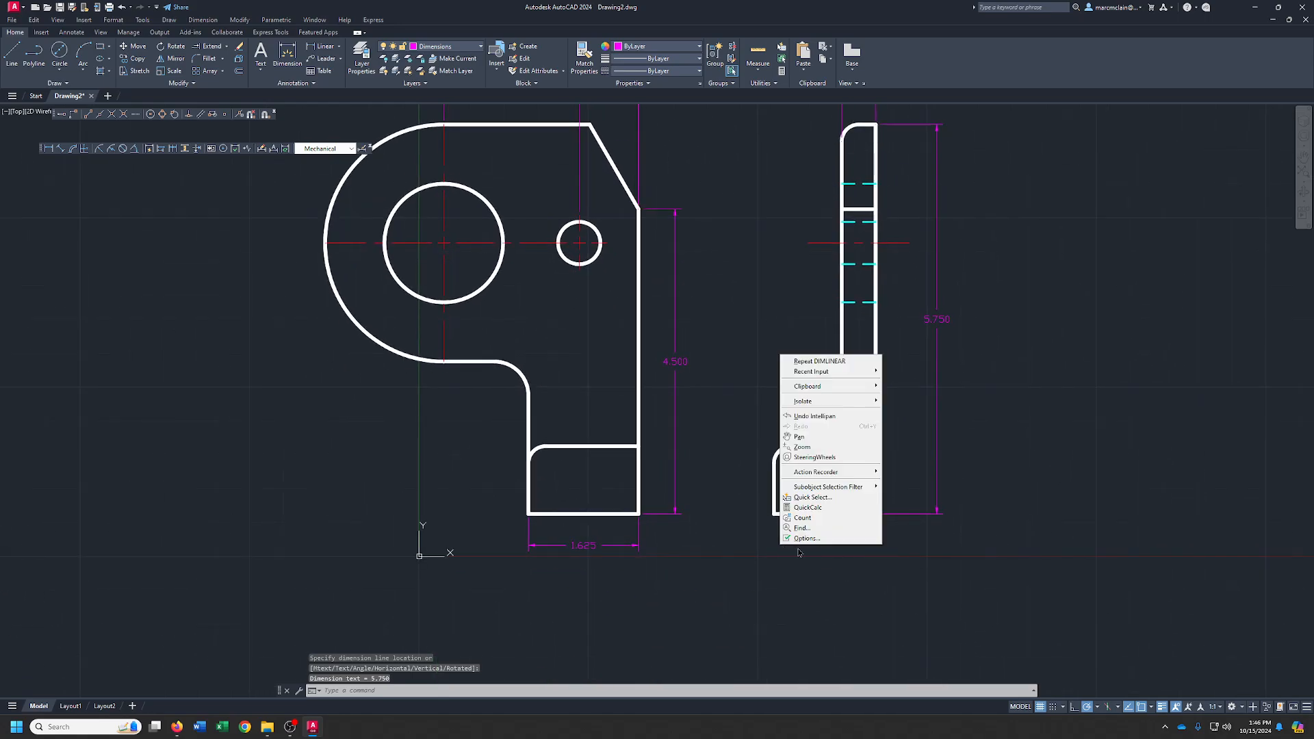
left_click(807, 364)
left_click(774, 514)
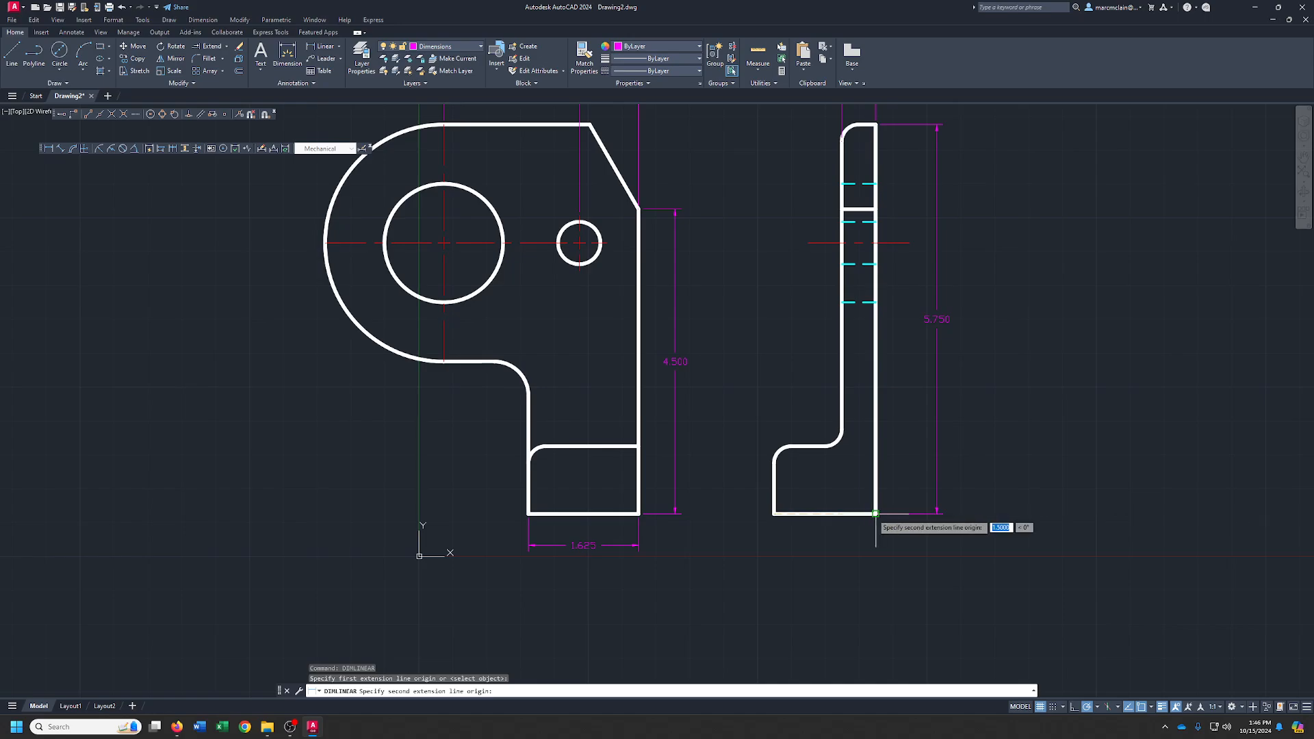
left_click(876, 514)
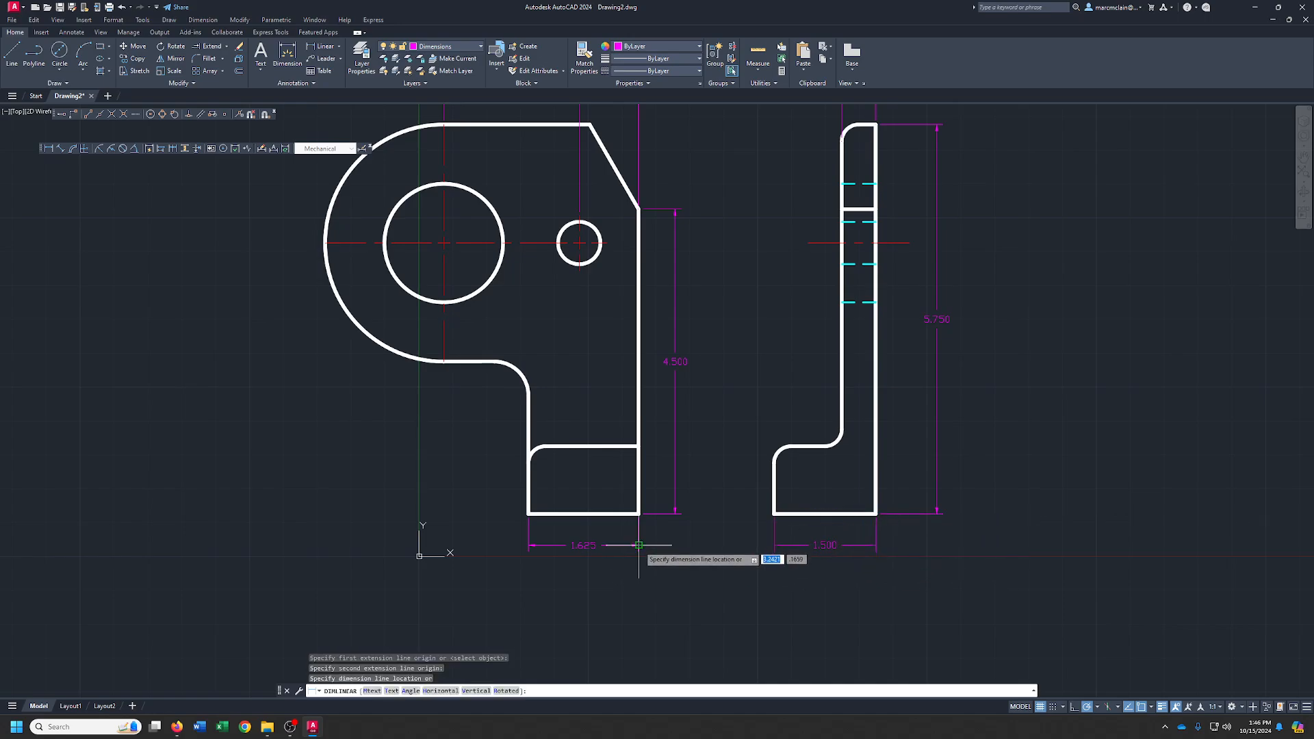
left_click(845, 546)
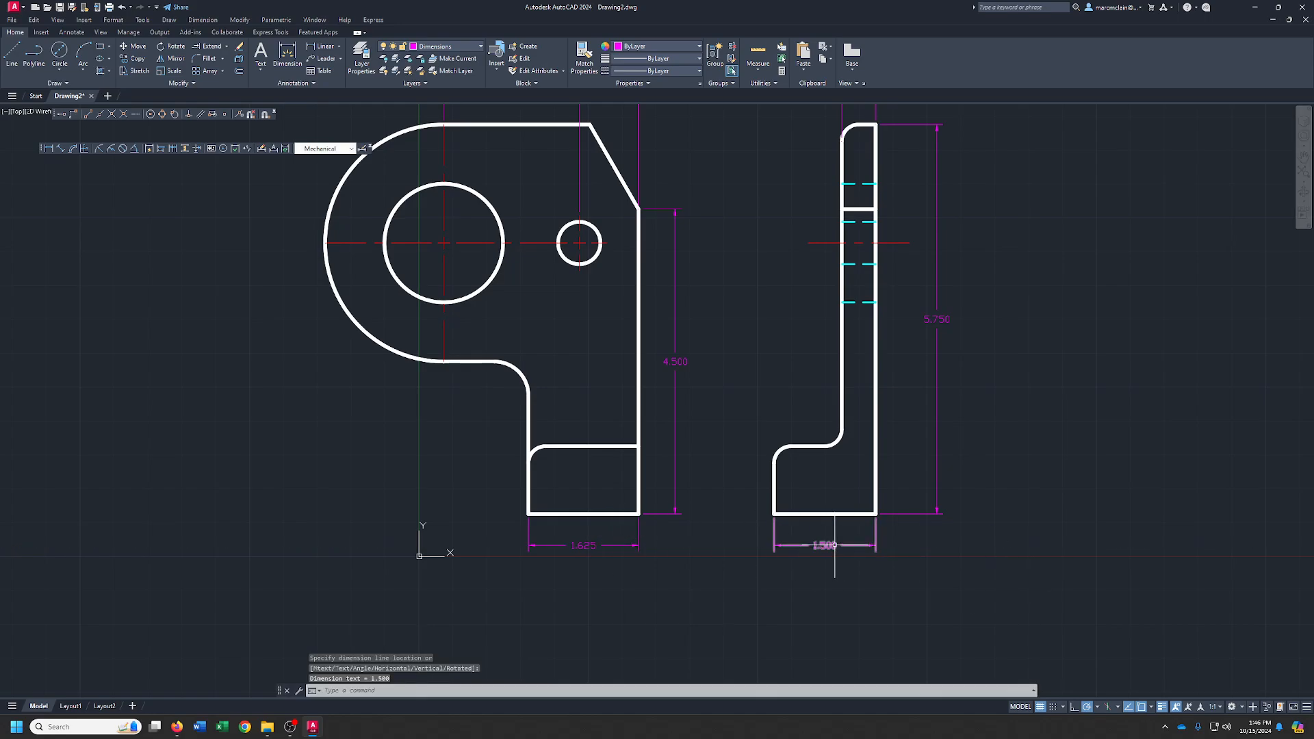
Dimension the height of the side view's base foot, placed to its left.
right_click(738, 430)
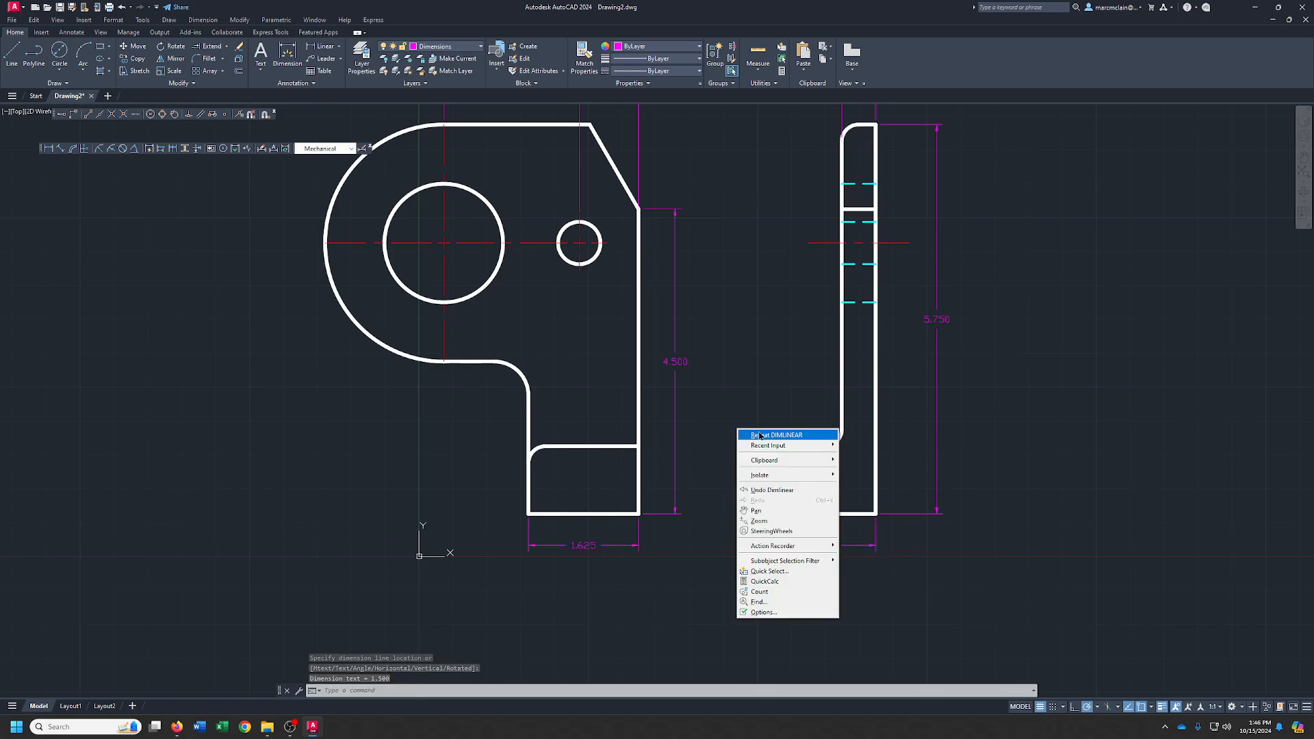
left_click(760, 436)
left_click(773, 513)
left_click(777, 447)
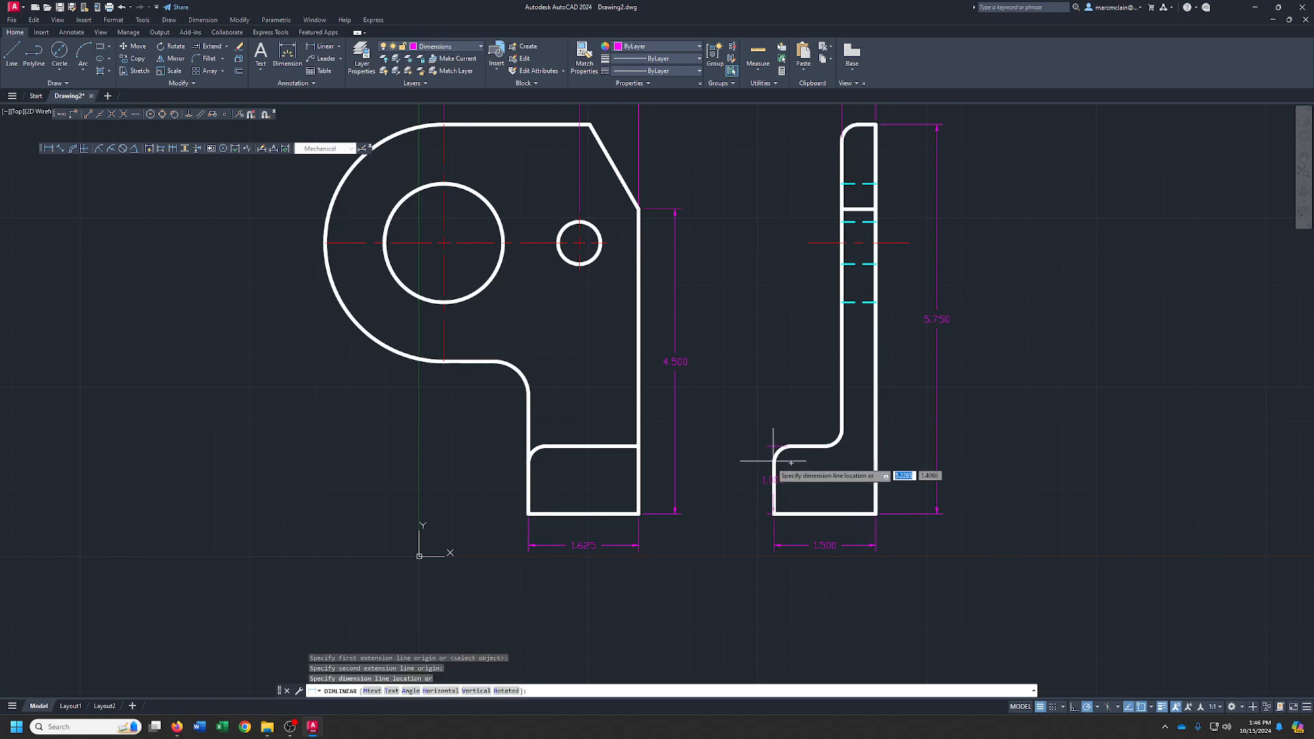
left_click(743, 491)
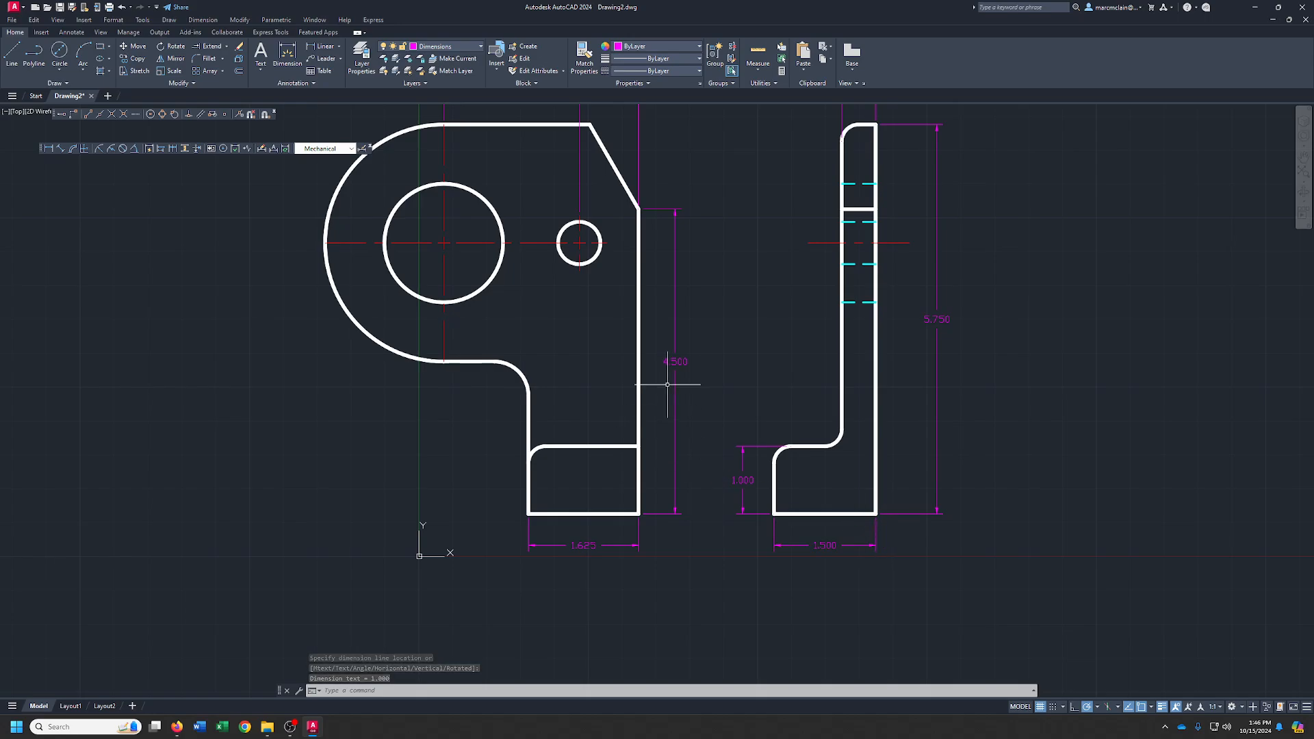
Add an angular dimension between the front view's slanted corner edge and its vertical right edge, placed above the corner.
middle_click_drag(676, 148, 705, 293)
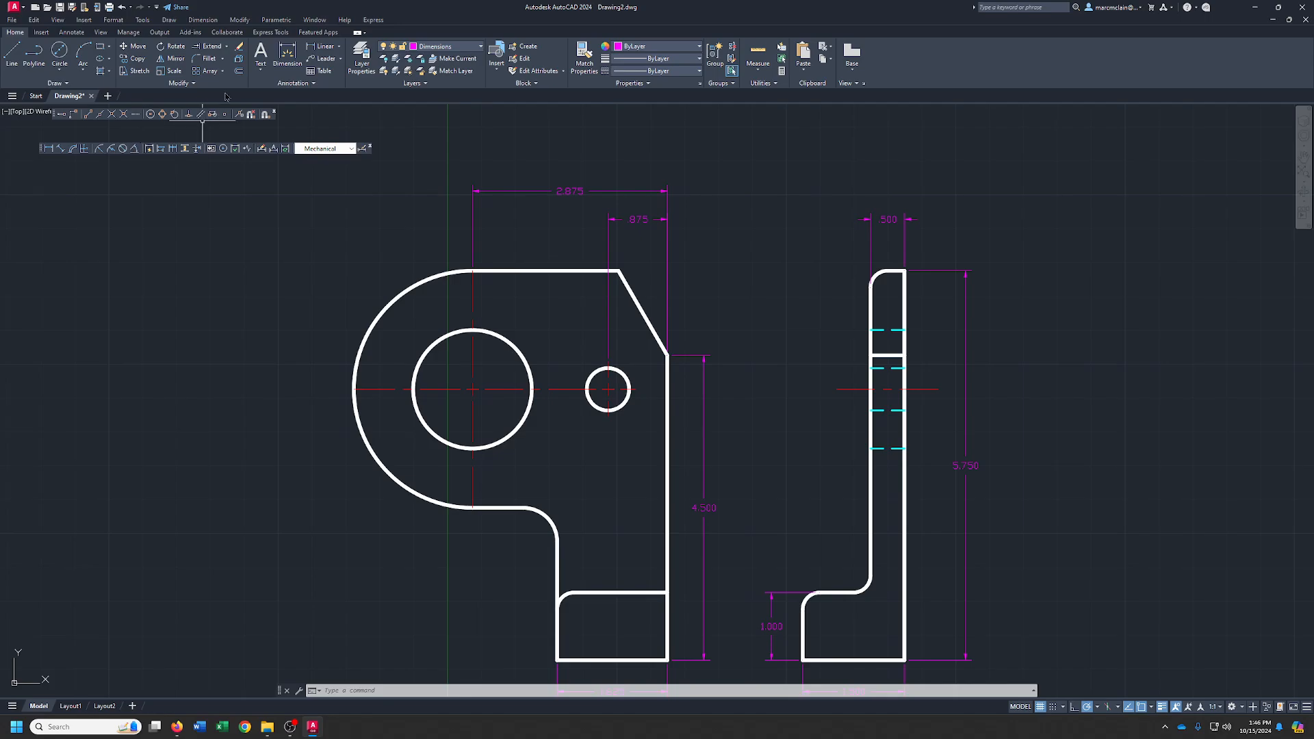
left_click(206, 20)
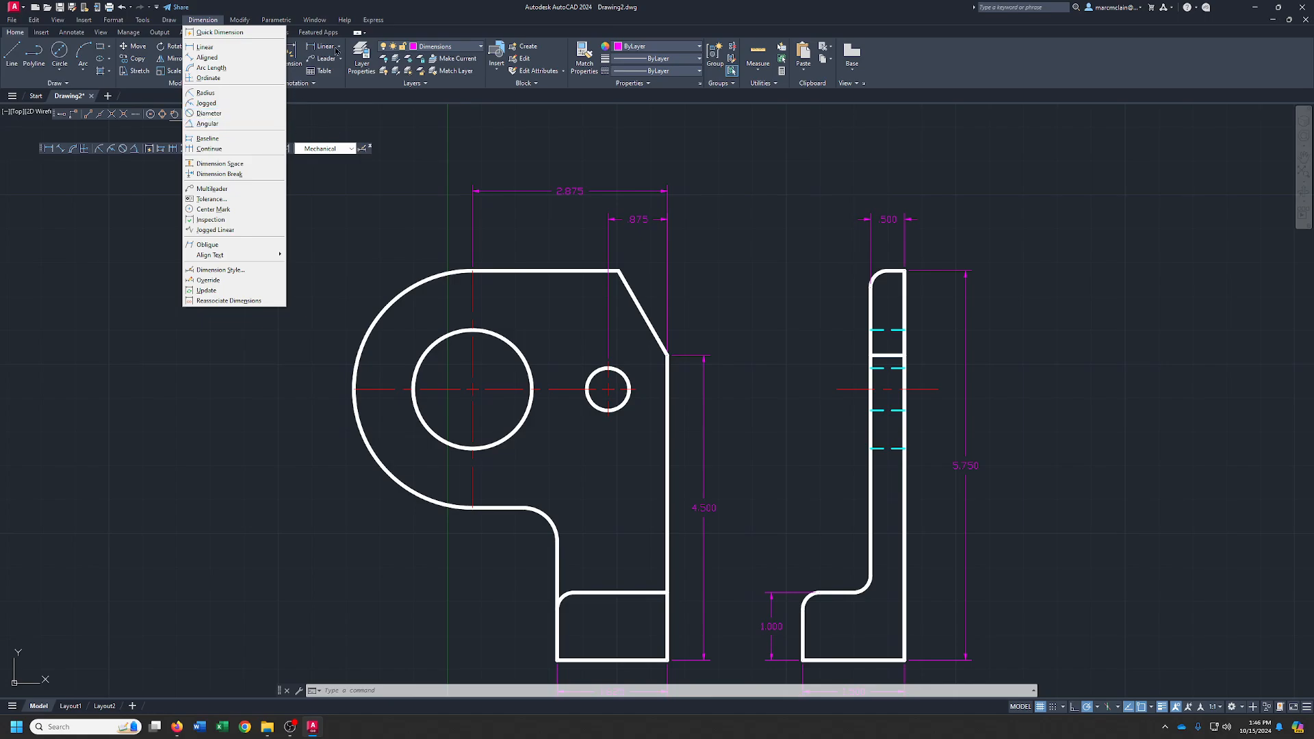
left_click(339, 47)
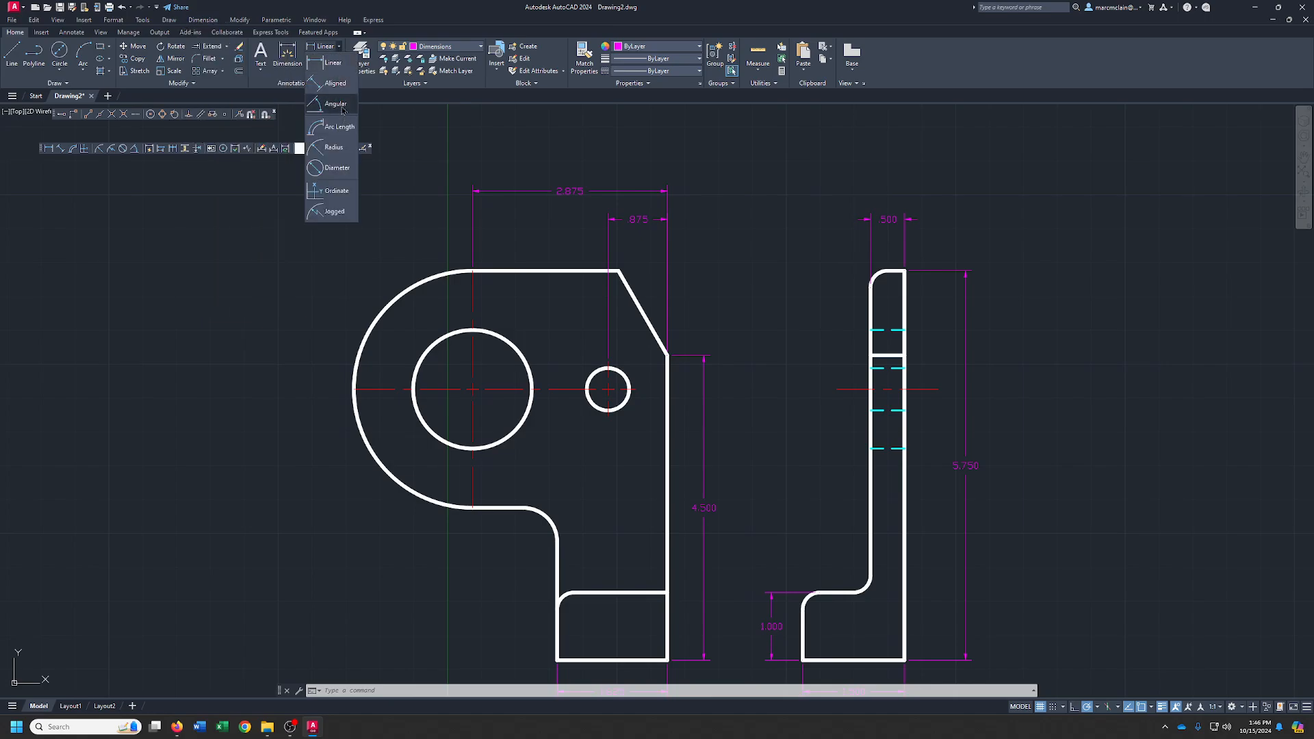
left_click(134, 150)
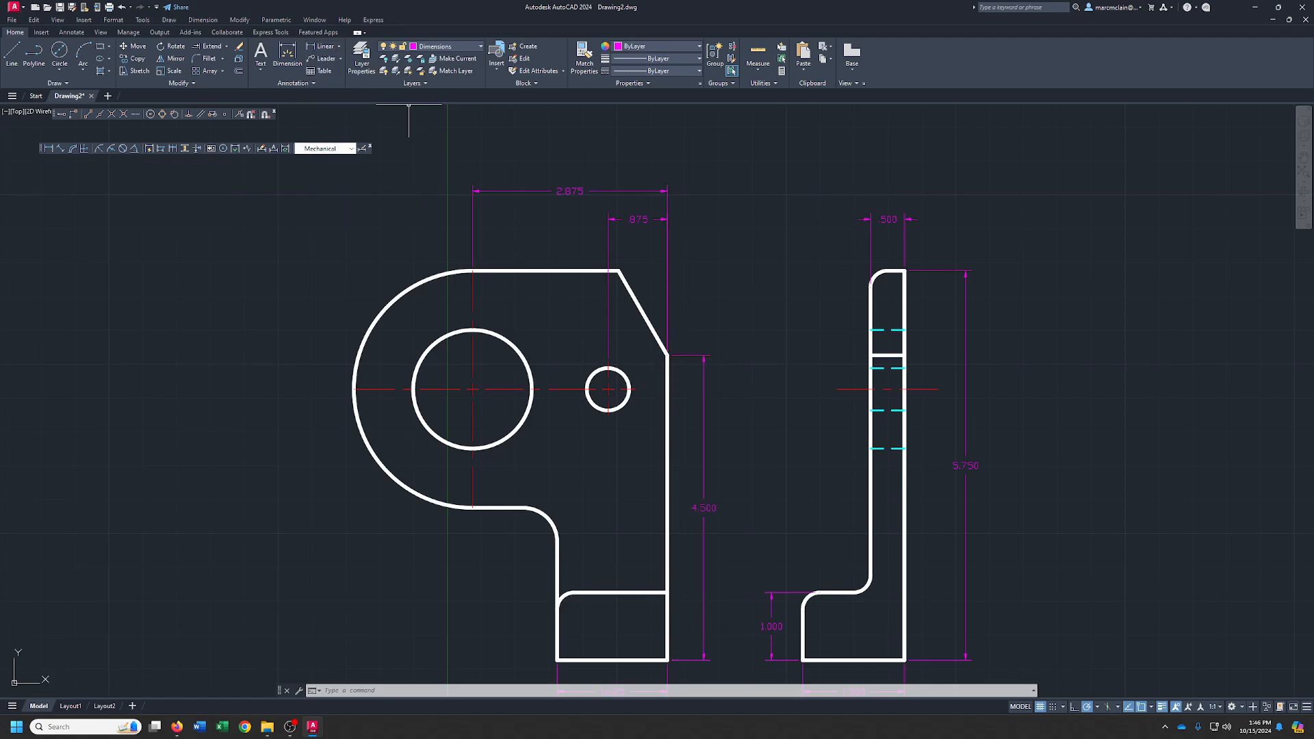
left_click(138, 150)
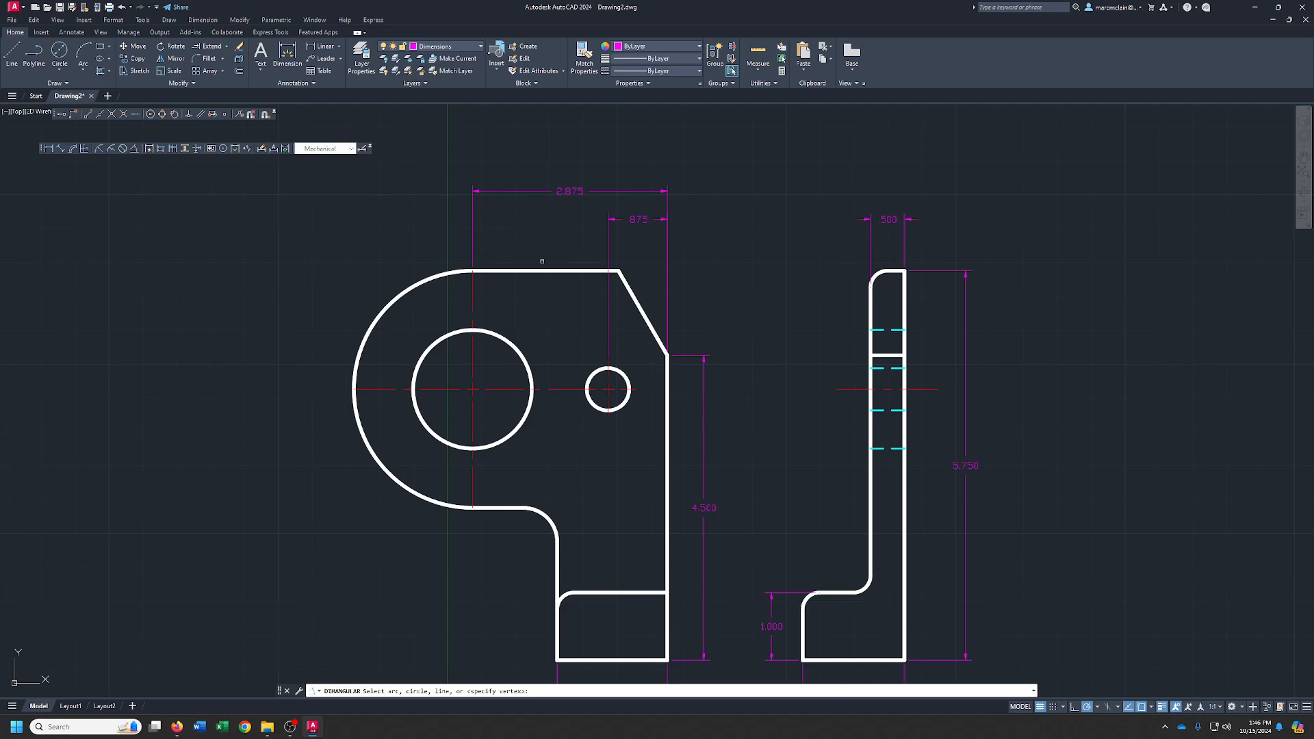
left_click(642, 310)
left_click(667, 395)
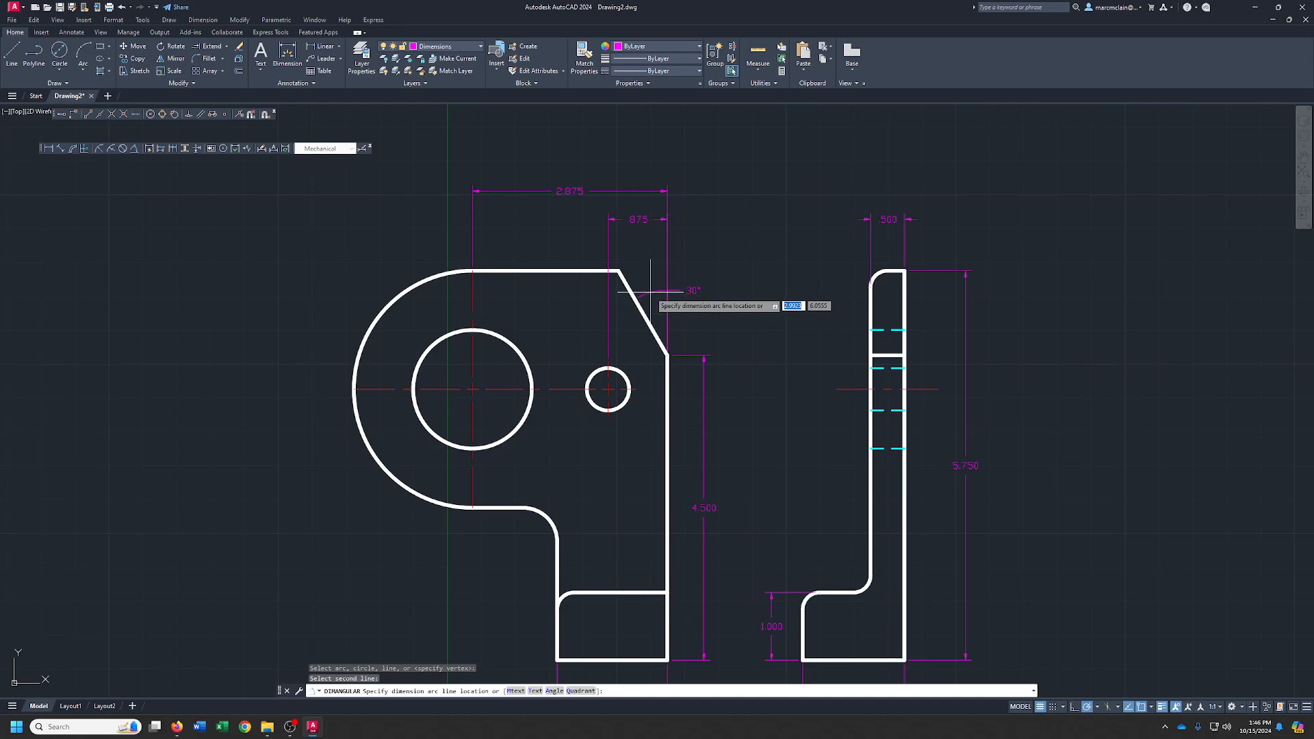
left_click(649, 285)
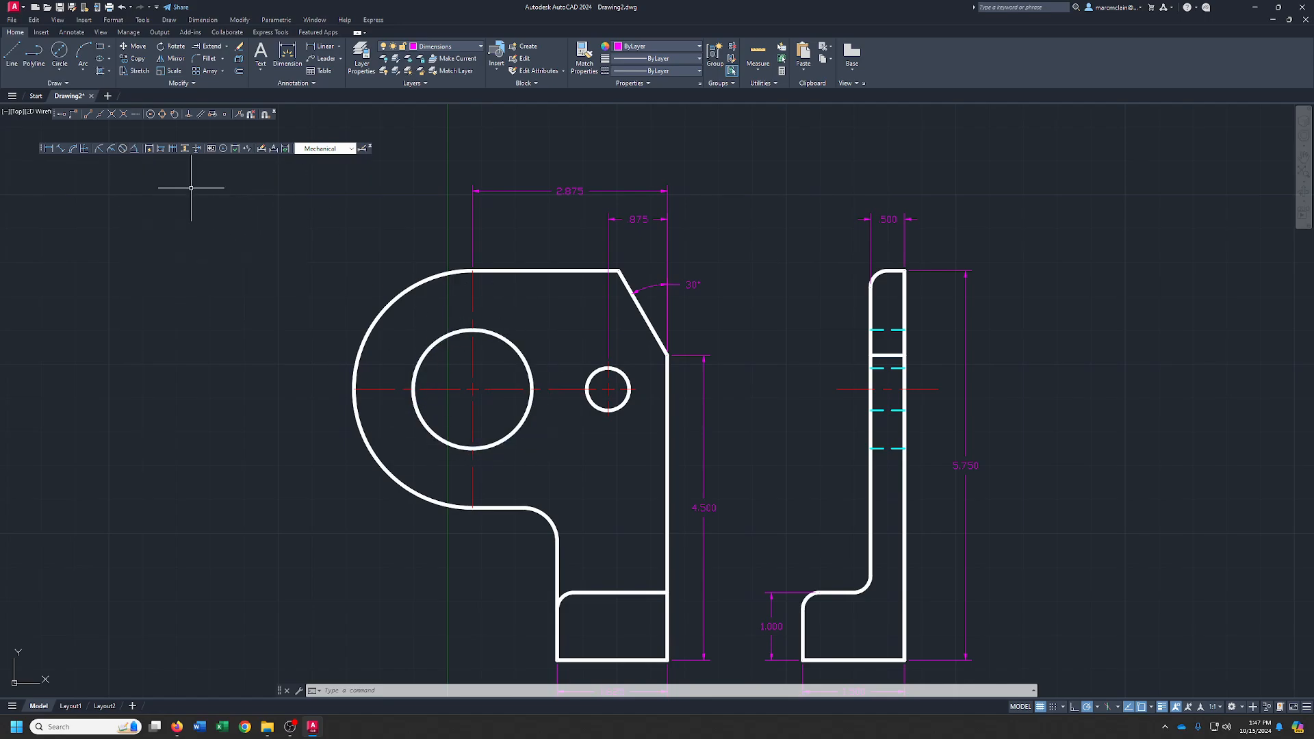
Add a diameter dimension to the front view's large hole, with its text outside the outline at the upper left.
left_click(123, 152)
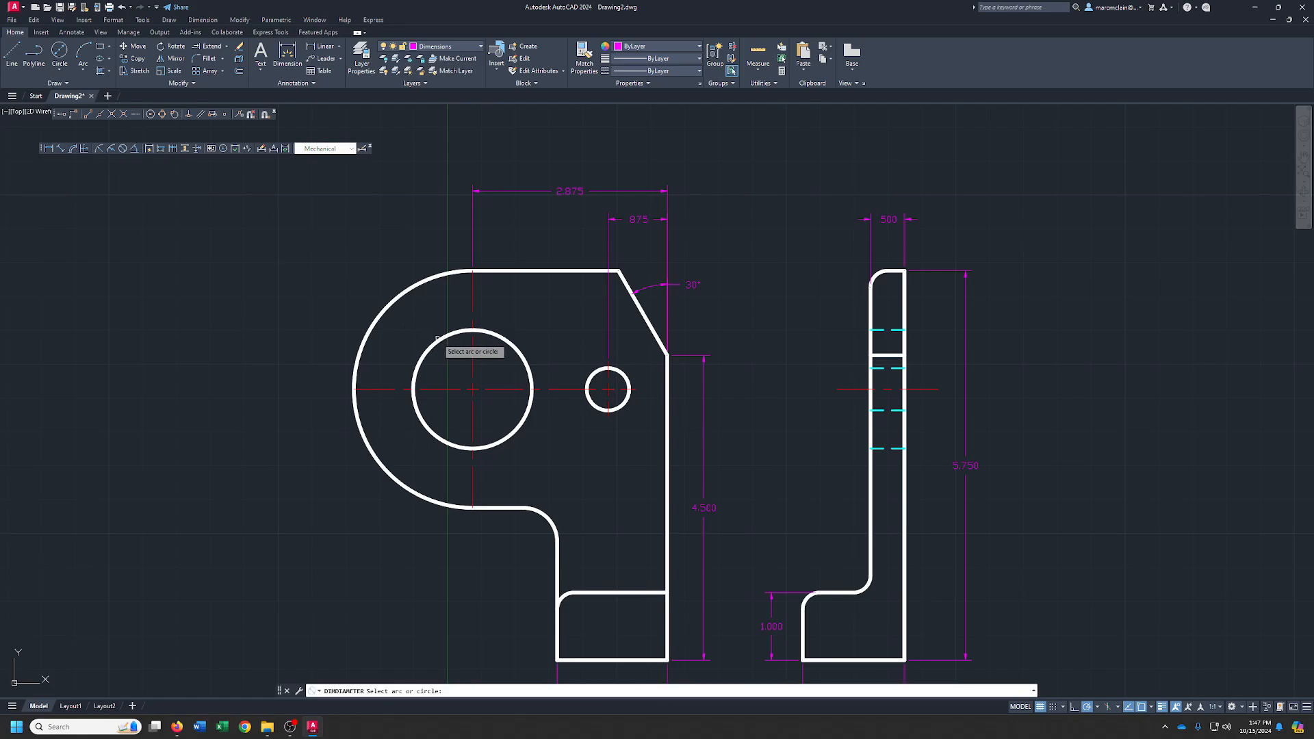
left_click(432, 341)
left_click(385, 266)
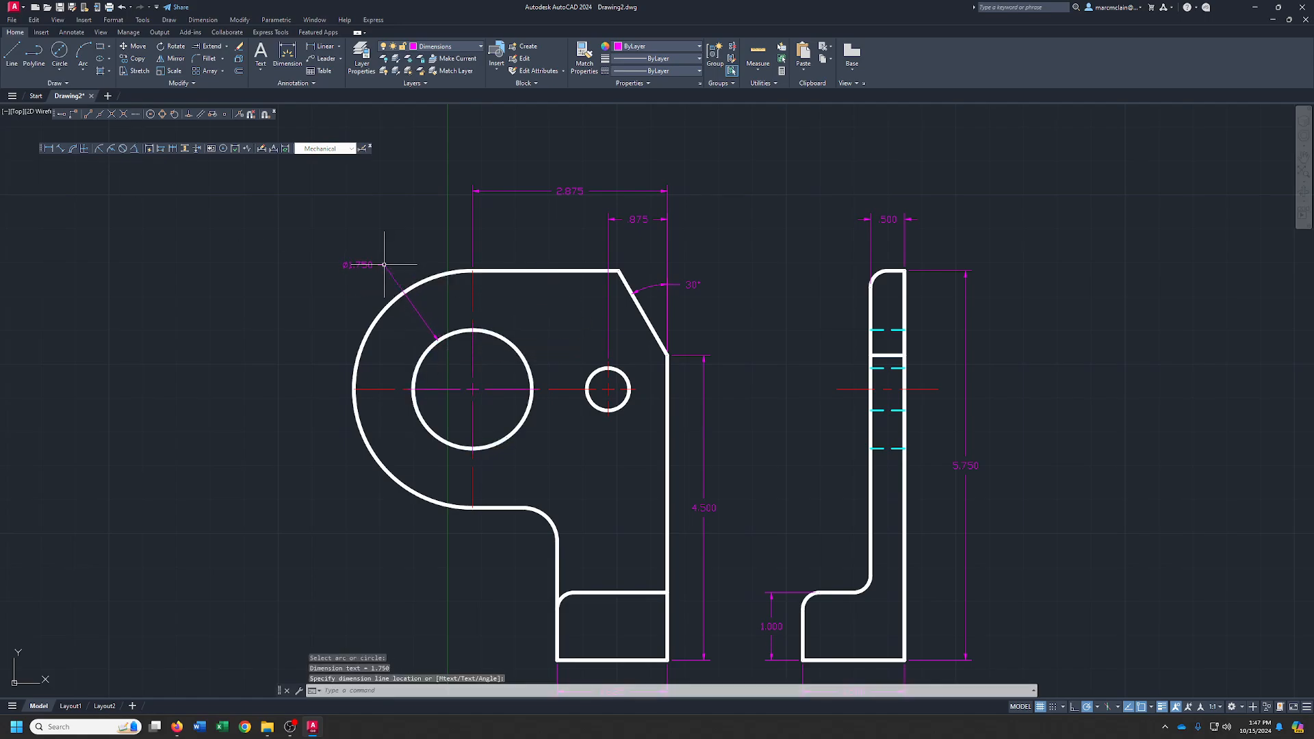
Add a diameter dimension to the front view's small hole, with its text above the top edge.
left_click(123, 149)
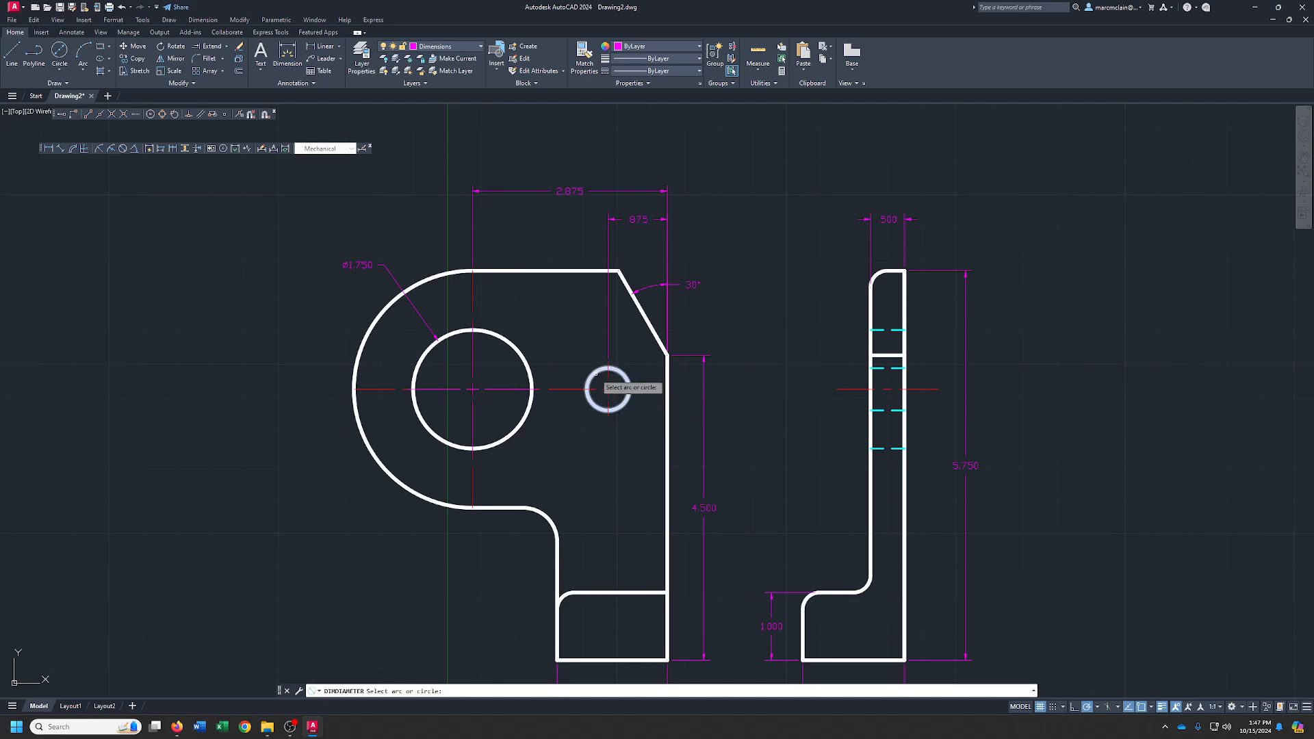
left_click(625, 402)
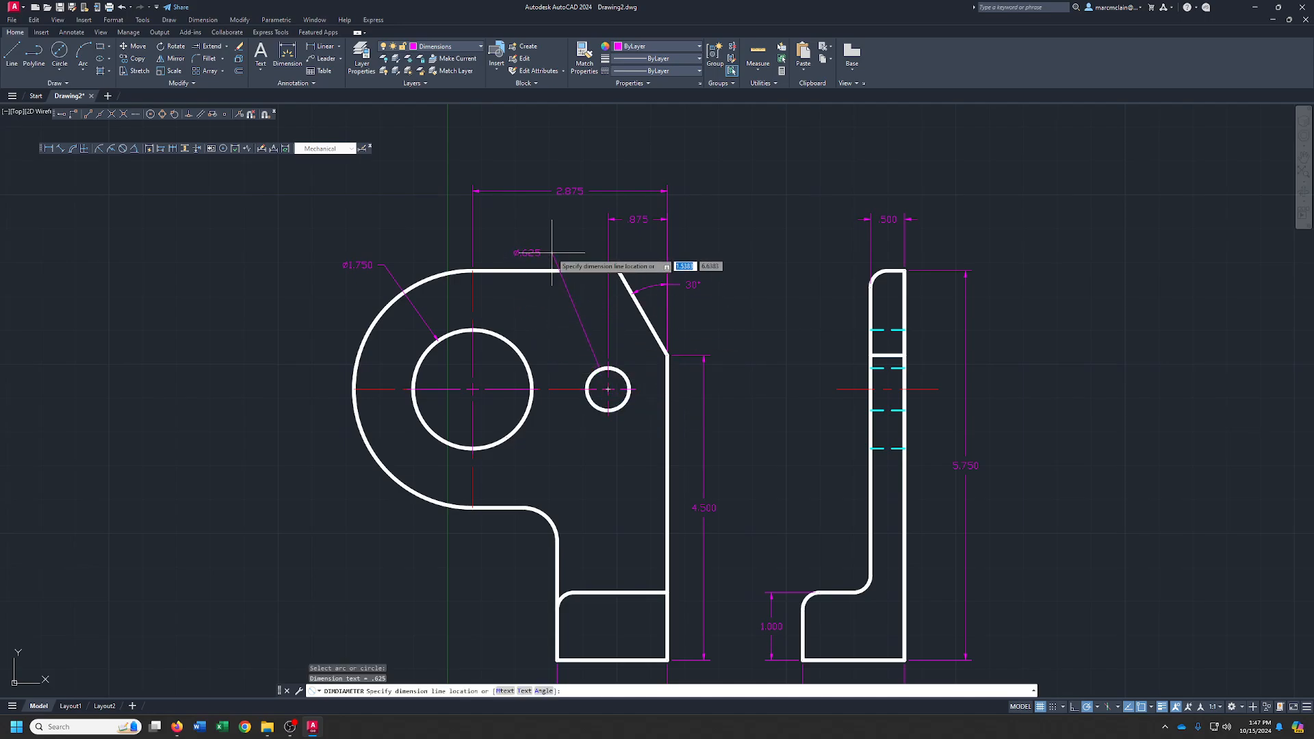
left_click(552, 253)
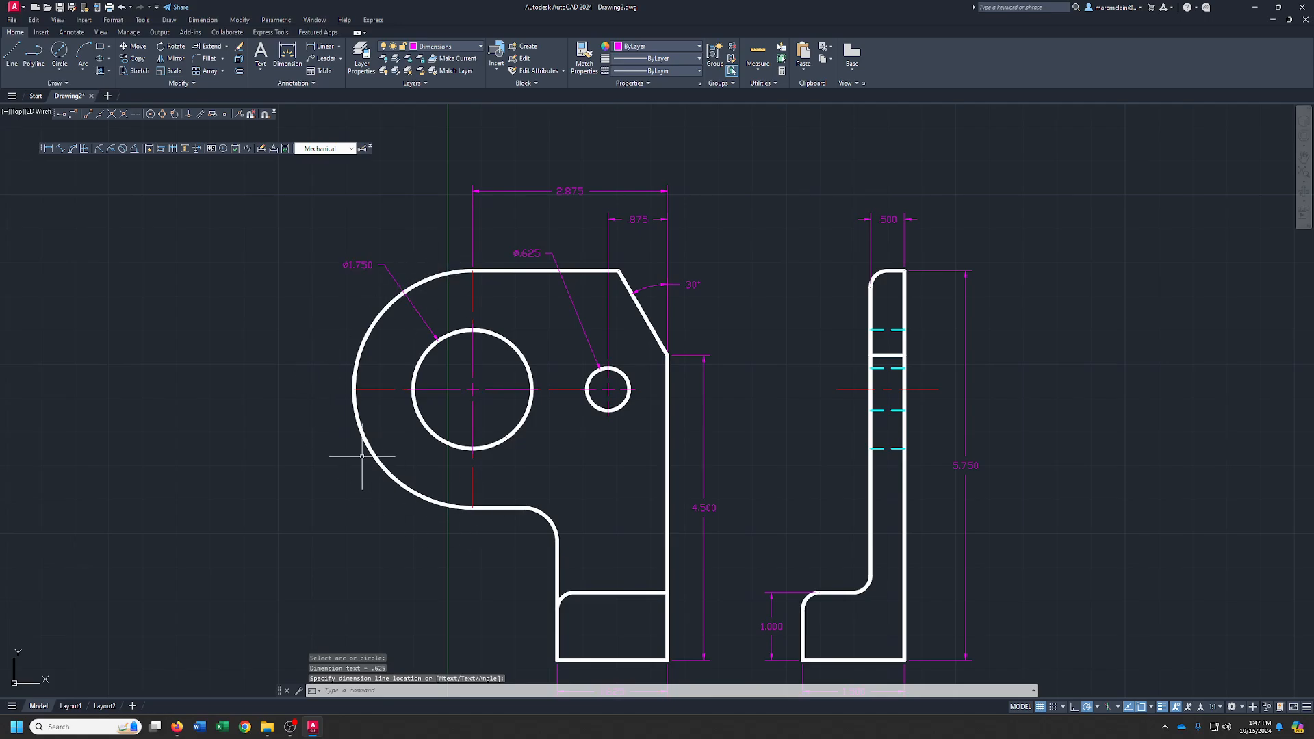
Add a radius dimension to the front view's large outer arc, with its text outside the outline at the lower left.
left_click(98, 148)
left_click(370, 451)
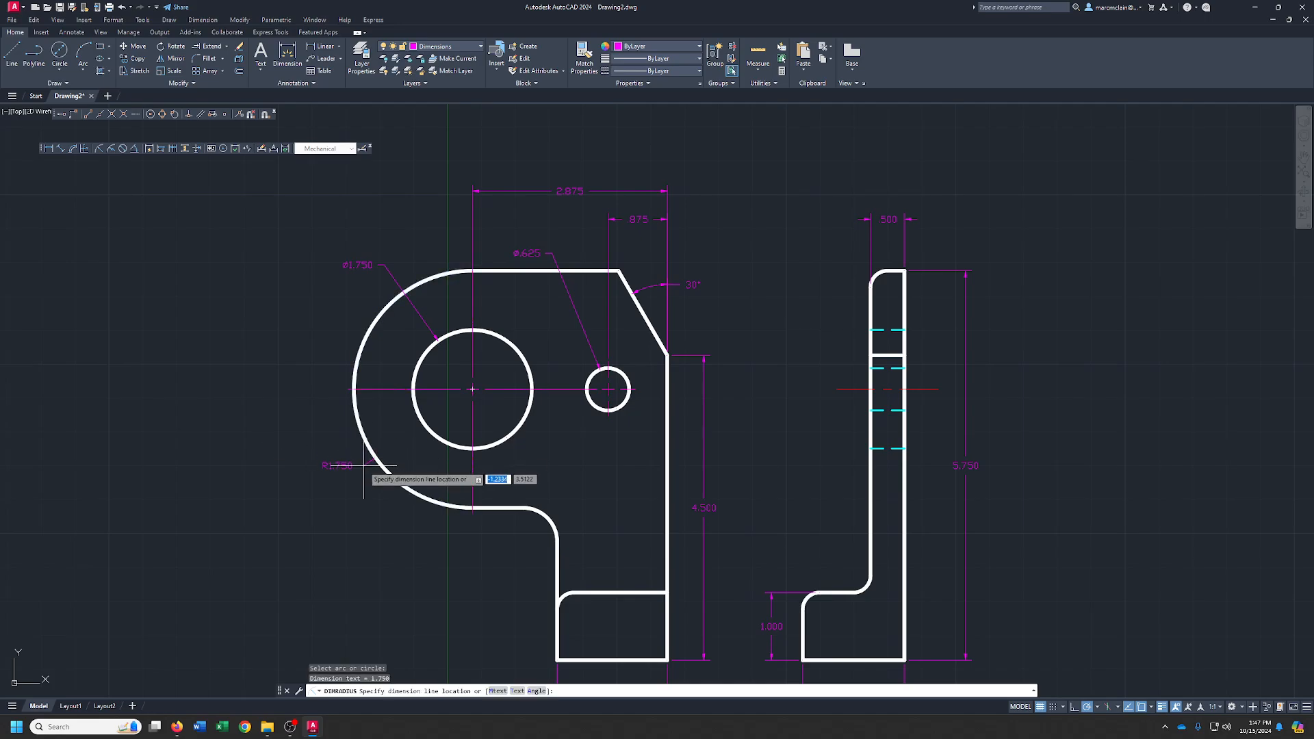
left_click(356, 497)
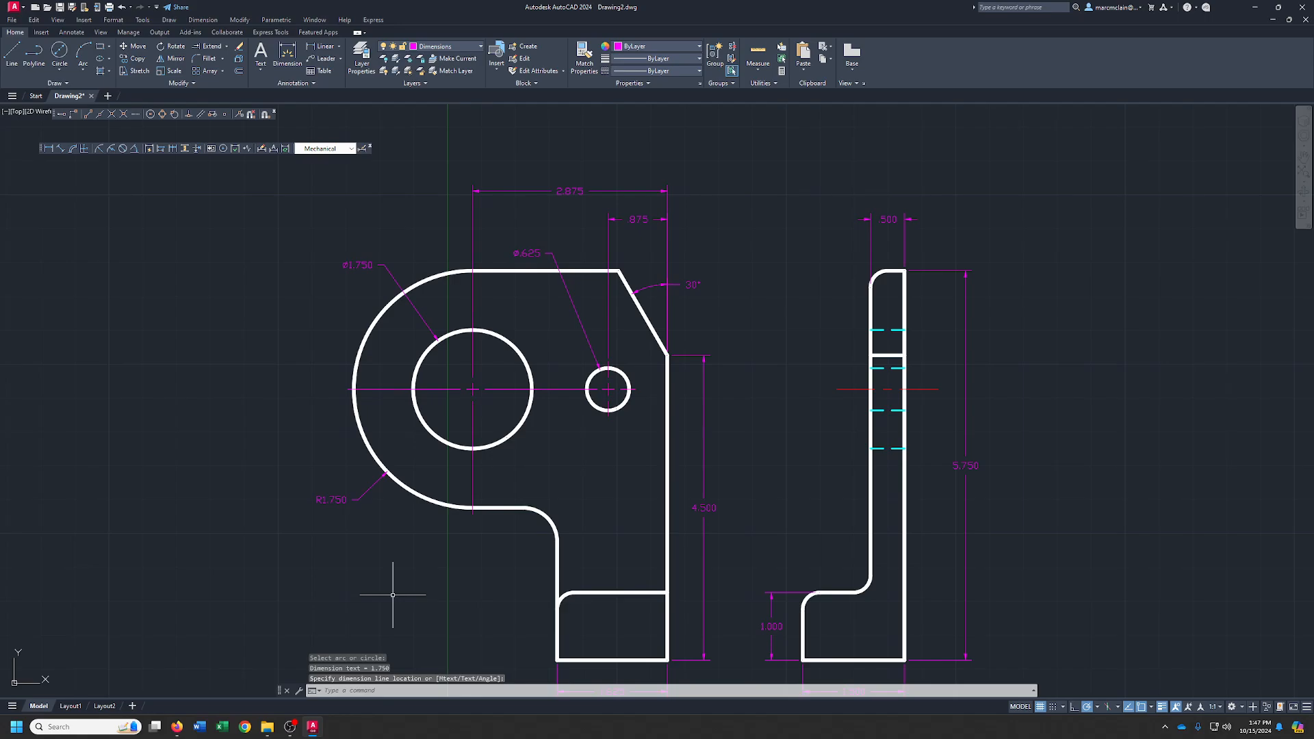
Add a radius dimension to the fillet between the front view's rounded body and its leg, with the text on the concave side.
middle_click_drag(400, 568, 463, 382)
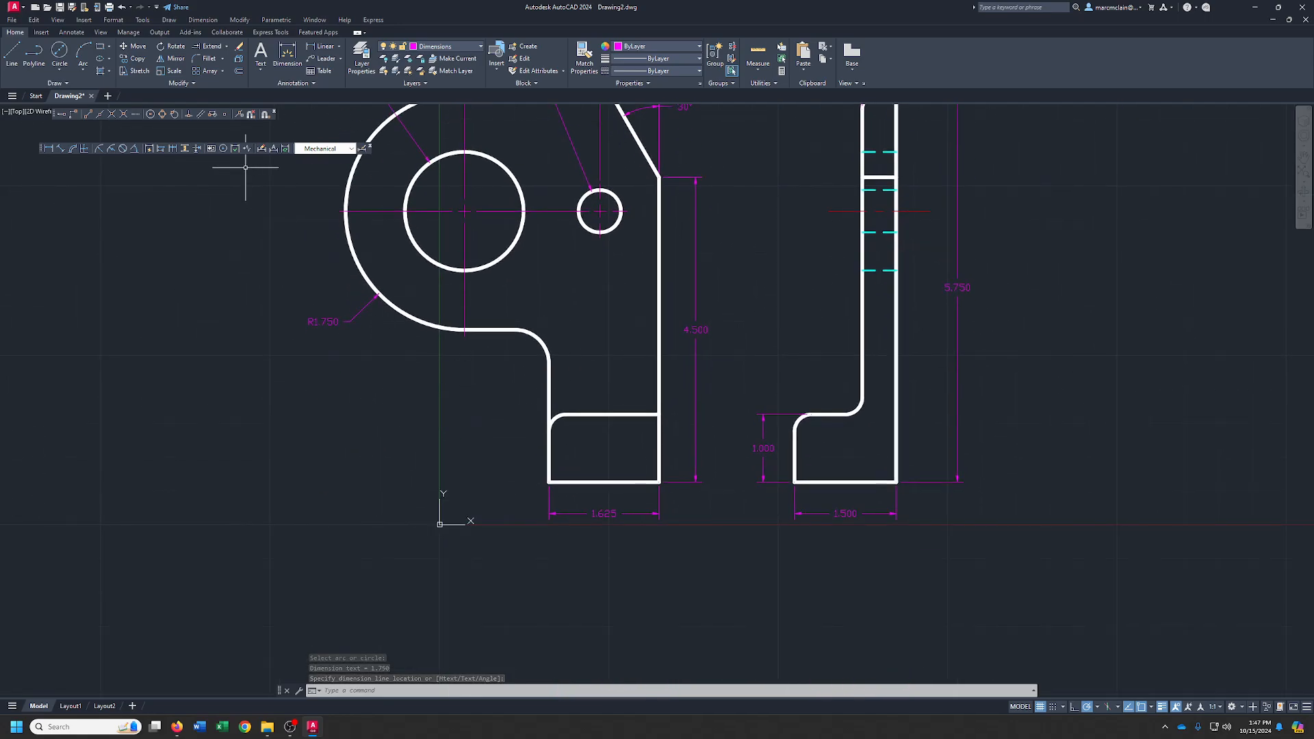
left_click(100, 150)
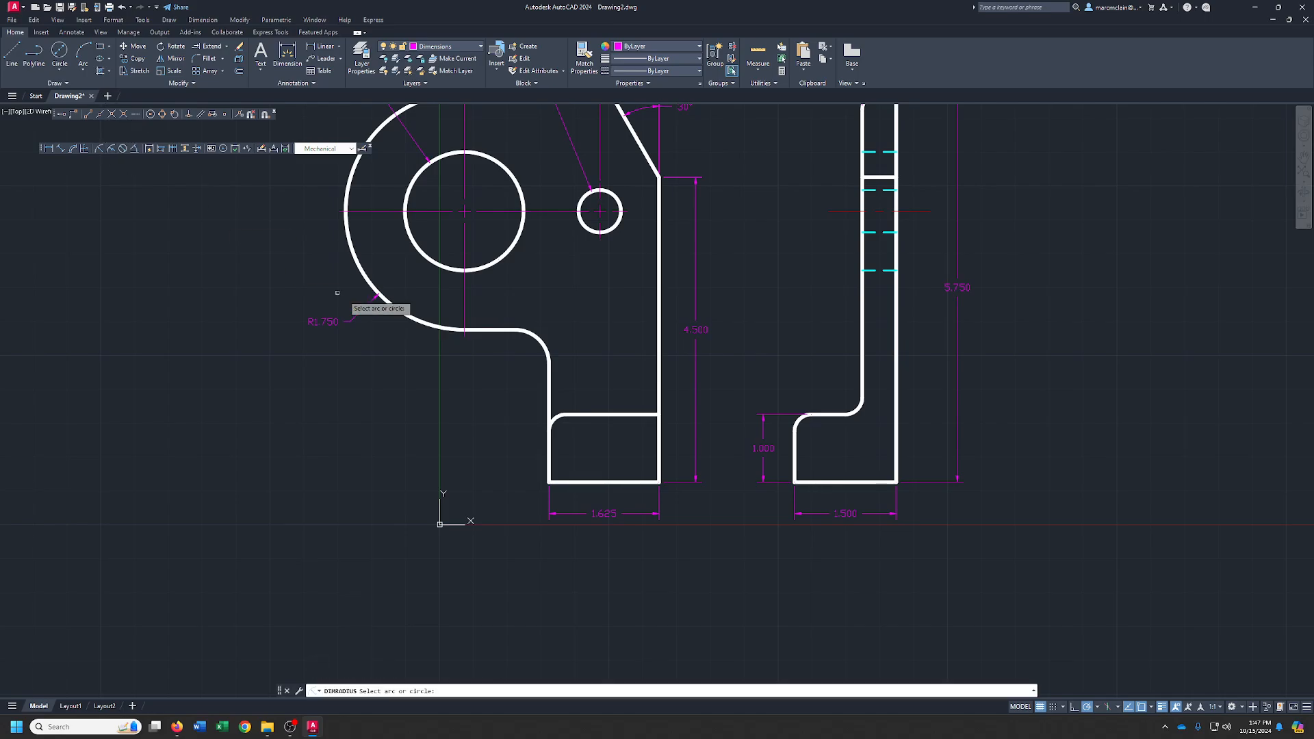
left_click(543, 346)
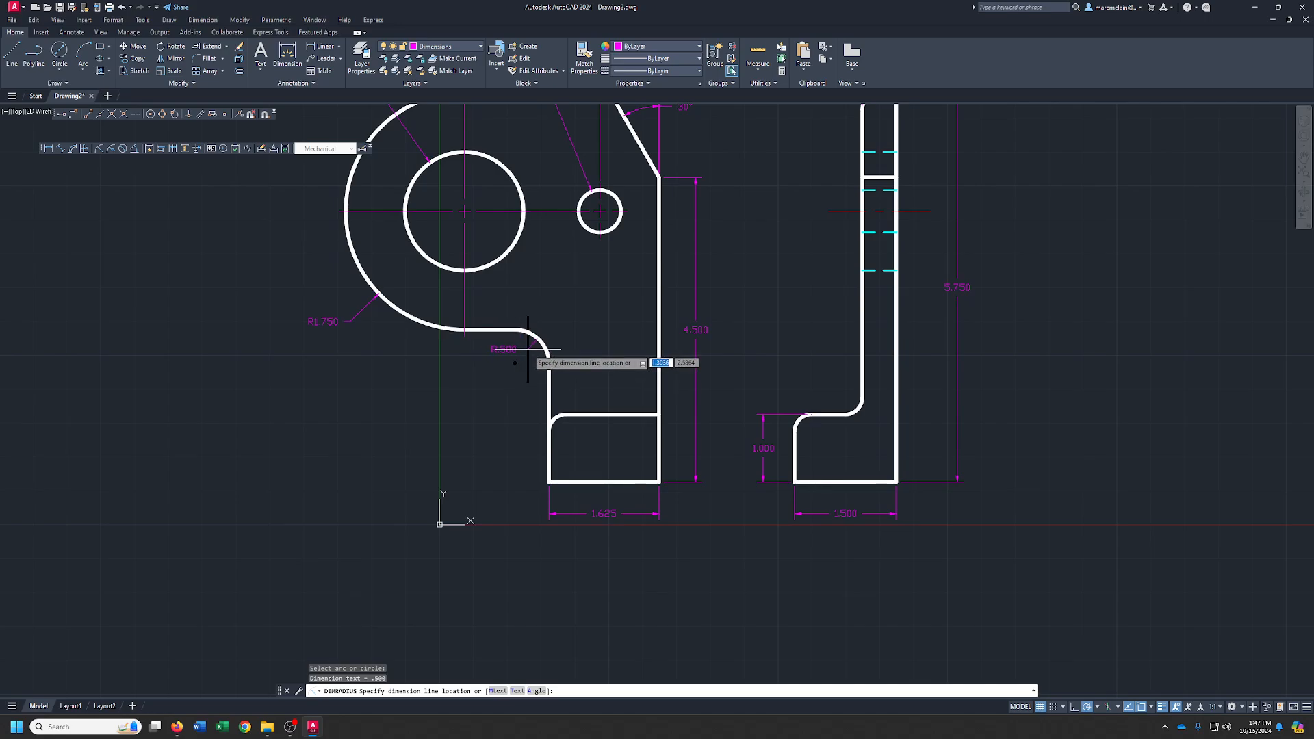
left_click(527, 350)
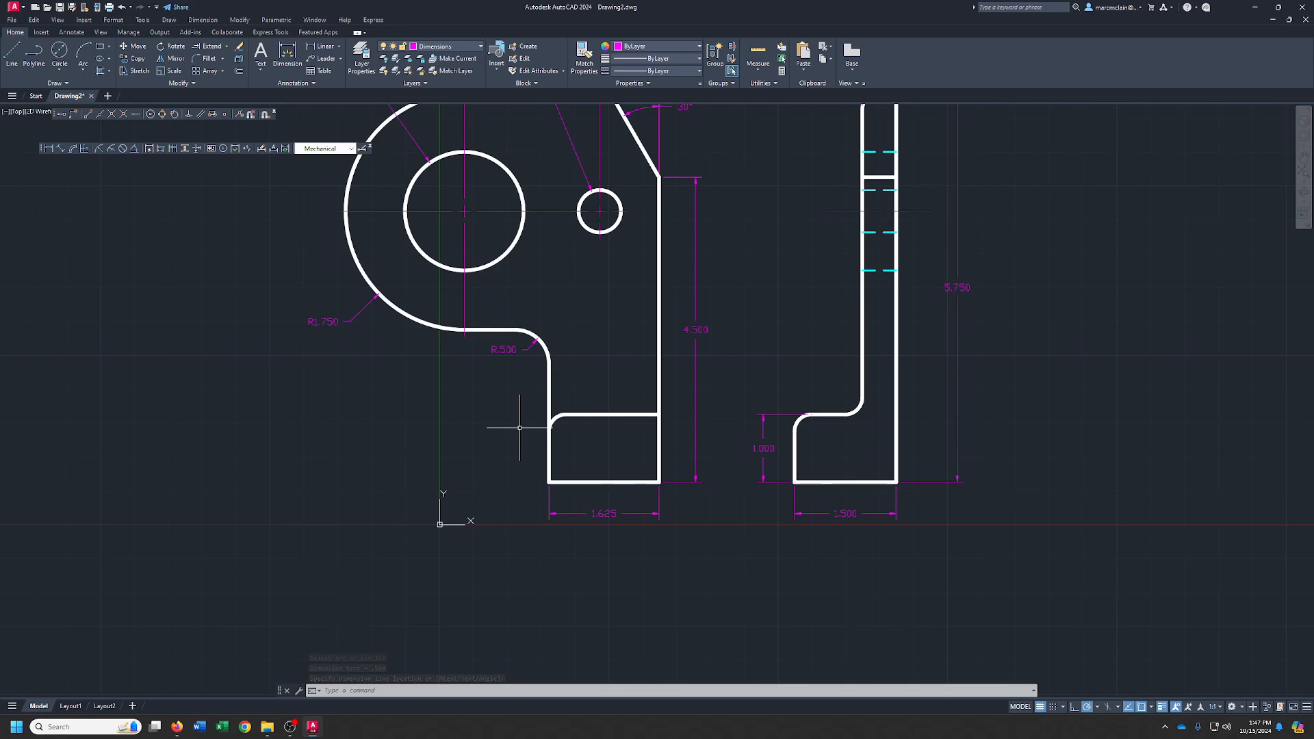
Place a multiline text note reading "ROUNDS AND FILLETS R .25" below the two views' base dimensions.
mouse_move(524, 396)
middle_mouse_down()
mouse_move(472, 411)
mouse_move(361, 488)
middle_mouse_up()
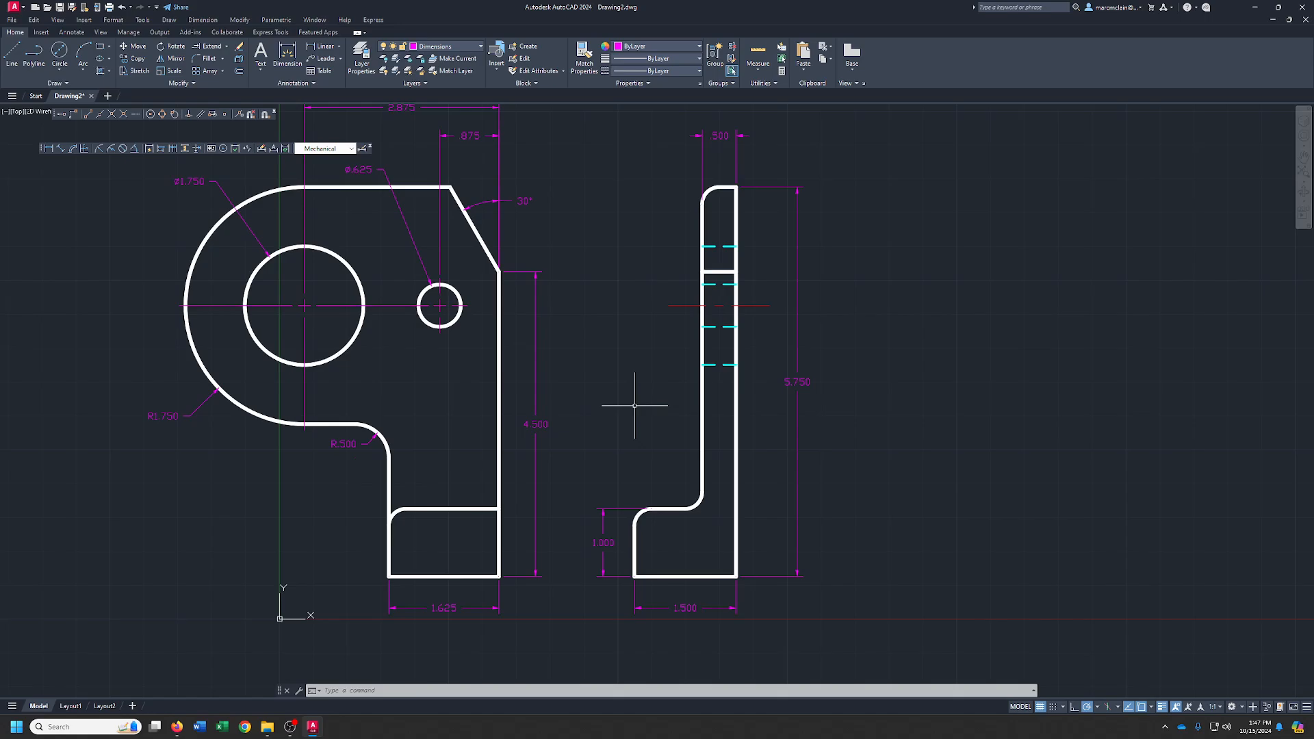
scroll(673, 466, "down", 2)
middle_click_drag(672, 465, 677, 436)
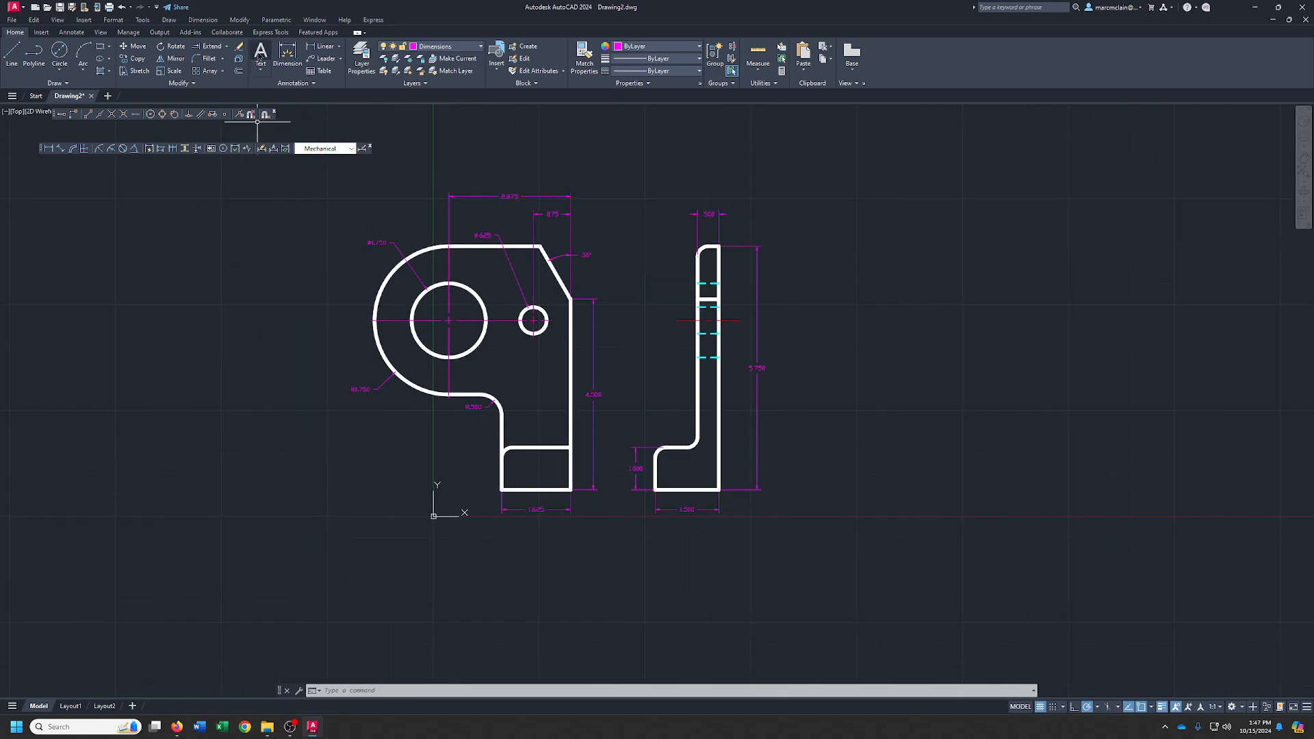
left_click(260, 58)
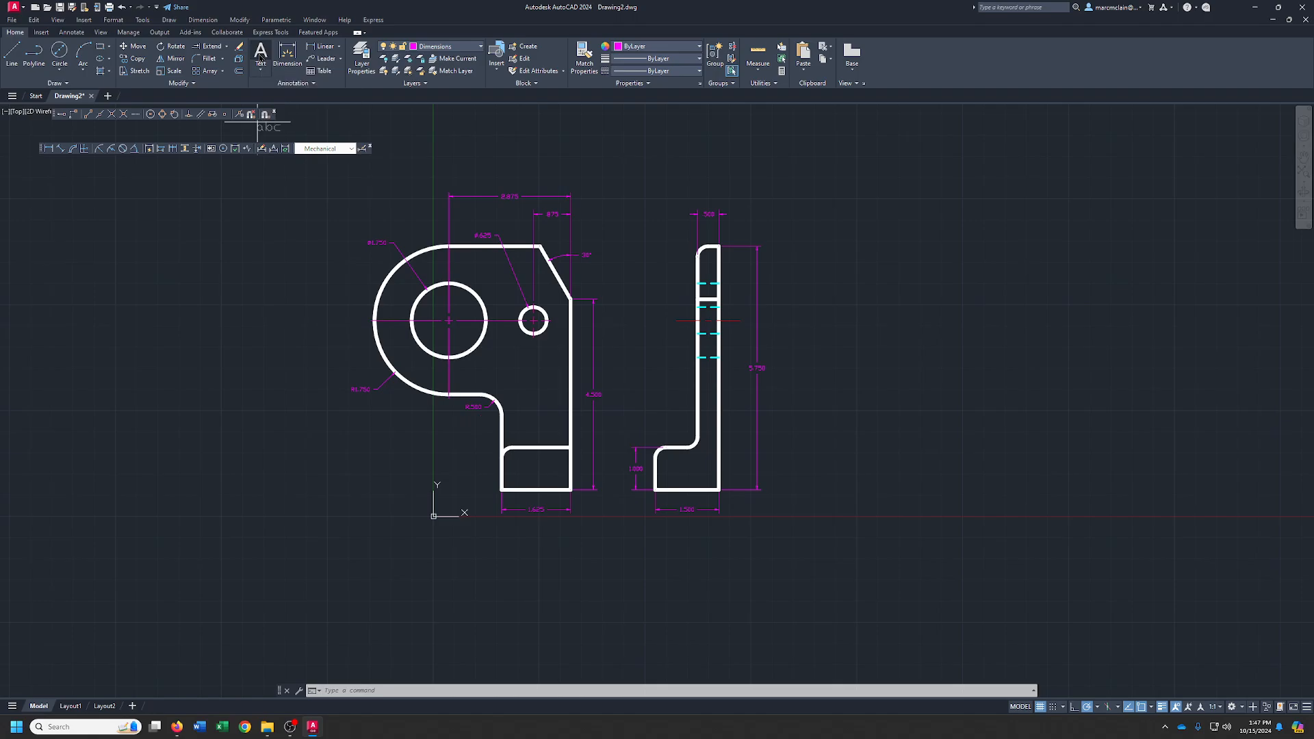
left_click(518, 527)
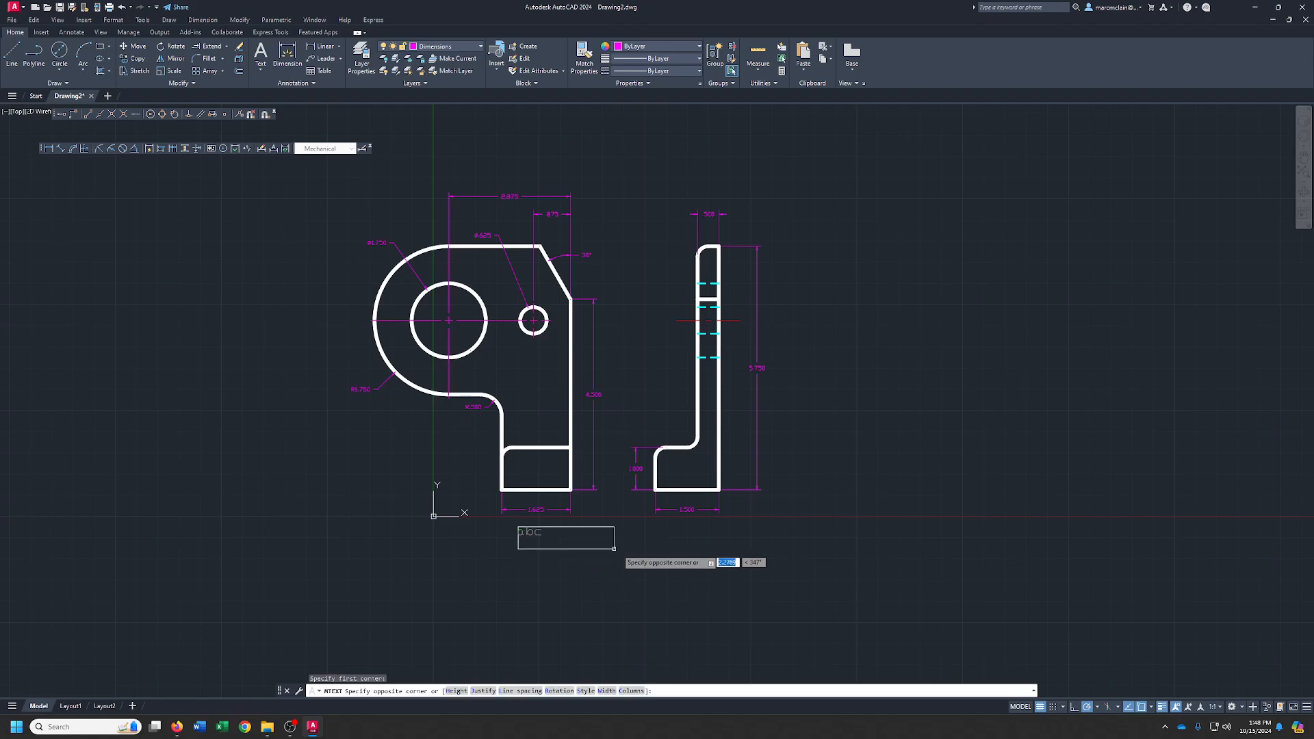
left_click(690, 546)
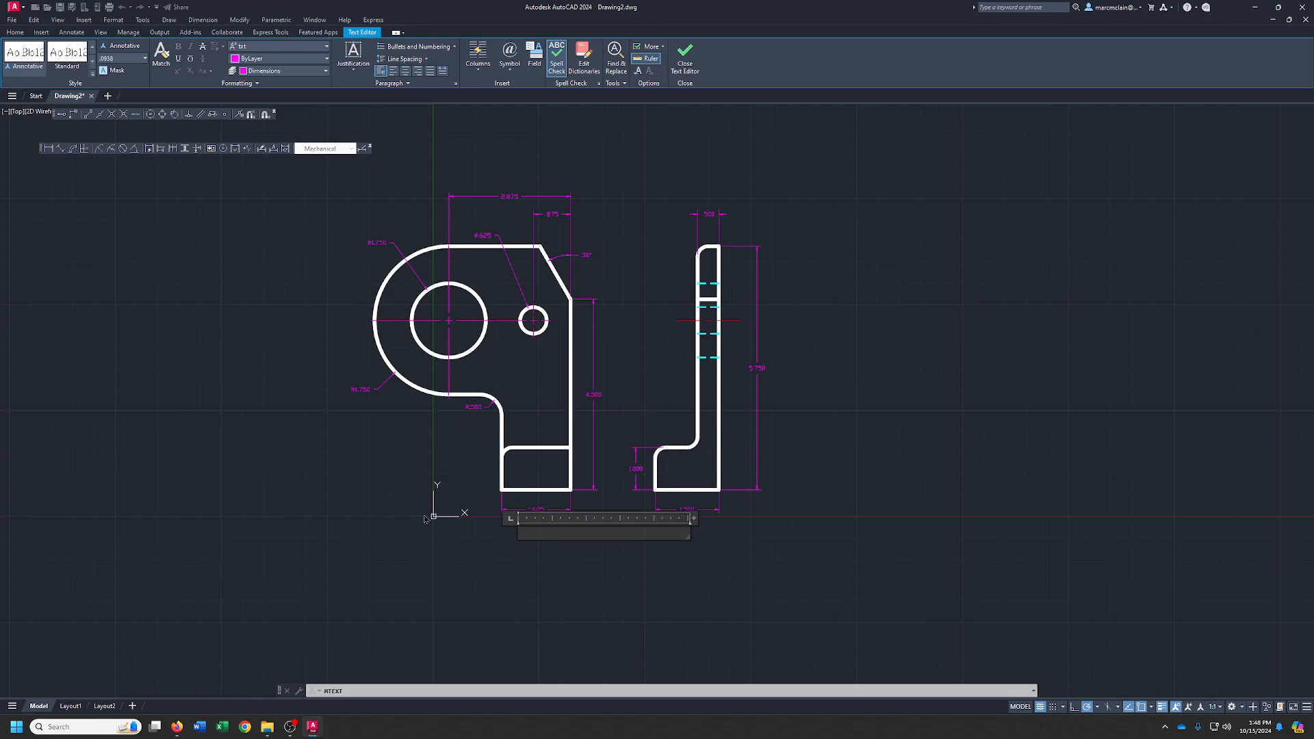
scroll(536, 548, "up", 5)
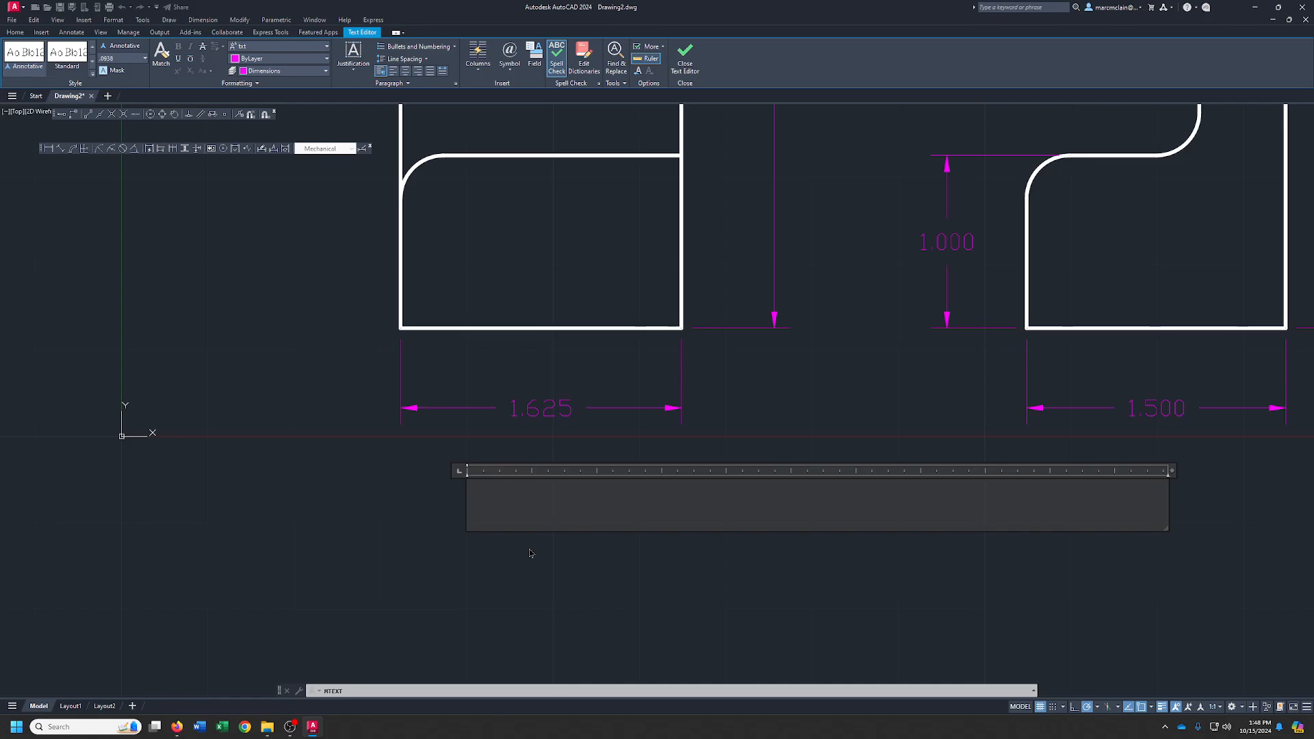
type("ROUNDS AND FILLETS R")
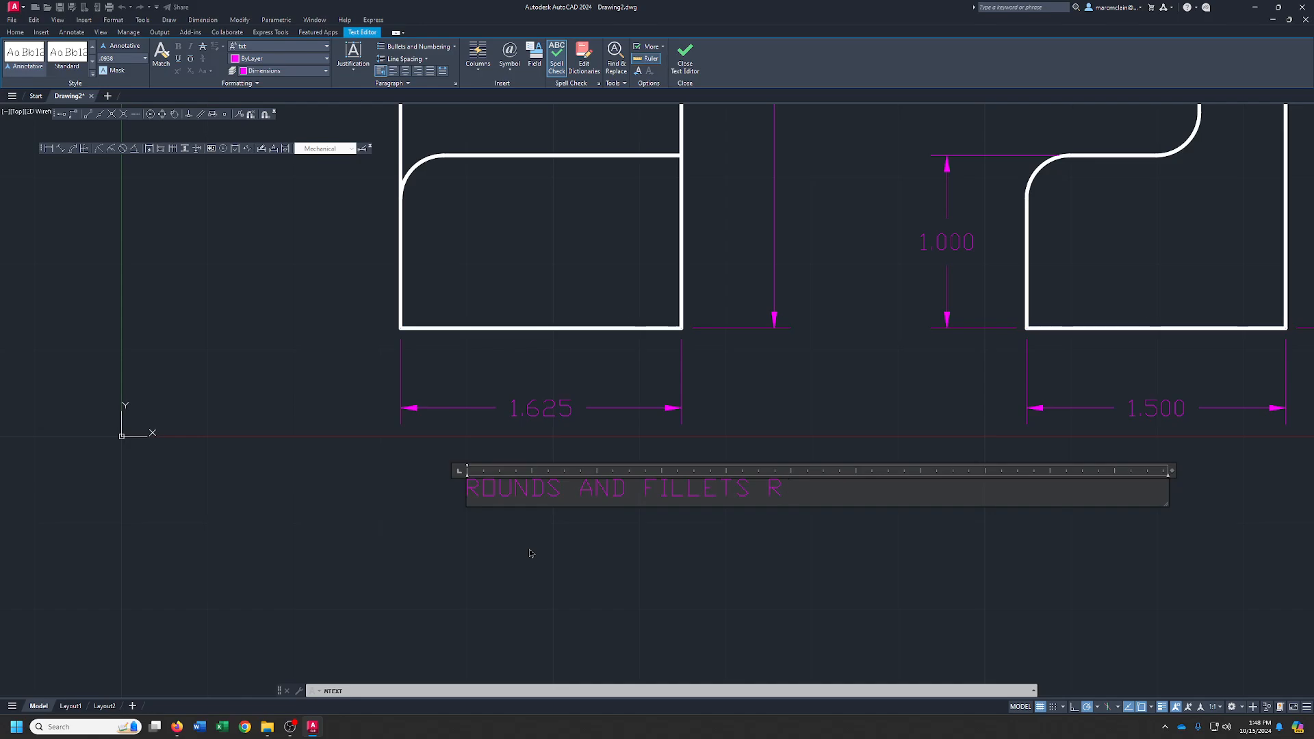
type(".25")
left_click(584, 578)
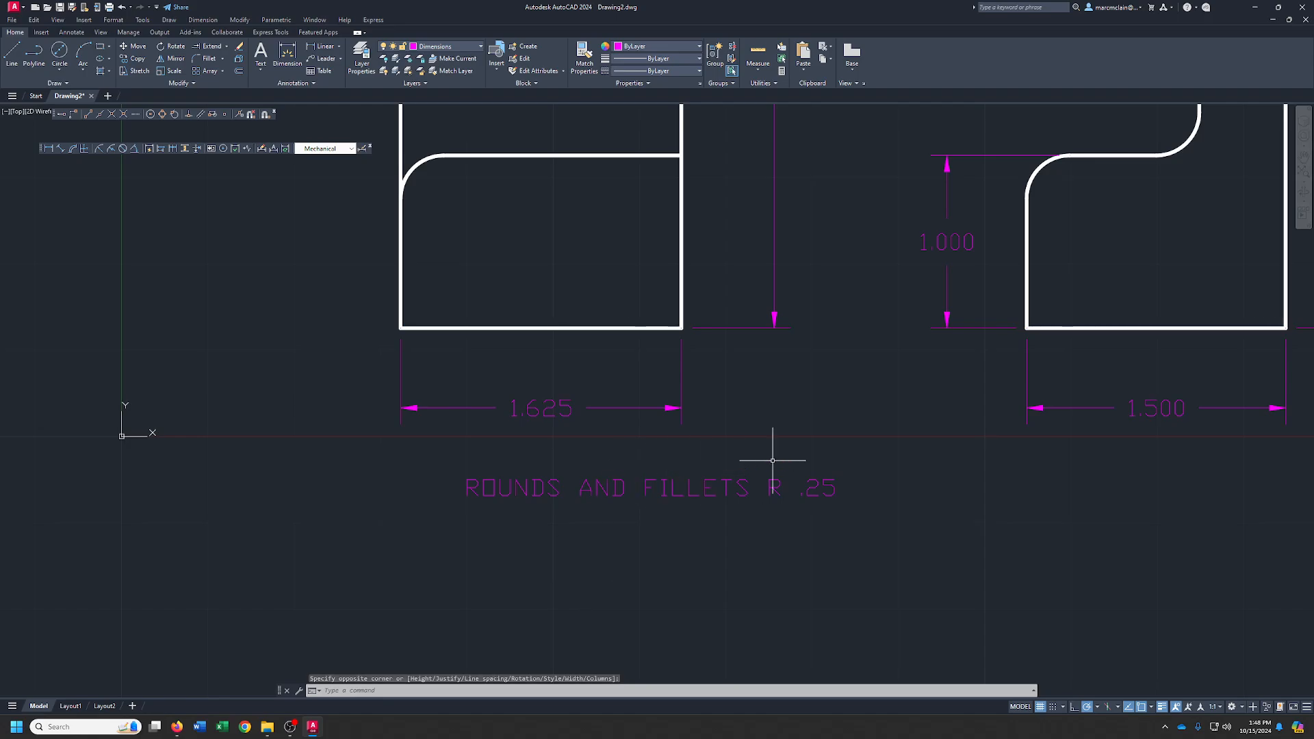
scroll(769, 460, "down", 6)
middle_click_drag(751, 404, 722, 443)
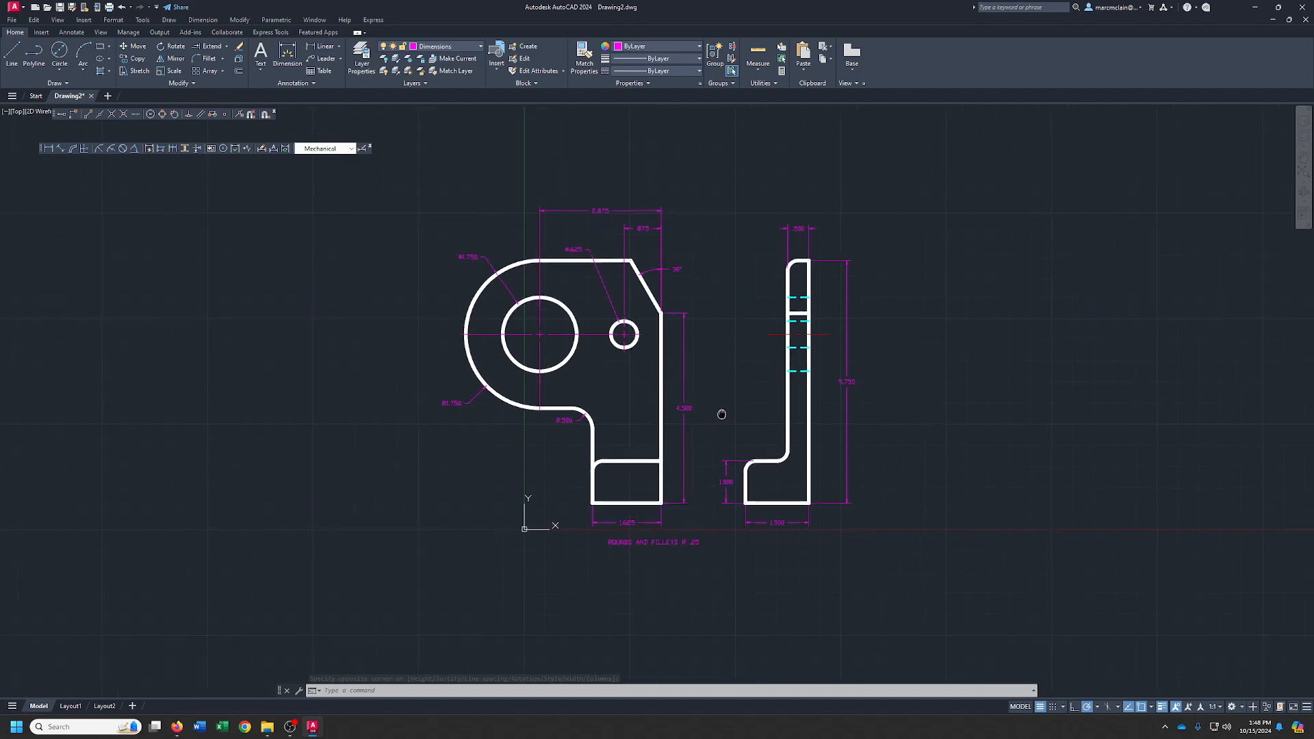
scroll(733, 419, "up", 2)
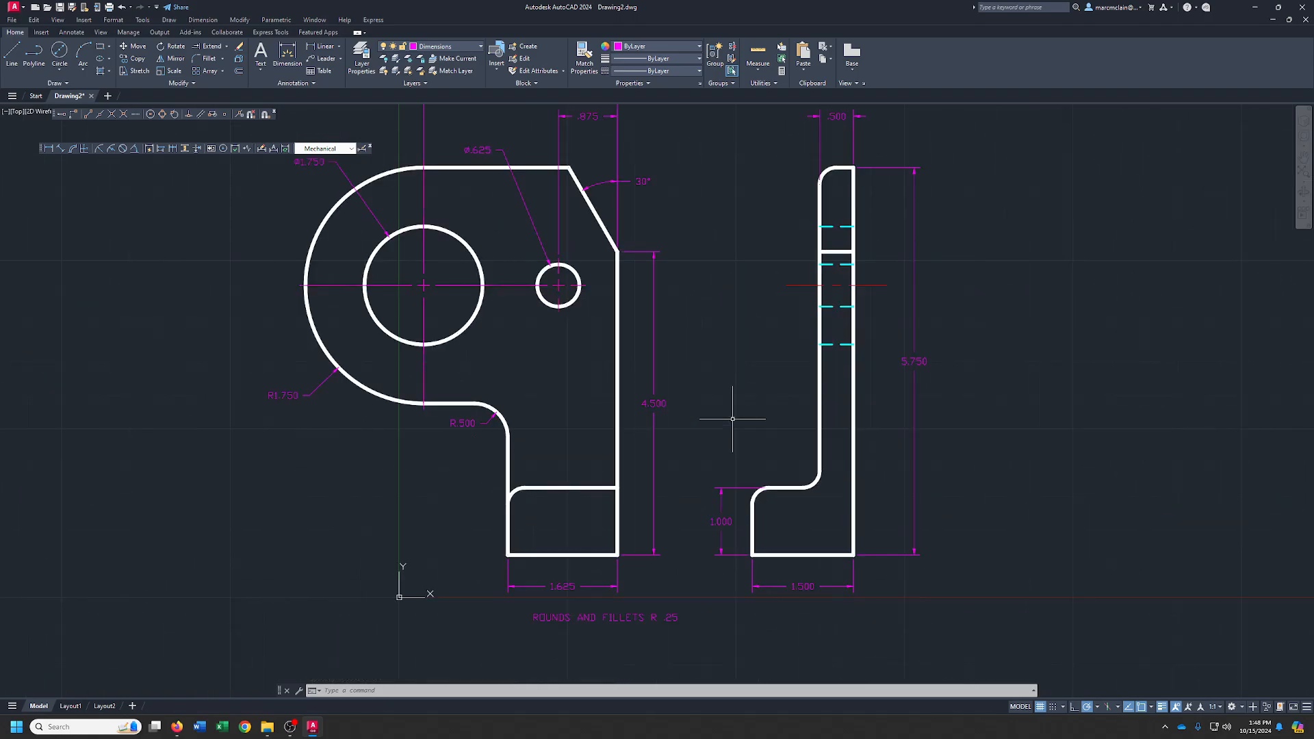
middle_click_drag(732, 419, 719, 450)
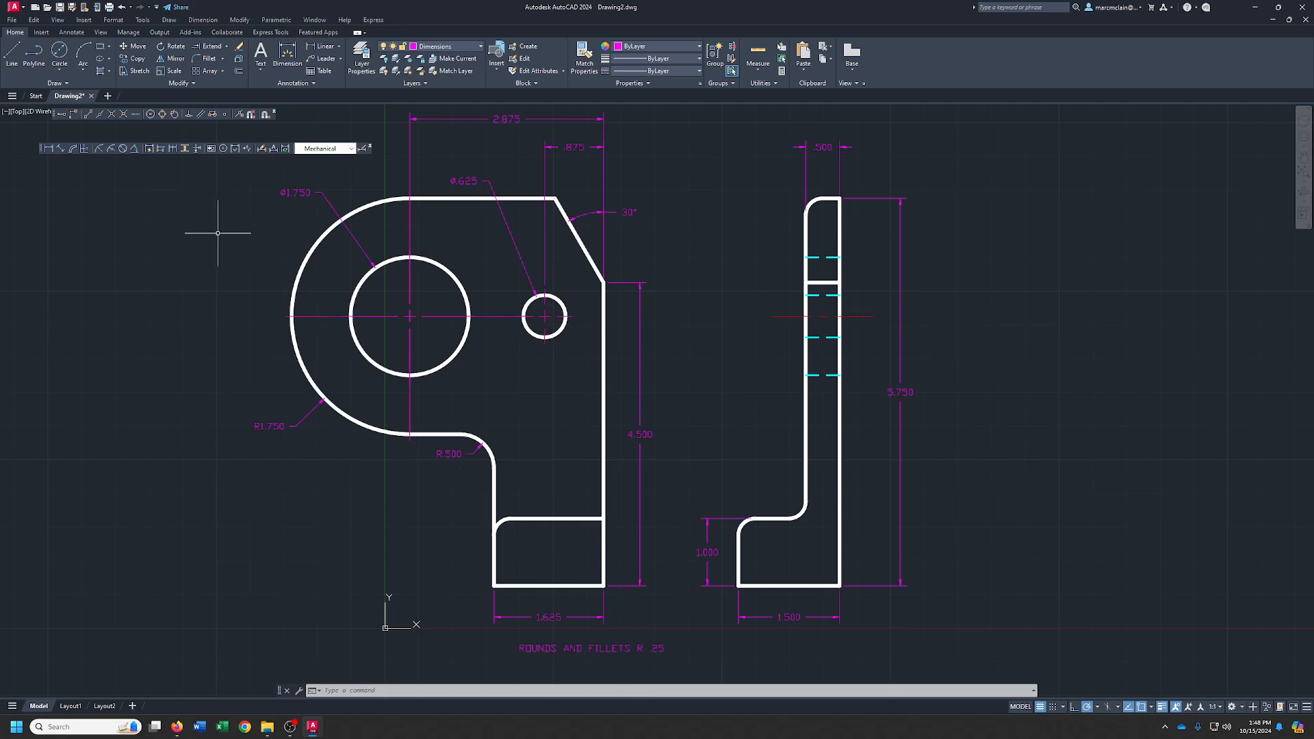
left_click(362, 150)
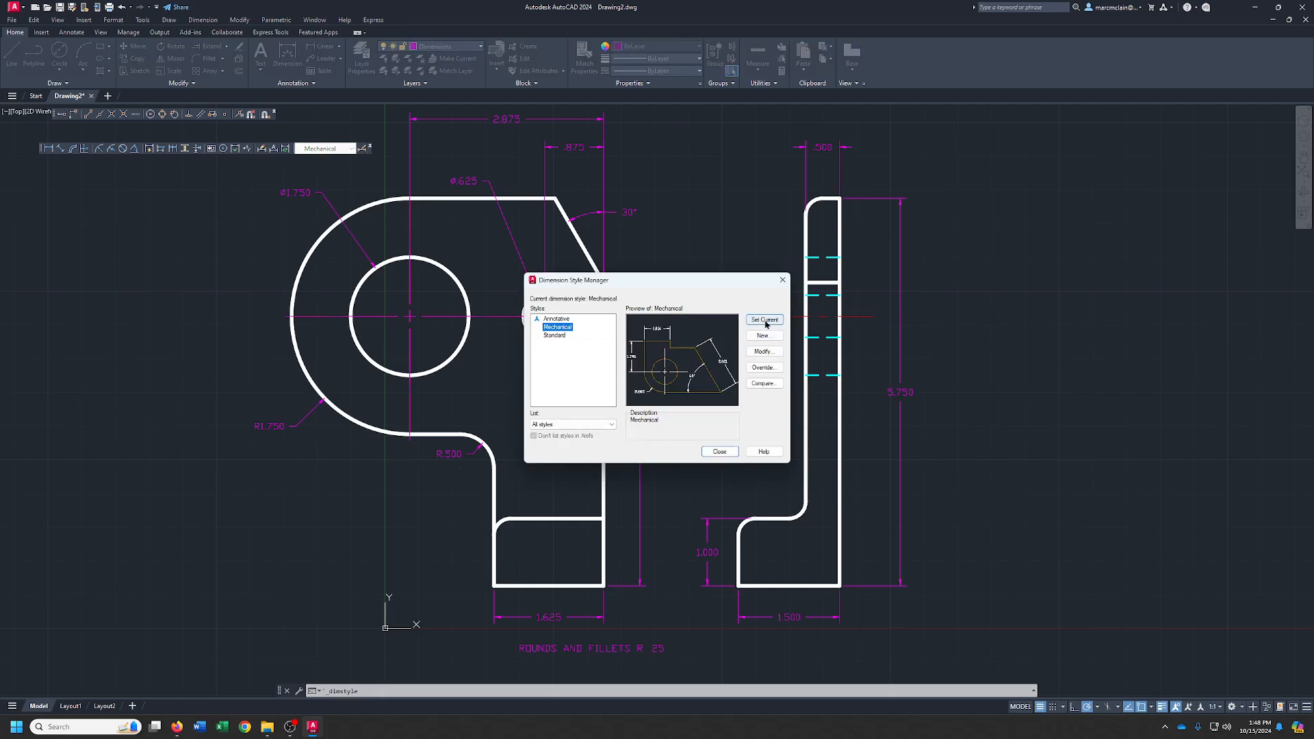
left_click(724, 452)
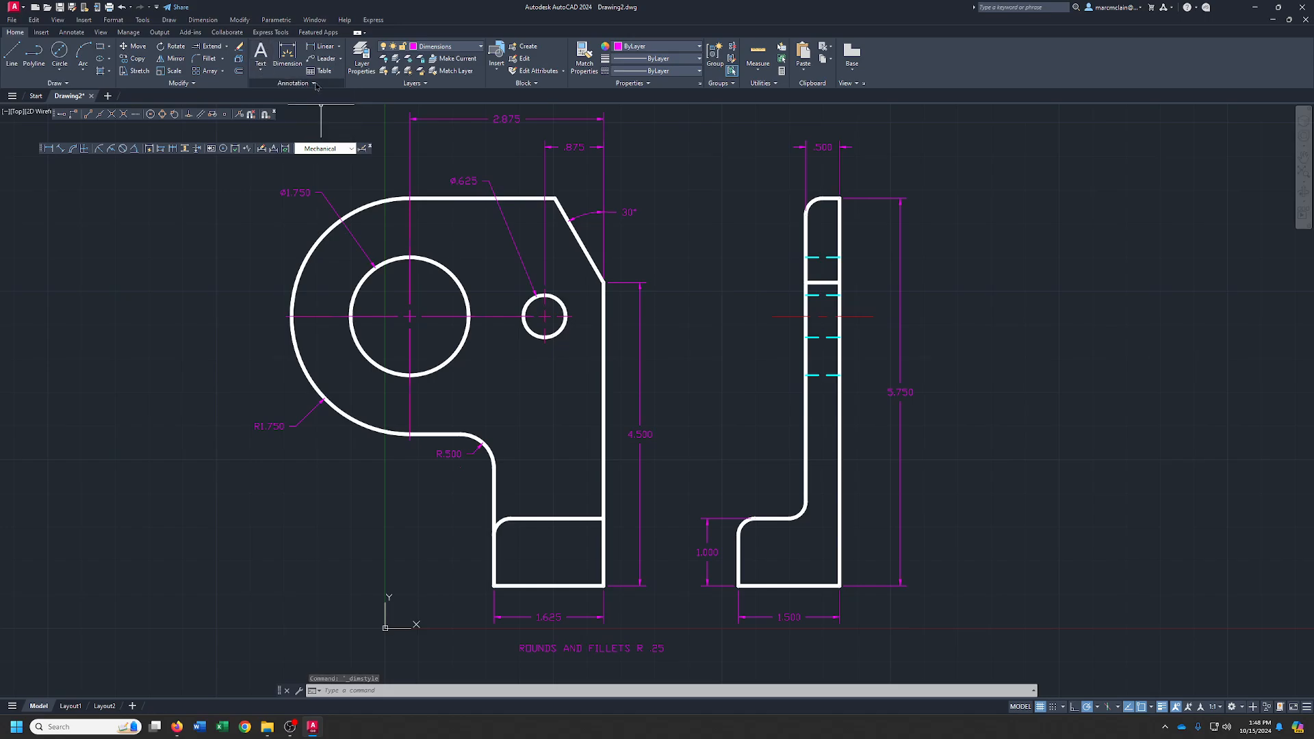
Change the font of the Standard text style to Arial and apply it.
left_click(315, 84)
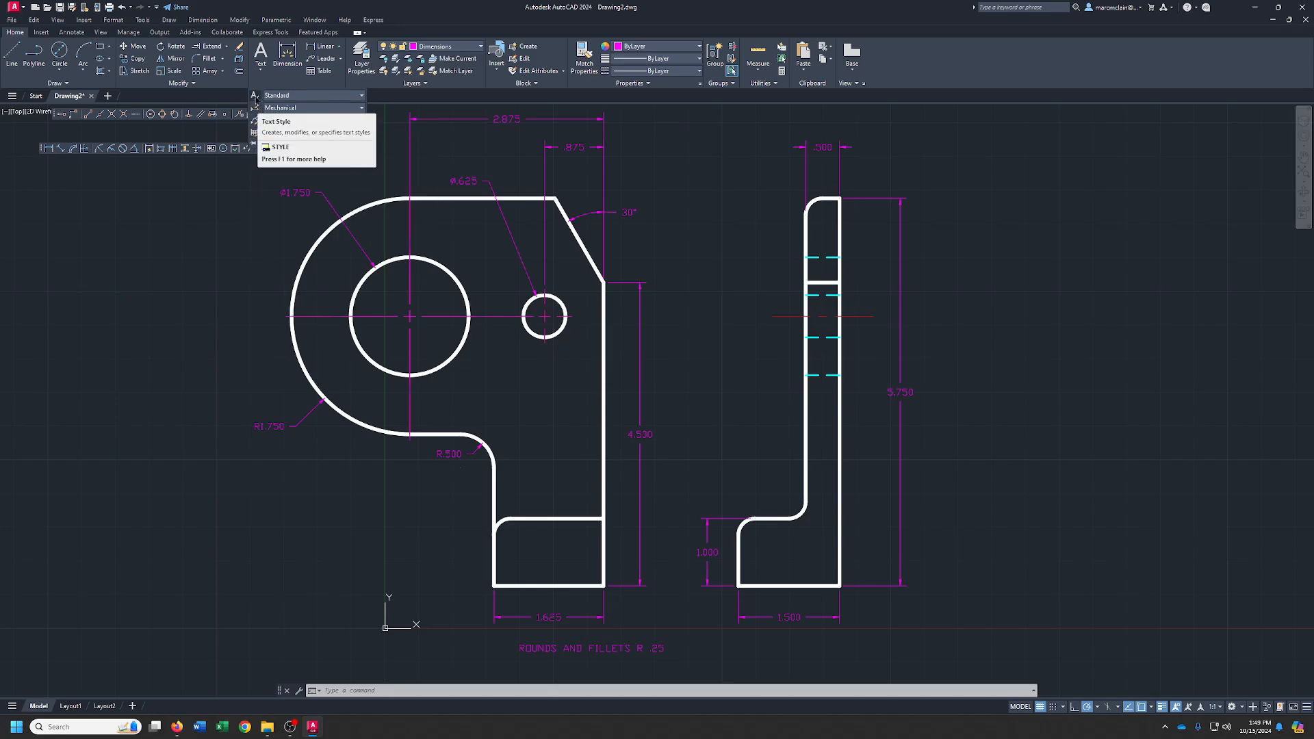
left_click(257, 100)
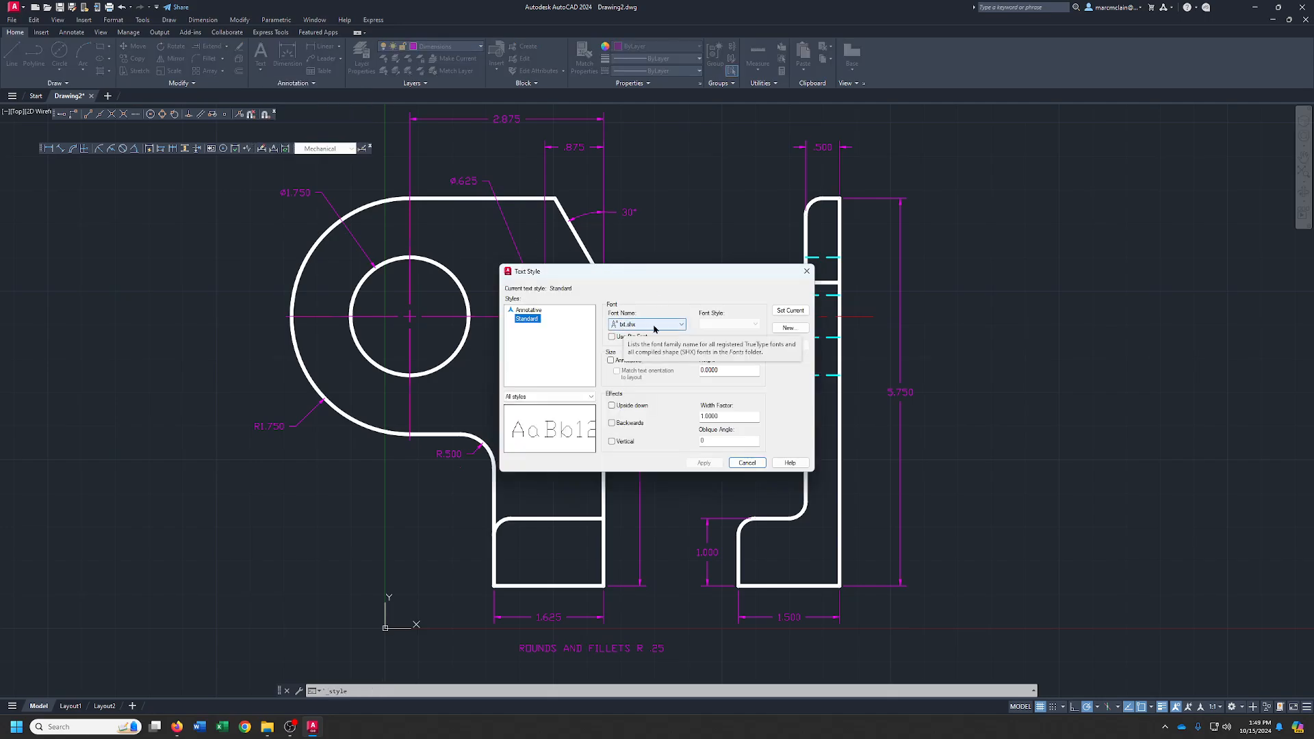
left_click(683, 324)
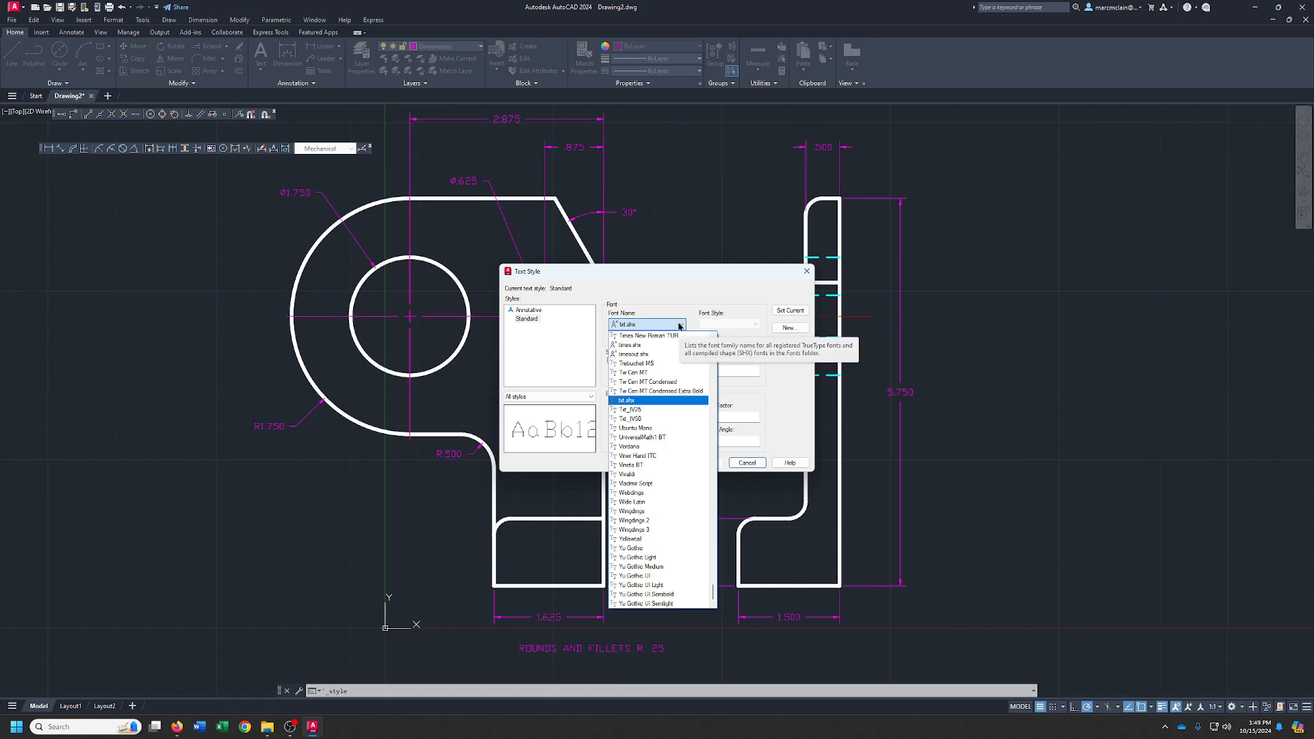
key("a")
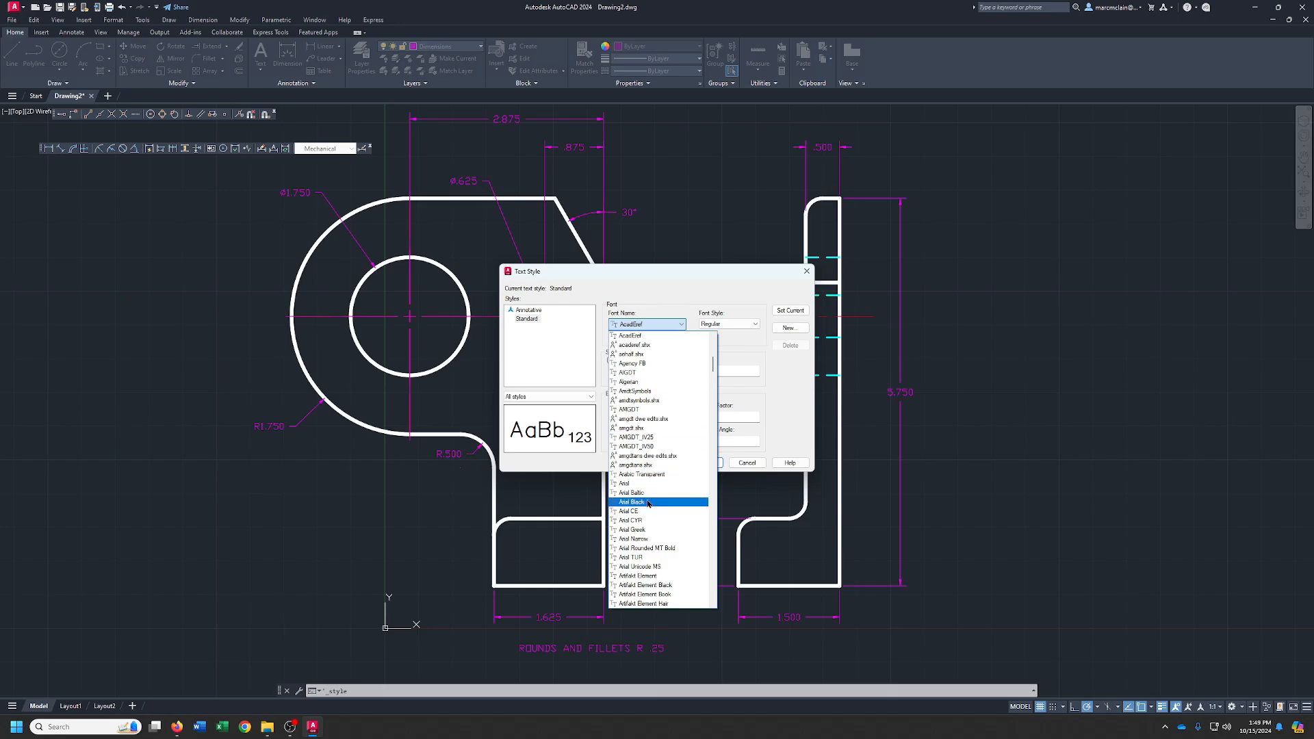
left_click(649, 484)
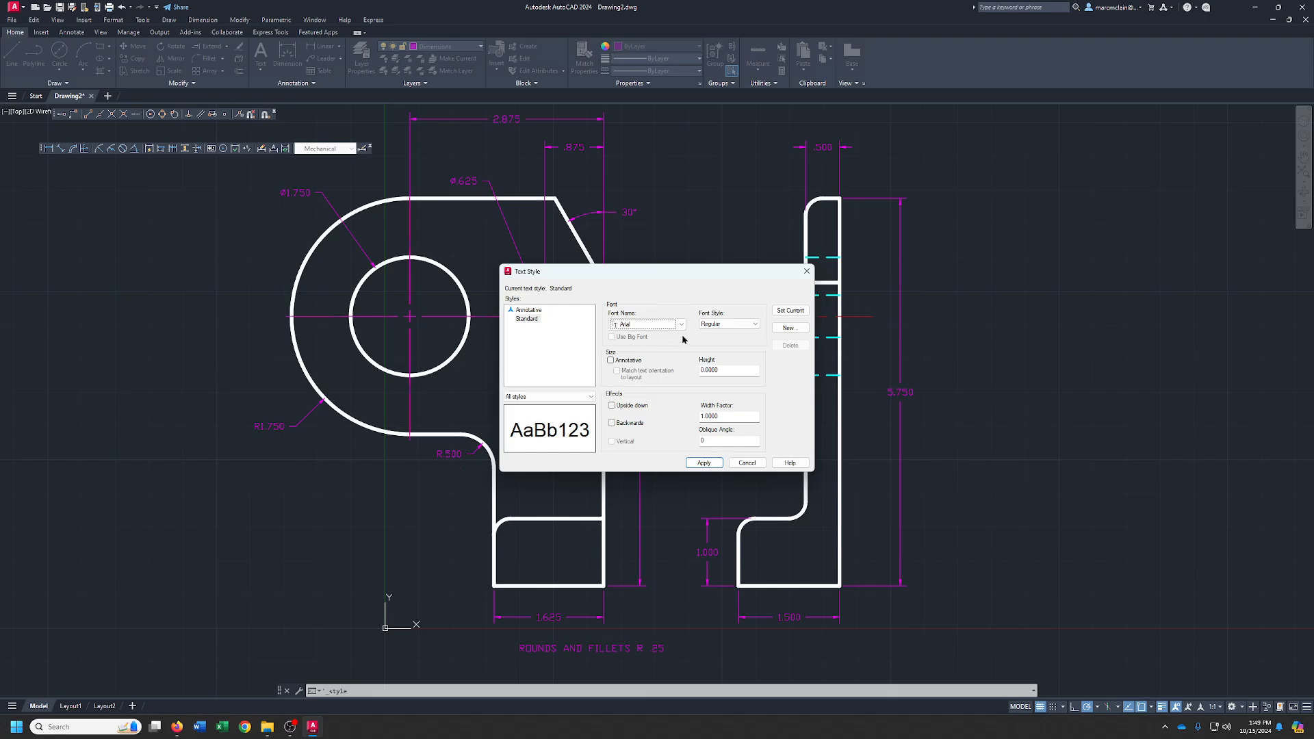
left_click(704, 463)
left_click(745, 463)
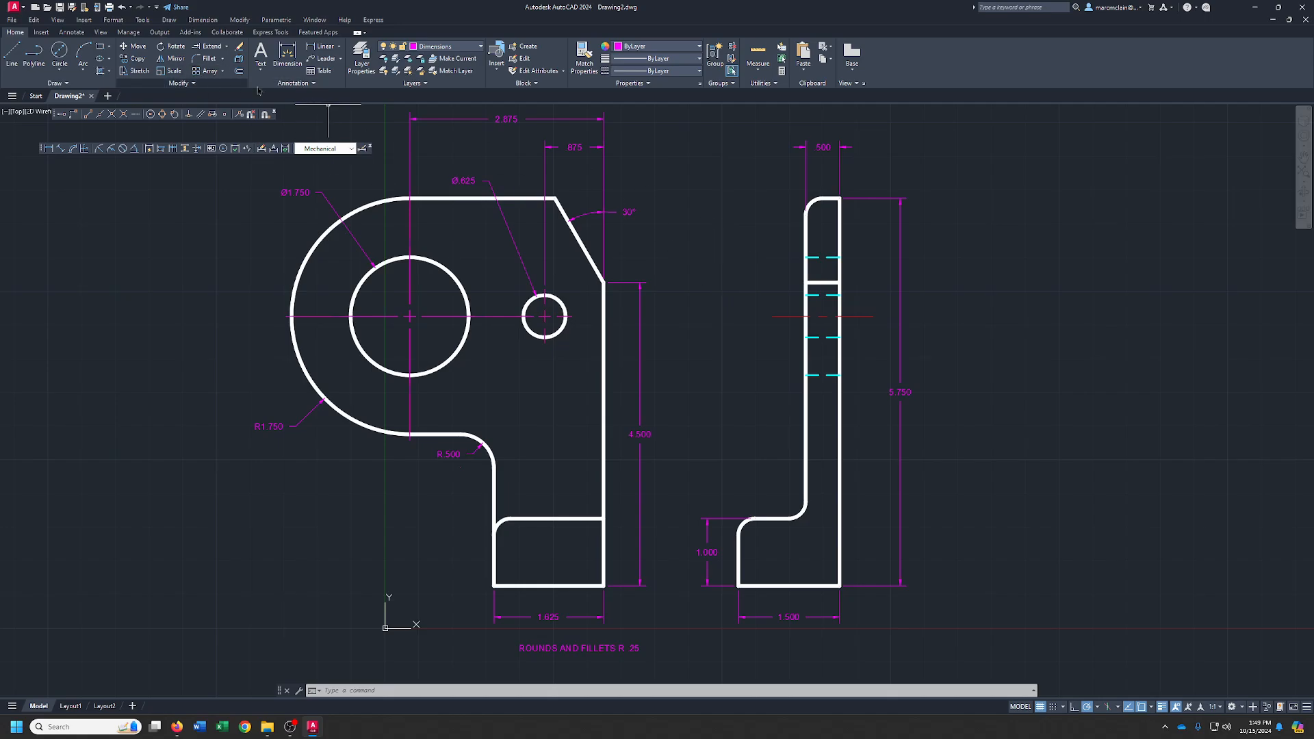
Change the font of the Standard text style to Calibri and apply it.
left_click(313, 83)
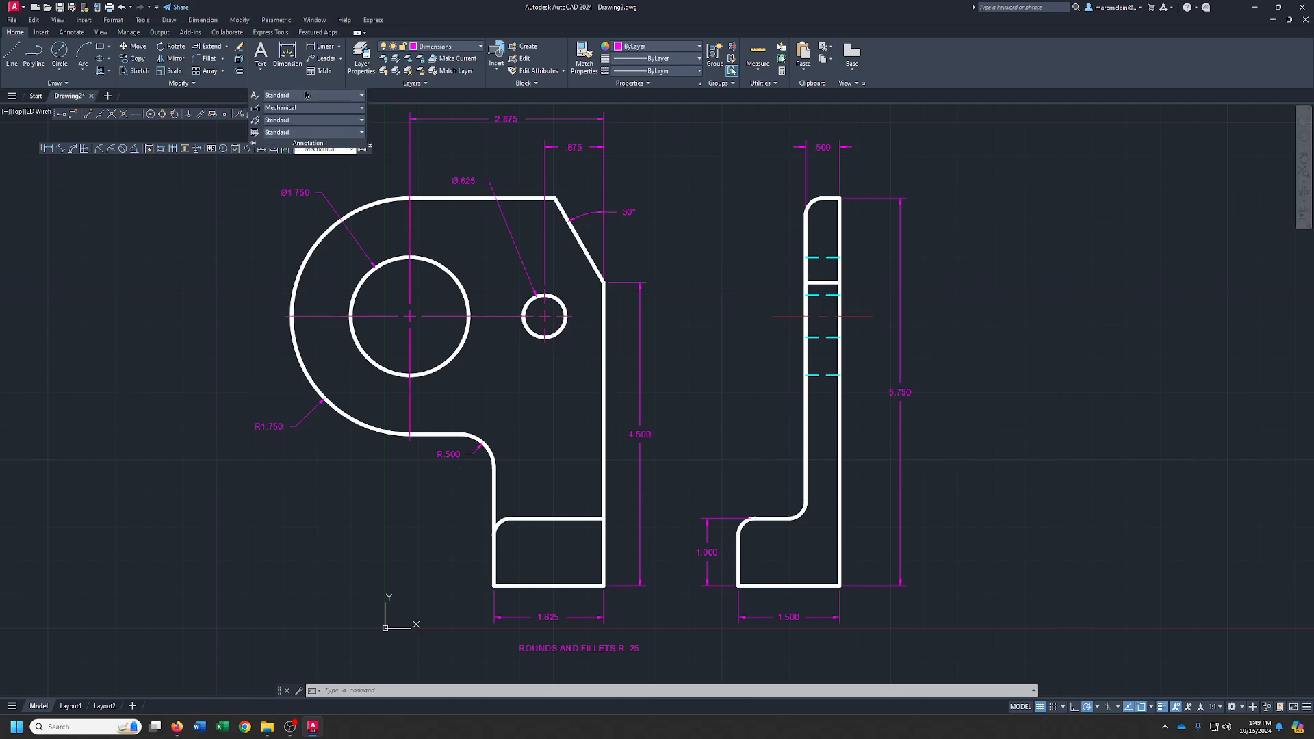
left_click(256, 99)
left_click(681, 324)
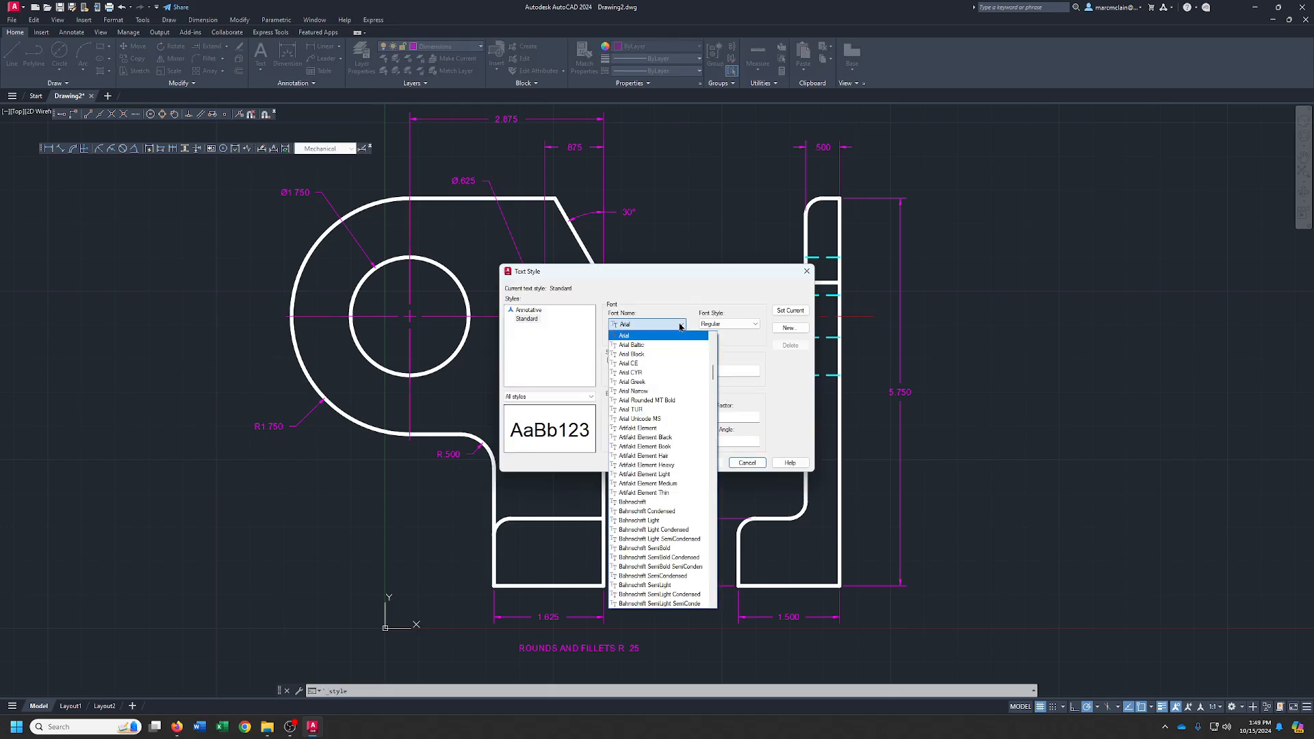
key("c")
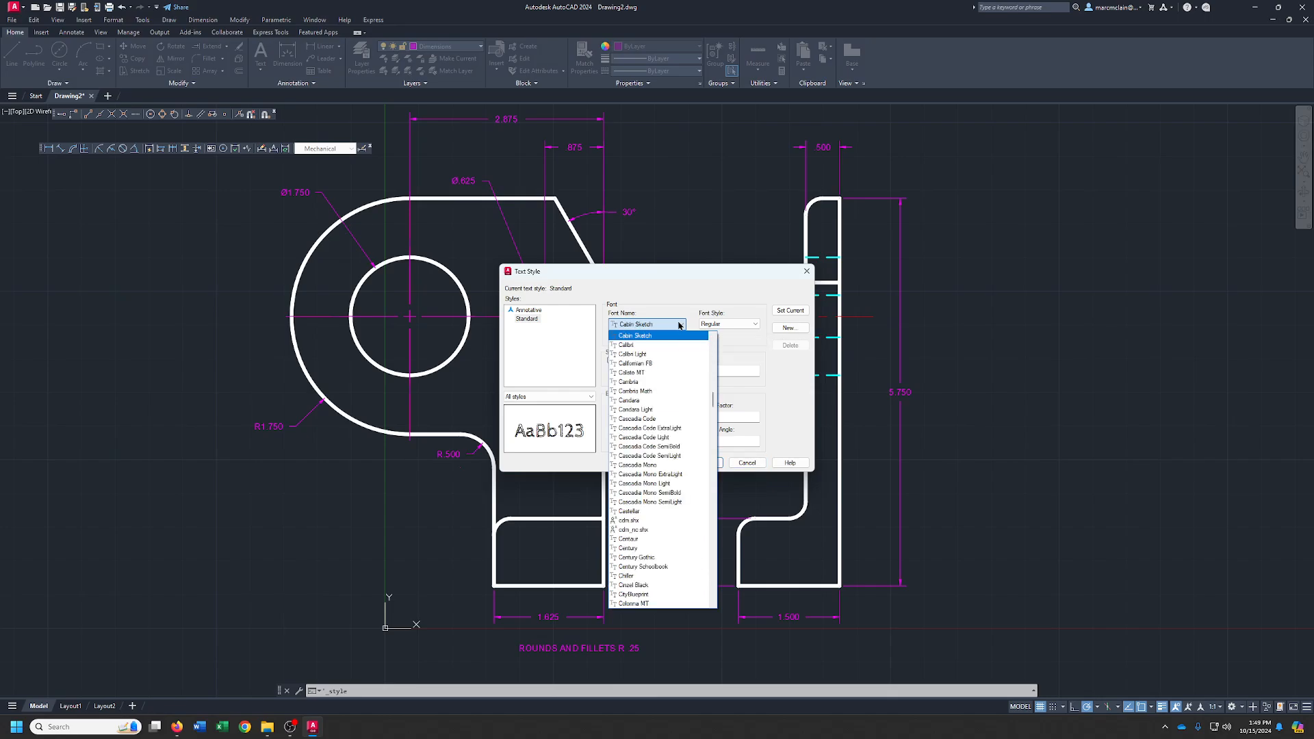
left_click(626, 345)
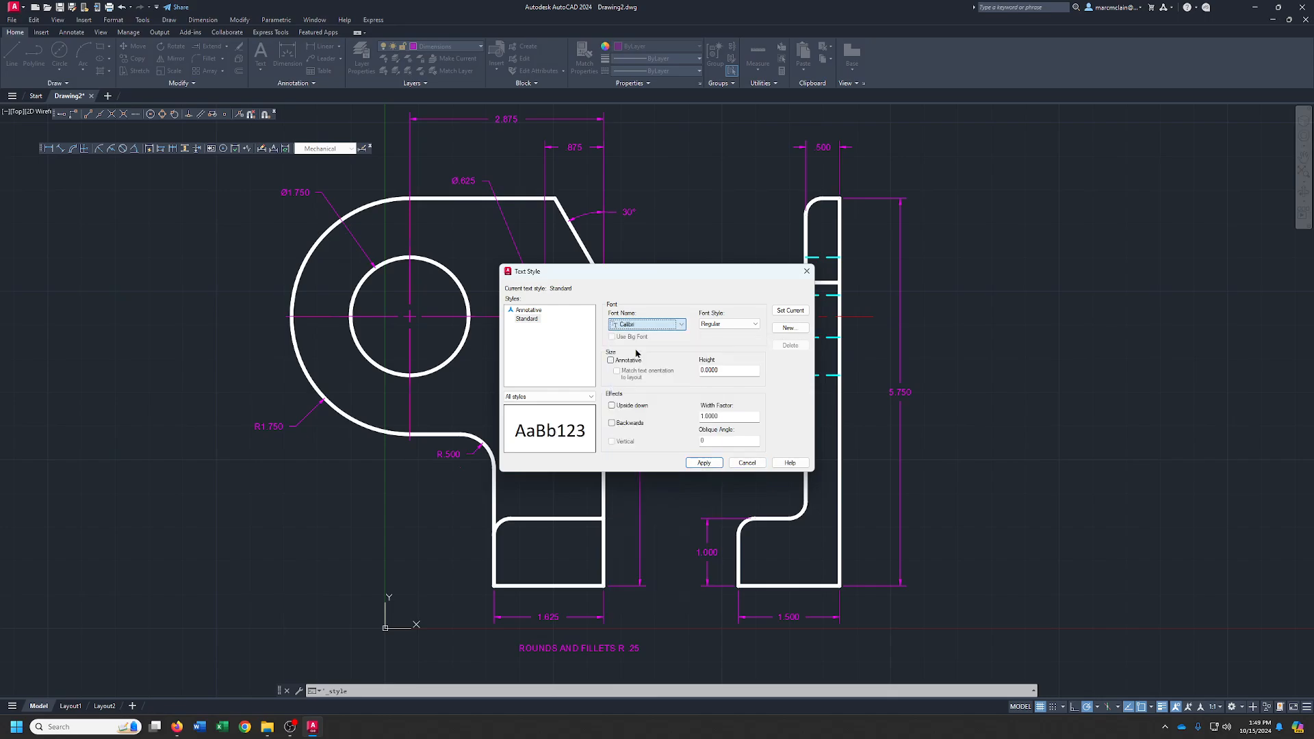
left_click(701, 466)
left_click(749, 463)
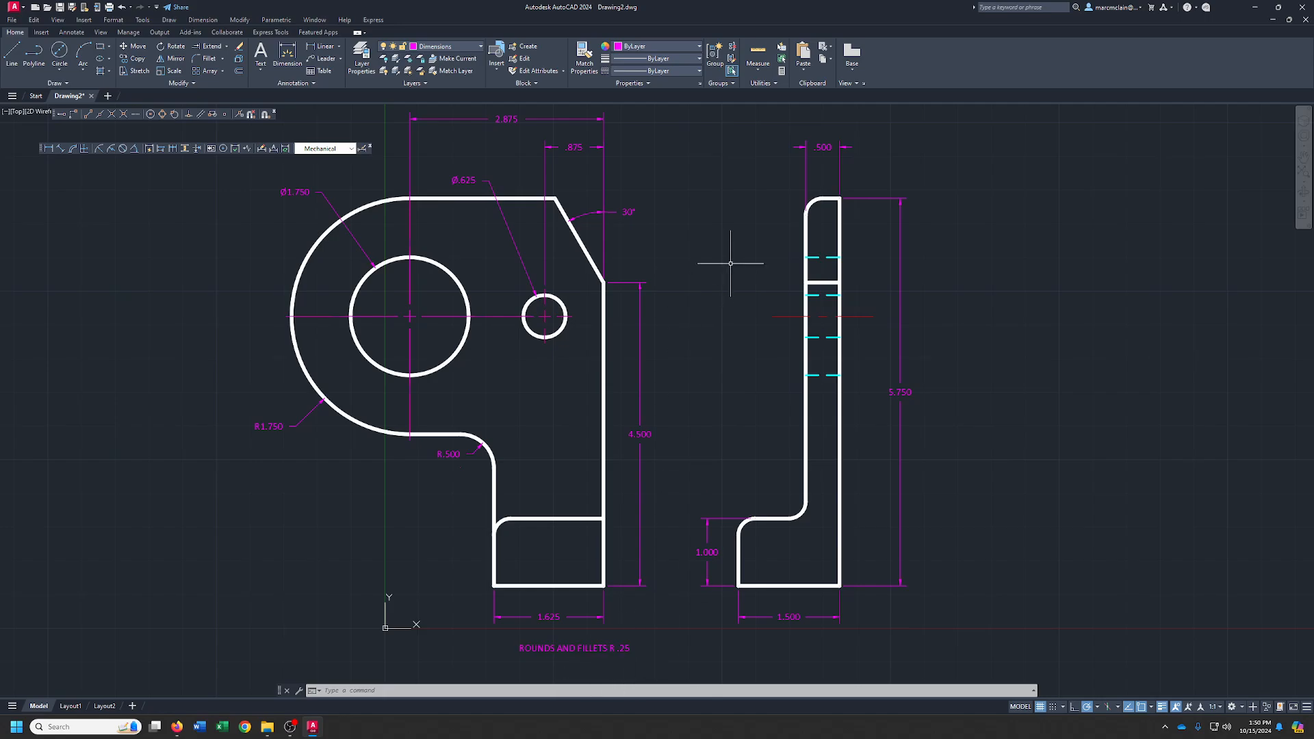
Edit the rounds and fillets note, trying the diameter symbol in place of the R and ending with R.25.
left_click(579, 649)
double_click(579, 649)
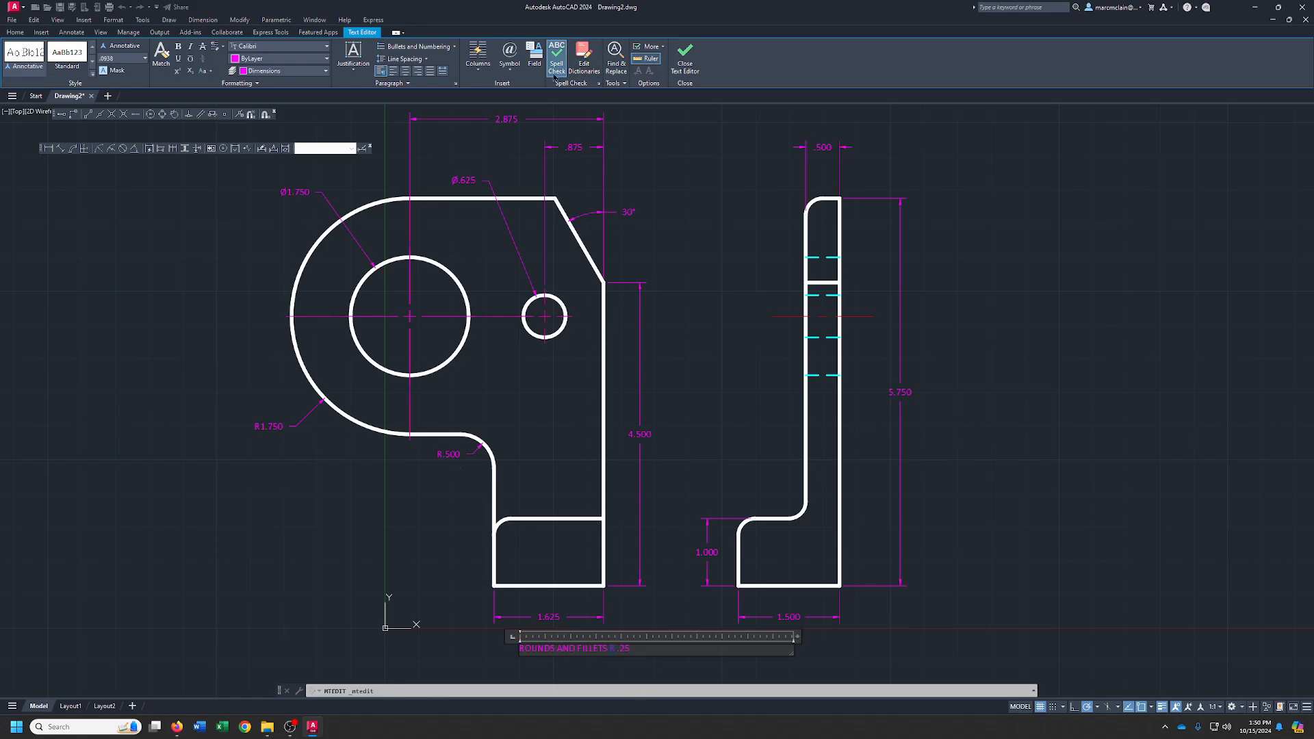
left_click(512, 68)
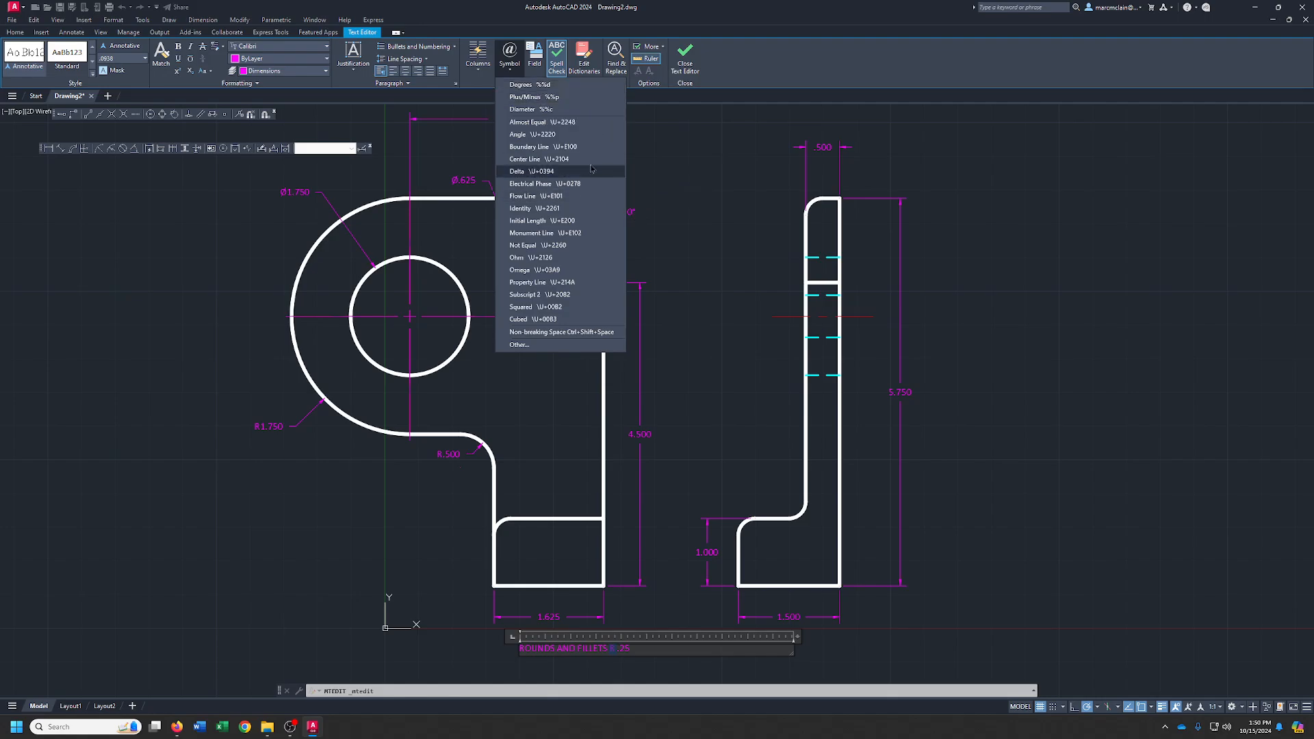
left_click(546, 110)
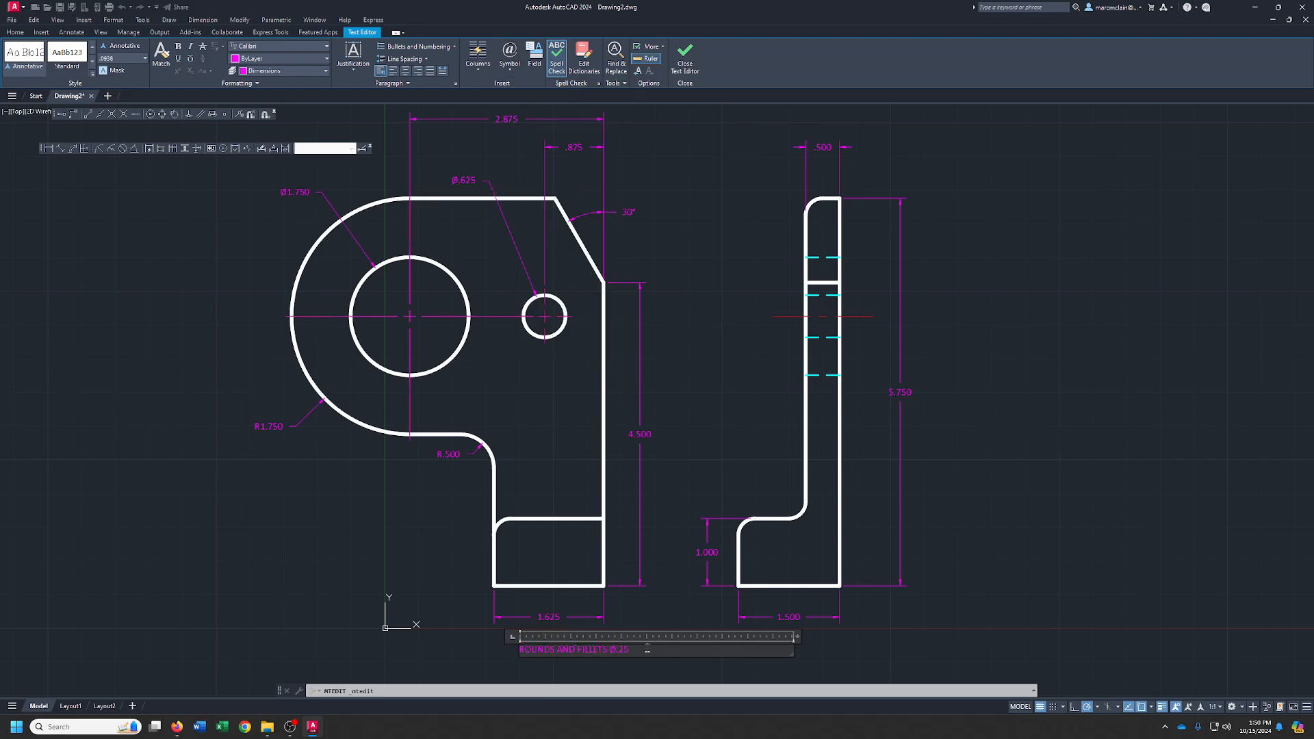
key("BackSpace")
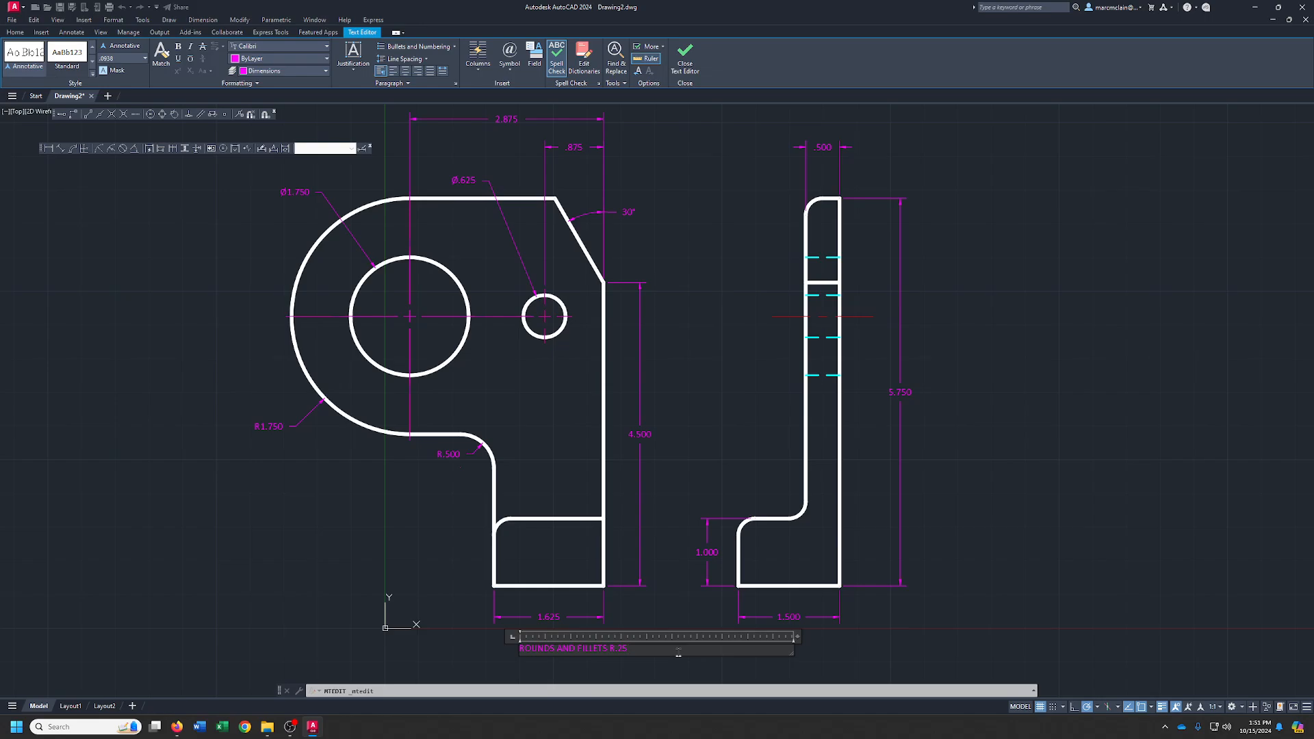
Try the symbol codes %%d and %%c at the end of the rounds and fillets note and delete them again.
left_click(509, 55)
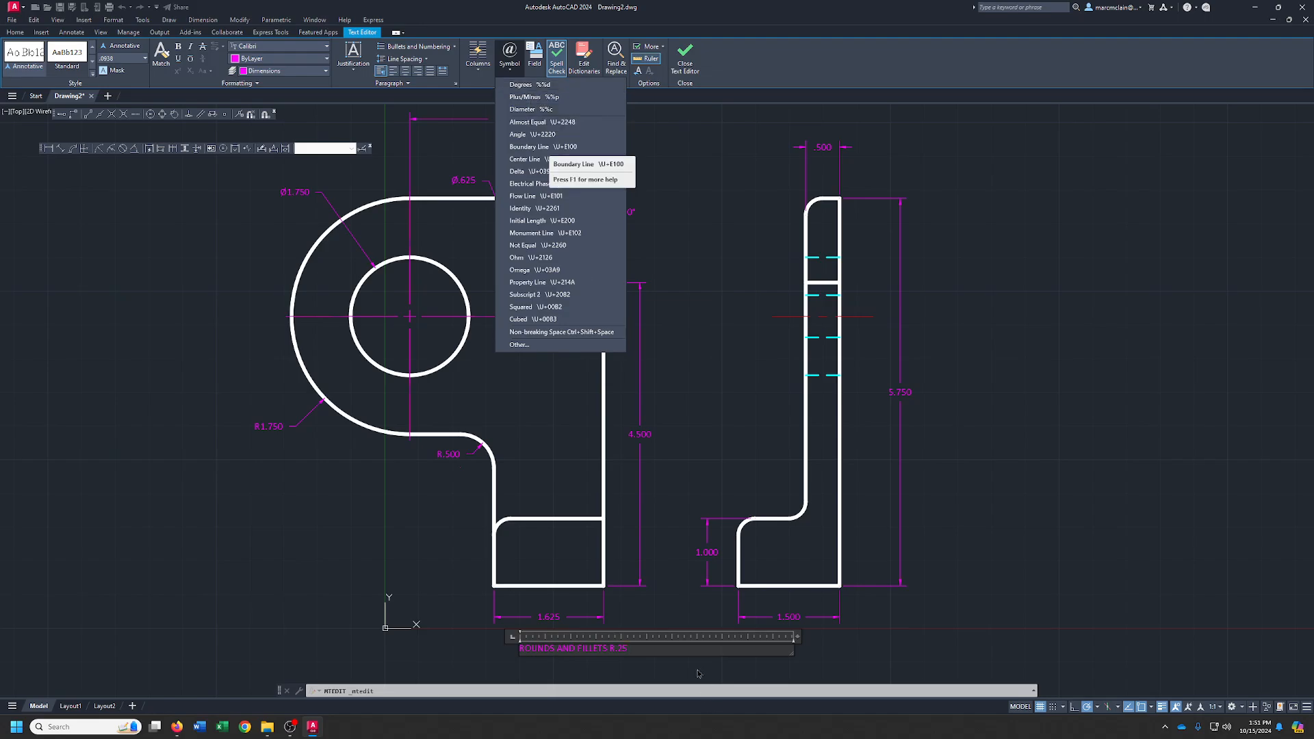
scroll(698, 674, "up", 5)
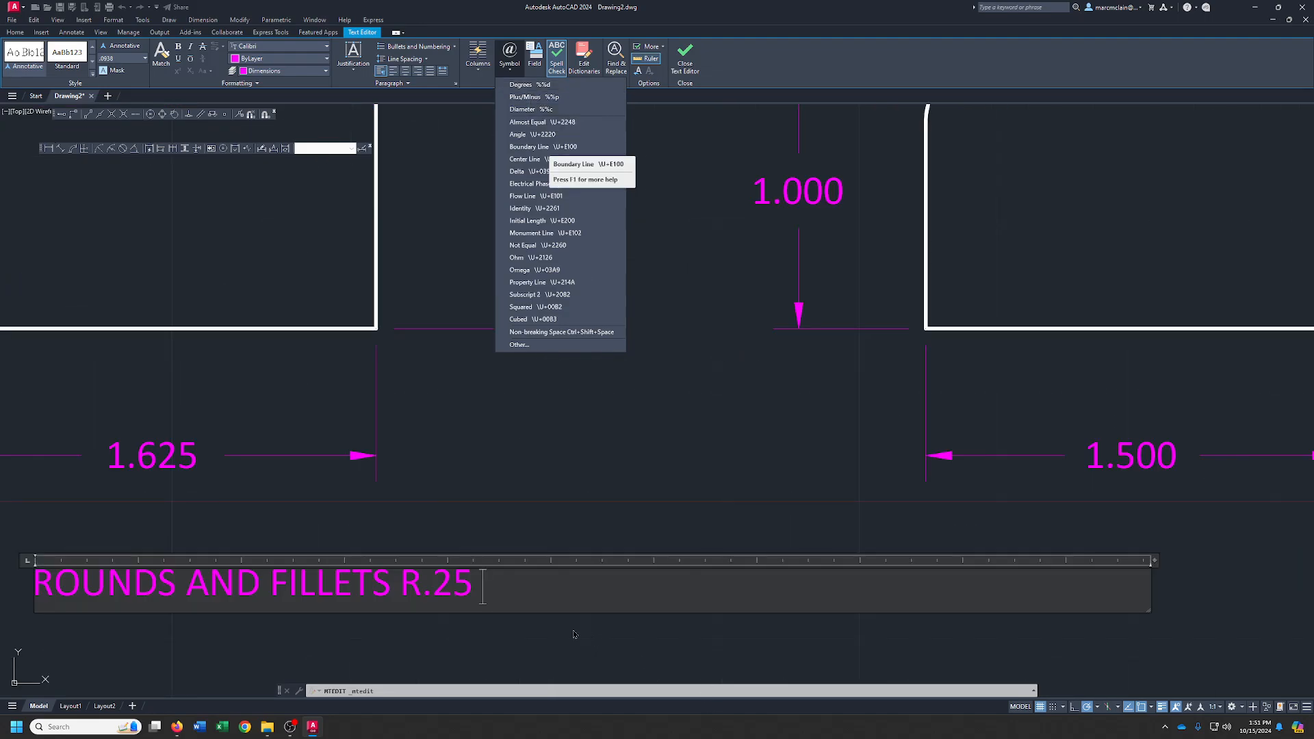
left_click(506, 606)
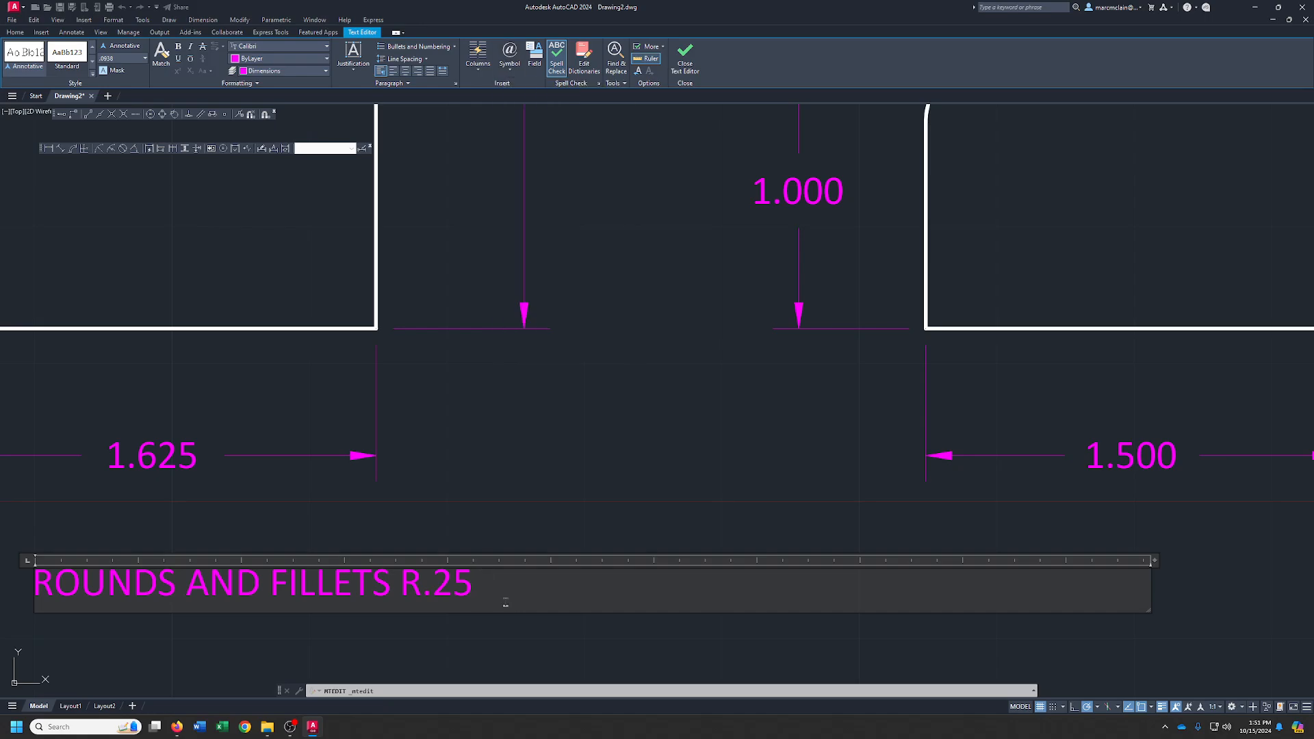
type("&&")
key("BackSpace")
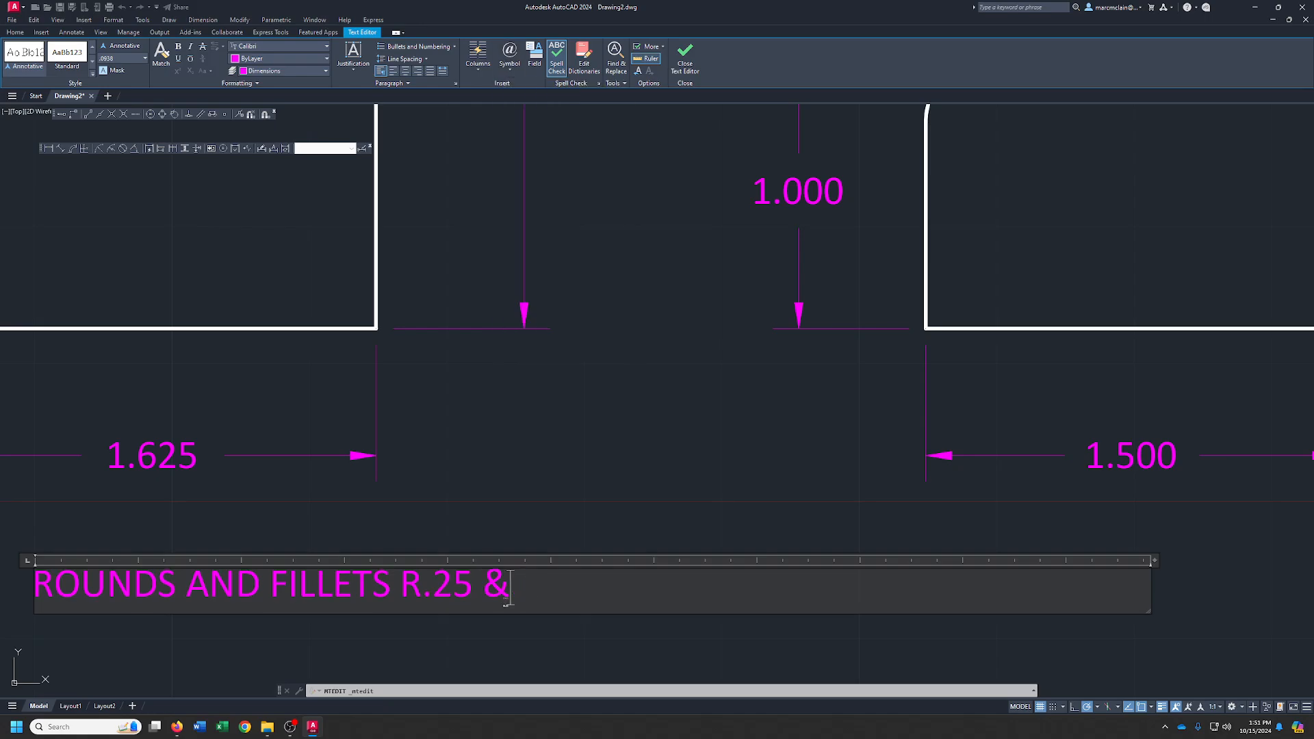
key("BackSpace")
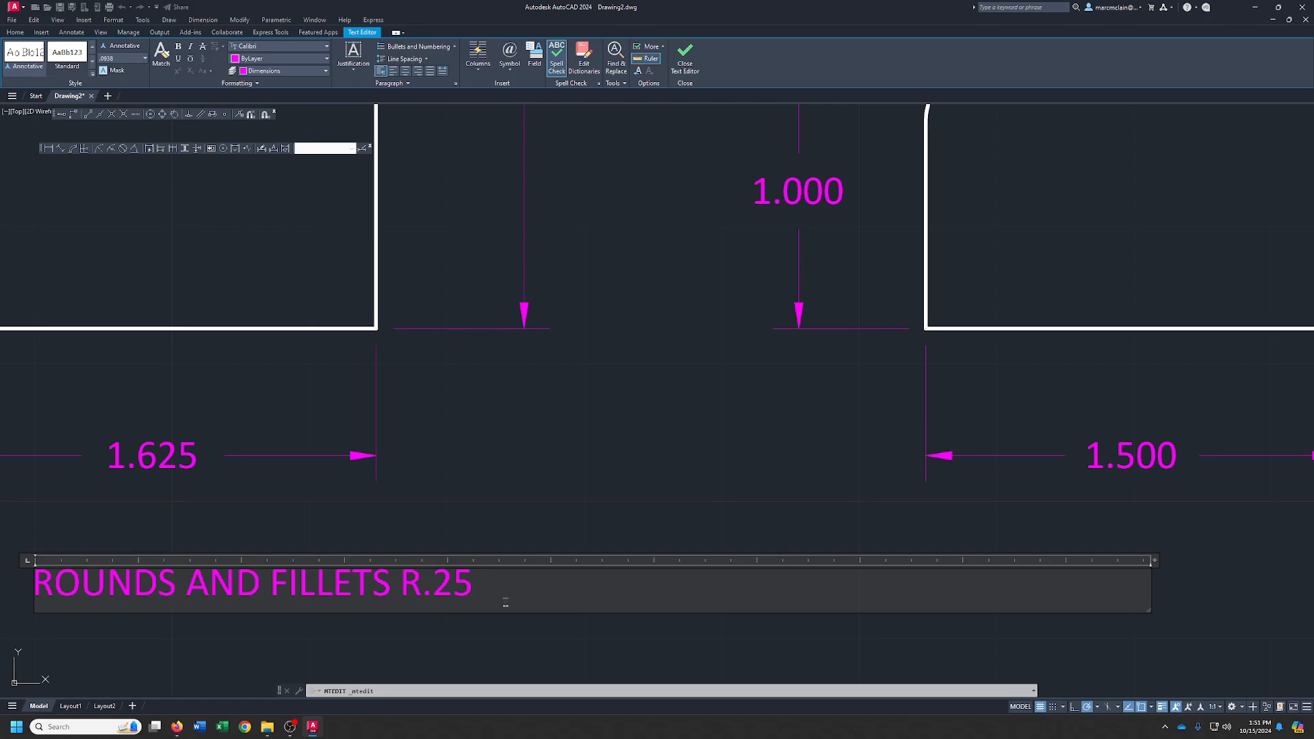
type("%%d")
key("BackSpace")
type("%%c")
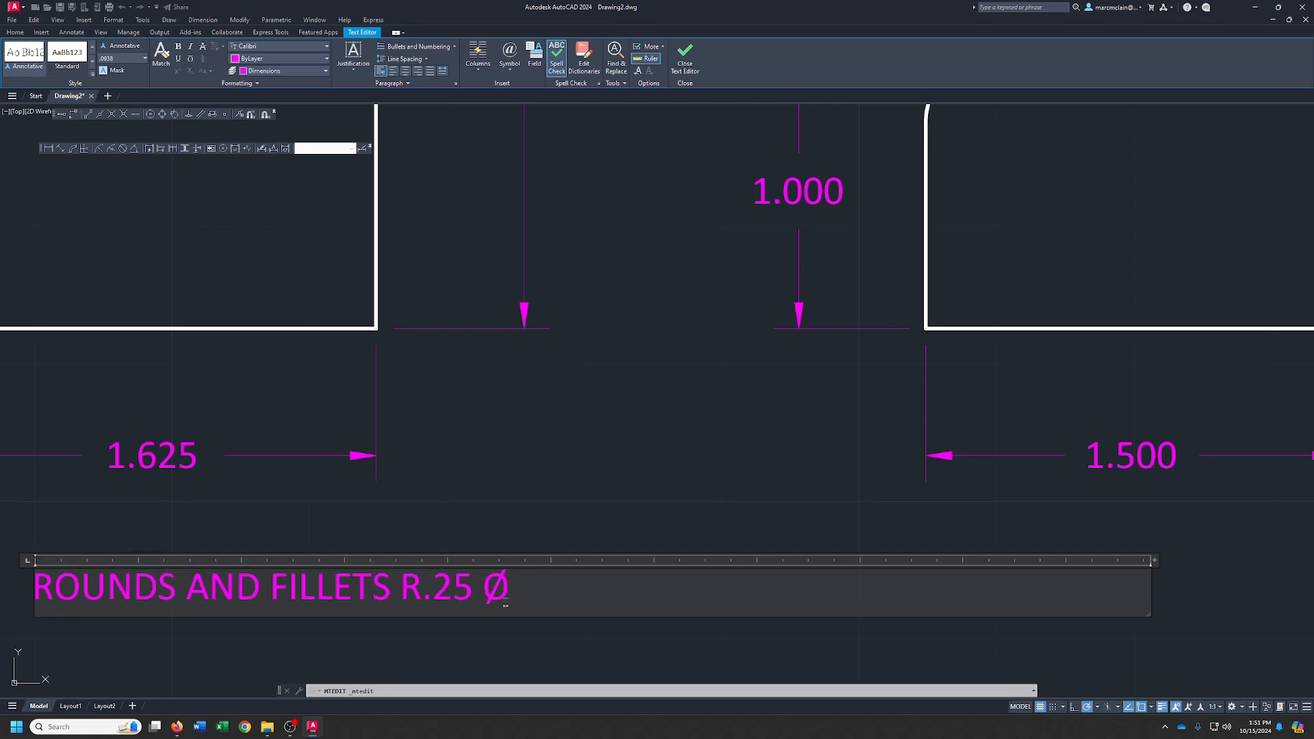
key("BackSpace")
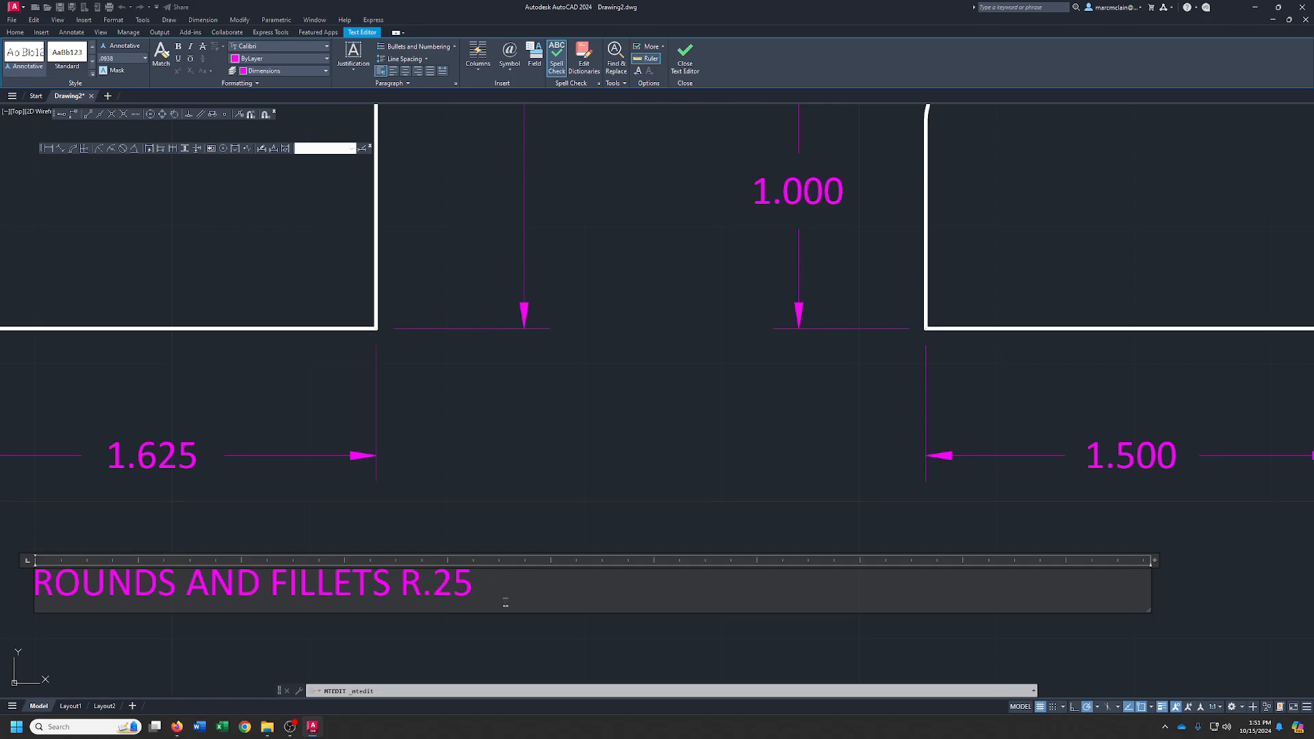
Try the squared symbol after R.25, delete it, and finish editing the note.
left_click(511, 69)
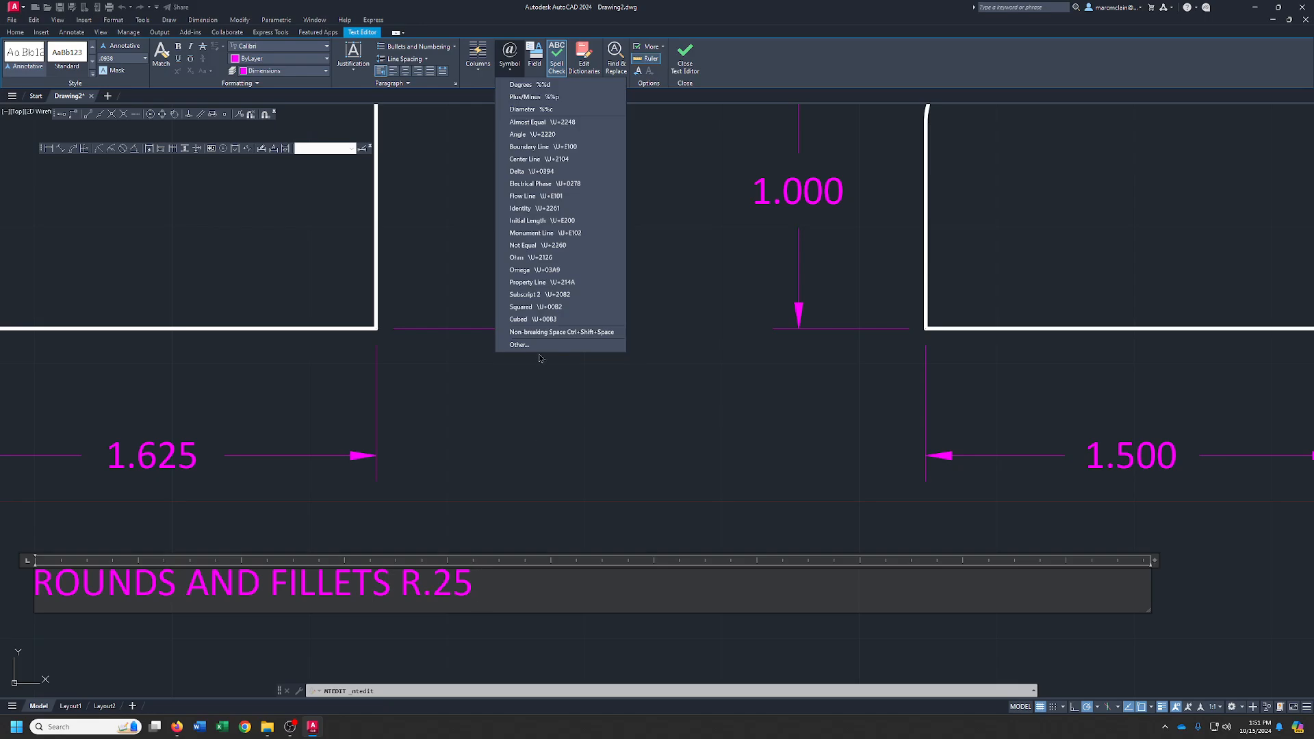
left_click(552, 307)
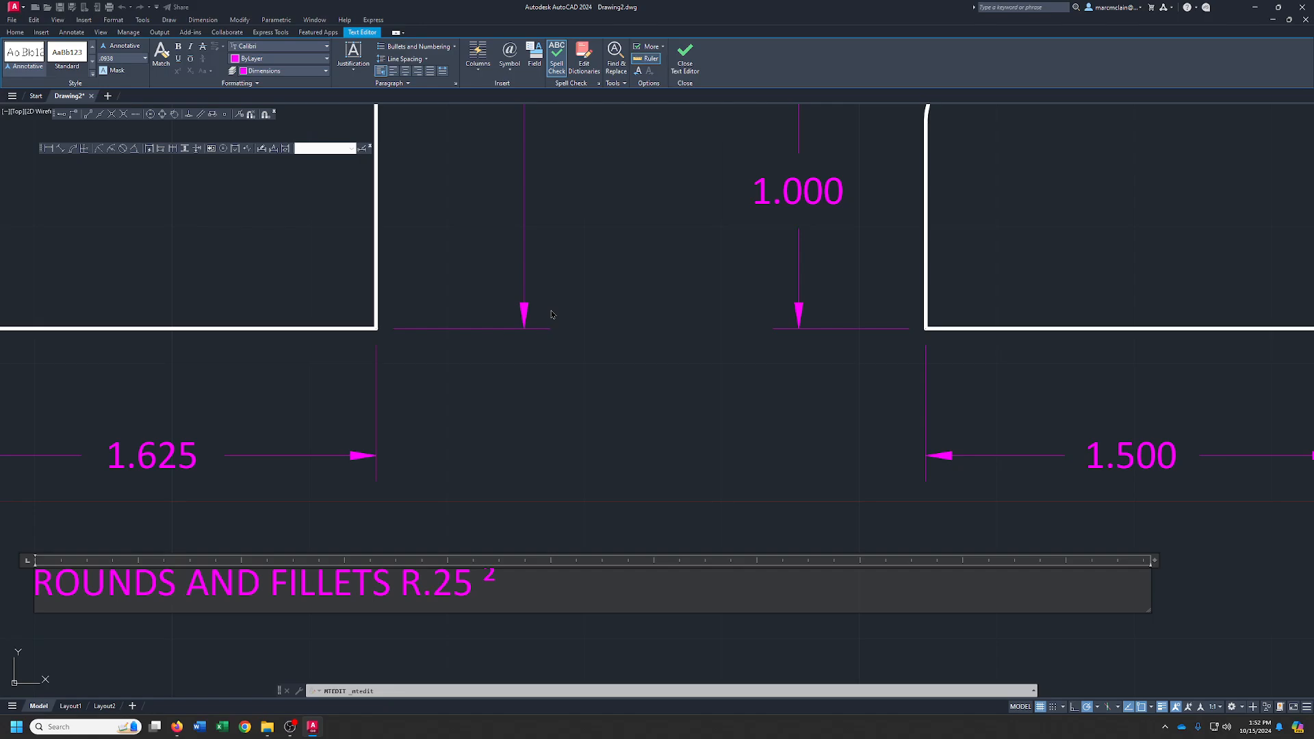
key("BackSpace")
left_click(615, 520)
scroll(614, 517, "down", 6)
scroll(603, 509, "up", 6)
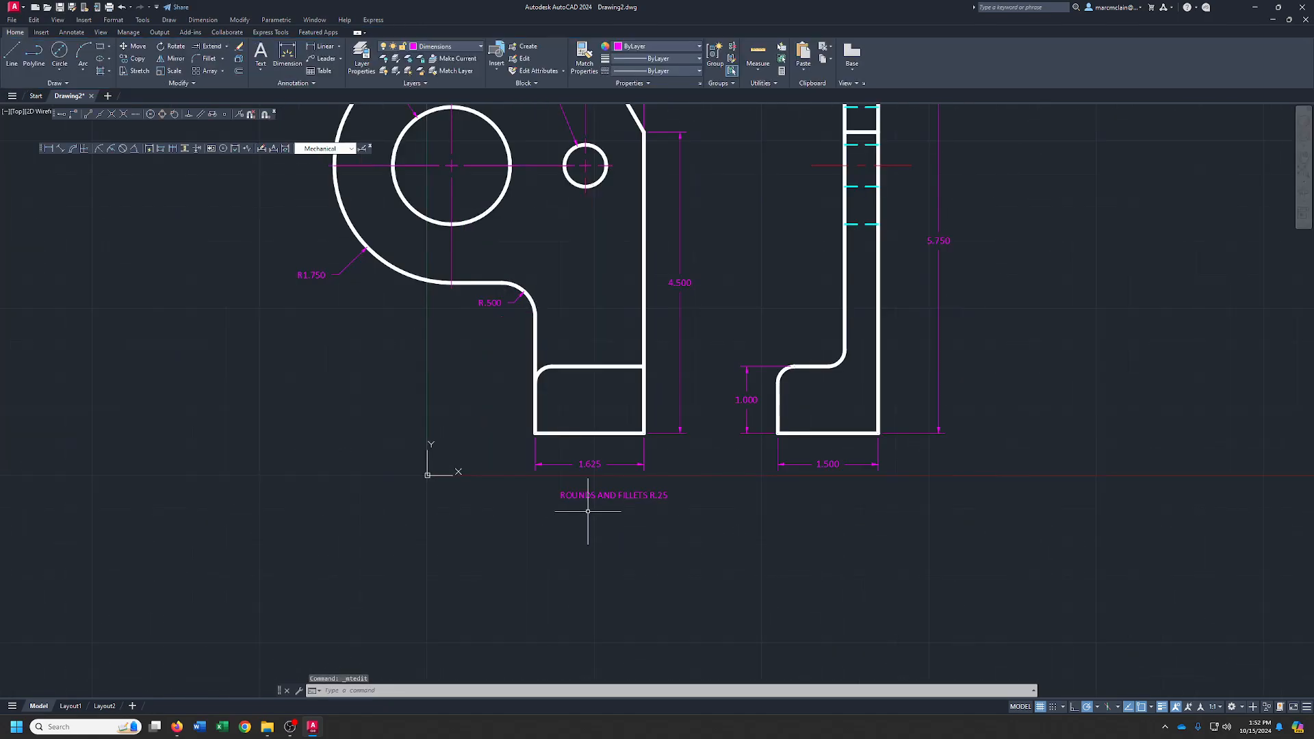
Move the rounds and fillets note slightly down and to the left below the front view, and narrow its text frame to fit the text.
left_click(588, 495)
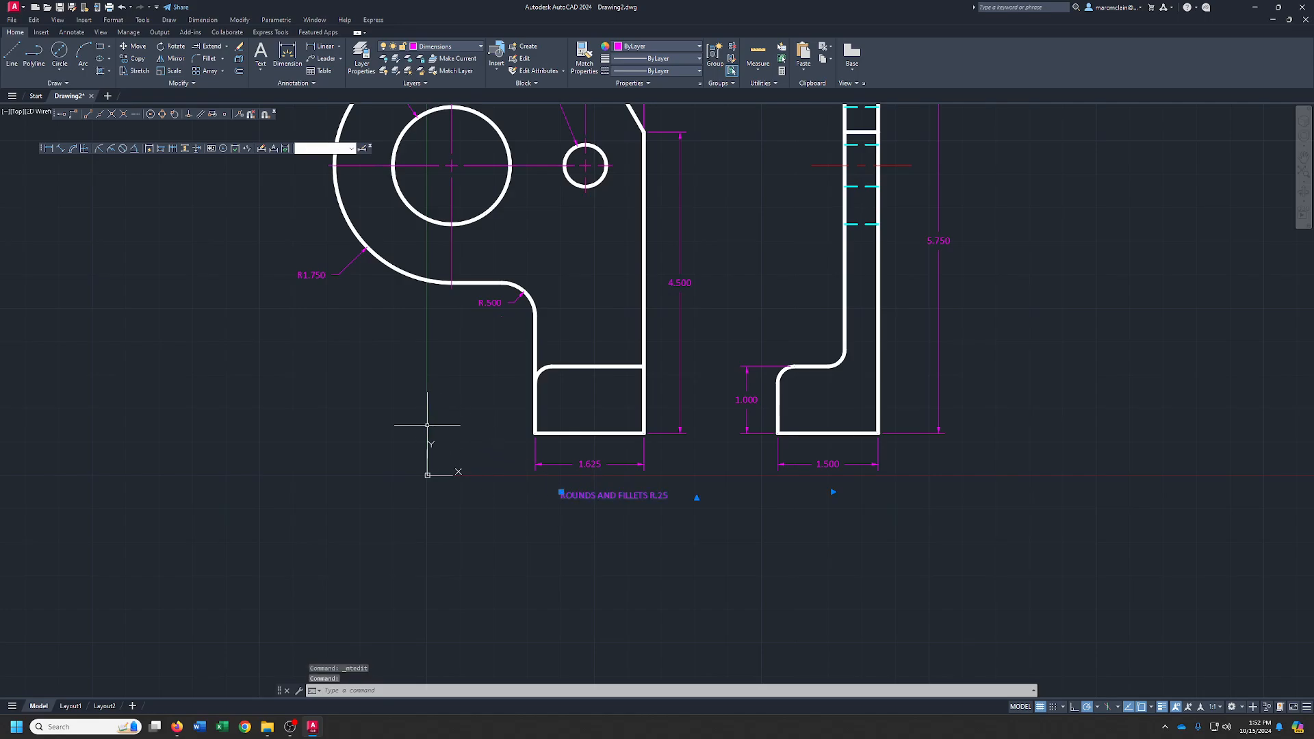
left_click(561, 493)
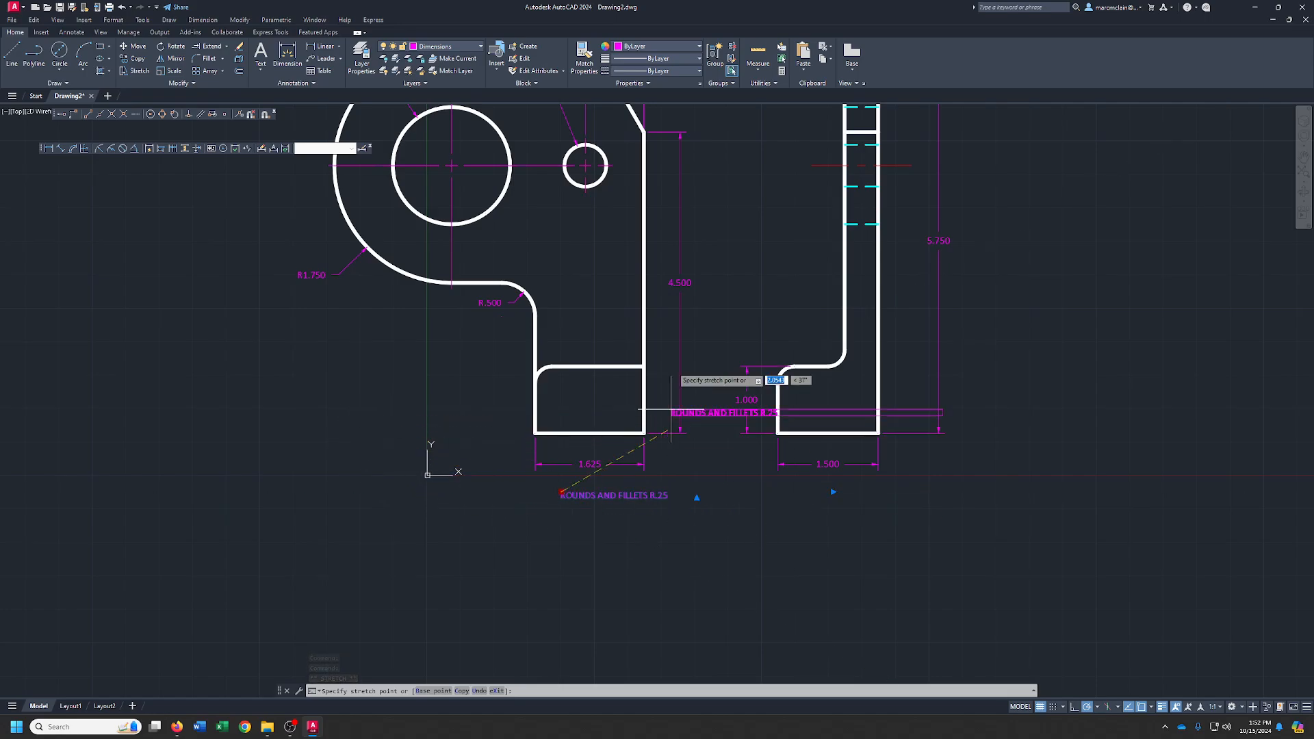
left_click(494, 512)
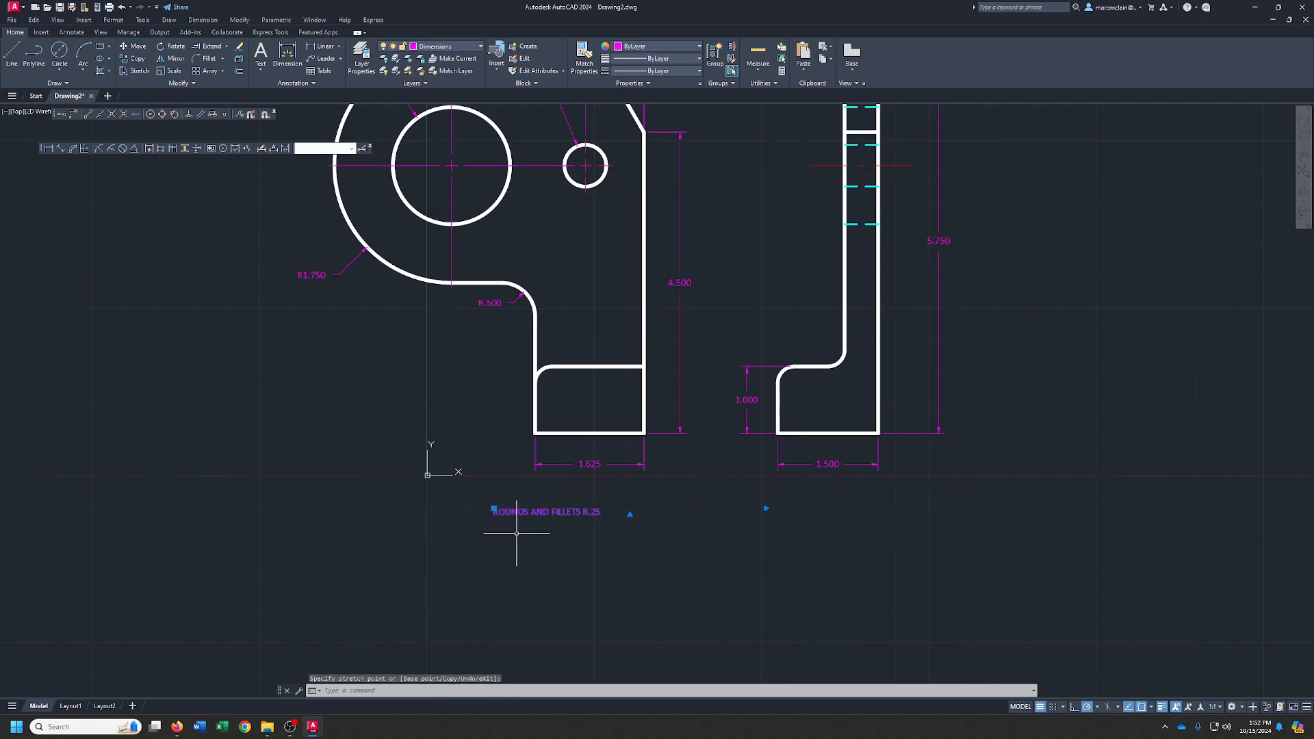
left_click(766, 508)
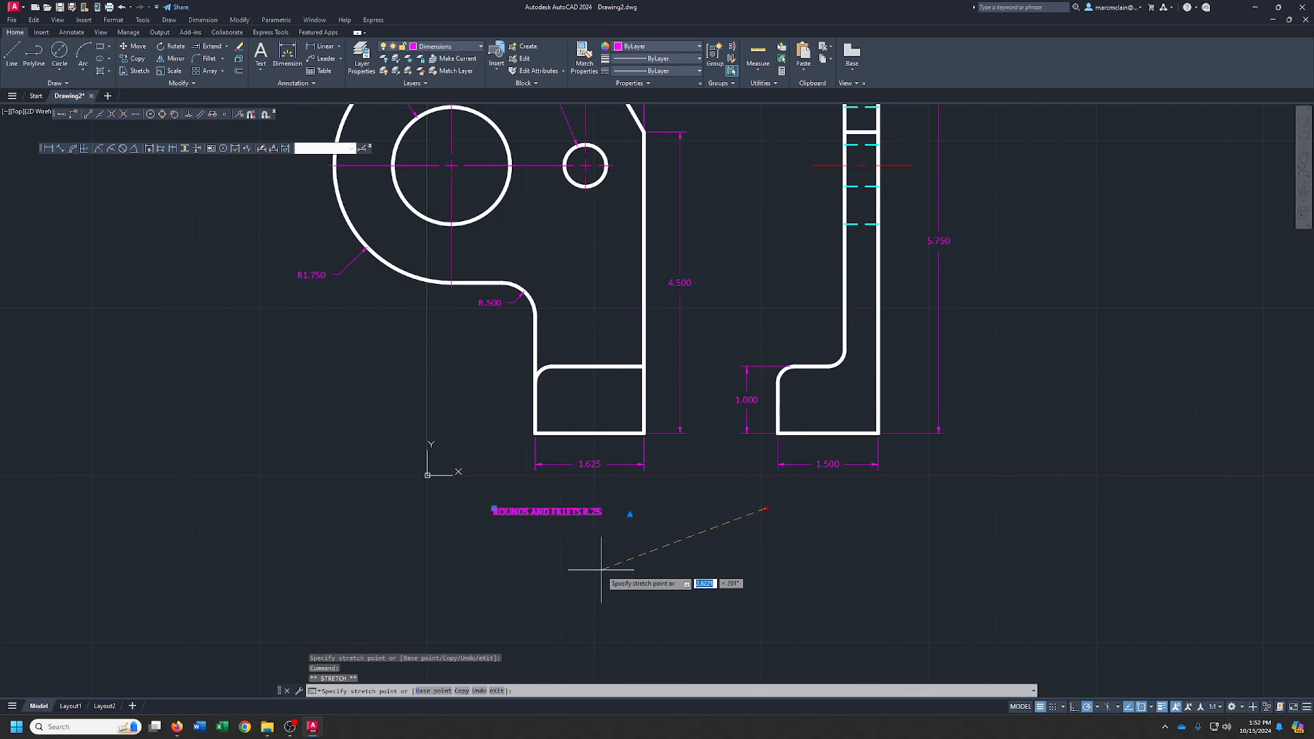
left_click(620, 538)
Reopen the relocated note in the text editor and exit it.
left_click(597, 555)
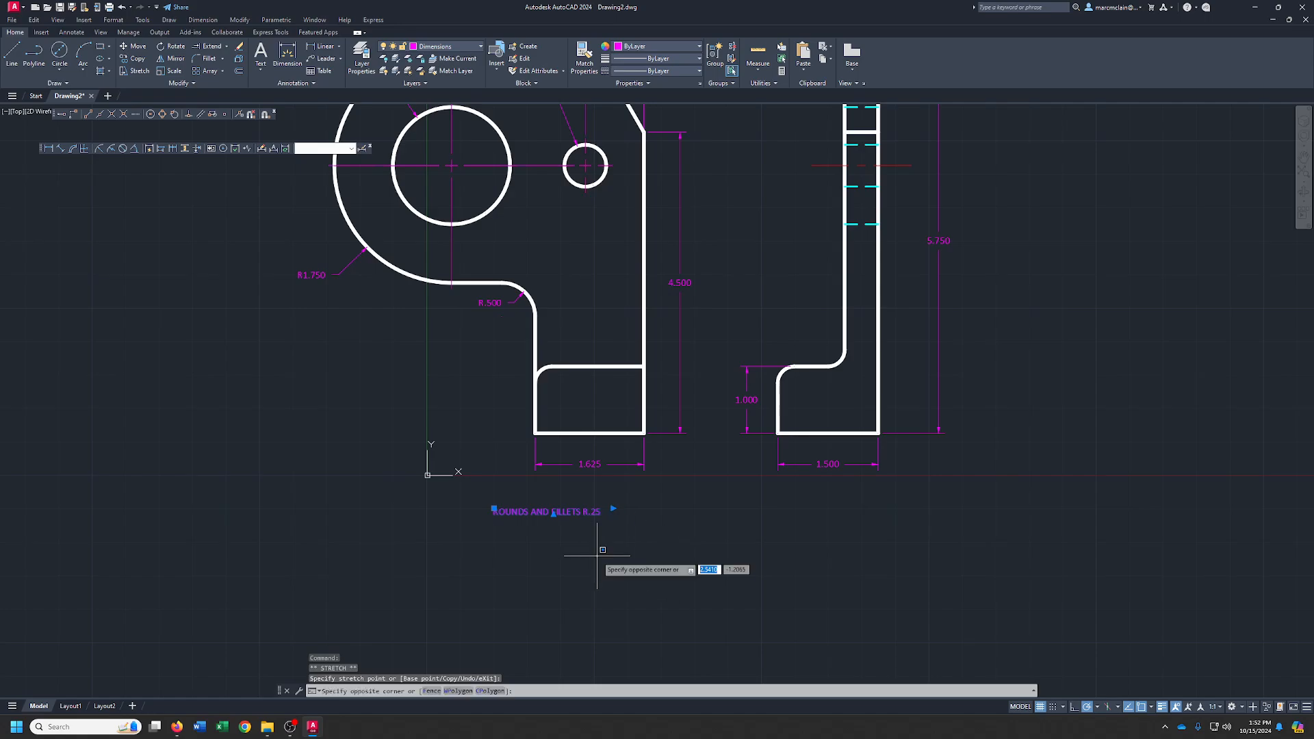
right_click(601, 556)
left_click(623, 290)
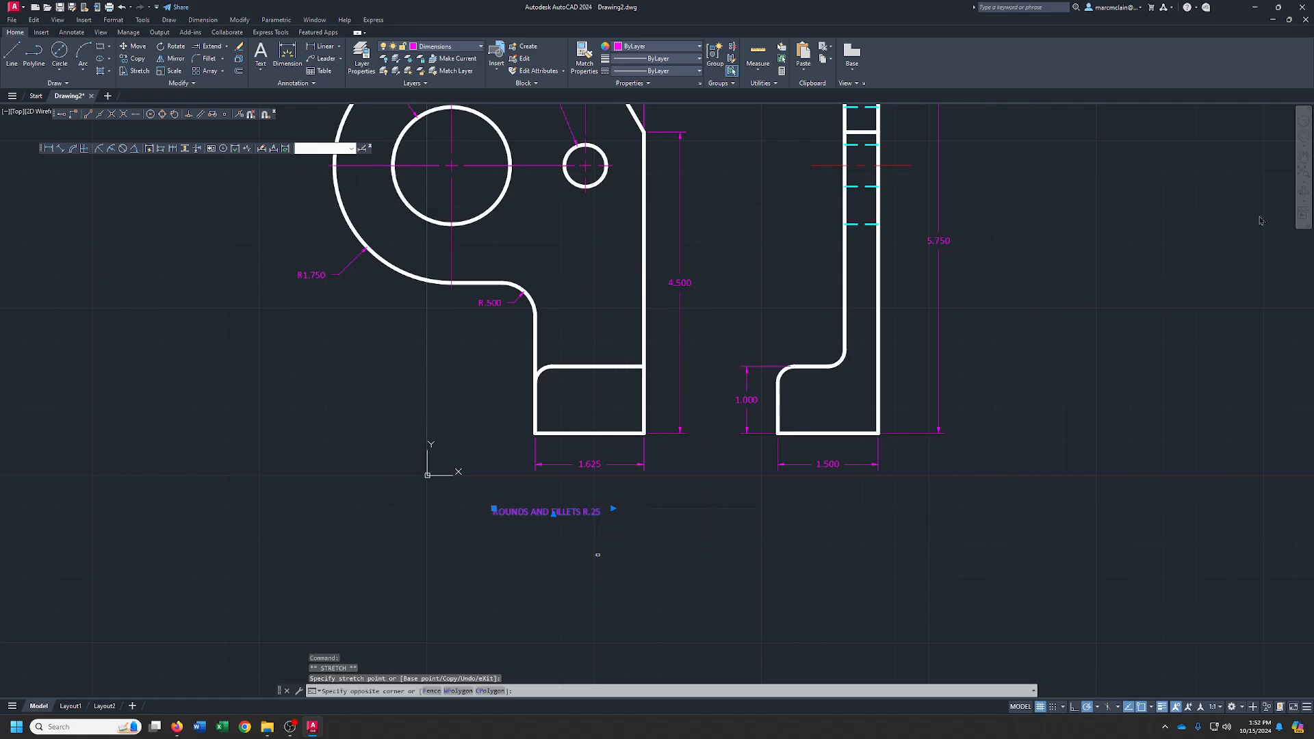
middle_click_drag(1114, 347, 1096, 399)
scroll(1097, 399, "down", 3)
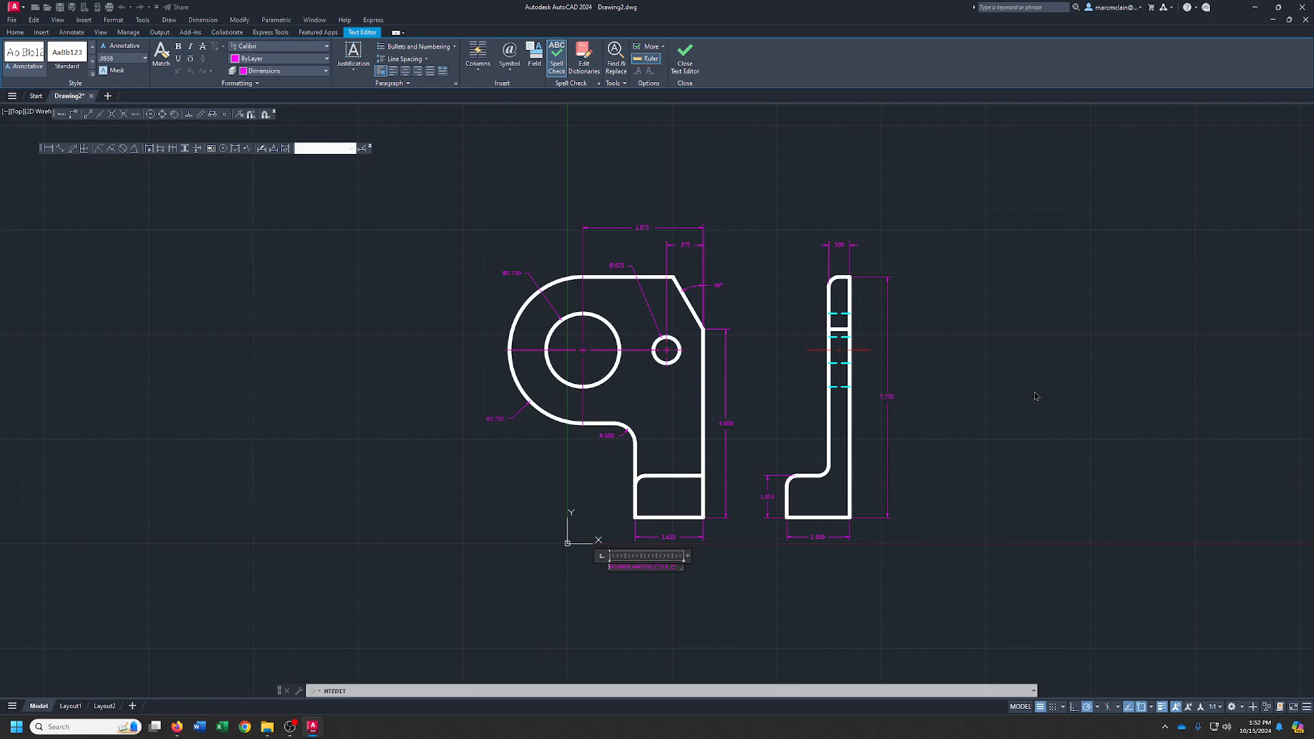
scroll(1027, 396, "up", 2)
middle_click_drag(997, 405, 1093, 404)
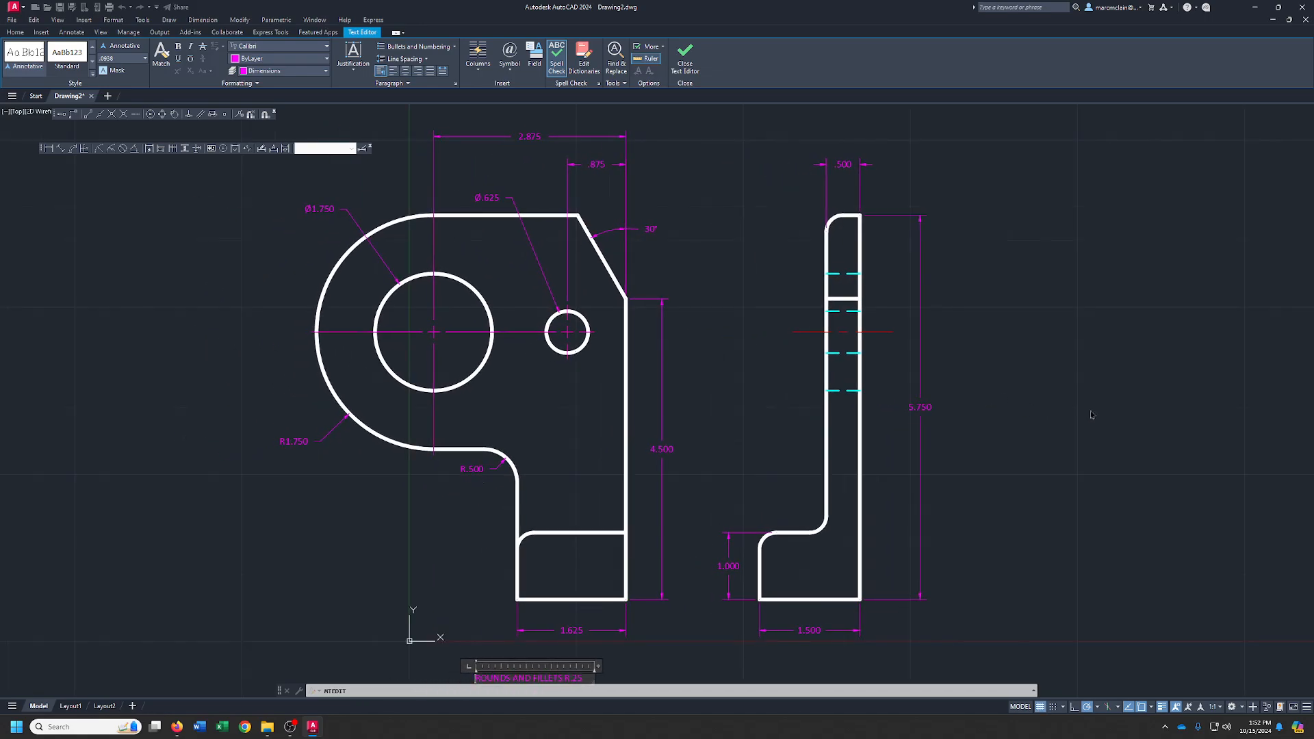
left_click(1045, 576)
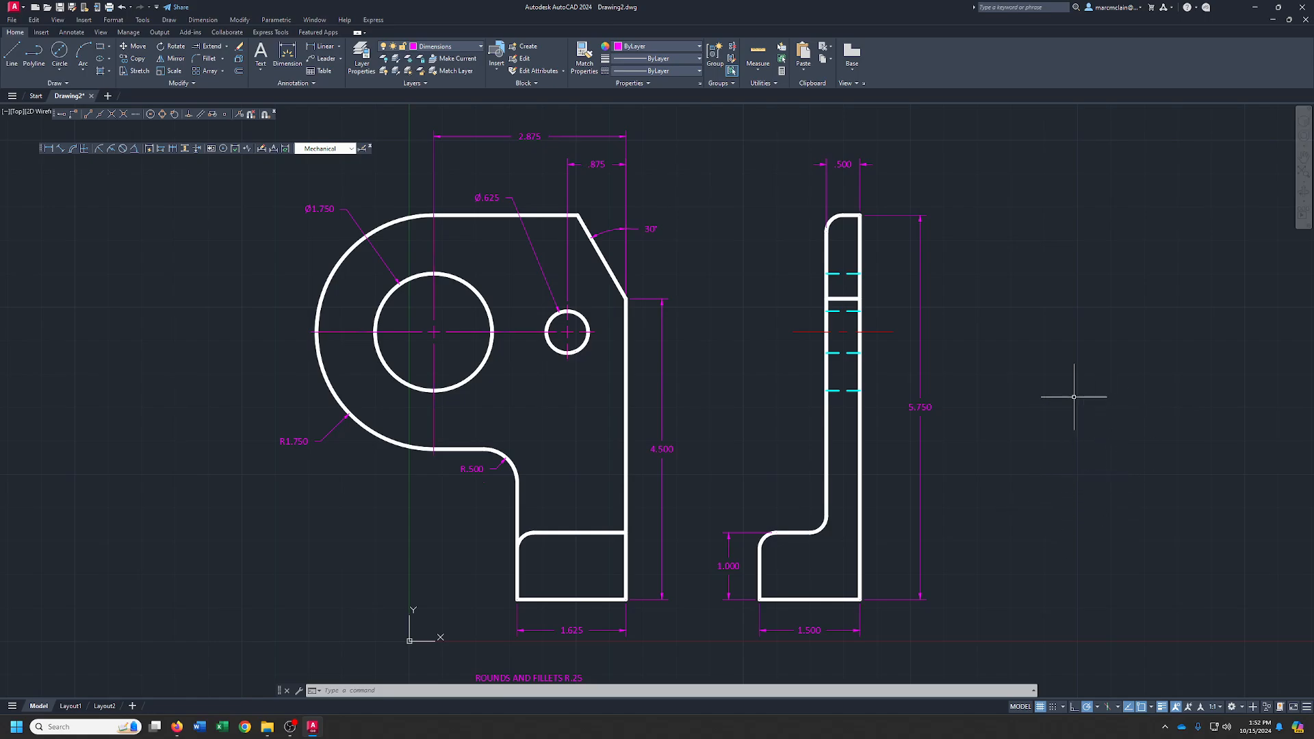
scroll(1061, 401, "down", 2)
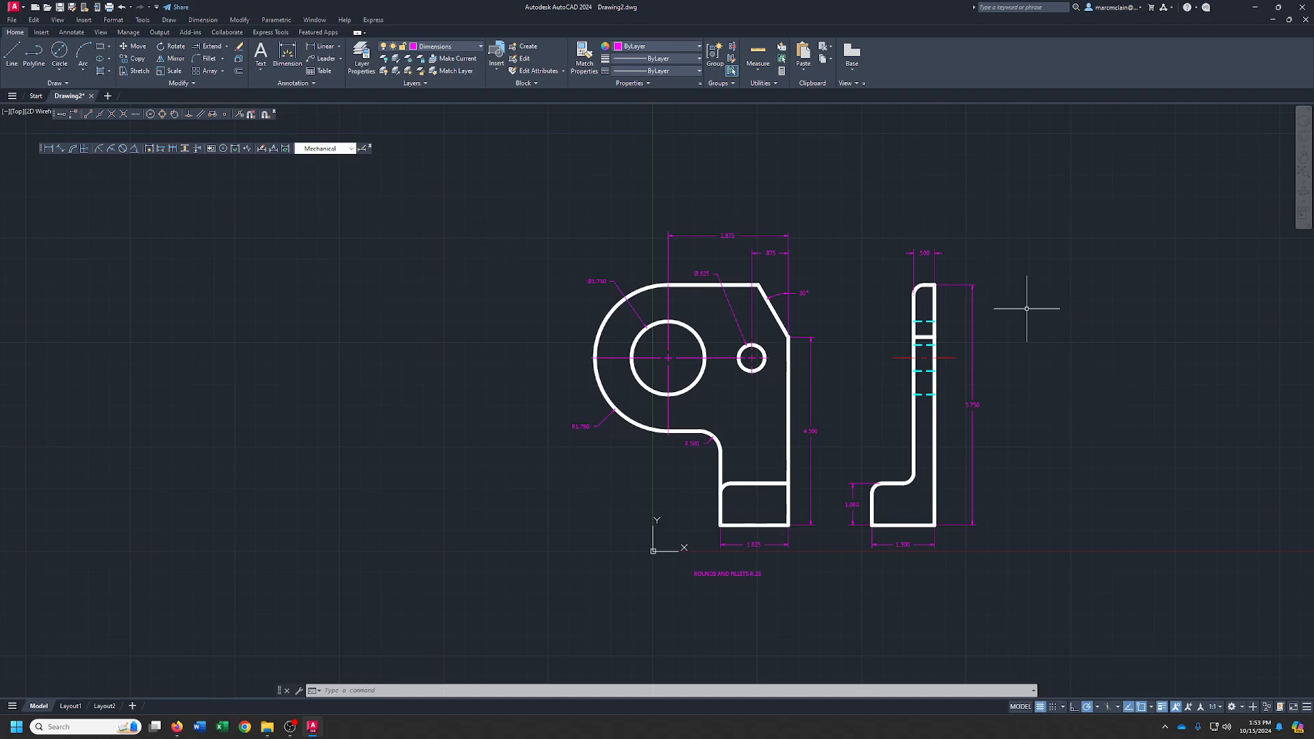
middle_click_drag(1041, 343, 933, 331)
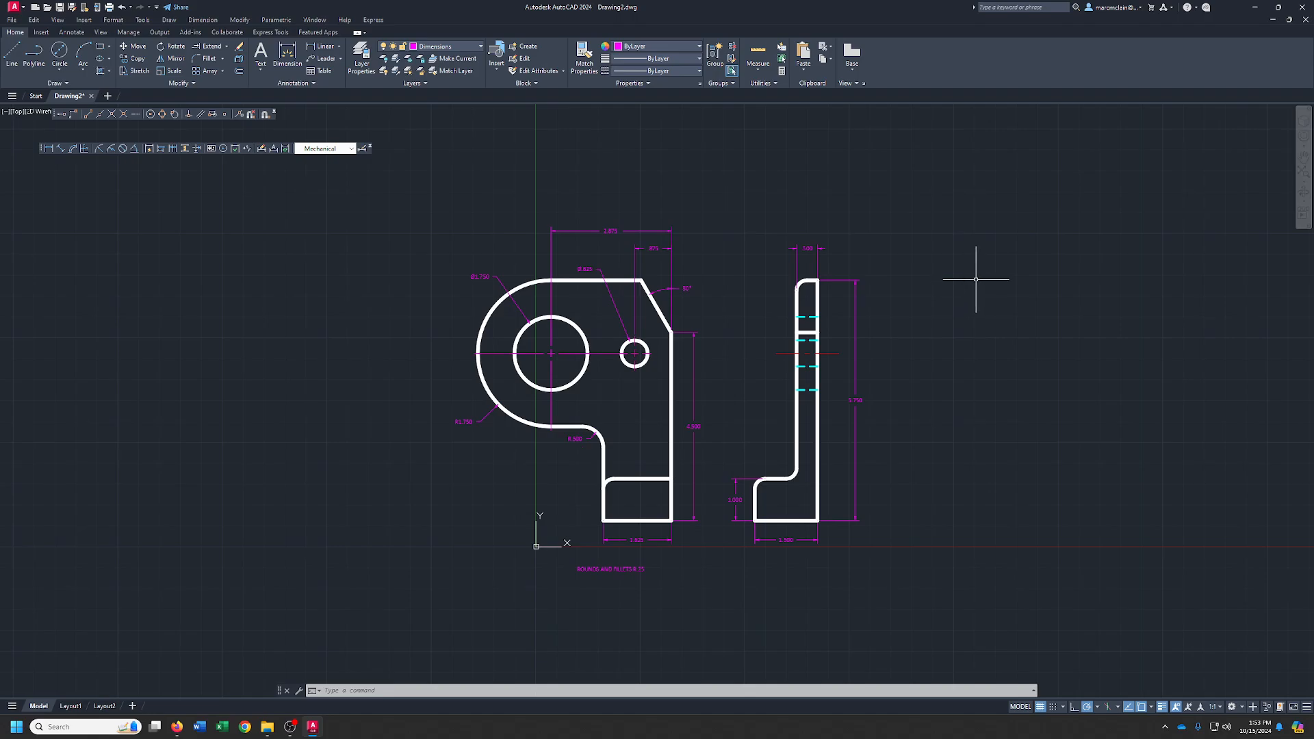
left_click(410, 192)
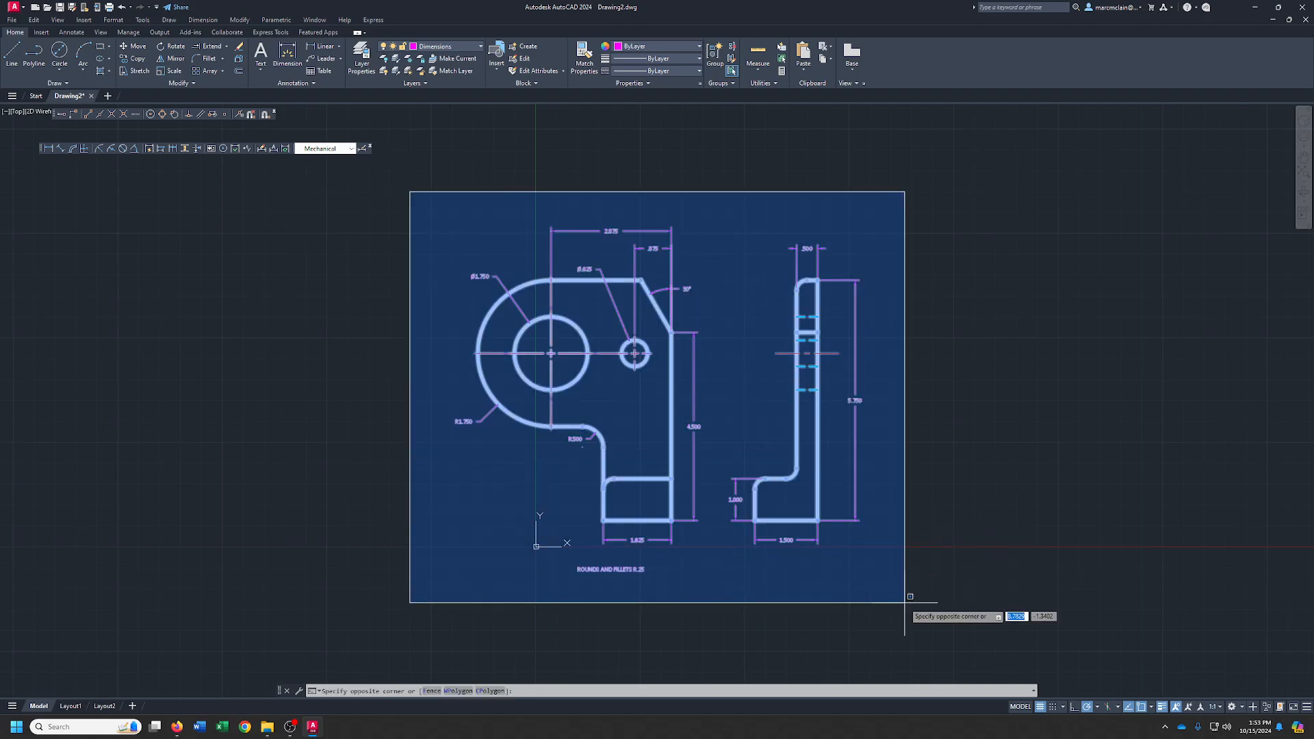
left_click(324, 217)
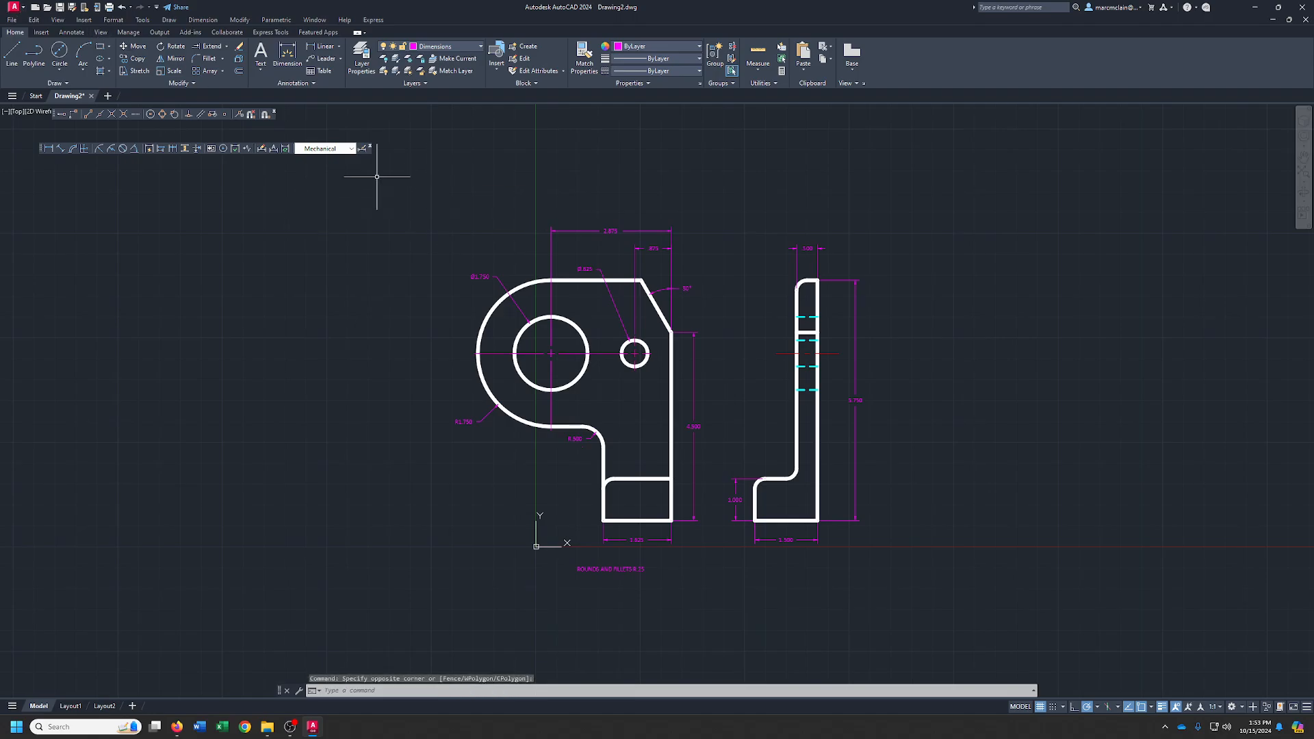
Start saving the drawing and choose the Intro Tutorial DWG Files folder as its location.
left_click(59, 8)
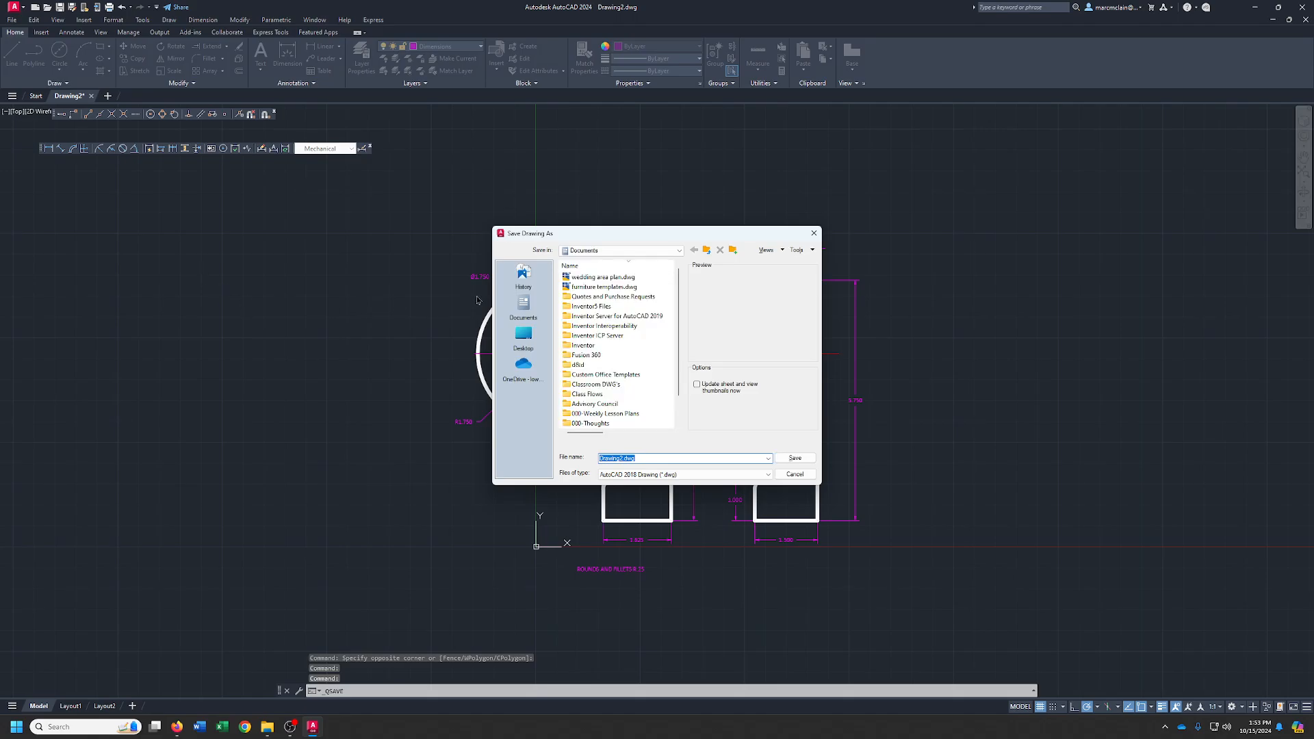
left_click(529, 313)
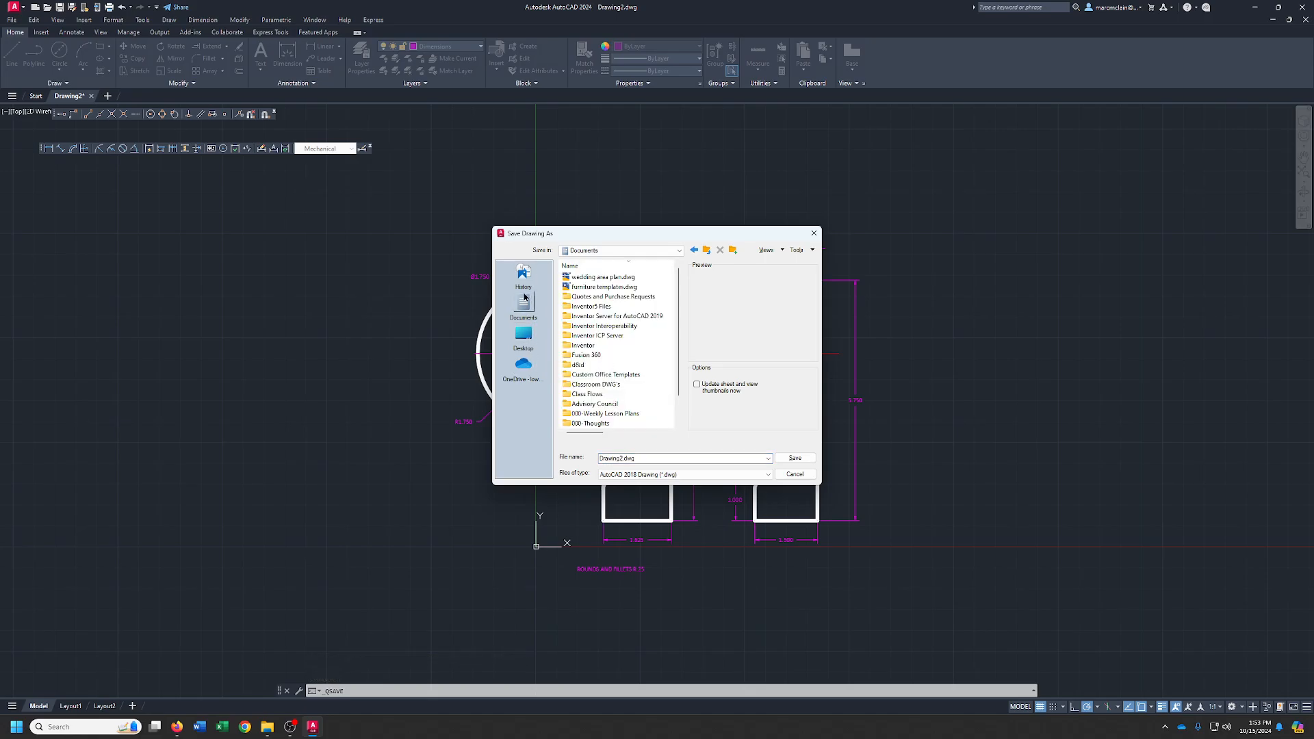
left_click(679, 252)
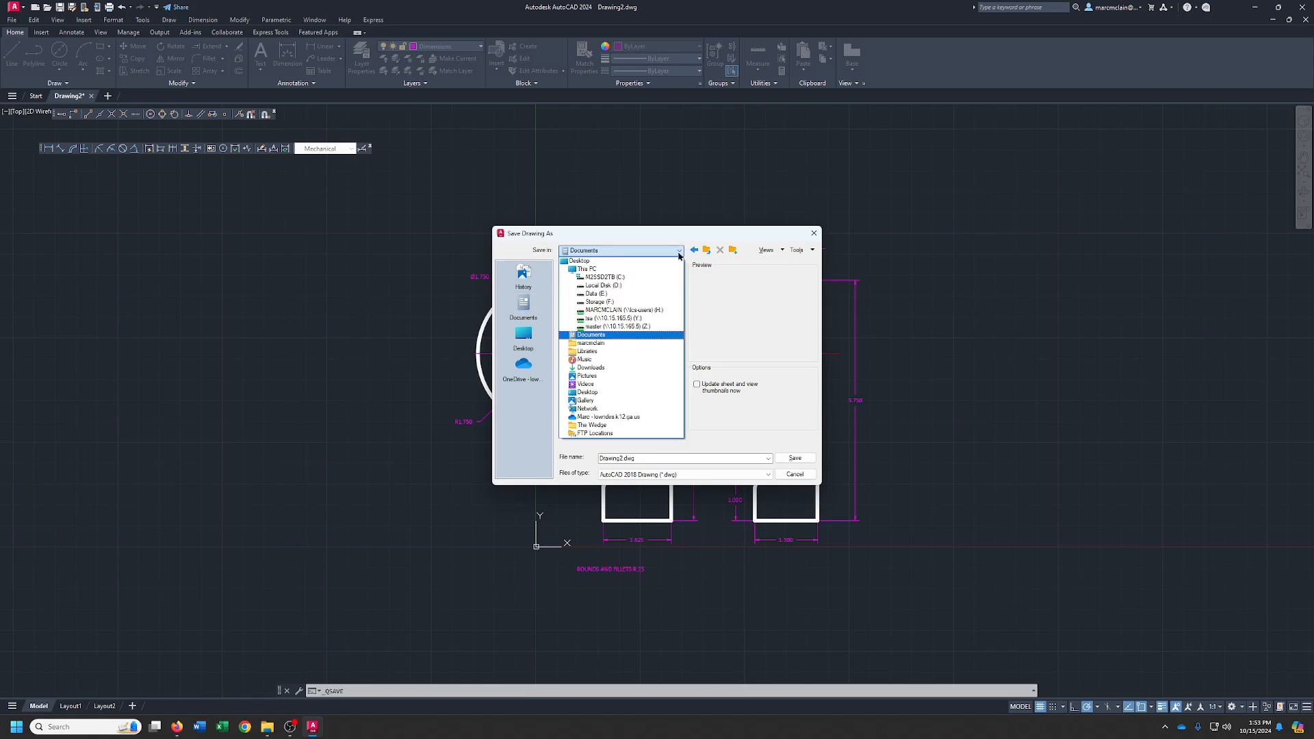
left_click(636, 278)
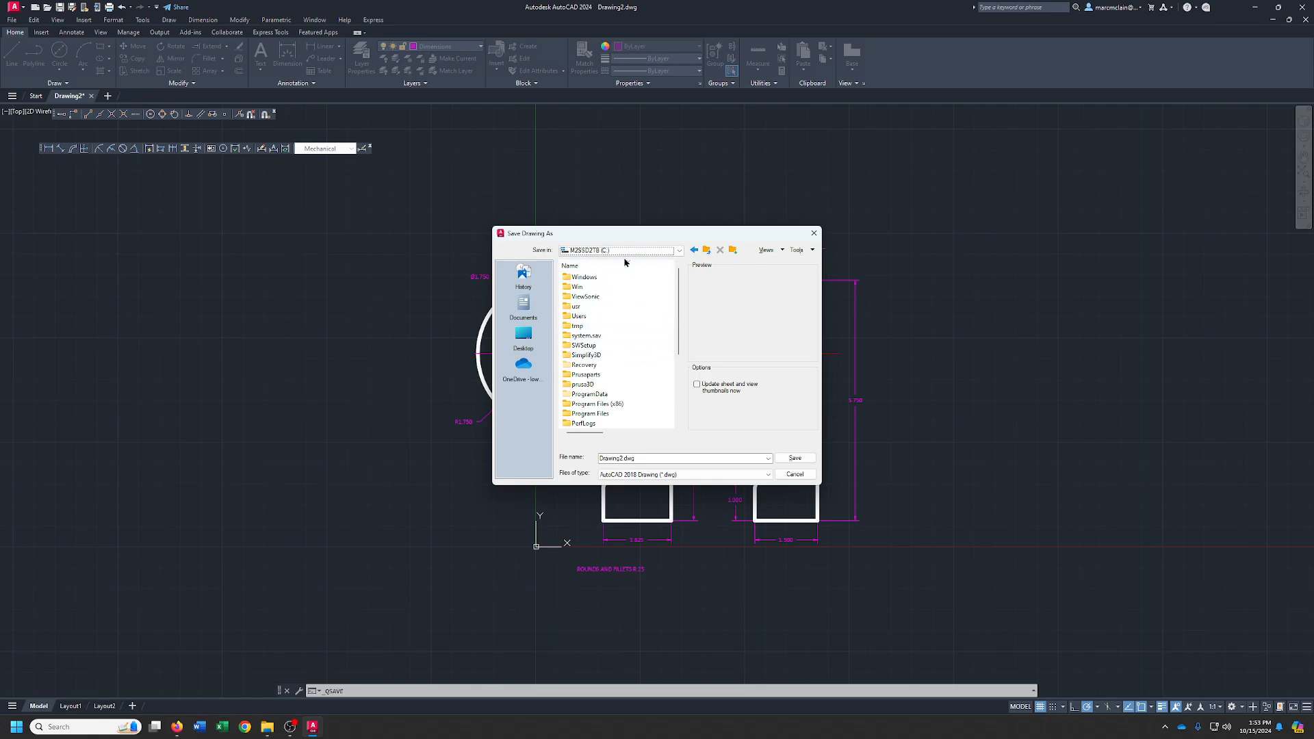
left_click(679, 250)
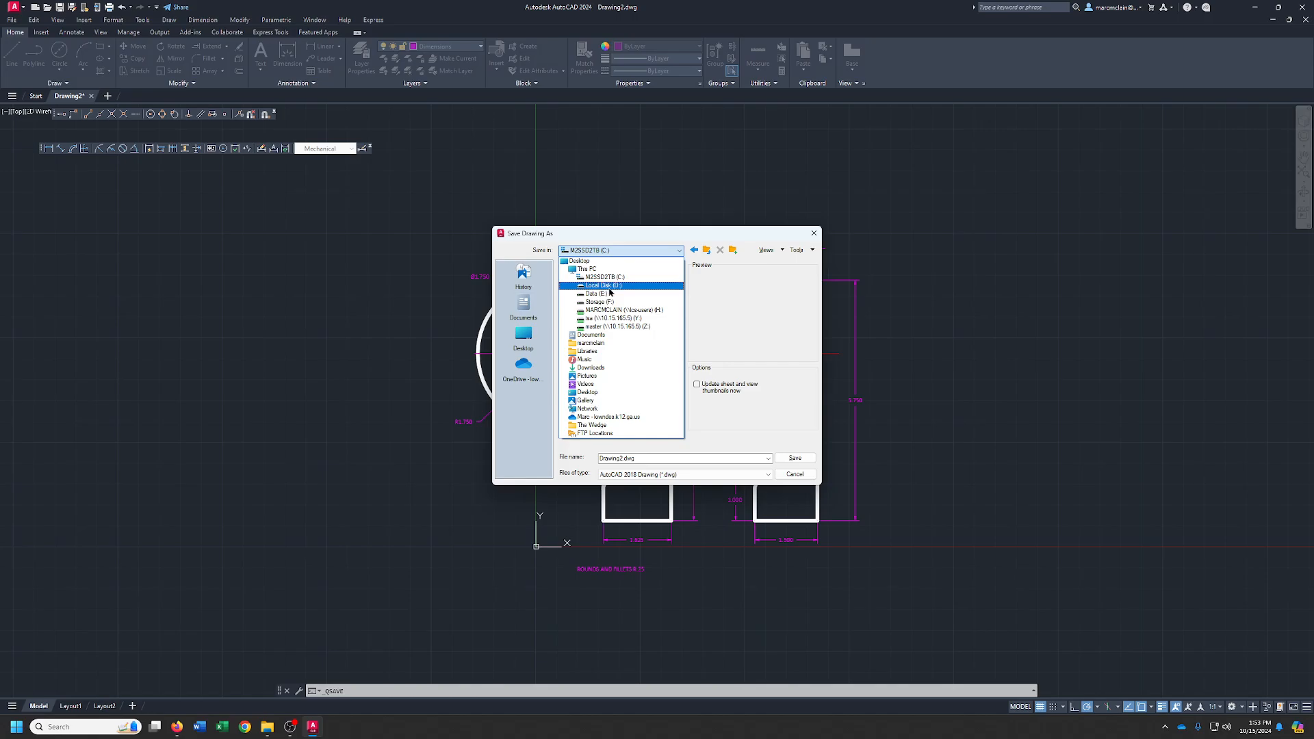
left_click(610, 291)
double_click(610, 279)
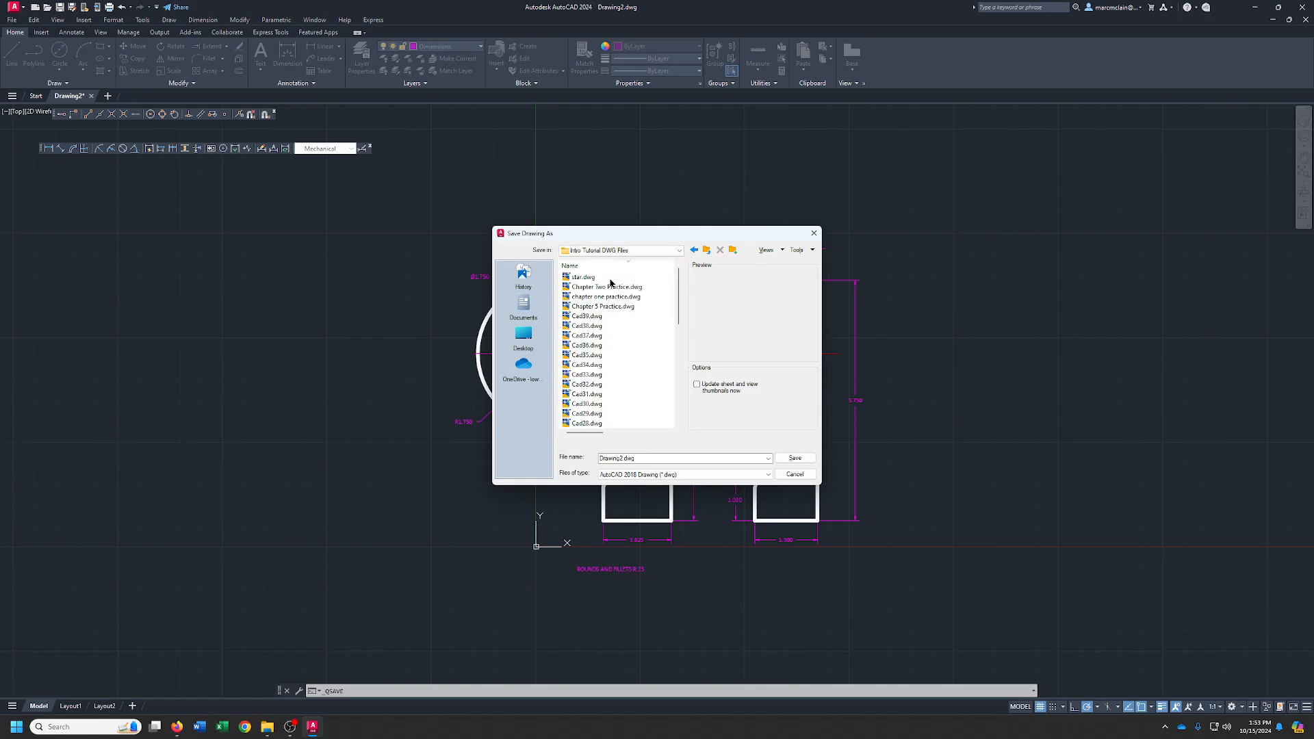
Name the drawing file Chapter 7 Practice and save it.
left_click_drag(651, 458, 569, 458)
type("cHAPTYE")
key("BackSpace")
key("BackSpace")
key("BackSpace")
key("BackSpace")
key("BackSpace")
key("BackSpace")
key("BackSpace")
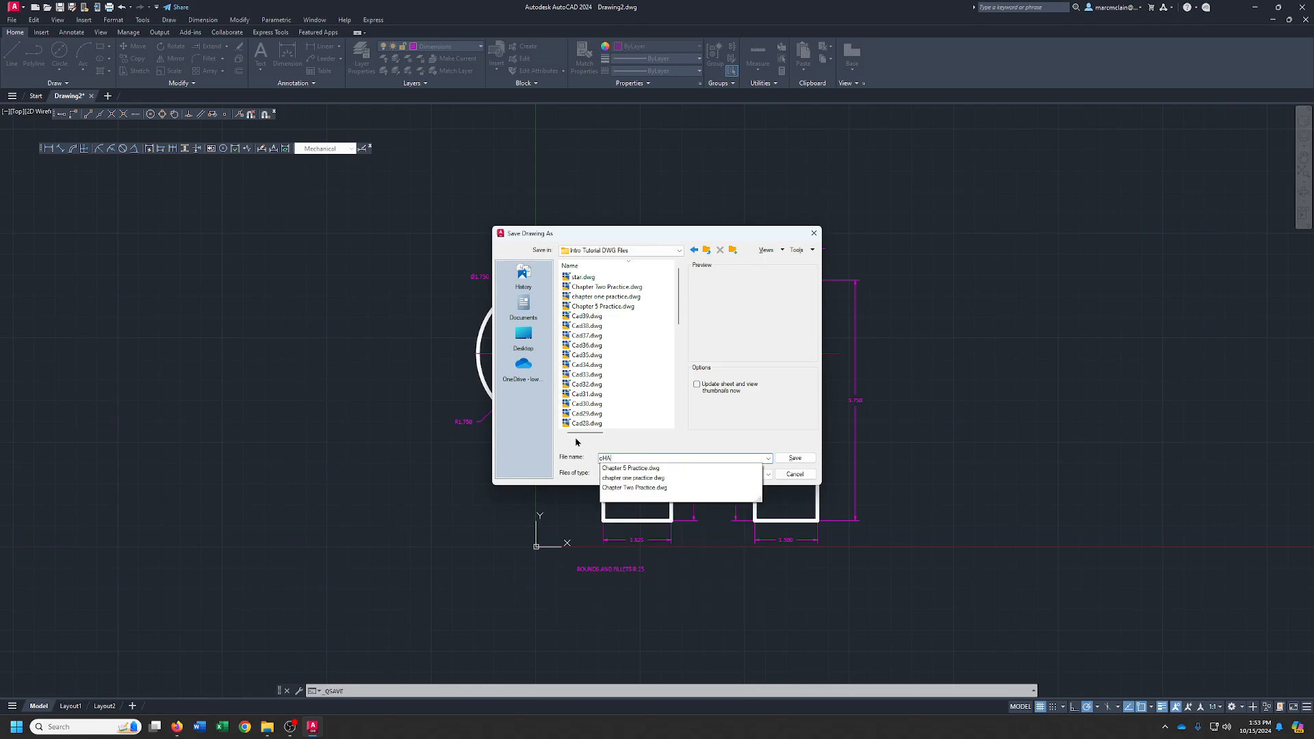
type("Chapter 7 Practice")
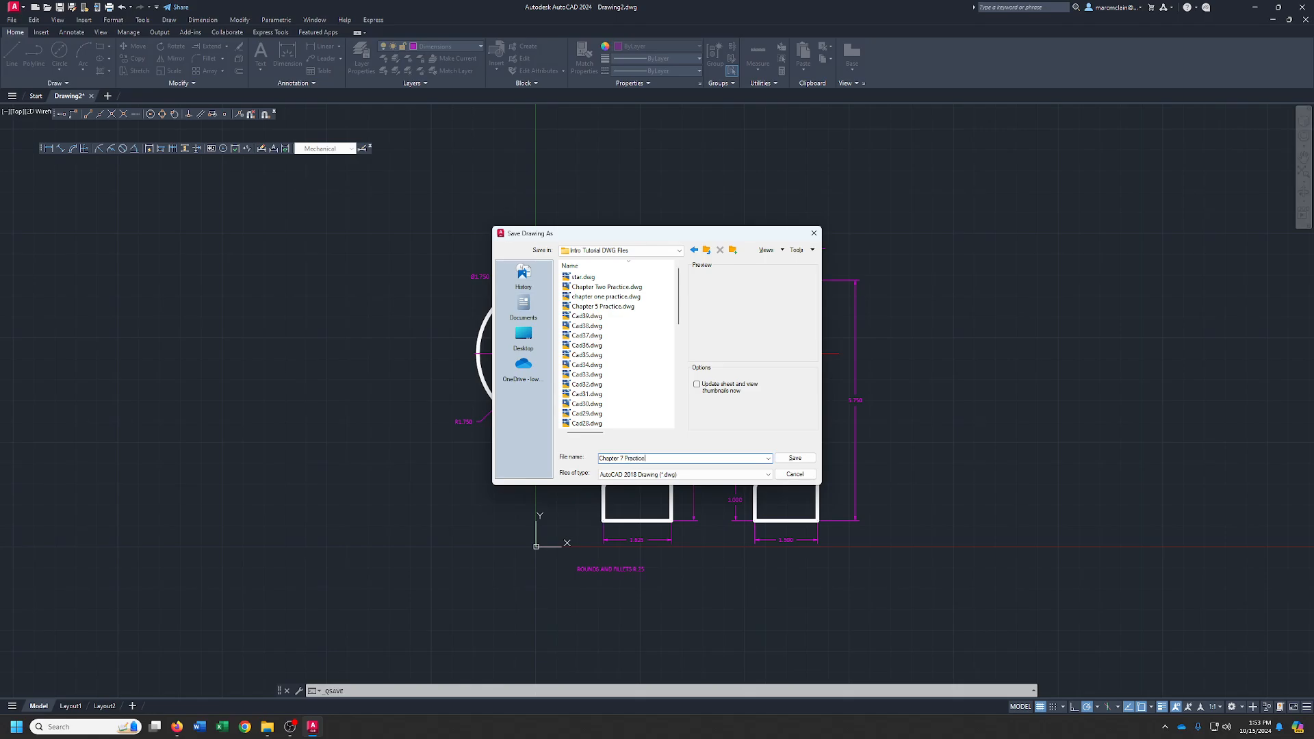
key("Return")
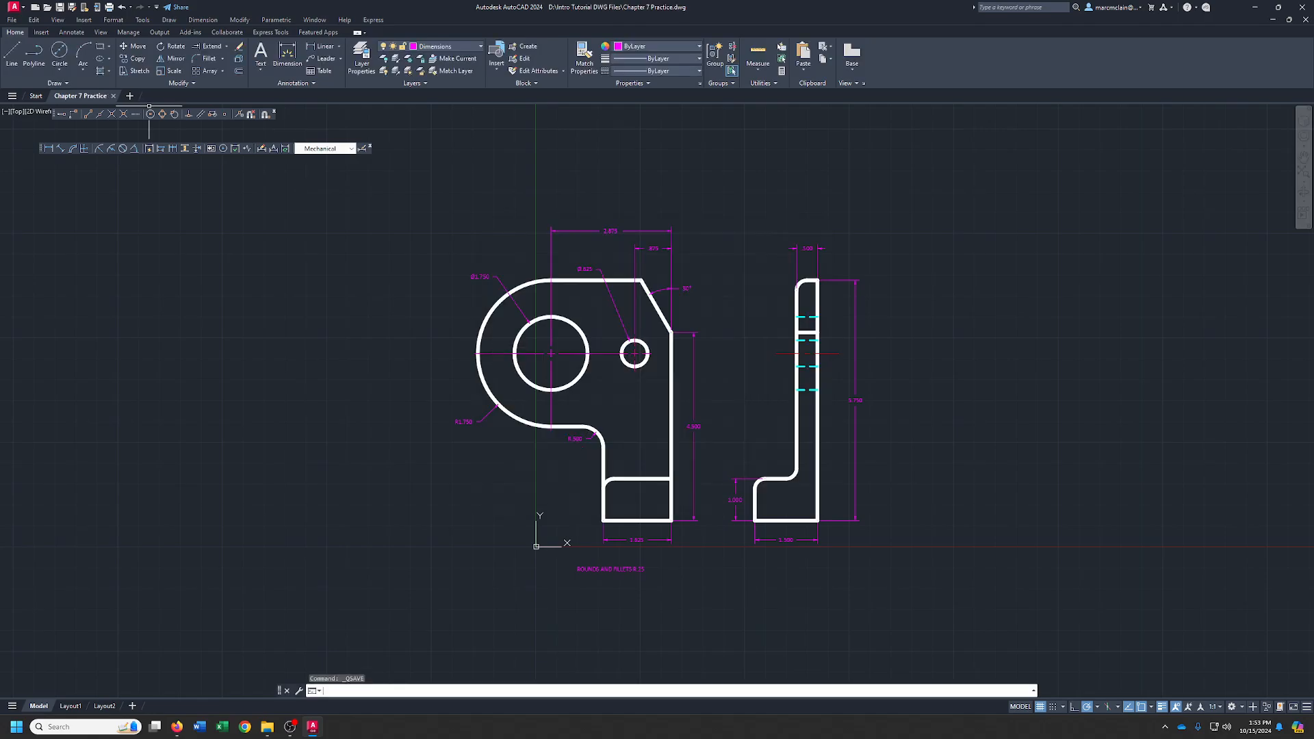
Erase both bracket views with all their dimensions and the rounds and fillets note, leaving the drawing area empty.
middle_click_drag(732, 273, 711, 291)
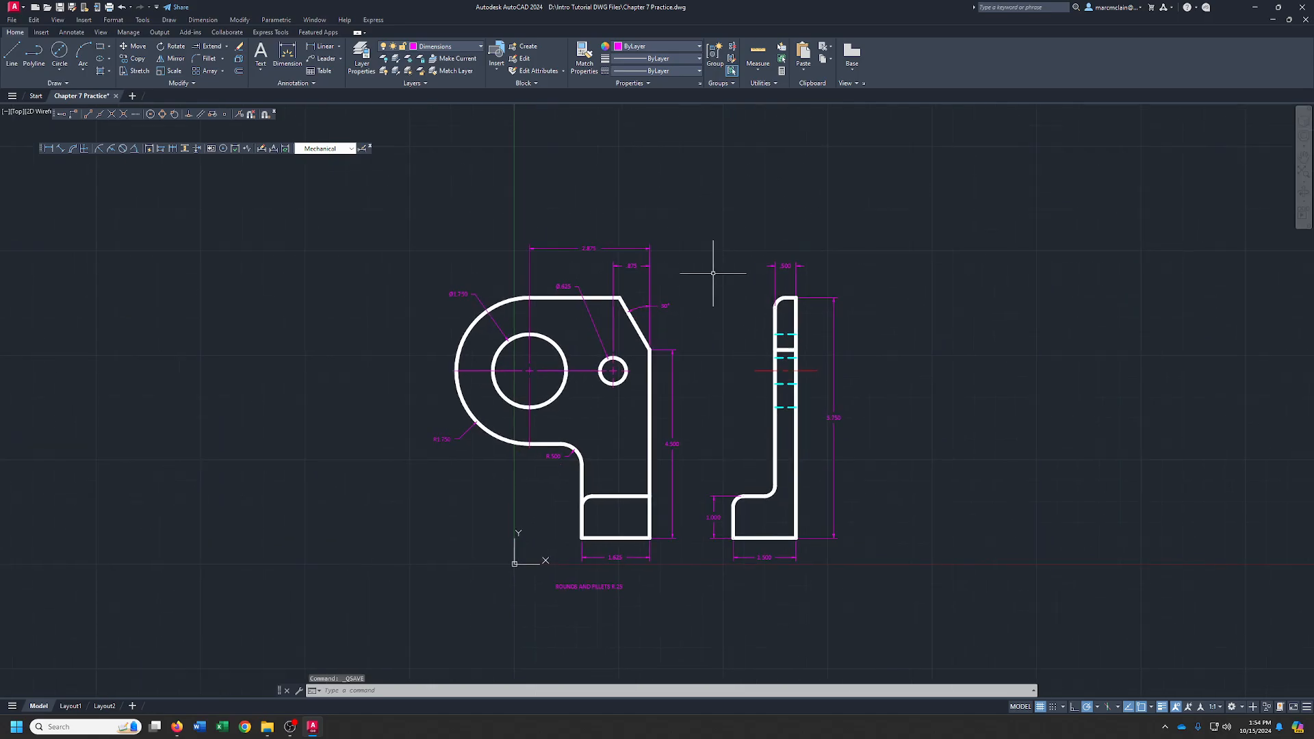
left_click(392, 206)
left_click(1088, 636)
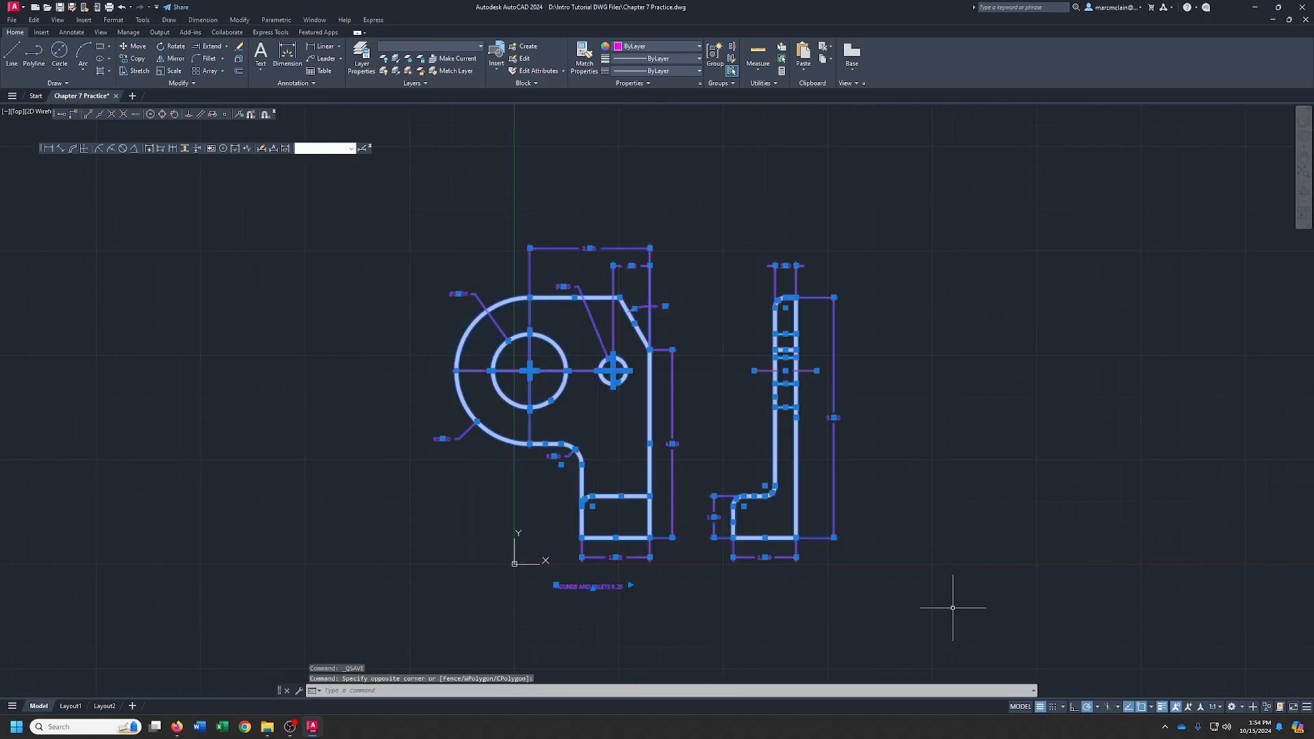
key("Delete")
mouse_move(928, 557)
middle_mouse_down()
mouse_move(683, 522)
mouse_move(584, 554)
middle_mouse_up()
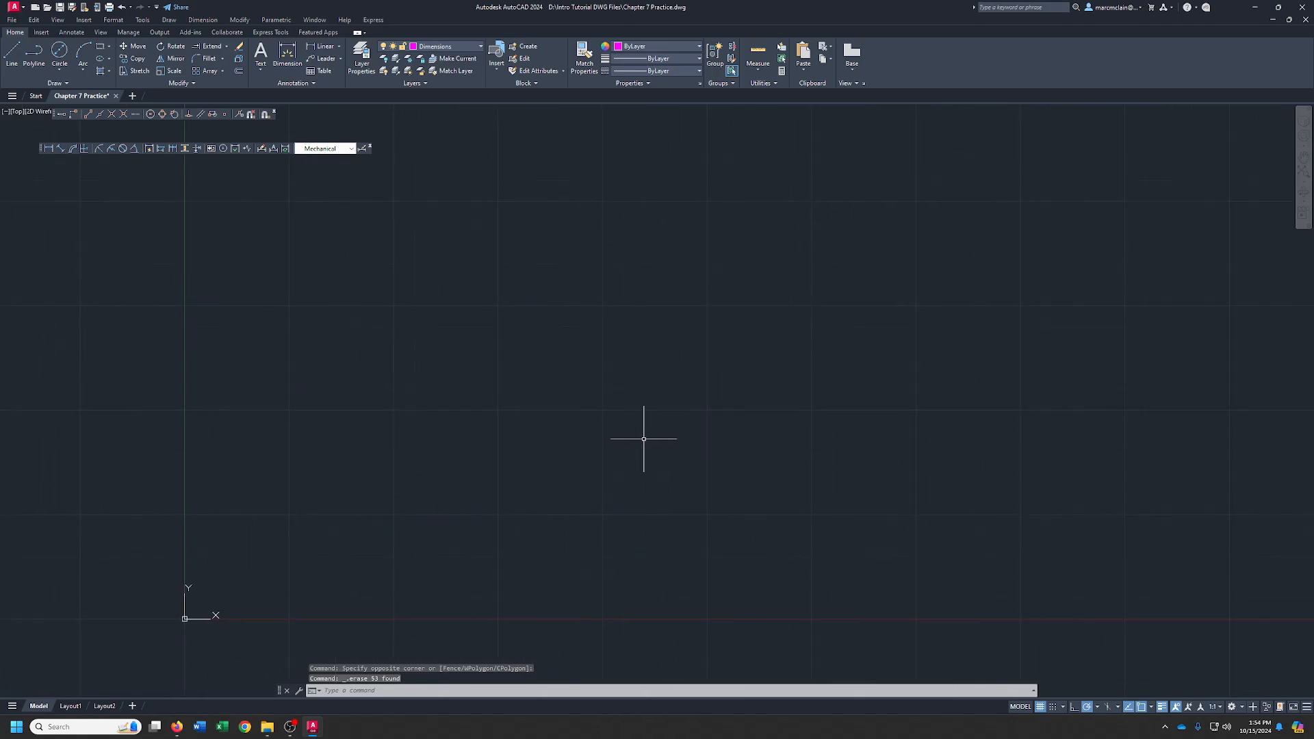
Check which text styles and dimension styles are available in the drawing.
left_click(314, 88)
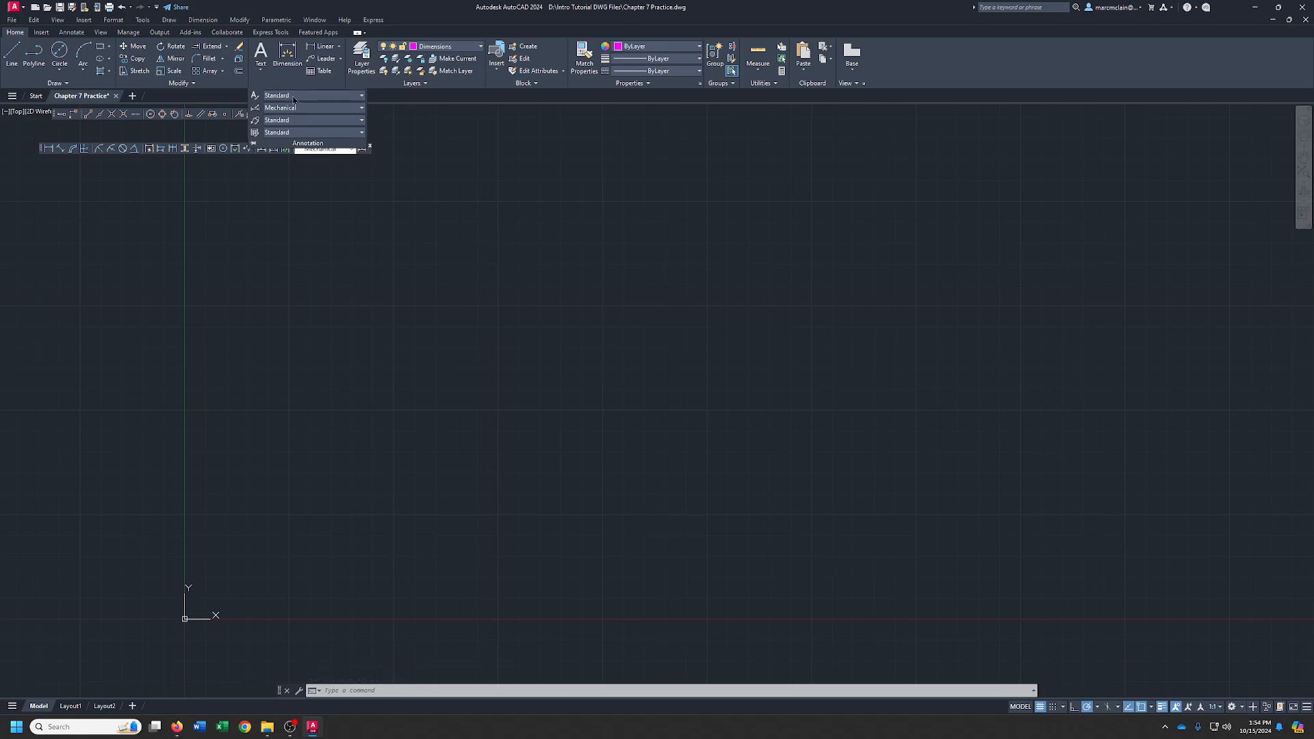
left_click(362, 96)
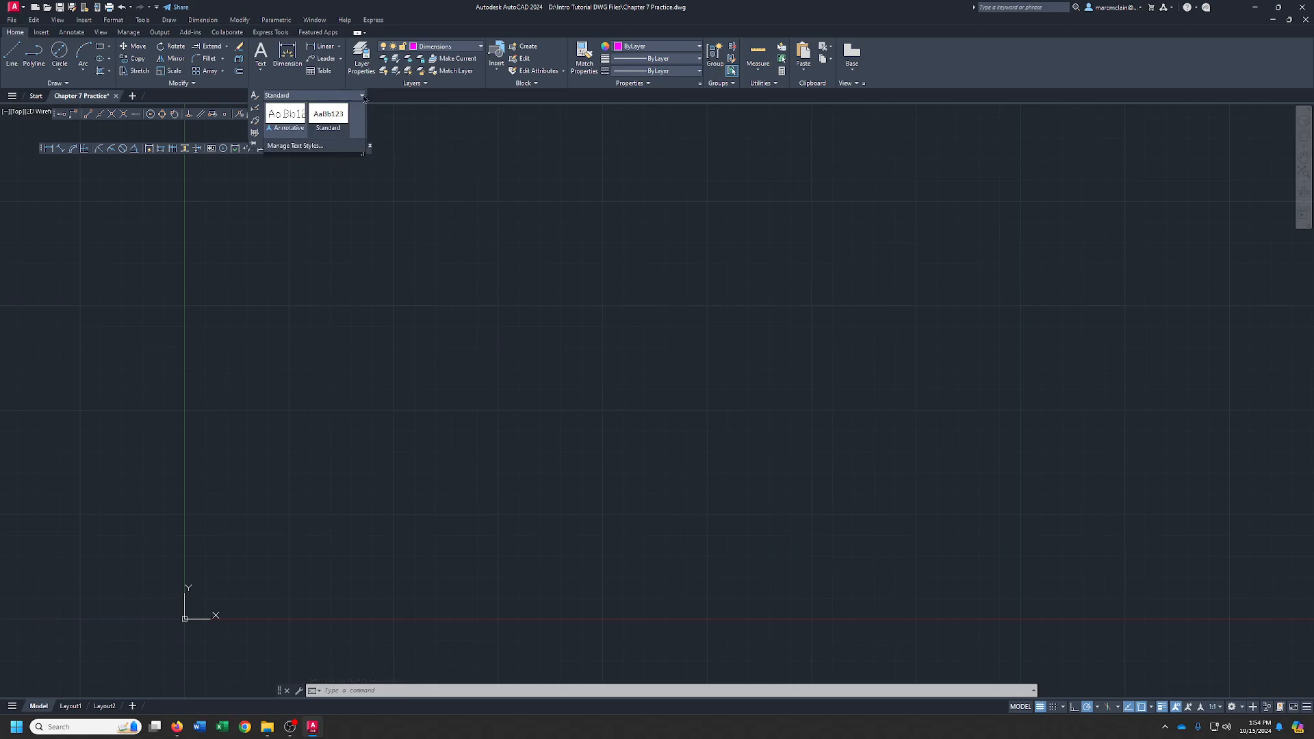
left_click(363, 98)
left_click(361, 111)
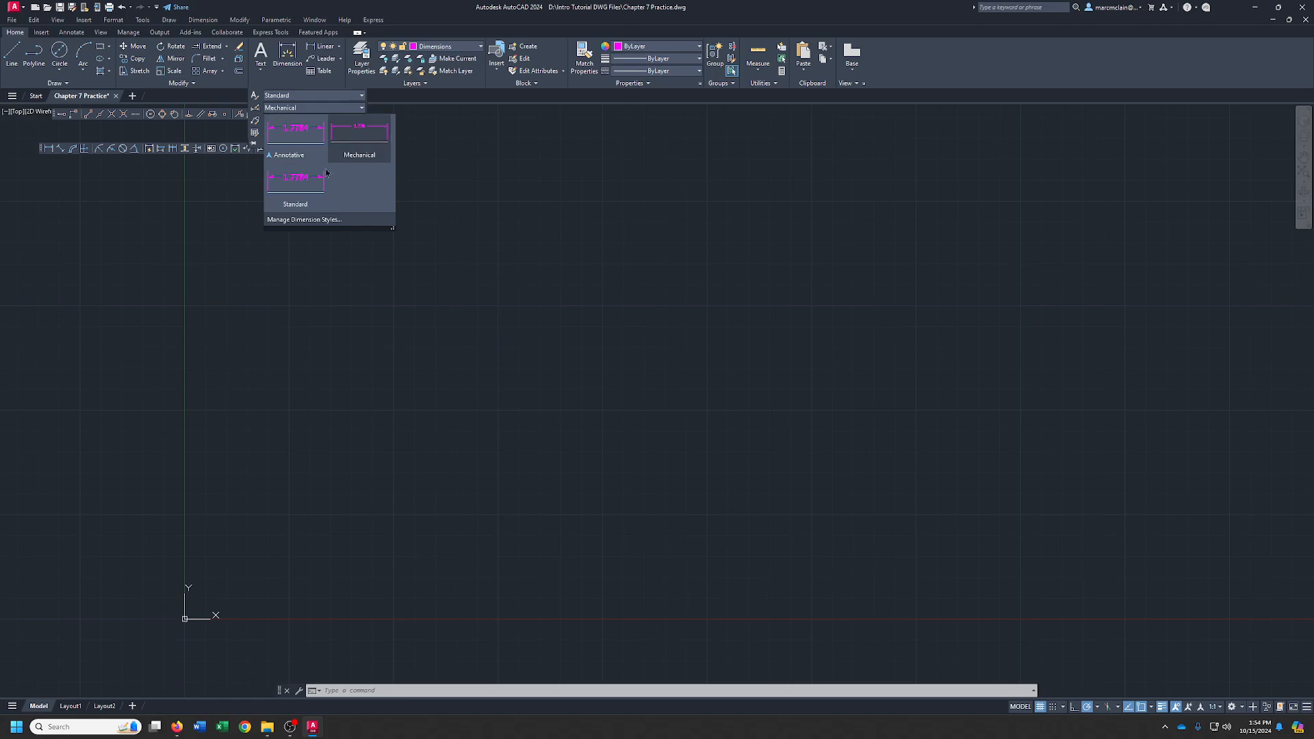
left_click(362, 109)
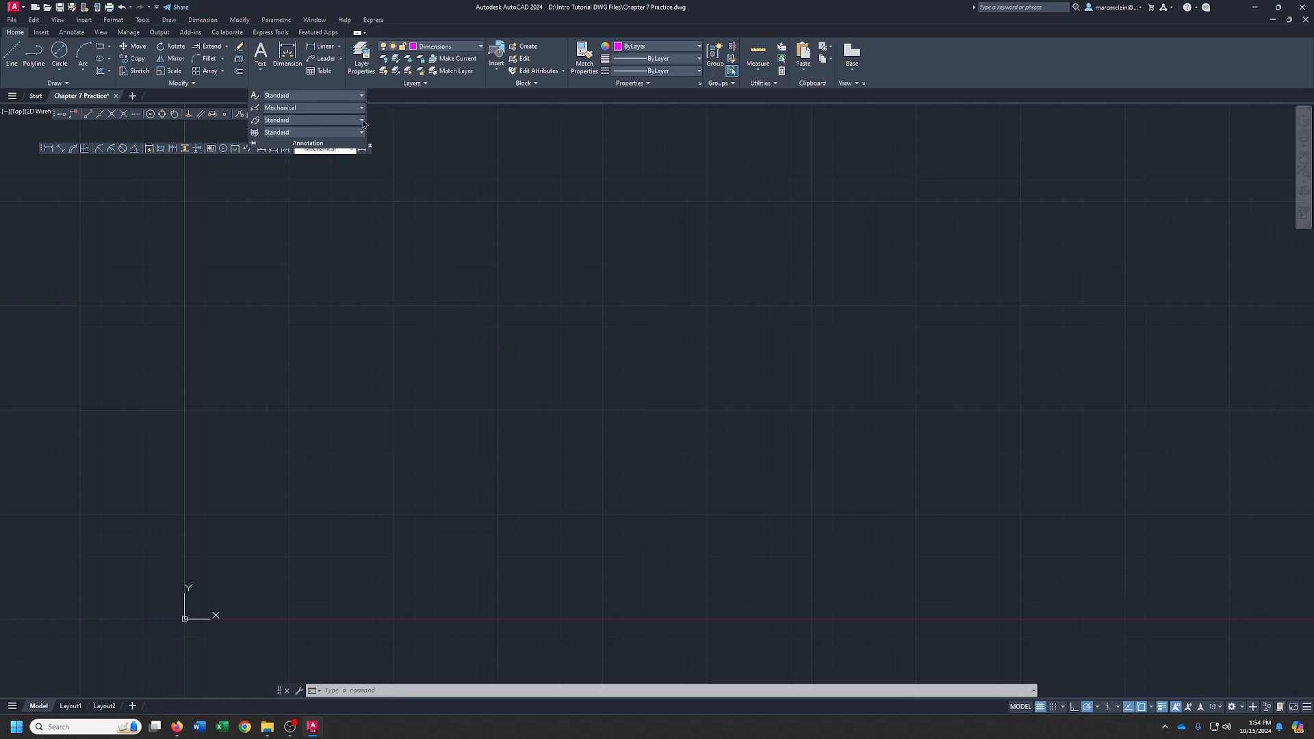
Modify the Standard multileader style with a smaller arrowhead and a text height of 0.09375.
left_click(362, 121)
left_click(305, 182)
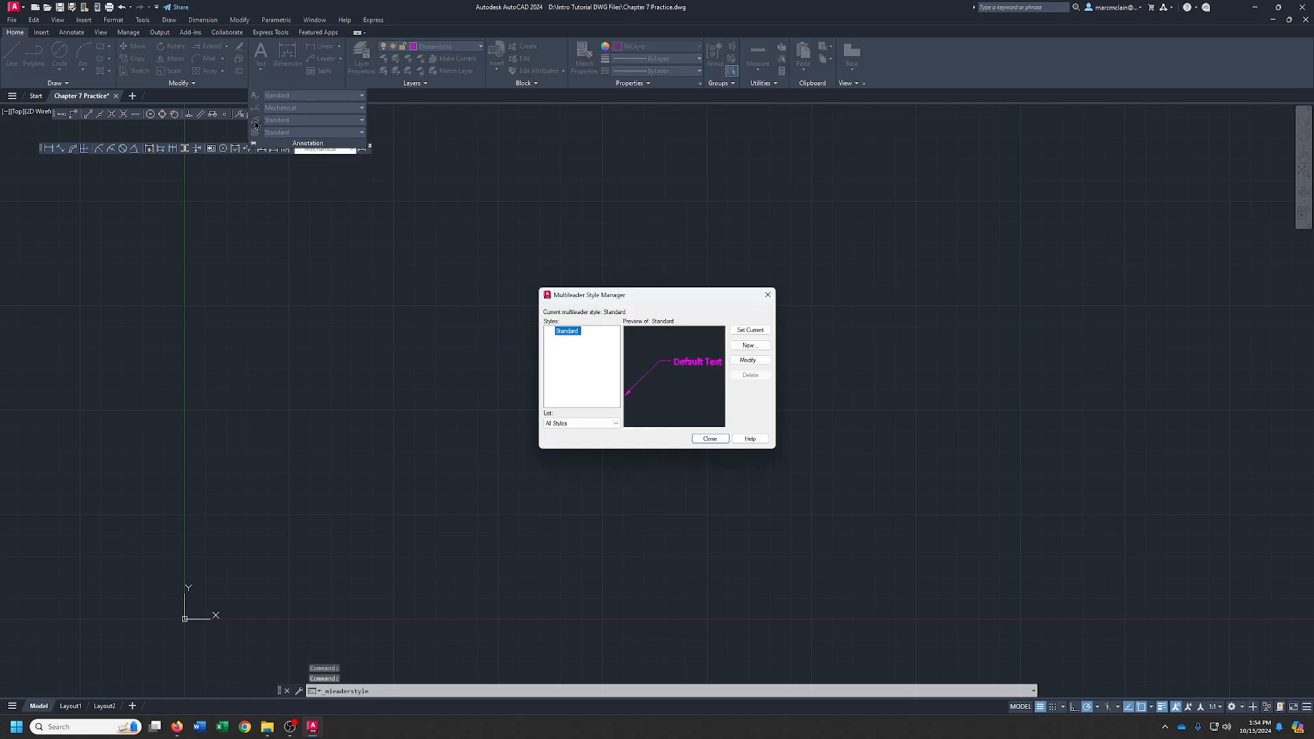
left_click(750, 360)
left_click_drag(605, 375, 536, 376)
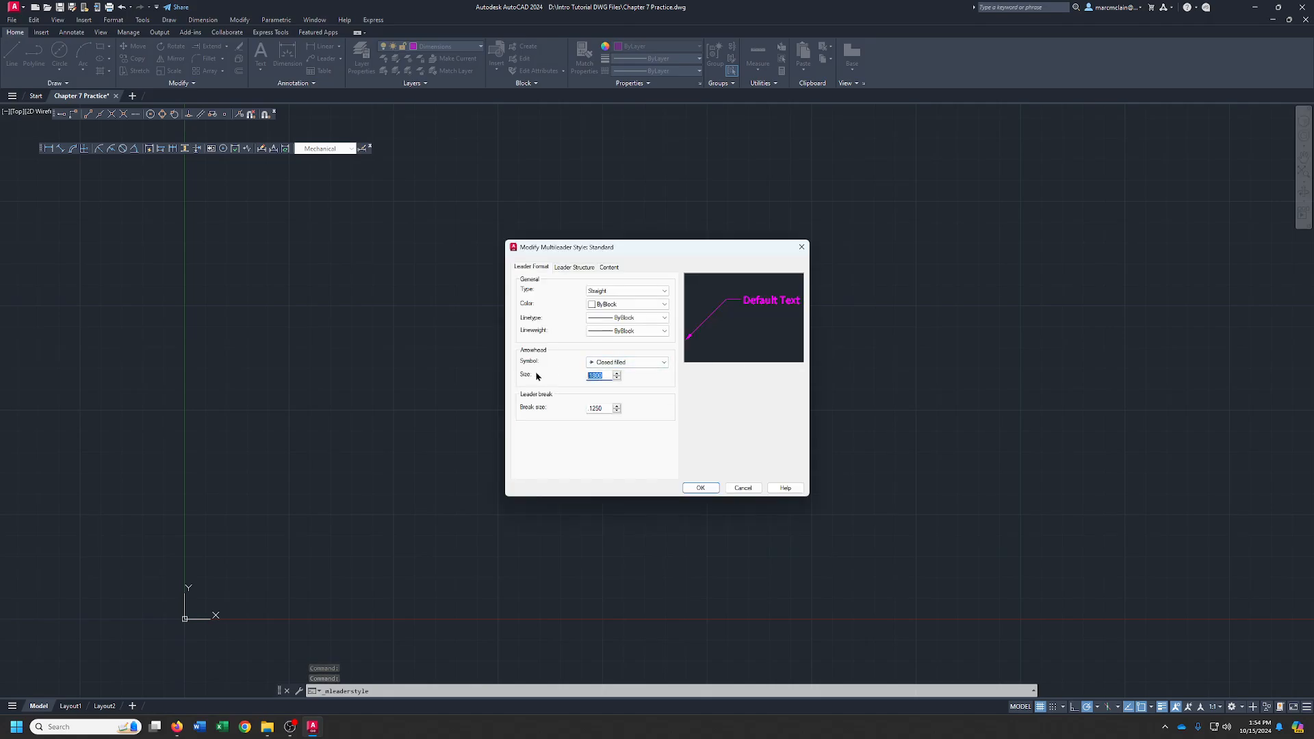
type("3")
key("Return")
left_click_drag(612, 374, 554, 366)
left_click(606, 267)
type("0.09375")
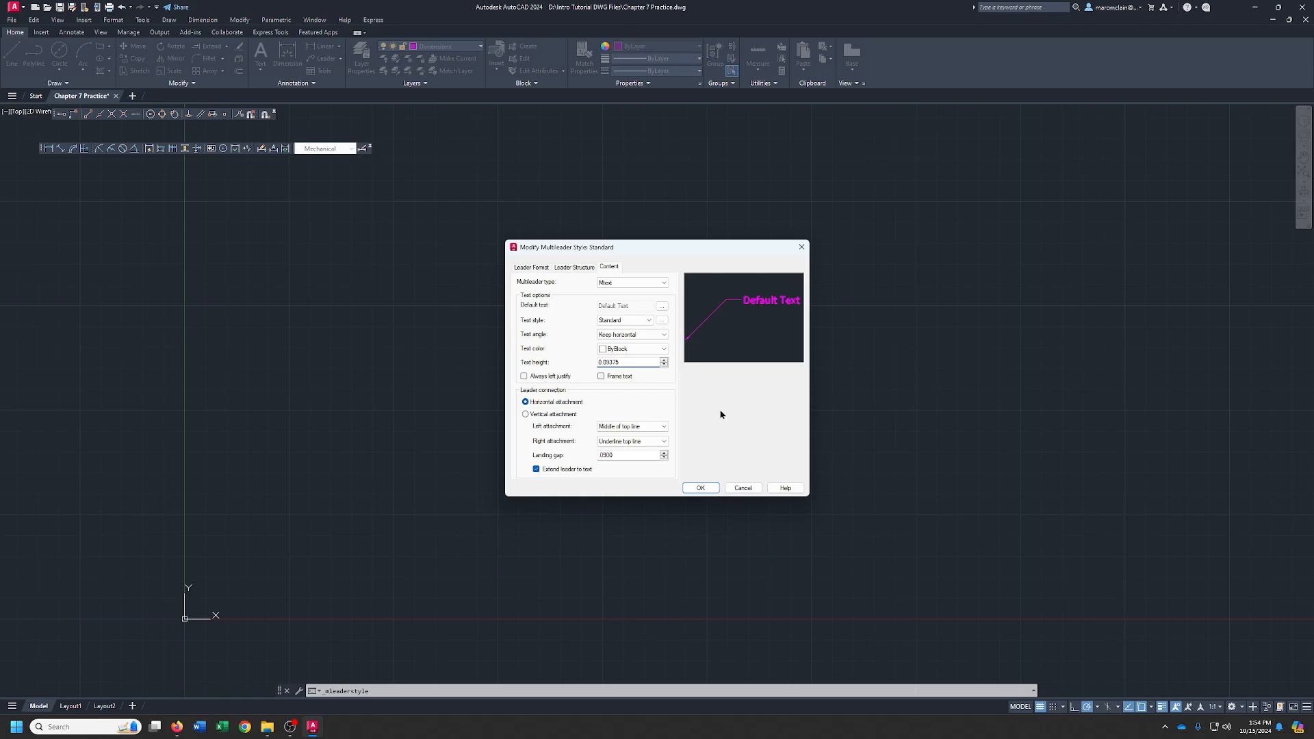
left_click(700, 487)
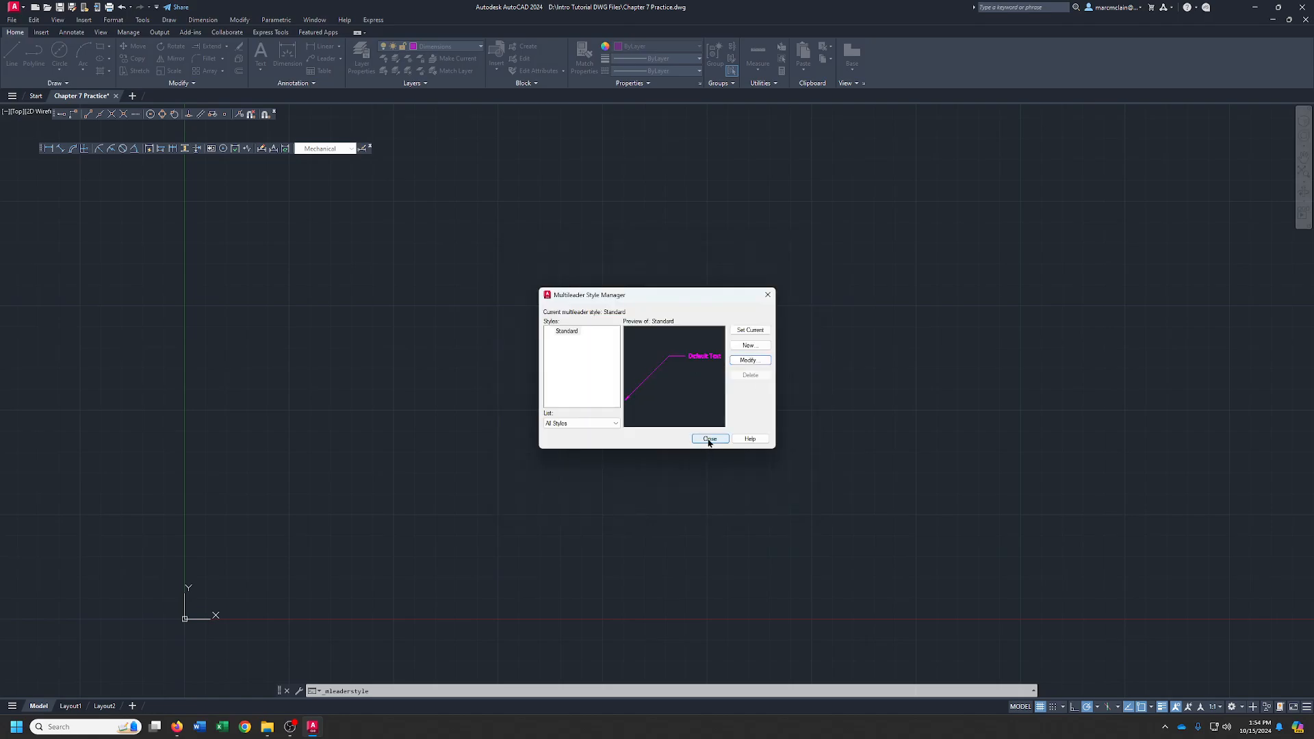
left_click(709, 440)
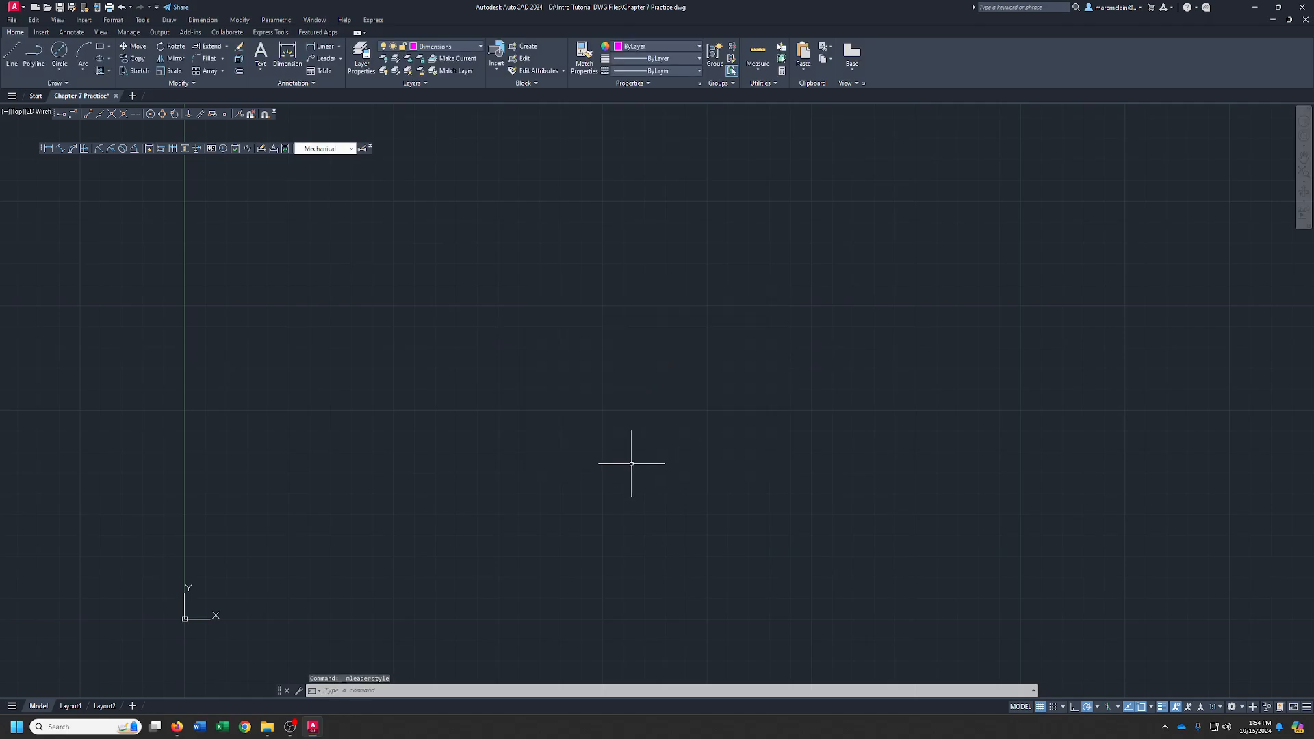
Set the drawing's linetype scale factor to .5 with LTSCALE.
type("LTSCALE")
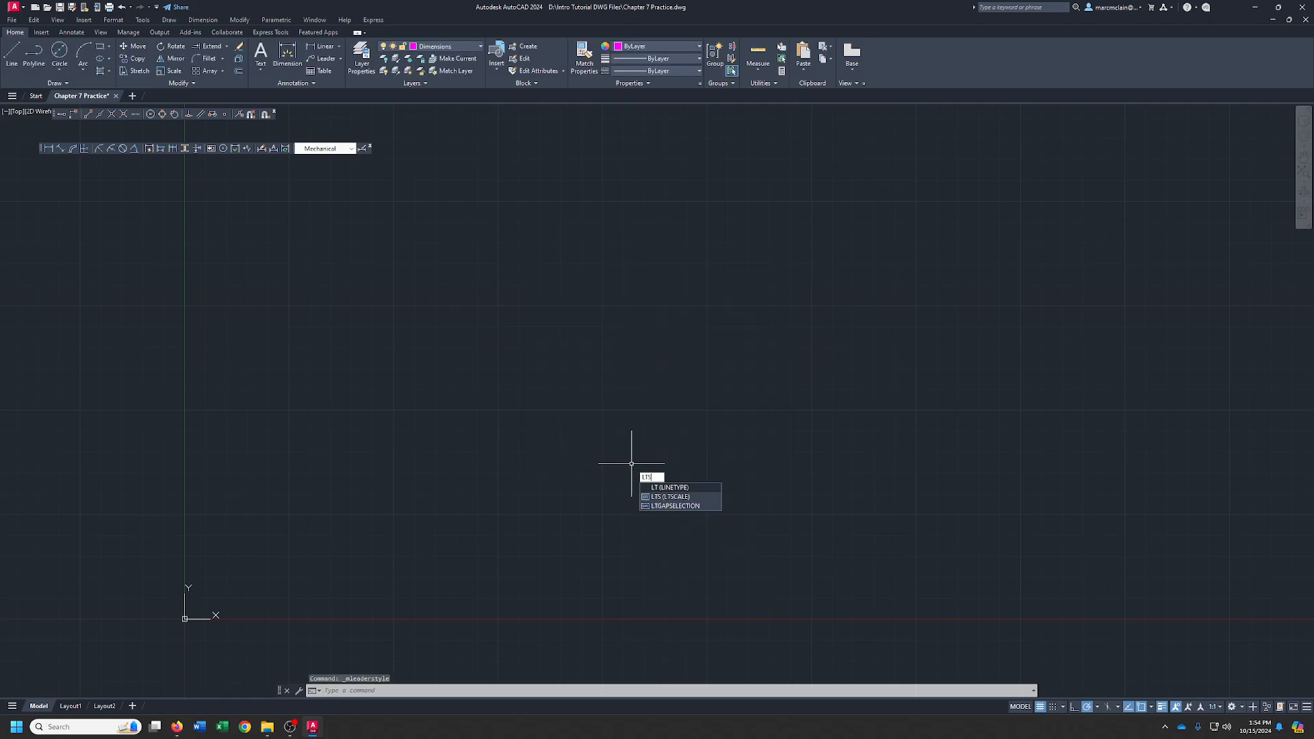
key("Return")
type(".5")
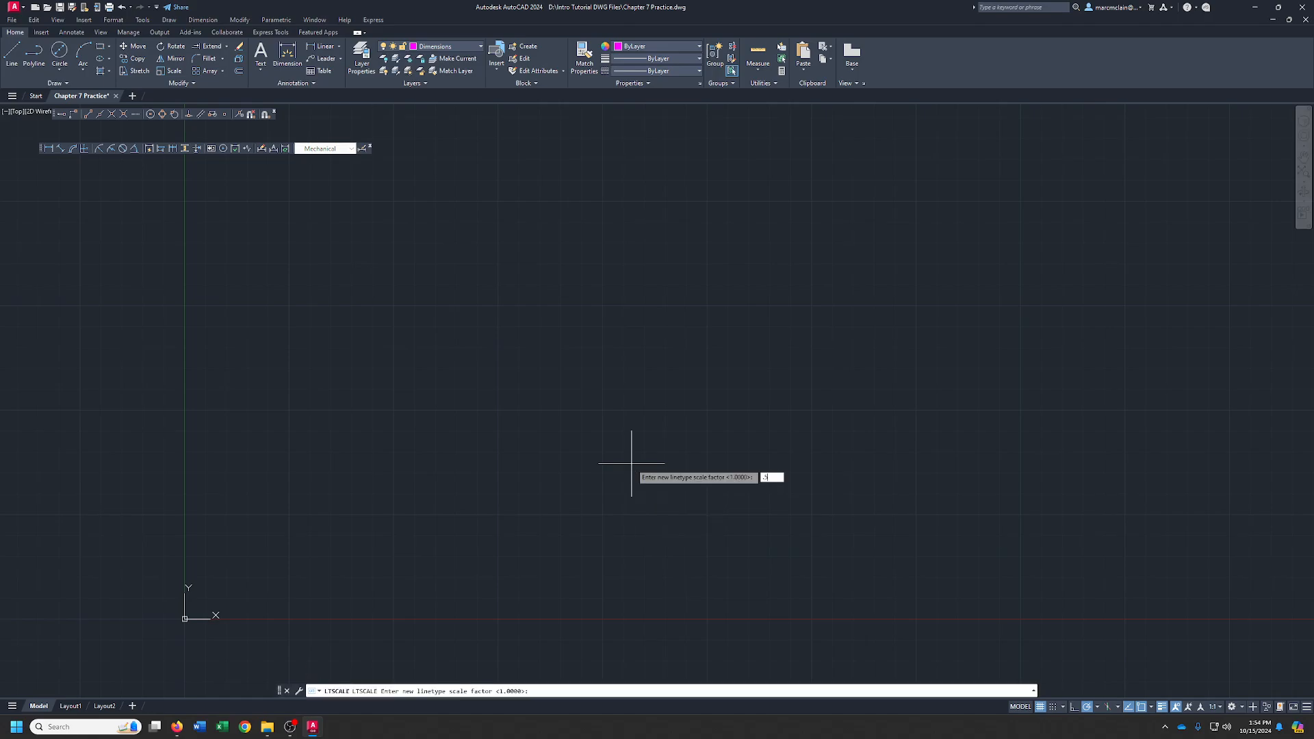
key("Return")
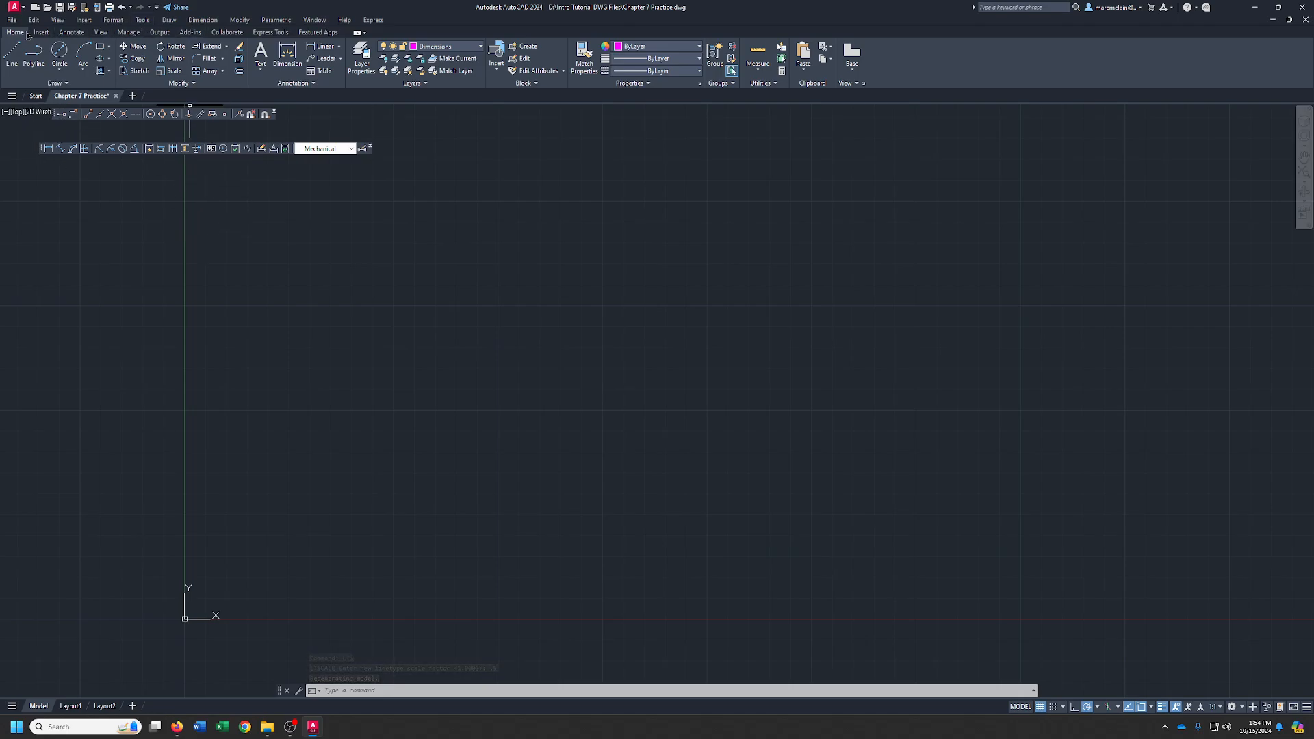
left_click(71, 32)
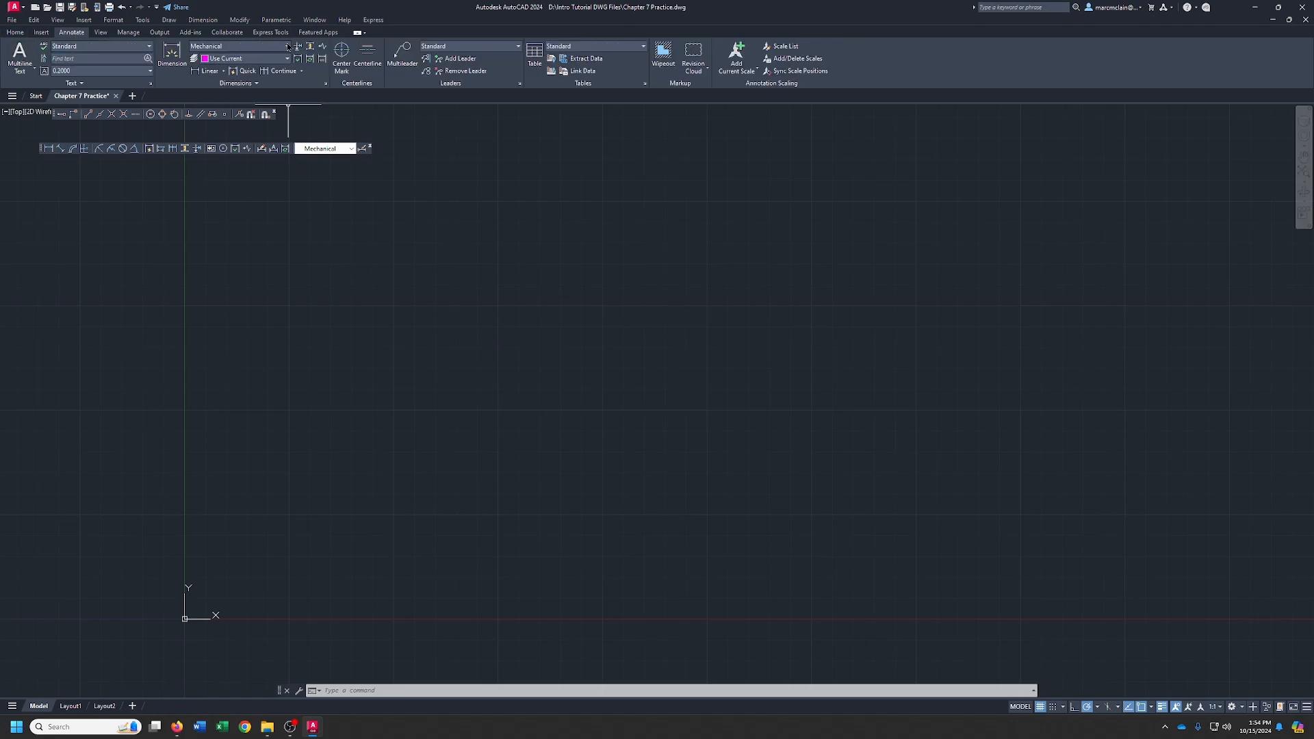
left_click(15, 32)
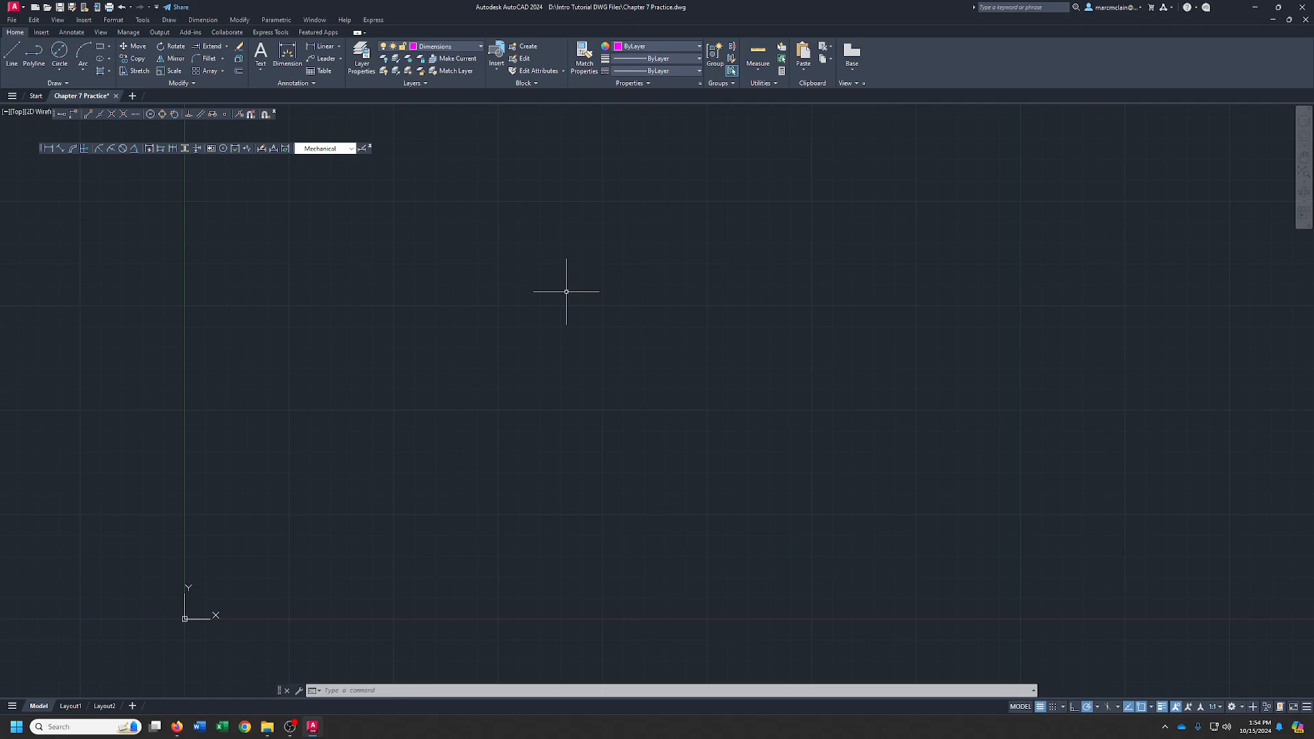
Start saving a copy as an AutoCAD Drawing Template (*.dwt) in the Intro Tutorial DWG Files folder on Local Disk (D:).
left_click(73, 10)
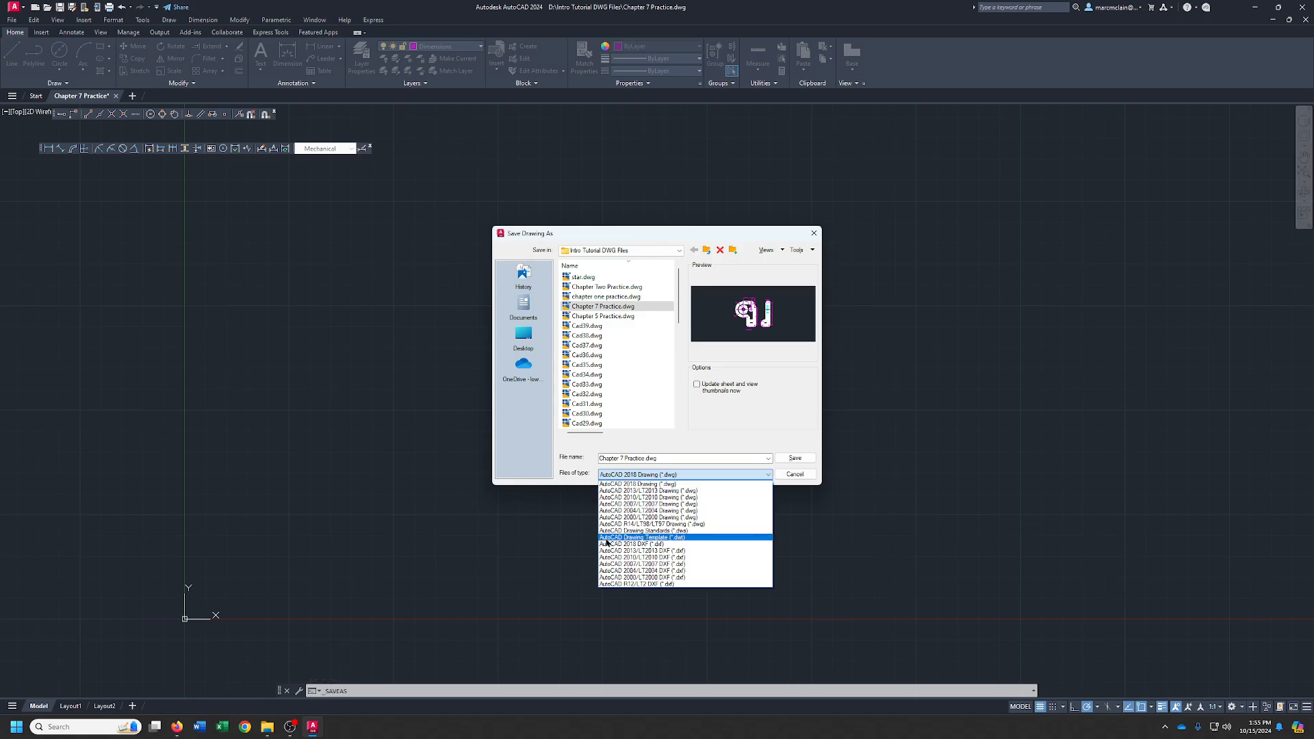
left_click(679, 538)
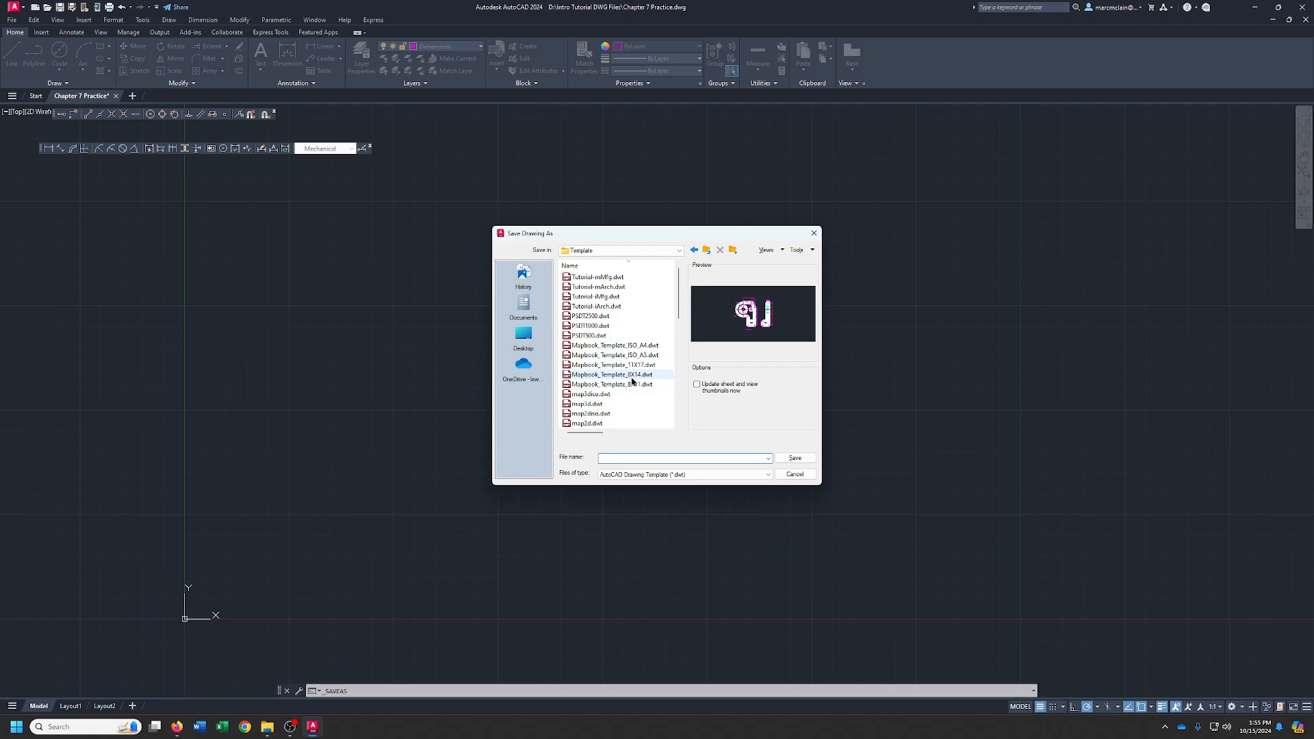
left_click(527, 306)
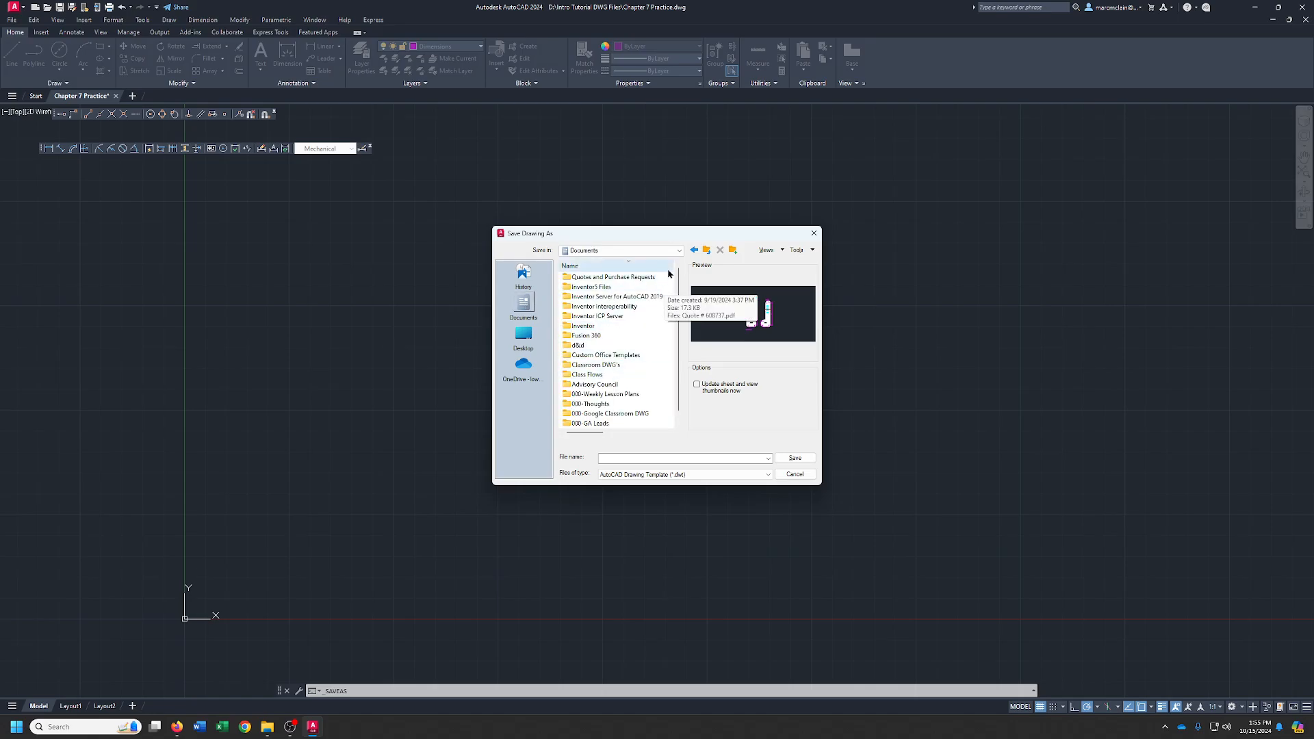
left_click(679, 250)
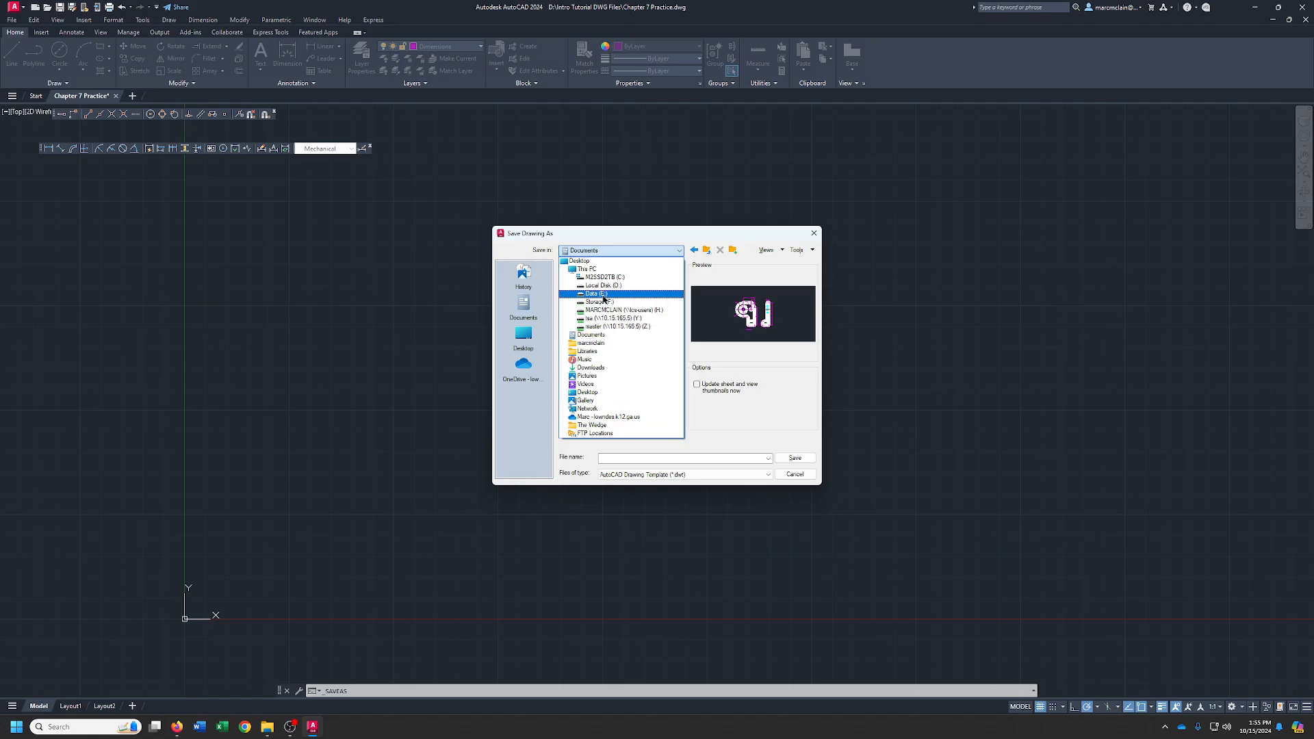
left_click(602, 286)
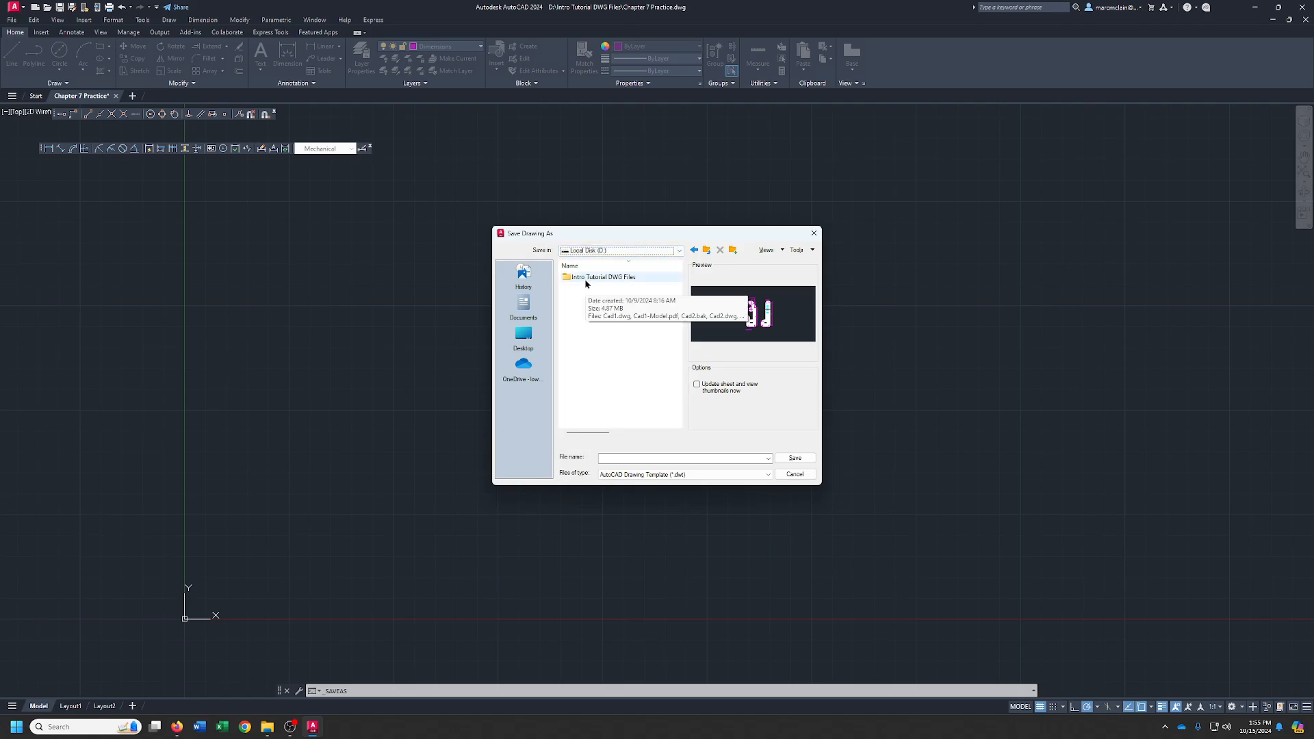
double_click(585, 281)
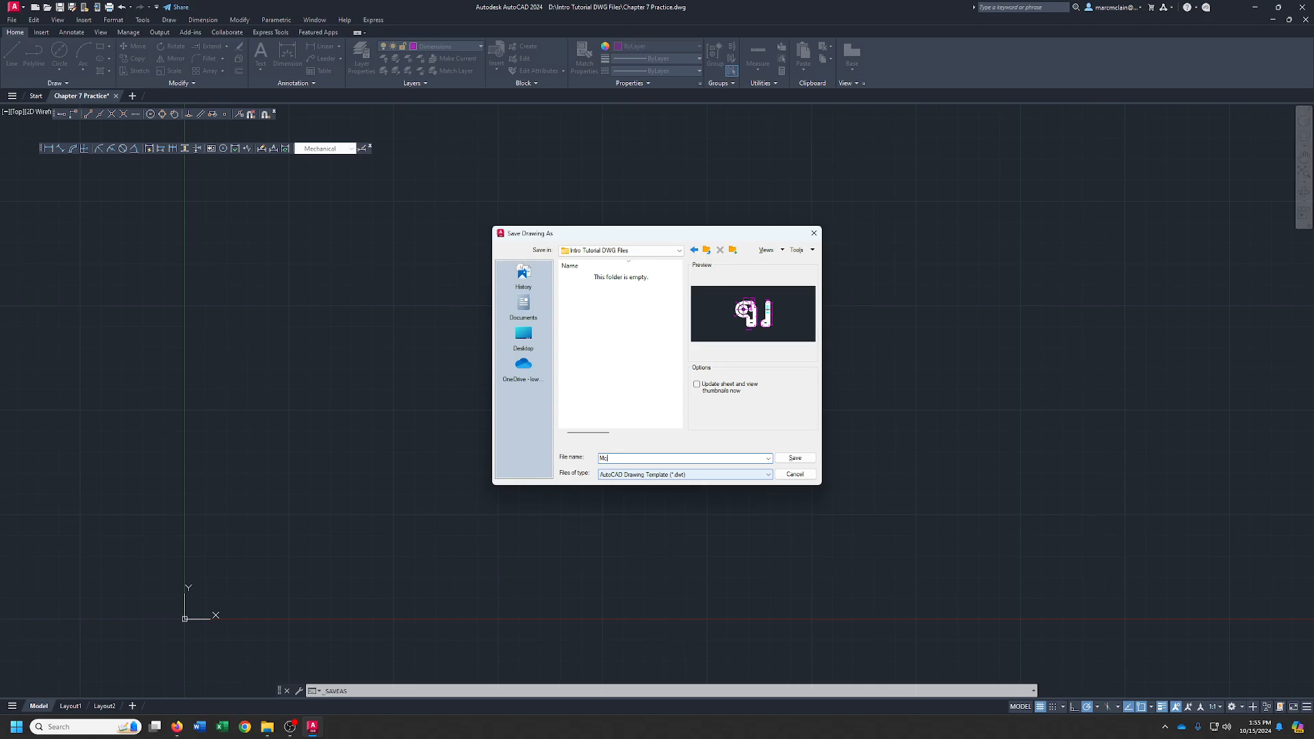
Name the file with the owner's surname plus Template, save it, and describe it as the template for the teacher's class.
type("LK")
type("emplate")
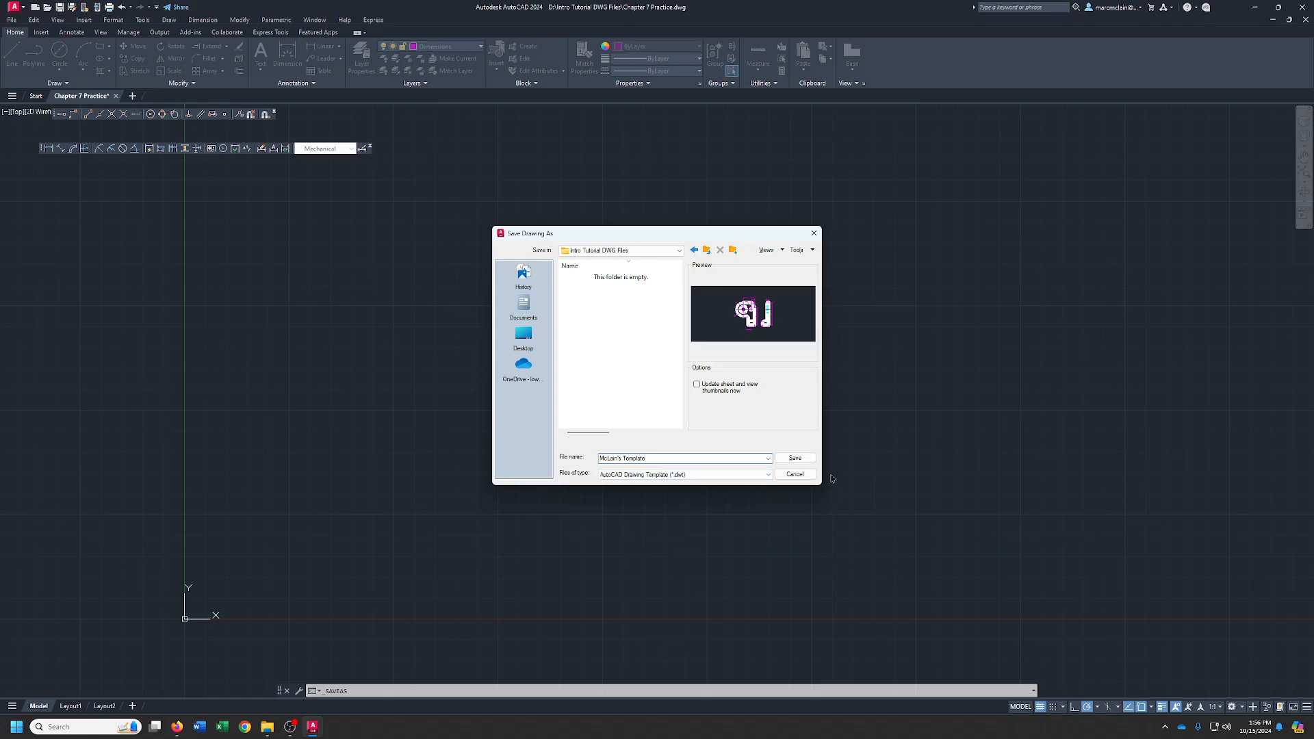
left_click(795, 458)
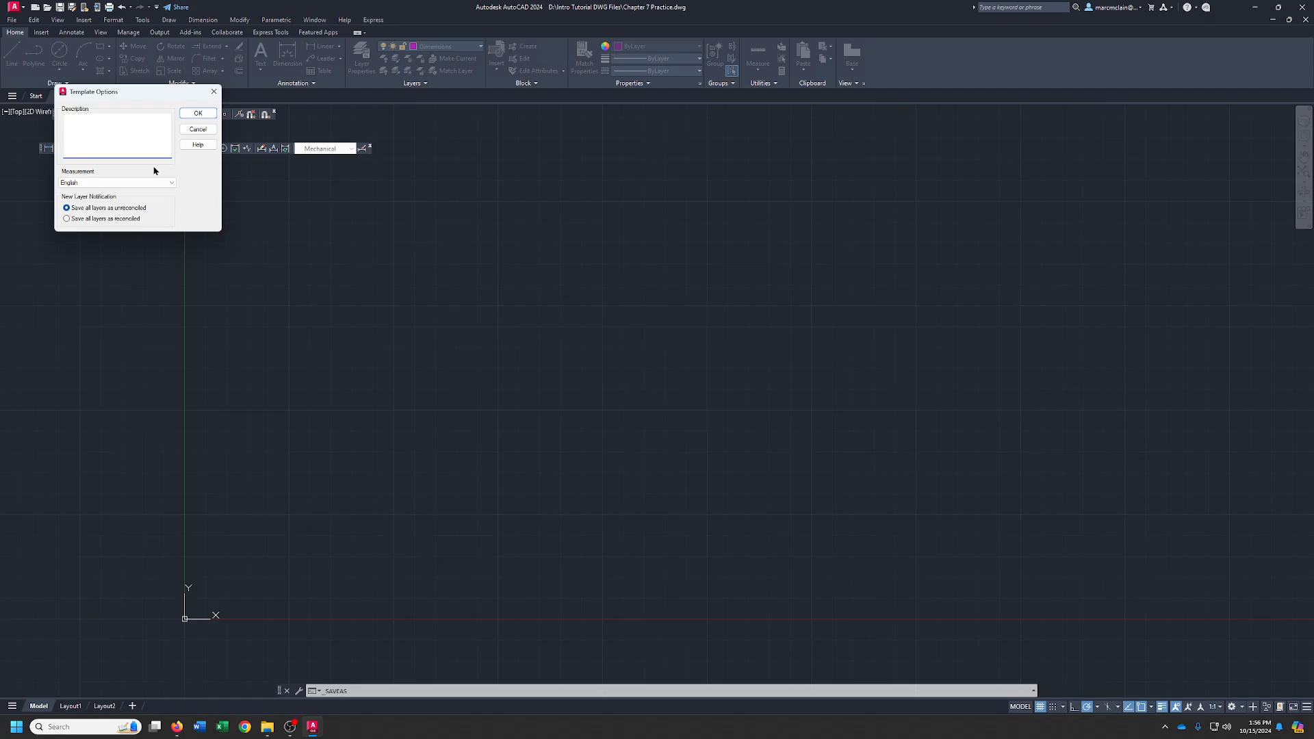
type("My template for McLain's class")
left_click(198, 113)
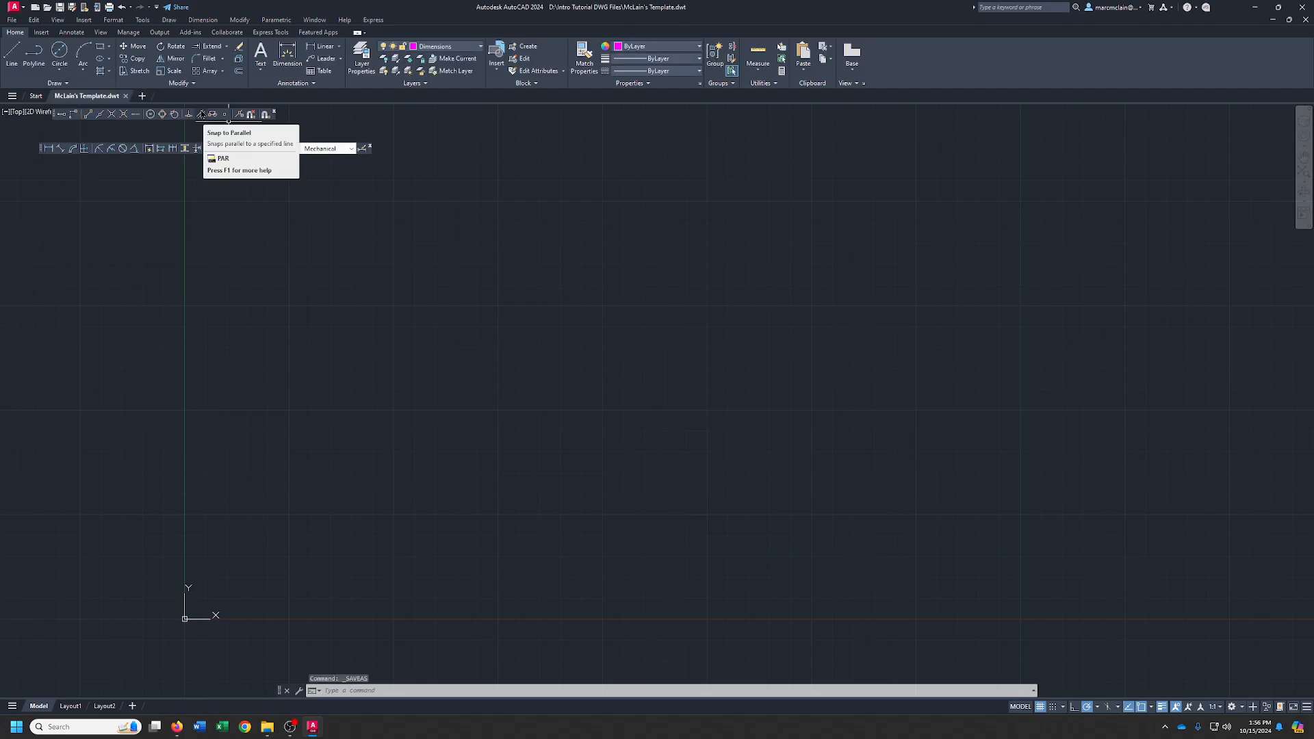
Close the saved template file and create a new drawing from the surname-titled template in the Intro Tutorial DWG Files folder on Local Disk (D:).
mouse_move(94, 100)
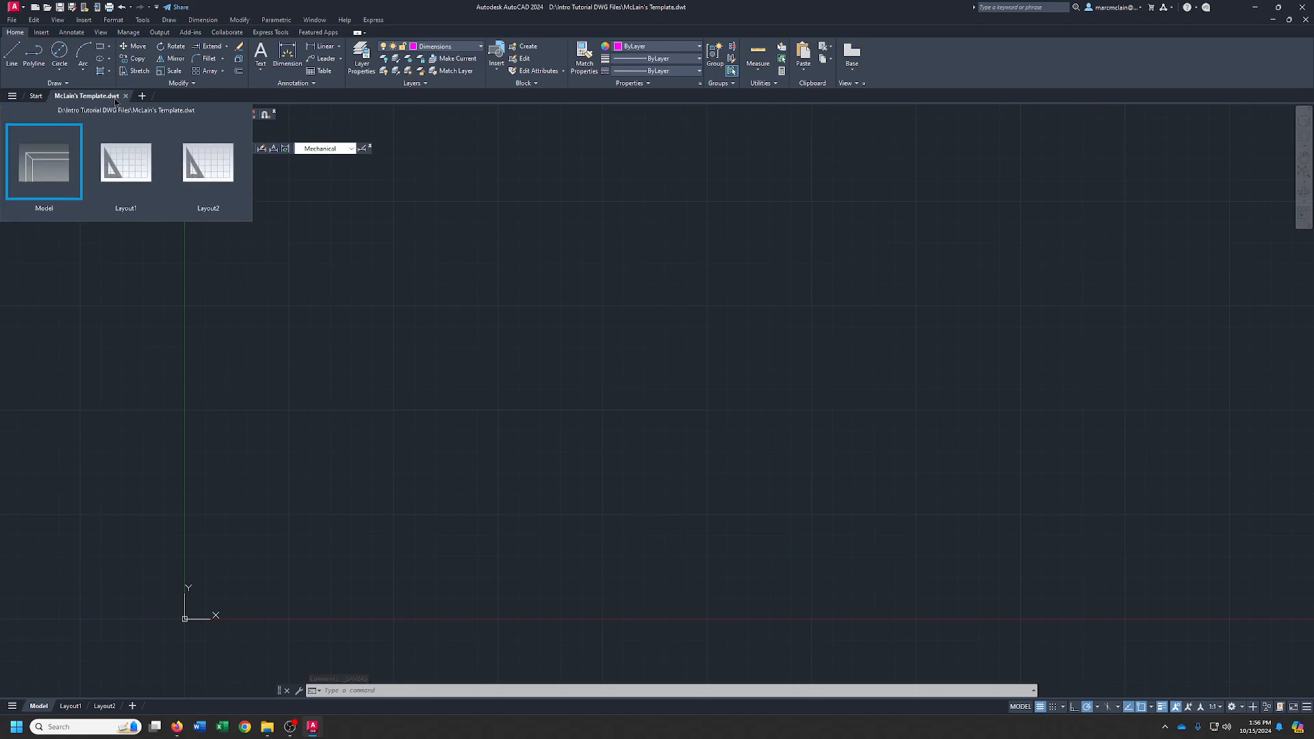
left_click(125, 96)
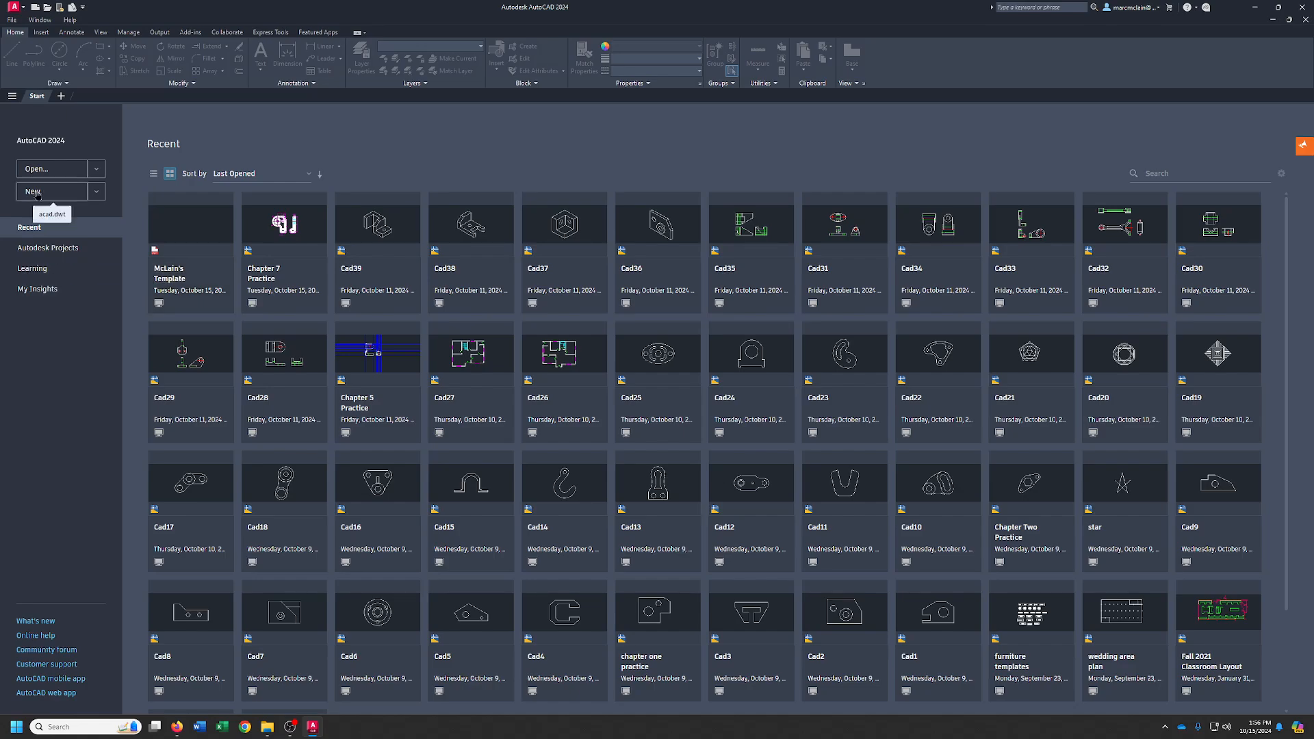
left_click(97, 196)
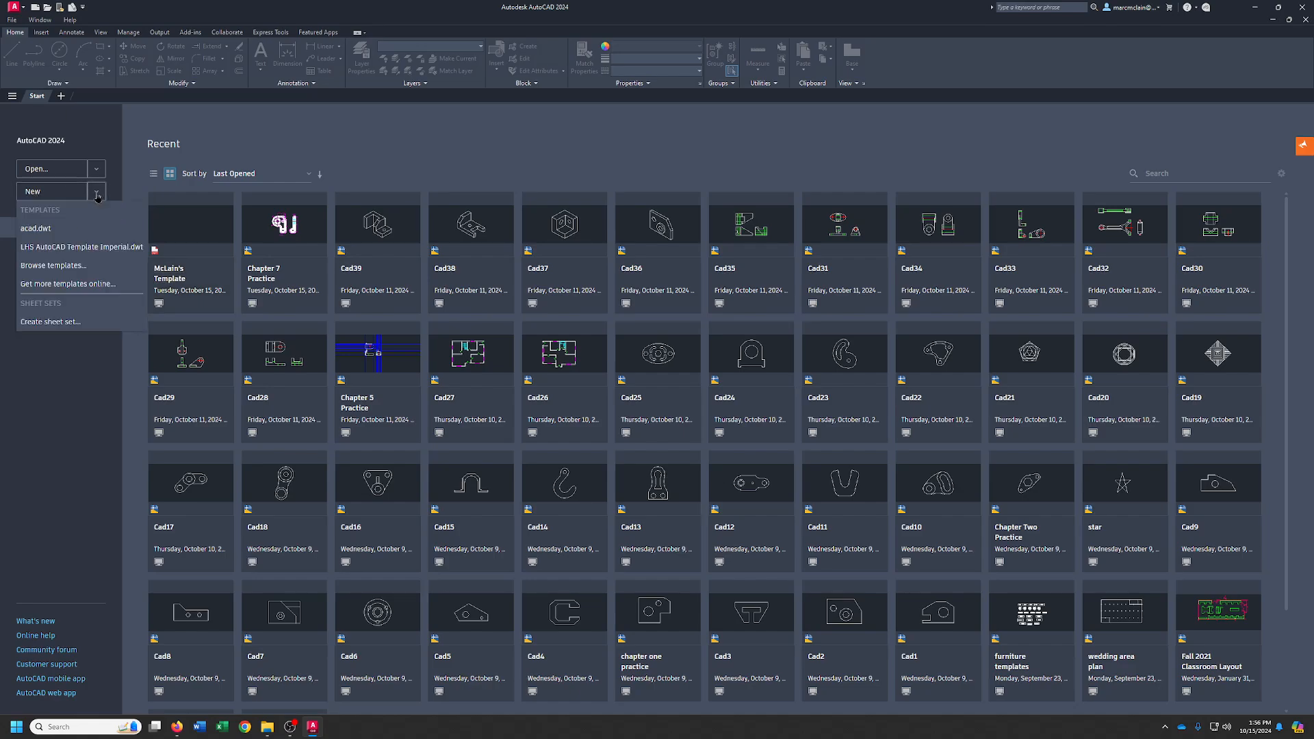
left_click(54, 265)
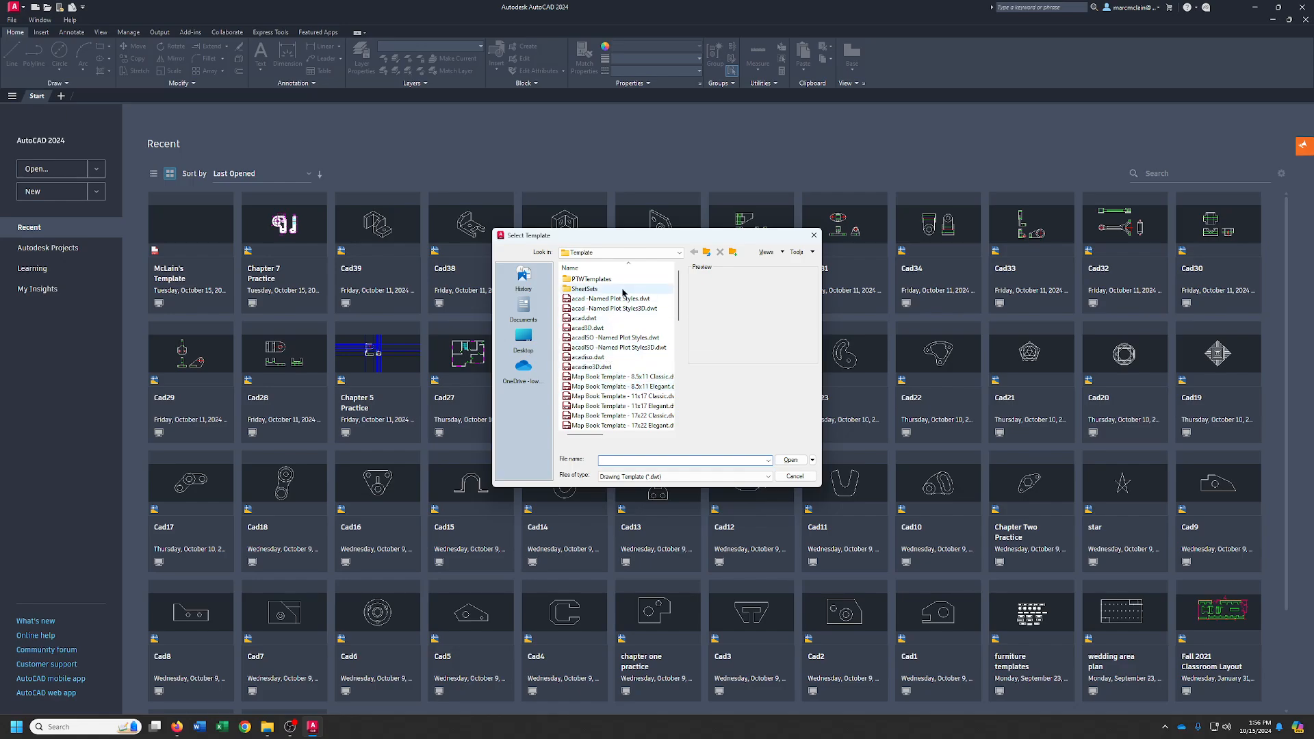
left_click(650, 252)
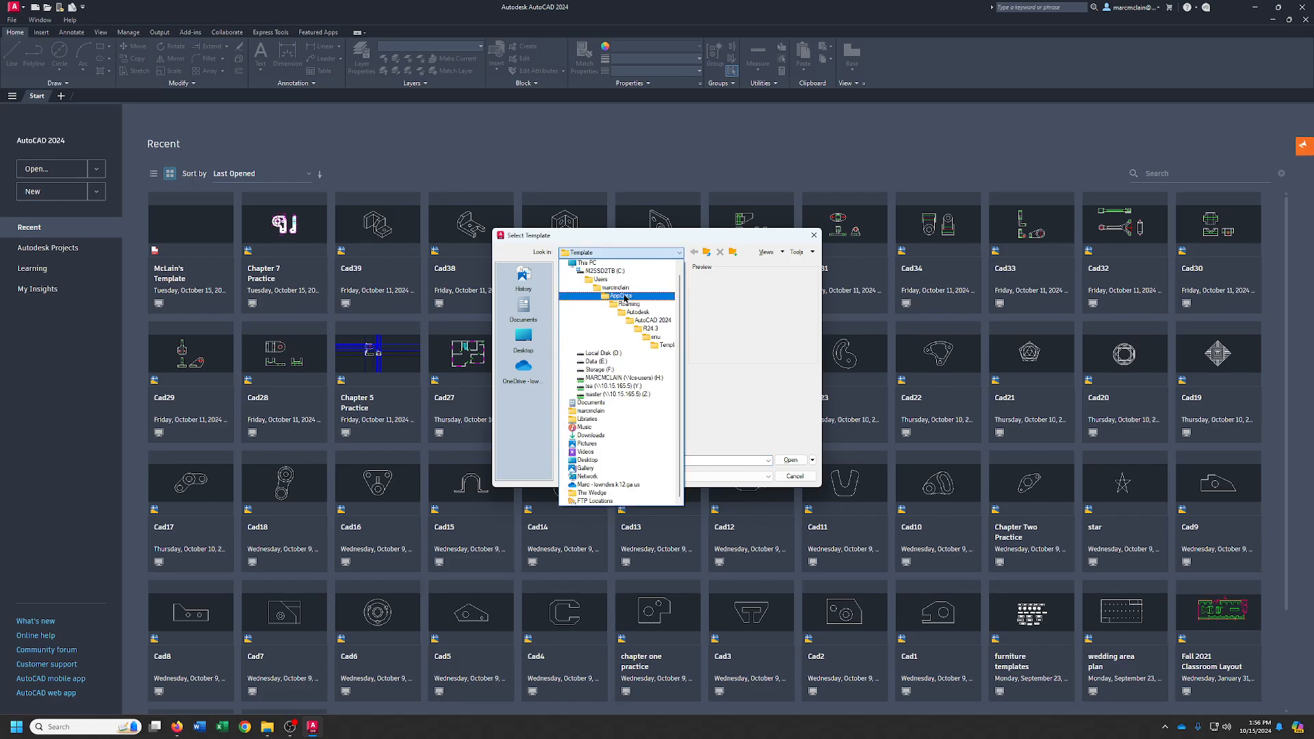
left_click(601, 353)
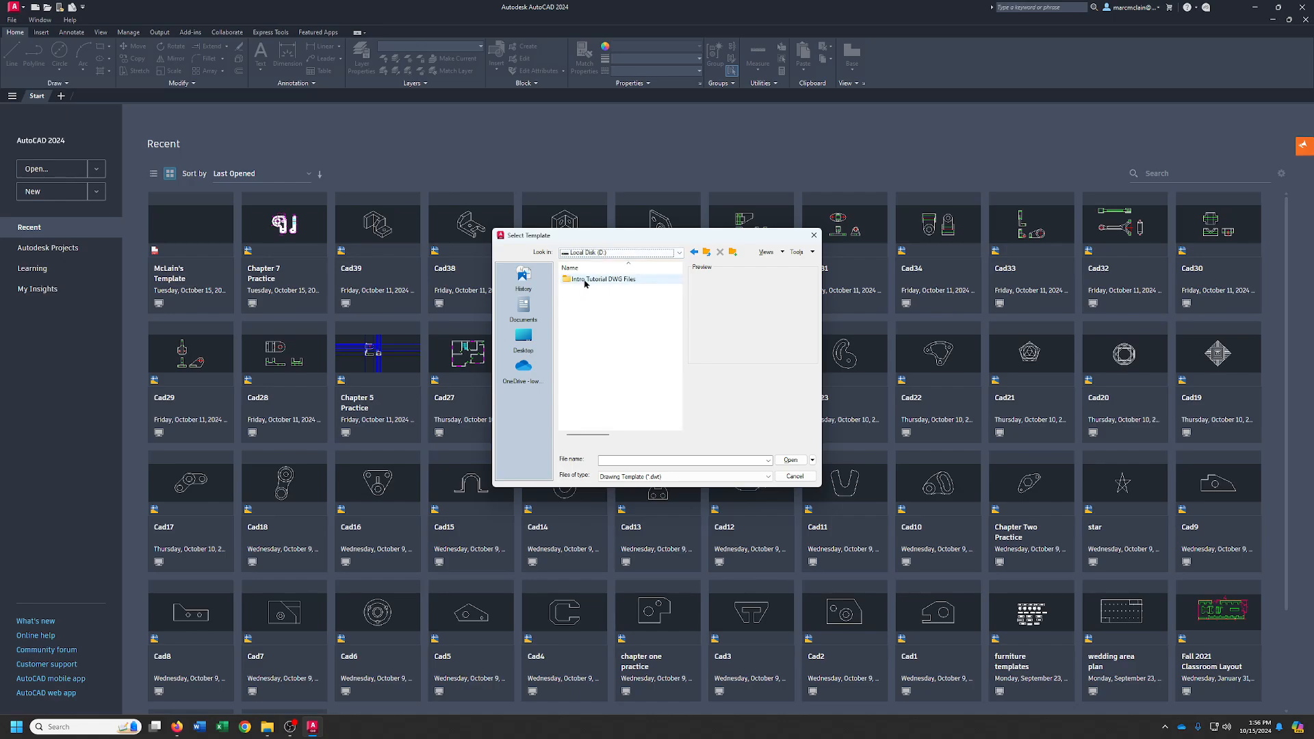
double_click(577, 280)
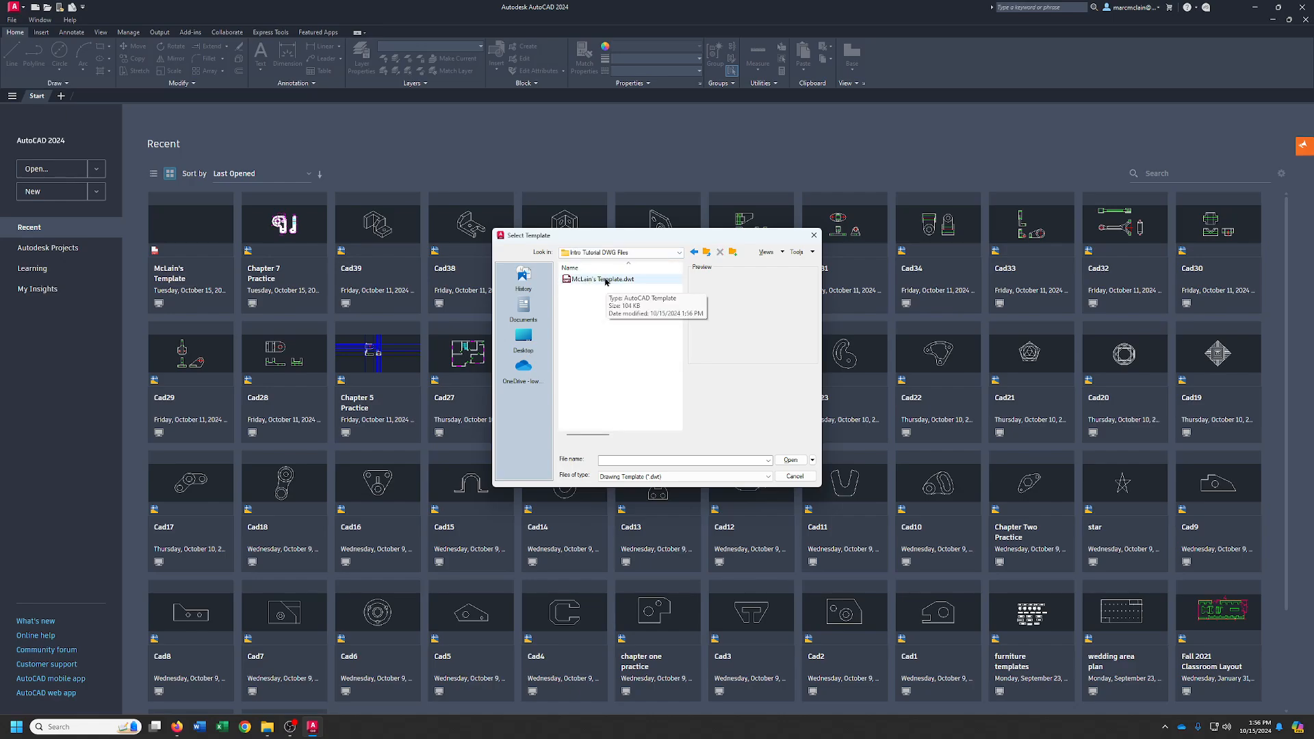
left_click(605, 282)
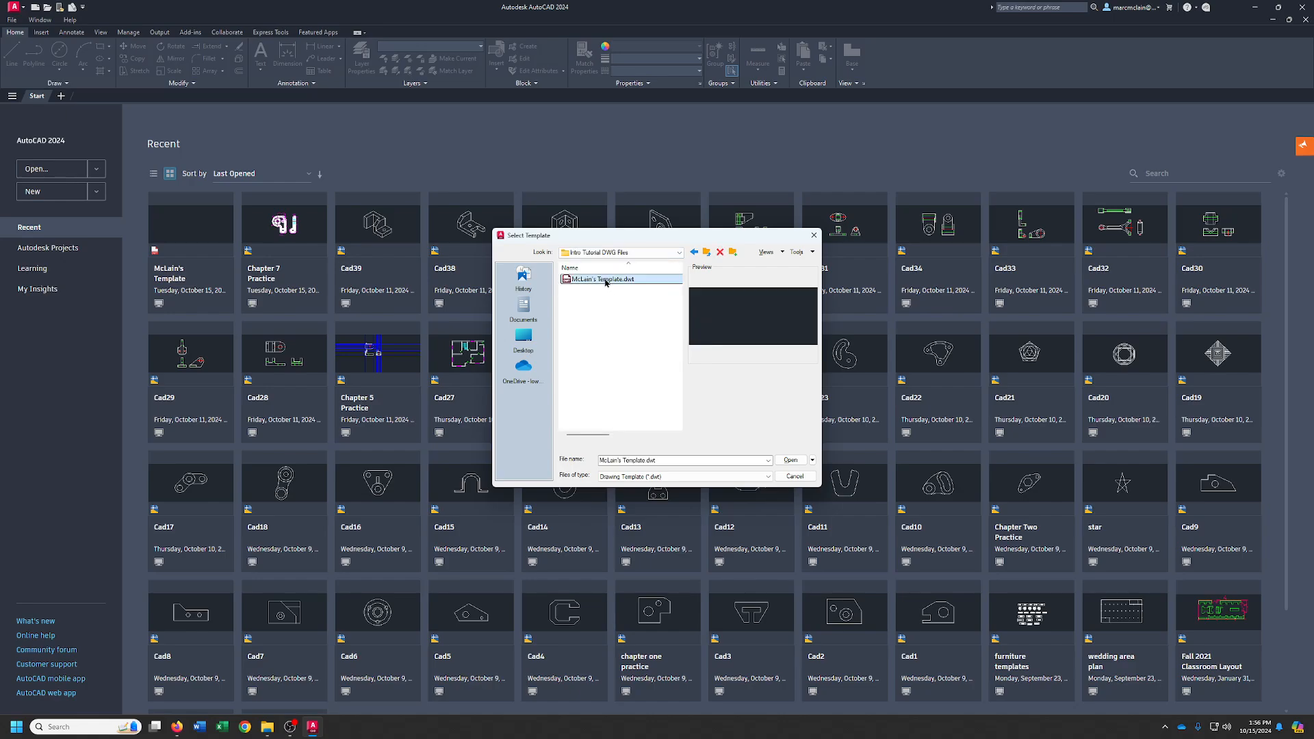
left_click(790, 461)
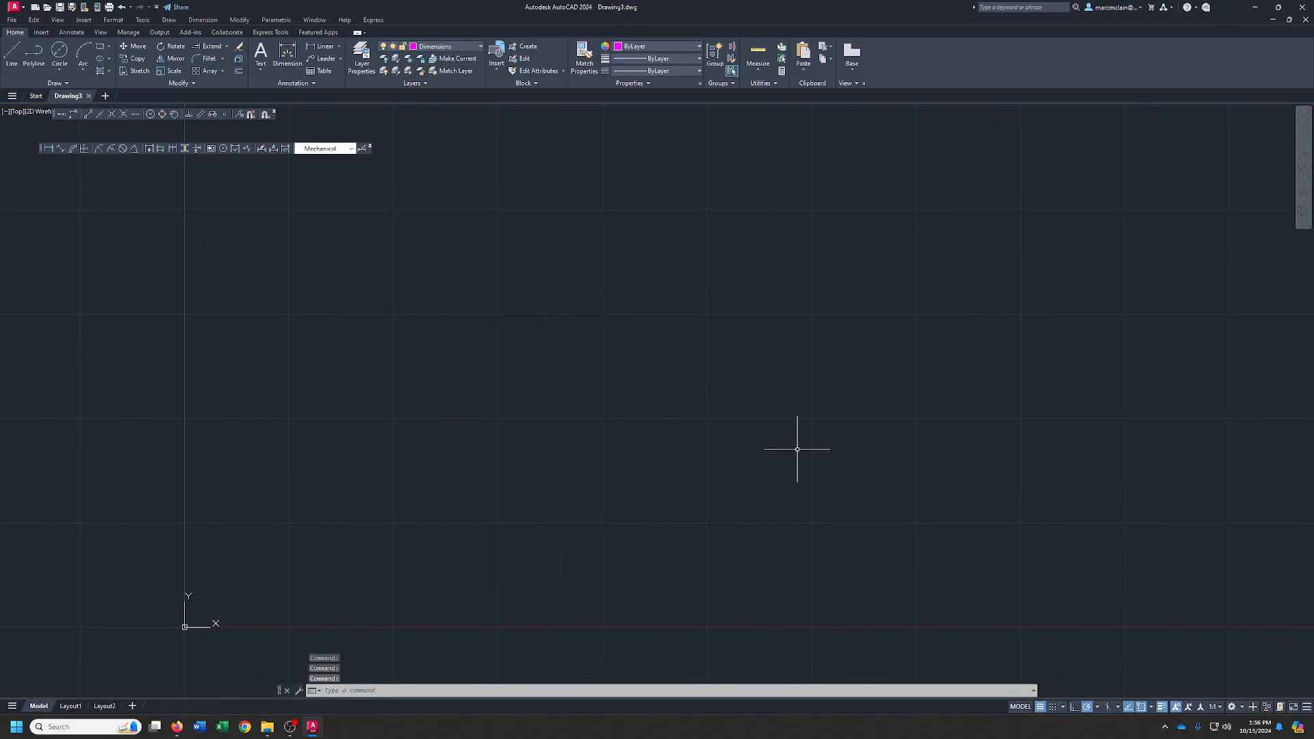
Freeze the Const. layer in the new drawing.
left_click(481, 47)
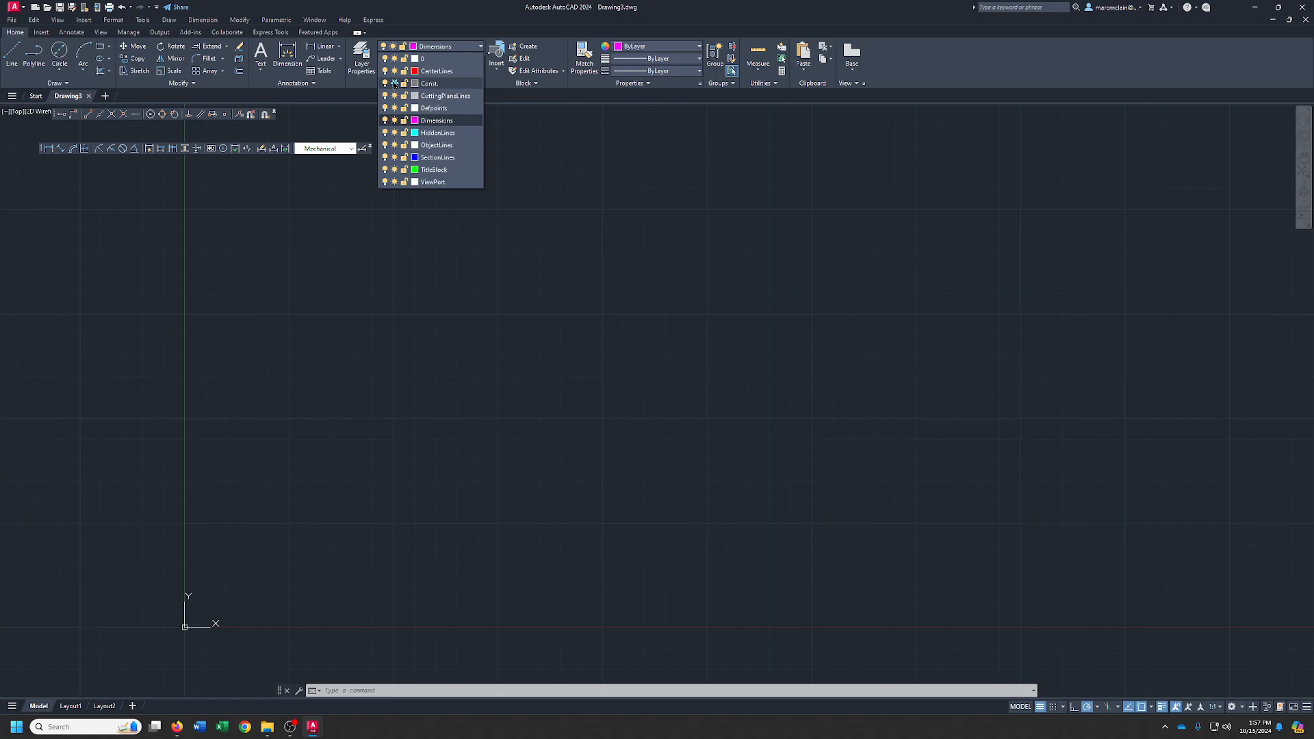
left_click(394, 83)
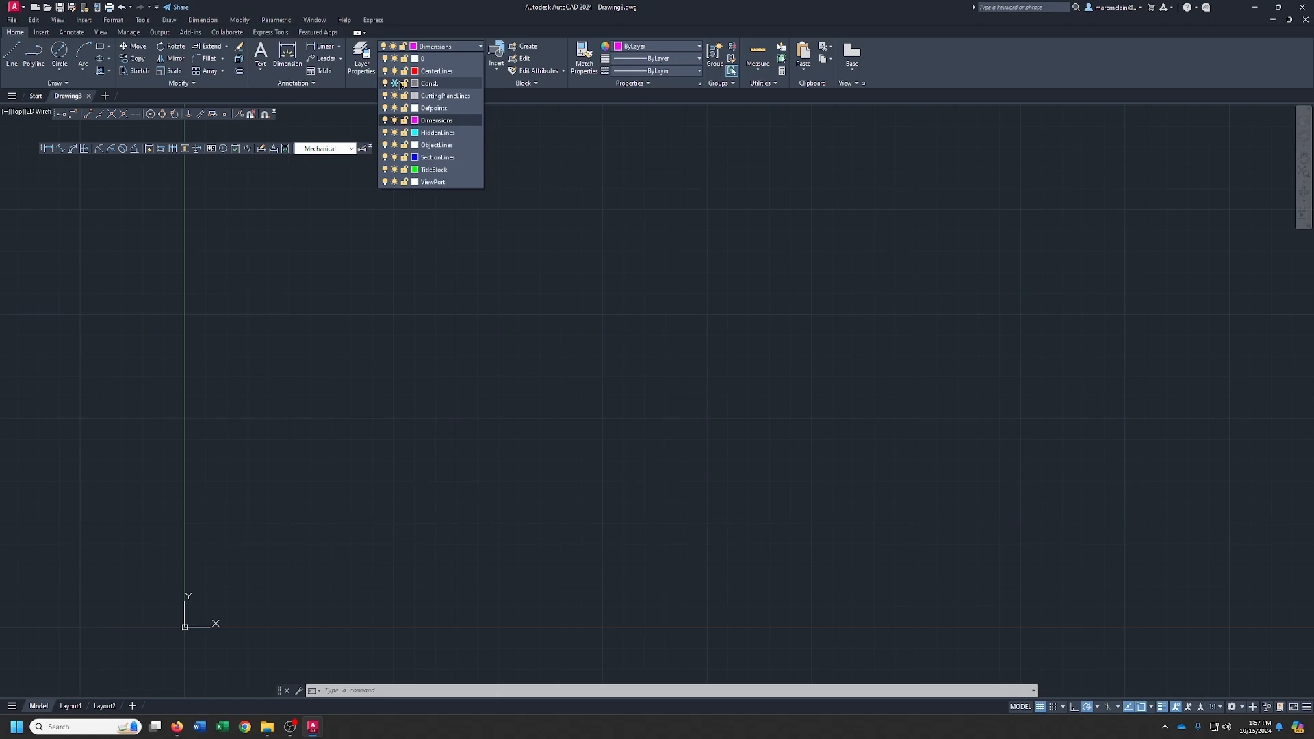
left_click(482, 48)
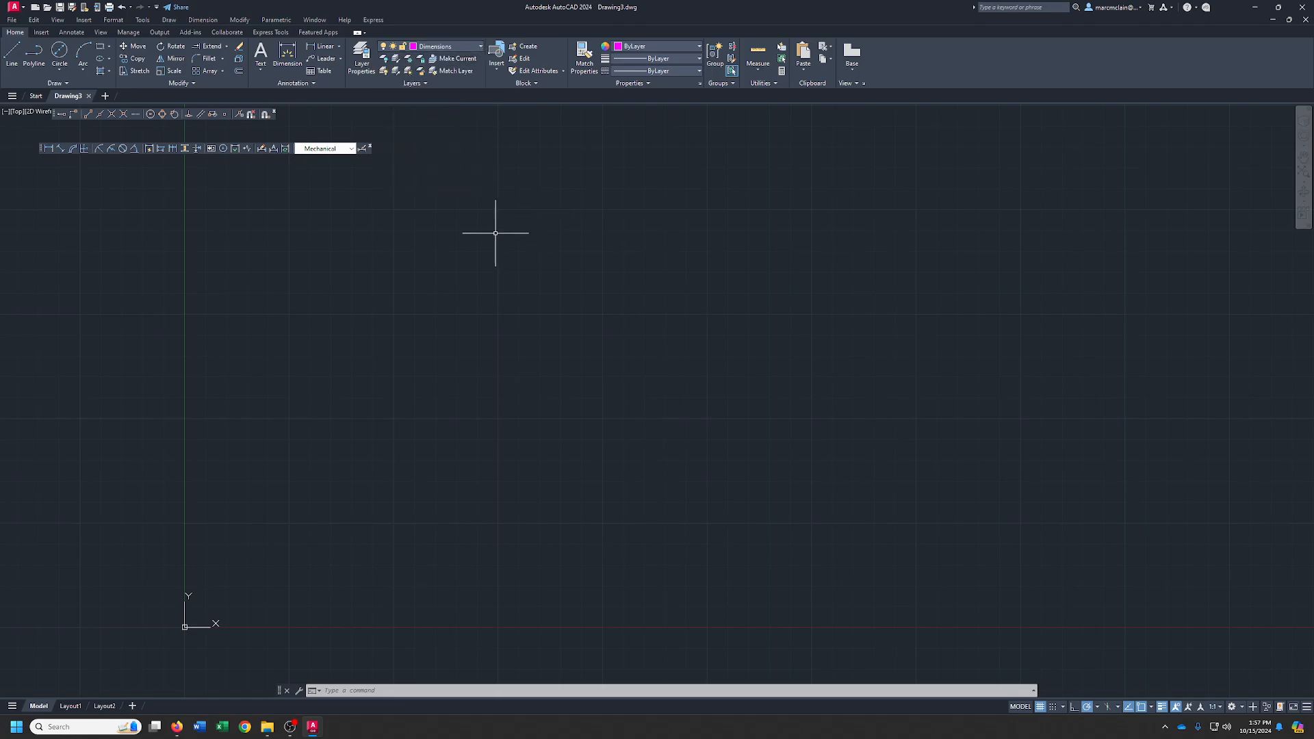